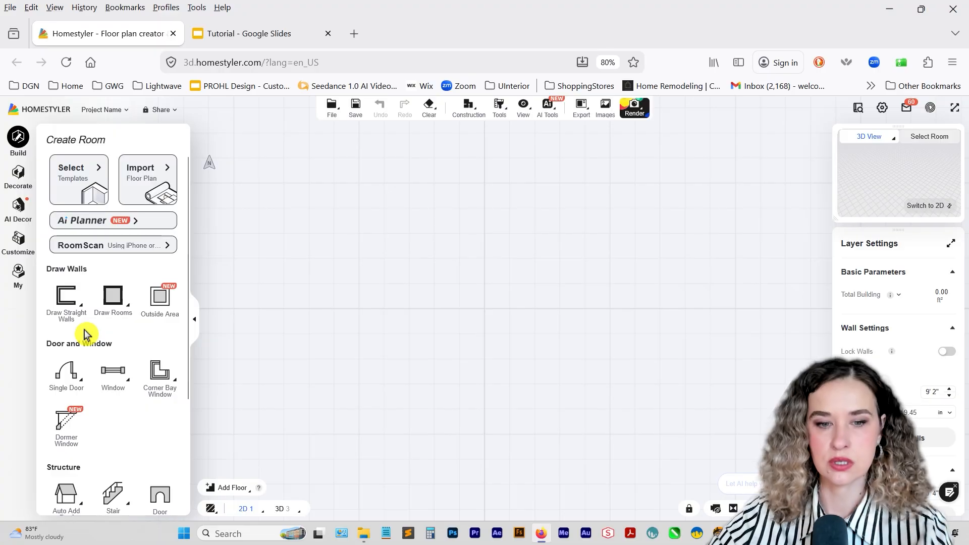
# Draw straight walls for the room: a 60-inch upper wall and a 106-inch wall running down from its right end.
pyautogui.click(67, 307)
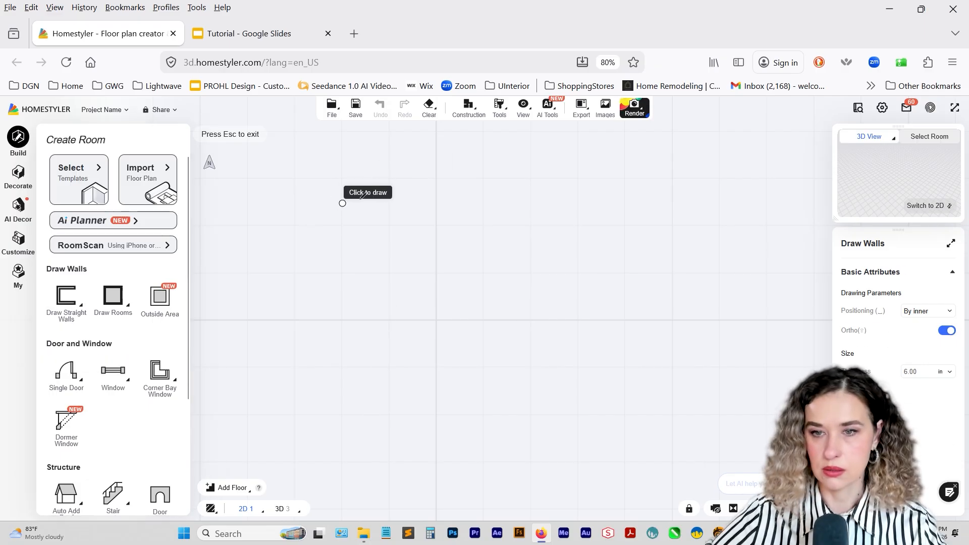
pyautogui.click(369, 175)
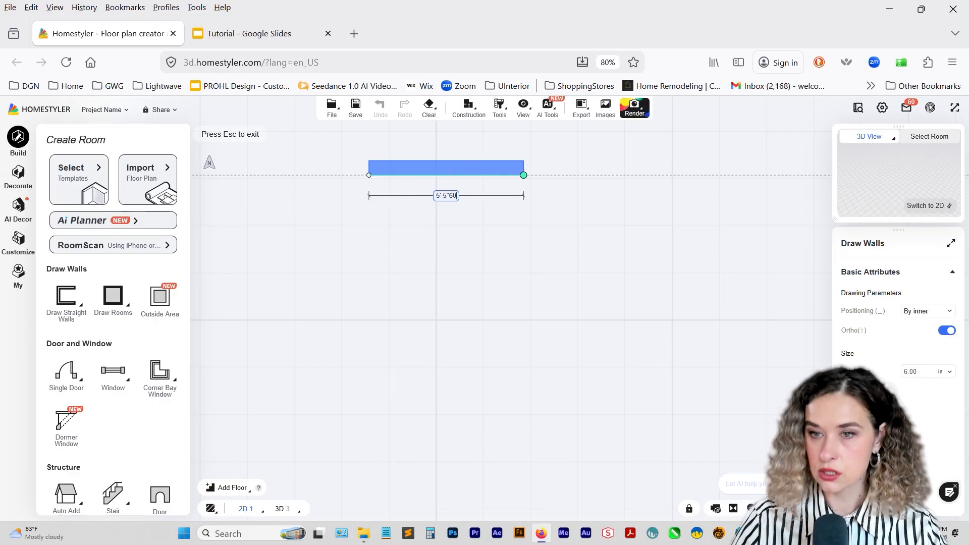
pyautogui.press('Return')
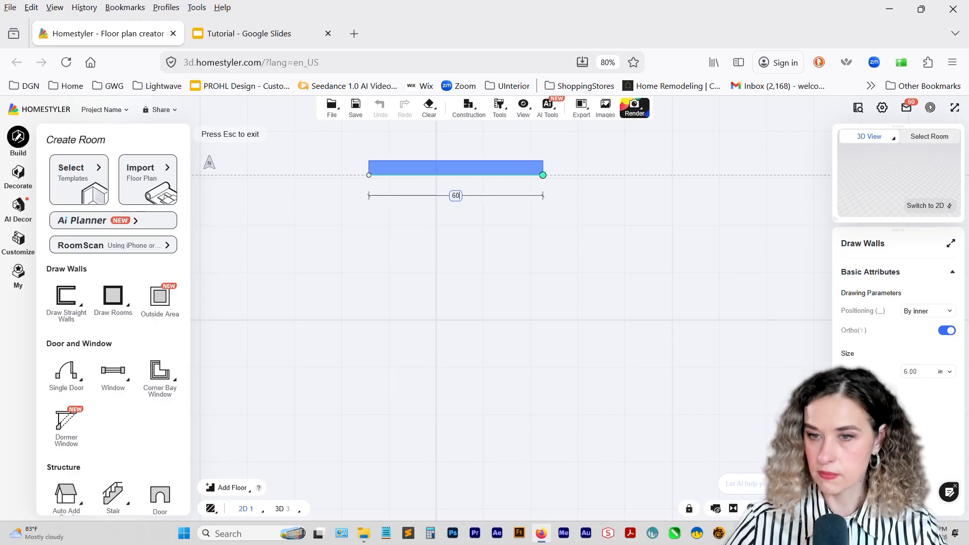
pyautogui.press('Return')
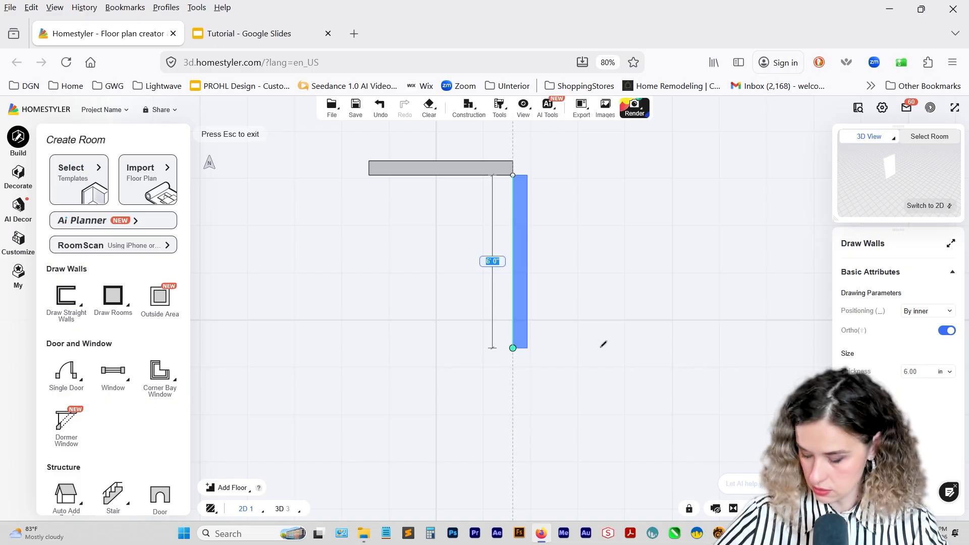
pyautogui.write('106')
pyautogui.press('Return')
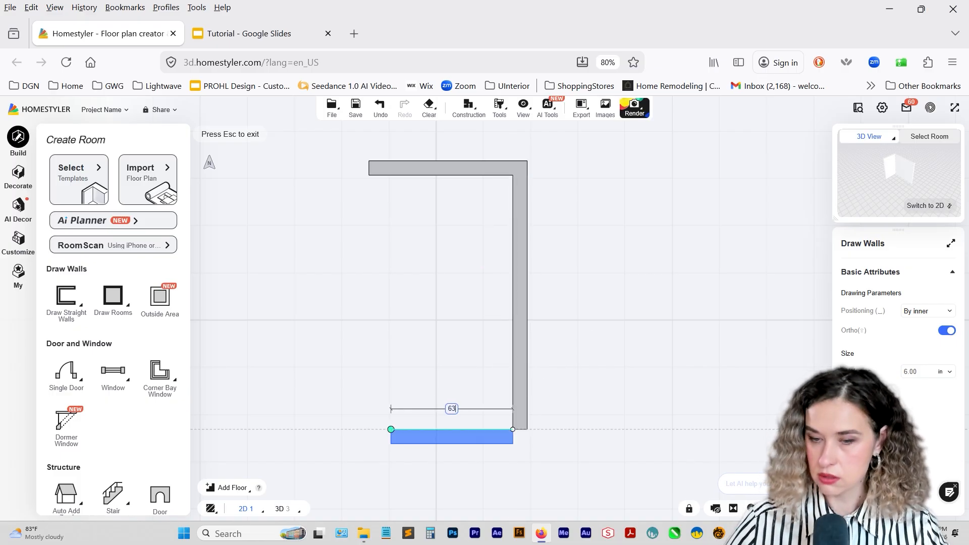
# Complete the outline with a 63-inch lower wall, a 73-inch left wall and a 3-inch inward jog, closing at the starting corner.
pyautogui.press('Return')
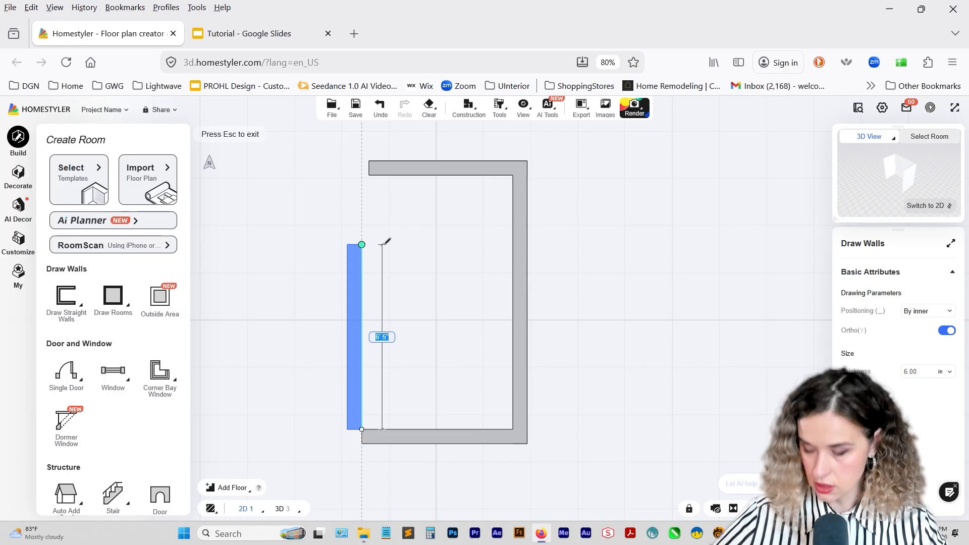
pyautogui.write('73')
pyautogui.press('Return')
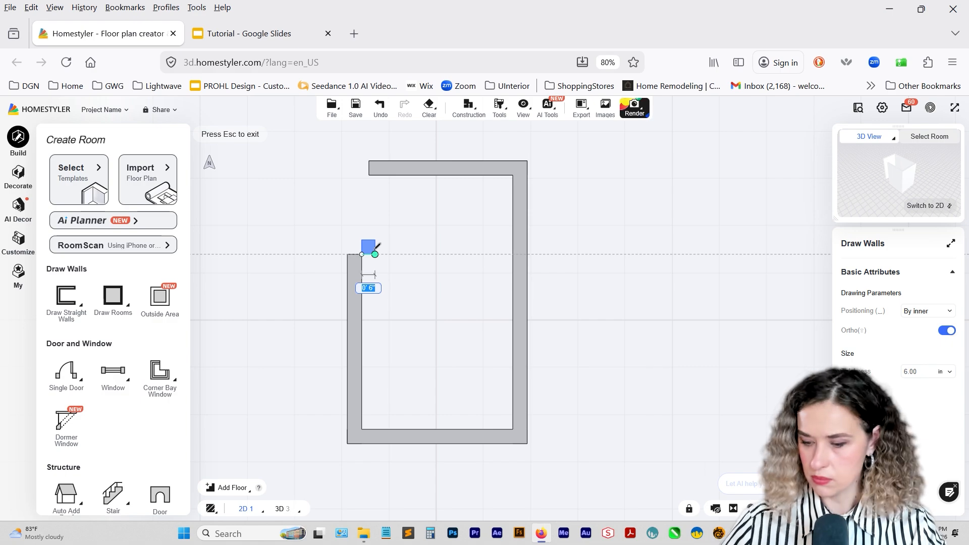
pyautogui.press('Return')
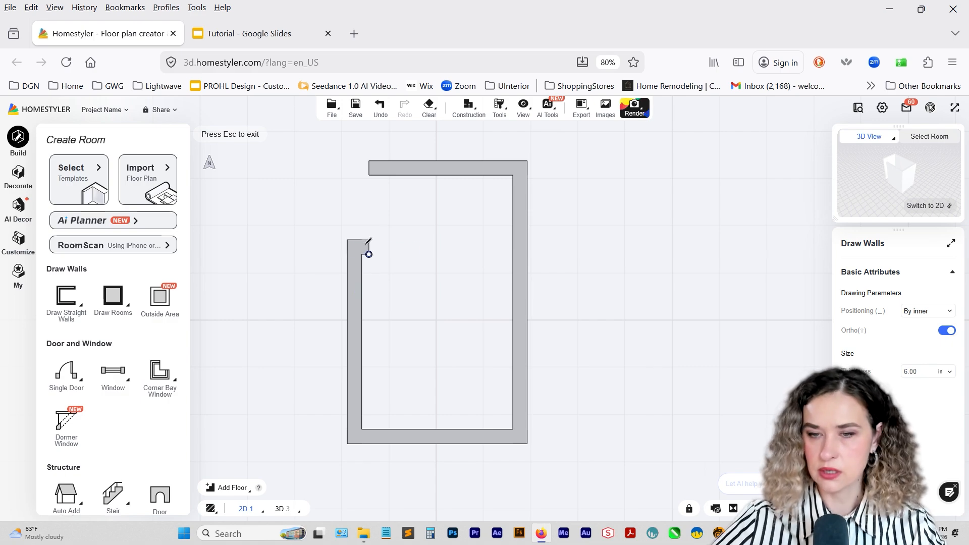
pyautogui.click(370, 175)
pyautogui.press('Escape')
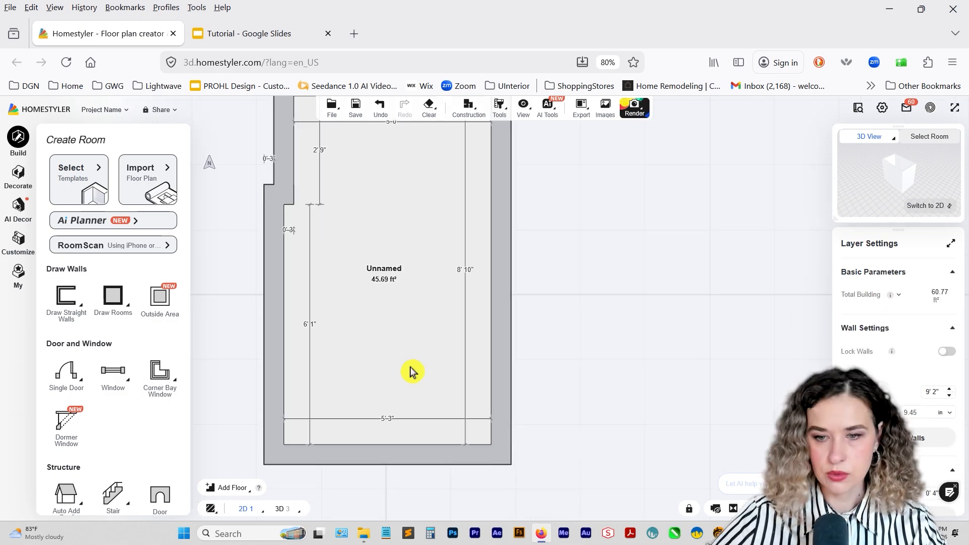
# Place a single door at the left end of the lower wall and flip it to swing into the room.
pyautogui.moveTo(149, 372)
pyautogui.moveTo(61, 382)
pyautogui.click(71, 407)
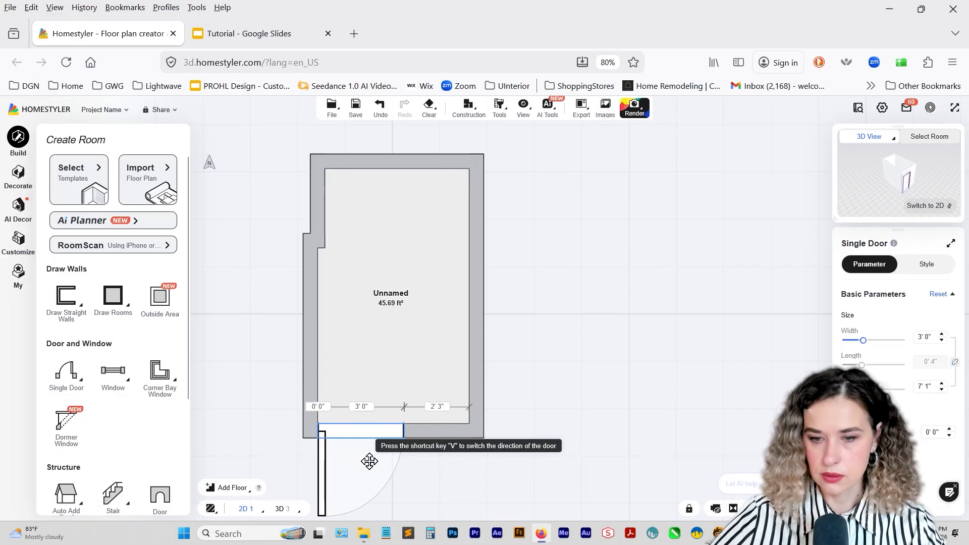
pyautogui.click(364, 443)
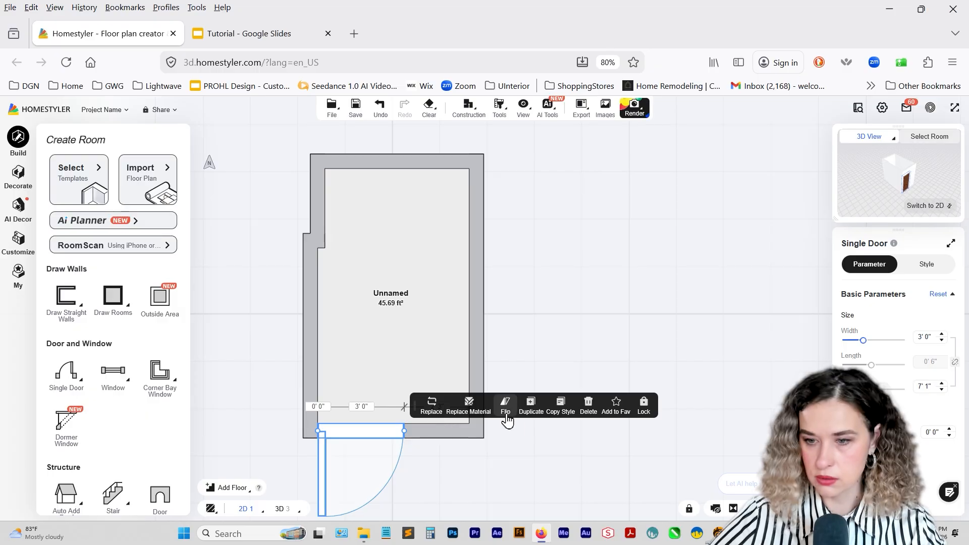
pyautogui.click(505, 407)
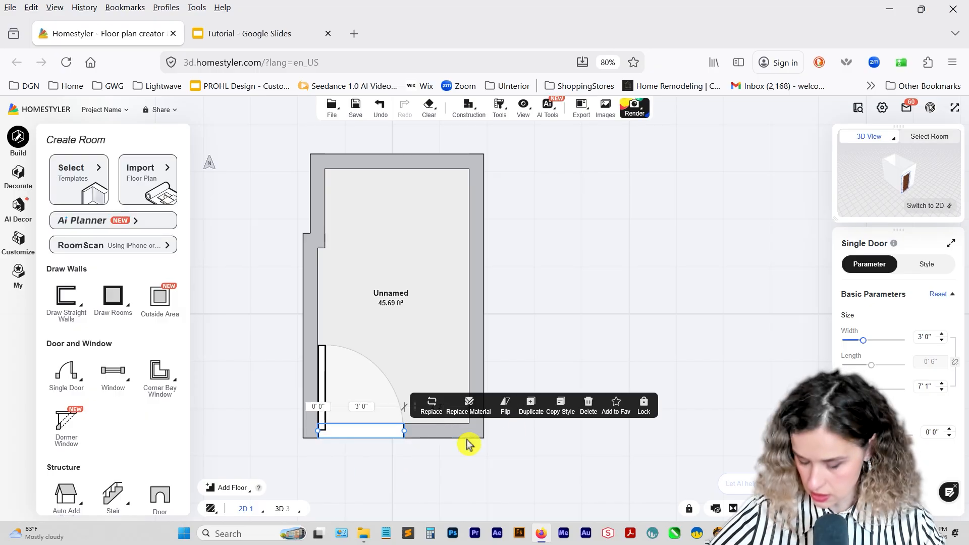
# Set the door's width to 24 inches and its distance from the left wall to 3 inches.
pyautogui.click(362, 407)
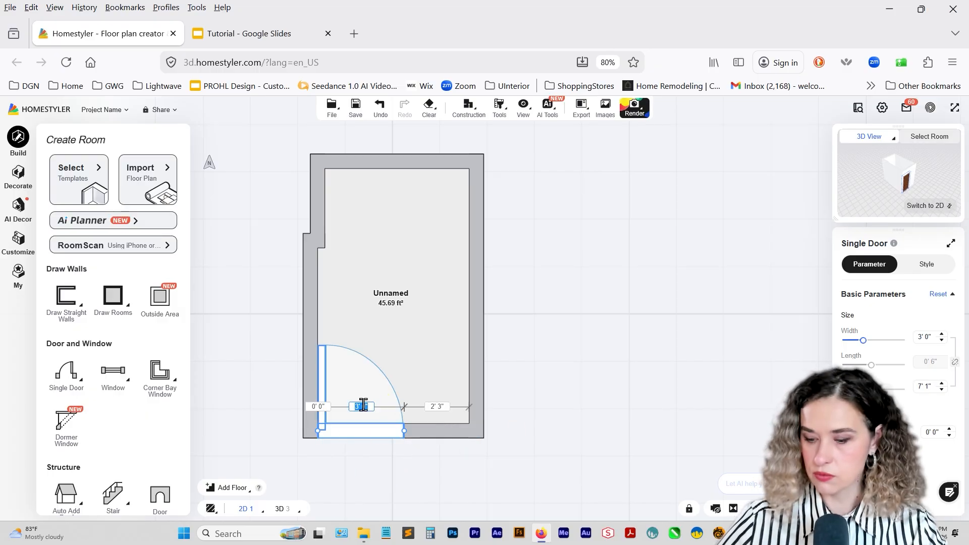
pyautogui.write('24')
pyautogui.press('Return')
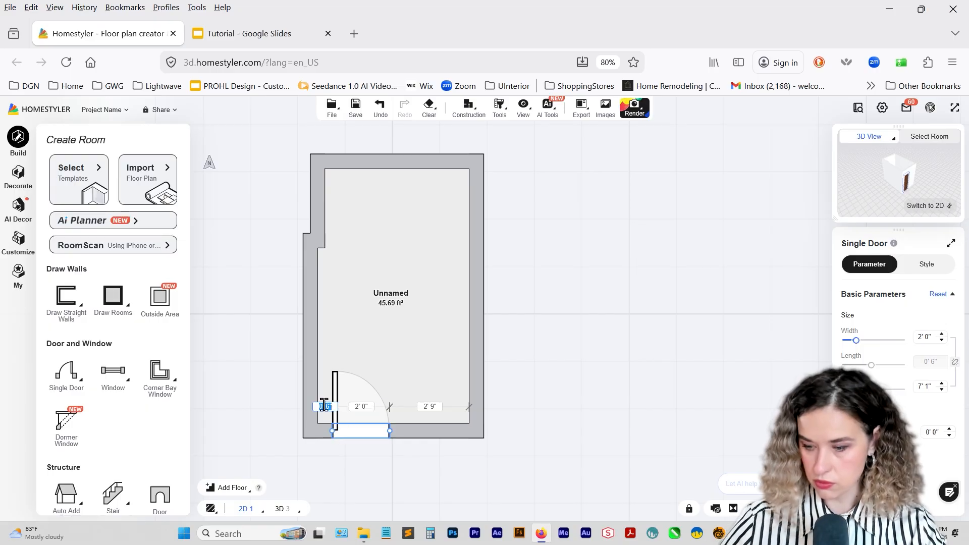
pyautogui.write('3')
pyautogui.press('Return')
pyautogui.click(282, 421)
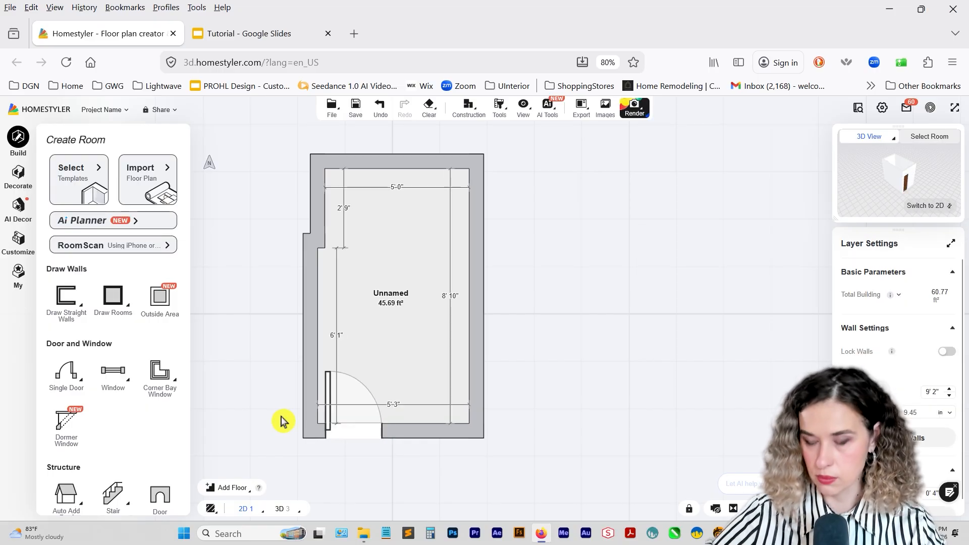
# Assign the Bathroom room type to the unnamed room.
pyautogui.click(426, 364)
pyautogui.click(944, 311)
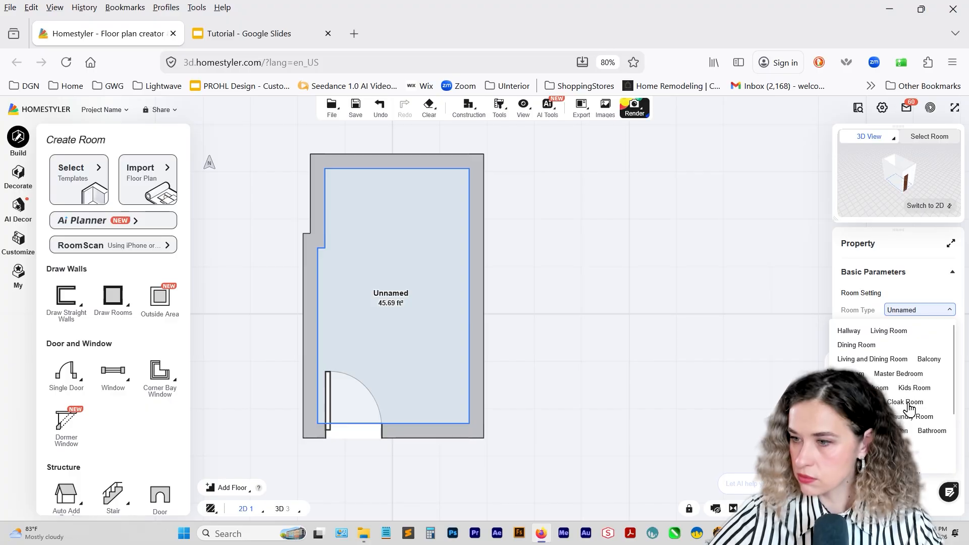
pyautogui.click(928, 360)
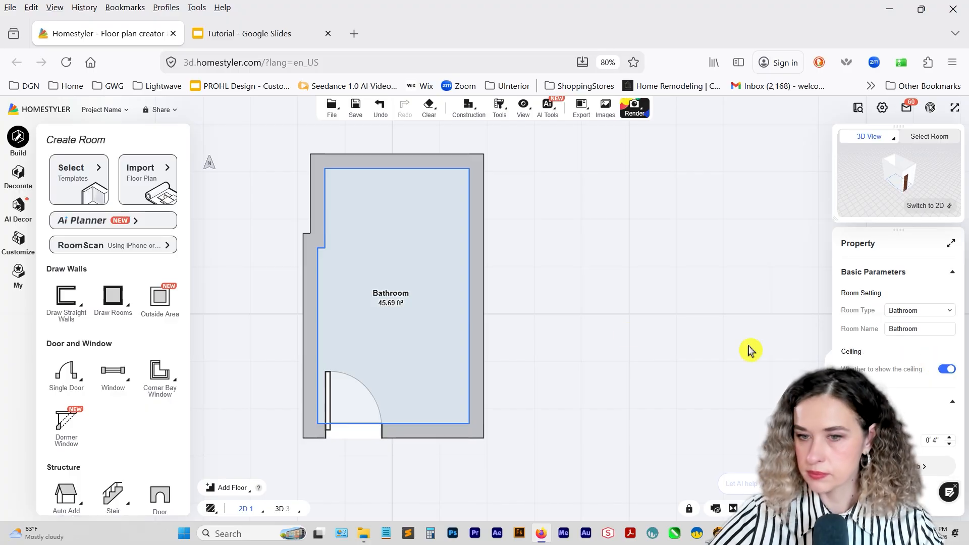
pyautogui.click(595, 333)
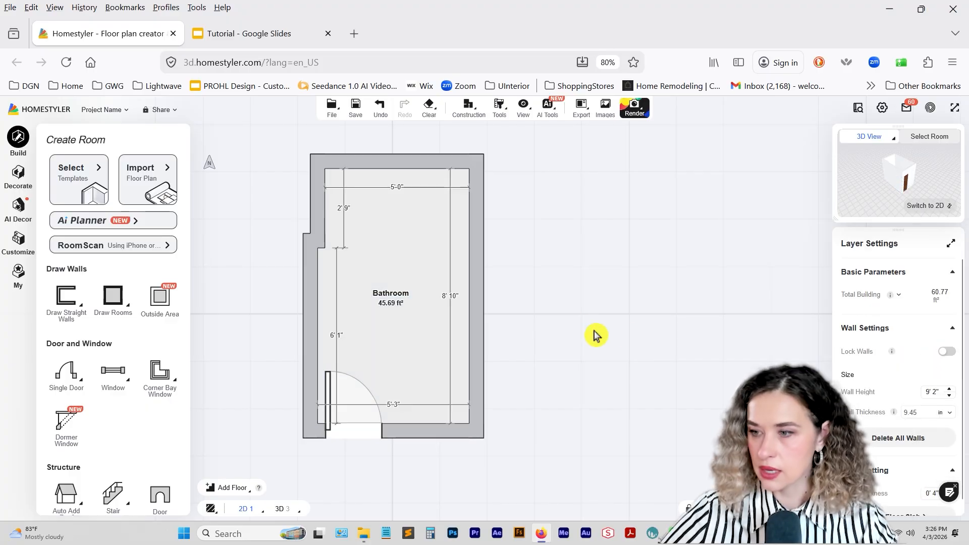
# Set the wall height for the whole floor to 96 inches.
pyautogui.click(932, 391)
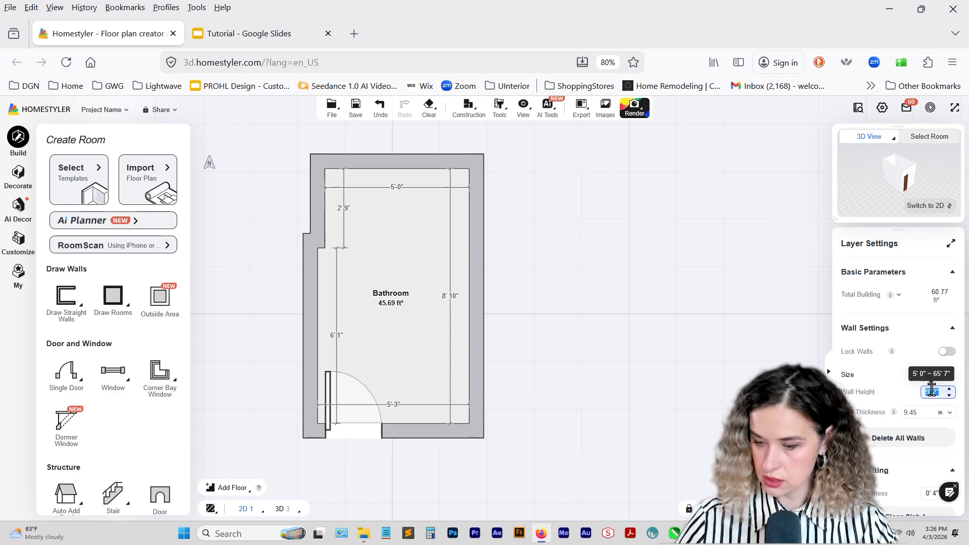
pyautogui.write('96')
pyautogui.press('Return')
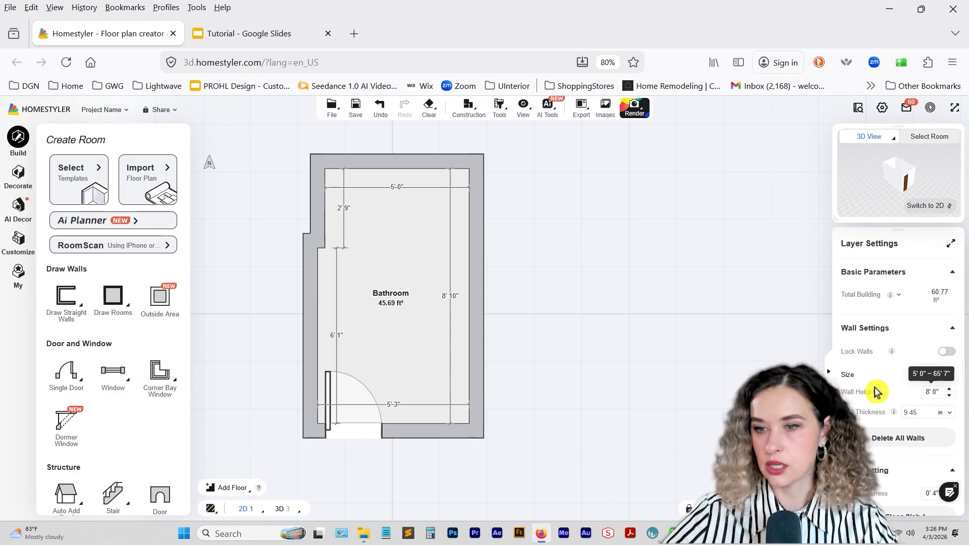
# Show the room in 3D using a display style with outlined edges.
pyautogui.press('3')
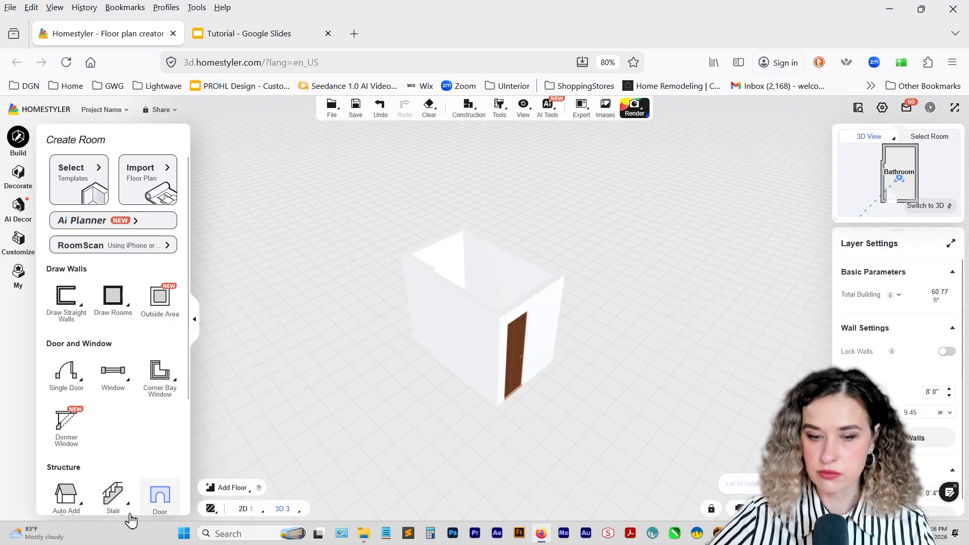
pyautogui.moveTo(211, 509)
pyautogui.click(217, 468)
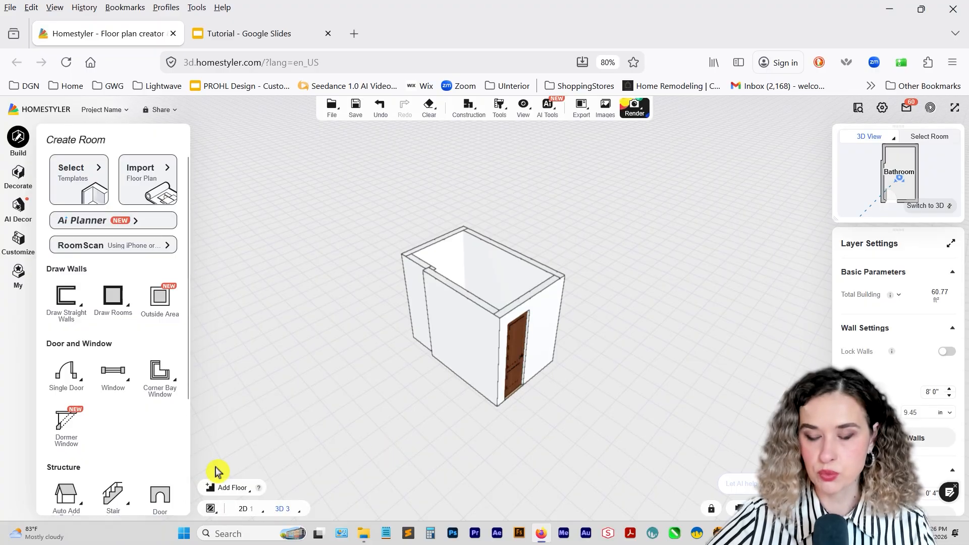
pyautogui.moveTo(578, 407); pyautogui.dragTo(613, 265)
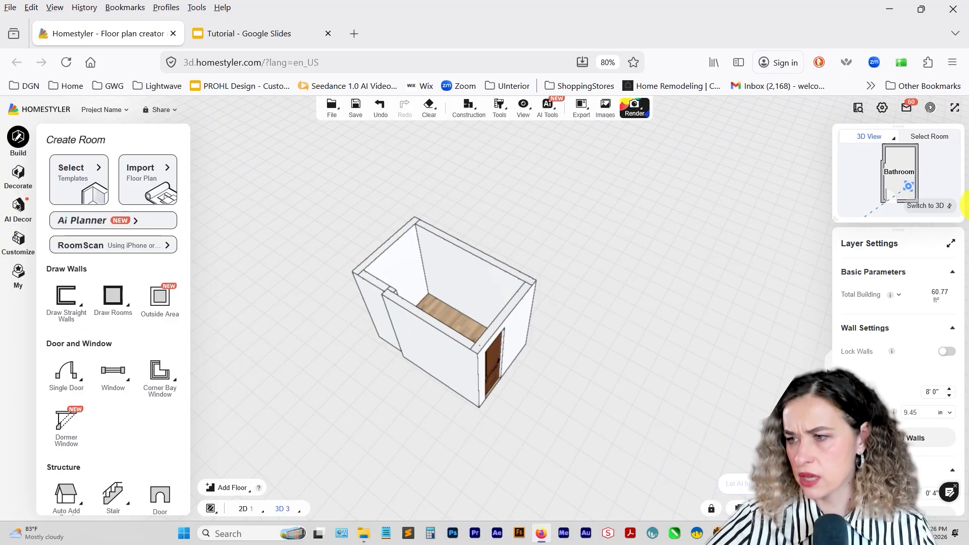
# Return to the 2D plan and set all of the bathroom's walls to Load Bearing.
pyautogui.click(949, 206)
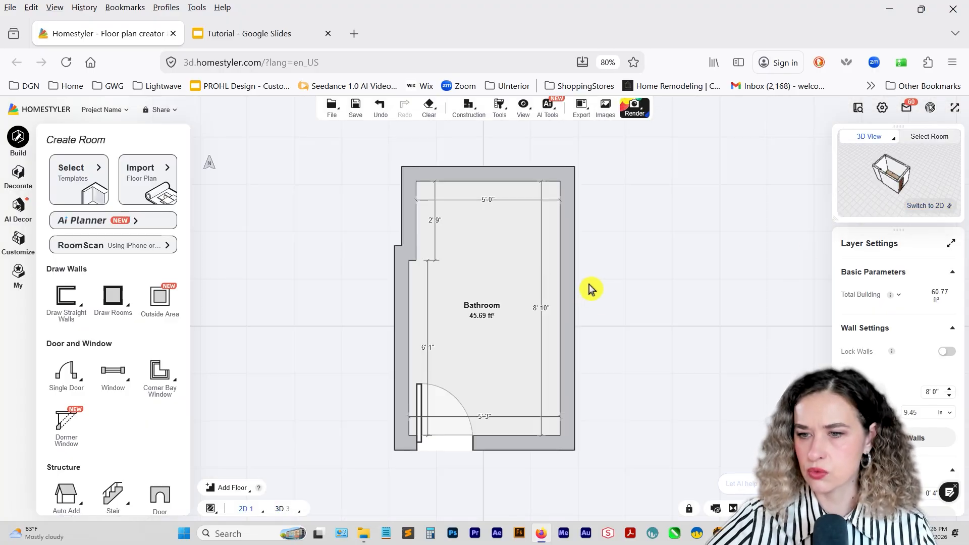
pyautogui.click(565, 286)
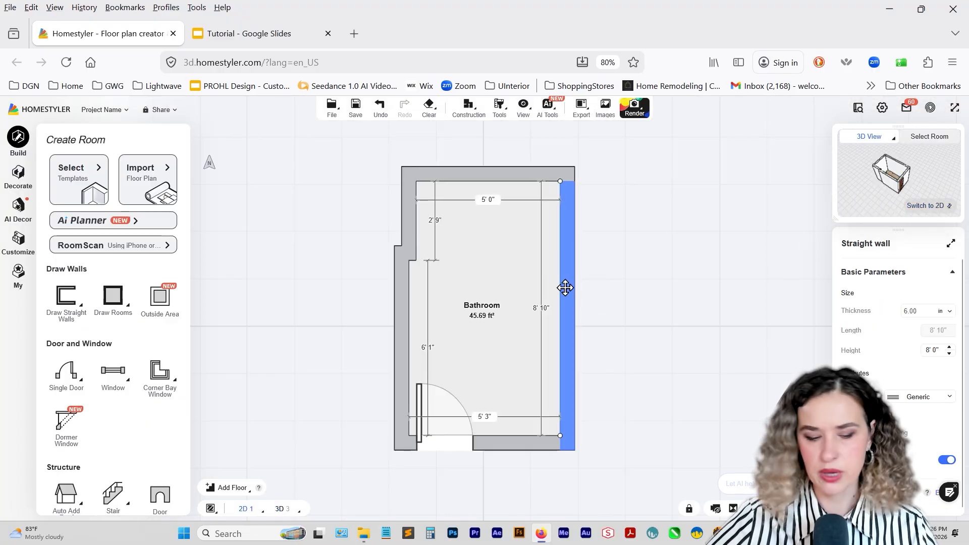
pyautogui.keyDown('ctrl'); pyautogui.click(465, 172); pyautogui.keyUp('ctrl')
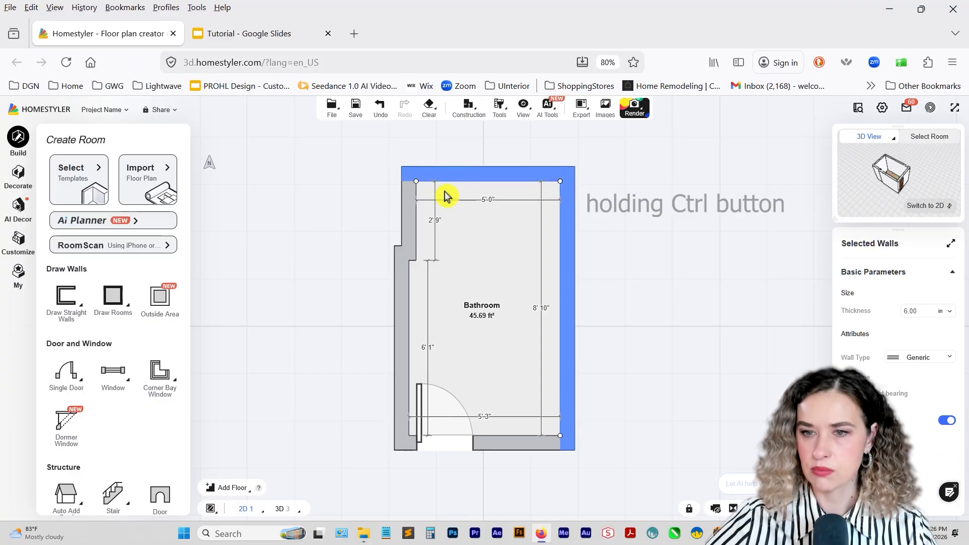
pyautogui.keyDown('ctrl'); pyautogui.click(407, 225); pyautogui.keyUp('ctrl')
pyautogui.keyDown('ctrl'); pyautogui.click(411, 330); pyautogui.keyUp('ctrl')
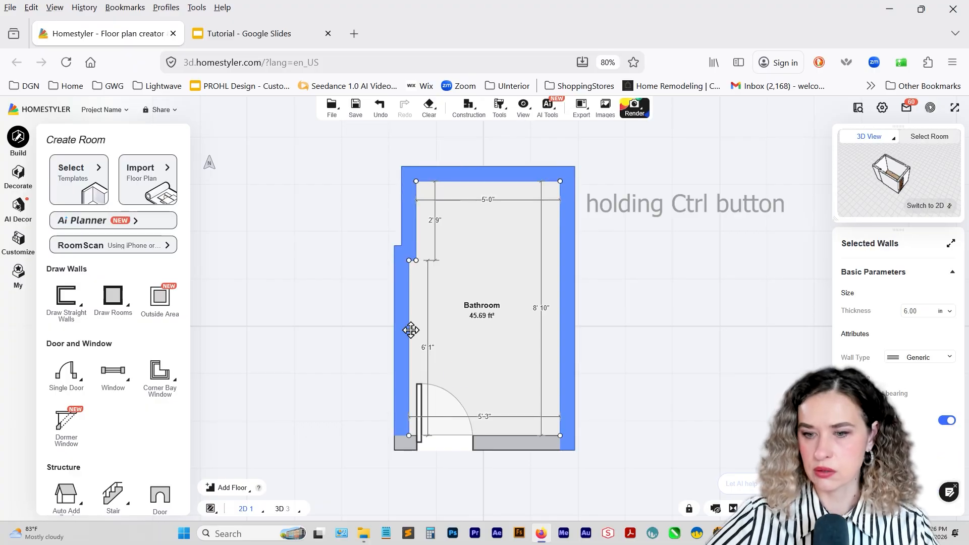
pyautogui.keyDown('ctrl'); pyautogui.click(497, 443); pyautogui.keyUp('ctrl')
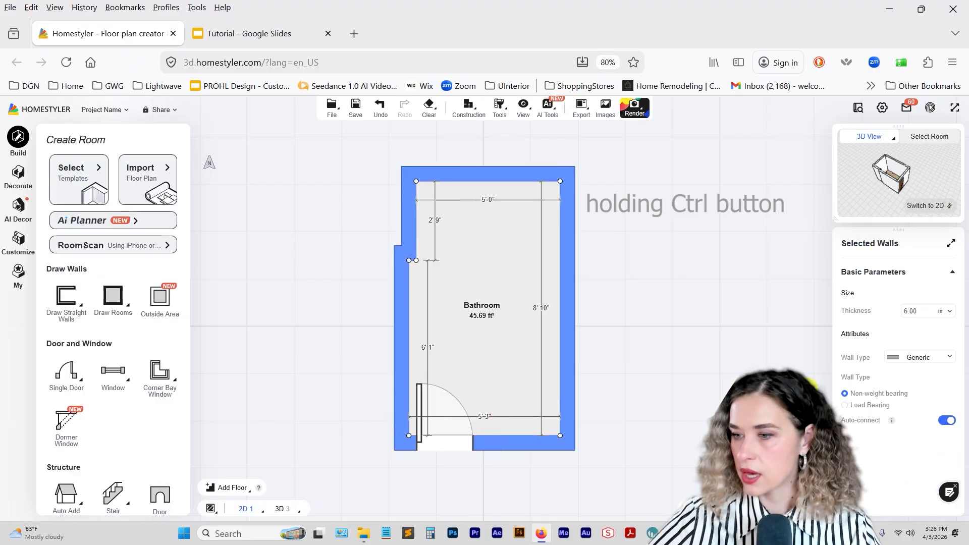
pyautogui.click(845, 406)
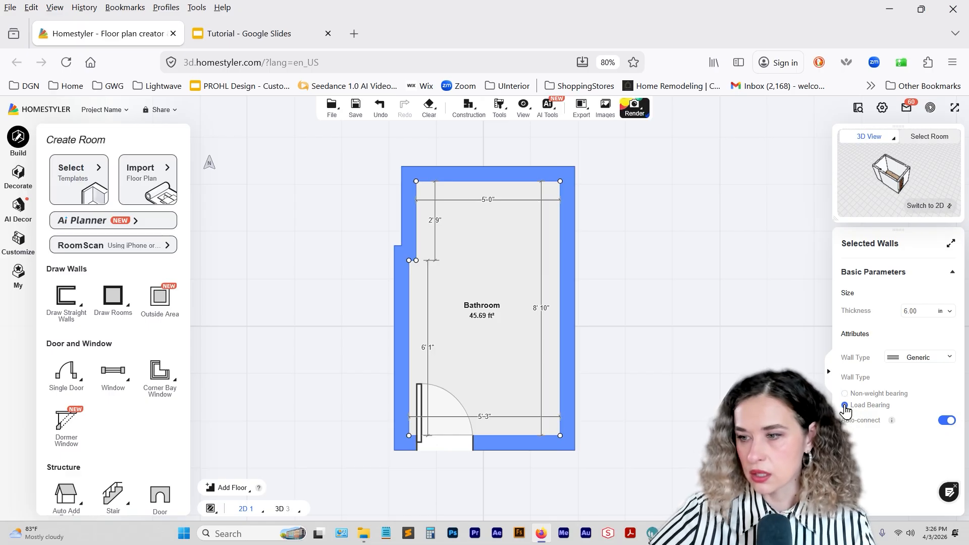
pyautogui.click(570, 367)
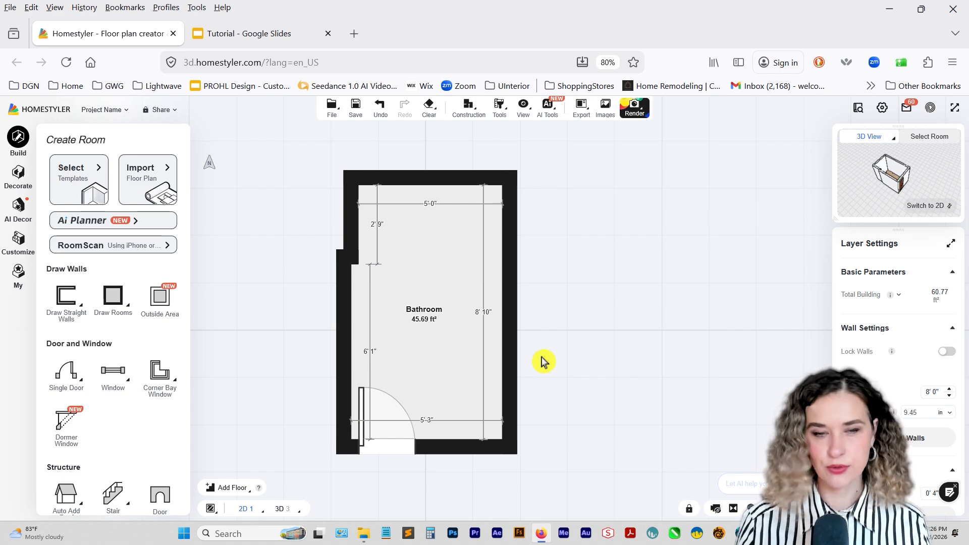
# Place the rectangular bathtub from the Tubs category against the upper wall and resize its width to 5' 0" to fit the alcove.
pyautogui.click(15, 177)
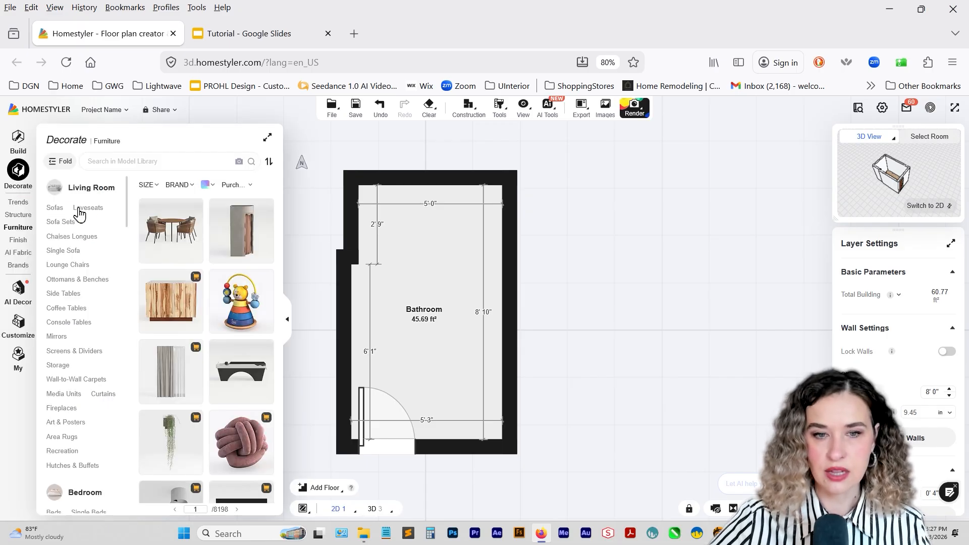
pyautogui.scroll(-6, 88, 212)
pyautogui.scroll(-6, 96, 327)
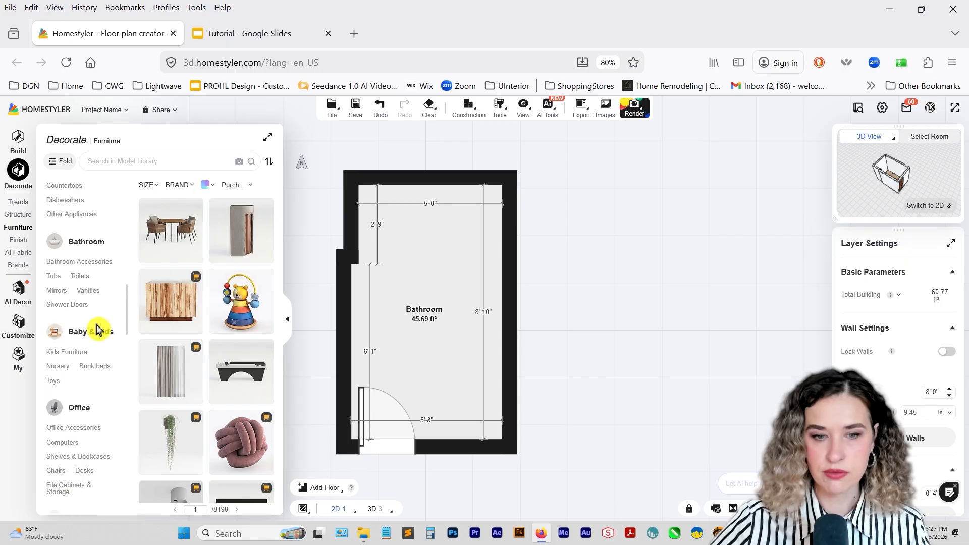
pyautogui.click(54, 275)
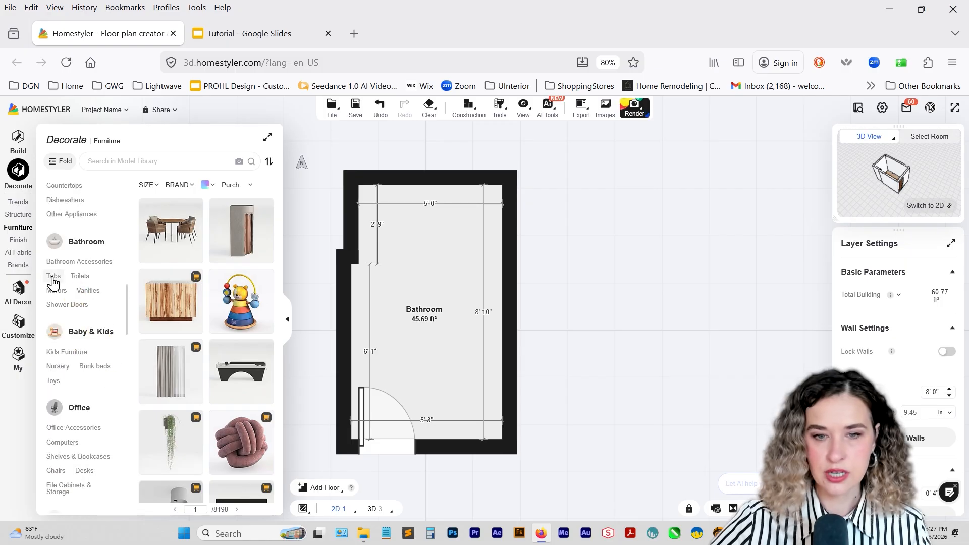
pyautogui.moveTo(167, 247); pyautogui.dragTo(444, 207)
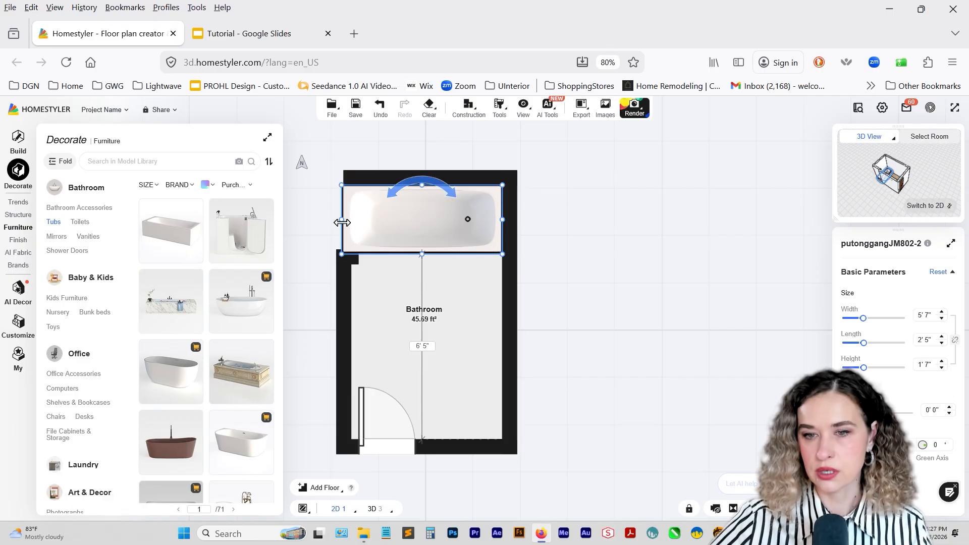
pyautogui.moveTo(341, 219); pyautogui.dragTo(360, 219)
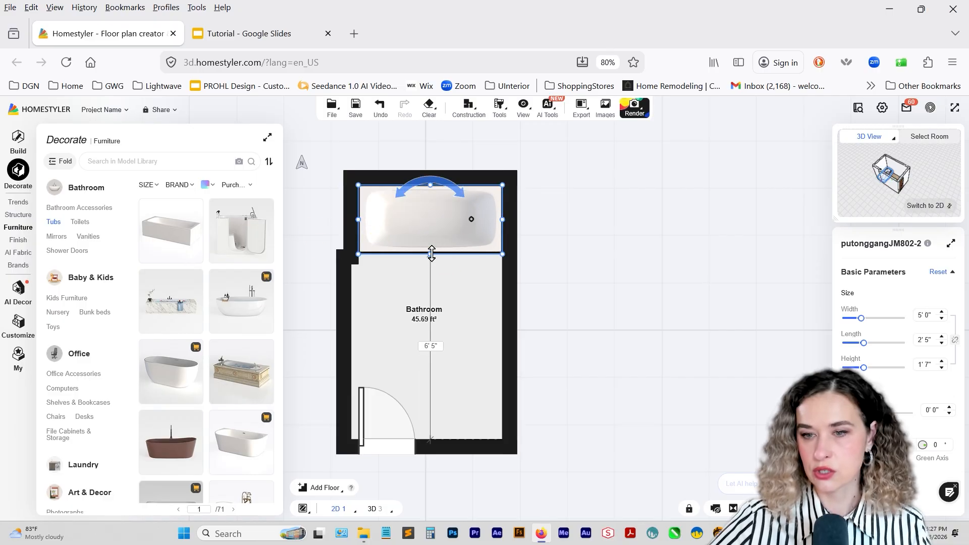
# Extend the bathtub's front edge slightly into the room and place the white toilet from Toilets against the right wall below the tub.
pyautogui.moveTo(430, 254); pyautogui.dragTo(433, 256)
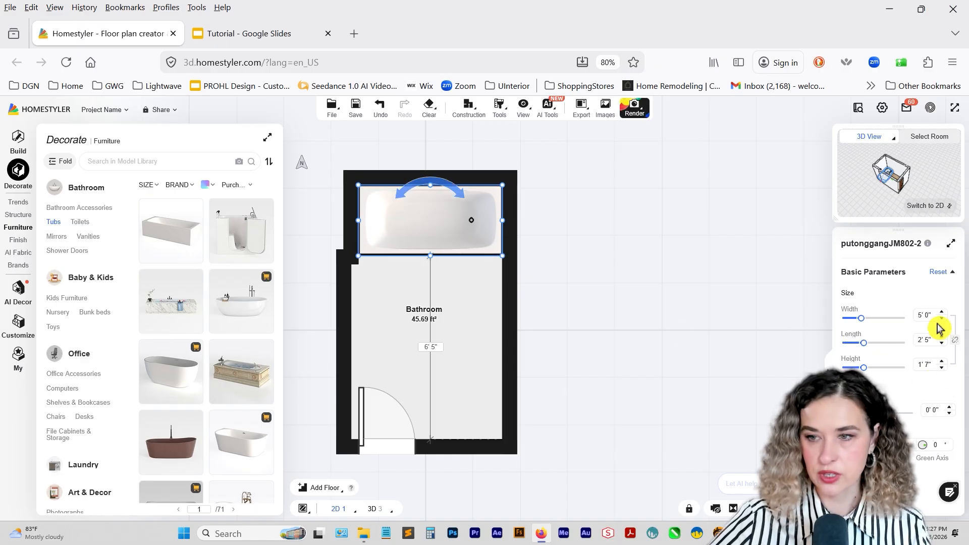
pyautogui.click(78, 223)
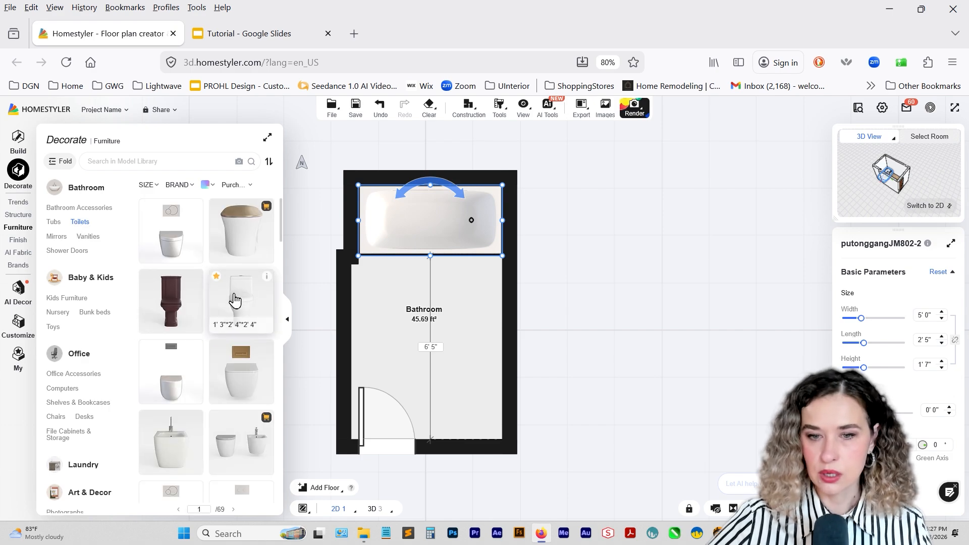
pyautogui.moveTo(234, 308); pyautogui.dragTo(482, 301)
pyautogui.click(536, 341)
pyautogui.scroll(-1, 523, 352)
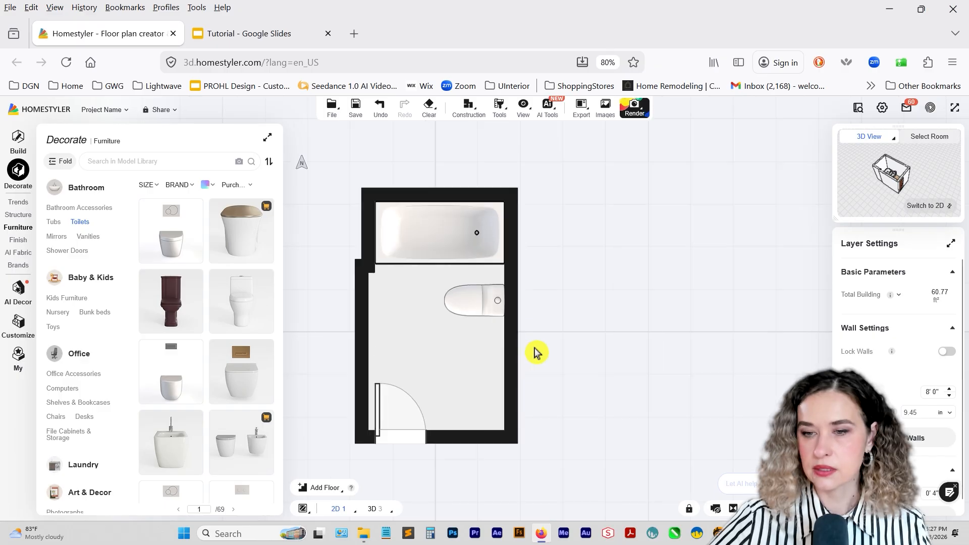
pyautogui.moveTo(497, 380); pyautogui.dragTo(469, 372)
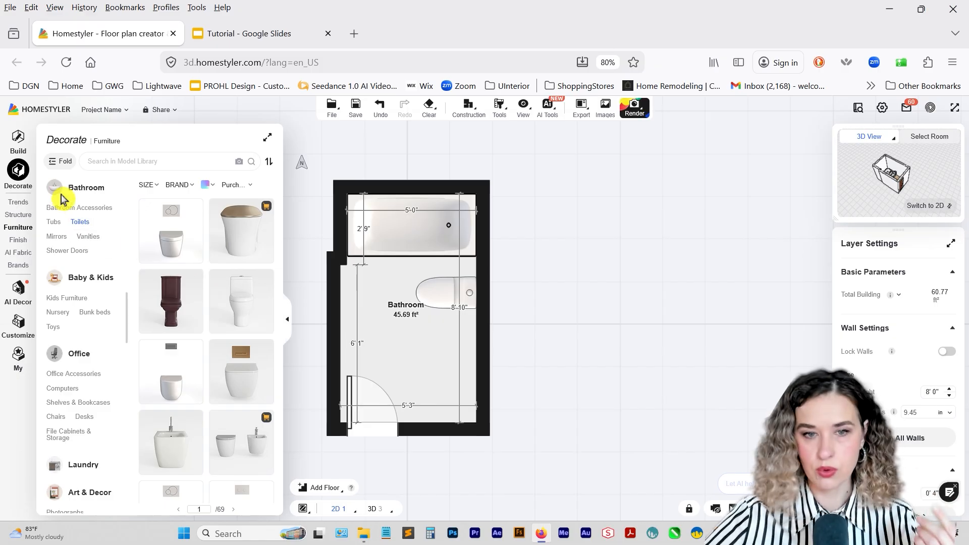
# Browse the Vanities category and check the vanity style on the inspiration board in Google Slides, returning to Homestyler.
pyautogui.click(89, 237)
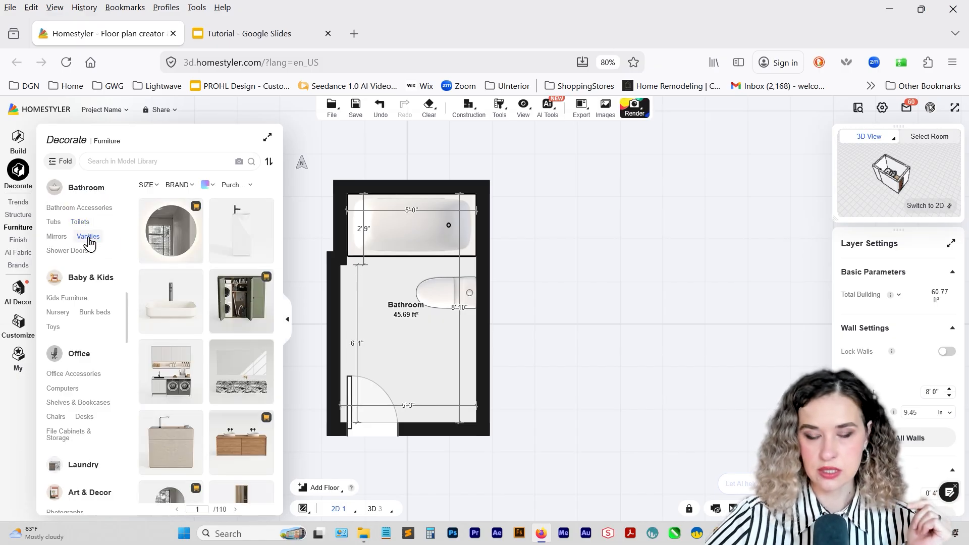
pyautogui.scroll(-3, 218, 356)
pyautogui.scroll(-5, 220, 357)
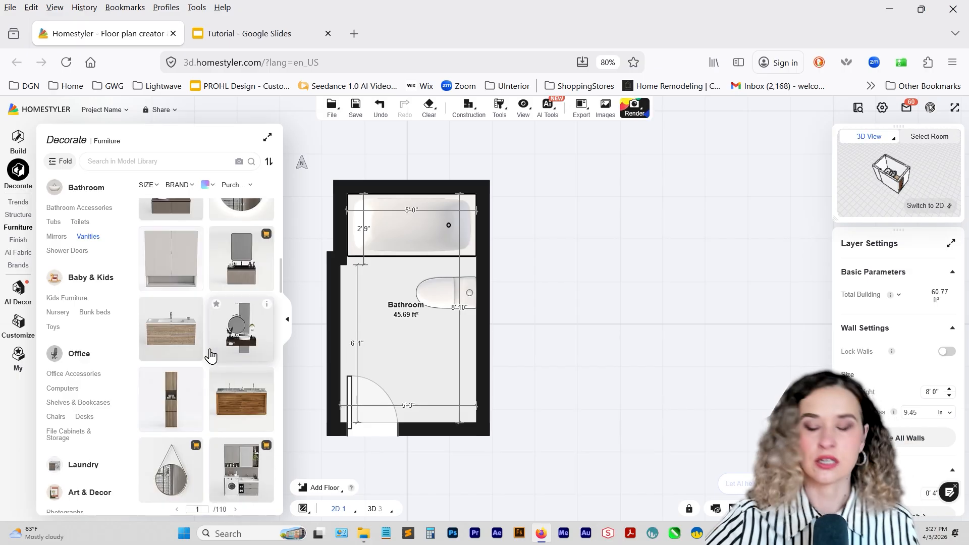
pyautogui.click(243, 36)
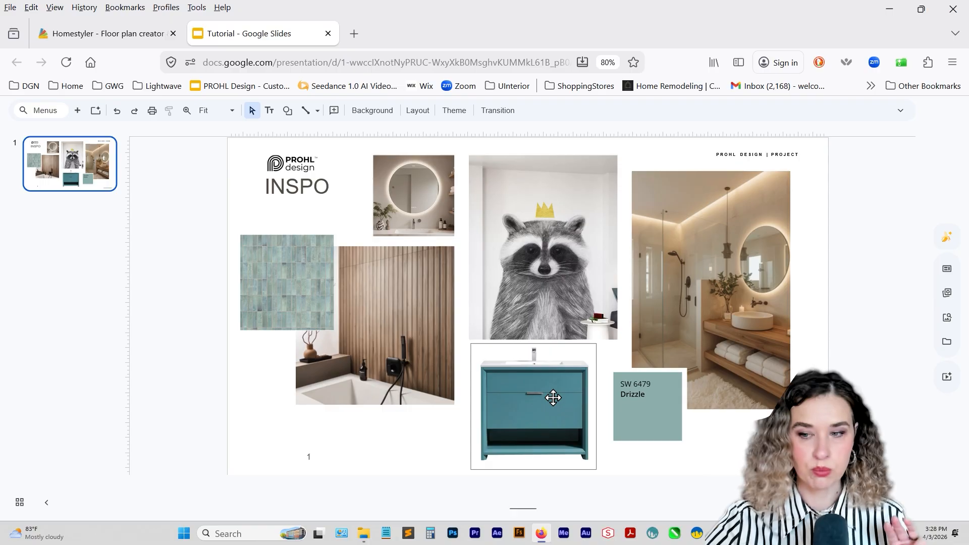
pyautogui.click(88, 34)
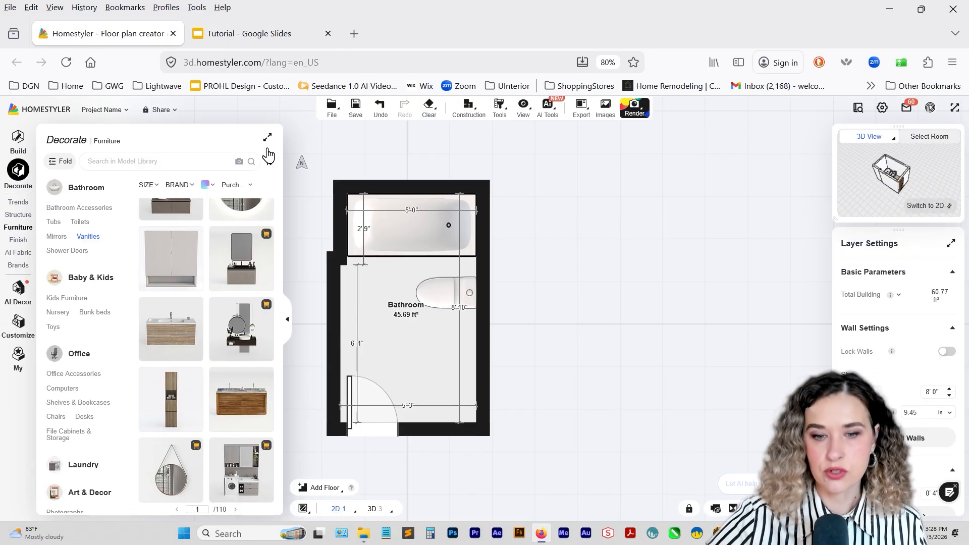
# Save the beige two-drawer vanity from the Vanities category to the Bath favorites group.
pyautogui.scroll(-3, 234, 286)
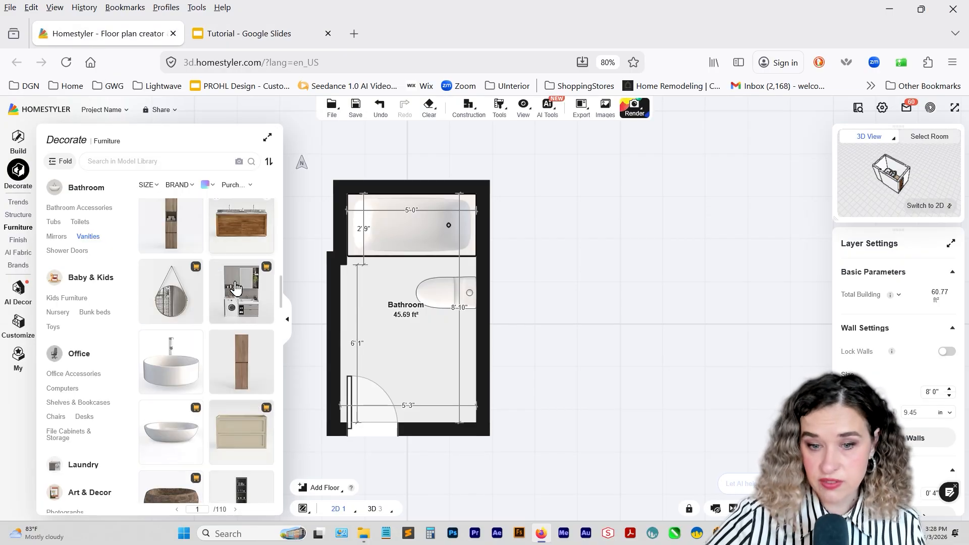
pyautogui.scroll(-3, 234, 314)
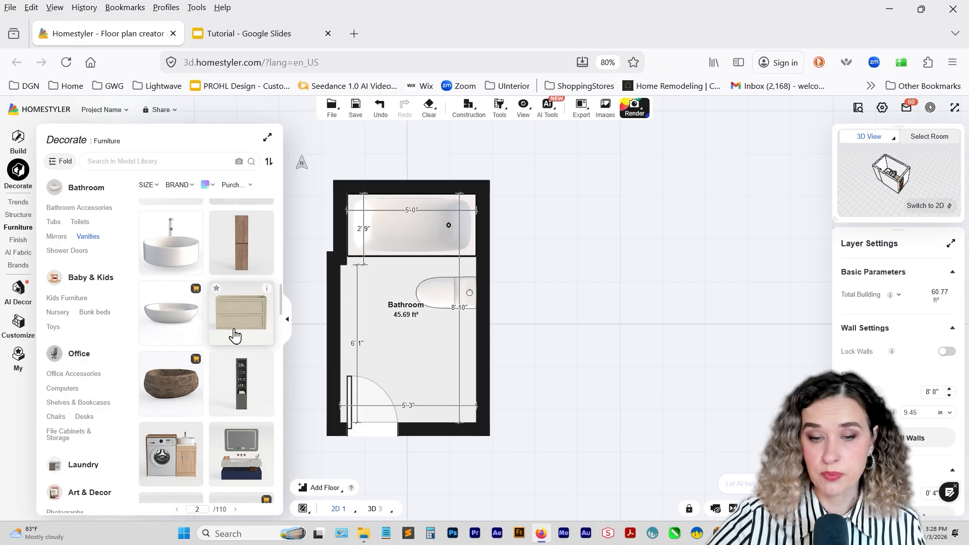
pyautogui.click(216, 289)
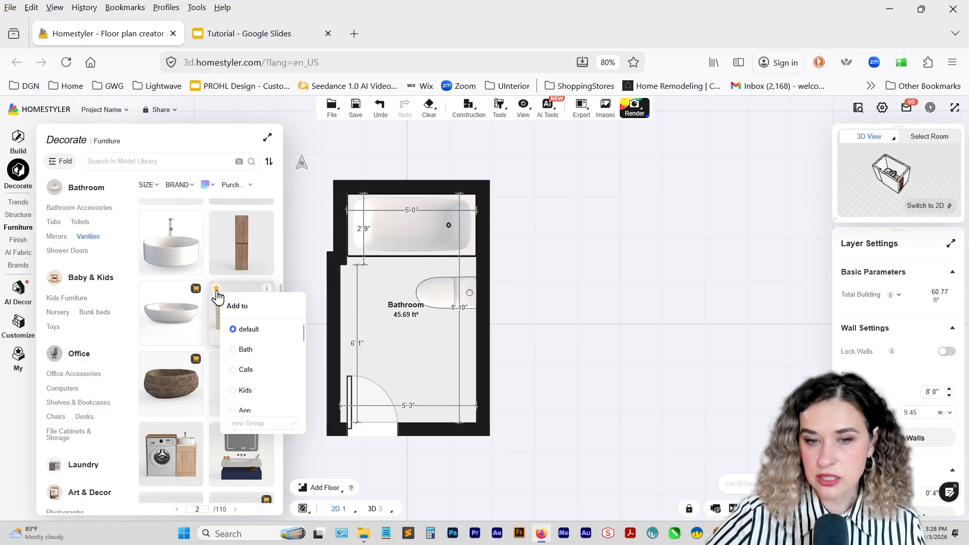
pyautogui.click(244, 350)
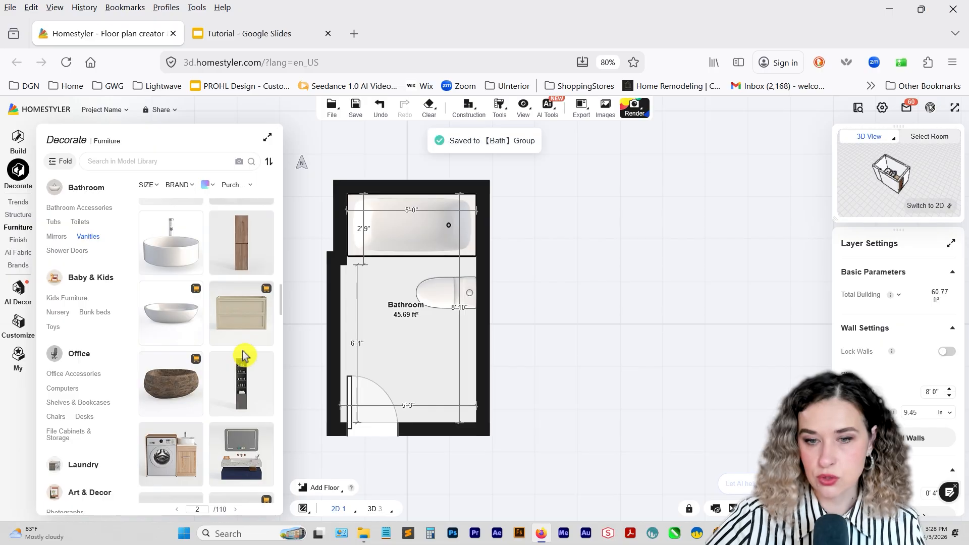
pyautogui.moveTo(218, 291)
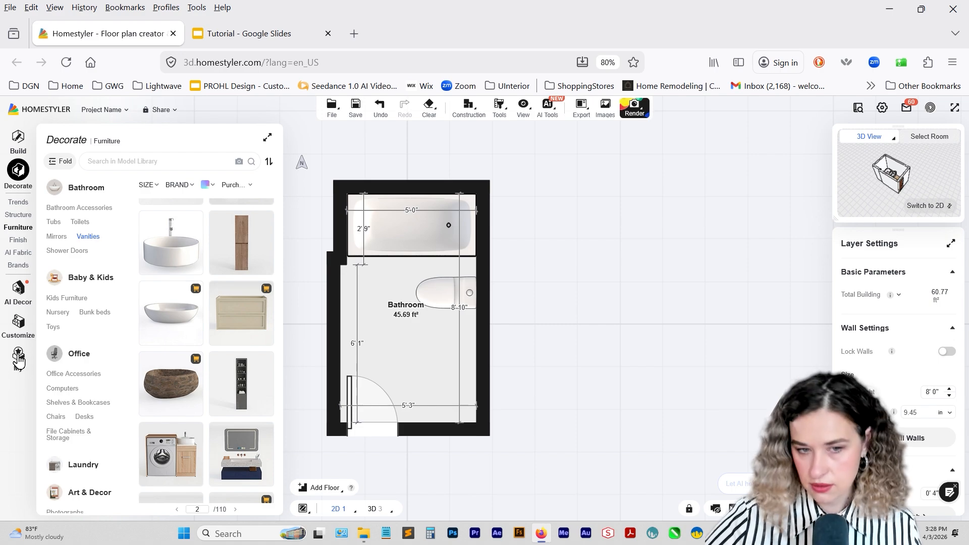
# Place the pink vanity set with oval mirror and wall shelf from the Vanities category inside the room, below the toilet.
pyautogui.scroll(-5, 172, 359)
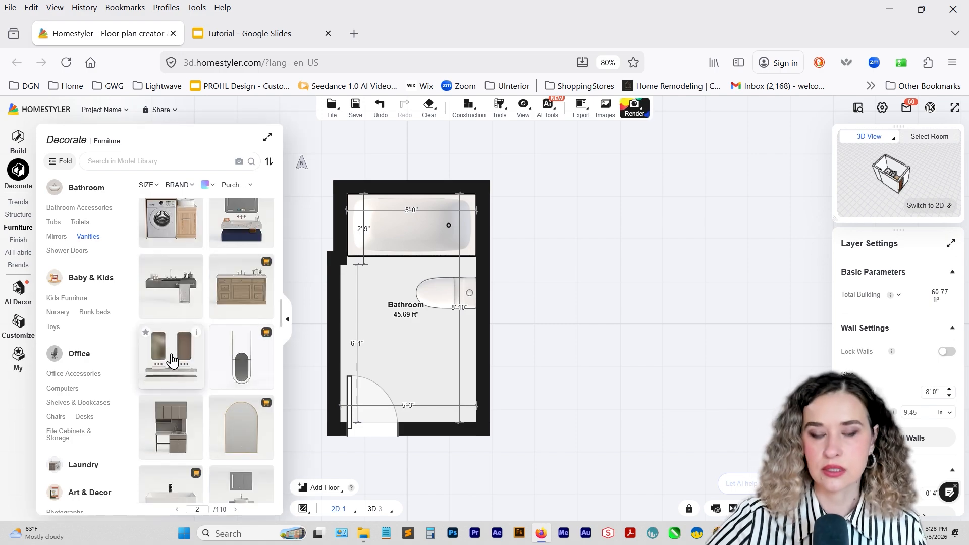
pyautogui.scroll(-5, 171, 359)
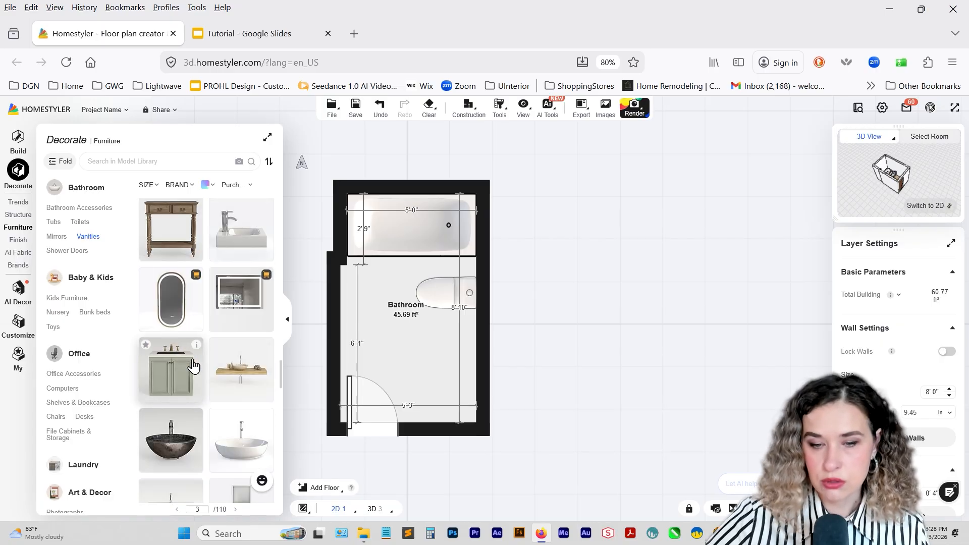
pyautogui.scroll(-5, 193, 364)
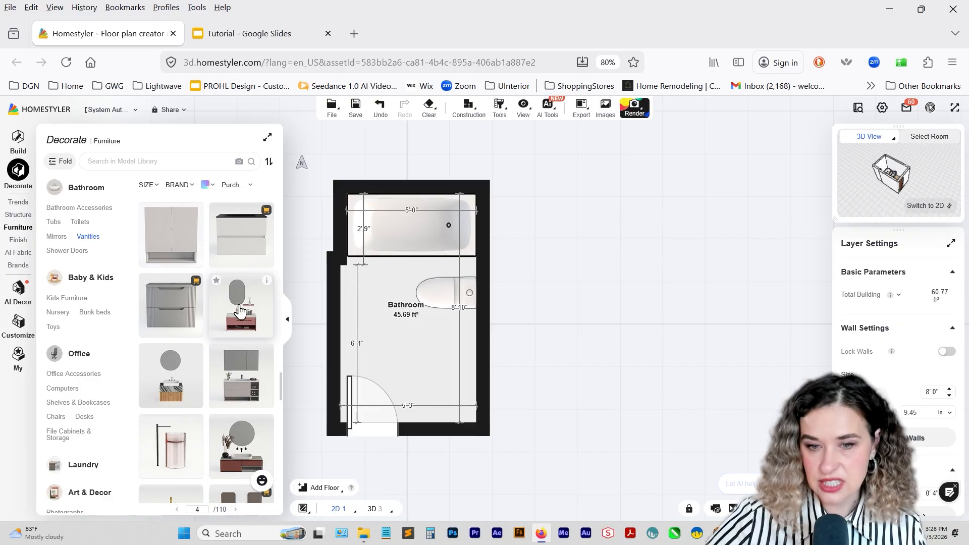
pyautogui.scroll(1, 253, 332)
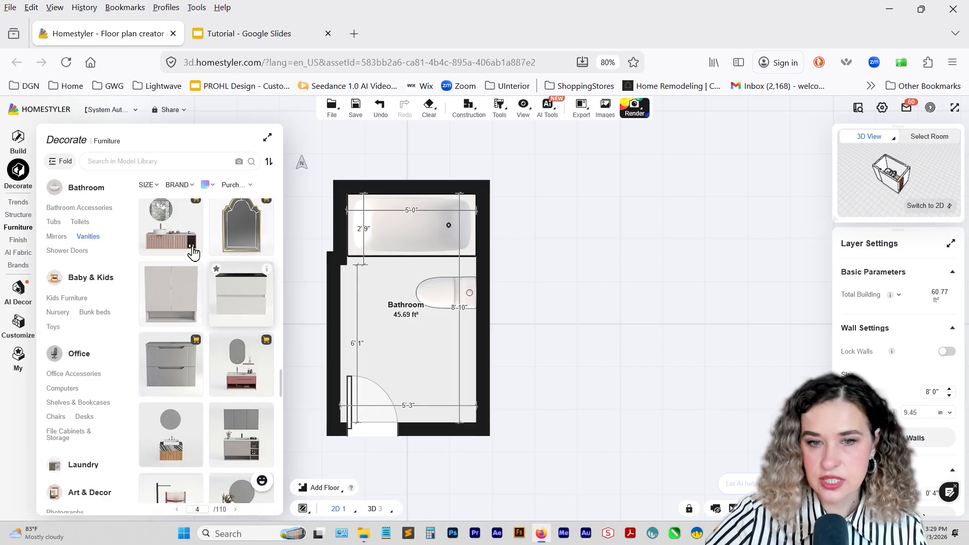
pyautogui.click(245, 359)
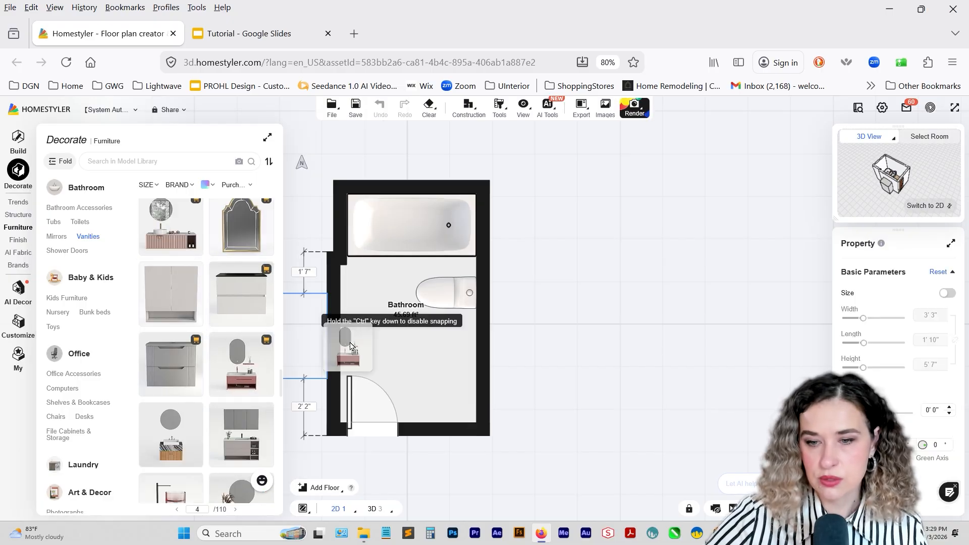
pyautogui.click(311, 336)
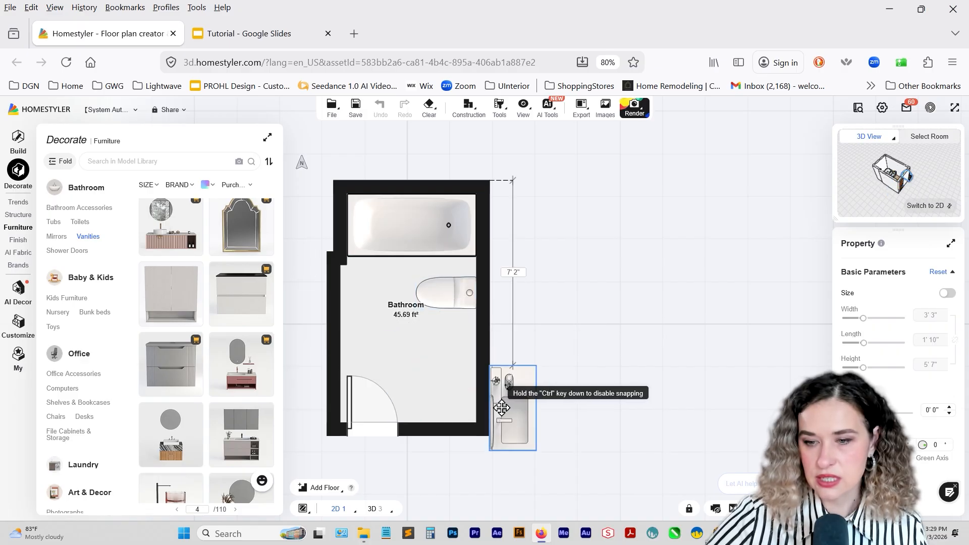
pyautogui.click(421, 371)
pyautogui.click(490, 405)
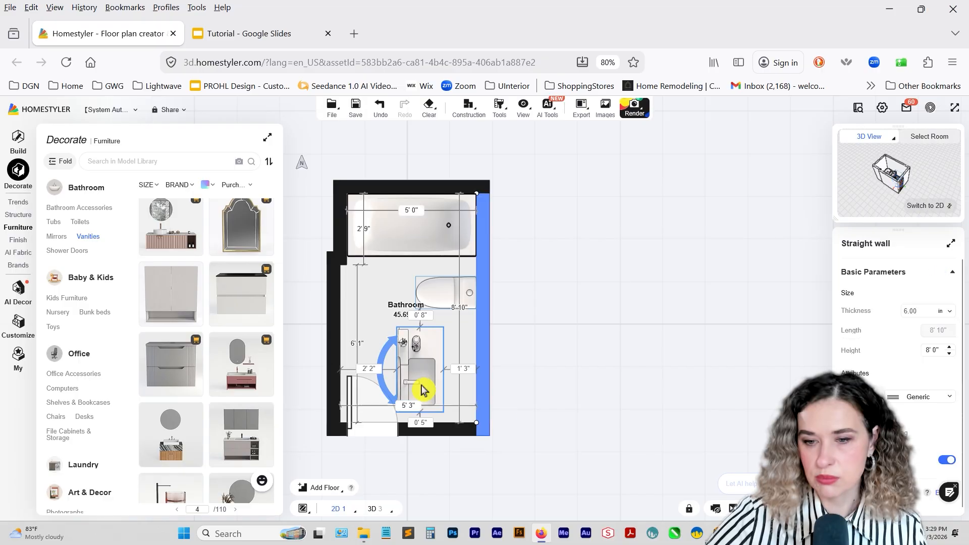
# Turn the vanity set around to back onto the right wall, and set its distances to the right and lower walls to 0.
pyautogui.click(422, 382)
pyautogui.moveTo(393, 341); pyautogui.dragTo(425, 380)
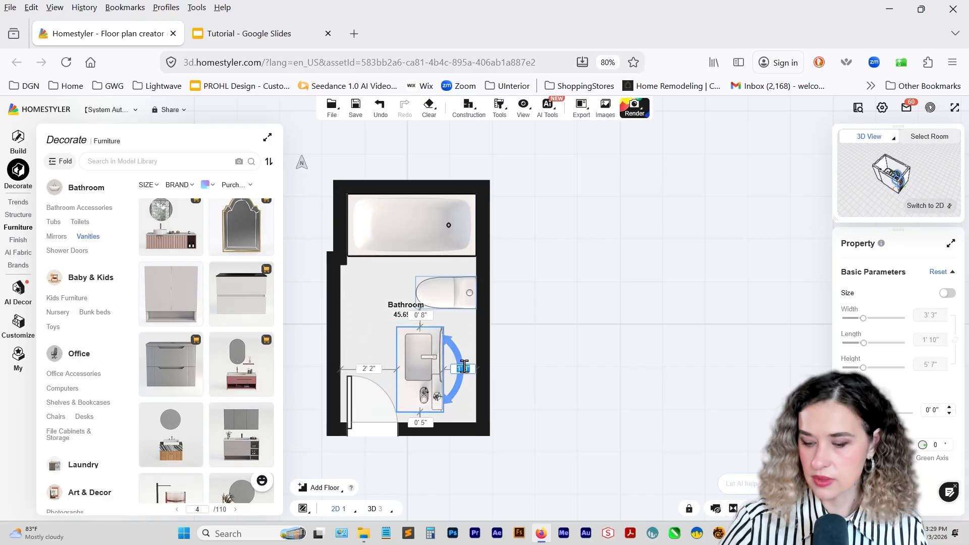
pyautogui.write('0')
pyautogui.press('Return')
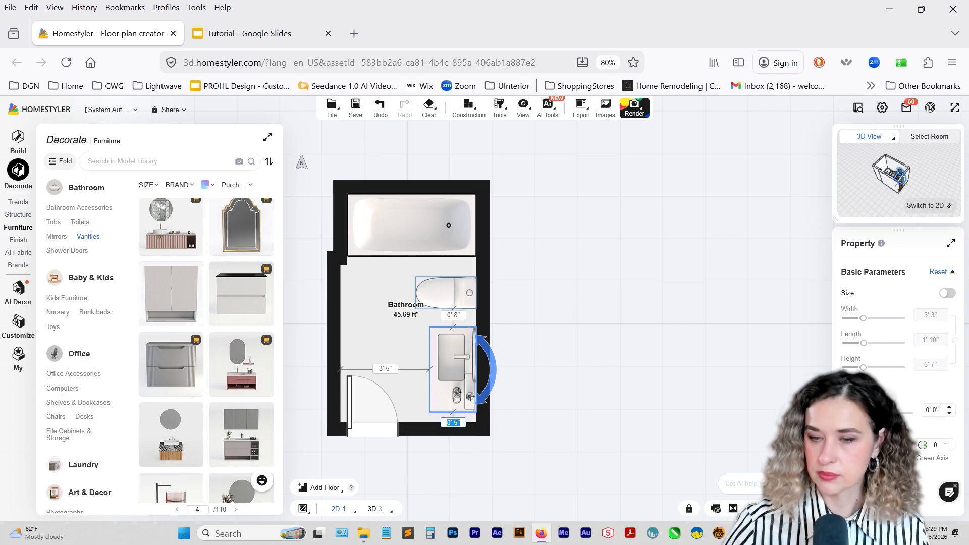
pyautogui.write('0')
pyautogui.press('Return')
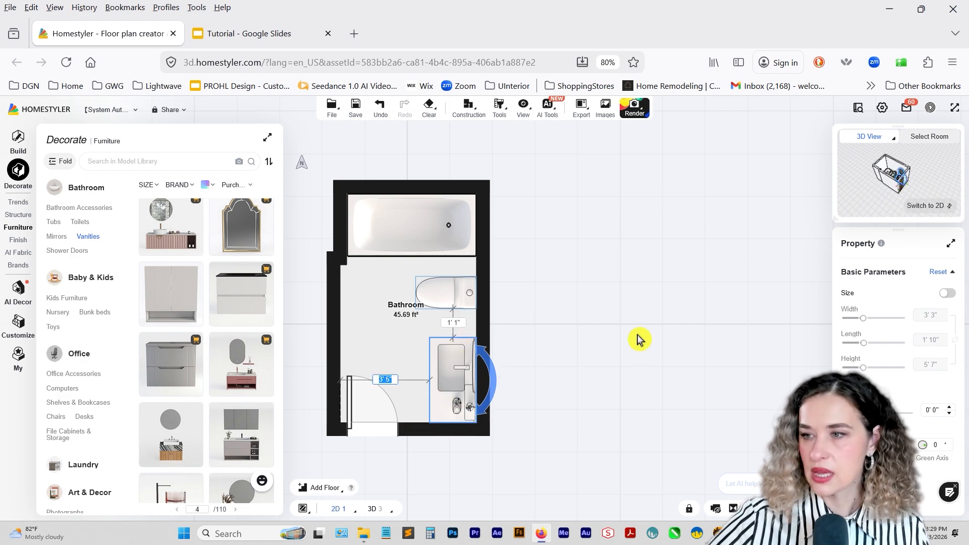
# Show the bathroom in 3D with Hide Wall enabled, viewed from a lower angle facing the fixtures.
pyautogui.click(926, 205)
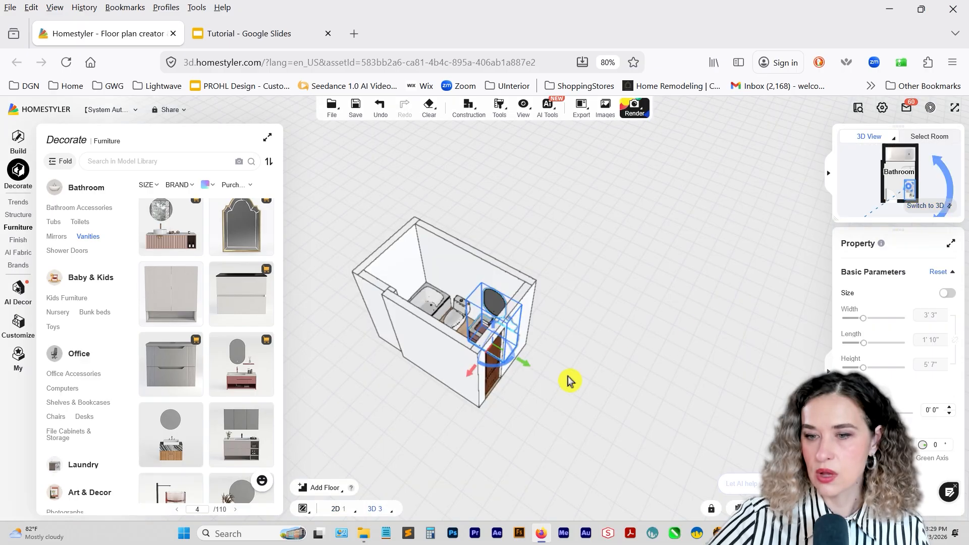
pyautogui.moveTo(569, 380); pyautogui.dragTo(575, 343, button='right')
pyautogui.moveTo(575, 343); pyautogui.dragTo(581, 307)
pyautogui.scroll(5, 555, 301)
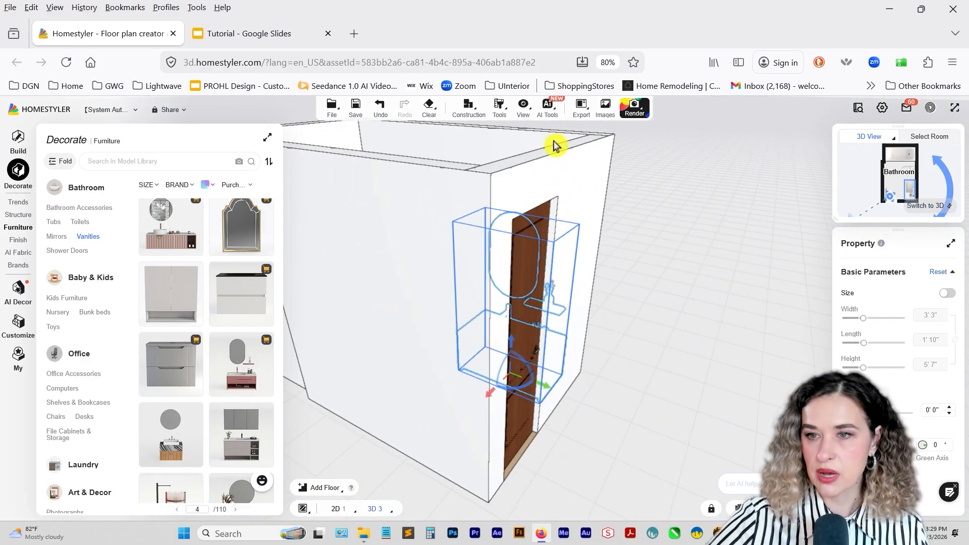
pyautogui.moveTo(547, 107)
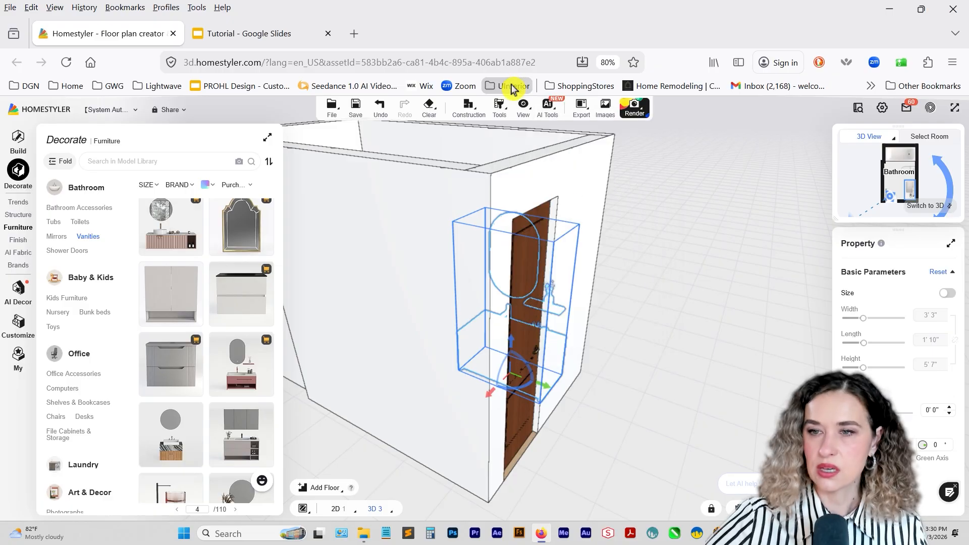
pyautogui.click(524, 157)
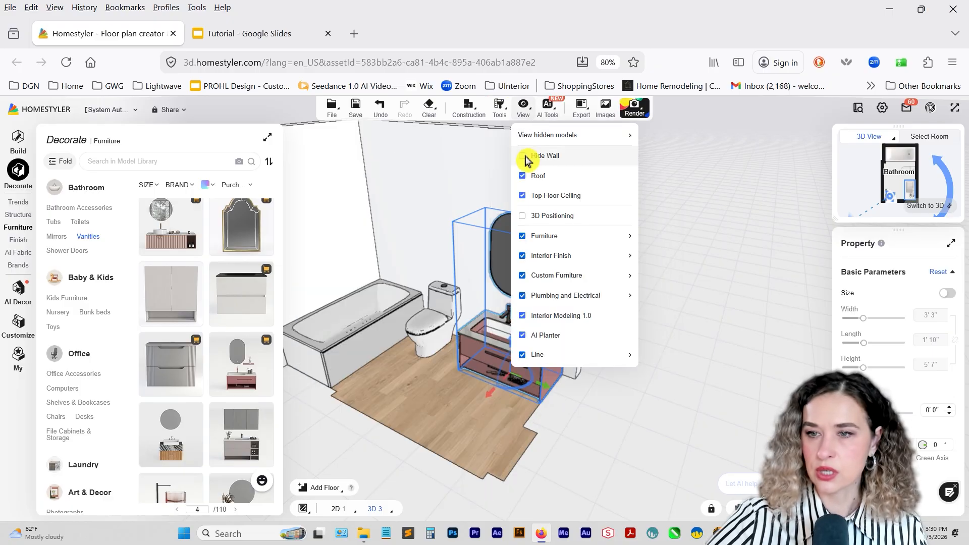
pyautogui.click(646, 251)
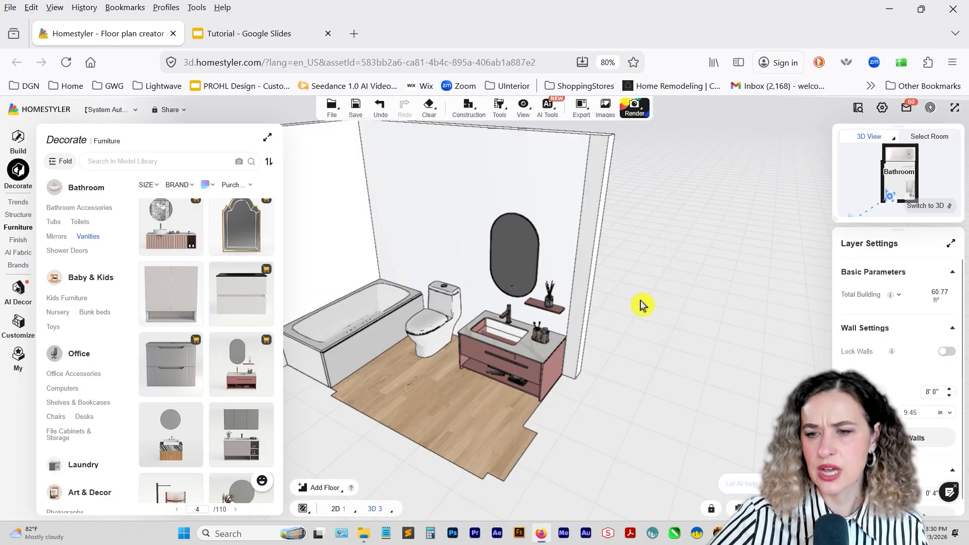
pyautogui.moveTo(640, 304); pyautogui.dragTo(653, 203)
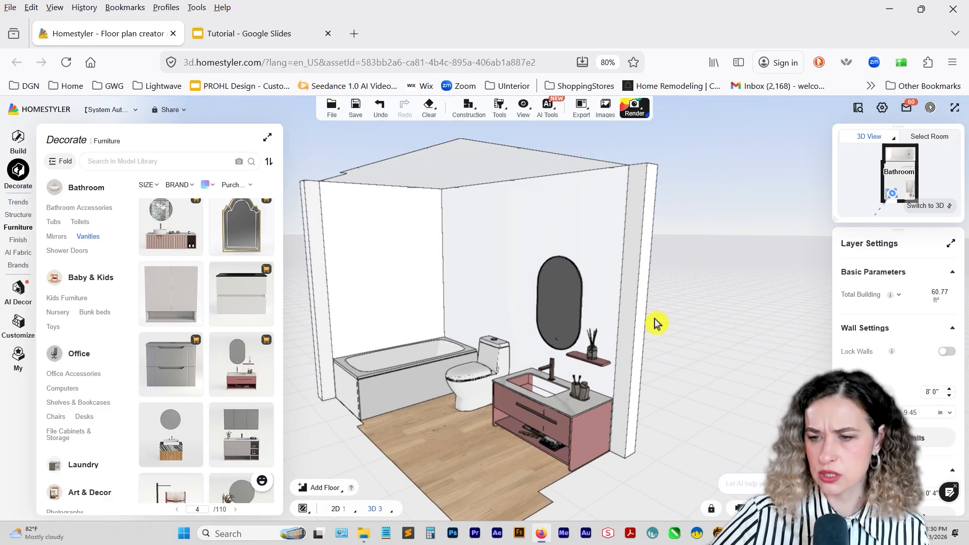
# Raise the pink vanity set along the wall to 1' 0" above the floor.
pyautogui.click(579, 405)
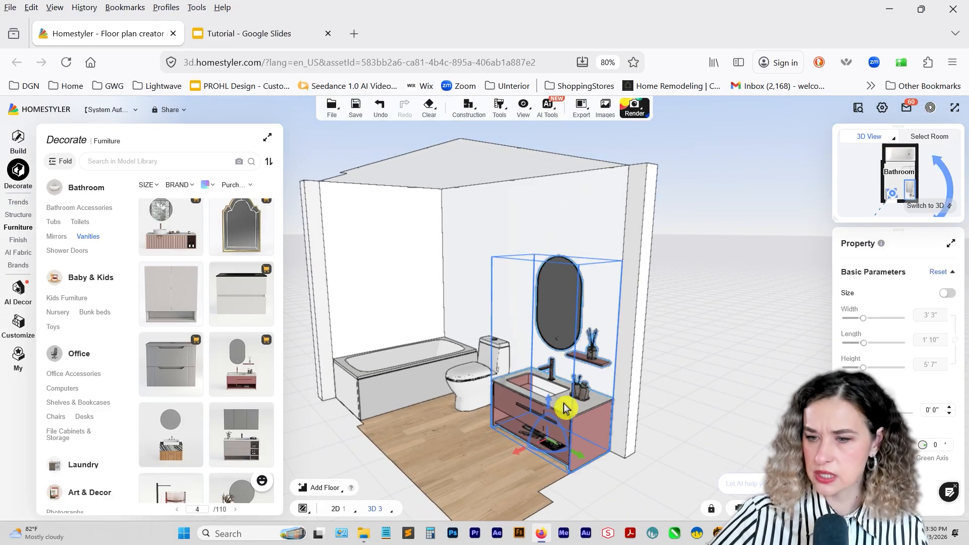
pyautogui.moveTo(522, 418); pyautogui.dragTo(575, 458)
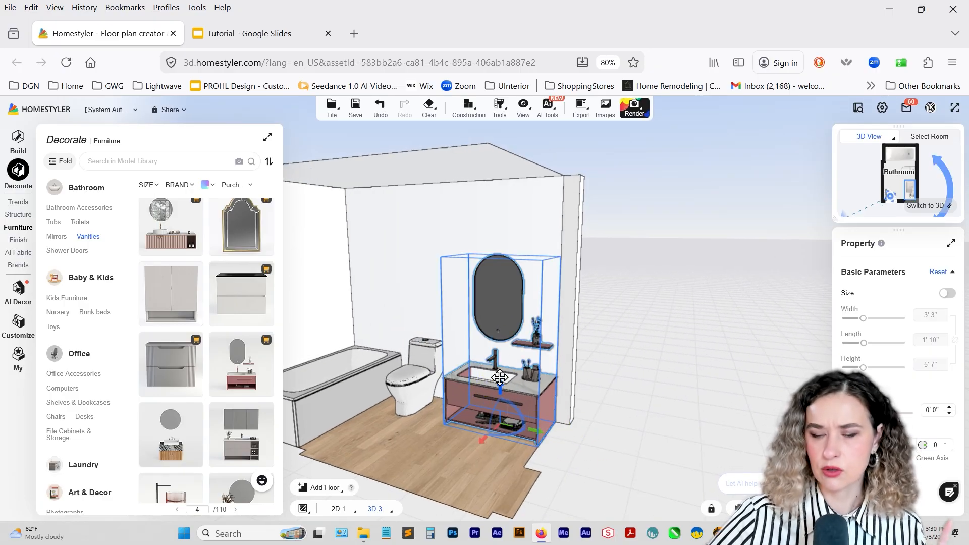
pyautogui.moveTo(500, 379); pyautogui.dragTo(499, 348)
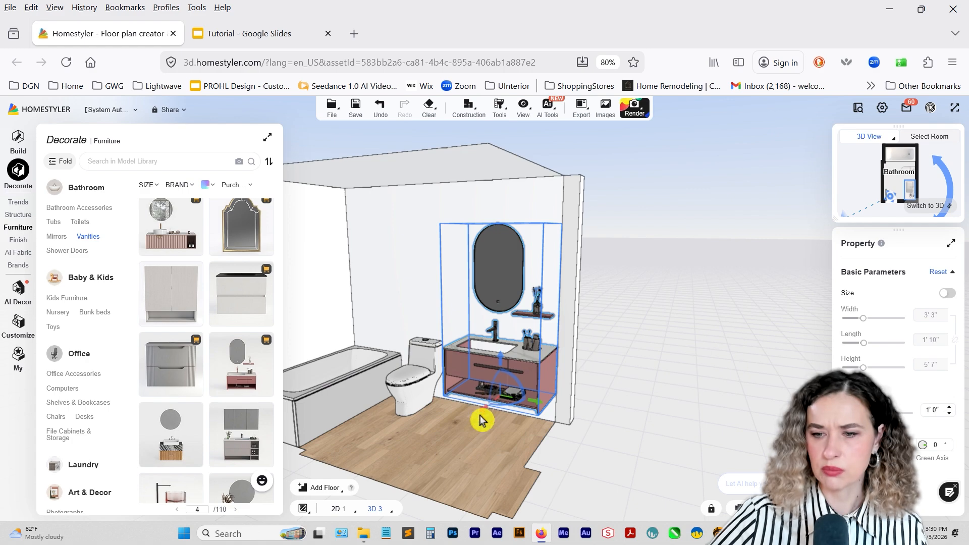
# Switch to the inspiration board in Google Slides and open the linked product page of the teal vanity.
pyautogui.click(266, 40)
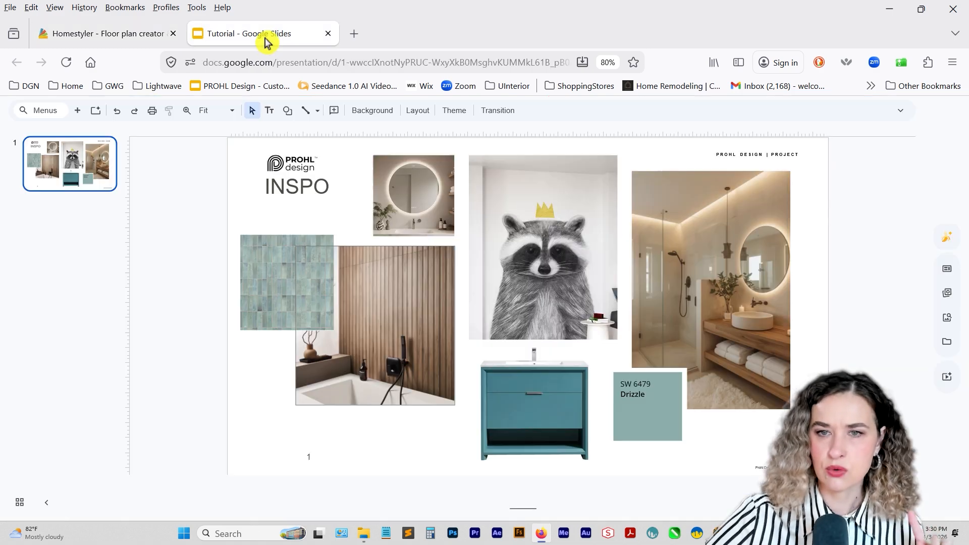
pyautogui.click(534, 376)
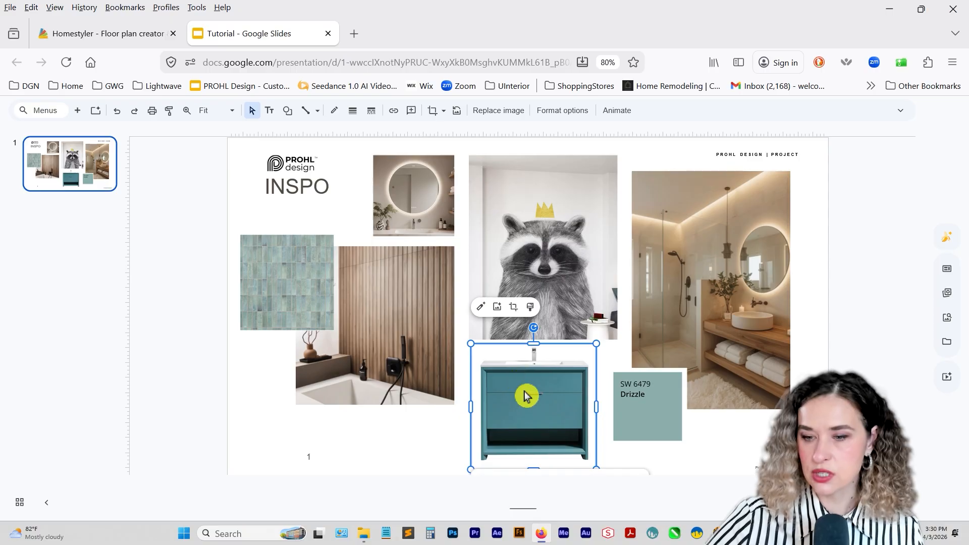
pyautogui.moveTo(525, 396); pyautogui.dragTo(525, 451)
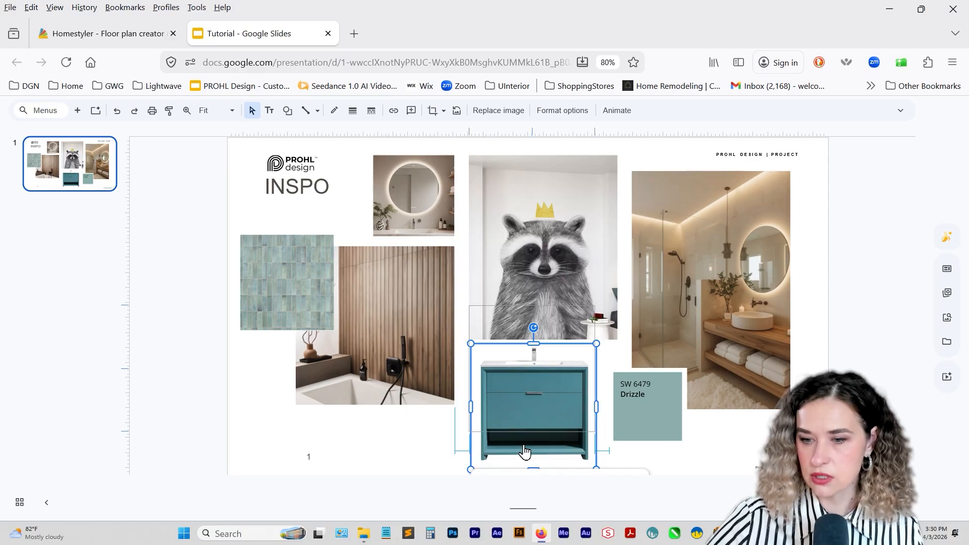
pyautogui.click(524, 451)
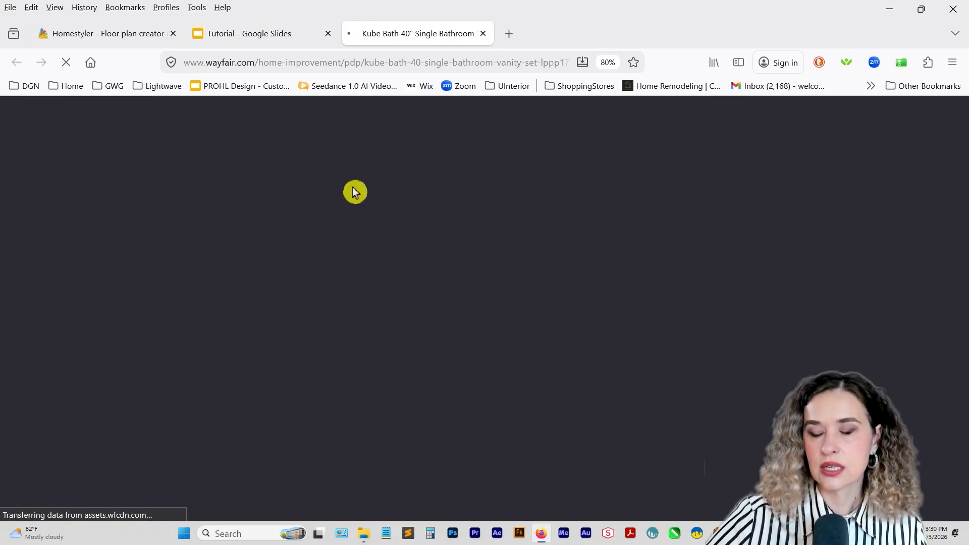
# Look up the overall dimensions in the specifications of the Kube Bath teal vanity.
pyautogui.scroll(-2, 492, 247)
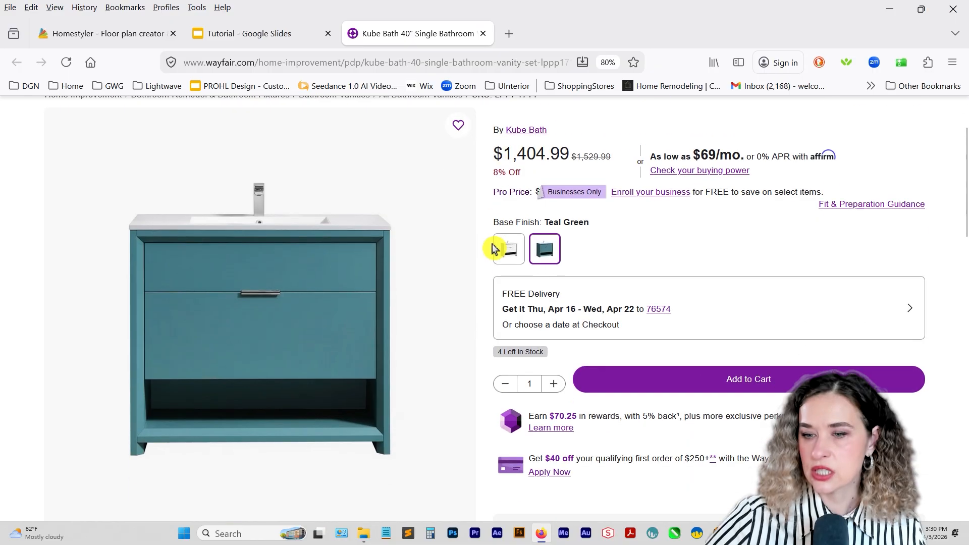
pyautogui.scroll(-2, 519, 283)
pyautogui.scroll(-7, 489, 281)
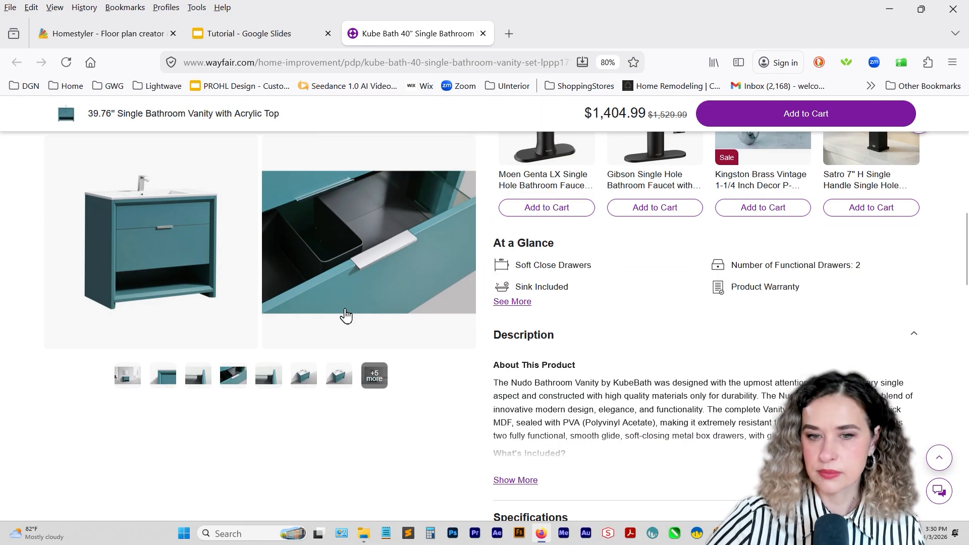
pyautogui.scroll(-3, 550, 343)
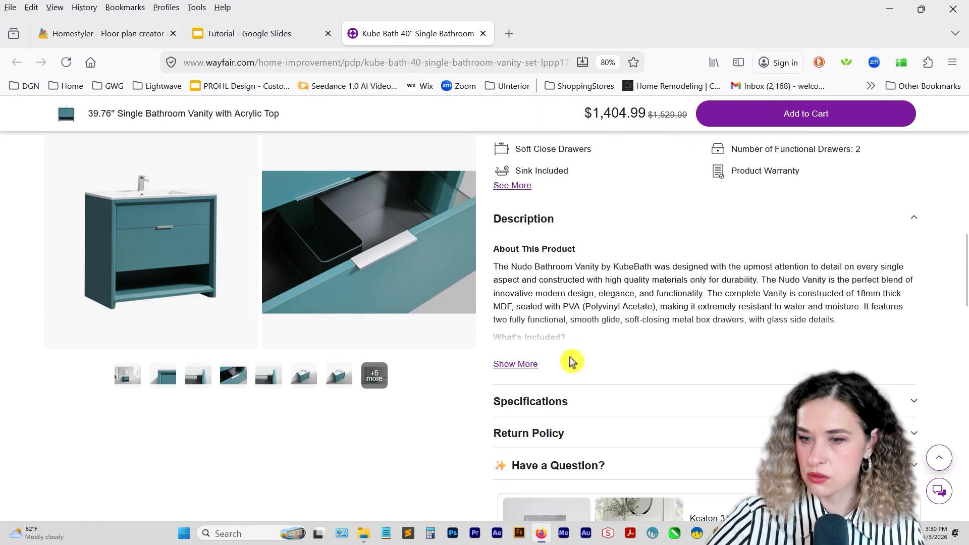
pyautogui.click(537, 339)
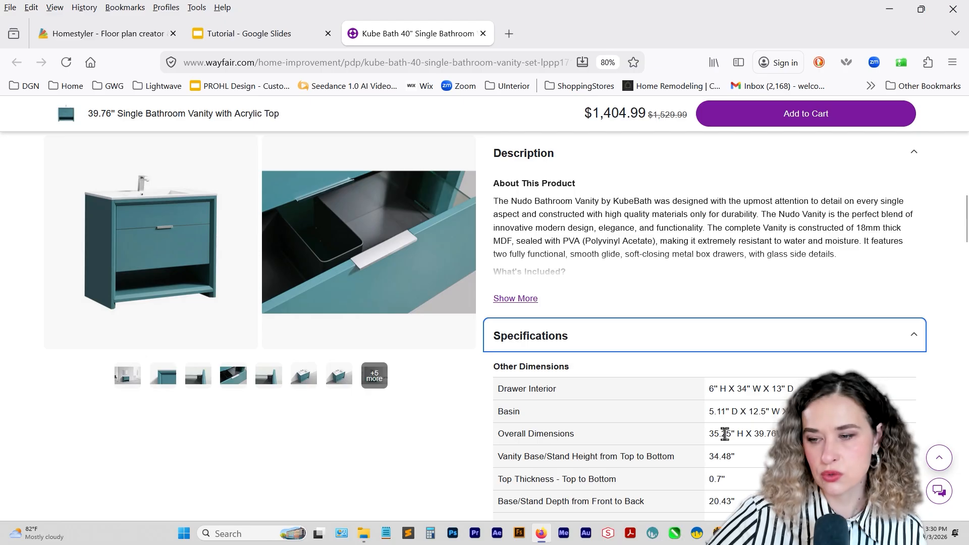
pyautogui.moveTo(725, 434); pyautogui.dragTo(728, 434)
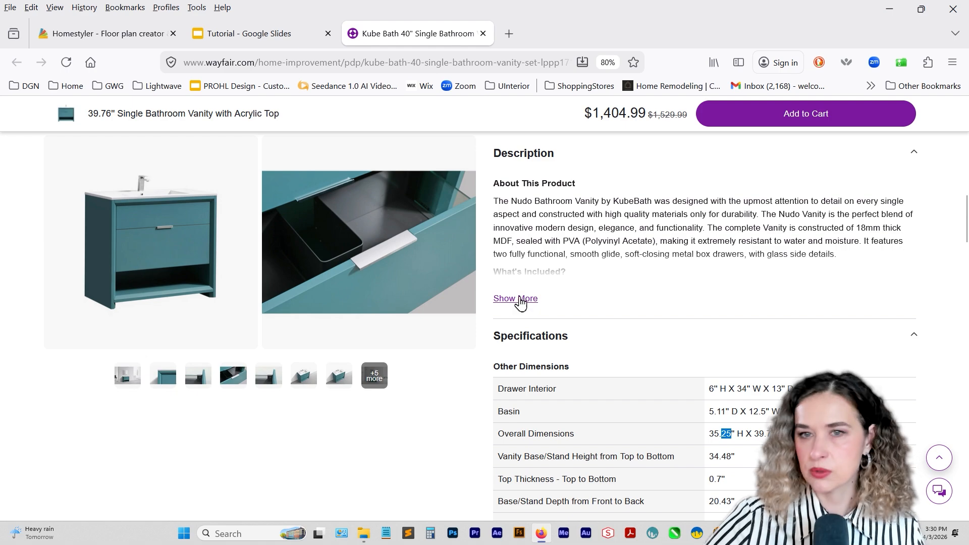
# Back in Homestyler, place the white two-drawer cabinet with black top in front of the pink vanity, turned to face the same way.
pyautogui.click(123, 33)
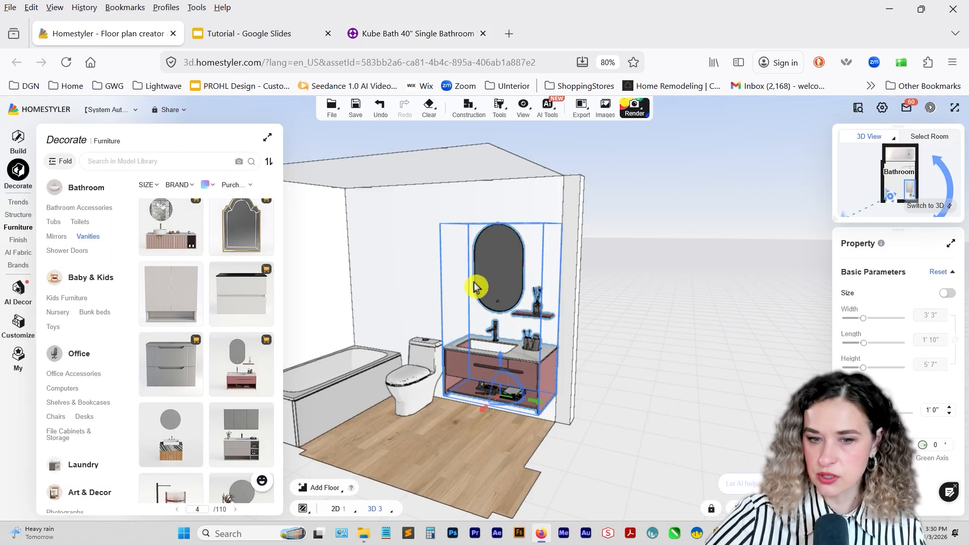
pyautogui.click(239, 305)
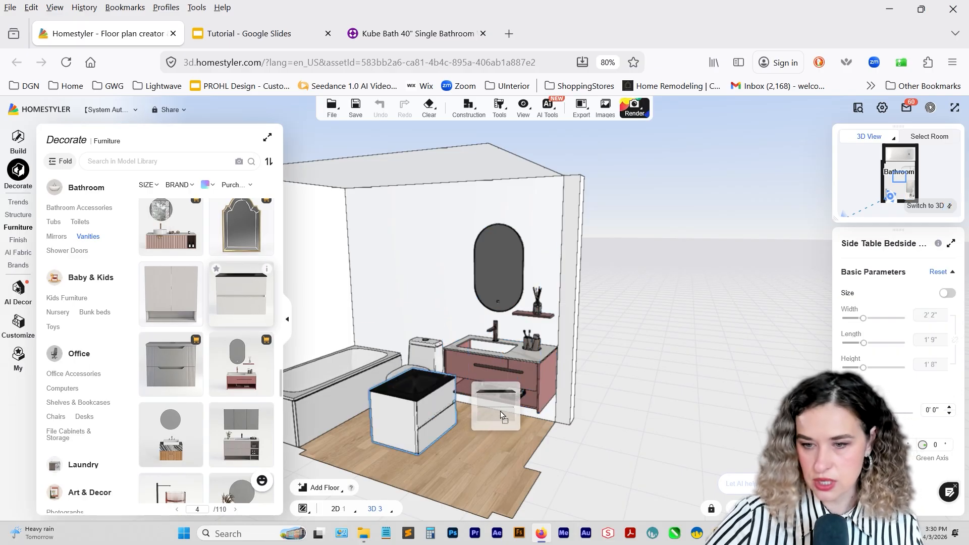
pyautogui.click(480, 444)
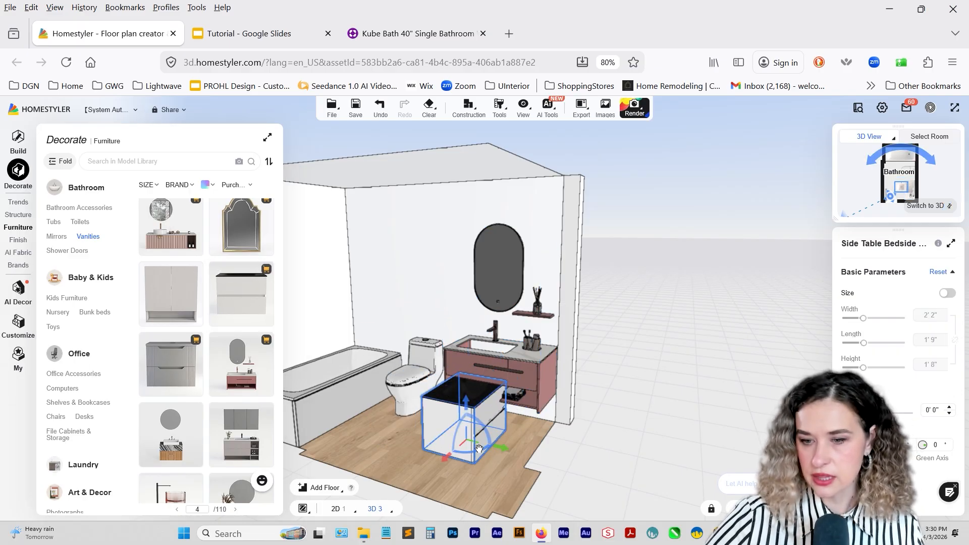
pyautogui.moveTo(479, 449); pyautogui.dragTo(451, 448)
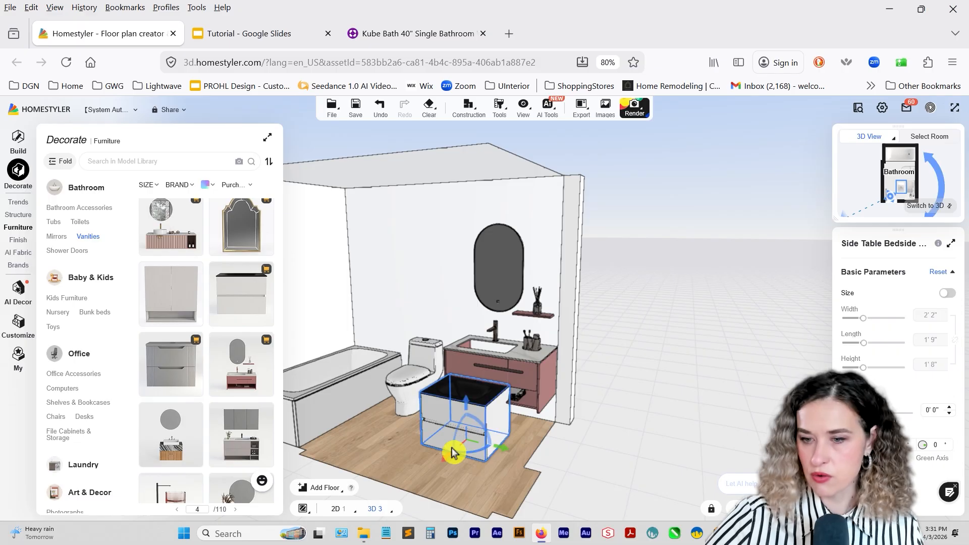
# Resize the white cabinet to 40 inches wide and 35 inches high, and move it against the wall to overlap the pink vanity.
pyautogui.click(947, 292)
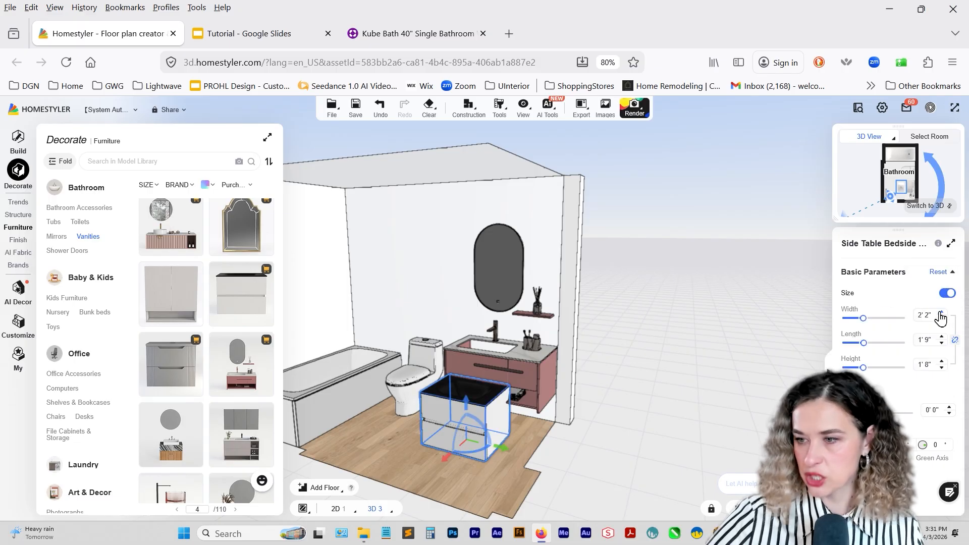
pyautogui.write('40')
pyautogui.press('Return')
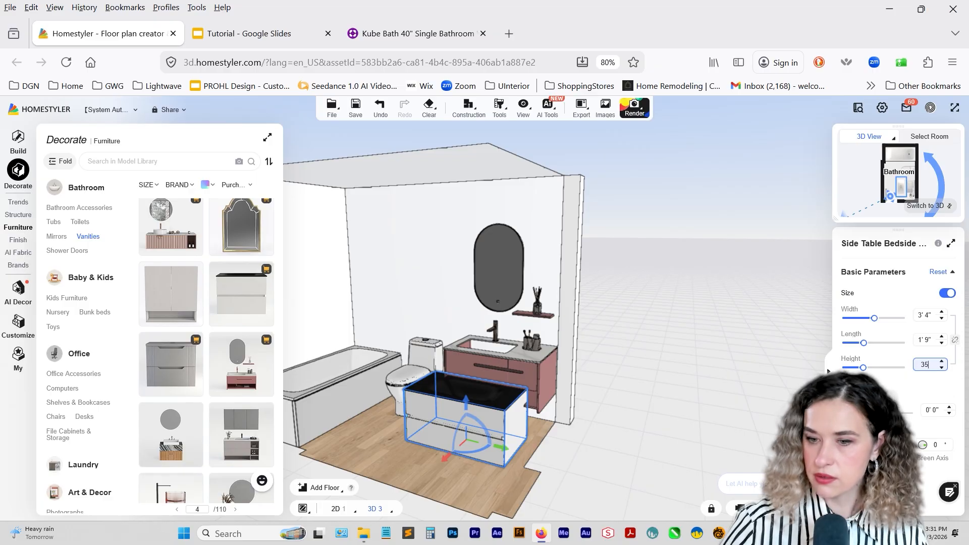
pyautogui.write('35')
pyautogui.press('Return')
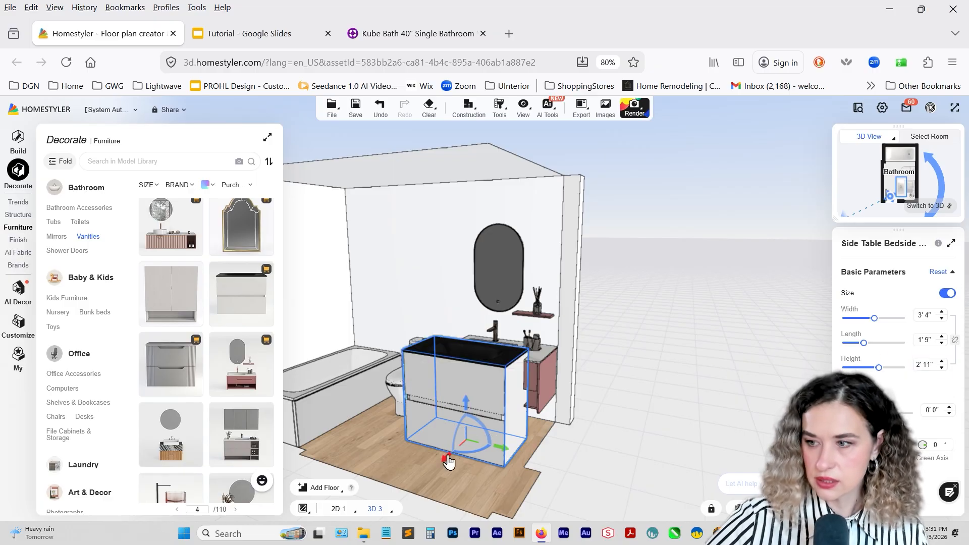
pyautogui.moveTo(448, 460); pyautogui.dragTo(535, 431)
# Lower the pink vanity set to 0 above the floor.
pyautogui.click(537, 387)
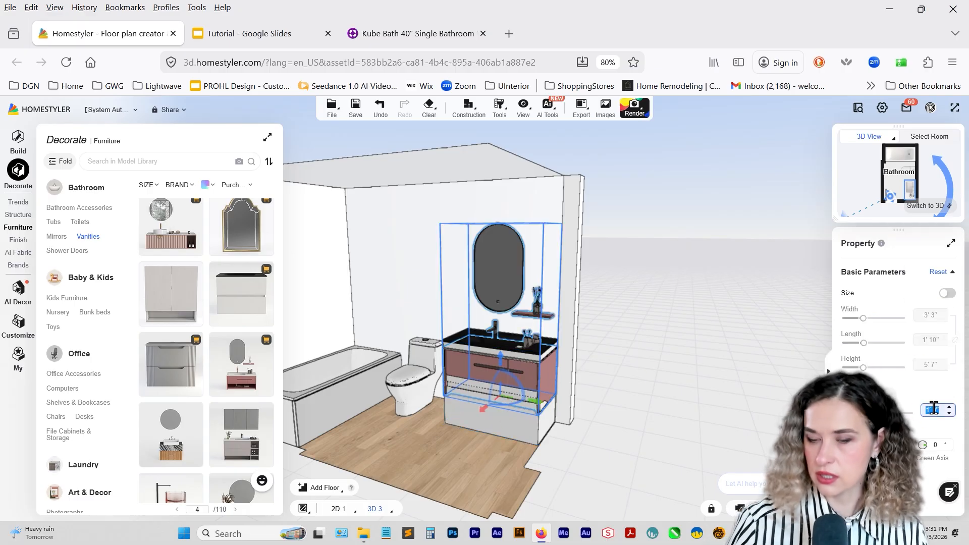
pyautogui.write('0')
pyautogui.press('Return')
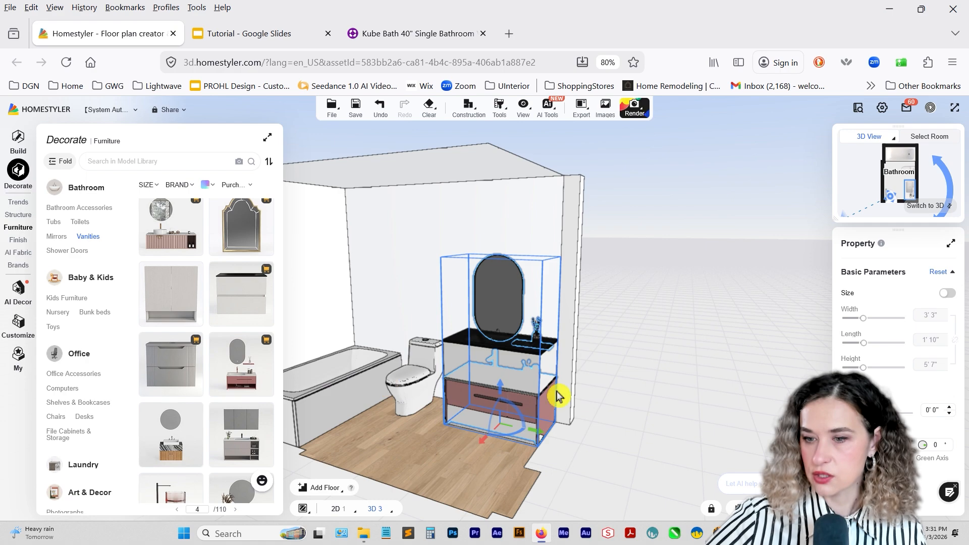
# Unlock the pink vanity set's proportions and increase its height to 9' 9" so the countertop lines up with the white cabinet's top.
pyautogui.click(948, 293)
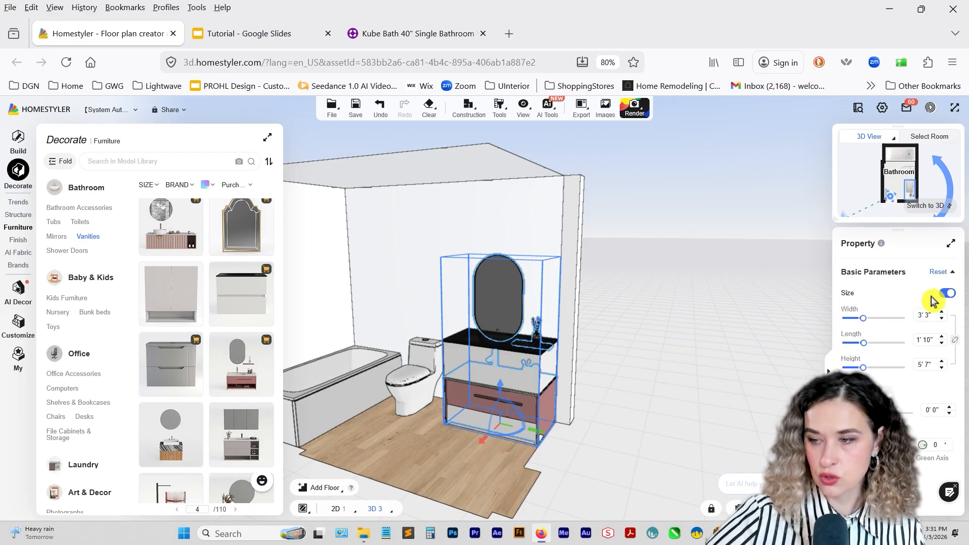
pyautogui.click(945, 294)
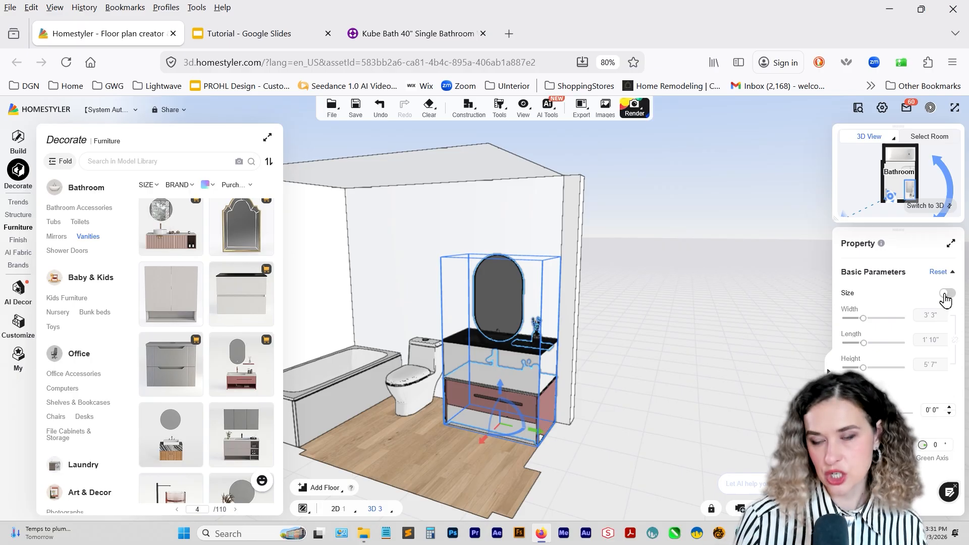
pyautogui.click(947, 295)
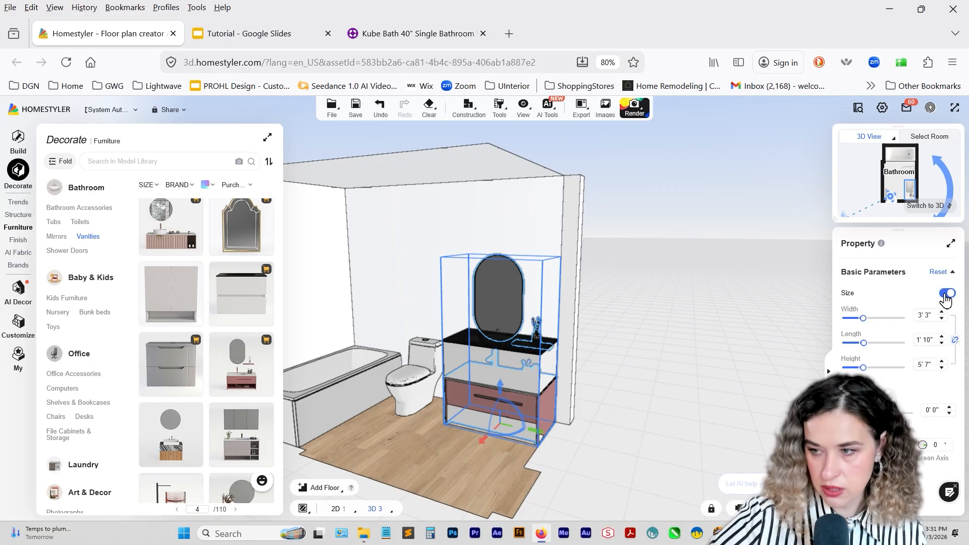
pyautogui.click(953, 343)
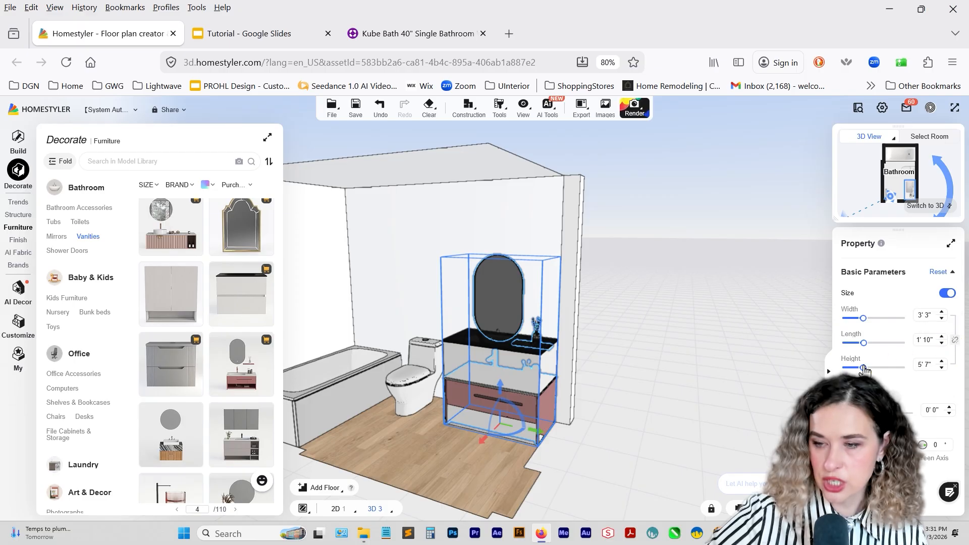
pyautogui.click(941, 362)
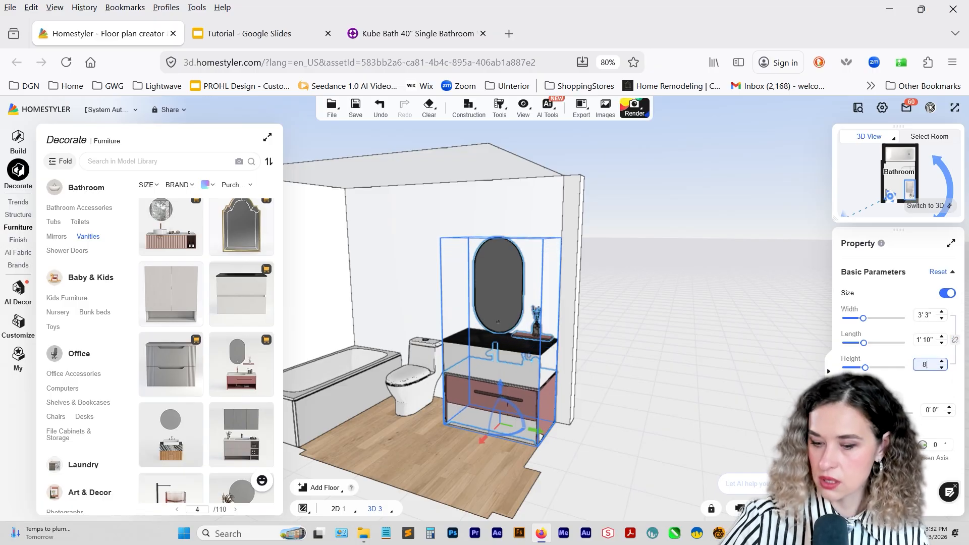
pyautogui.press('Return')
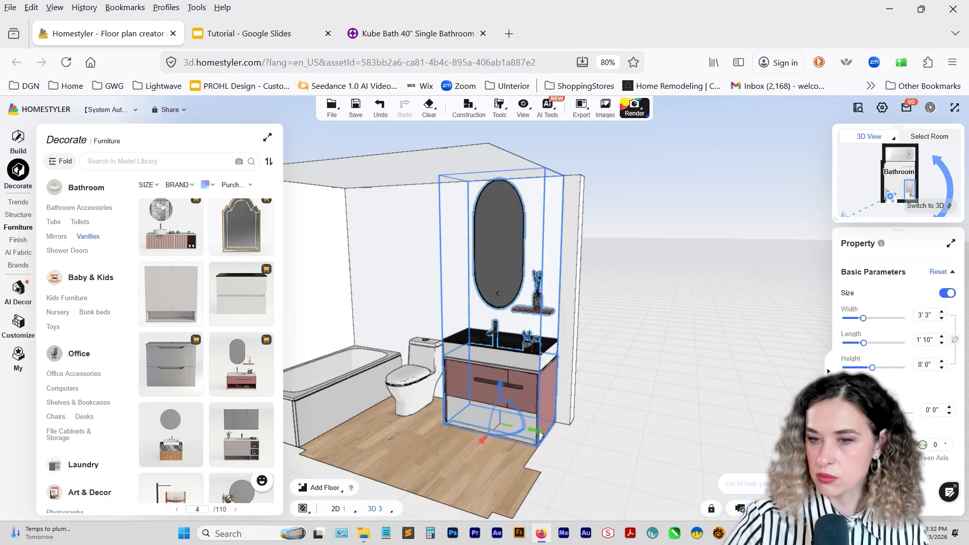
pyautogui.click(942, 361)
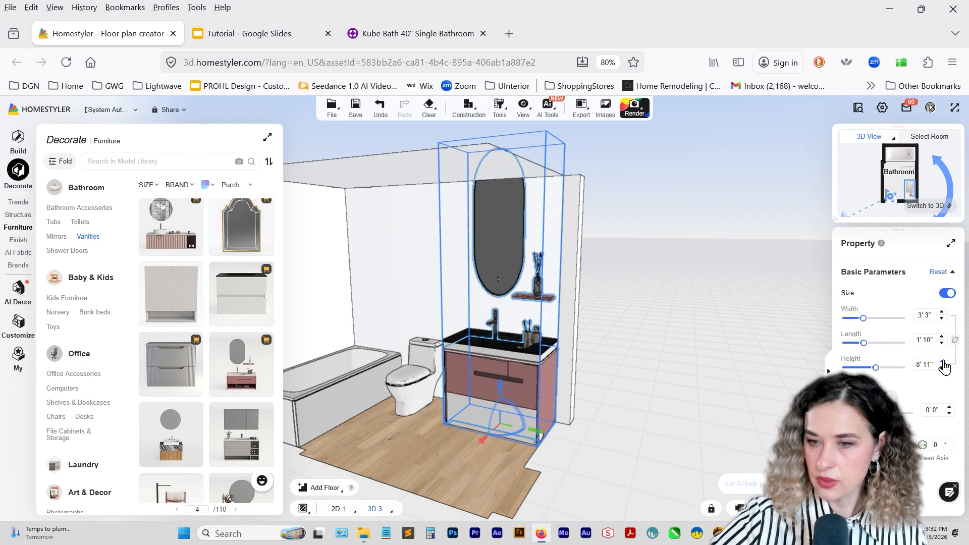
pyautogui.click(943, 361)
pyautogui.click(942, 362)
pyautogui.click(942, 362)
pyautogui.click(943, 361)
pyautogui.click(942, 362)
pyautogui.click(943, 362)
pyautogui.click(942, 361)
pyautogui.click(943, 362)
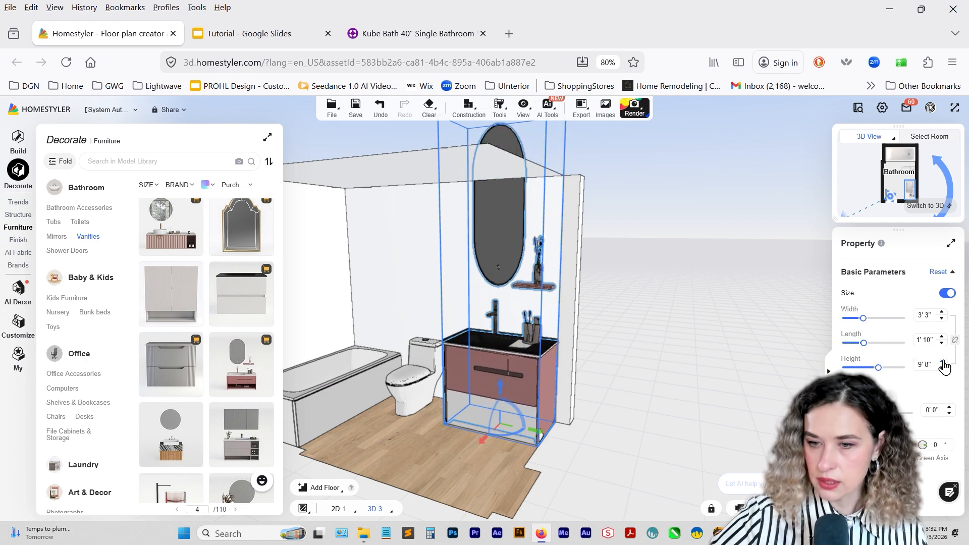
# Hide the white cabinet that overlaps the pink vanity.
pyautogui.click(710, 355)
pyautogui.click(519, 427)
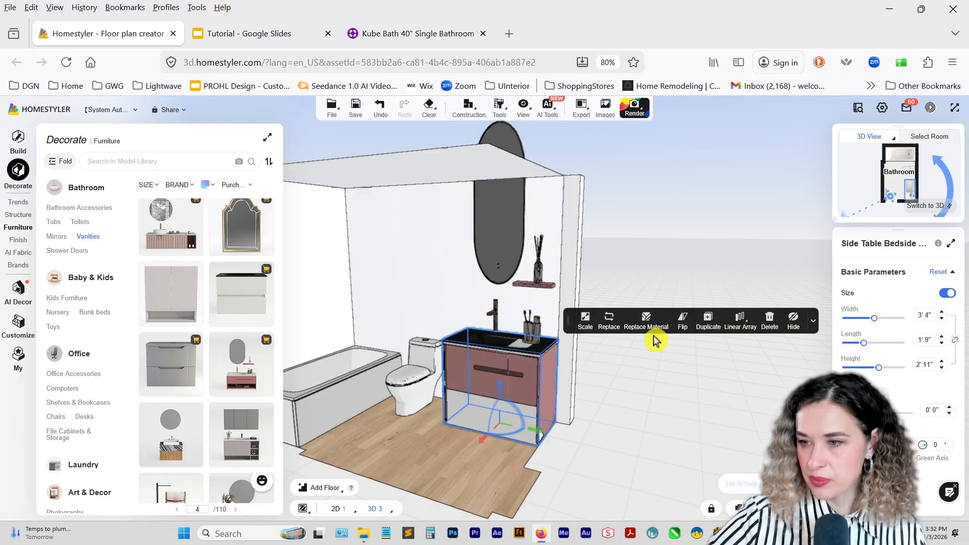
pyautogui.click(792, 324)
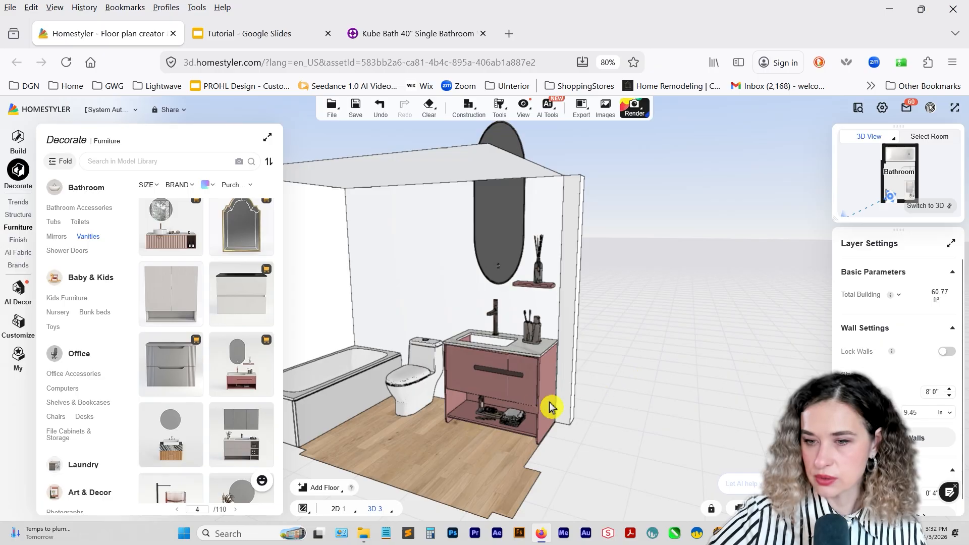
# Open material replacement for the pink vanity set and apply the "remover" material from all favorites to the oval mirror's surface.
pyautogui.click(527, 399)
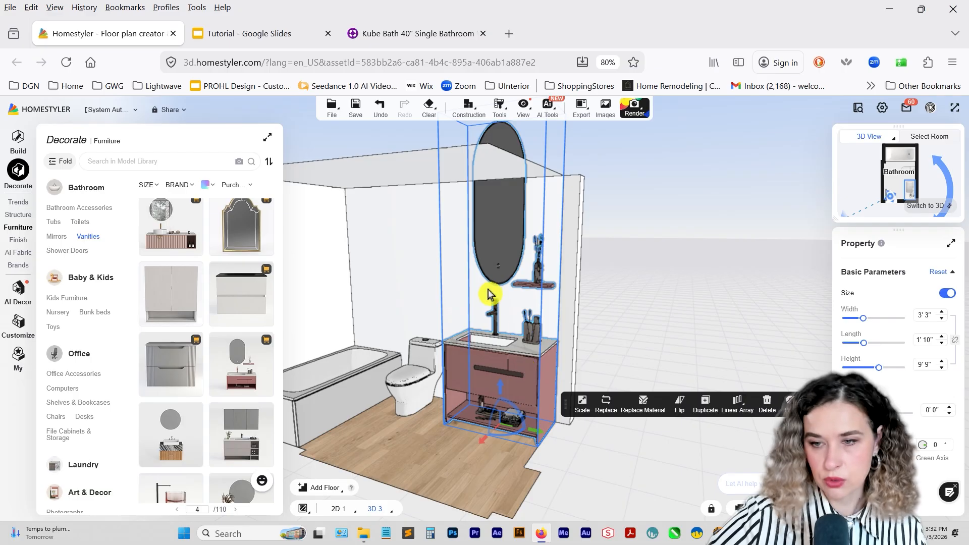
pyautogui.click(642, 402)
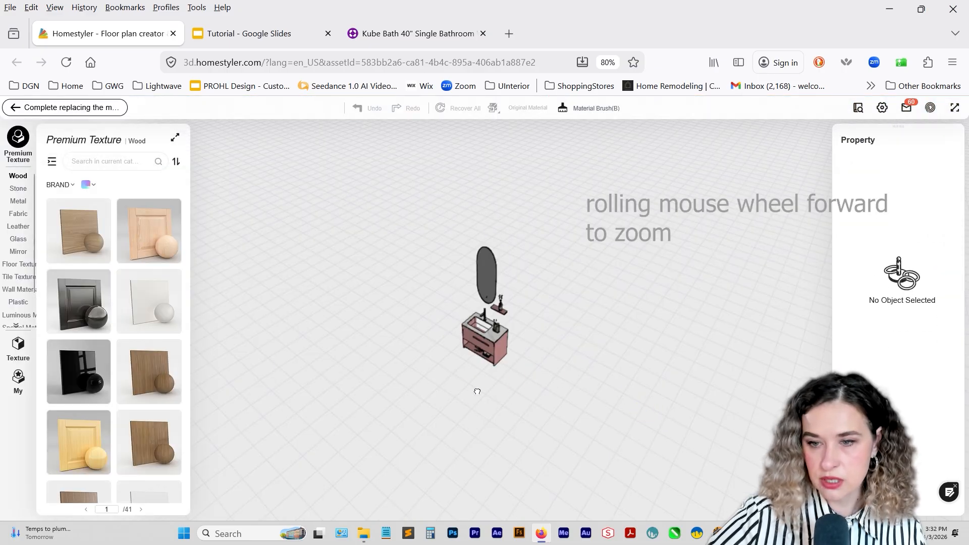
pyautogui.scroll(4, 540, 381)
pyautogui.scroll(3, 540, 381)
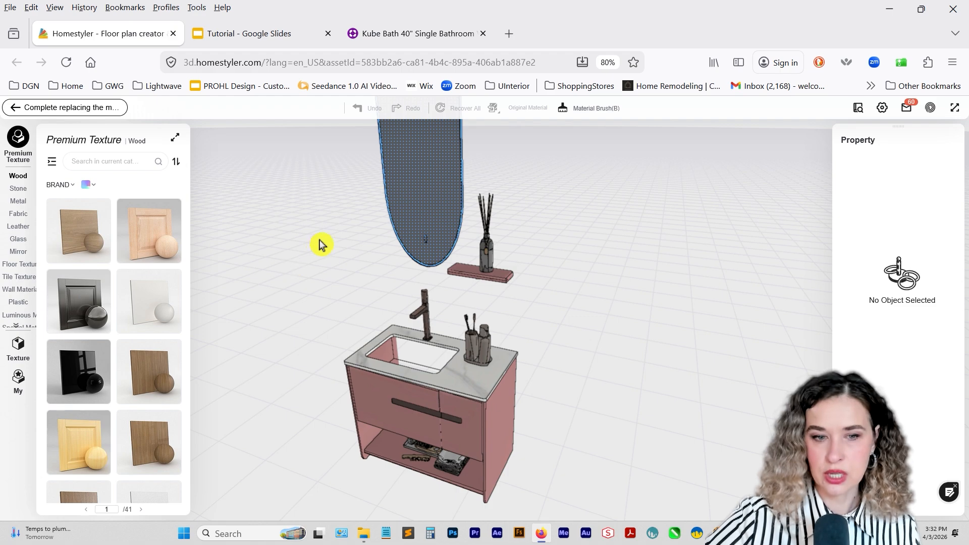
pyautogui.click(16, 382)
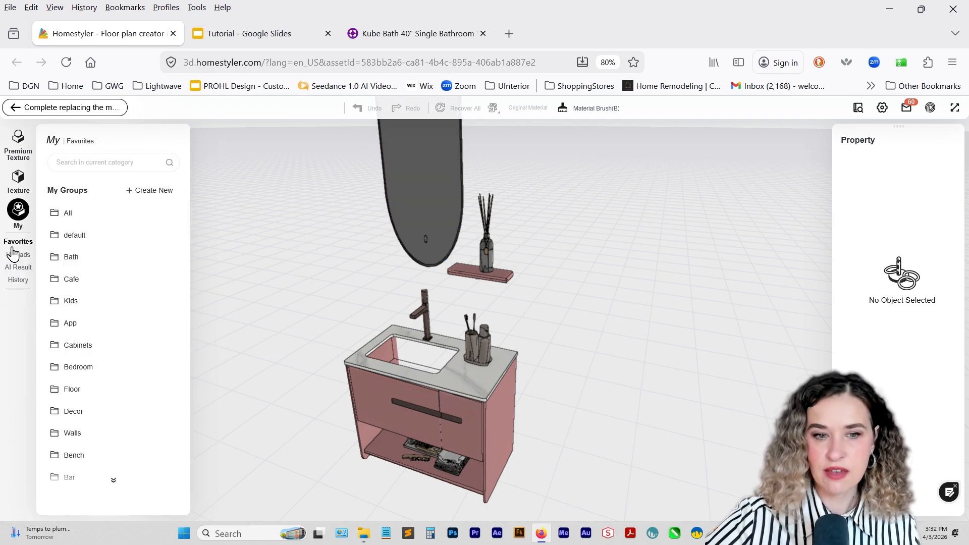
pyautogui.click(62, 217)
pyautogui.scroll(-6, 147, 383)
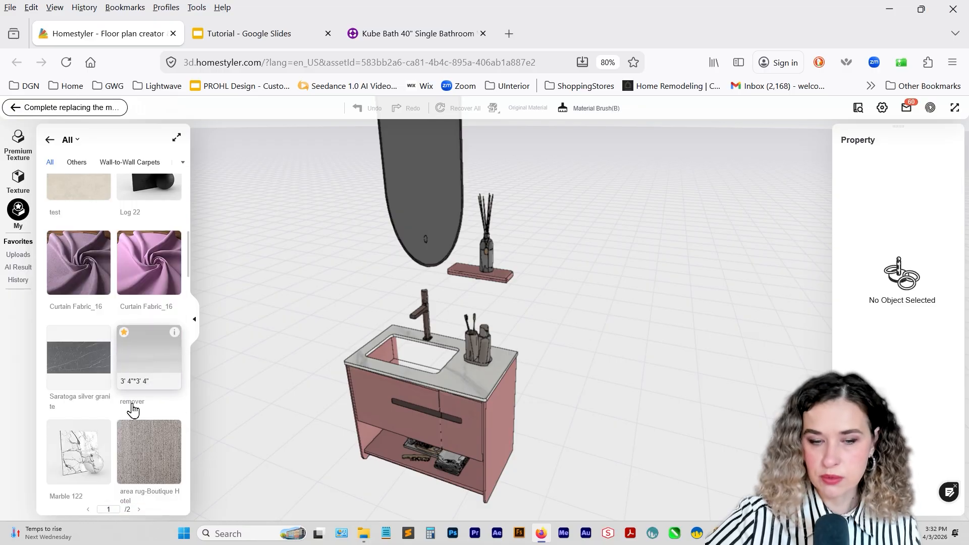
pyautogui.moveTo(132, 410); pyautogui.dragTo(422, 223)
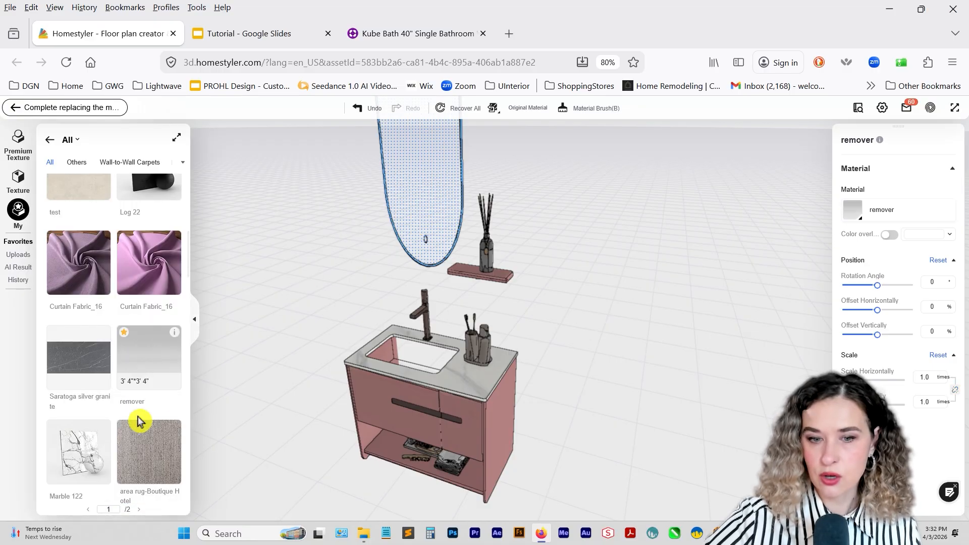
# Try the "remover" material on the pink wall shelf, and undo it.
pyautogui.moveTo(148, 370); pyautogui.dragTo(472, 278)
pyautogui.click(359, 112)
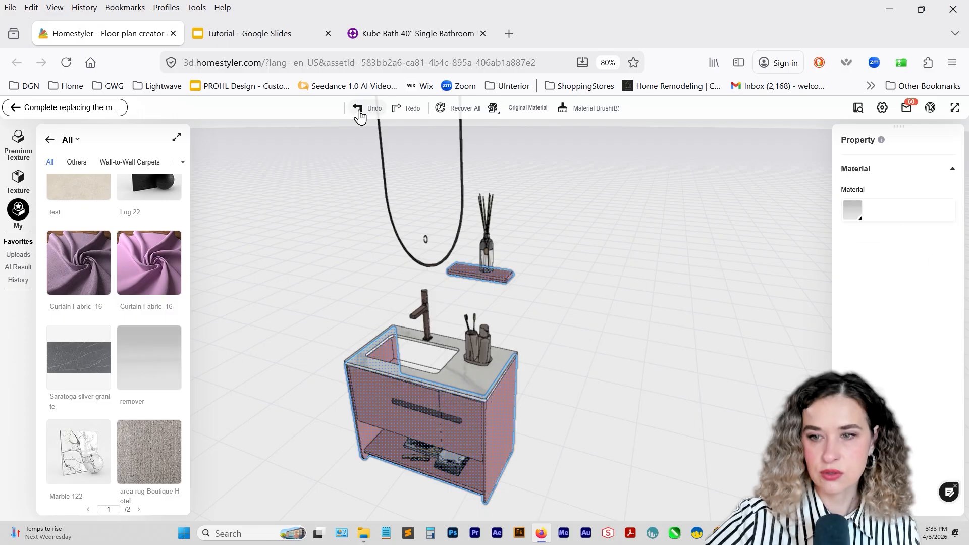
# Apply the "remover" material to the parts of the reed diffuser on the wall shelf.
pyautogui.moveTo(136, 357); pyautogui.dragTo(488, 247)
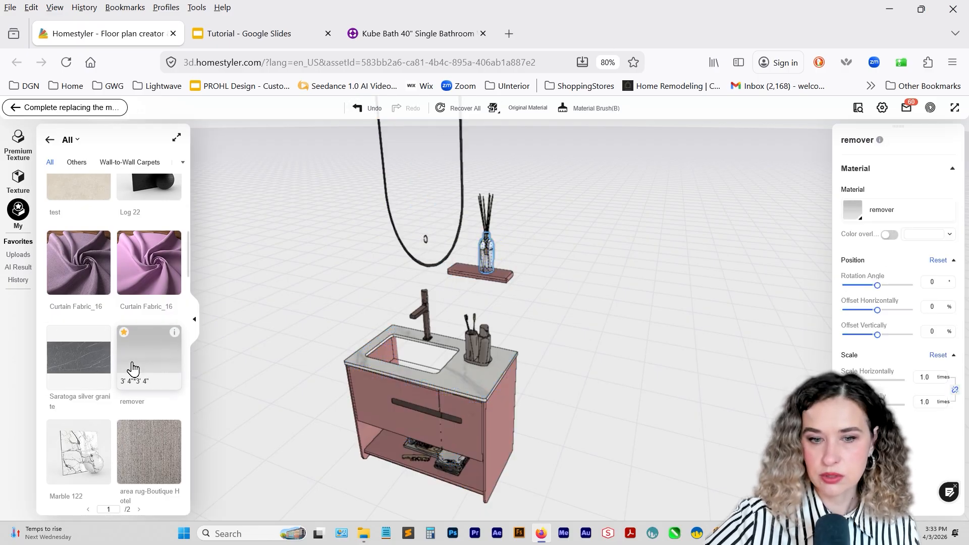
pyautogui.moveTo(137, 358); pyautogui.dragTo(491, 227)
pyautogui.moveTo(138, 357); pyautogui.dragTo(396, 403)
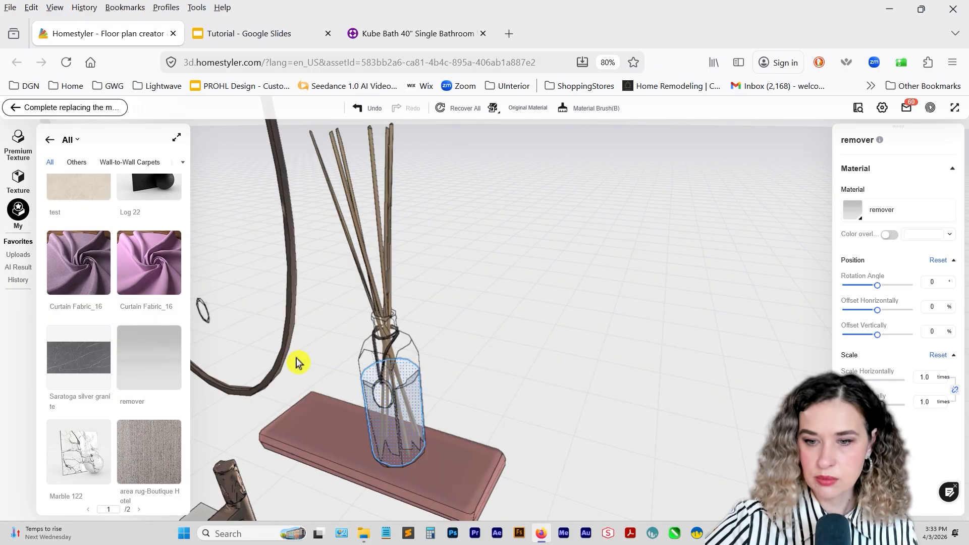
pyautogui.click(164, 376)
pyautogui.moveTo(386, 365); pyautogui.dragTo(642, 373)
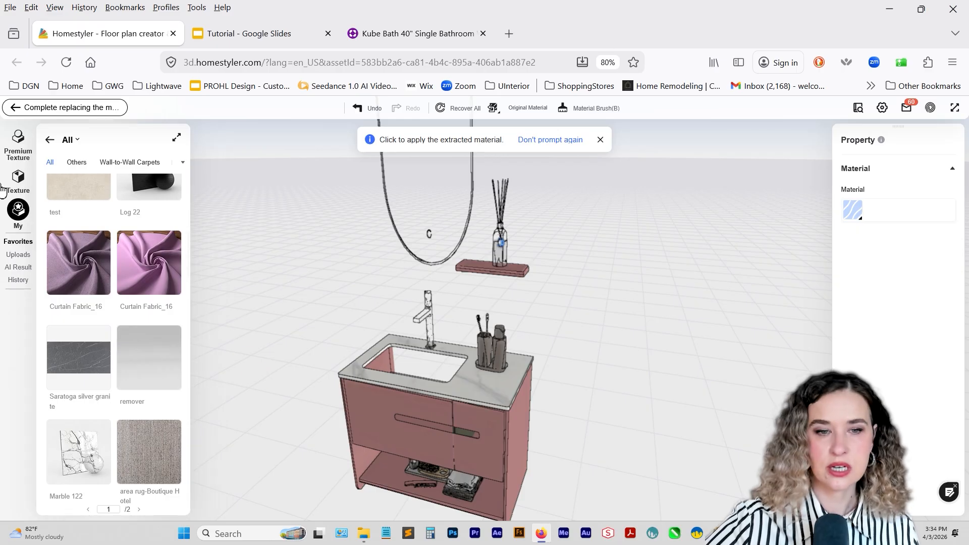
# Filter the Vaneer textures by teal, apply Veneer_6 to the pink surfaces of the vanity and shelf, and complete the material replacement.
pyautogui.click(18, 177)
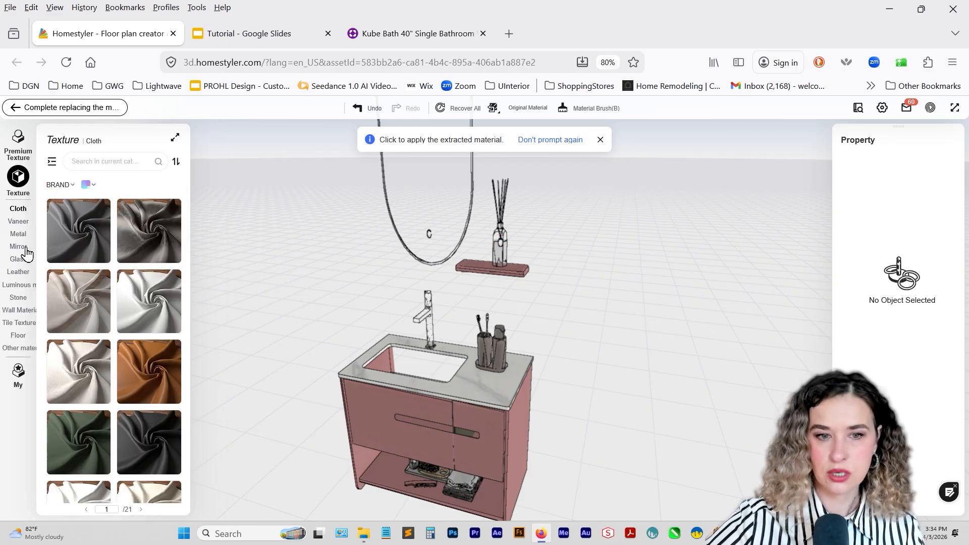
pyautogui.click(19, 221)
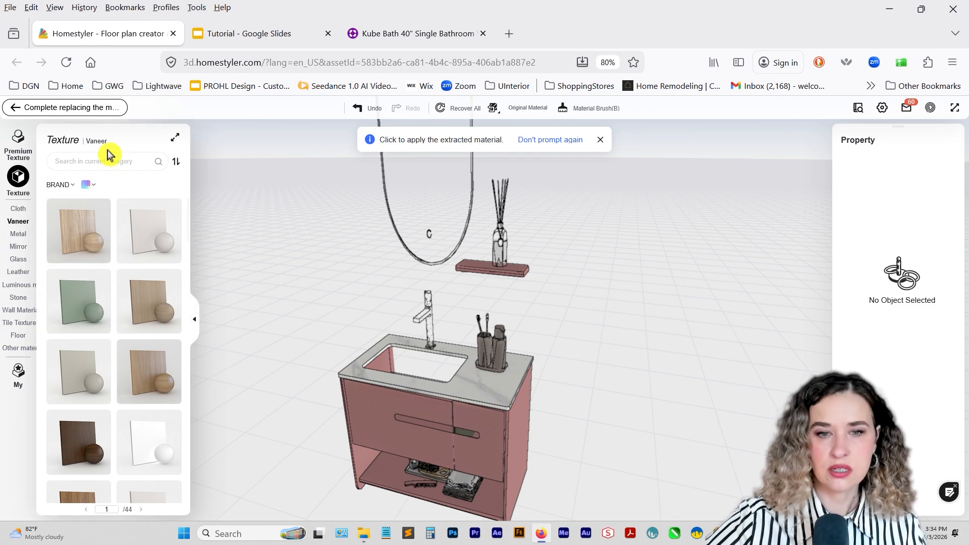
pyautogui.click(89, 186)
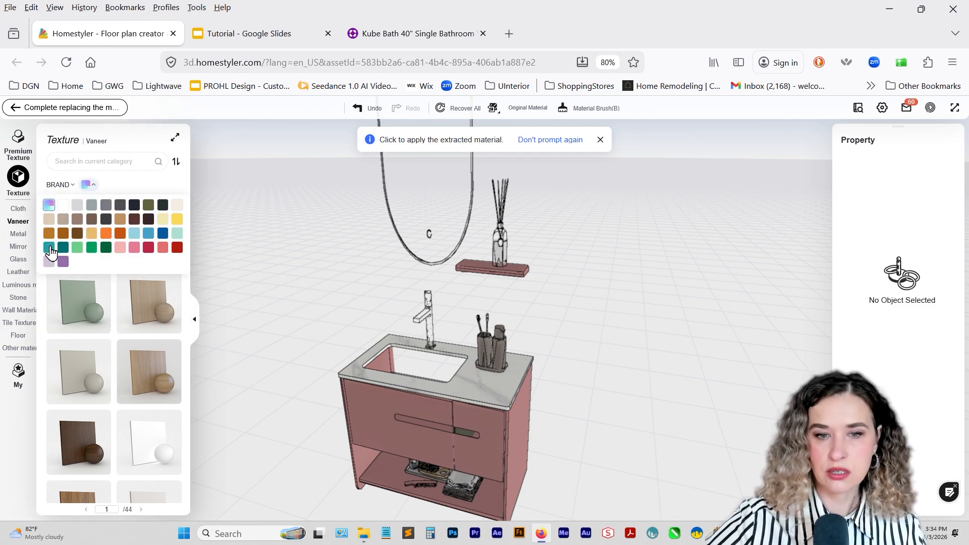
pyautogui.click(49, 247)
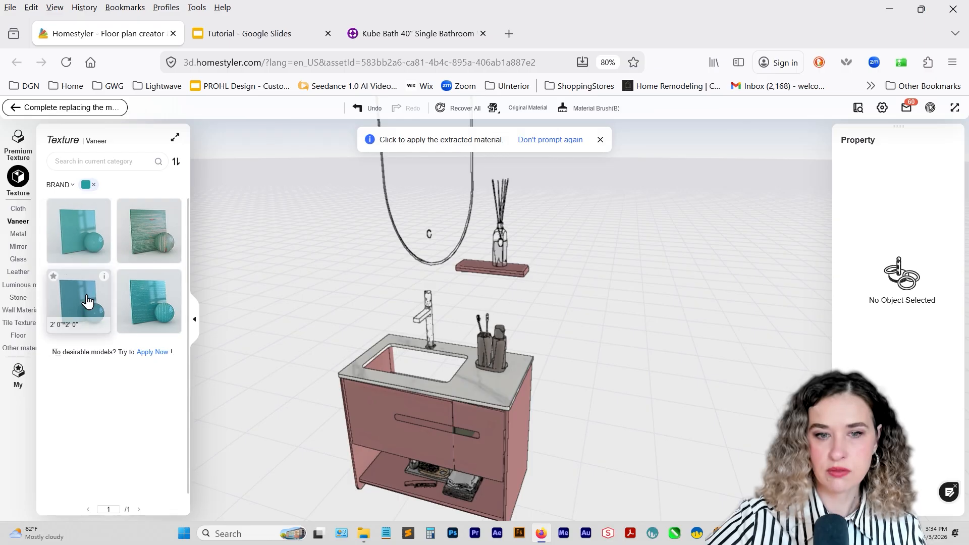
pyautogui.moveTo(82, 303); pyautogui.dragTo(333, 393)
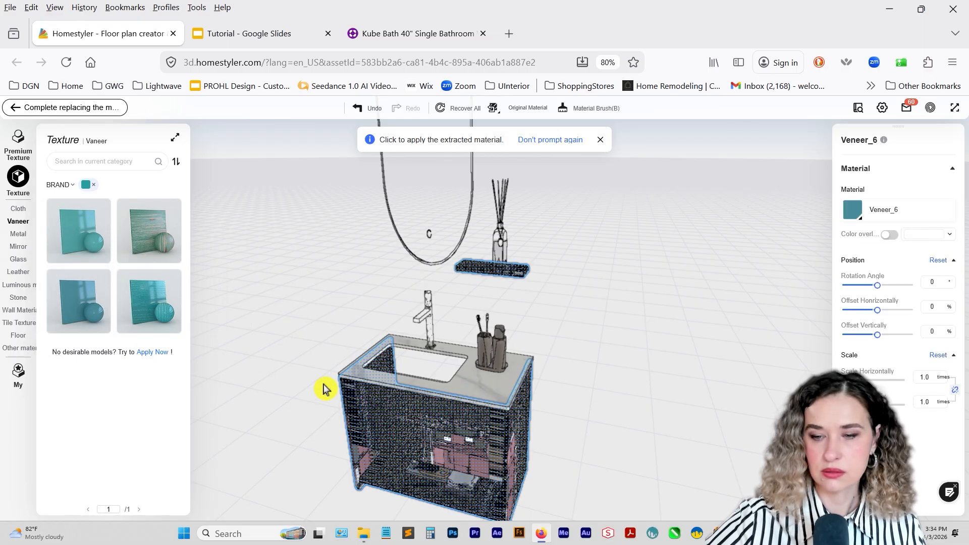
pyautogui.click(296, 346)
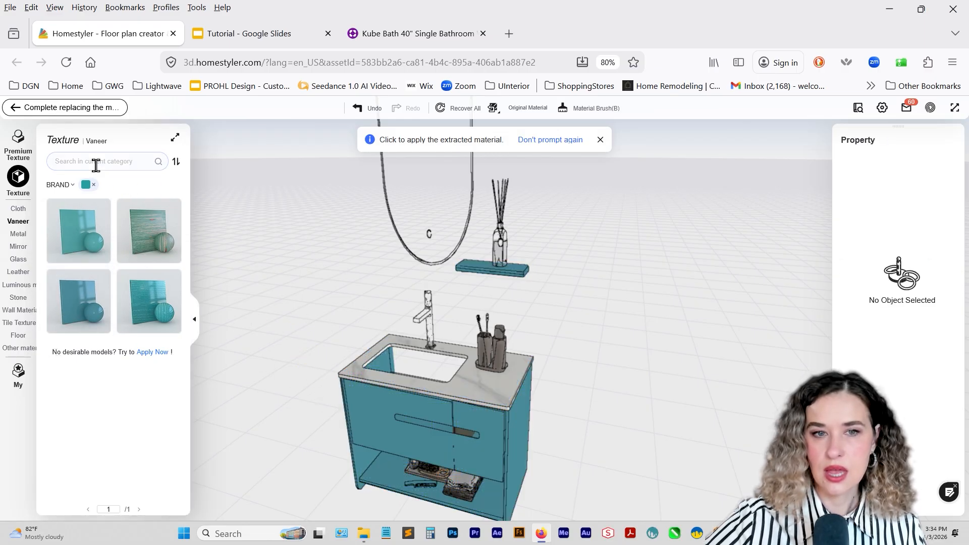
pyautogui.click(47, 107)
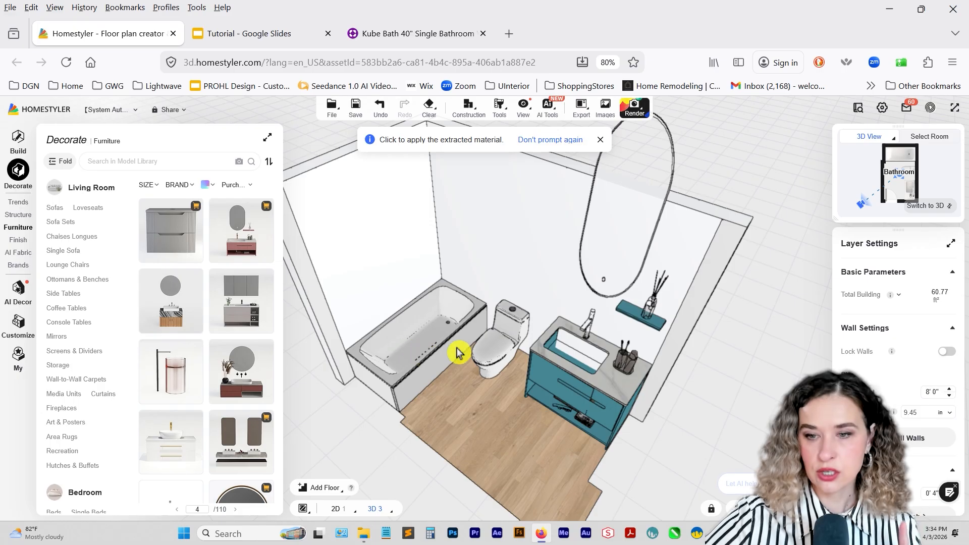
pyautogui.click(549, 367)
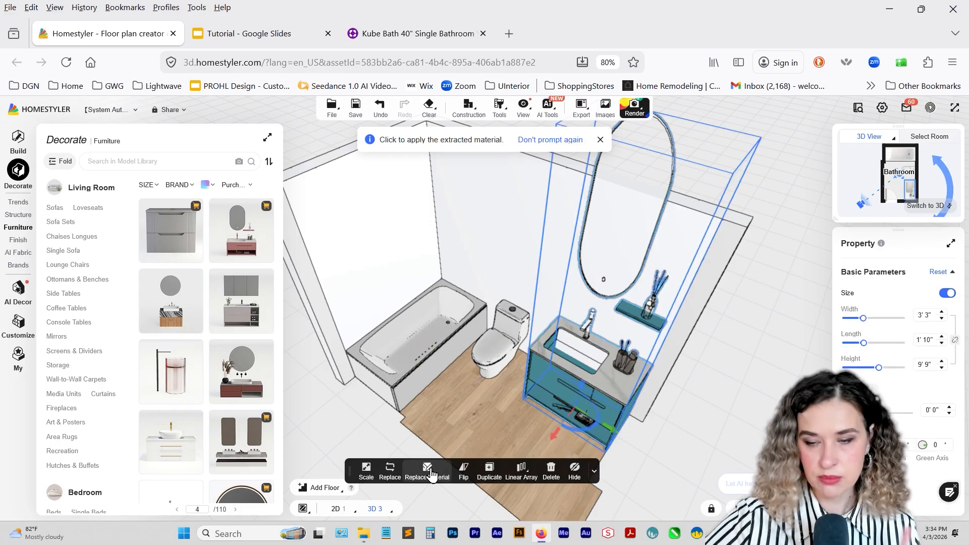
pyautogui.click(437, 472)
pyautogui.click(20, 107)
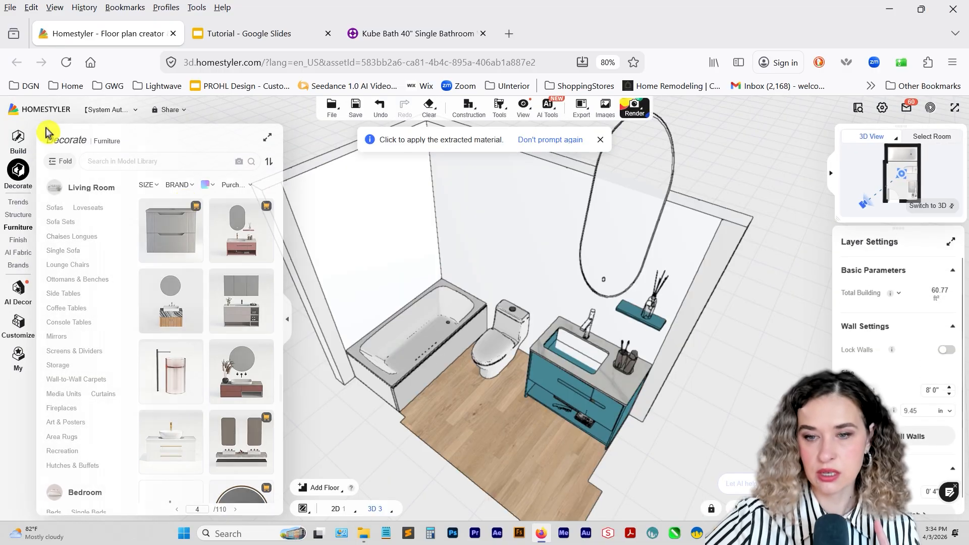
# Search the decoration library for "remover" and open the favorites group choices for the gray gradient material.
pyautogui.click(552, 368)
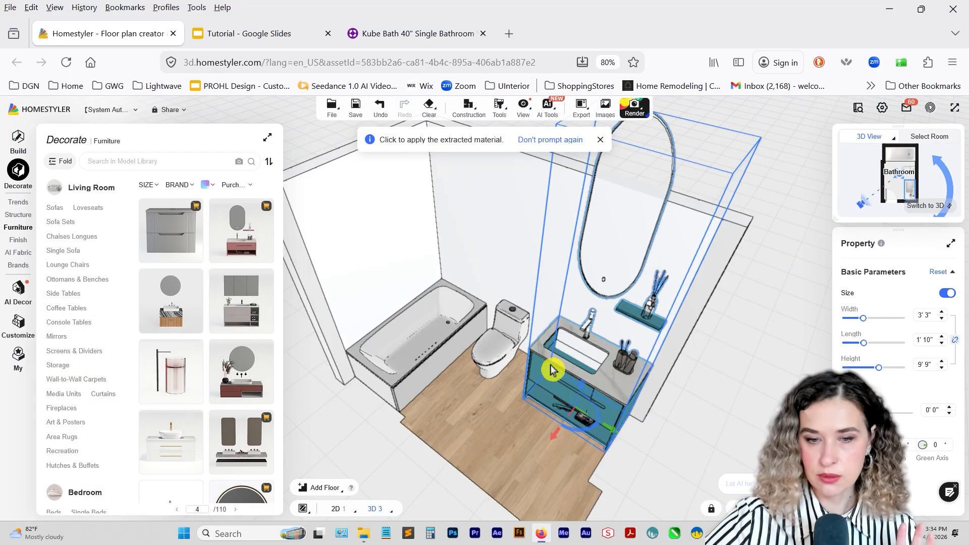
pyautogui.moveTo(17, 256)
pyautogui.click(16, 243)
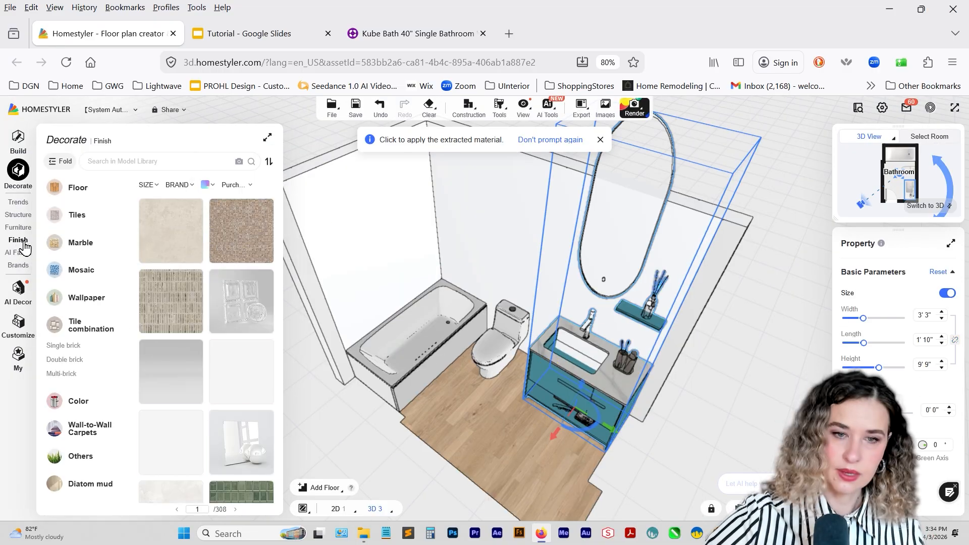
pyautogui.click(120, 163)
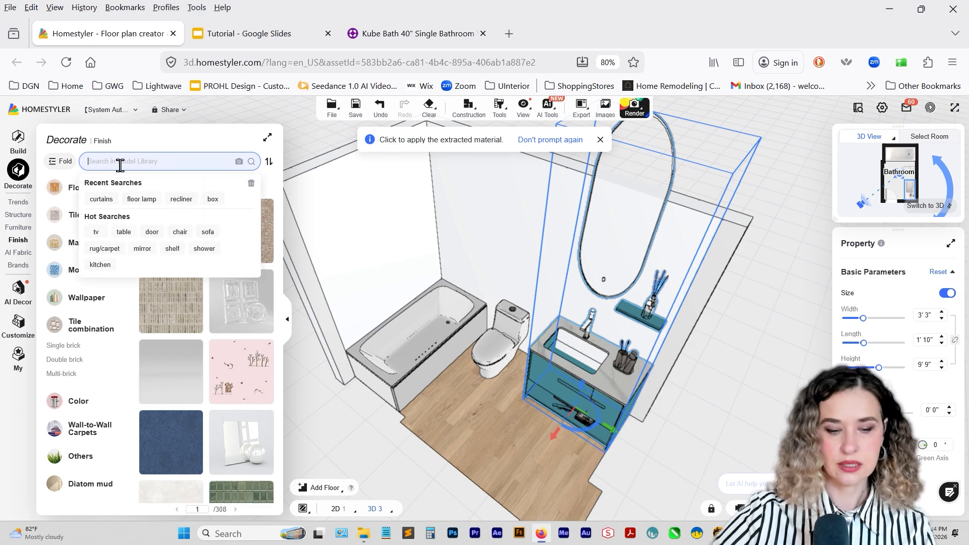
pyautogui.write('remo')
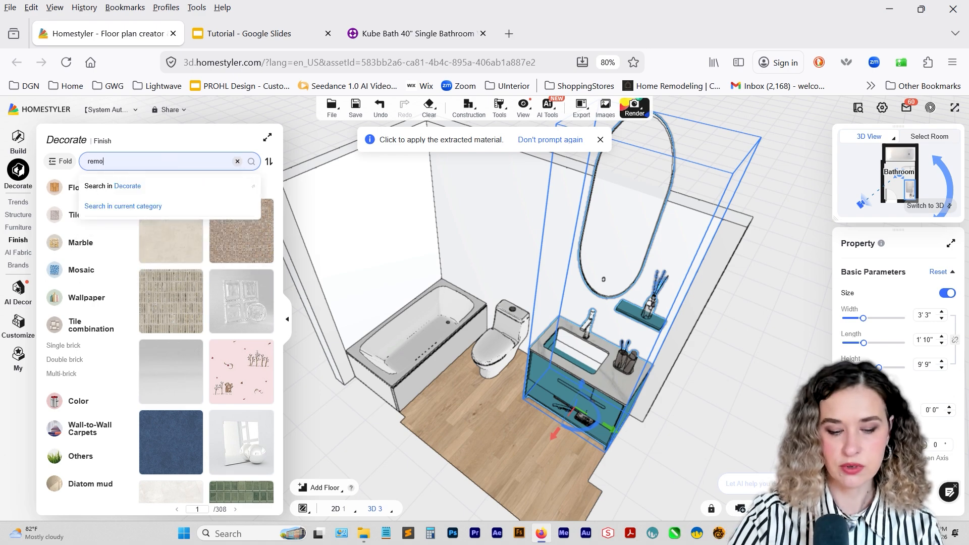
pyautogui.write('ver')
pyautogui.press('Return')
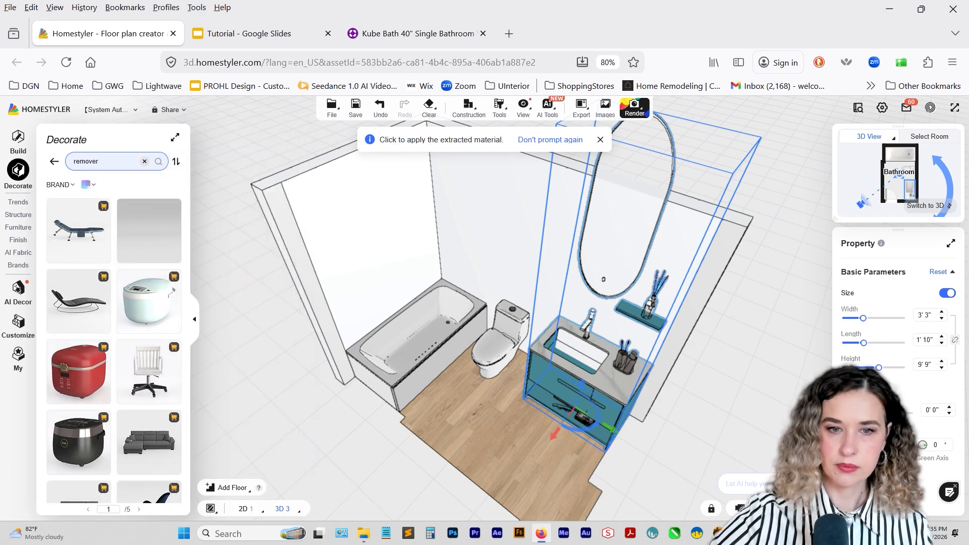
pyautogui.moveTo(147, 237)
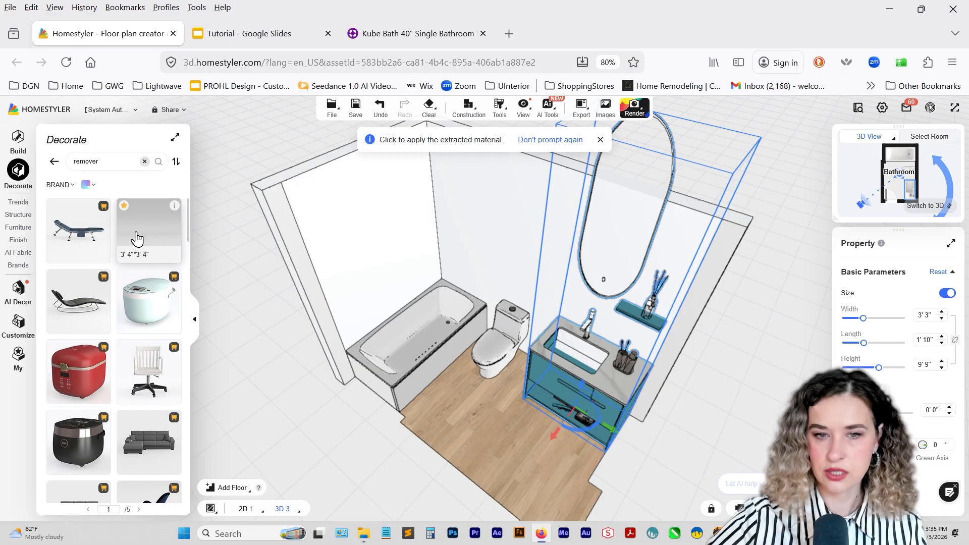
pyautogui.click(123, 206)
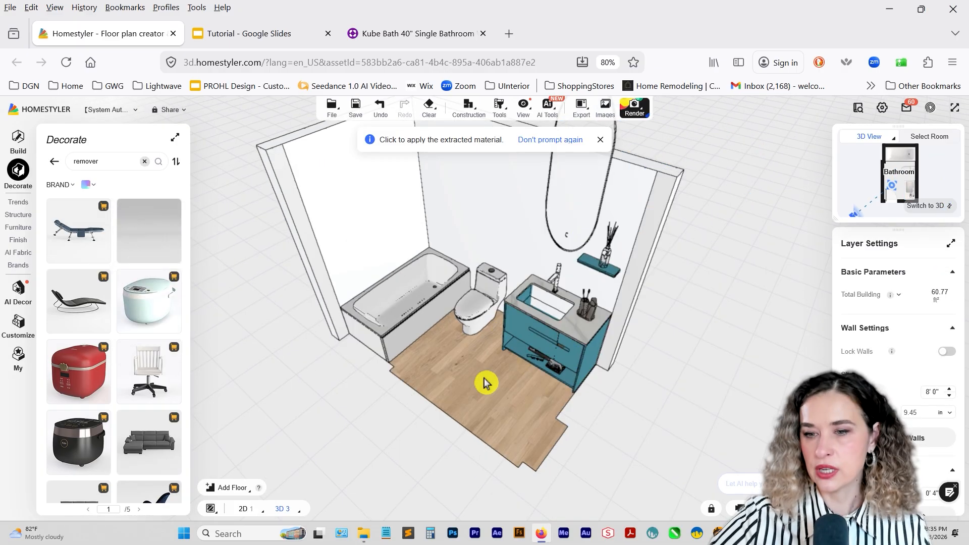
# Use the Material Brush to extract the white wall material and apply it to the bathroom floor.
pyautogui.moveTo(484, 383); pyautogui.dragTo(469, 367)
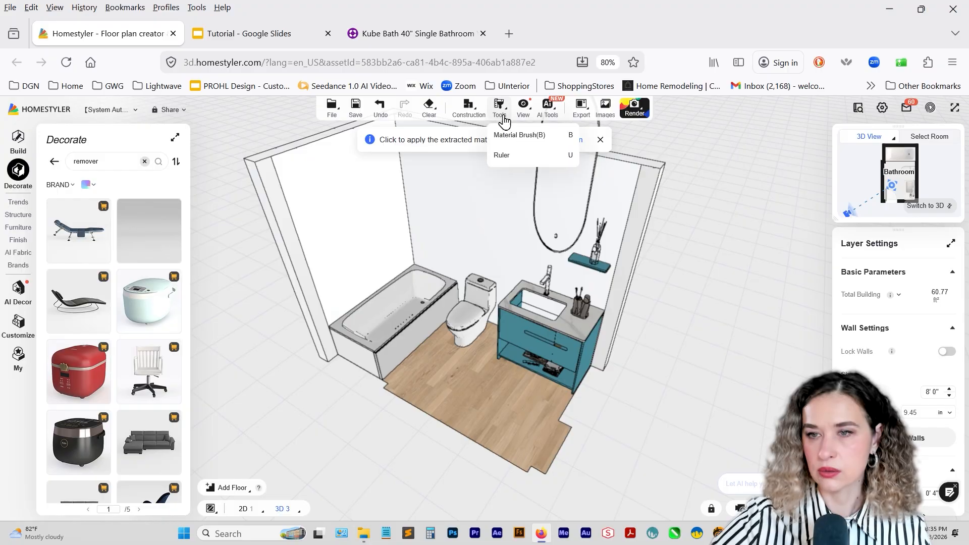
pyautogui.click(509, 135)
pyautogui.click(507, 217)
pyautogui.click(473, 385)
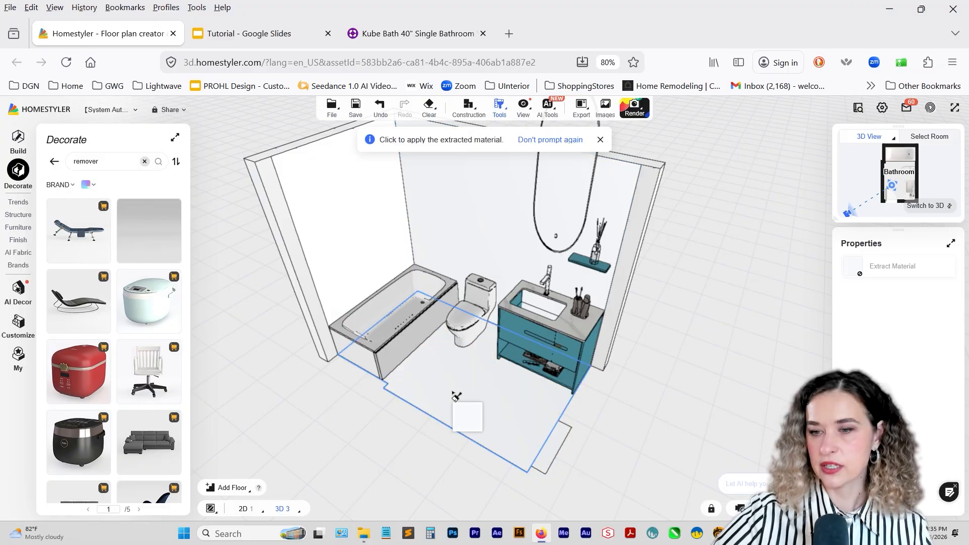
pyautogui.moveTo(454, 393); pyautogui.dragTo(460, 373, button='right')
# Try the extracted white wall material on the brown door and leave the Material Brush.
pyautogui.moveTo(463, 406)
pyautogui.mouseDown()
pyautogui.moveTo(607, 303)
pyautogui.moveTo(607, 314)
pyautogui.mouseUp()
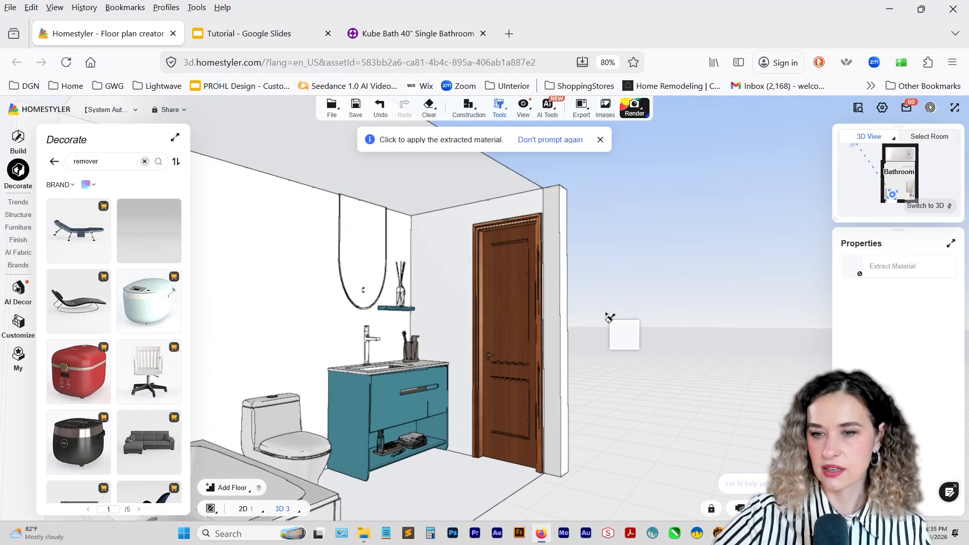
pyautogui.click(494, 313)
pyautogui.click(477, 291)
pyautogui.moveTo(429, 315); pyautogui.dragTo(362, 444)
pyautogui.moveTo(401, 408)
pyautogui.mouseDown(button='right')
pyautogui.moveTo(386, 423)
pyautogui.moveTo(392, 416)
pyautogui.mouseUp(button='right')
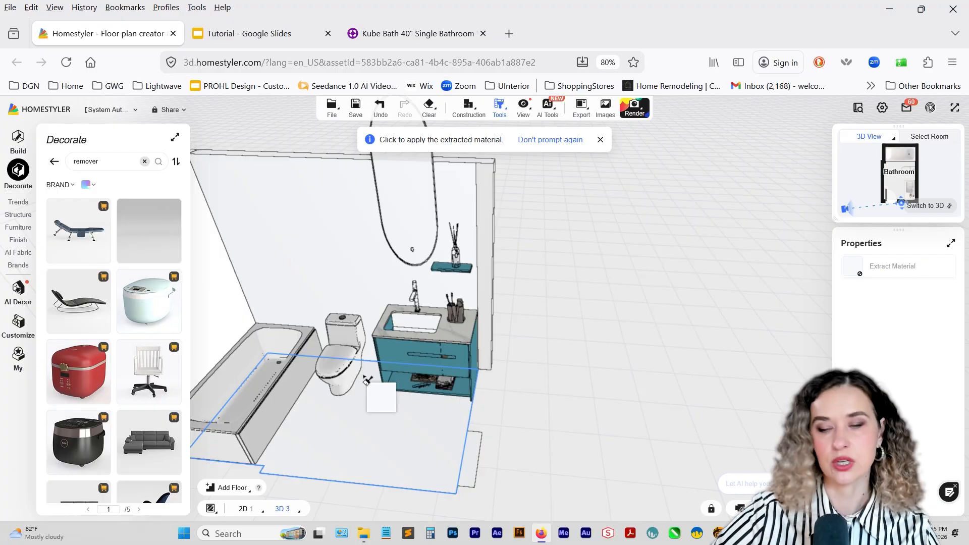
pyautogui.press('Escape')
# Hide the teal vanity set.
pyautogui.click(395, 354)
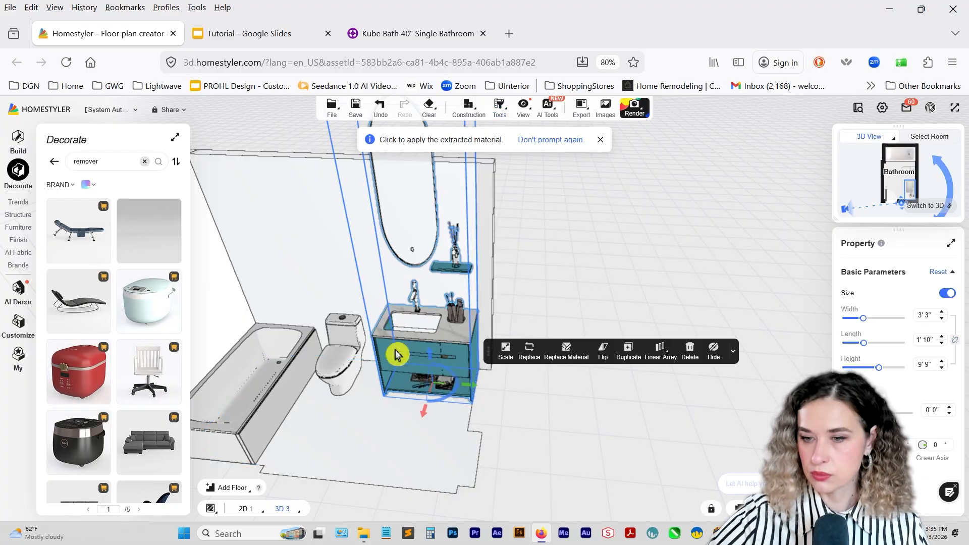
pyautogui.click(710, 351)
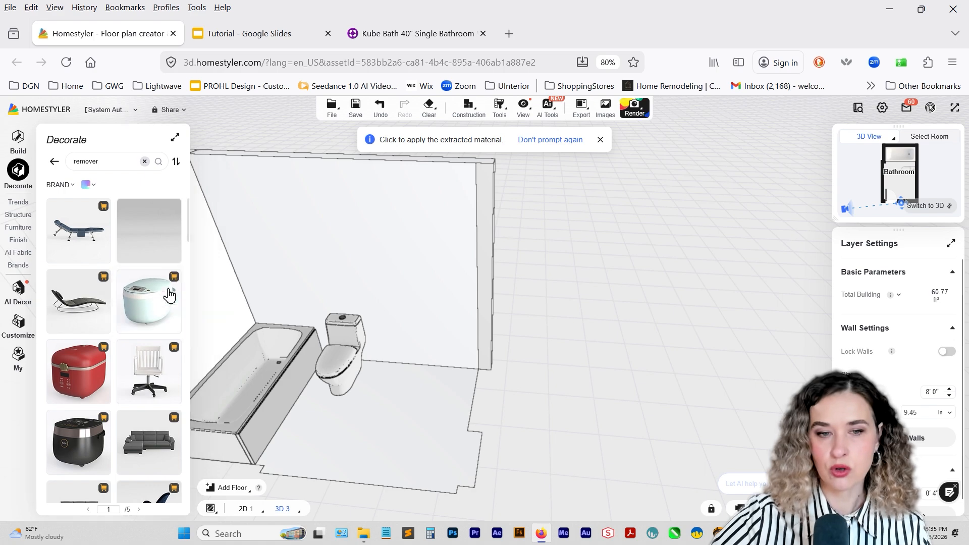
# Open Custom Furniture and show the Drawer Base Cabinet products under the base cabinets in the public library.
pyautogui.click(15, 147)
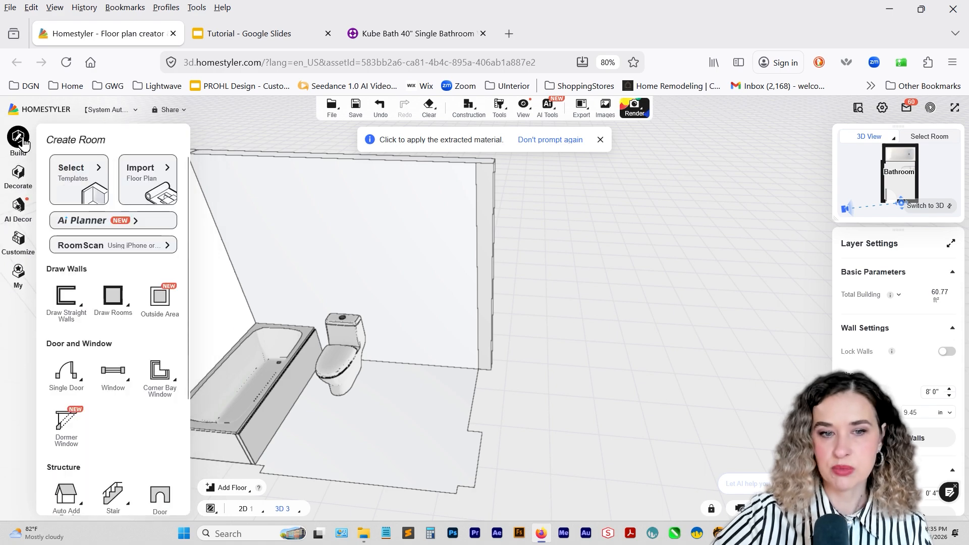
pyautogui.click(19, 241)
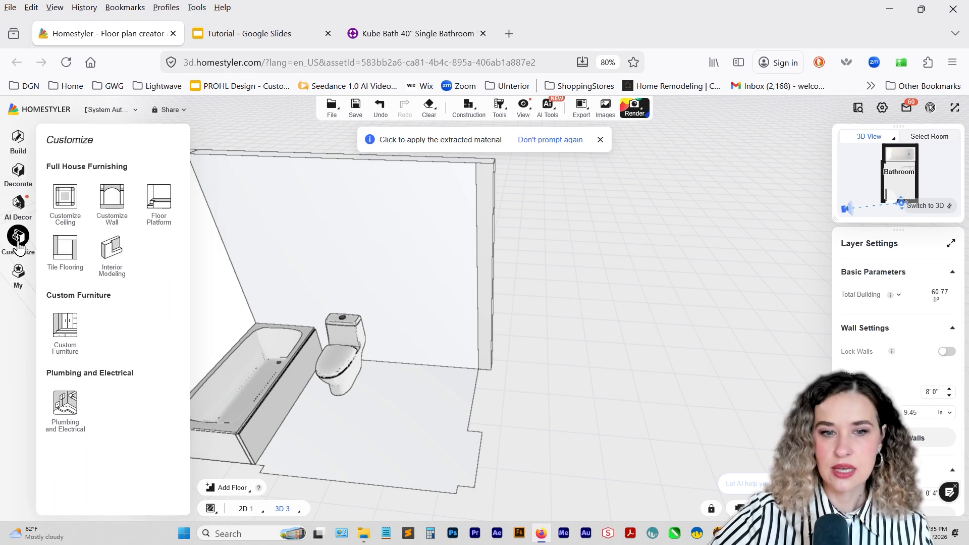
pyautogui.click(65, 327)
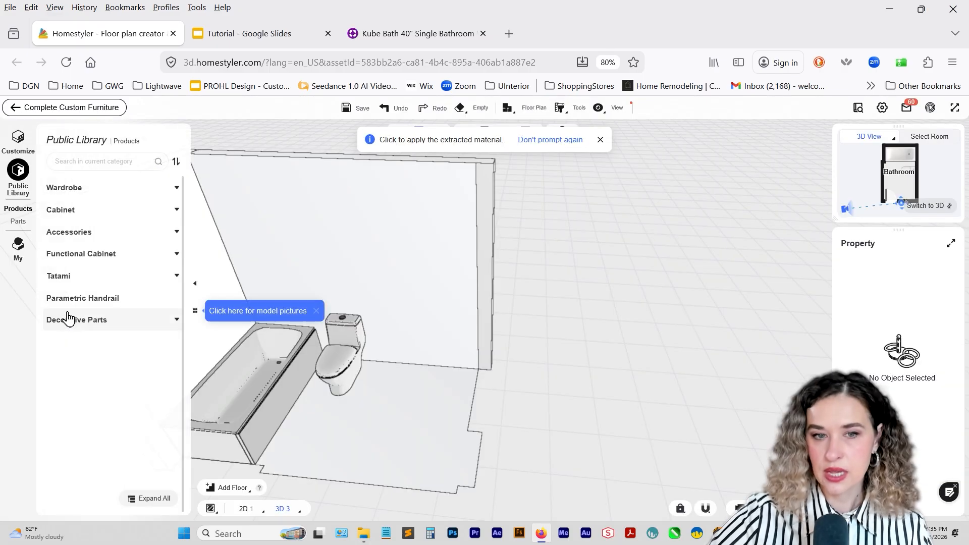
pyautogui.click(69, 212)
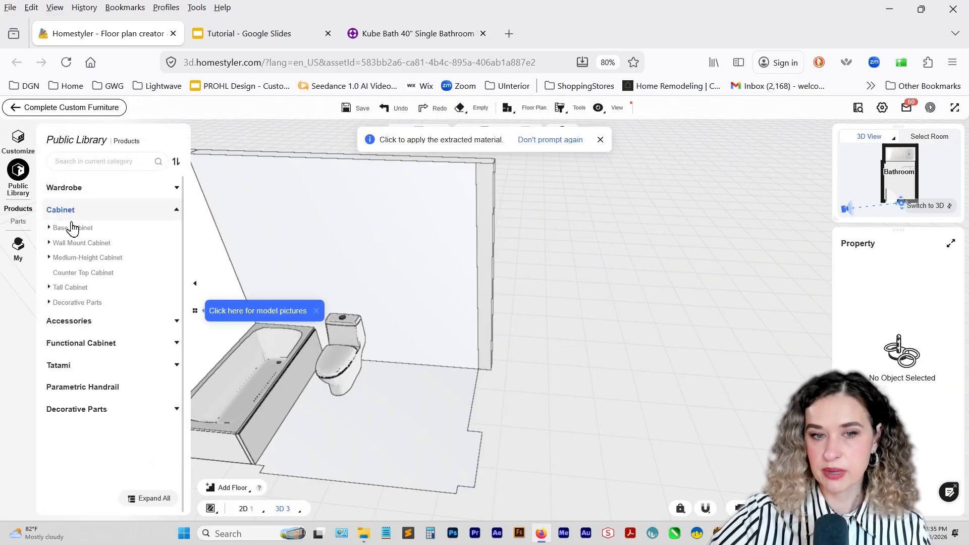
pyautogui.click(72, 228)
pyautogui.click(74, 243)
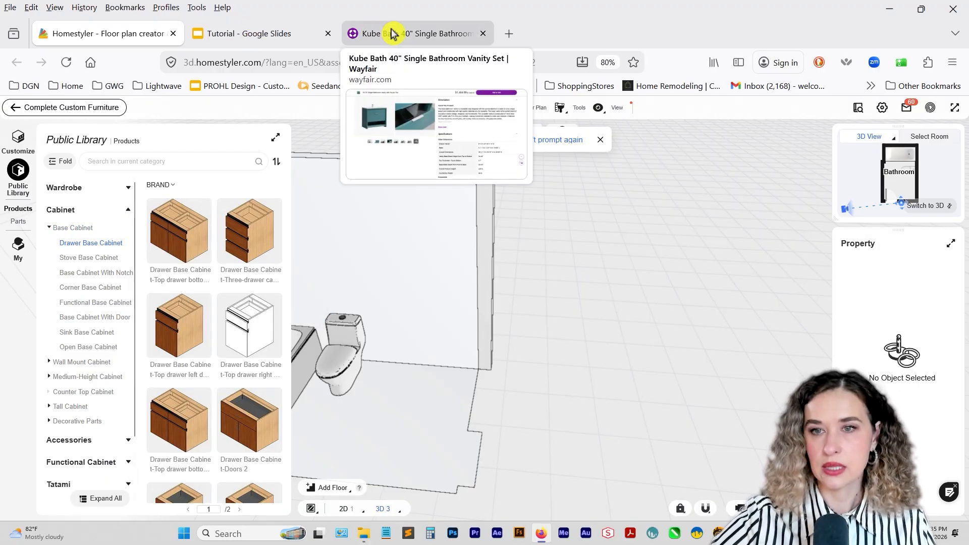
# Switch to the Wayfair page to examine the teal vanity's product photos, and return to Homestyler to browse the drawer base cabinets.
pyautogui.click(348, 34)
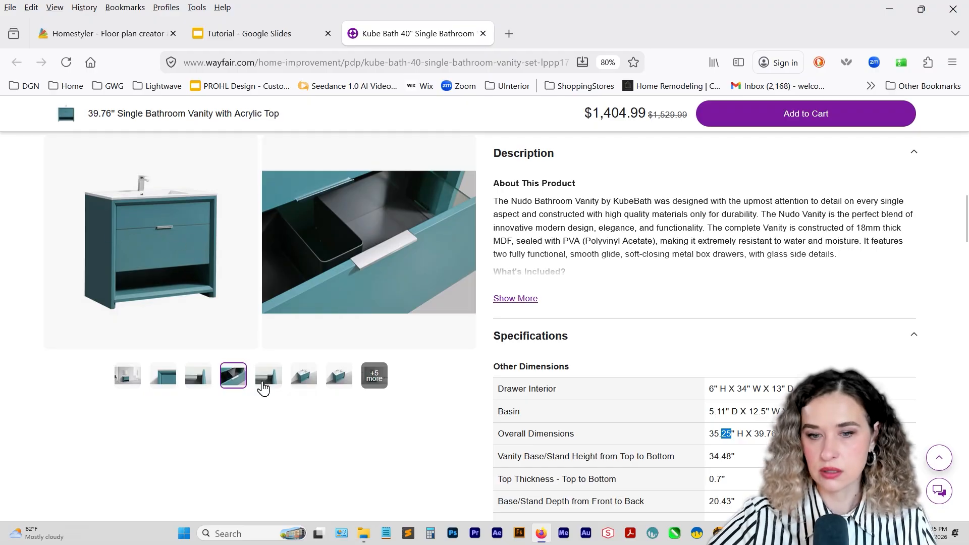
pyautogui.click(211, 386)
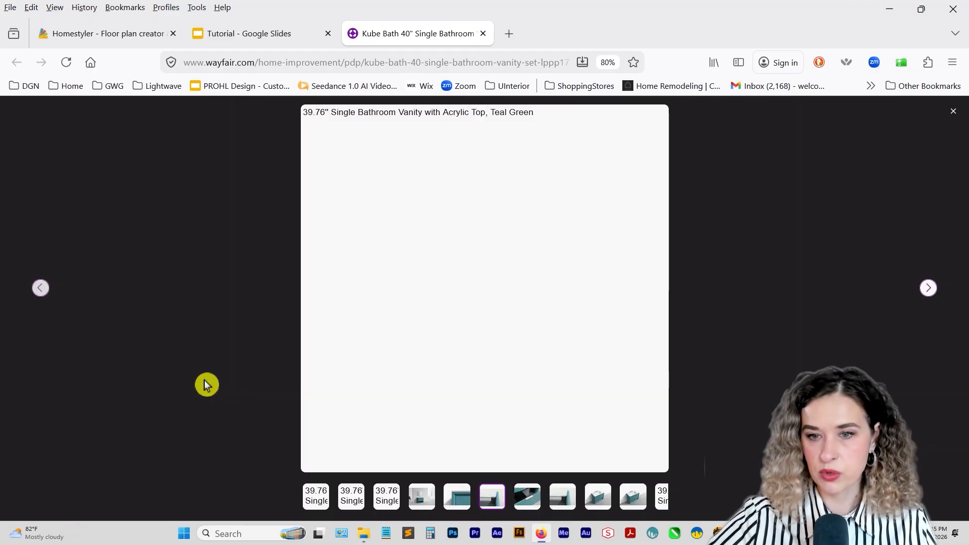
pyautogui.click(489, 502)
pyautogui.click(528, 497)
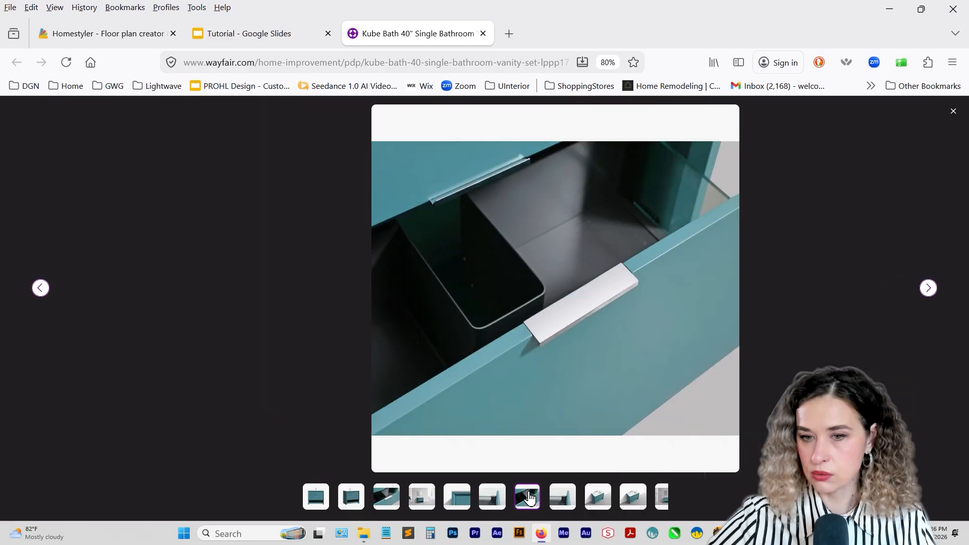
pyautogui.click(598, 499)
pyautogui.click(660, 497)
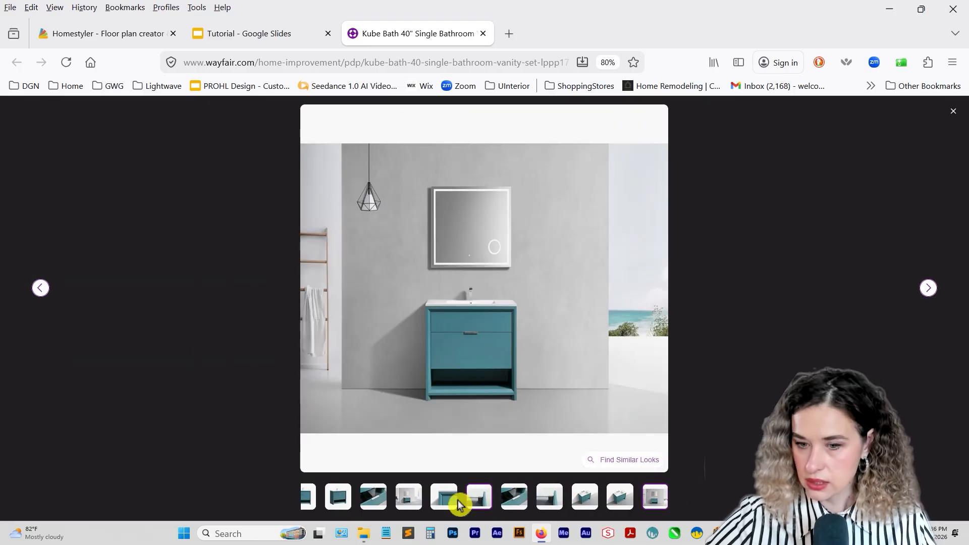
pyautogui.click(414, 500)
pyautogui.click(375, 498)
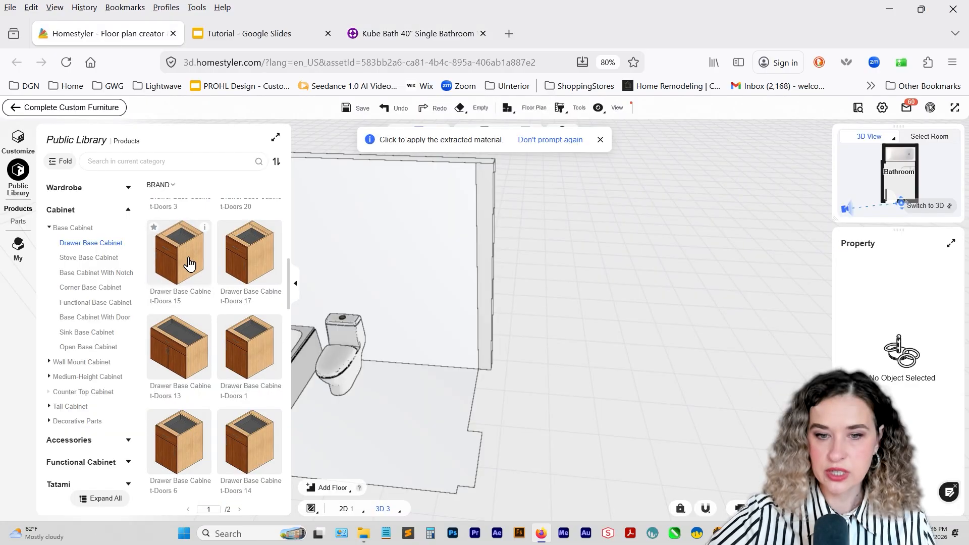
pyautogui.scroll(-5, 189, 263)
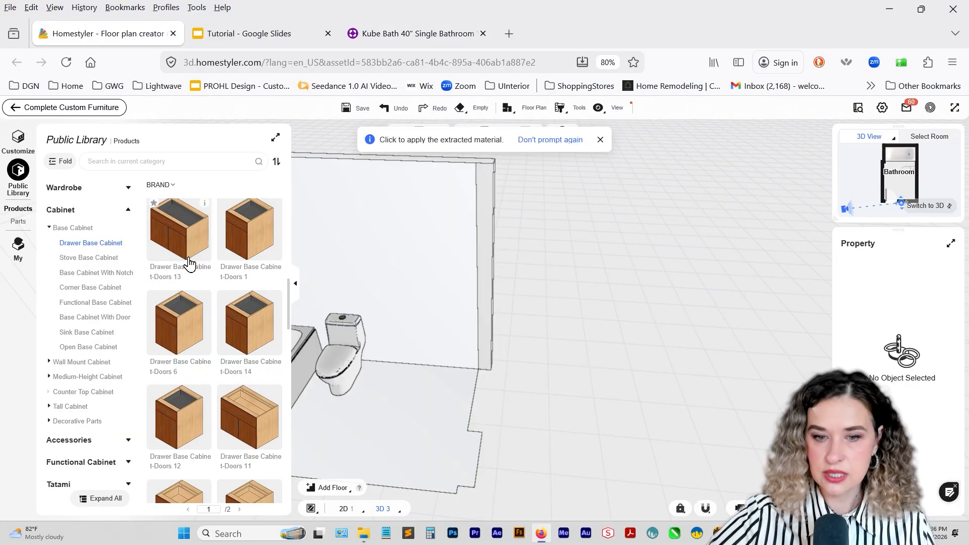
# Try the Drawer Base Cabinet-Drawers 10 against the wall beside the toilet, and delete it.
pyautogui.scroll(-3, 192, 275)
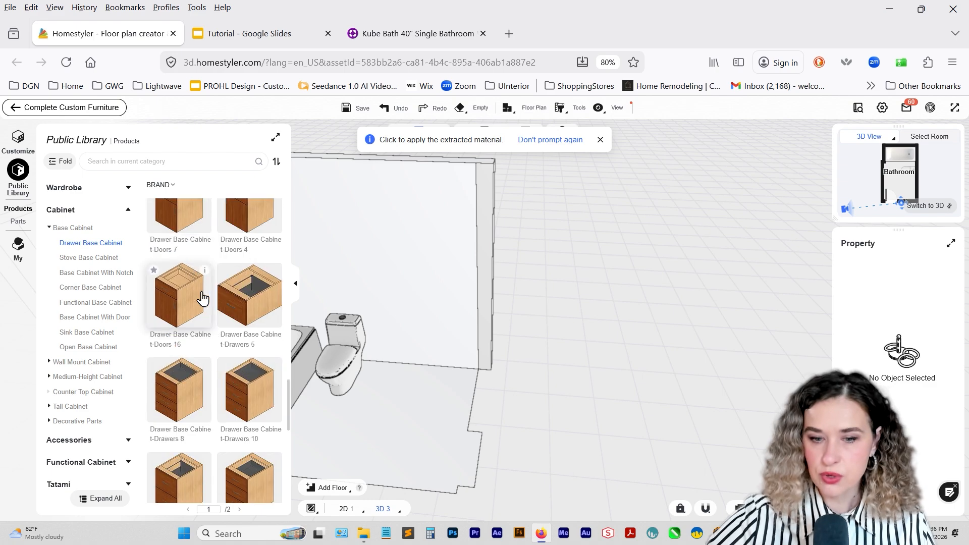
pyautogui.moveTo(231, 401); pyautogui.dragTo(437, 355)
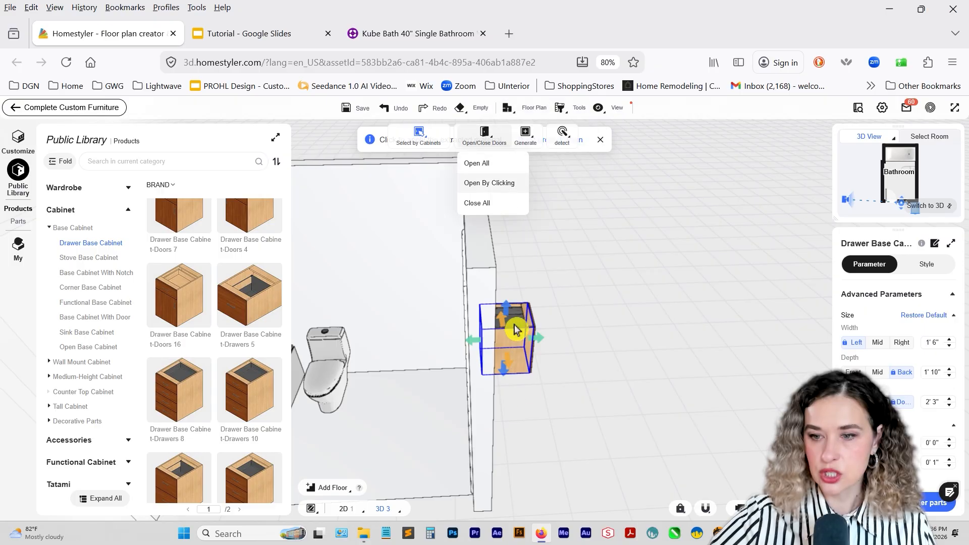
pyautogui.moveTo(507, 335); pyautogui.dragTo(444, 335)
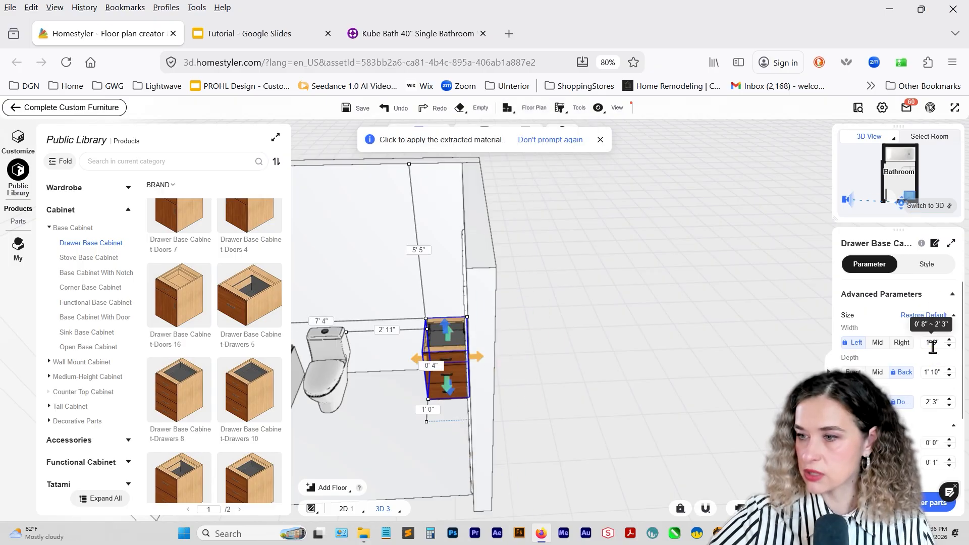
pyautogui.press('Return')
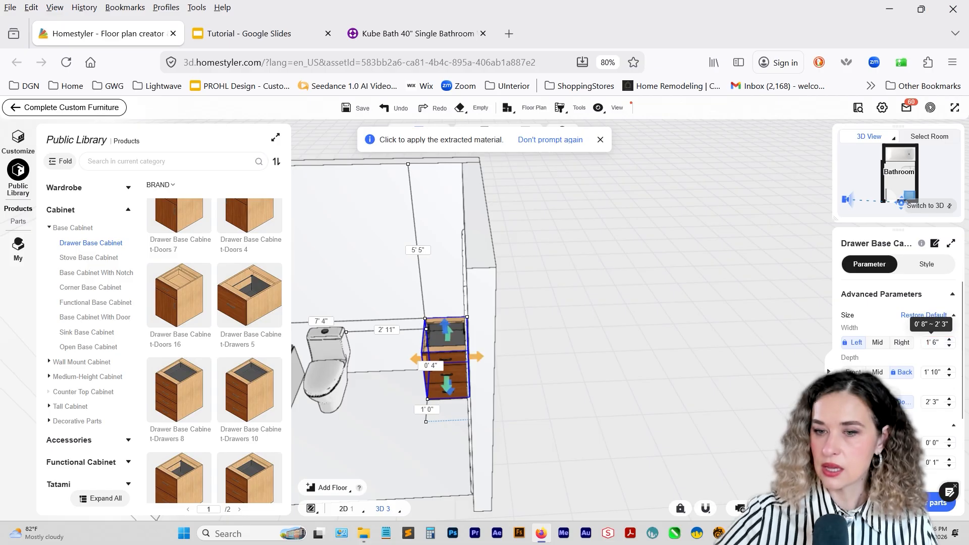
pyautogui.press('Delete')
# Show all base cabinets in the library and place Drawer Base Cabinet-Doors 2 against the wall between the toilet and the door.
pyautogui.scroll(3, 177, 374)
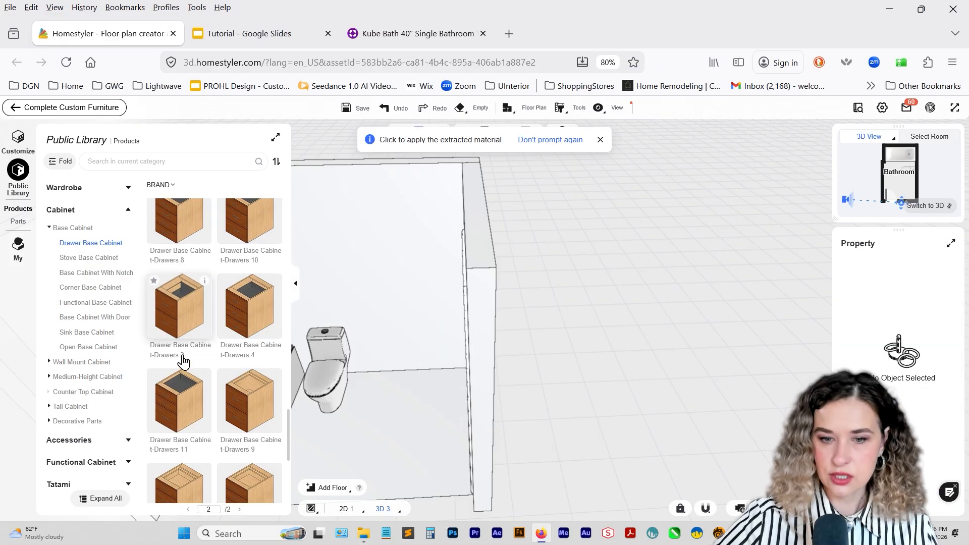
pyautogui.click(71, 228)
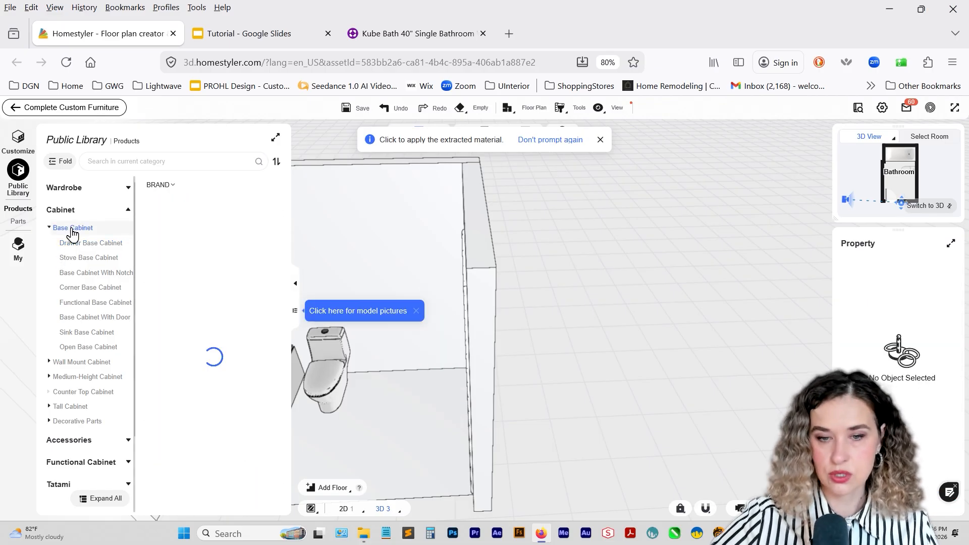
pyautogui.scroll(-10, 191, 287)
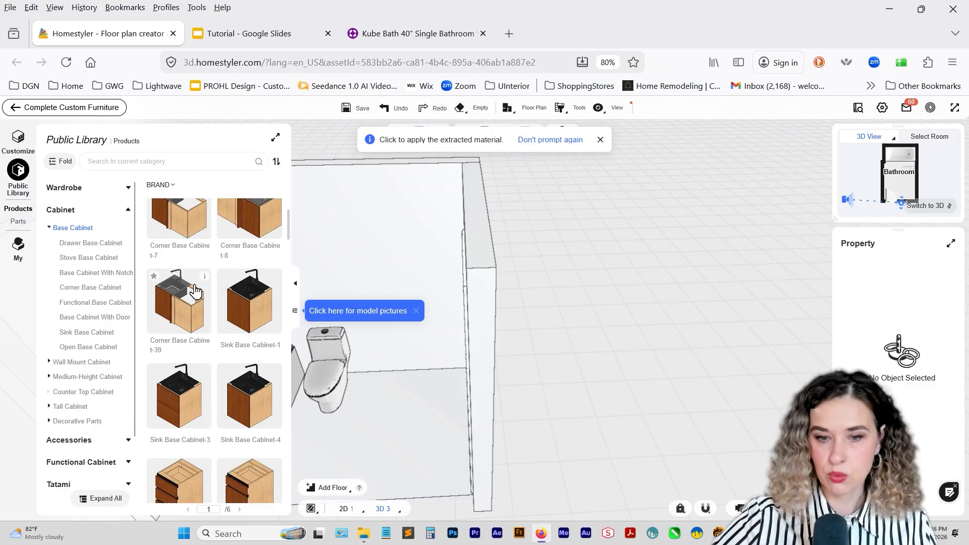
pyautogui.scroll(5, 171, 389)
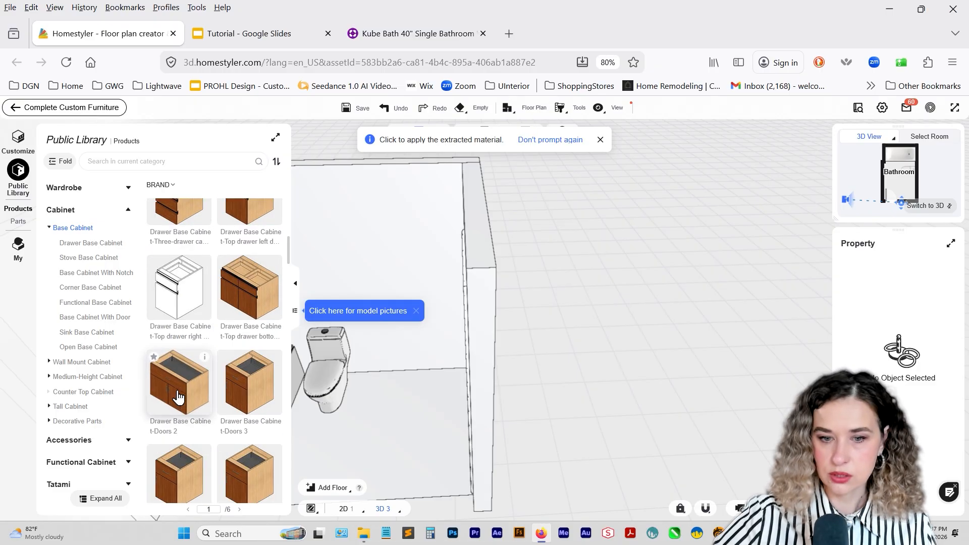
pyautogui.click(179, 382)
pyautogui.click(422, 380)
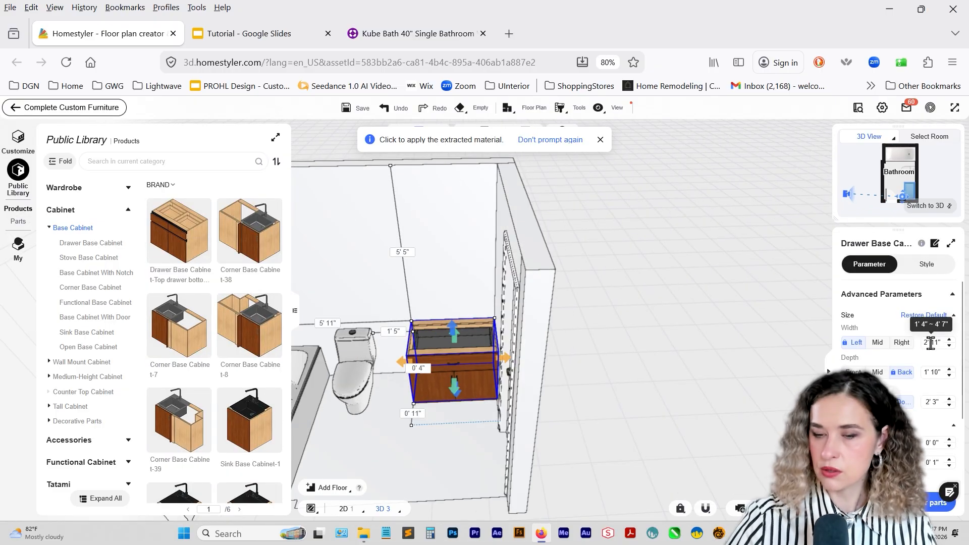
# Set the base cabinet's width to 3' 4" and its depth to 21 inches.
pyautogui.click(931, 342)
pyautogui.write('4')
pyautogui.press('Return')
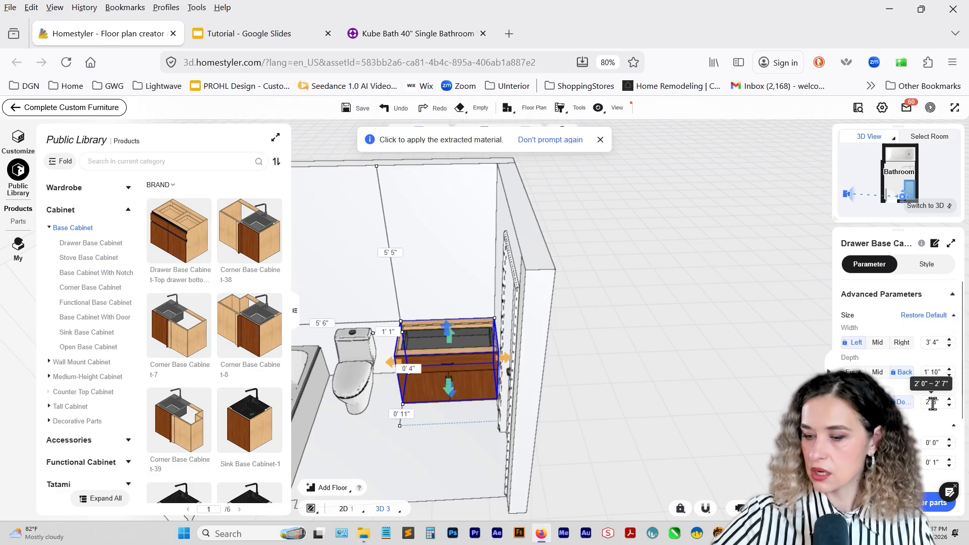
pyautogui.press('Return')
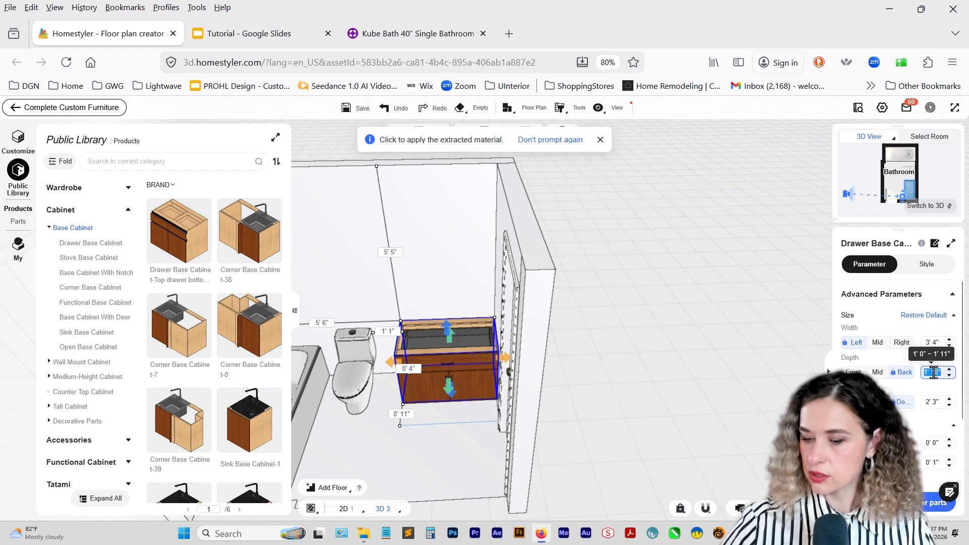
pyautogui.write('21')
pyautogui.press('Return')
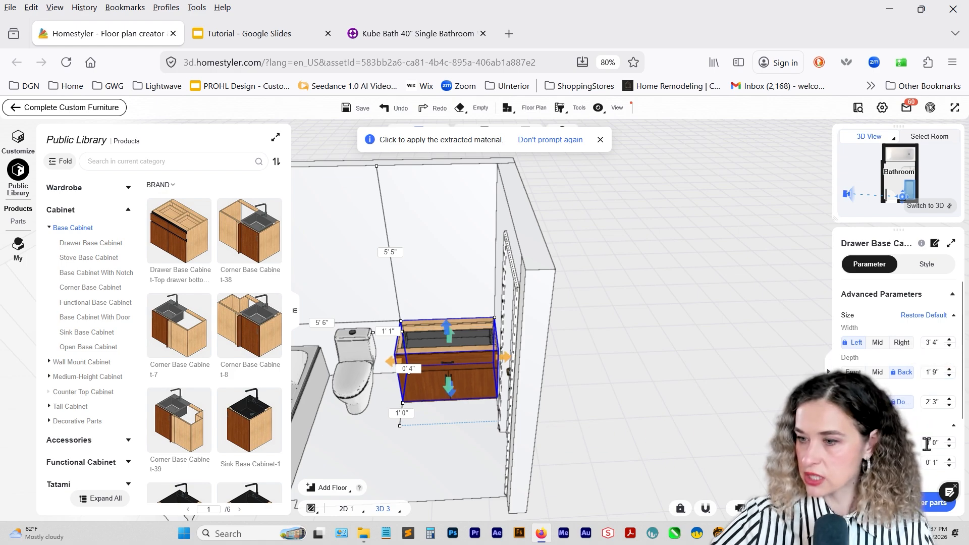
# Set the base cabinet's height to 2' 7".
pyautogui.scroll(-3, 927, 444)
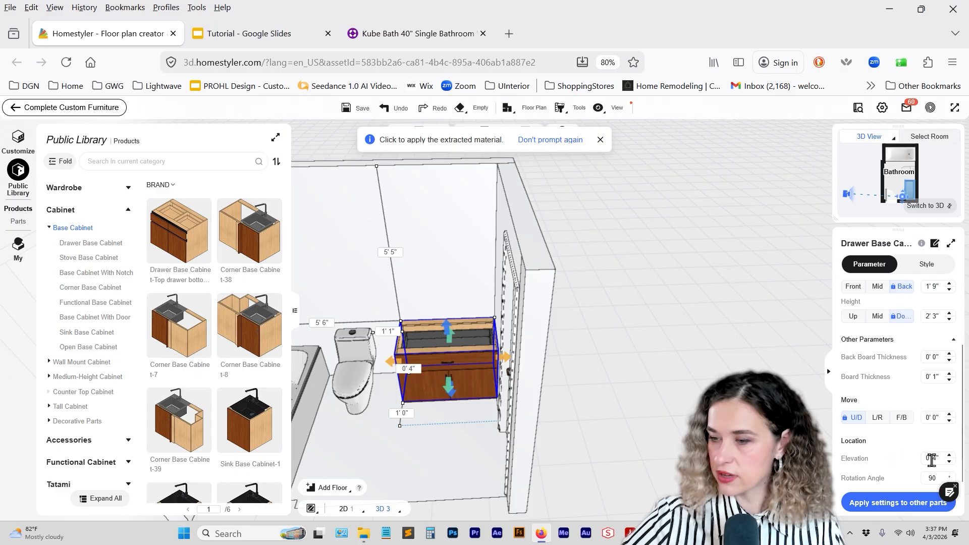
pyautogui.scroll(3, 925, 402)
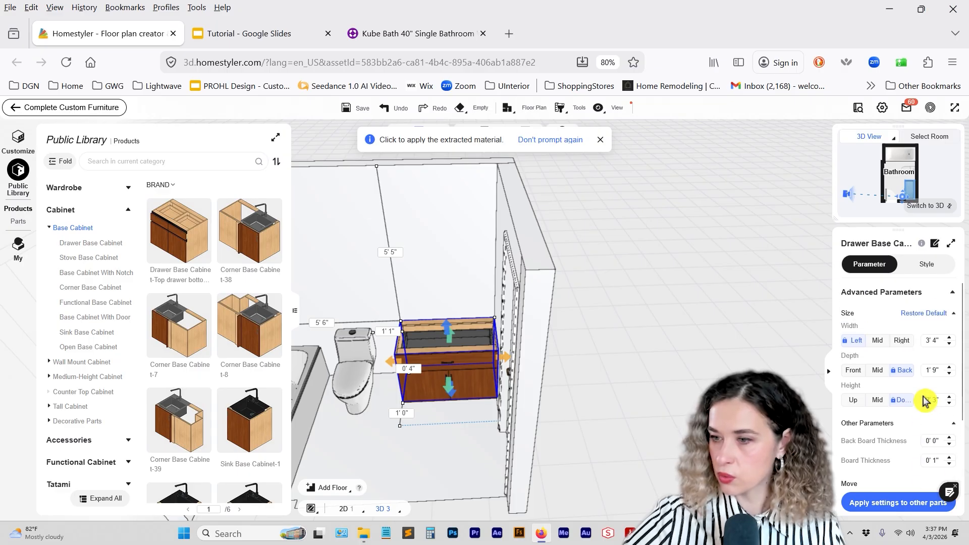
pyautogui.click(949, 406)
pyautogui.click(948, 407)
pyautogui.click(948, 406)
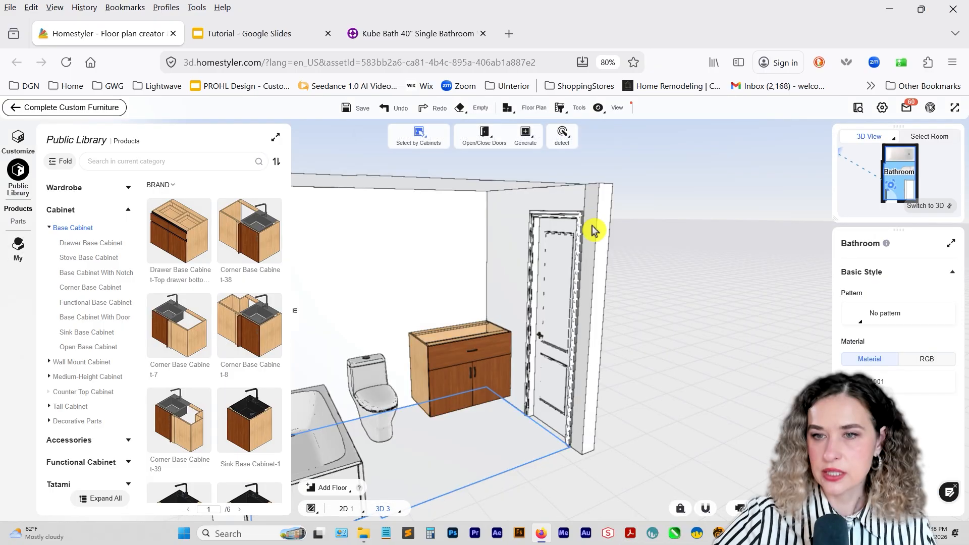
# Switch the selection mode to Select Parts and delete both lower doors of the base cabinet.
pyautogui.click(416, 142)
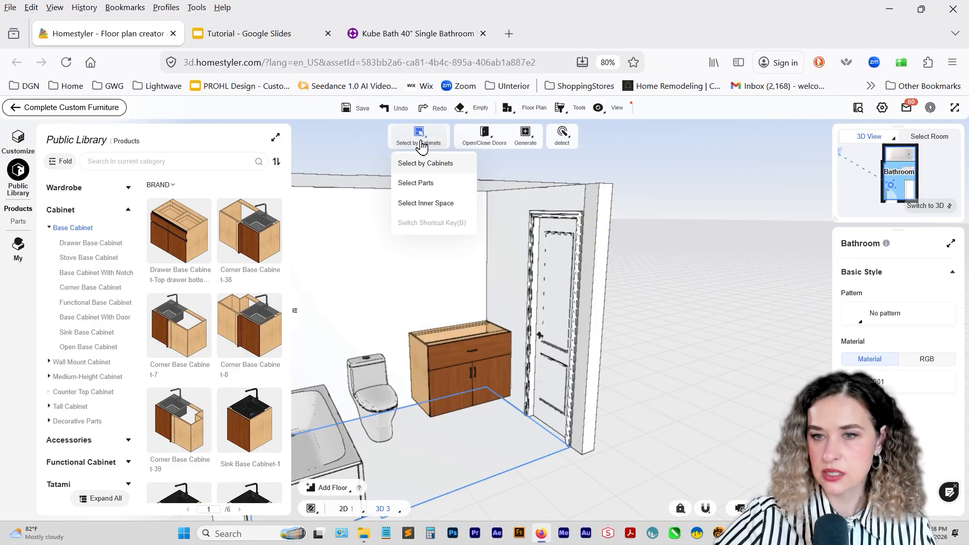
pyautogui.click(428, 183)
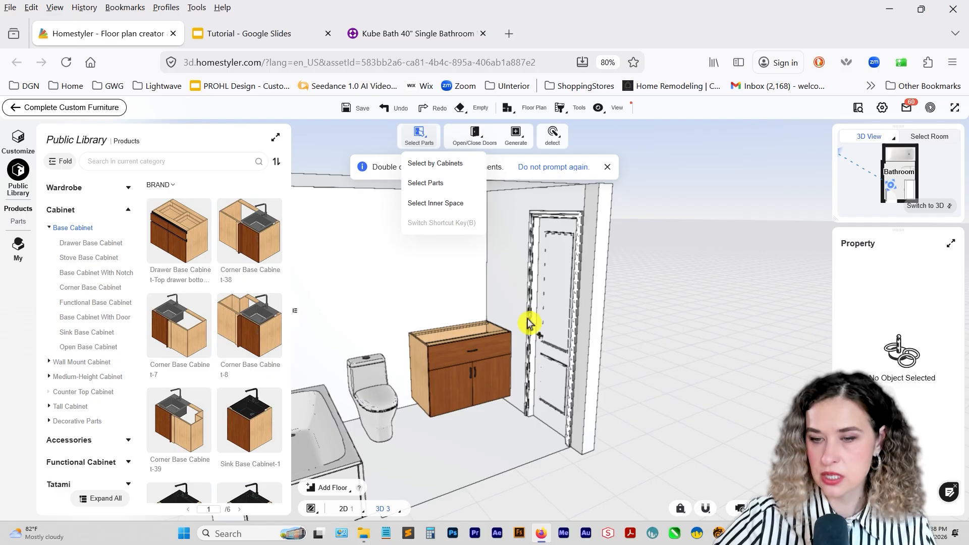
pyautogui.doubleClick(457, 393)
pyautogui.press('Delete')
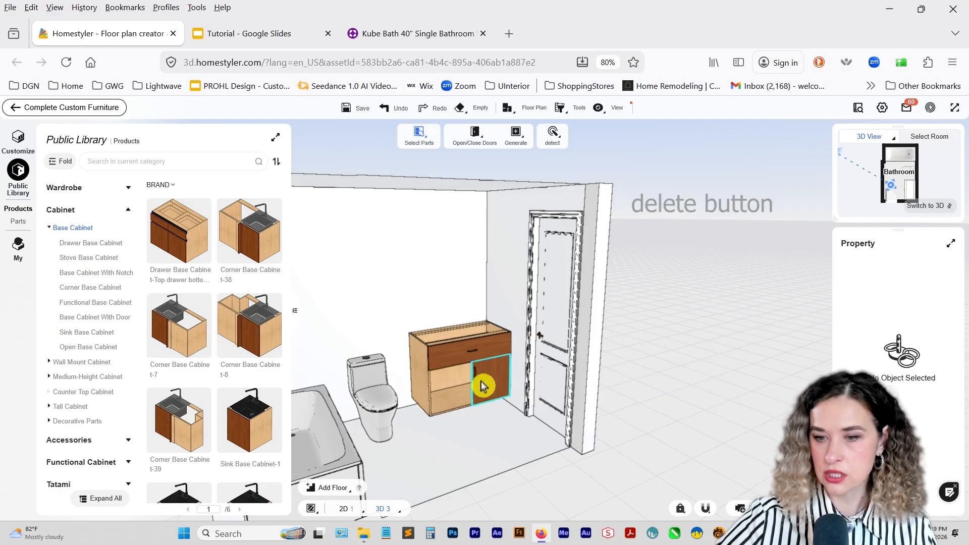
pyautogui.click(482, 387)
pyautogui.press('Delete')
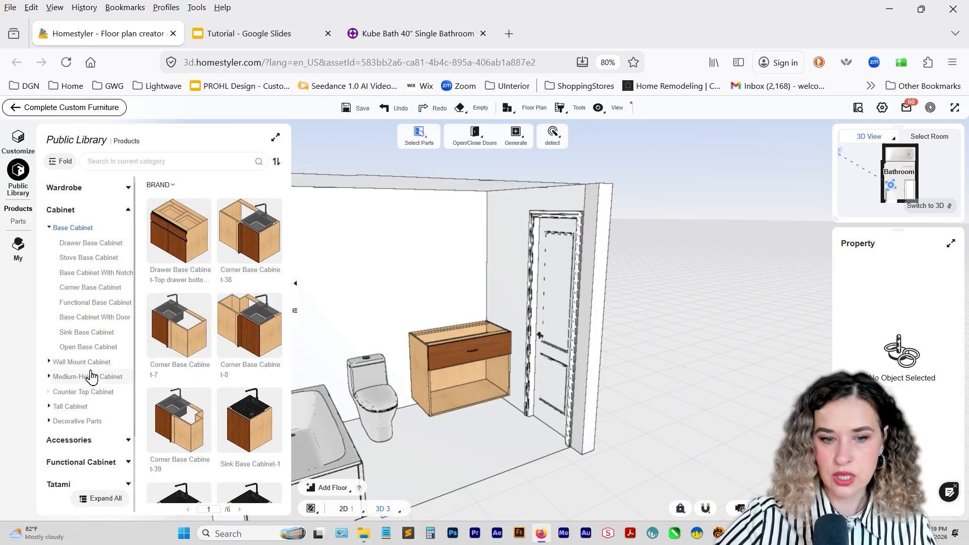
# Show the Storage parts in the public library.
pyautogui.scroll(-1, 96, 404)
pyautogui.scroll(1, 76, 395)
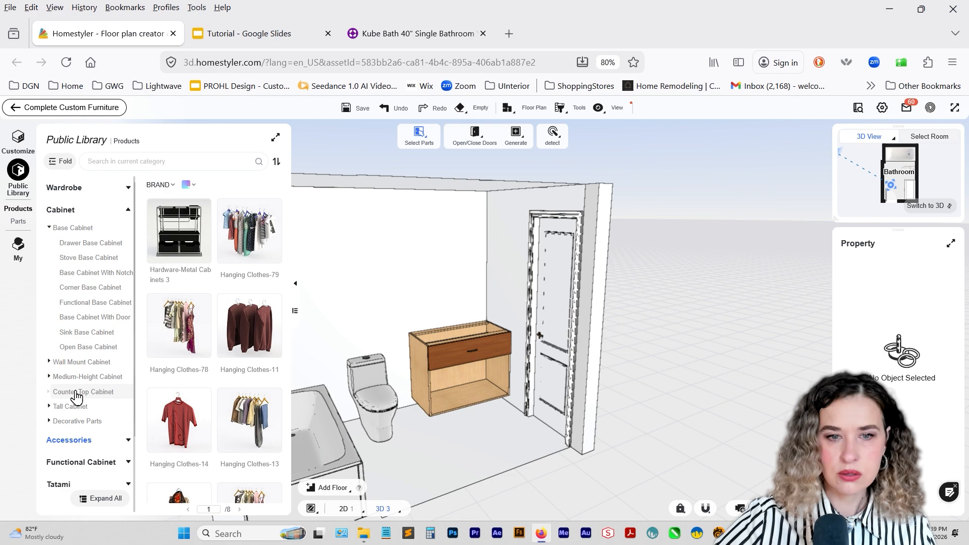
pyautogui.click(77, 211)
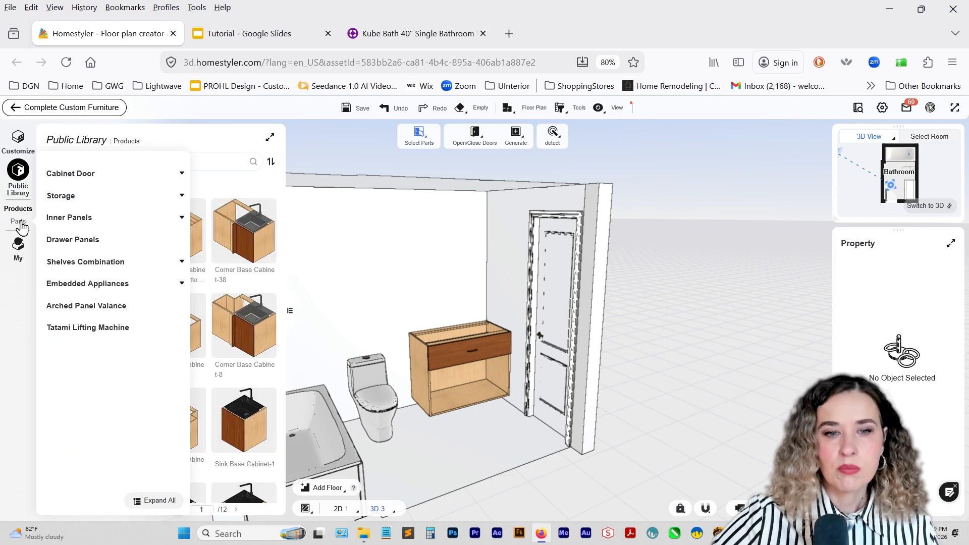
pyautogui.click(20, 223)
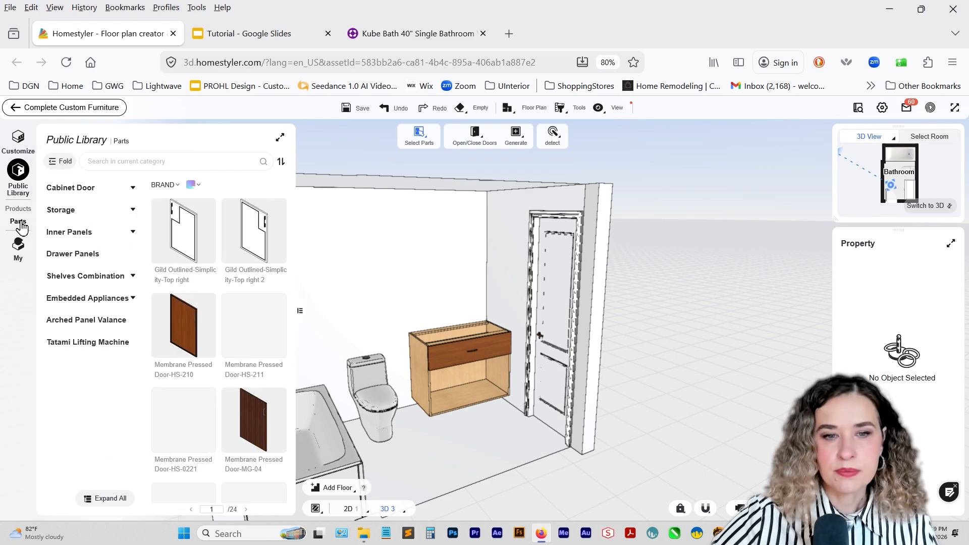
pyautogui.click(78, 212)
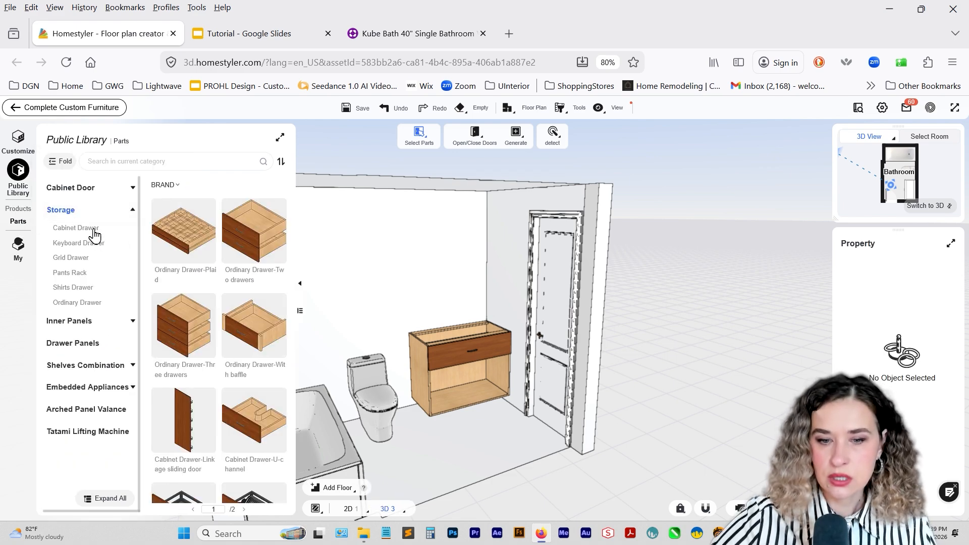
# Place the Cabinet Drawer-U-channel in the cabinet's open lower compartment.
pyautogui.scroll(-3, 261, 241)
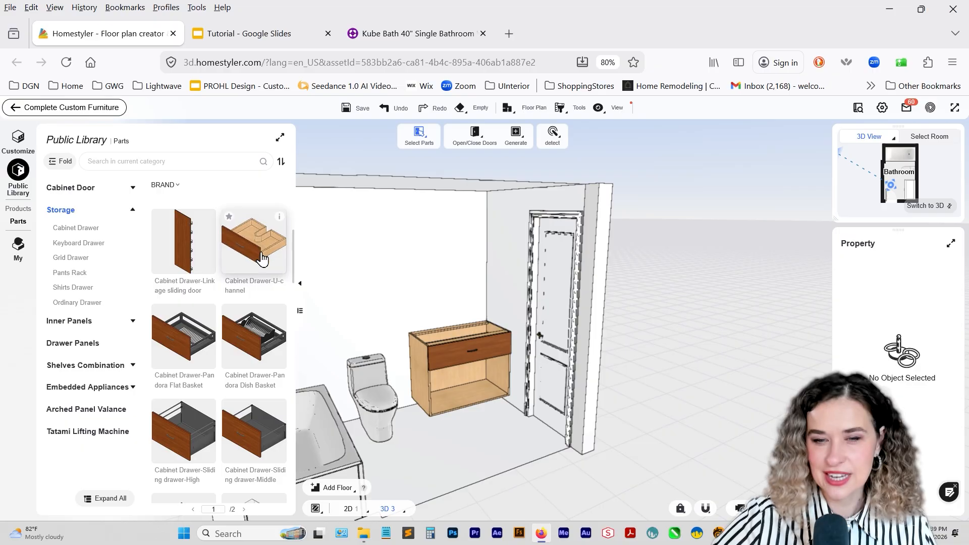
pyautogui.moveTo(256, 245); pyautogui.dragTo(491, 389)
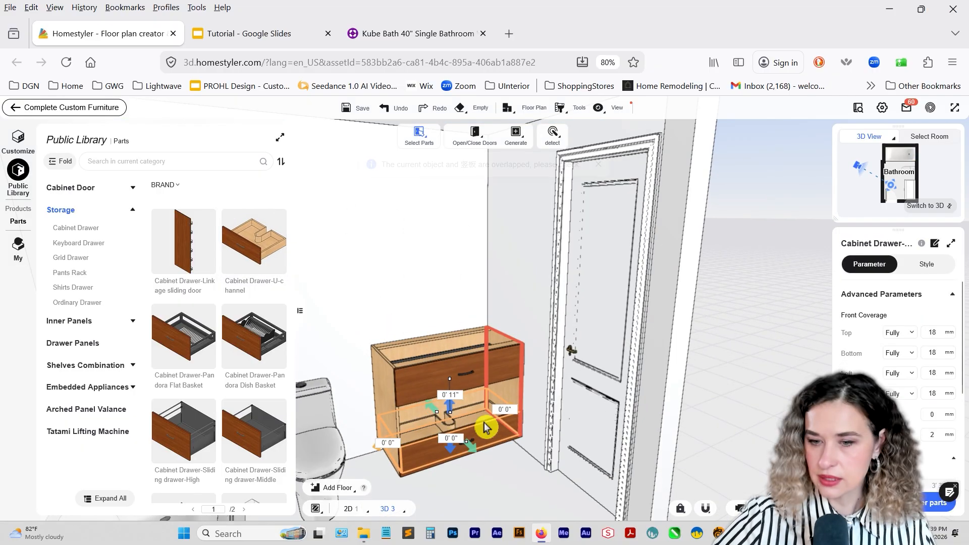
pyautogui.click(484, 426)
pyautogui.click(528, 495)
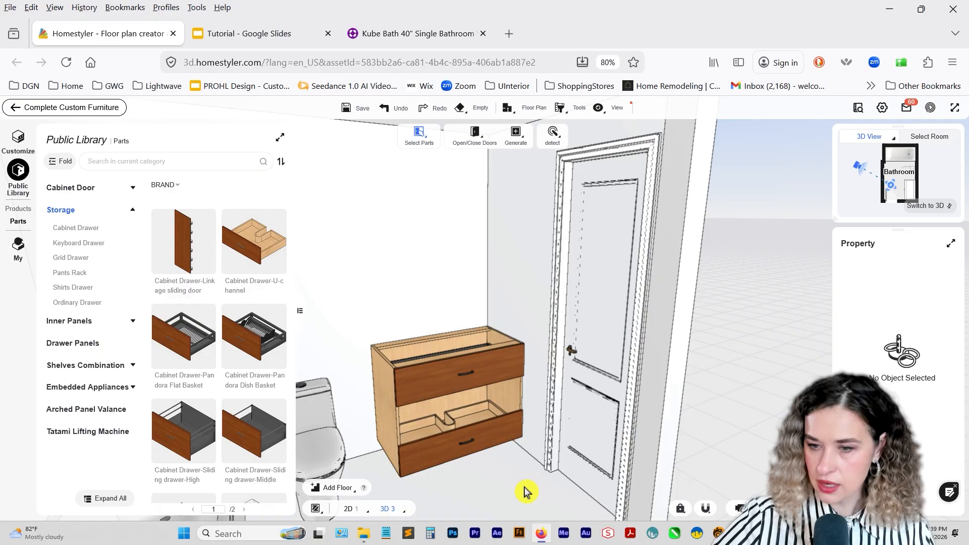
# Set the height of the cabinet's upper drawer to 0' 7".
pyautogui.click(472, 443)
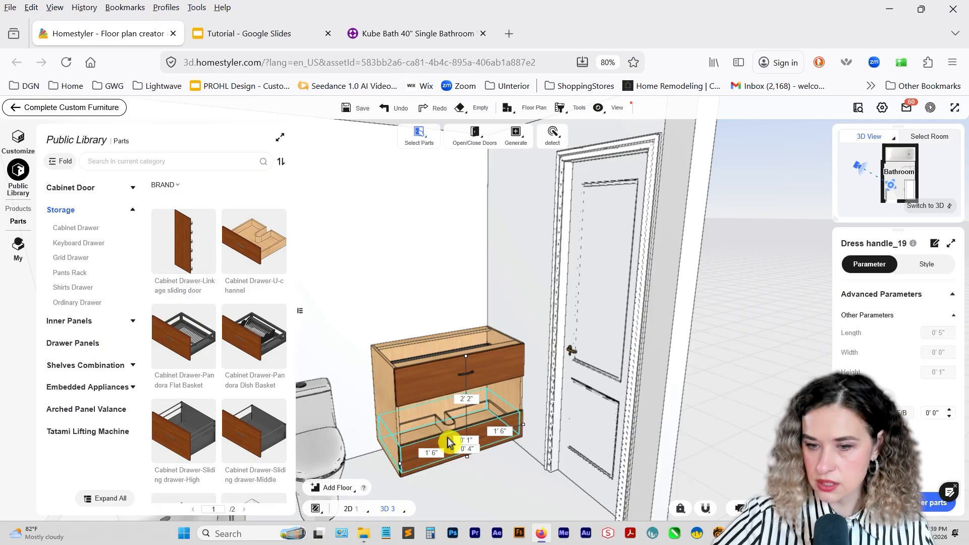
pyautogui.scroll(3, 184, 334)
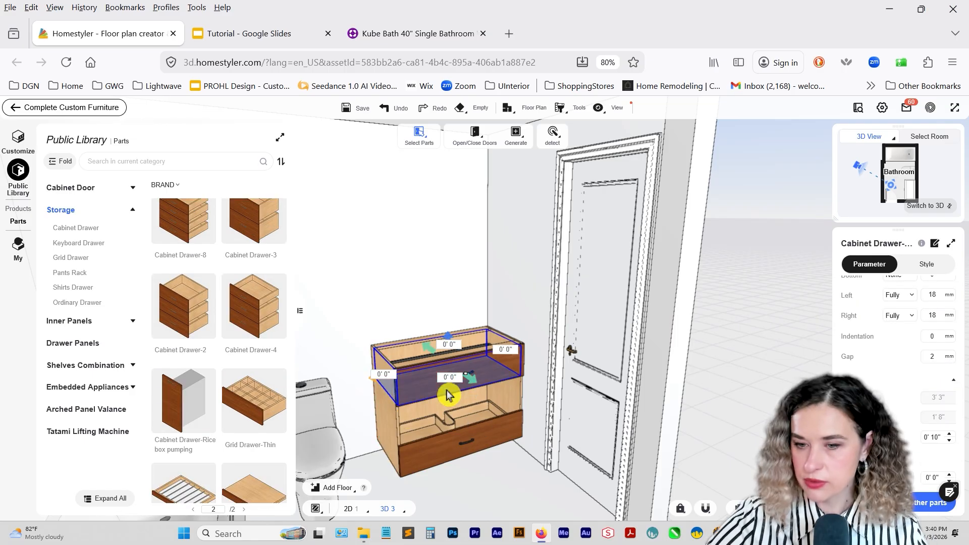
pyautogui.click(448, 390)
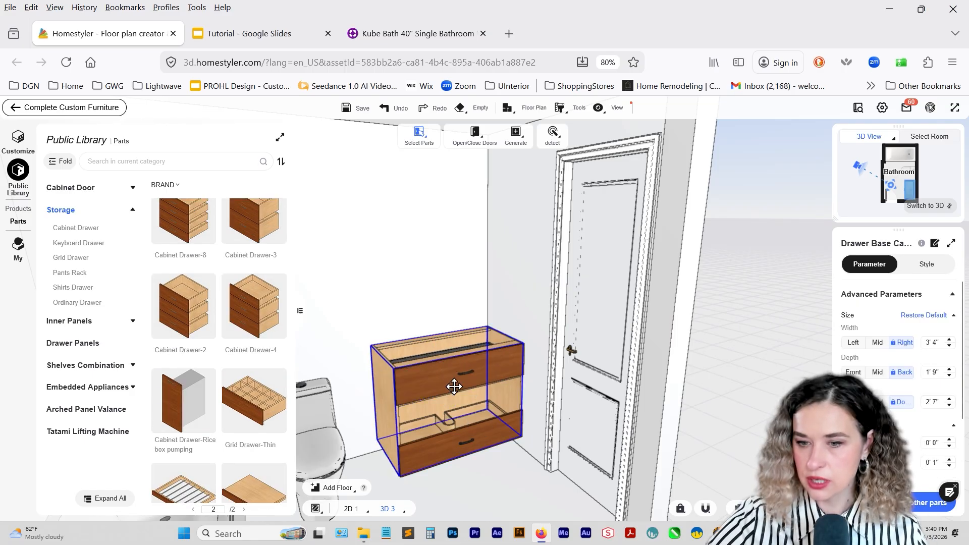
pyautogui.click(455, 389)
pyautogui.click(951, 441)
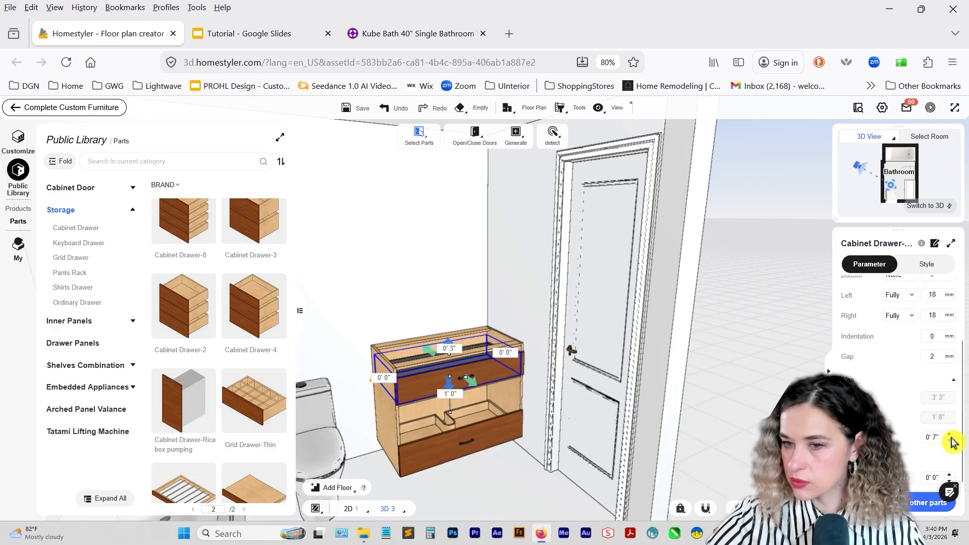
# Delete the U-channel drawer from the cabinet's lower compartment.
pyautogui.click(454, 427)
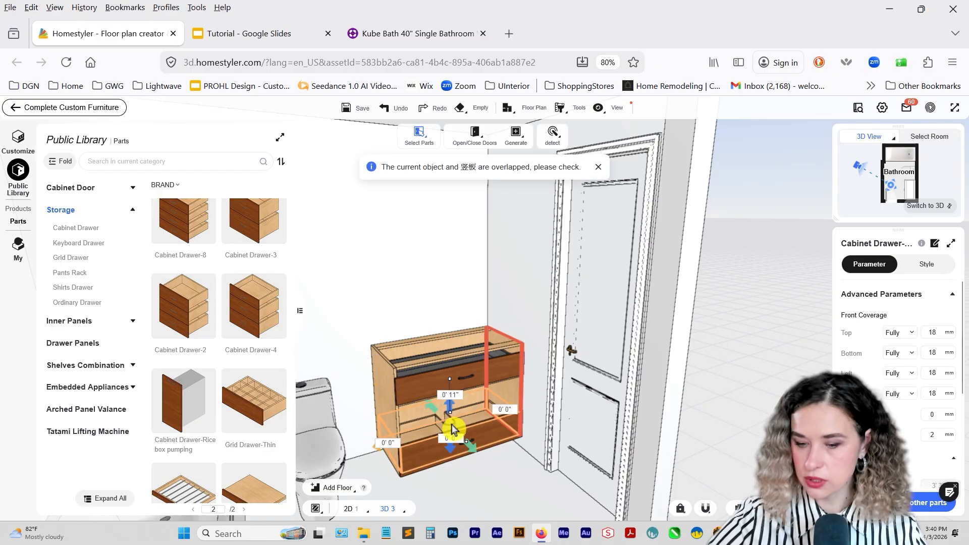
pyautogui.press('Escape')
pyautogui.click(433, 376)
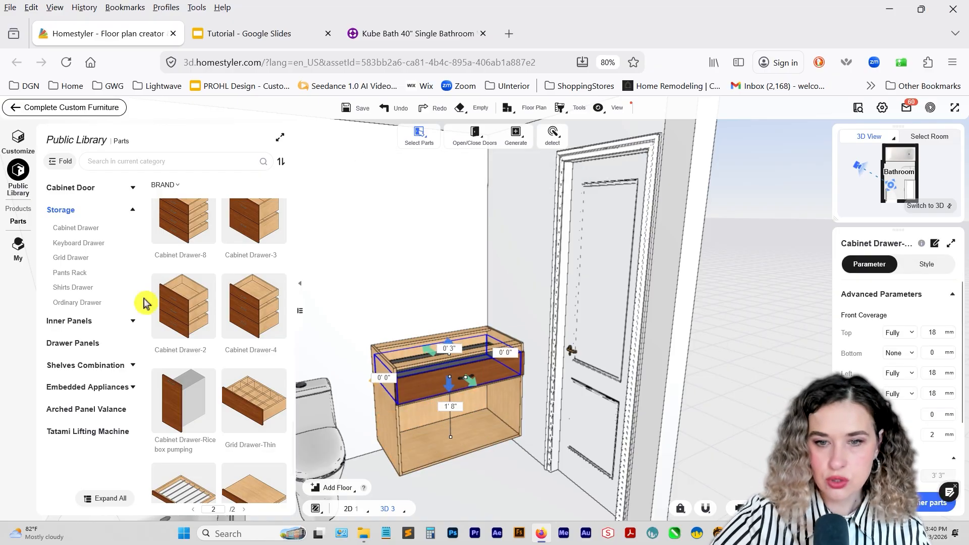
# Place the Cabinet Drawer-Sliding drawer-Middle in the lower compartment and select it for editing.
pyautogui.scroll(8, 188, 302)
pyautogui.scroll(8, 188, 301)
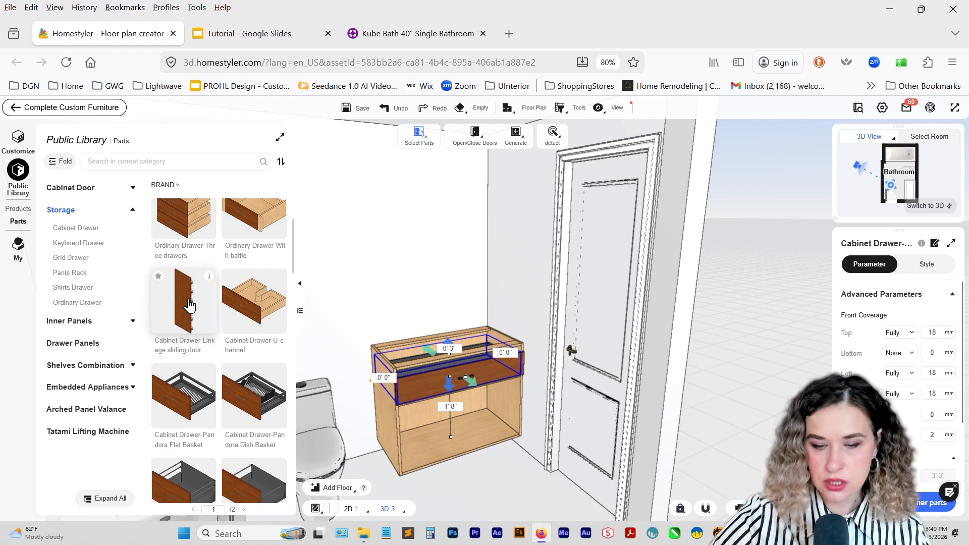
pyautogui.scroll(-2, 189, 306)
pyautogui.moveTo(248, 371); pyautogui.dragTo(465, 438)
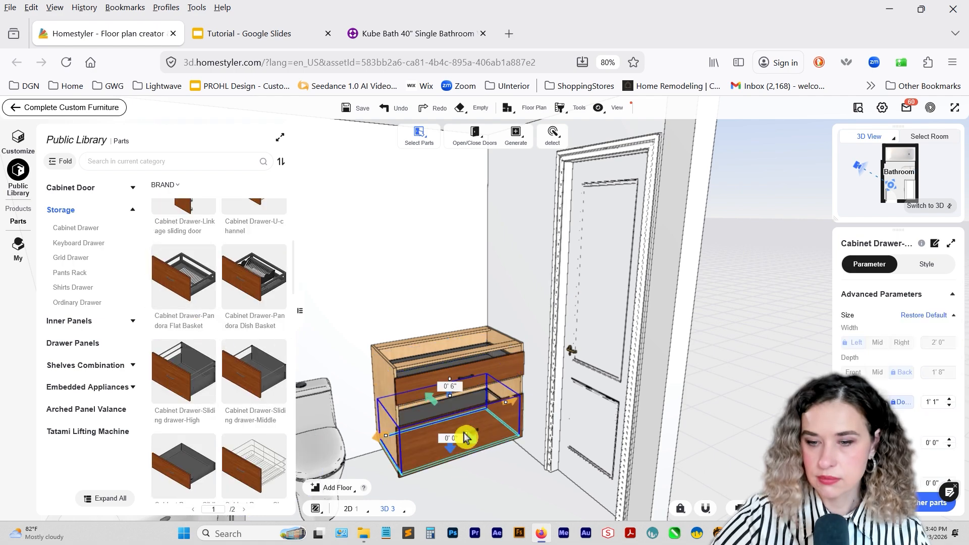
pyautogui.click(467, 429)
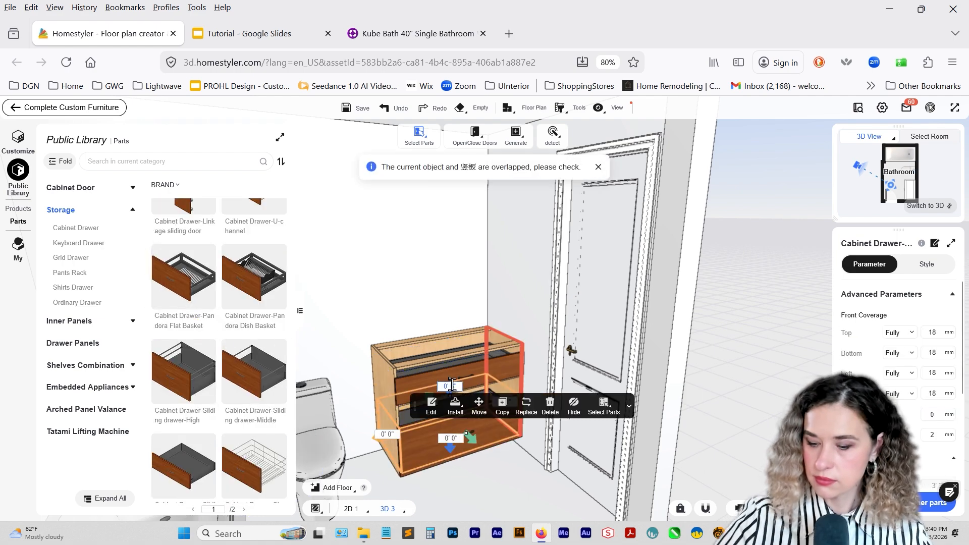
# Check the vanity's base on the Wayfair page, then thicken the cabinet's left side panel to 0' 2" and extend it below the cabinet as a leg.
pyautogui.click(384, 37)
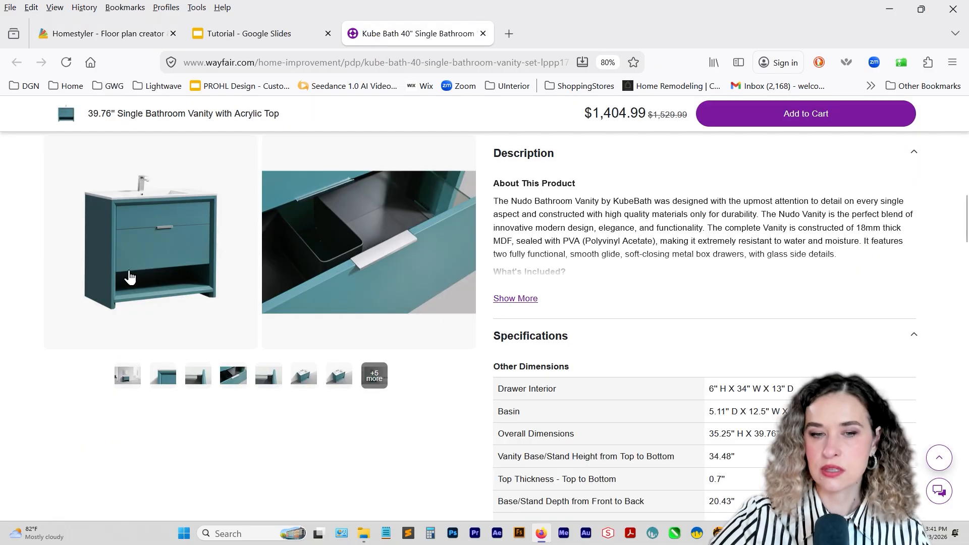
pyautogui.click(119, 35)
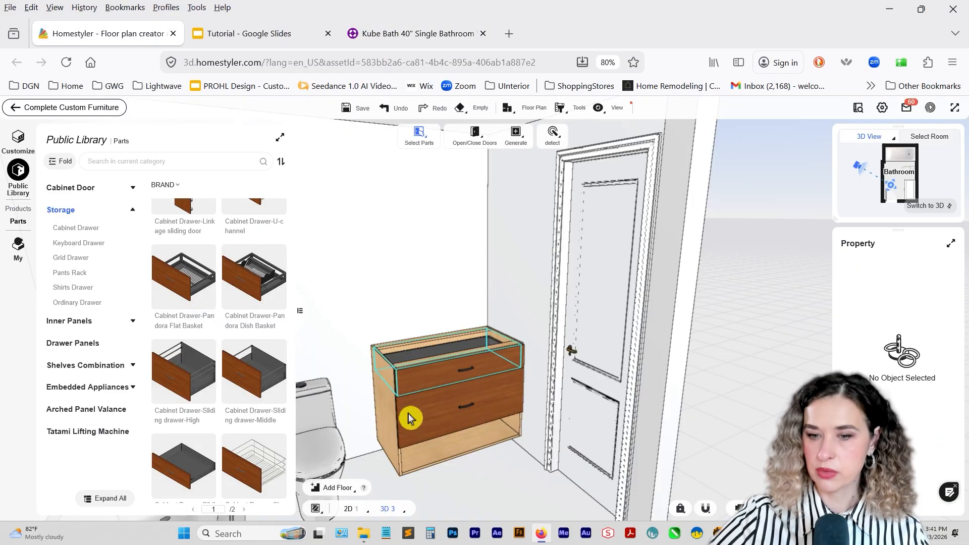
pyautogui.click(386, 418)
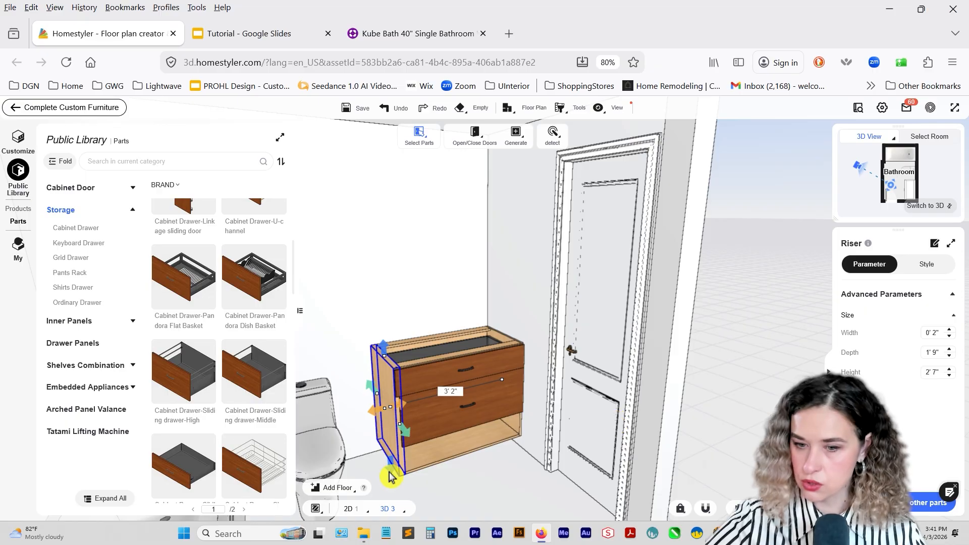
pyautogui.moveTo(390, 469); pyautogui.dragTo(518, 430)
# Widen the cabinet's right side panel to 0' 3" and extend it downward to a height of 3' 1".
pyautogui.click(931, 331)
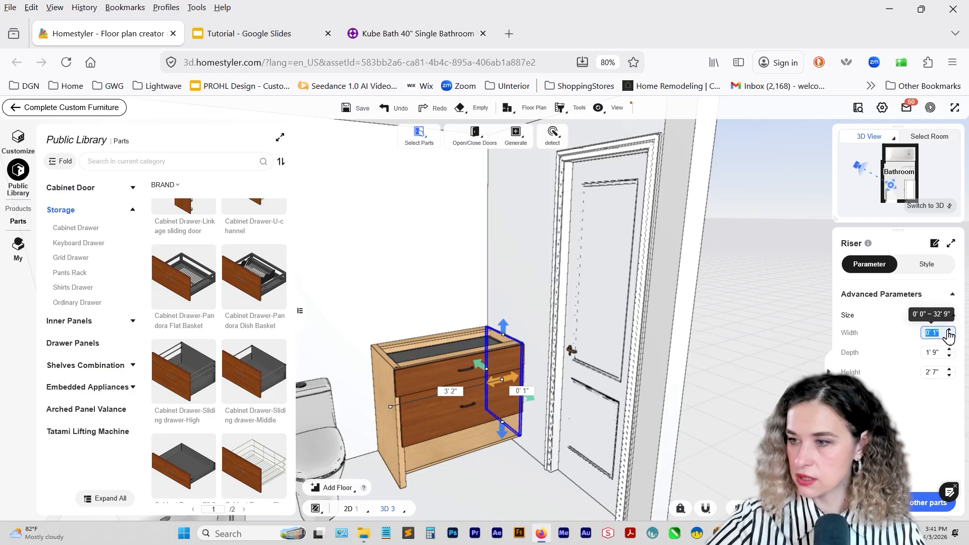
pyautogui.click(948, 330)
pyautogui.scroll(-2, 504, 423)
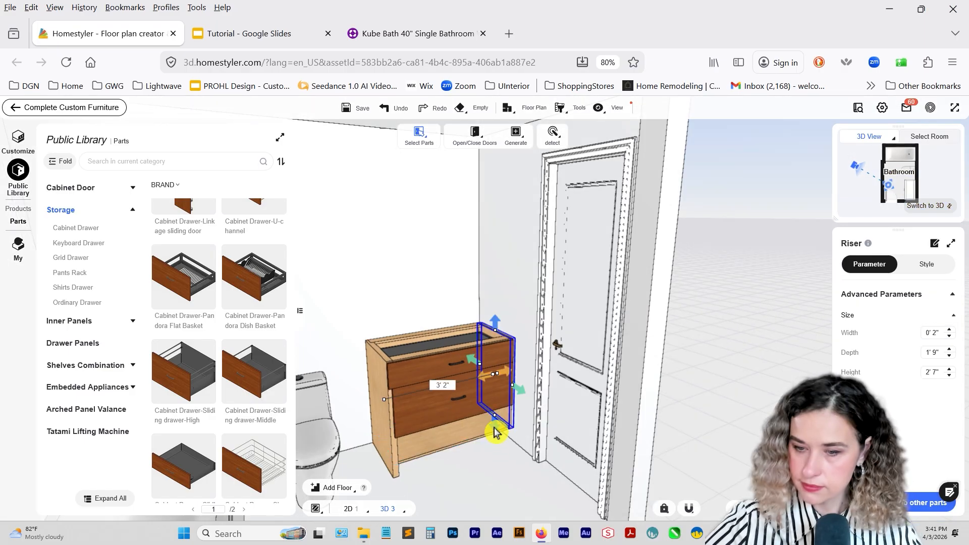
pyautogui.moveTo(495, 430); pyautogui.dragTo(497, 453)
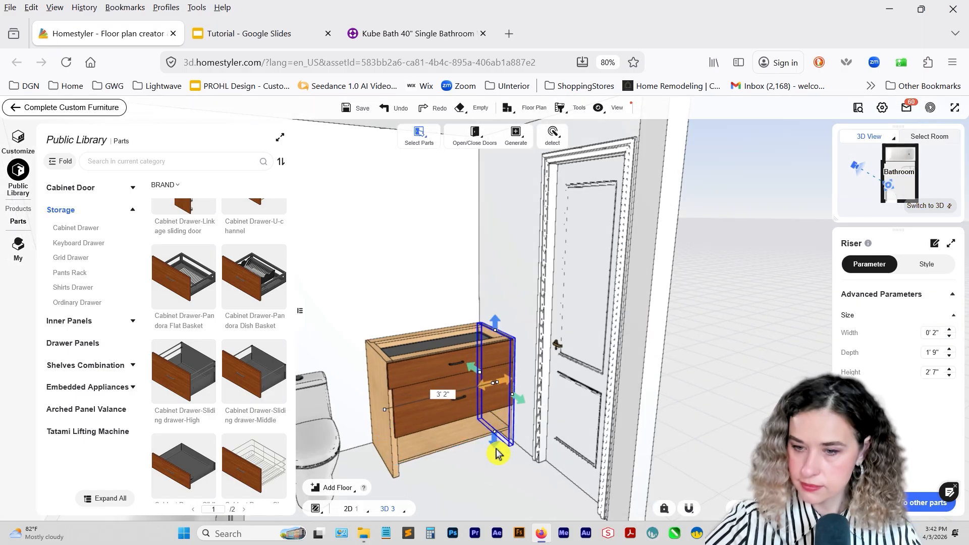
pyautogui.doubleClick(504, 420)
pyautogui.moveTo(483, 385); pyautogui.dragTo(480, 388)
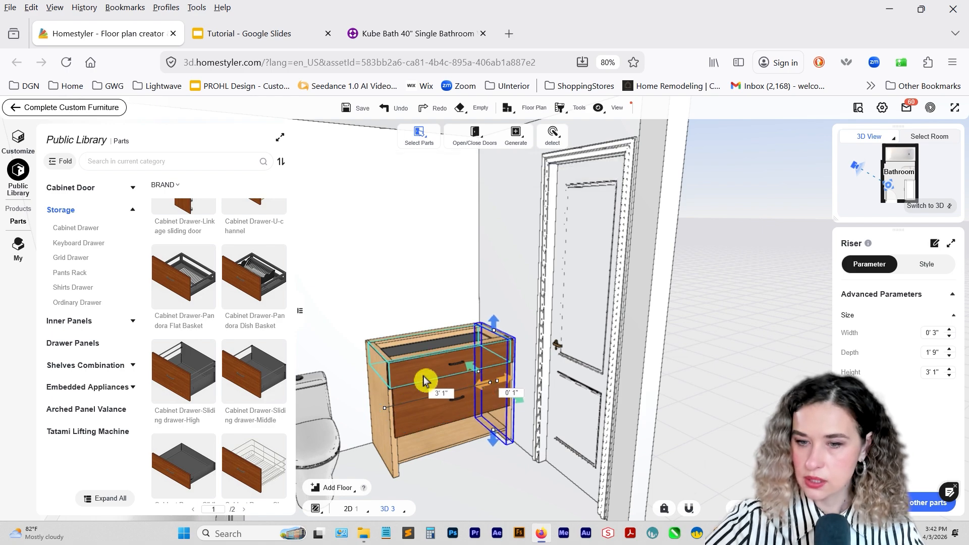
# Narrow the upper drawer from both sides to fit between the thickened side panels.
pyautogui.click(404, 381)
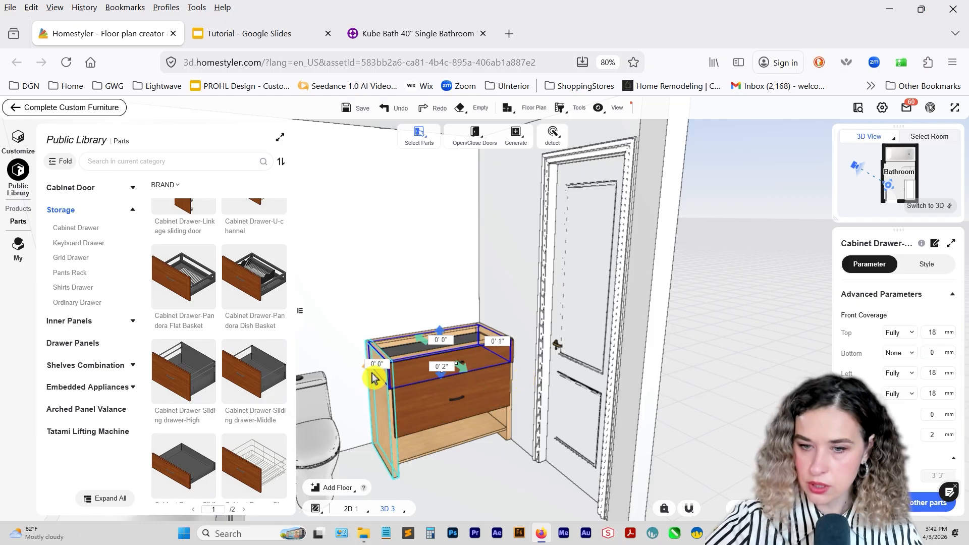
pyautogui.moveTo(376, 378); pyautogui.dragTo(357, 387)
pyautogui.scroll(1, 360, 324)
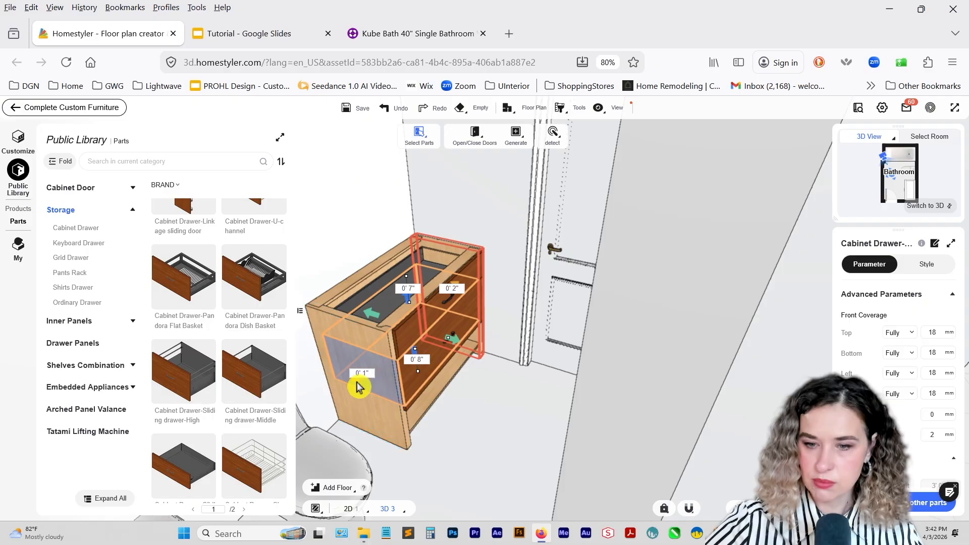
pyautogui.click(360, 386)
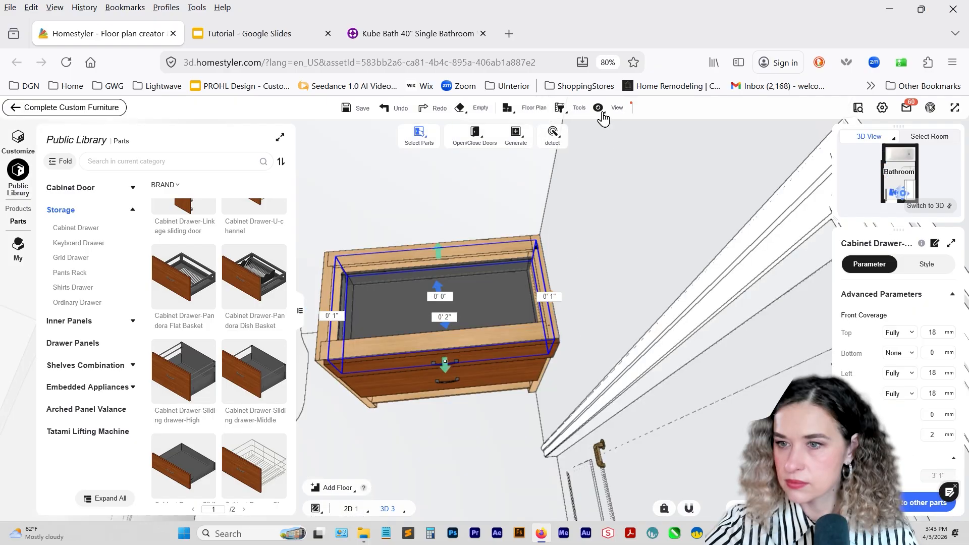
pyautogui.click(599, 108)
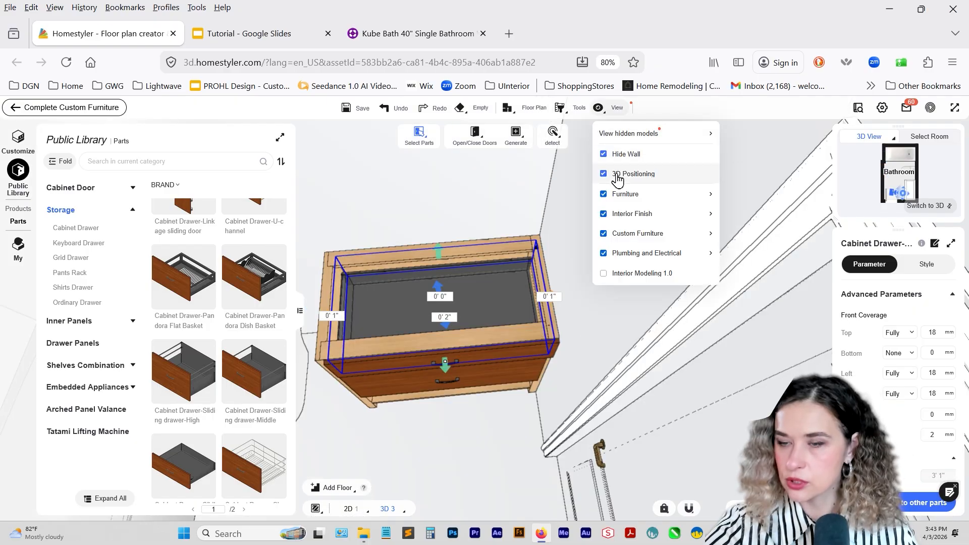
pyautogui.moveTo(554, 296); pyautogui.dragTo(545, 297)
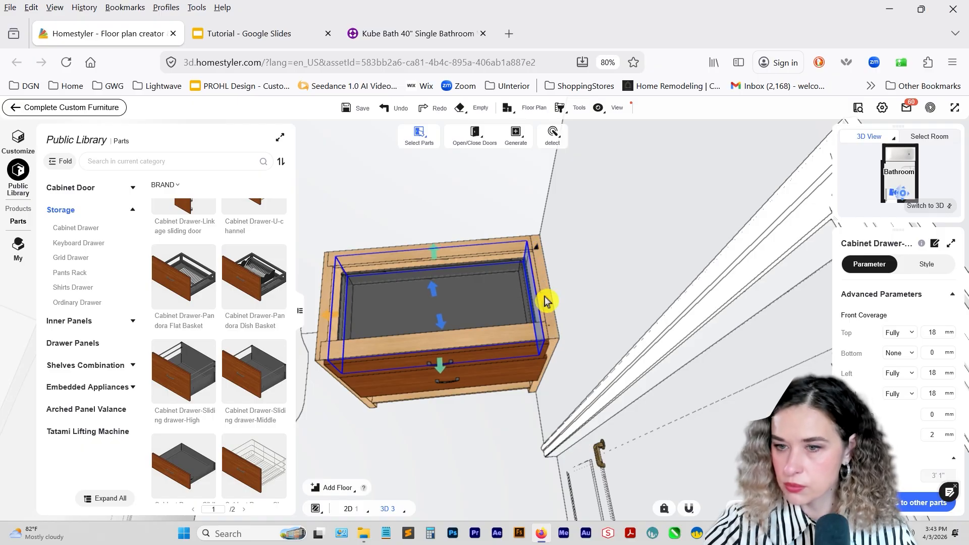
# Set the height of the flat board at the bottom of the cabinet to 0' 2".
pyautogui.moveTo(469, 455); pyautogui.dragTo(458, 407)
pyautogui.click(481, 412)
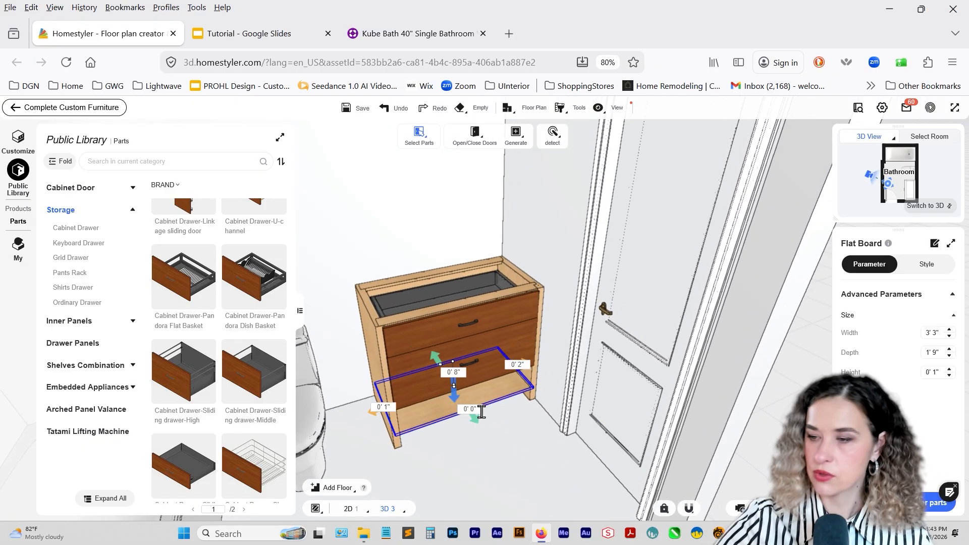
pyautogui.click(950, 370)
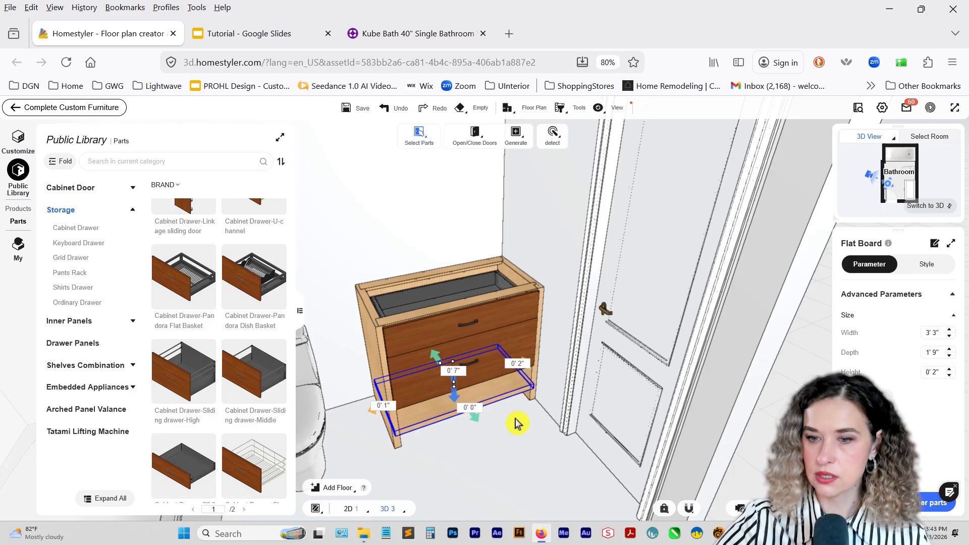
# Replace the upper drawer's handle first with Double hole handle-4 and finally with HS2 silver flat.
pyautogui.moveTo(518, 423); pyautogui.dragTo(526, 390, button='right')
pyautogui.click(512, 286)
pyautogui.click(925, 266)
pyautogui.scroll(-5, 933, 353)
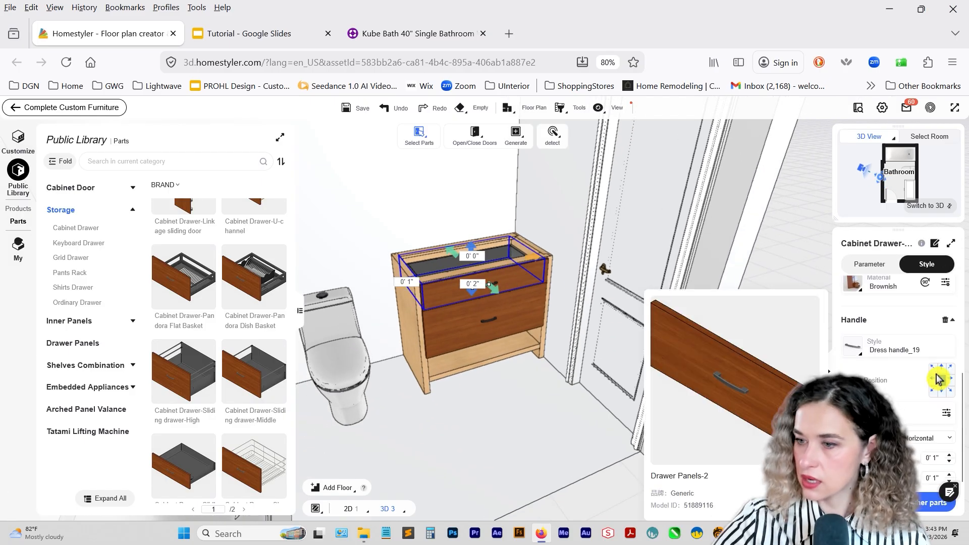
pyautogui.click(854, 353)
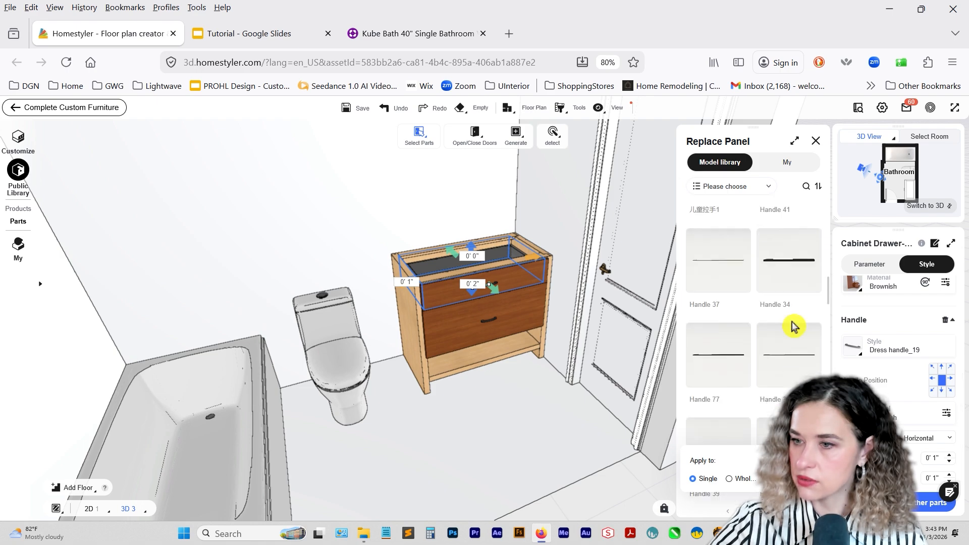
pyautogui.scroll(-3, 769, 337)
pyautogui.scroll(-5, 760, 328)
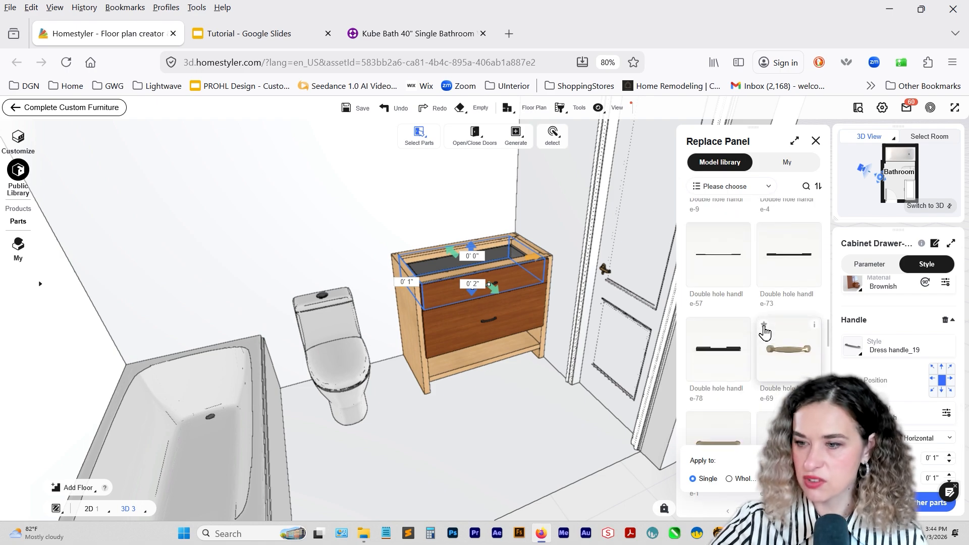
pyautogui.scroll(1, 765, 331)
pyautogui.click(779, 238)
pyautogui.scroll(-5, 782, 305)
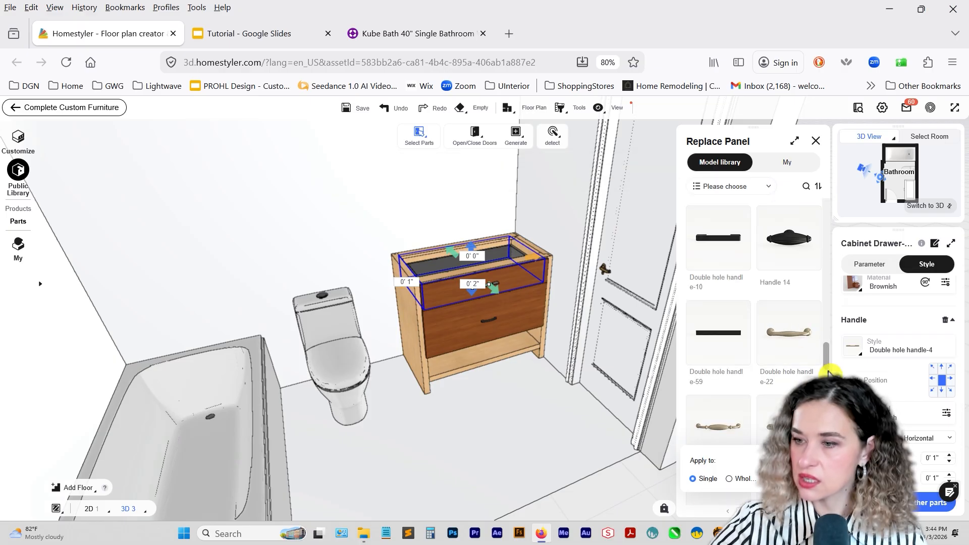
pyautogui.moveTo(828, 361); pyautogui.dragTo(830, 208)
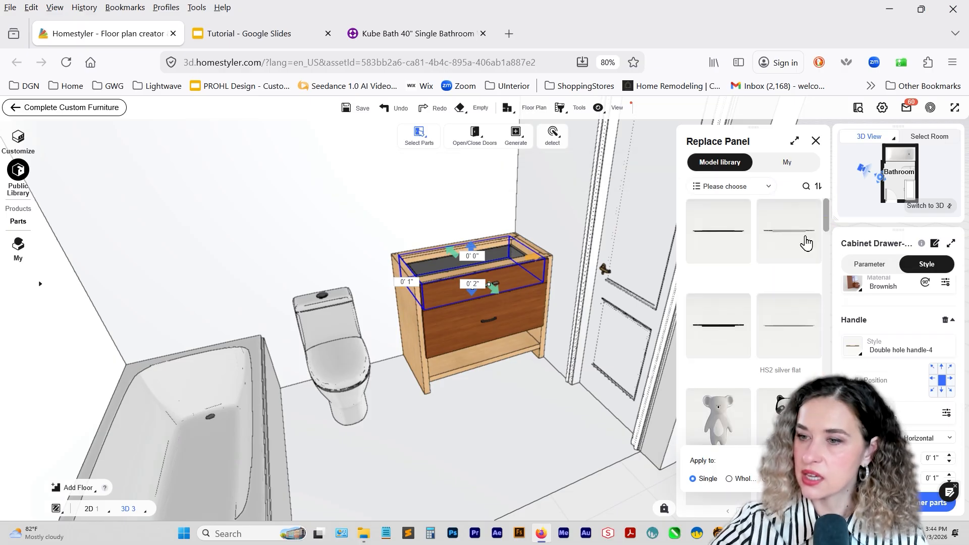
pyautogui.click(787, 339)
# Set the upper drawer's handle position to the bottom center of its front.
pyautogui.moveTo(857, 352)
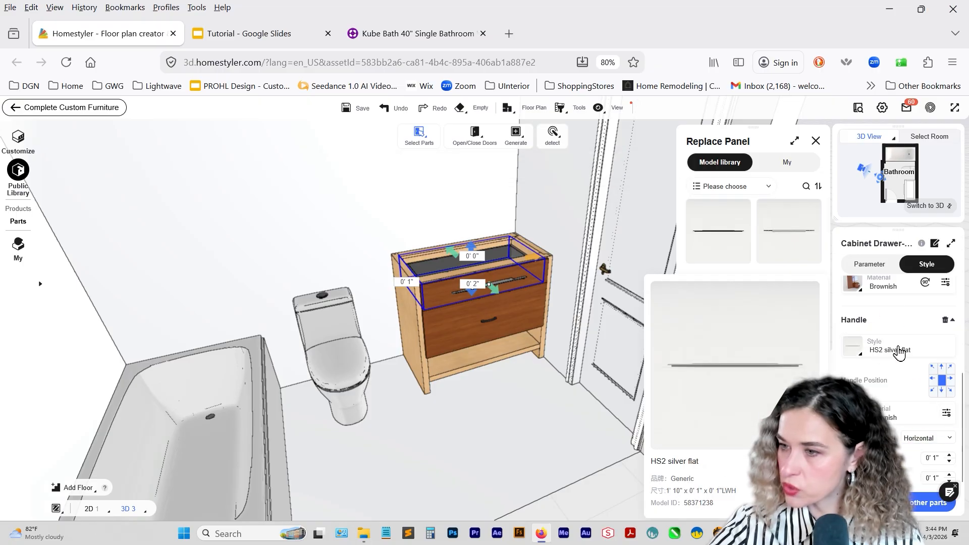
pyautogui.scroll(3, 900, 361)
pyautogui.scroll(-3, 919, 379)
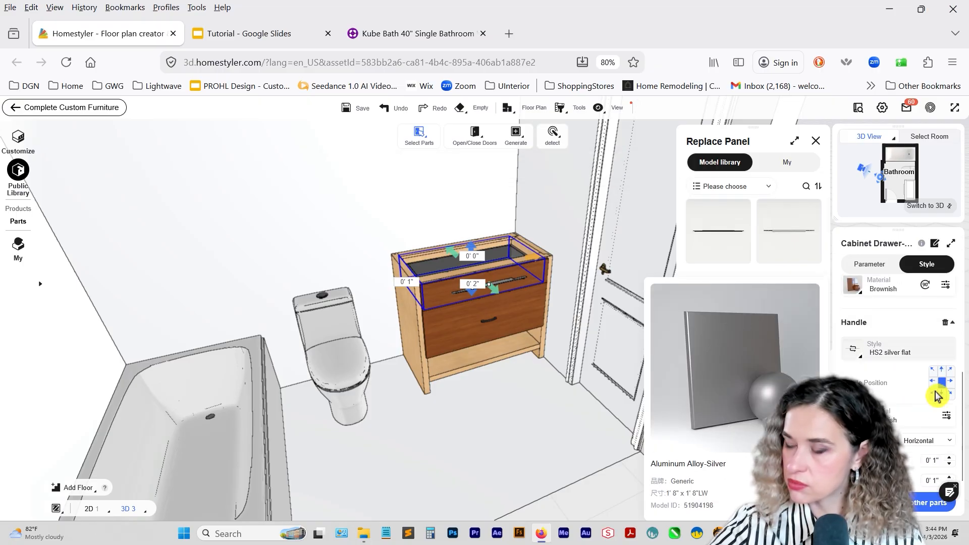
# Copy the upper drawer's handle style and material to the lower drawer with the Style and Material Brush.
pyautogui.click(525, 313)
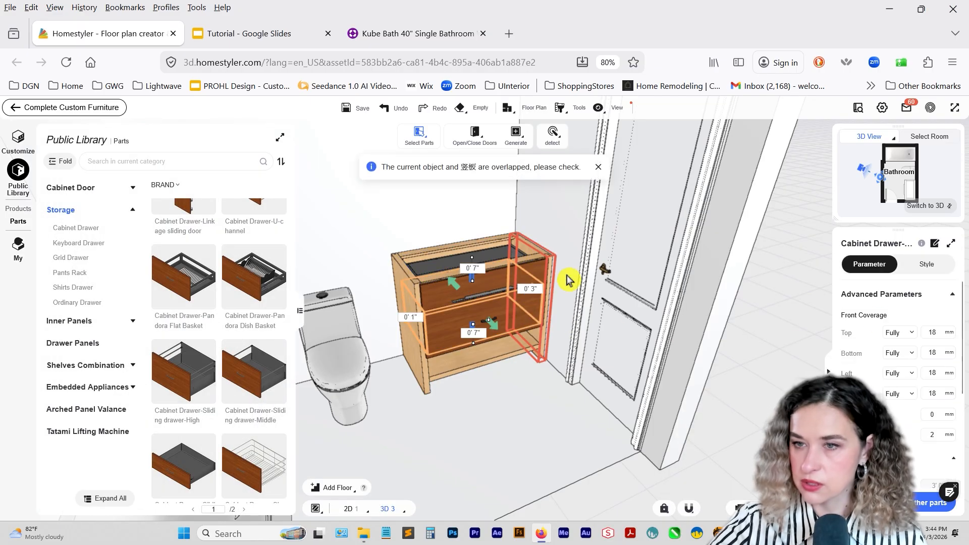
pyautogui.click(569, 114)
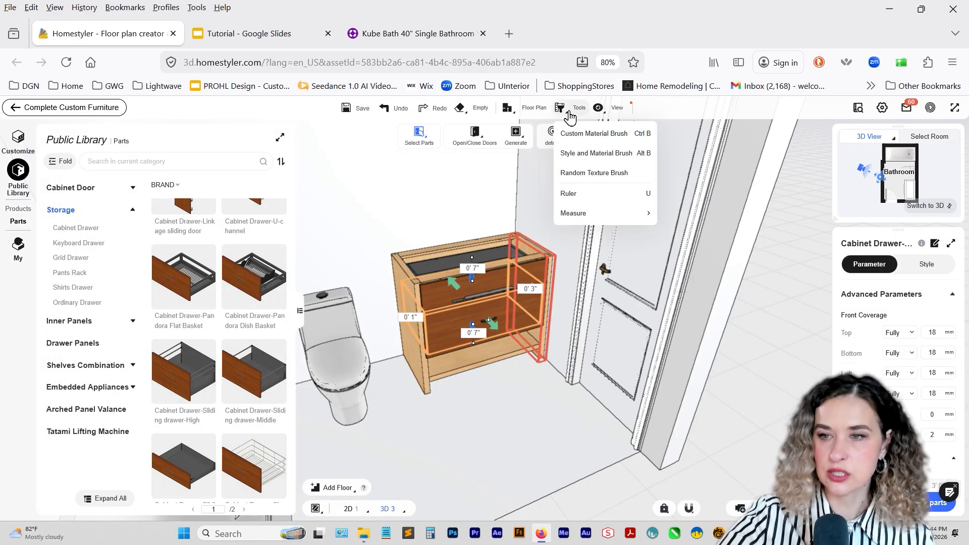
pyautogui.click(565, 114)
pyautogui.click(563, 113)
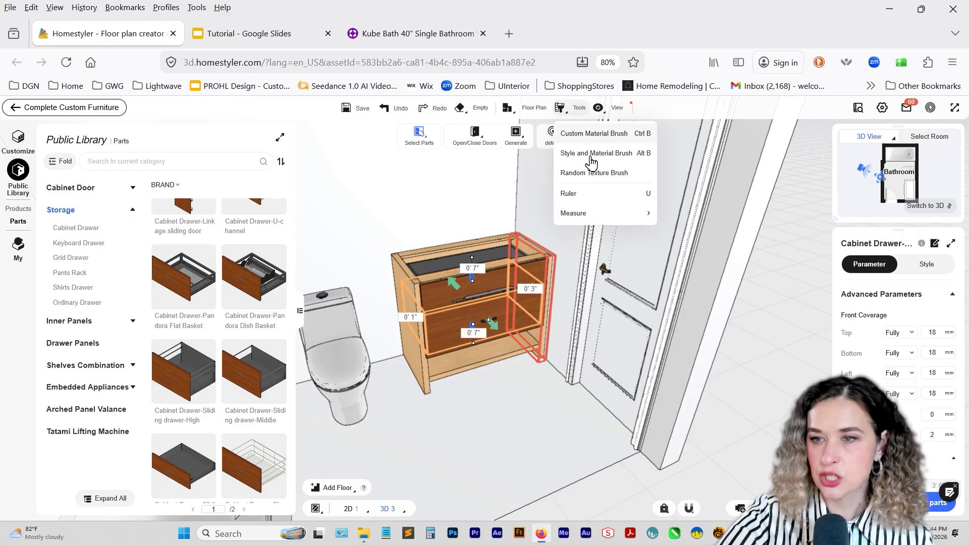
pyautogui.click(591, 155)
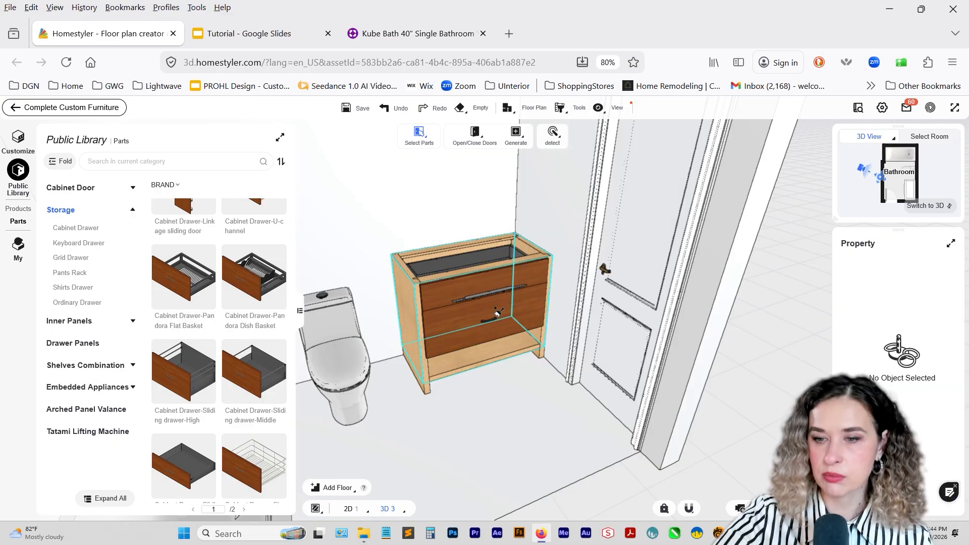
pyautogui.click(502, 328)
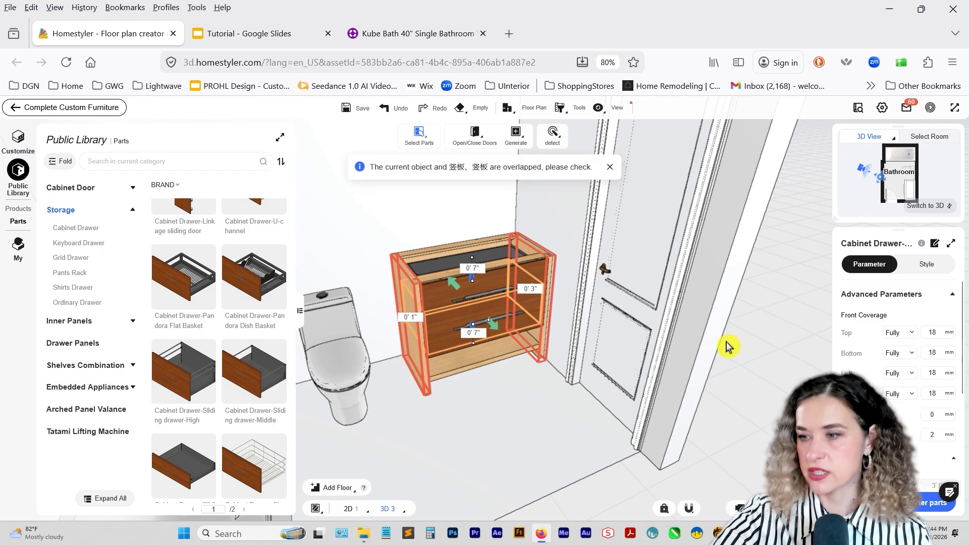
# Set the lower drawer's handle position to the top center of its front.
pyautogui.scroll(-3, 945, 386)
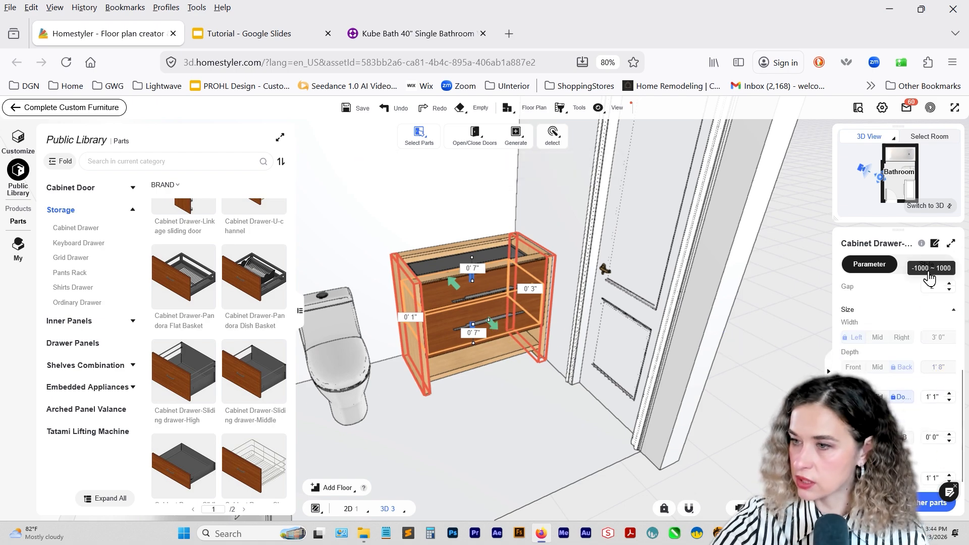
pyautogui.click(927, 264)
pyautogui.click(942, 378)
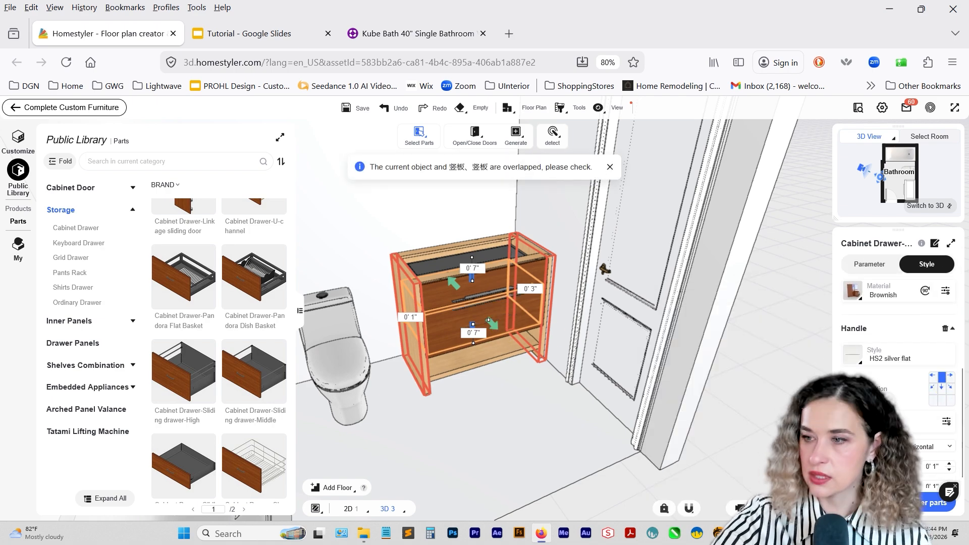
# Look for a replacement material for the lower drawer's front in the model library, filtering by teal.
pyautogui.click(853, 291)
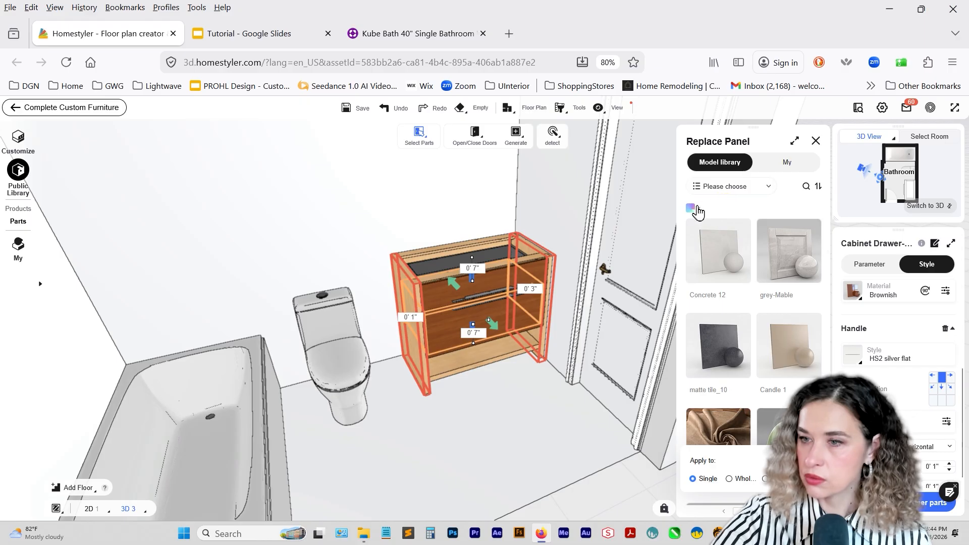
pyautogui.click(695, 209)
pyautogui.click(739, 187)
pyautogui.click(737, 187)
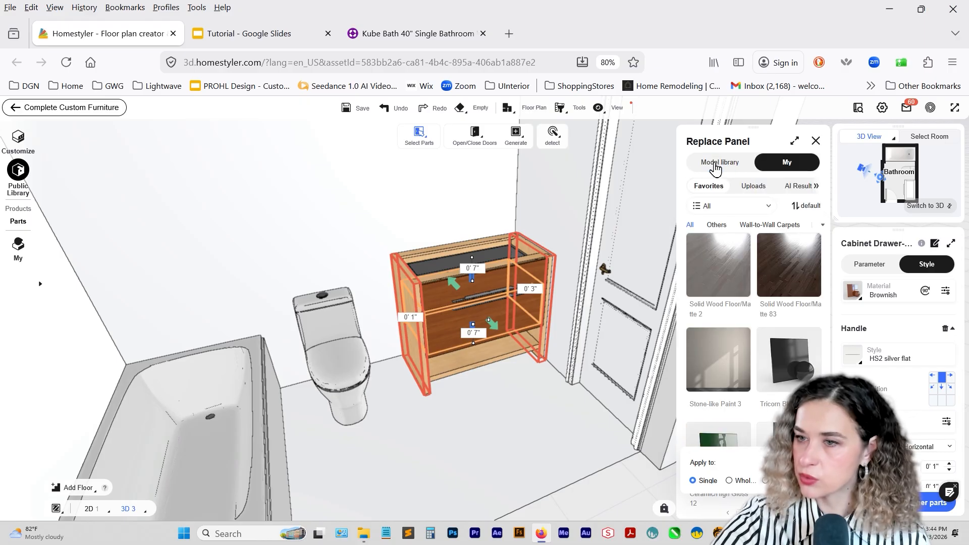
pyautogui.click(698, 209)
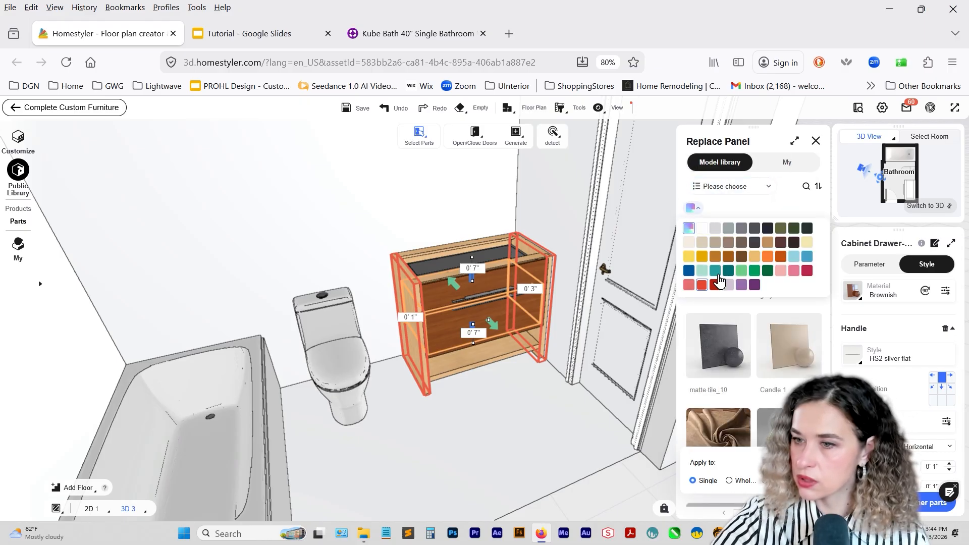
pyautogui.click(718, 274)
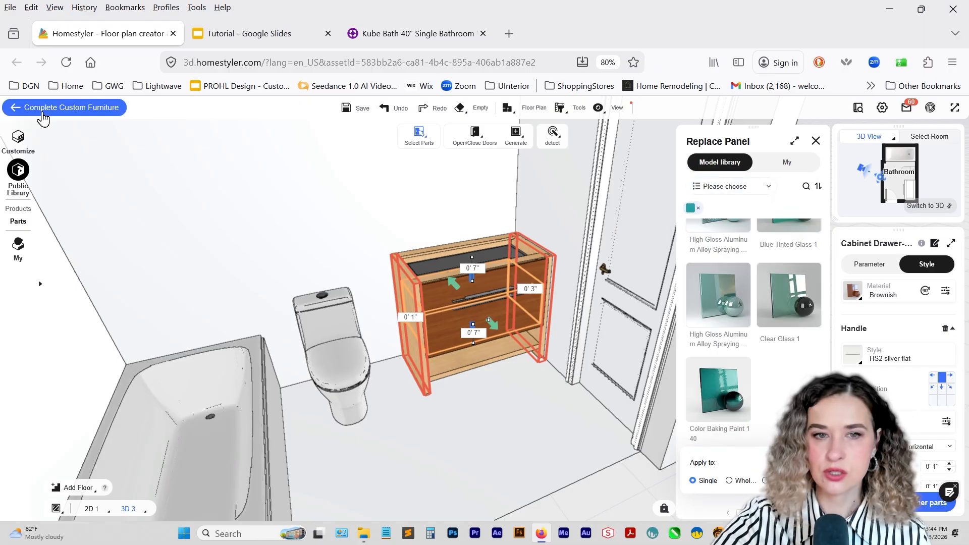
# Complete the custom furniture and show all hidden items in the bathroom.
pyautogui.click(42, 113)
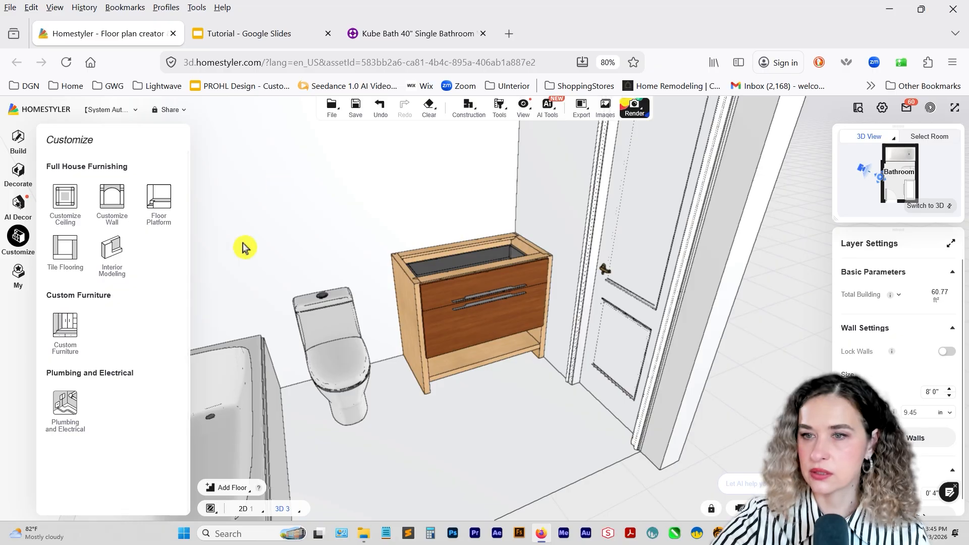
pyautogui.moveTo(523, 109)
pyautogui.moveTo(547, 138)
pyautogui.moveTo(699, 160)
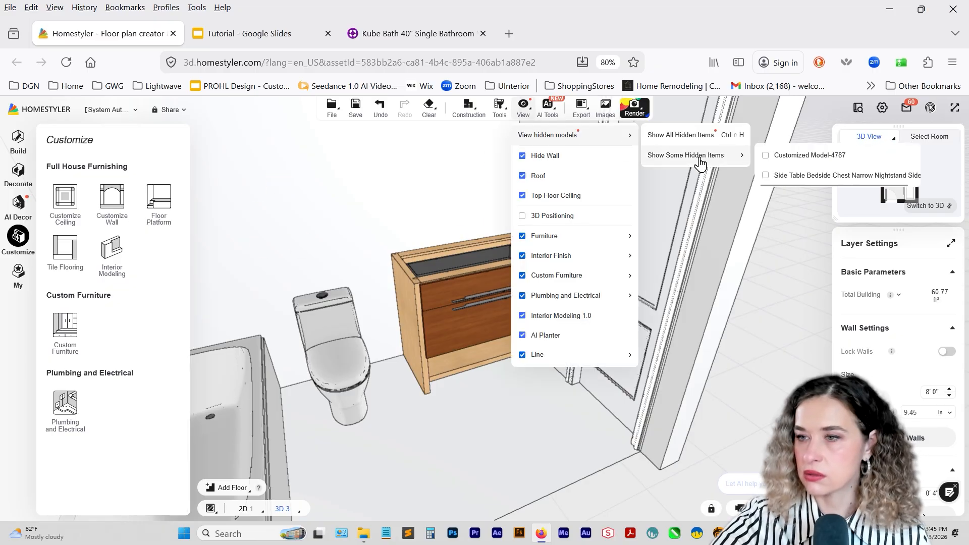
pyautogui.click(693, 137)
# Copy the wall shelf's teal material onto both drawer fronts of the custom cabinet with the Material Brush.
pyautogui.moveTo(503, 115)
pyautogui.click(506, 135)
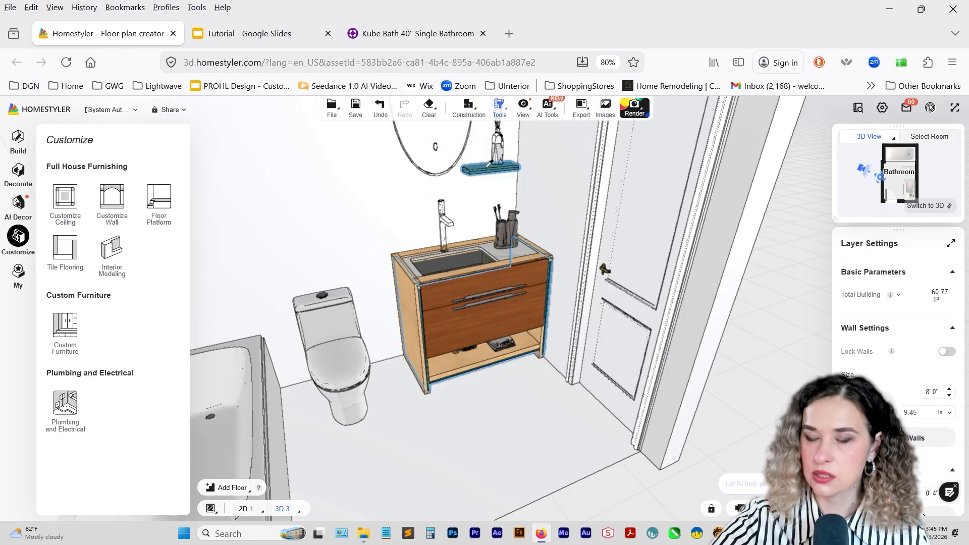
pyautogui.click(511, 137)
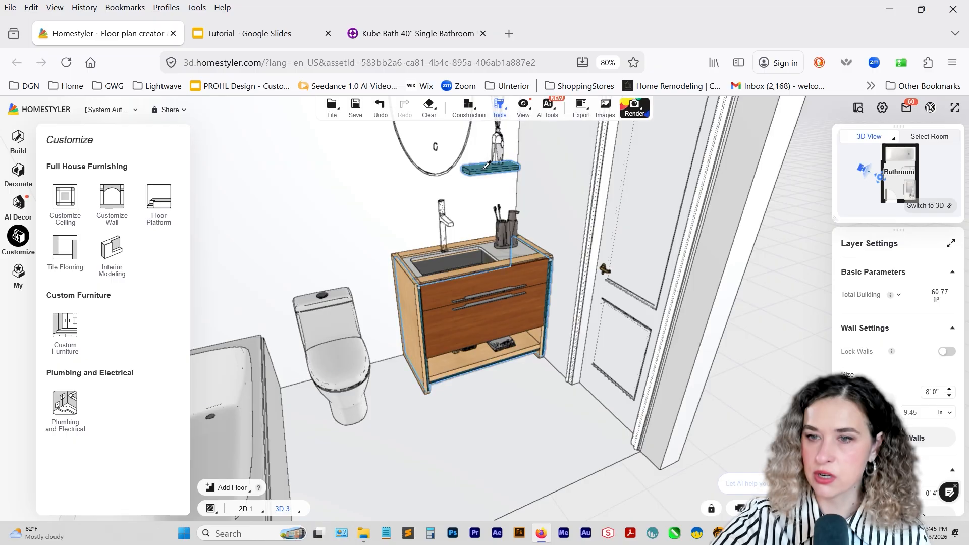
pyautogui.click(487, 164)
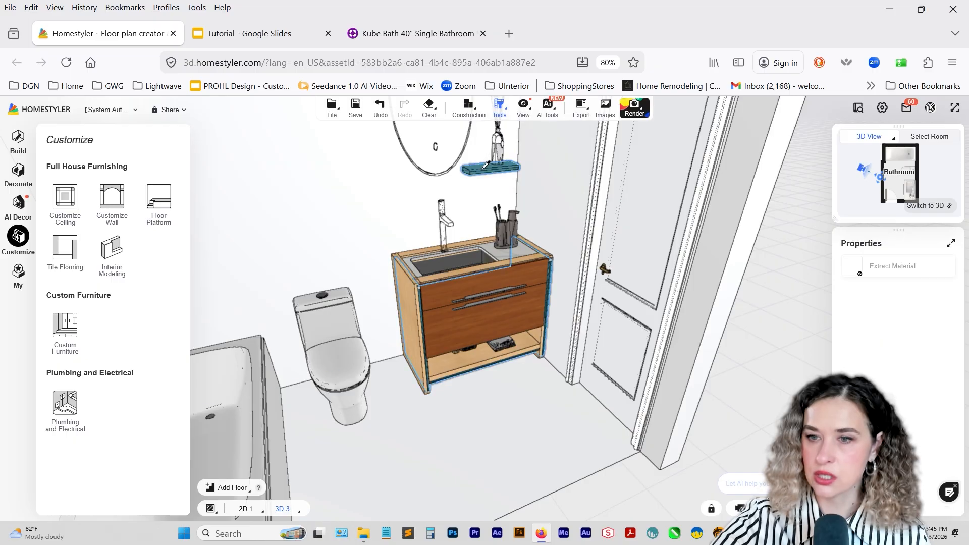
pyautogui.click(442, 298)
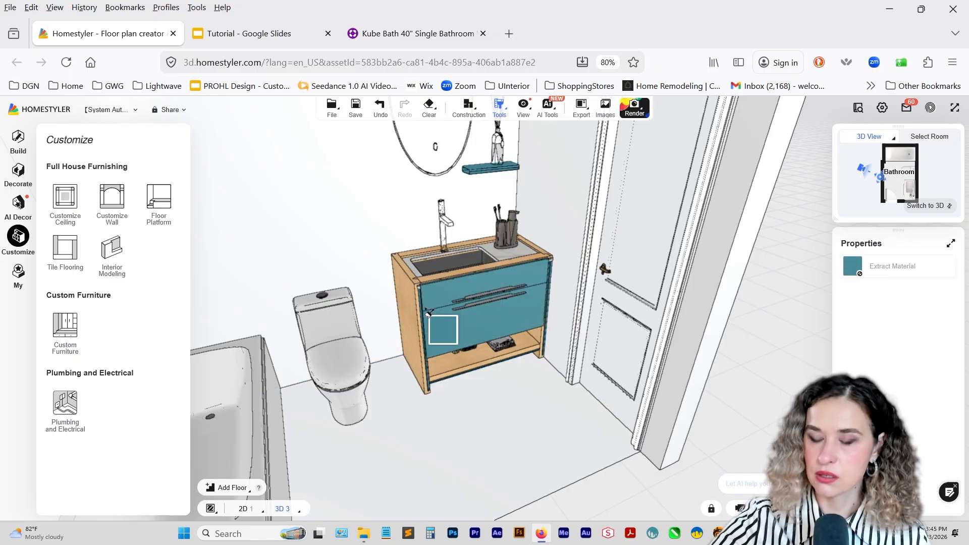
pyautogui.press('Escape')
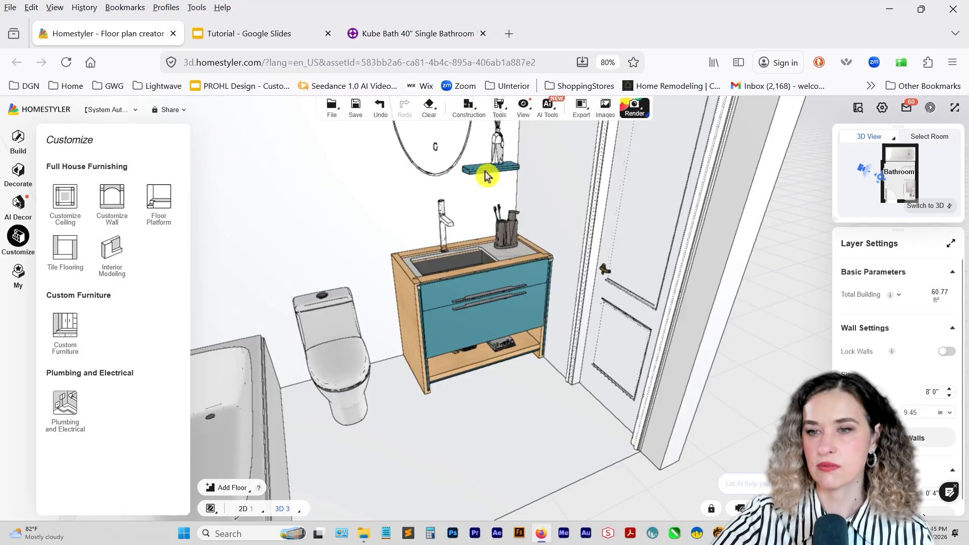
# Hide the reference vanity set and open the custom drawer base cabinet for editing.
pyautogui.click(485, 175)
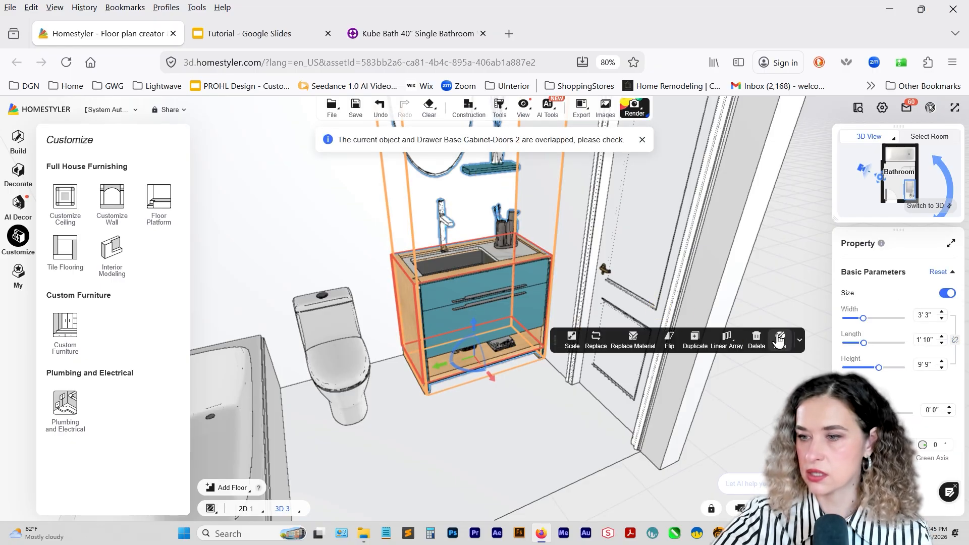
pyautogui.click(779, 339)
pyautogui.click(439, 298)
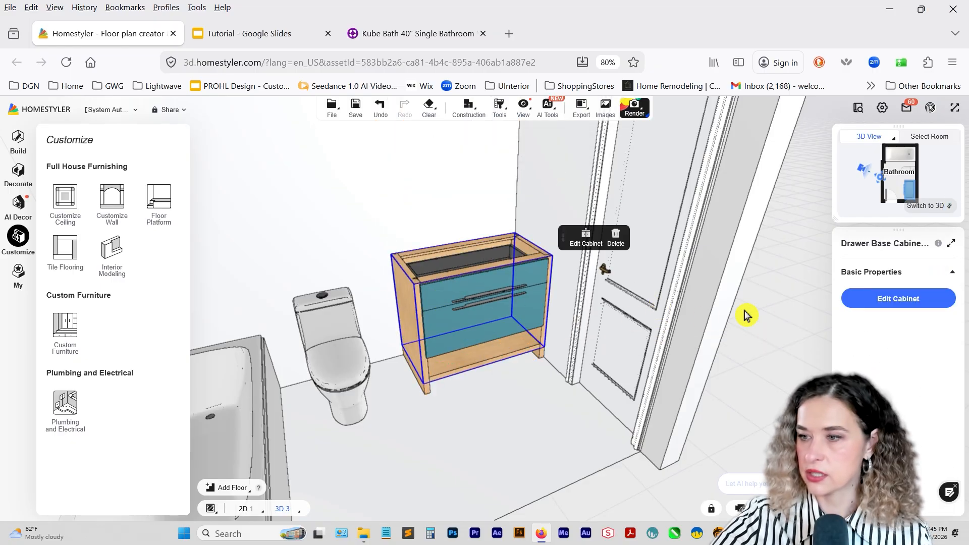
pyautogui.click(939, 298)
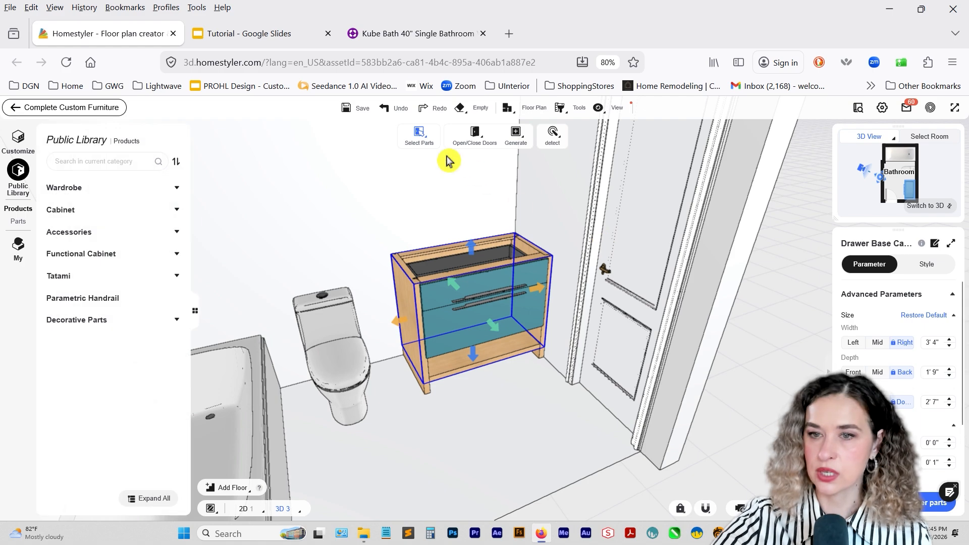
# Apply the drawer fronts' teal material to the cabinet's wooden body panels with the Material Brush, and complete the custom furniture.
pyautogui.moveTo(427, 142)
pyautogui.click(429, 182)
pyautogui.moveTo(570, 115)
pyautogui.click(575, 134)
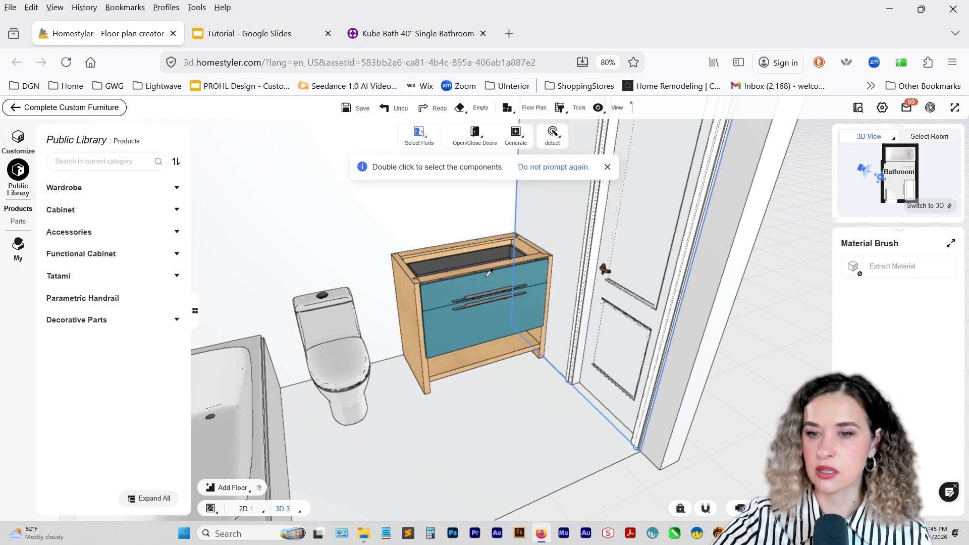
pyautogui.click(447, 285)
pyautogui.click(417, 291)
pyautogui.click(425, 279)
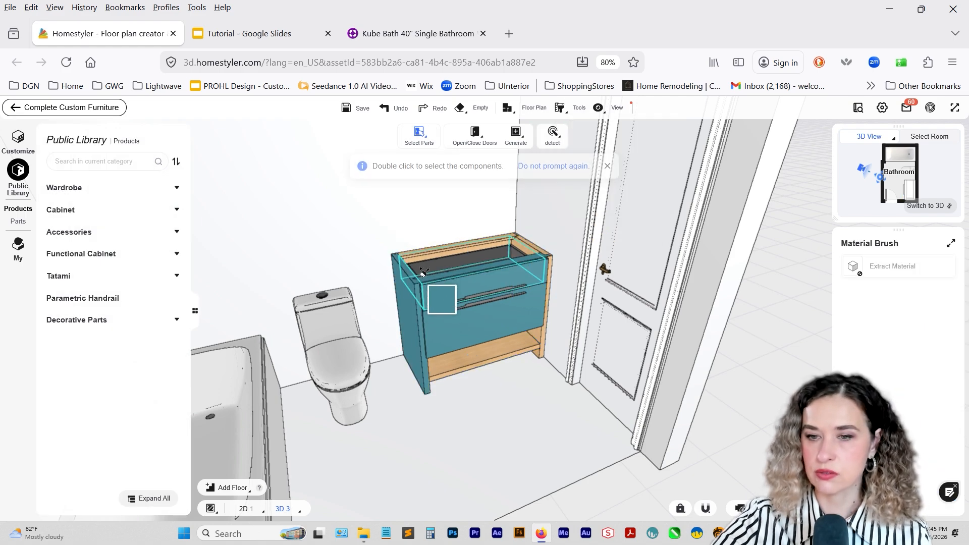
pyautogui.click(416, 253)
pyautogui.click(417, 256)
pyautogui.click(536, 352)
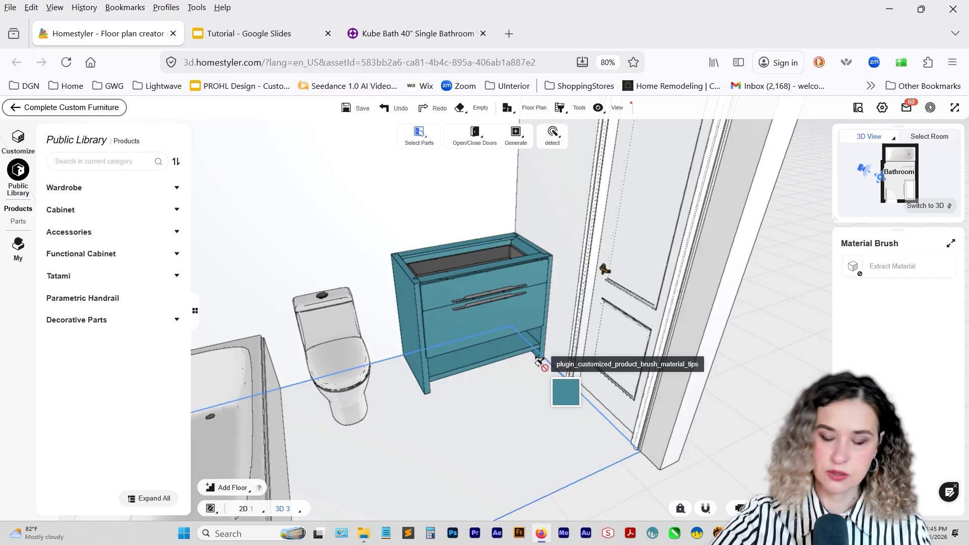
pyautogui.click(80, 113)
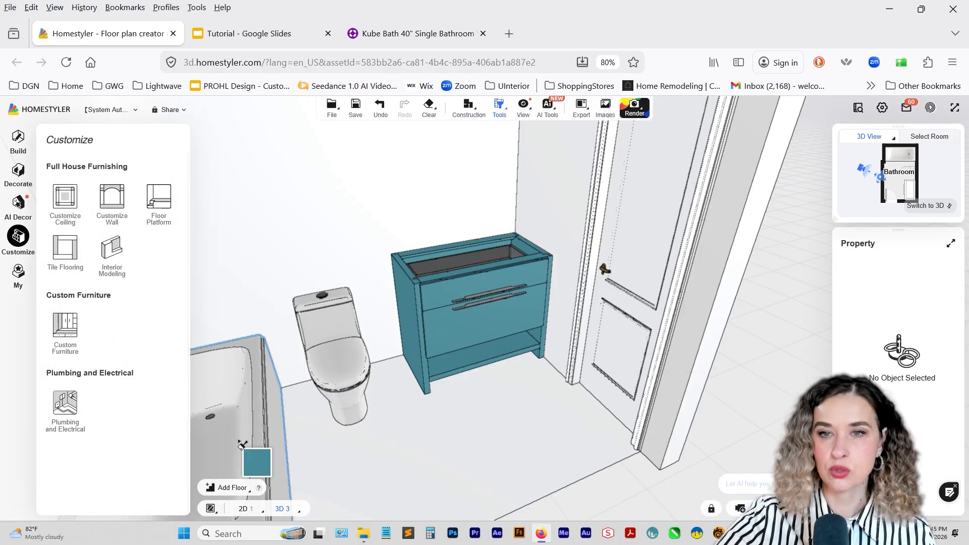
# Examine the sink and countertop in the enlarged Wayfair vanity photo, and return to Homestyler.
pyautogui.click(407, 36)
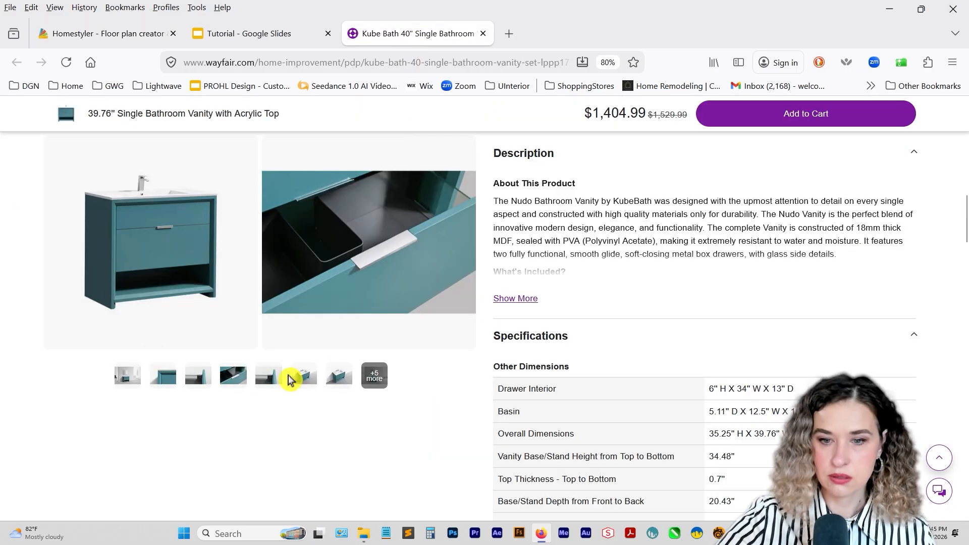
pyautogui.click(289, 378)
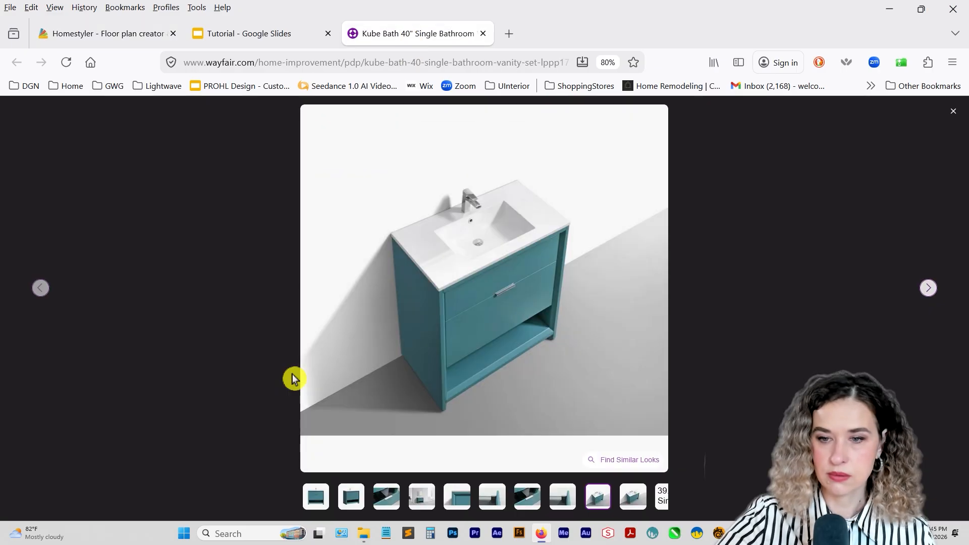
pyautogui.click(132, 35)
# Place the black sink 5547#-1 from the Bath favorites group on the floor in front of the cabinet.
pyautogui.click(19, 171)
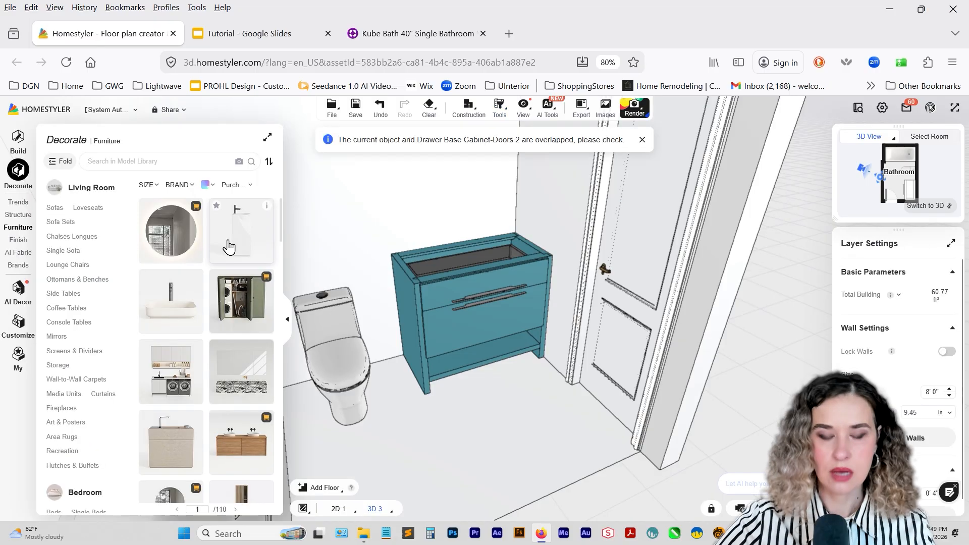
pyautogui.click(19, 360)
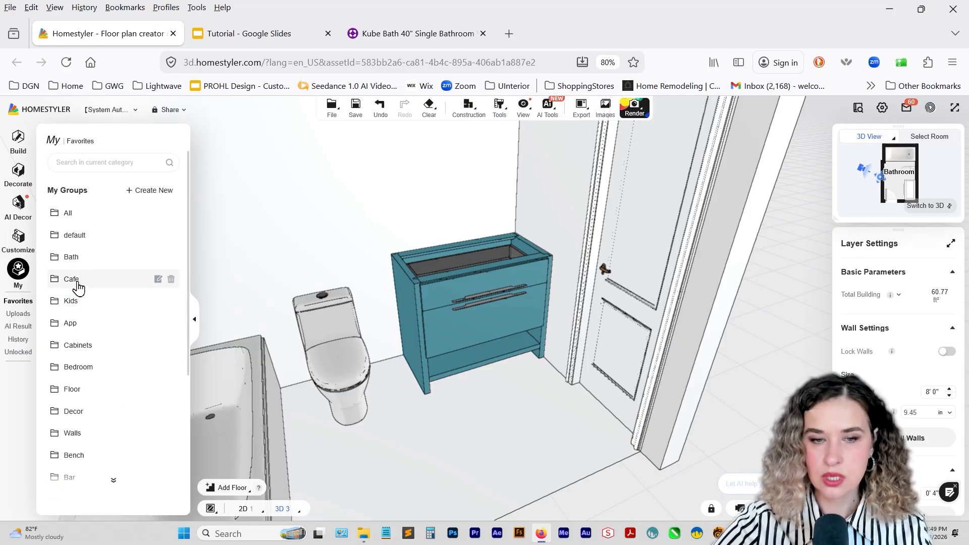
pyautogui.click(75, 258)
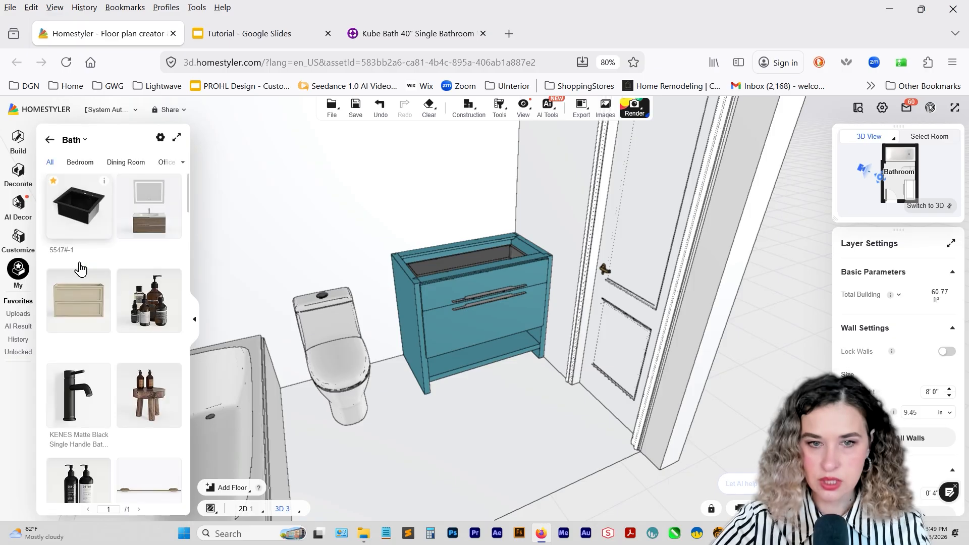
pyautogui.moveTo(88, 211); pyautogui.dragTo(429, 397)
pyautogui.click(473, 399)
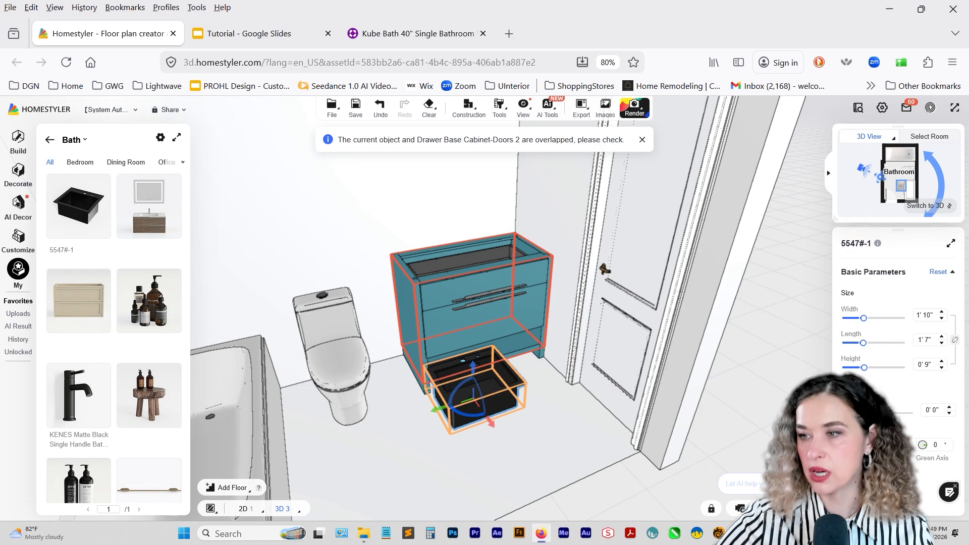
# Position the sink over the cabinet in plan view with a length of 1' 5", raised to 2' 4" above the floor.
pyautogui.click(945, 206)
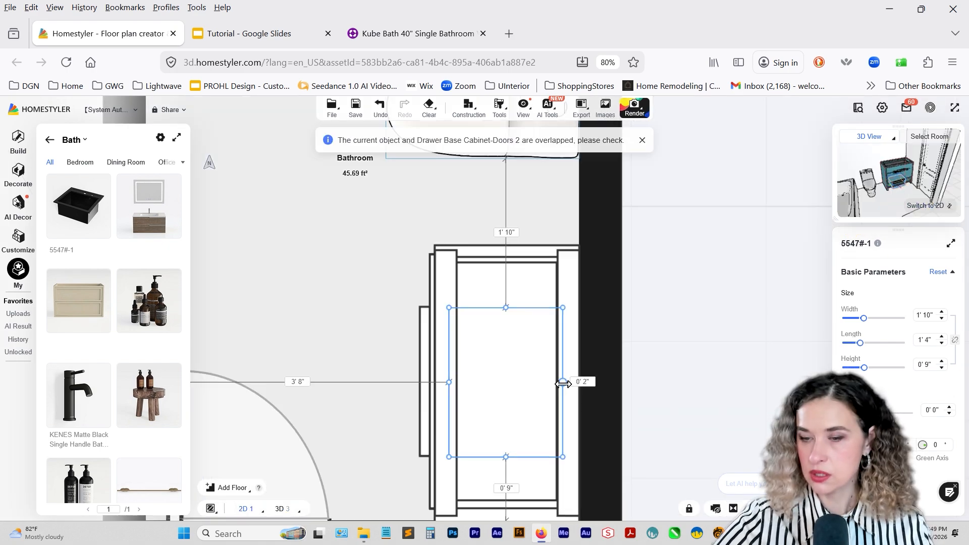
pyautogui.moveTo(565, 383); pyautogui.dragTo(564, 384)
pyautogui.click(939, 205)
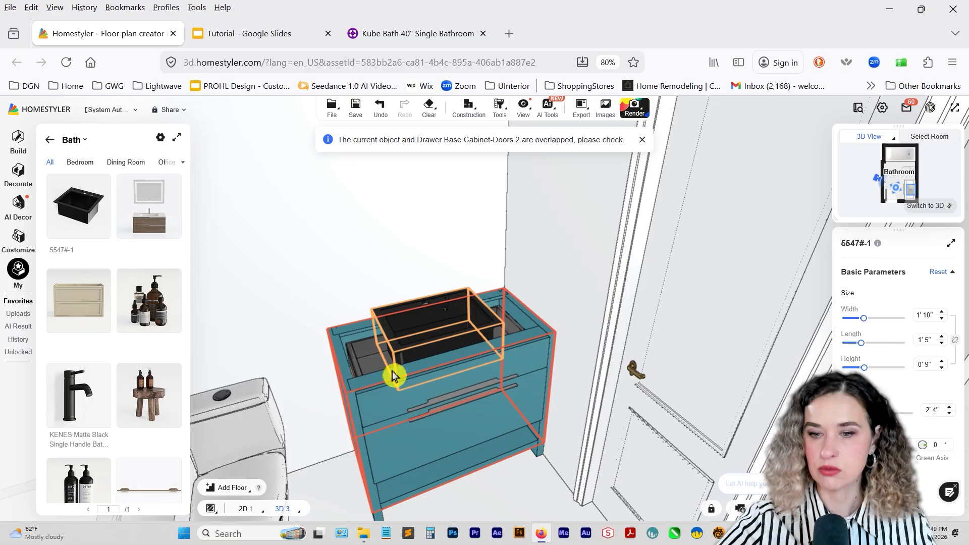
pyautogui.moveTo(395, 376); pyautogui.dragTo(427, 454, button='right')
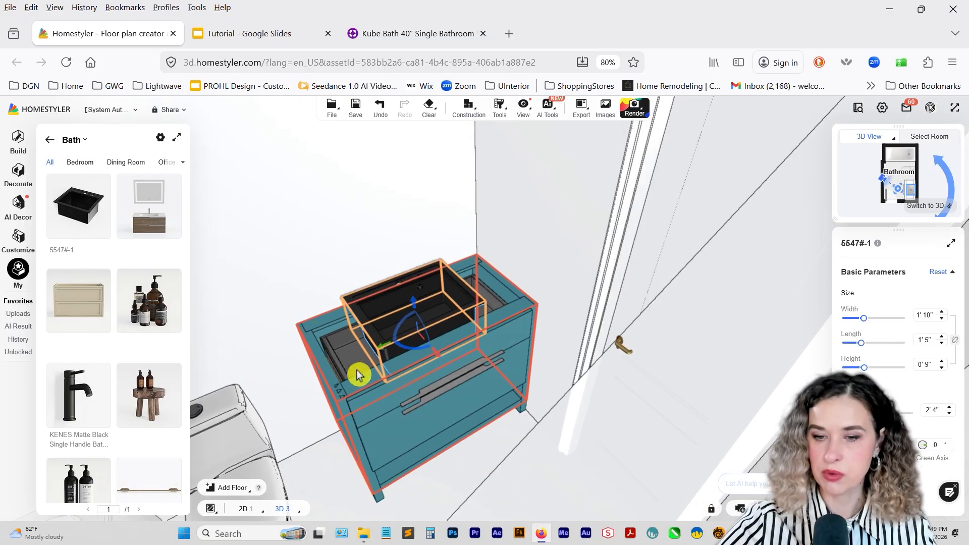
# Replace the black sink with the white sink 5547#-2 from the Kitchen Sink library, filtered by white.
pyautogui.click(380, 328)
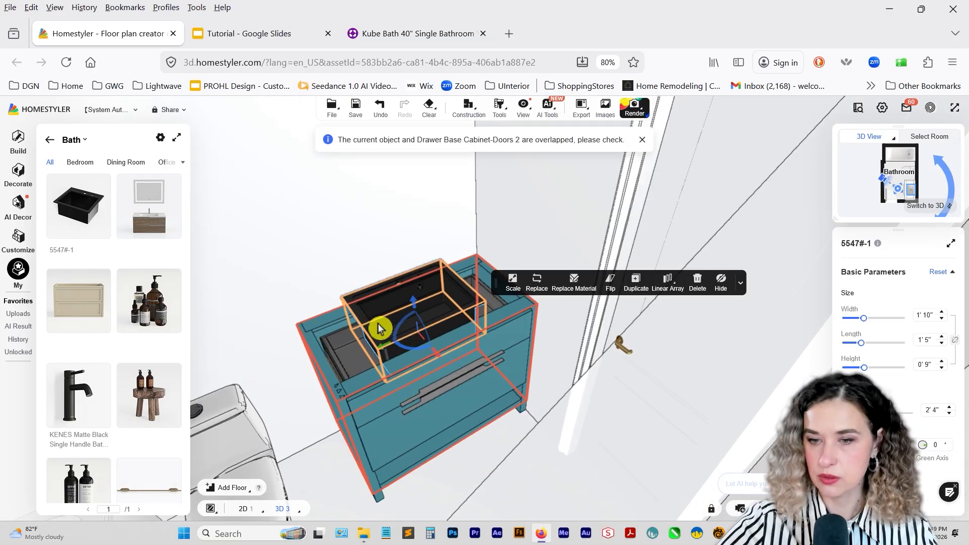
pyautogui.click(537, 295)
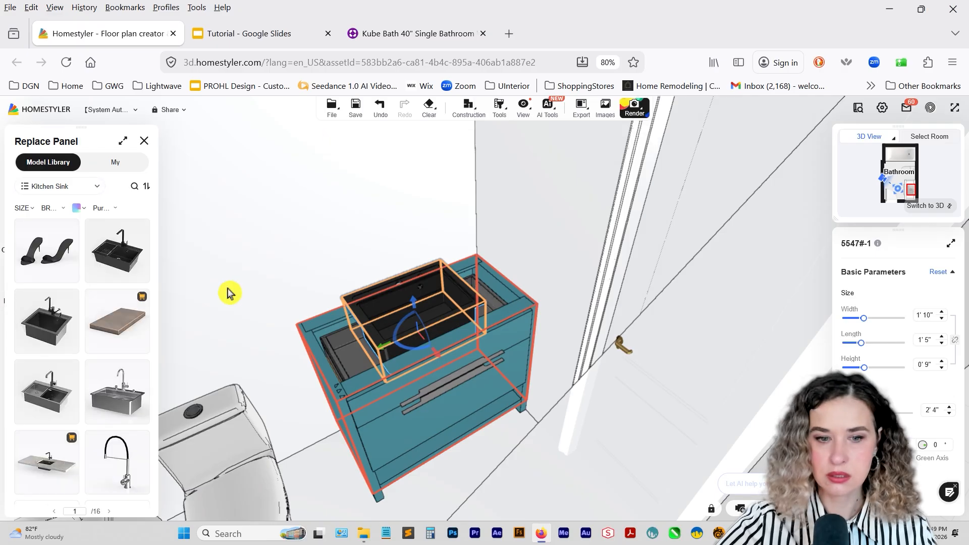
pyautogui.moveTo(82, 317); pyautogui.dragTo(373, 319)
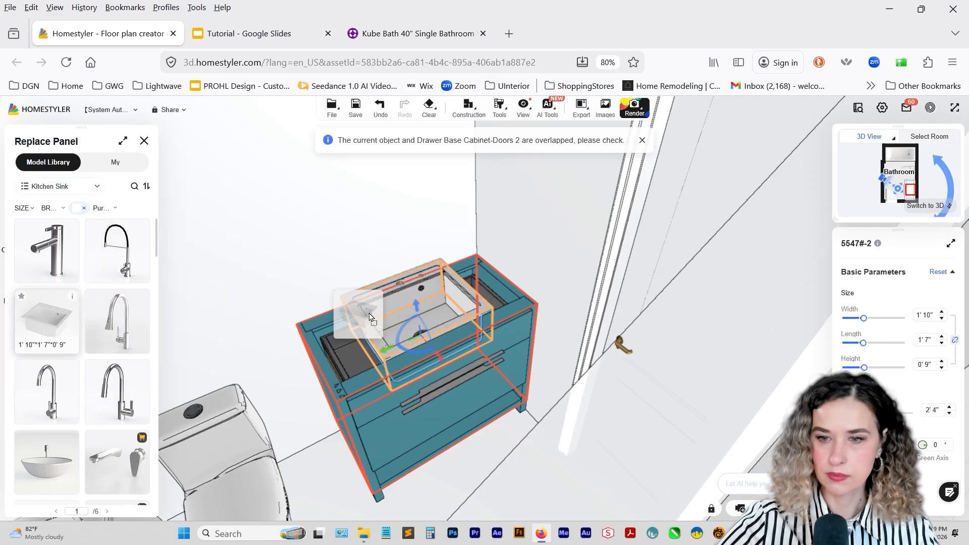
pyautogui.moveTo(450, 346); pyautogui.dragTo(472, 348, button='right')
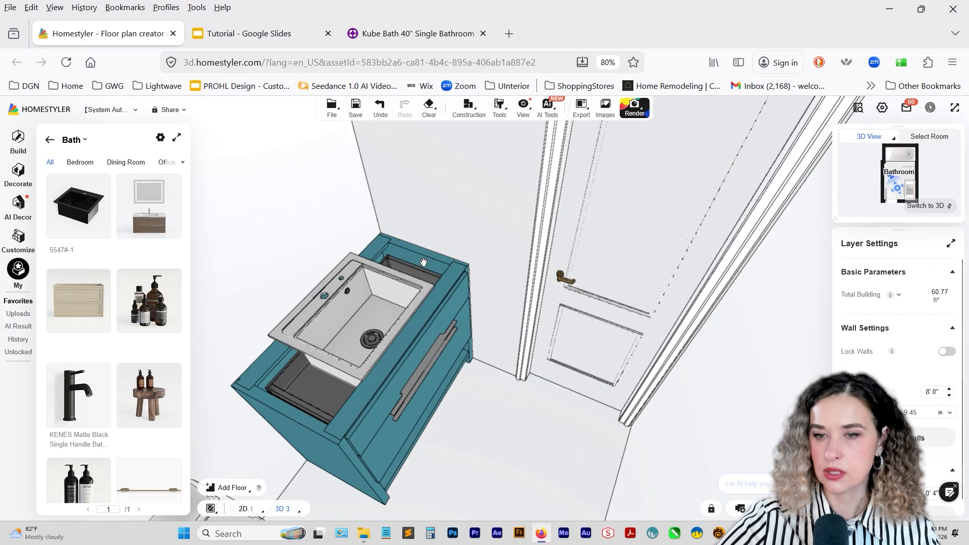
# Open the cabinet for editing and resize the white sink in plan view to 1' 9" wide and 1' 2" long.
pyautogui.click(423, 262)
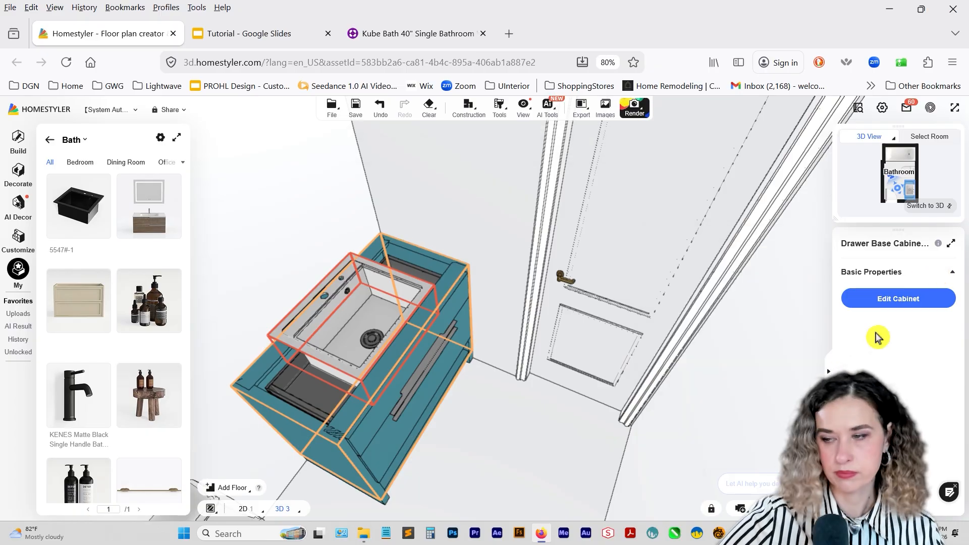
pyautogui.click(867, 301)
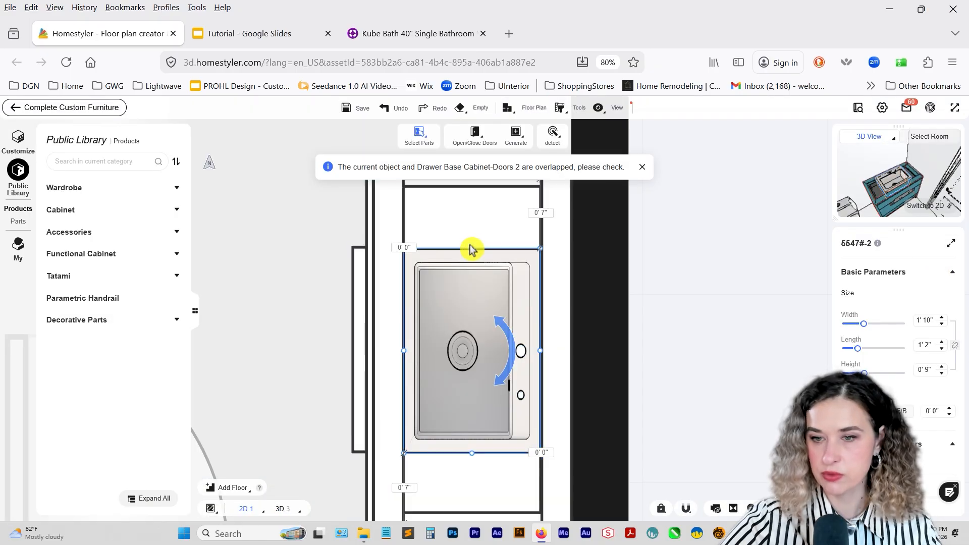
pyautogui.moveTo(471, 249); pyautogui.dragTo(471, 252)
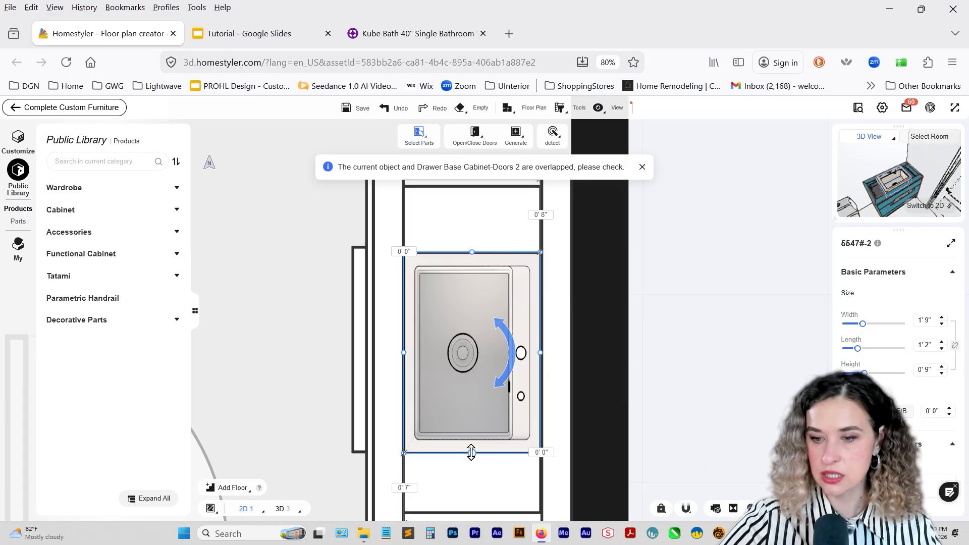
pyautogui.moveTo(471, 452); pyautogui.dragTo(471, 450)
# Generate a countertop for the cabinet with apron trim on and the backsplash turned off, and complete the countertop.
pyautogui.click(520, 222)
pyautogui.moveTo(515, 143)
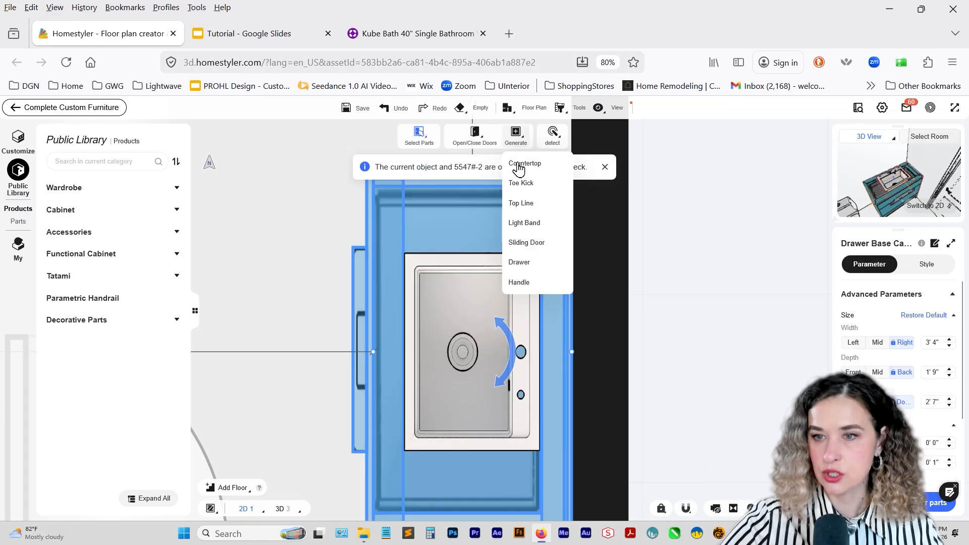
pyautogui.click(519, 164)
pyautogui.click(530, 358)
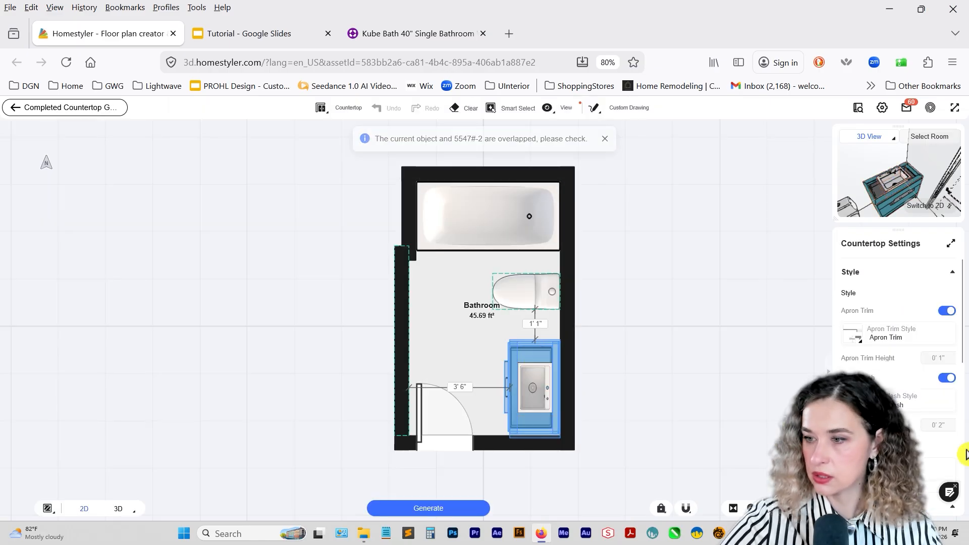
pyautogui.click(946, 380)
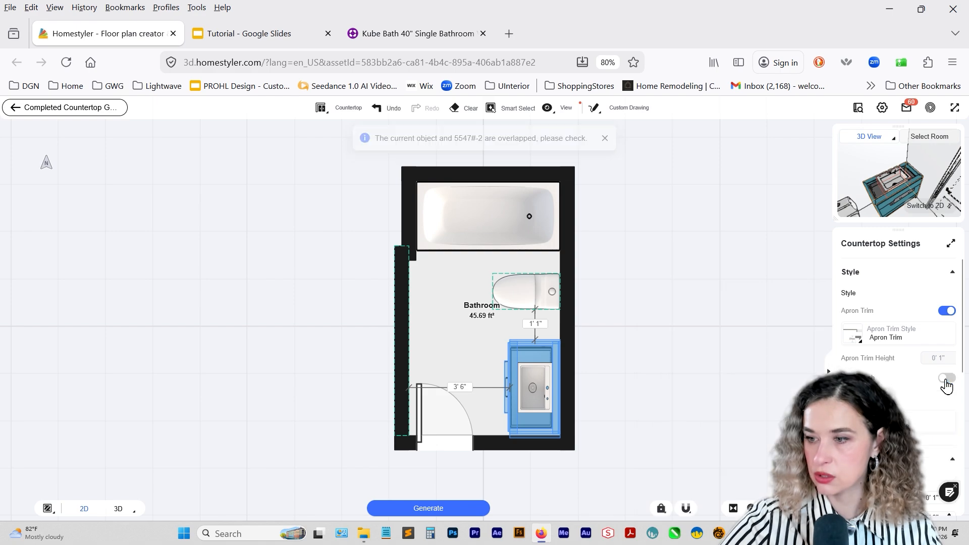
pyautogui.click(417, 502)
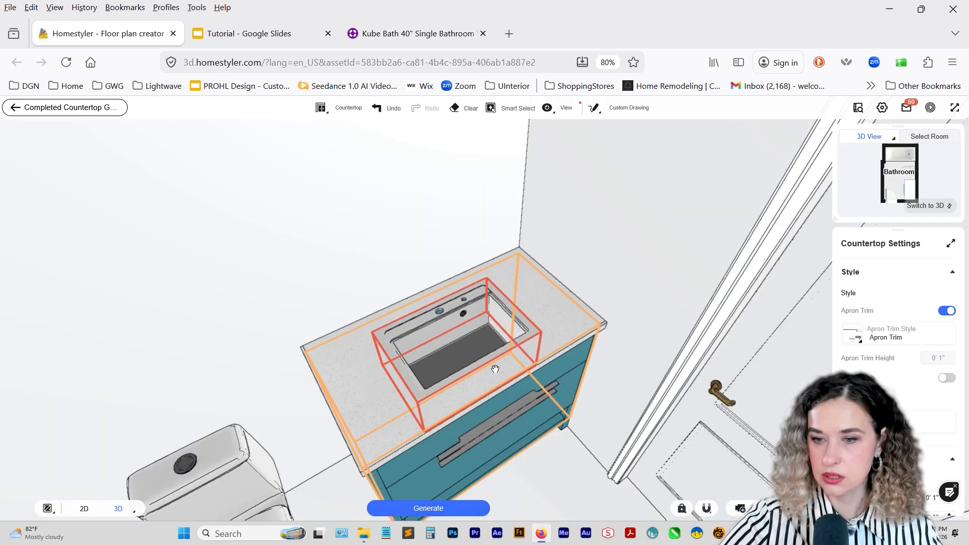
pyautogui.click(84, 118)
# Set the sink's height to 0' 7", complete the custom furniture and select the sink in the room.
pyautogui.click(424, 338)
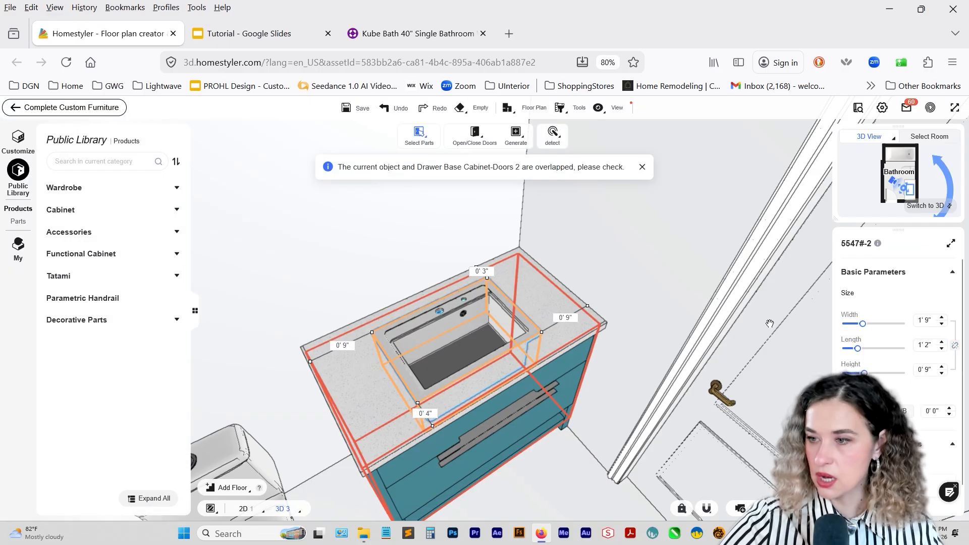
pyautogui.click(942, 373)
pyautogui.click(942, 373)
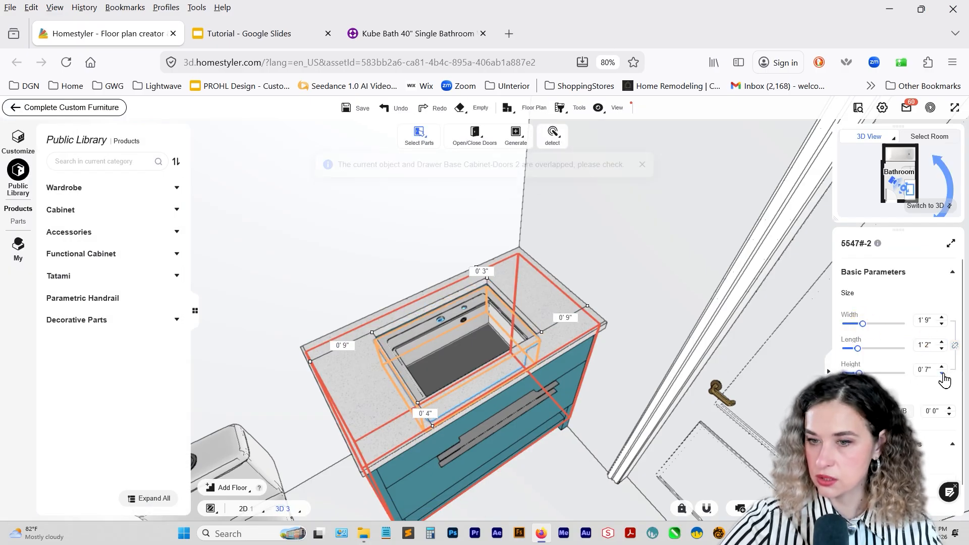
pyautogui.scroll(-1, 939, 429)
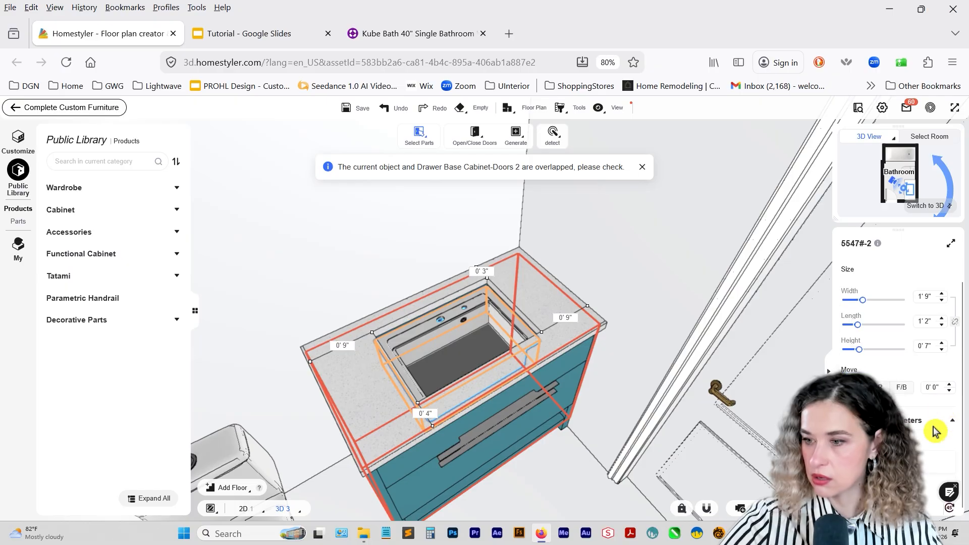
pyautogui.click(44, 110)
pyautogui.click(446, 317)
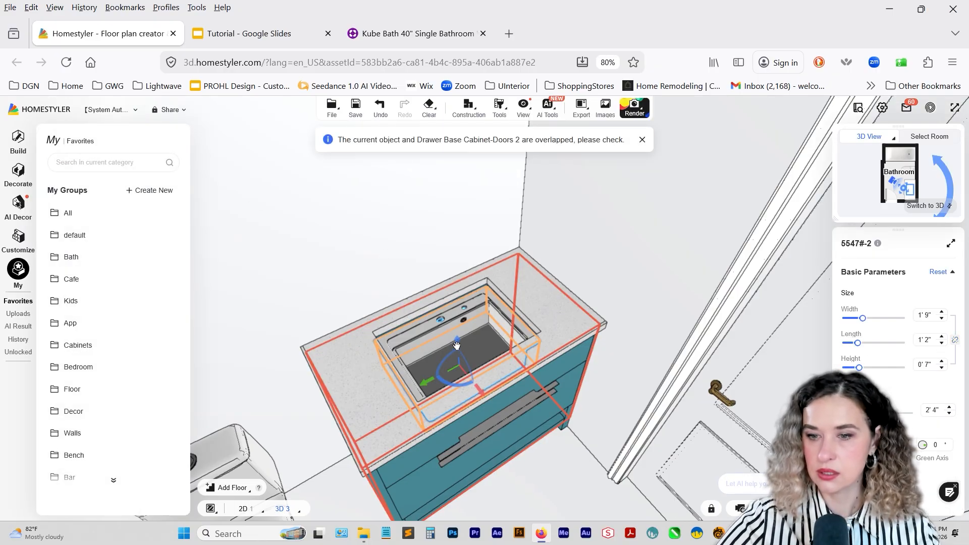
# Raise the white sink to 2' 5" above the floor and resize it to 2' 2" wide, 1' 8" long and 0' 6" high.
pyautogui.moveTo(457, 349); pyautogui.dragTo(457, 336)
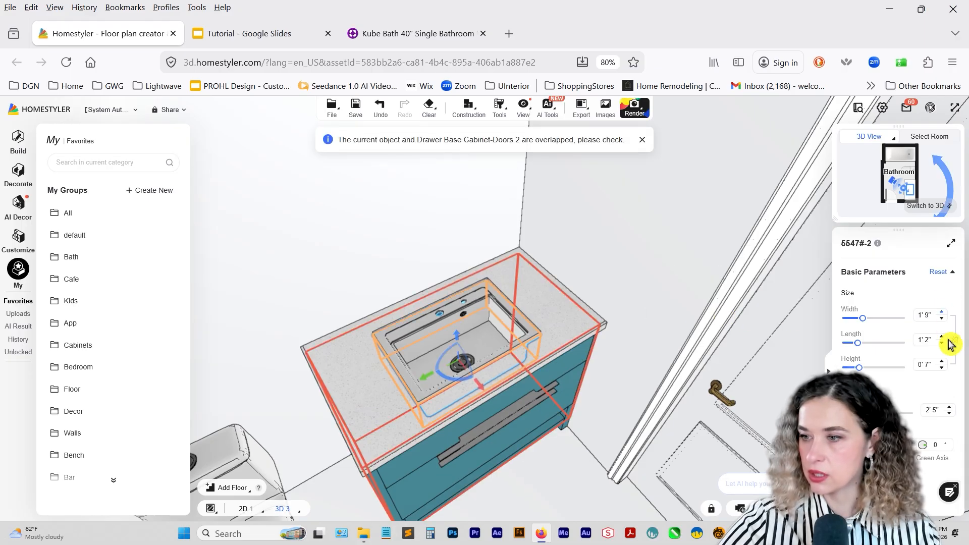
pyautogui.click(940, 368)
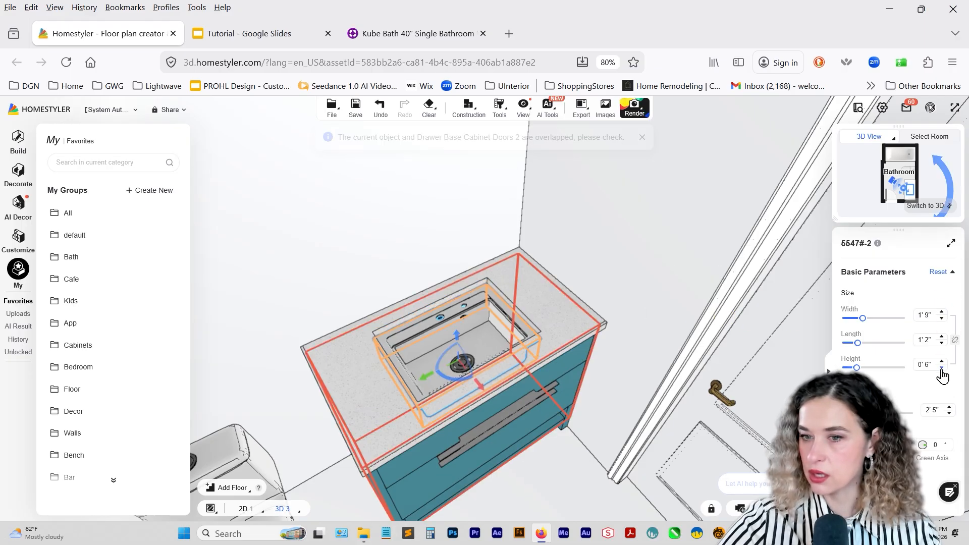
pyautogui.click(942, 312)
pyautogui.click(942, 313)
pyautogui.click(941, 312)
pyautogui.click(941, 312)
pyautogui.click(942, 312)
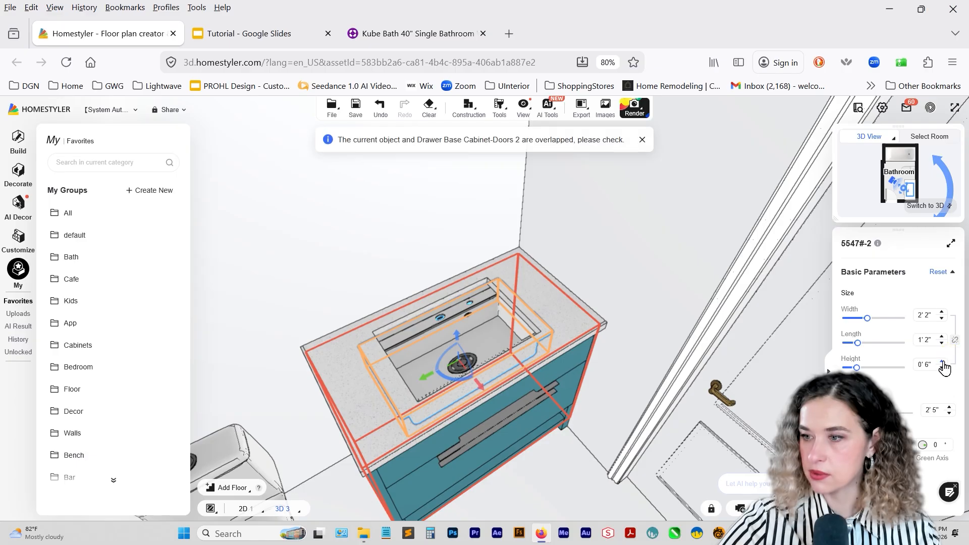
pyautogui.click(941, 338)
pyautogui.click(941, 338)
pyautogui.click(941, 338)
pyautogui.click(940, 338)
pyautogui.click(941, 338)
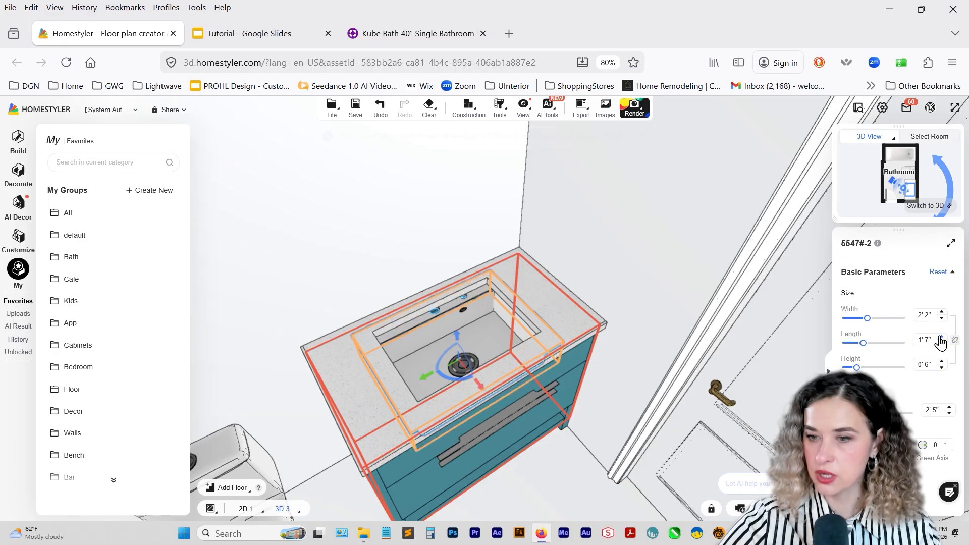
pyautogui.click(941, 338)
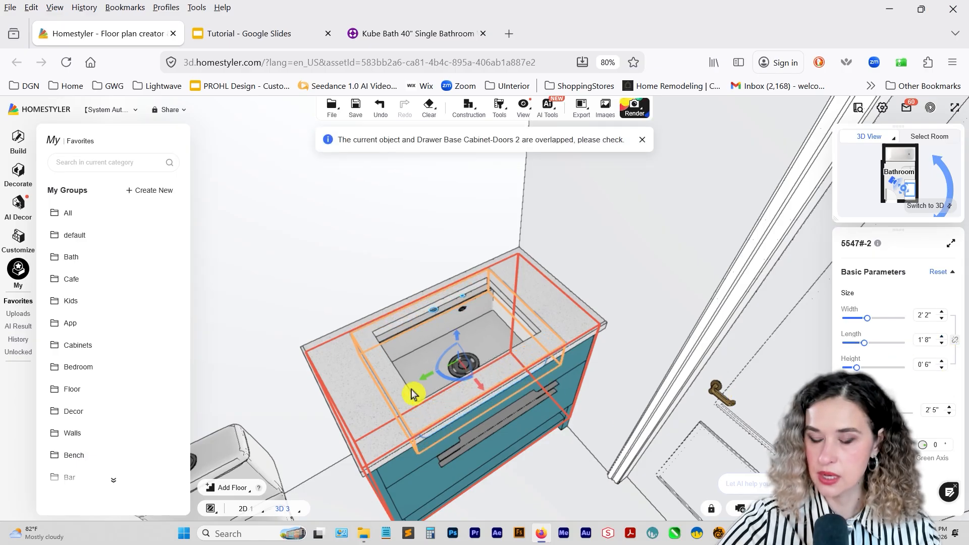
# Set the sink's width to 1' 10" and its height to 0' 7", and inspect its fit in the countertop cutout.
pyautogui.moveTo(479, 393); pyautogui.dragTo(472, 380)
pyautogui.click(620, 332)
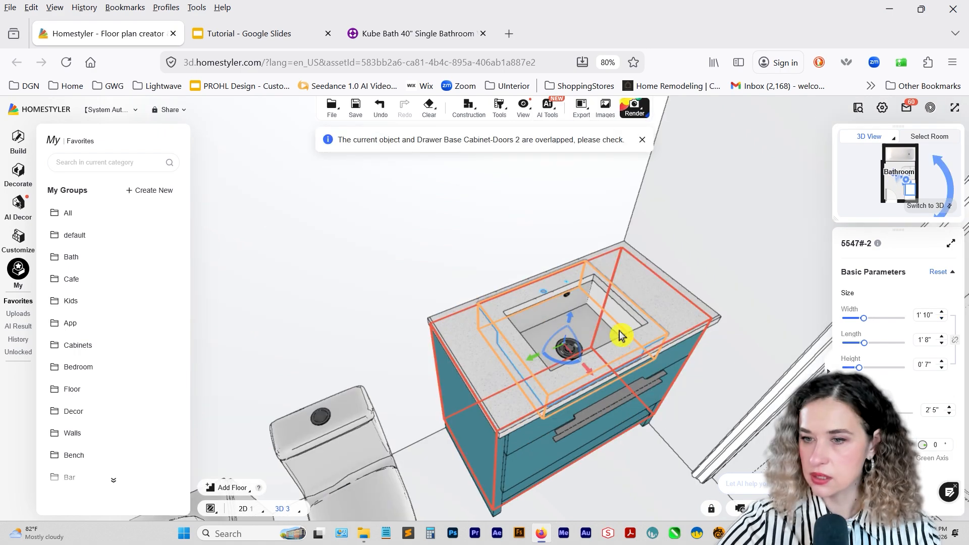
pyautogui.moveTo(552, 360); pyautogui.dragTo(580, 314)
pyautogui.moveTo(590, 372); pyautogui.dragTo(591, 370)
pyautogui.moveTo(645, 431); pyautogui.dragTo(608, 387)
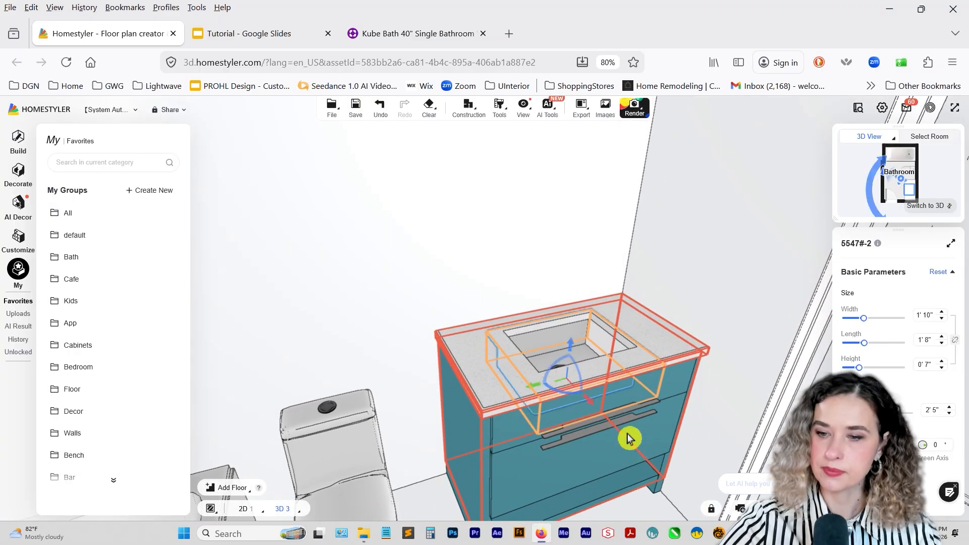
# Apply a plain white material to the vanity countertop with the Material Brush.
pyautogui.click(507, 122)
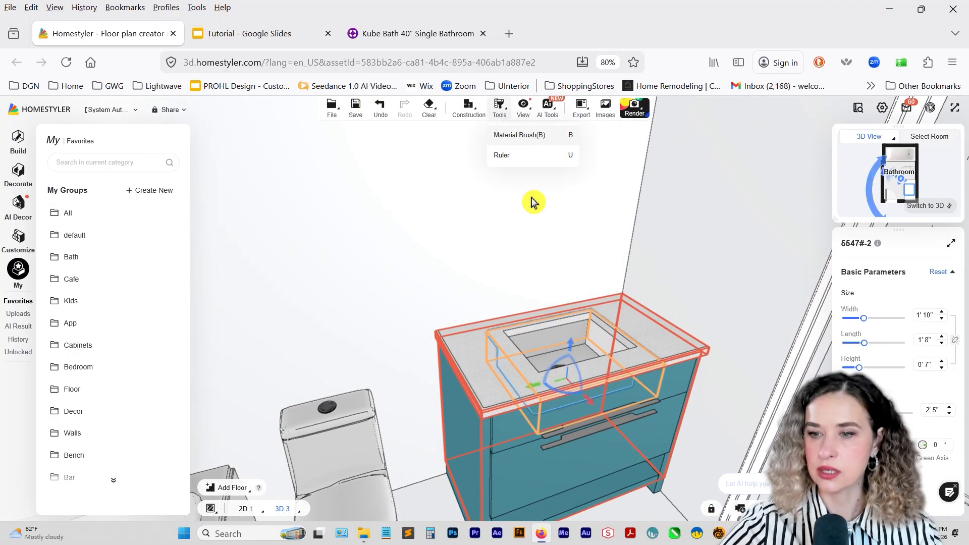
pyautogui.click(519, 134)
pyautogui.click(501, 356)
pyautogui.press('Escape')
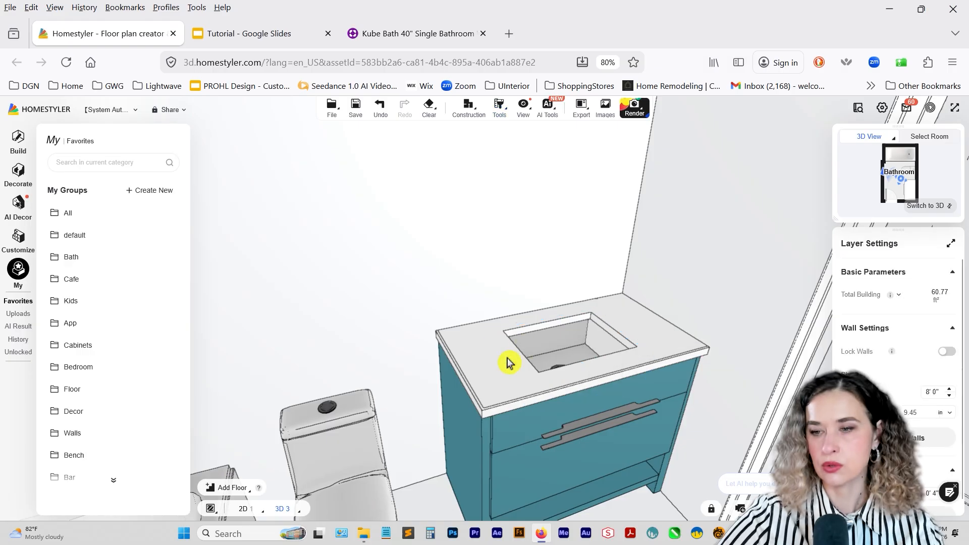
pyautogui.scroll(-5, 626, 416)
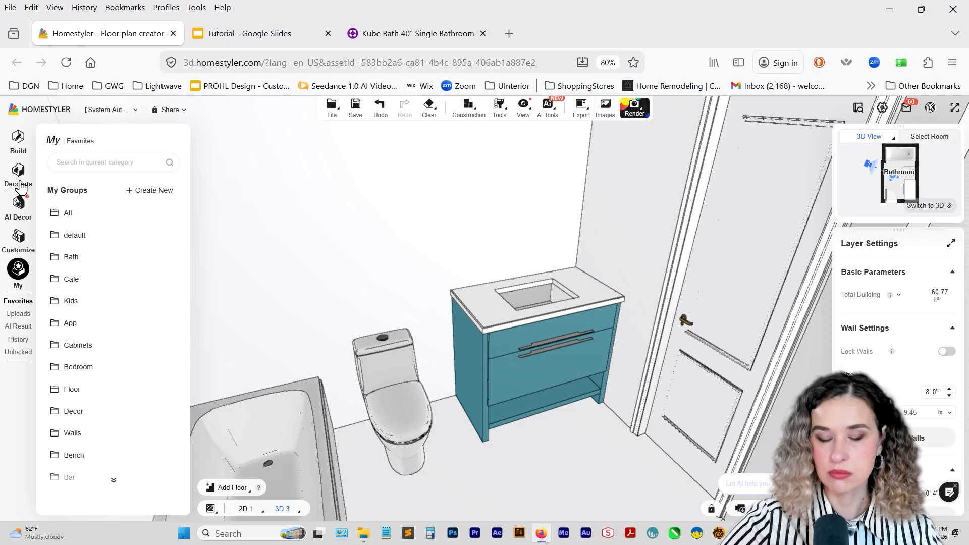
# Search the model library for "faucet".
pyautogui.click(19, 179)
pyautogui.scroll(-5, 64, 285)
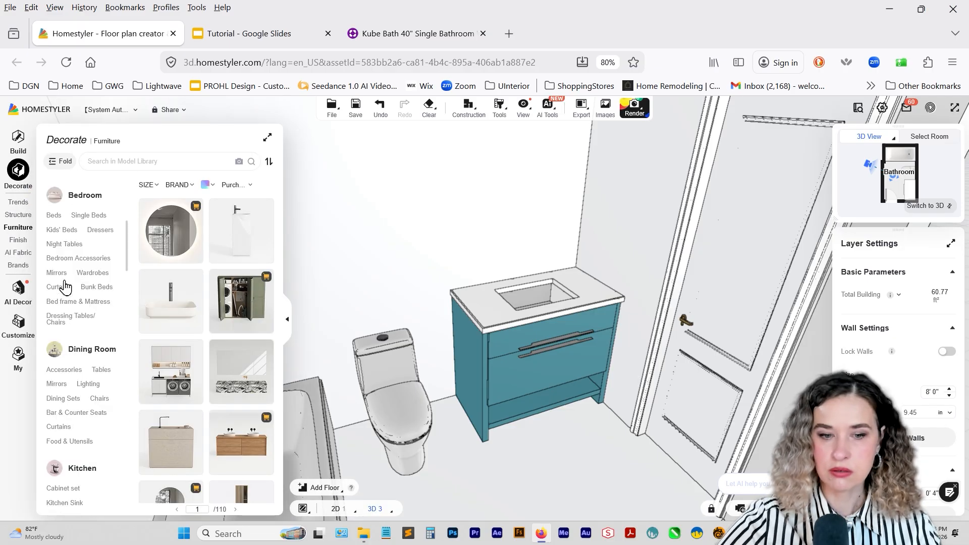
pyautogui.scroll(-5, 65, 286)
pyautogui.scroll(-1, 69, 315)
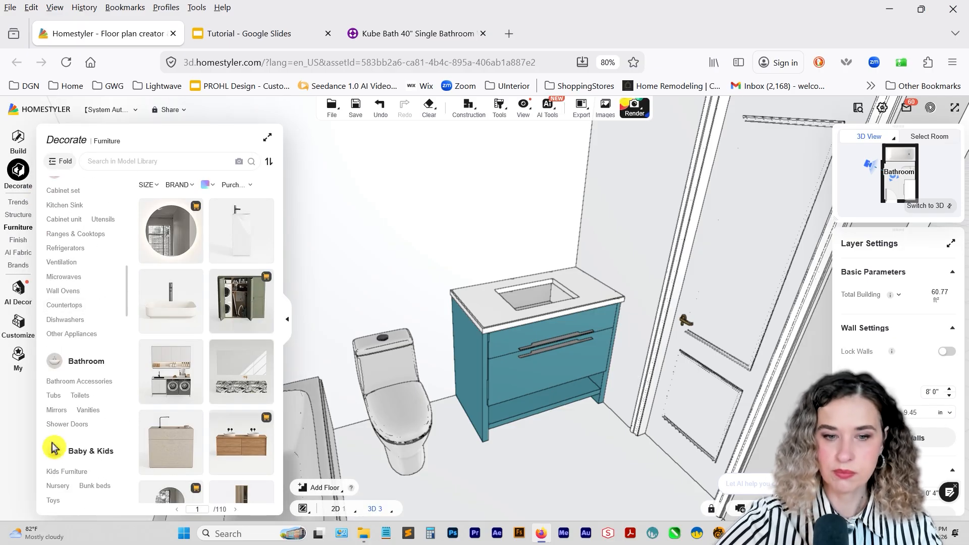
pyautogui.click(86, 362)
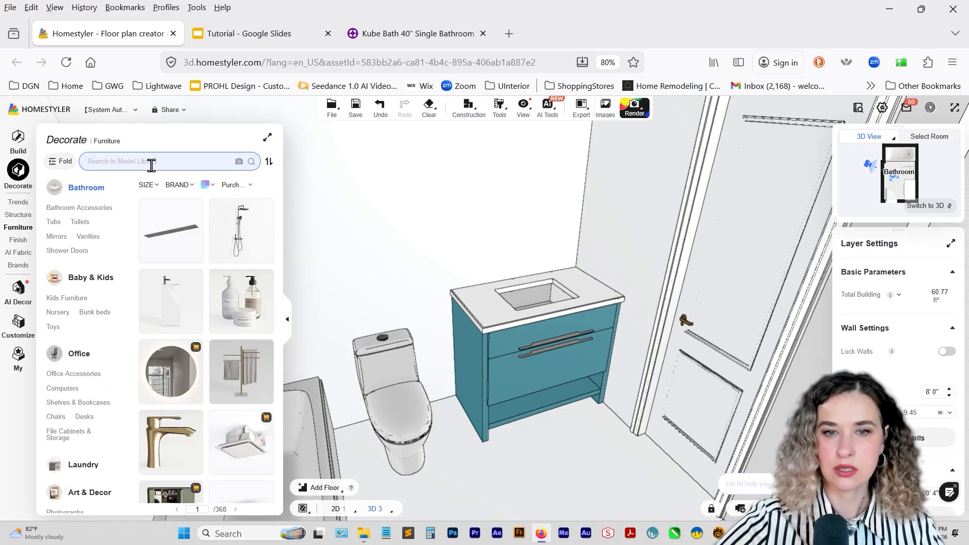
pyautogui.click(151, 162)
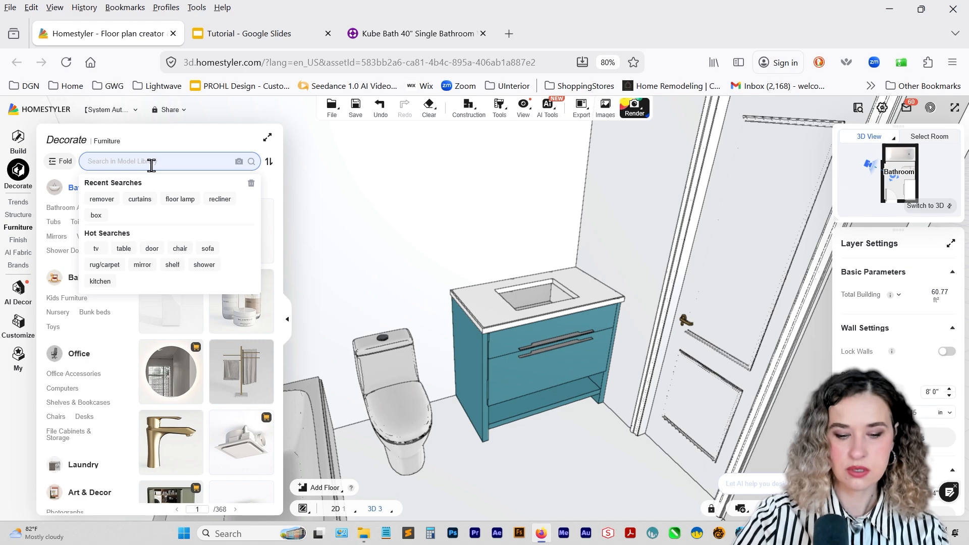
pyautogui.write('faucet')
pyautogui.press('Return')
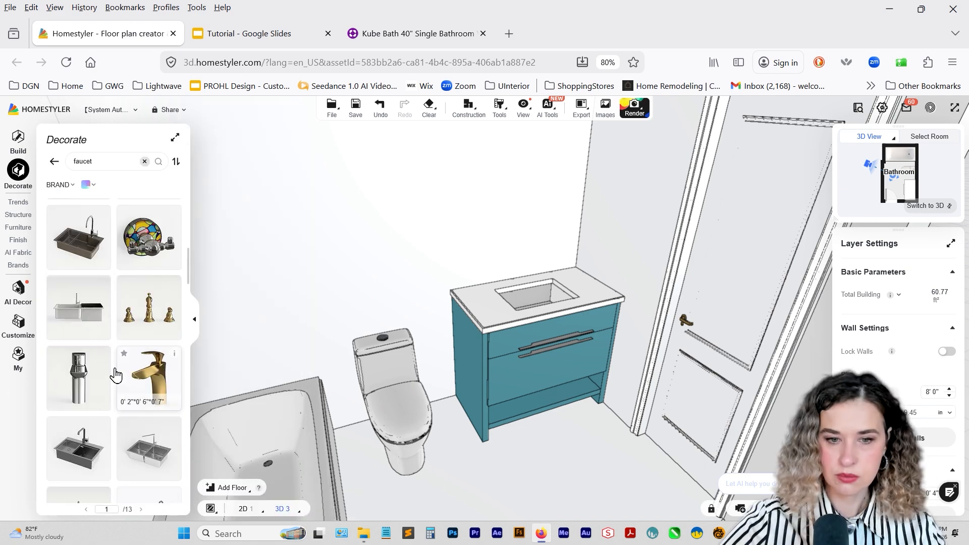
# Place the Sink Faucet_96 model on the countertop behind the sink and check its position in plan view.
pyautogui.click(79, 364)
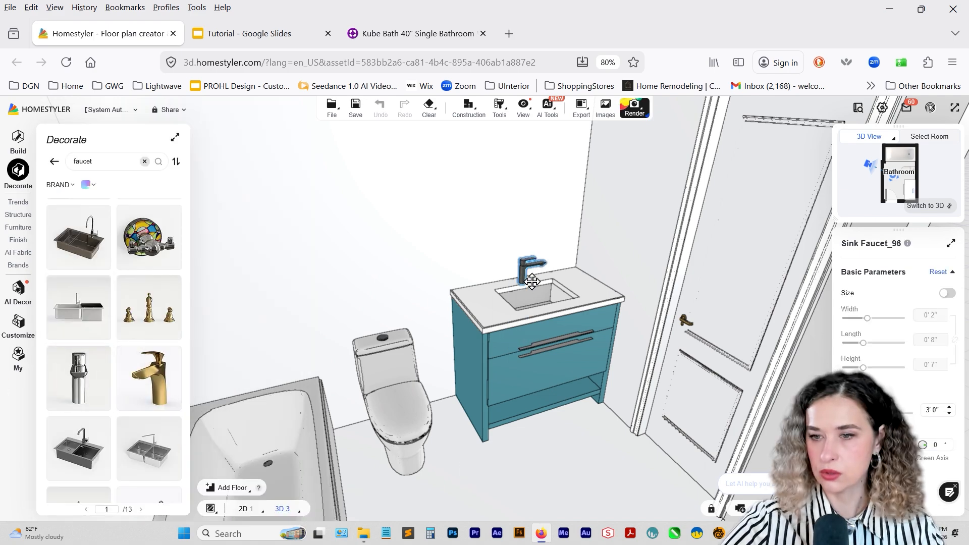
pyautogui.click(531, 281)
pyautogui.click(872, 217)
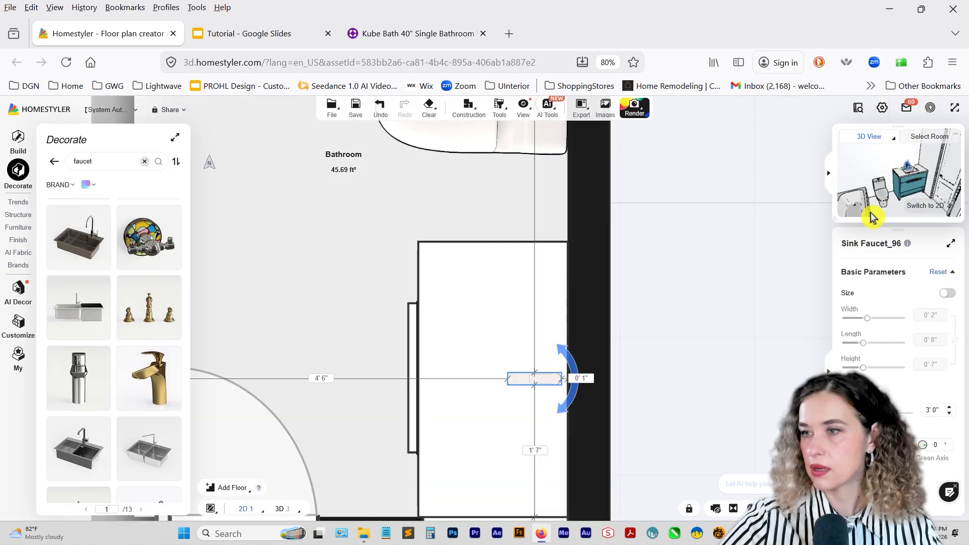
pyautogui.click(948, 207)
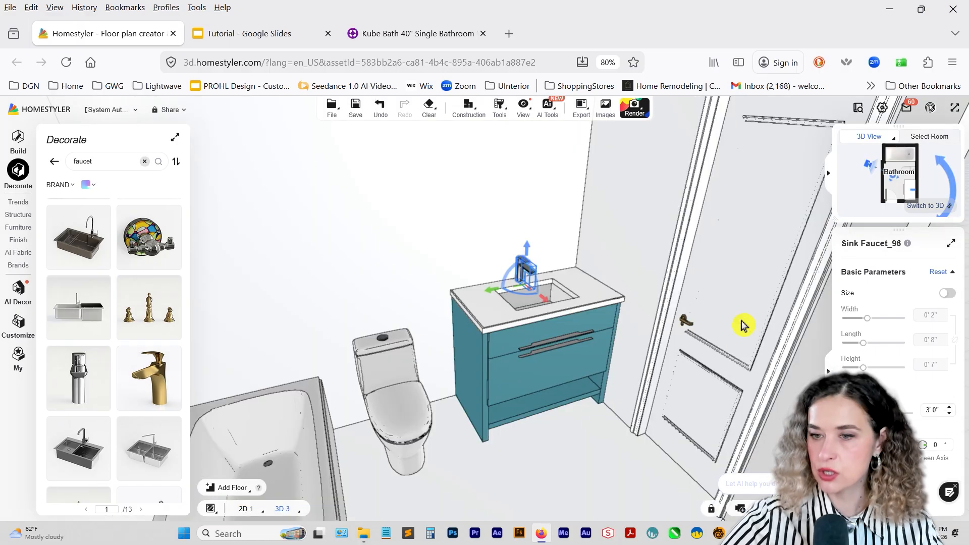
pyautogui.click(536, 432)
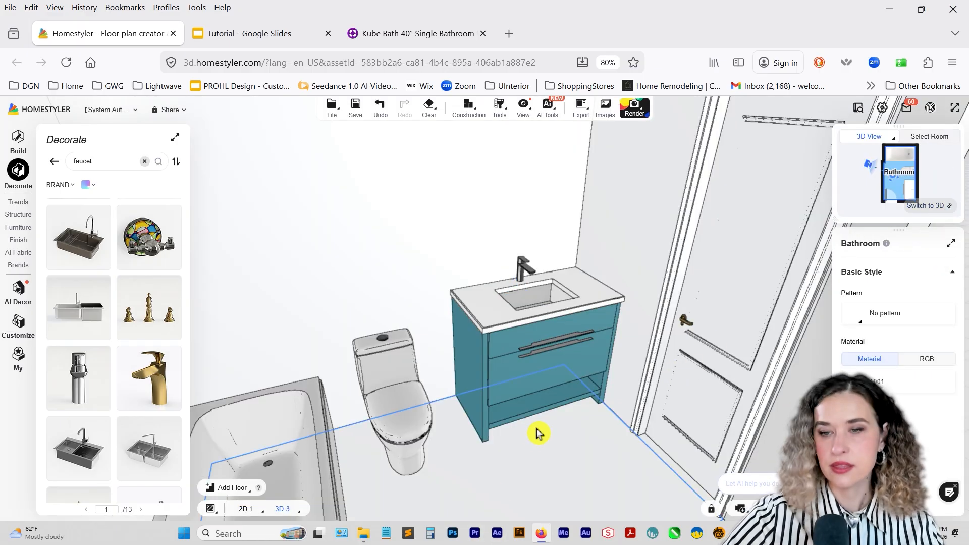
# Switch to the Wayfair product page, save the front-view vanity photo to Downloads and compare it with the angled photo.
pyautogui.click(378, 33)
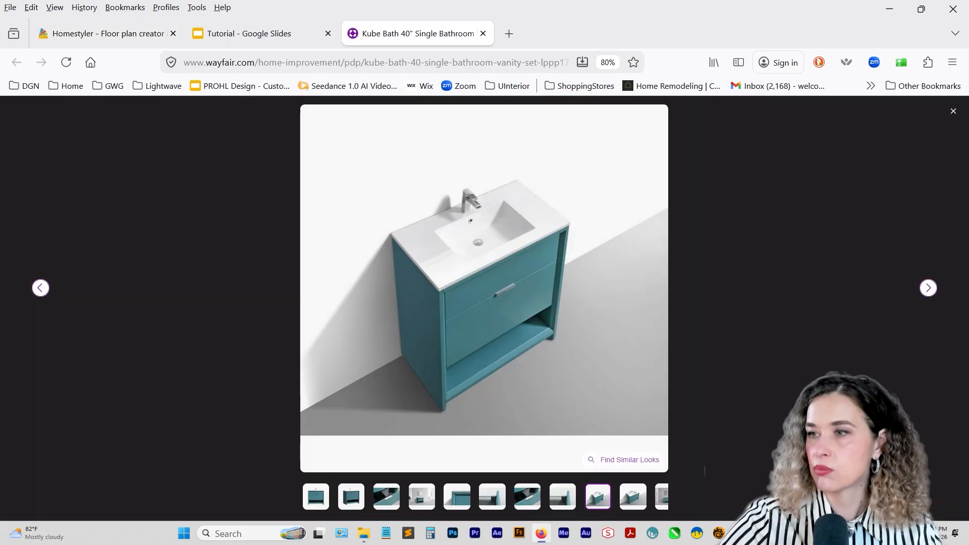
pyautogui.click(952, 111)
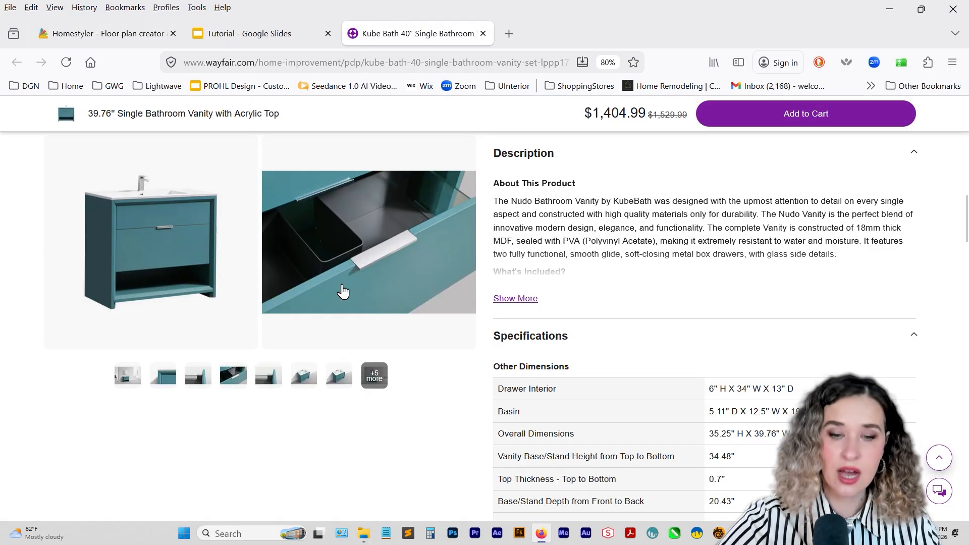
pyautogui.click(375, 377)
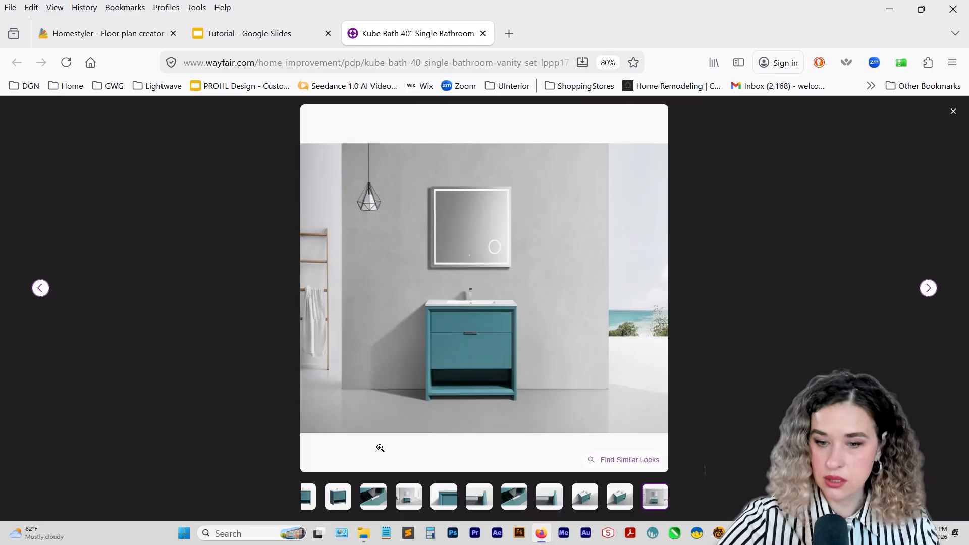
pyautogui.click(310, 505)
pyautogui.rightClick(460, 343)
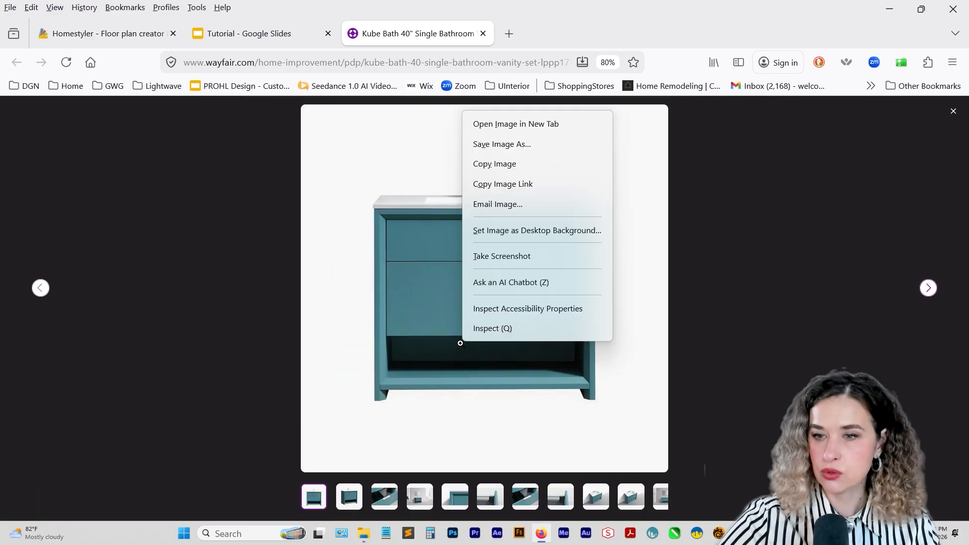
pyautogui.click(518, 145)
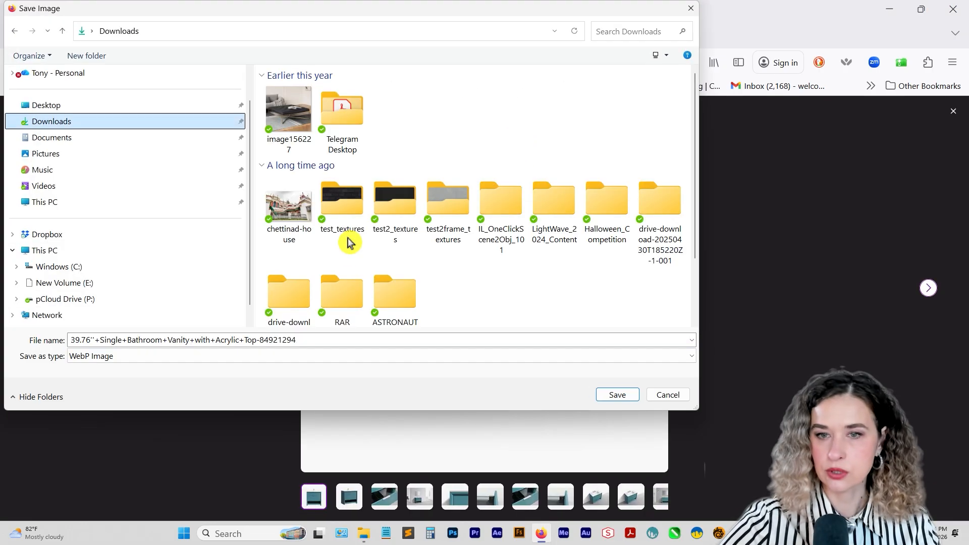
pyautogui.click(620, 396)
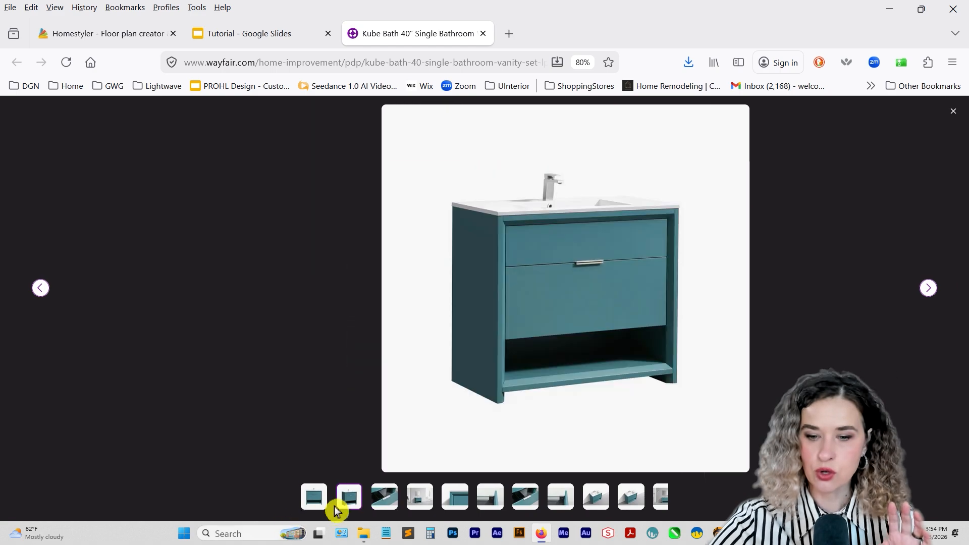
pyautogui.click(349, 497)
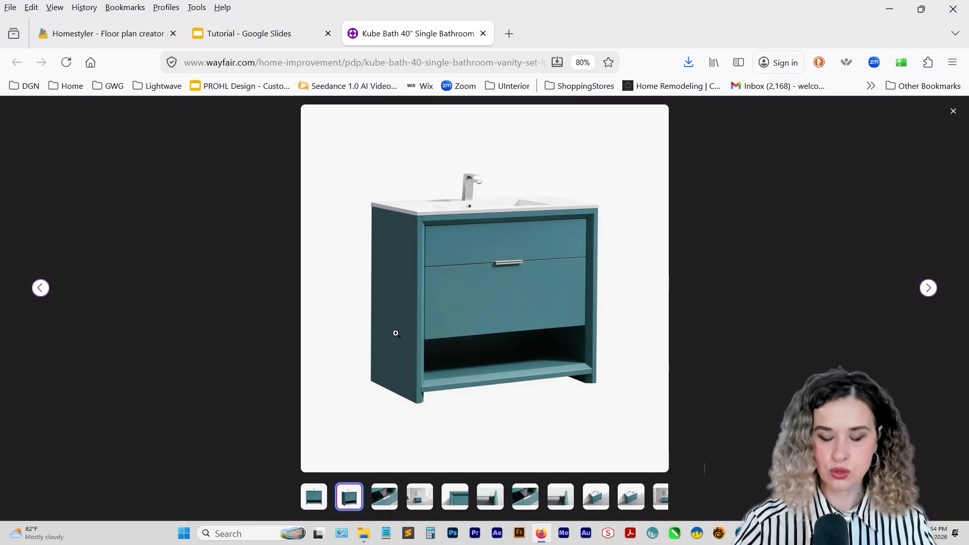
pyautogui.click(322, 498)
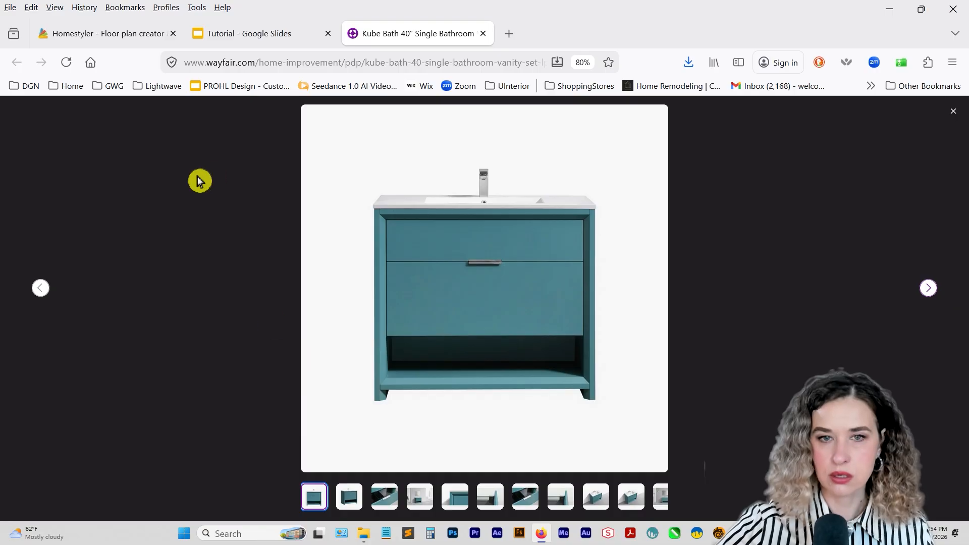
# Return to Homestyler and upload the saved vanity photo to AI Modeler for Image-to-Model generation.
pyautogui.click(127, 40)
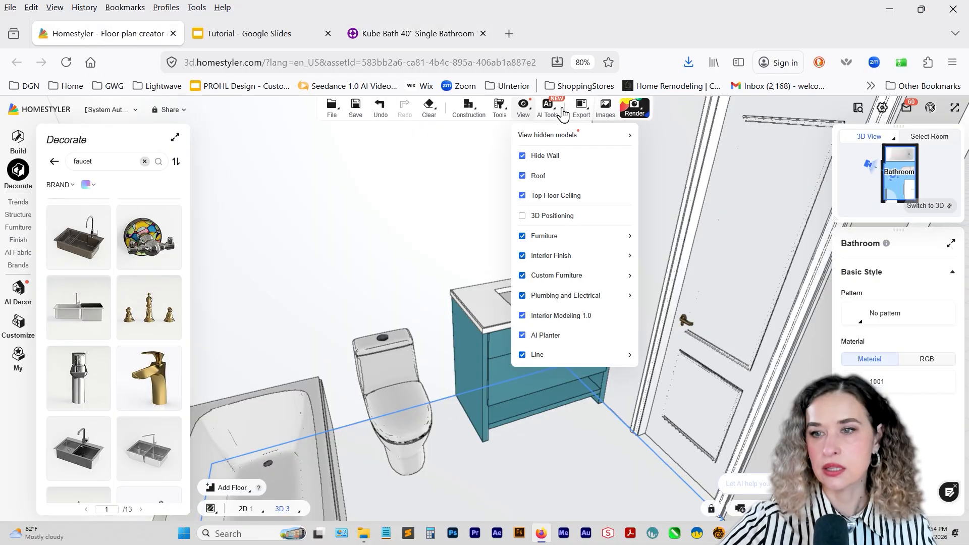
pyautogui.moveTo(552, 116)
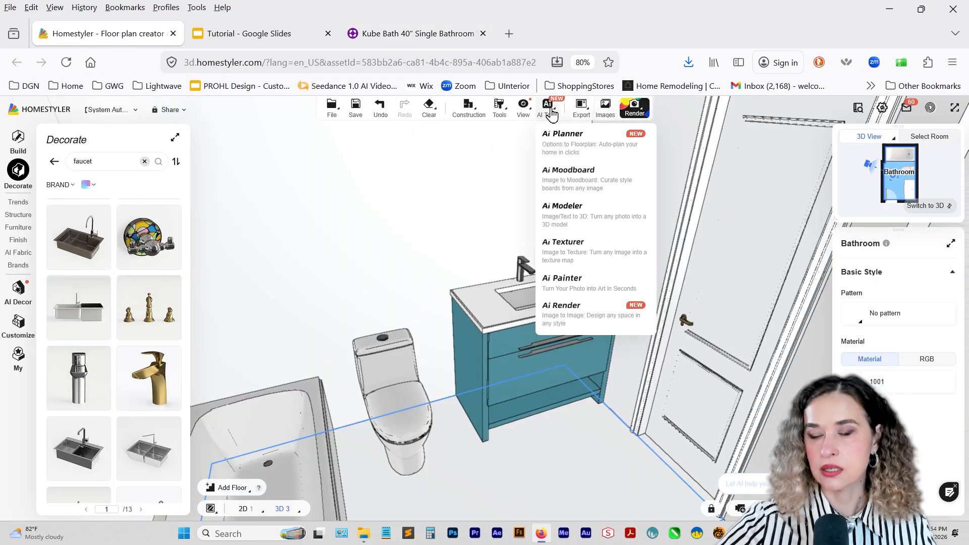
pyautogui.click(568, 210)
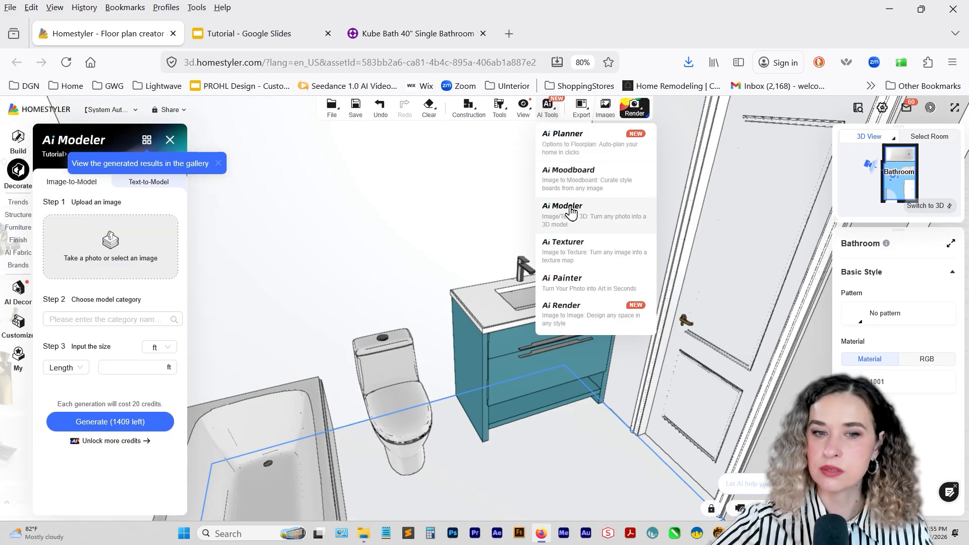
pyautogui.click(95, 260)
pyautogui.click(256, 116)
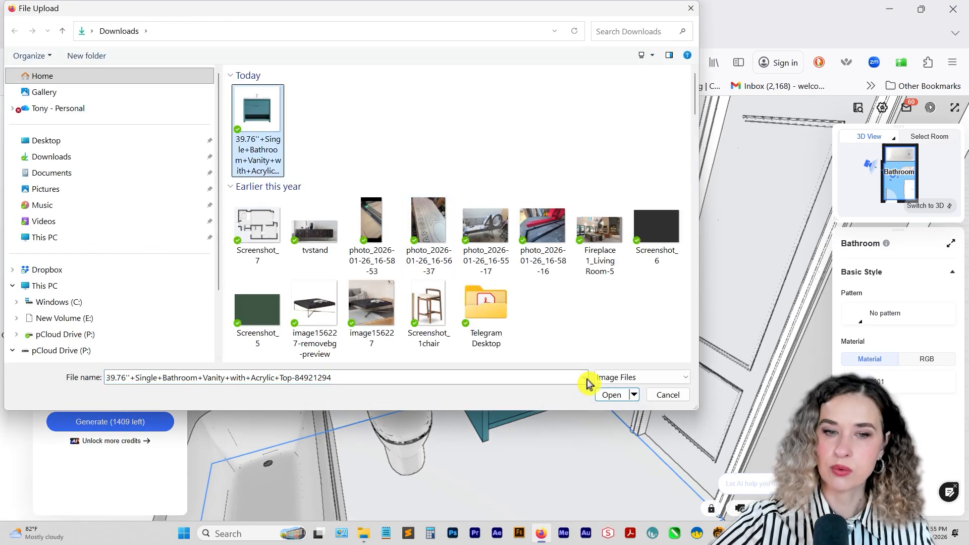
pyautogui.click(606, 396)
pyautogui.moveTo(535, 444); pyautogui.dragTo(210, 270)
# Set the model category to a Bathroom Cabinet type under Kitchen & Bathroom > Bathroom.
pyautogui.click(100, 319)
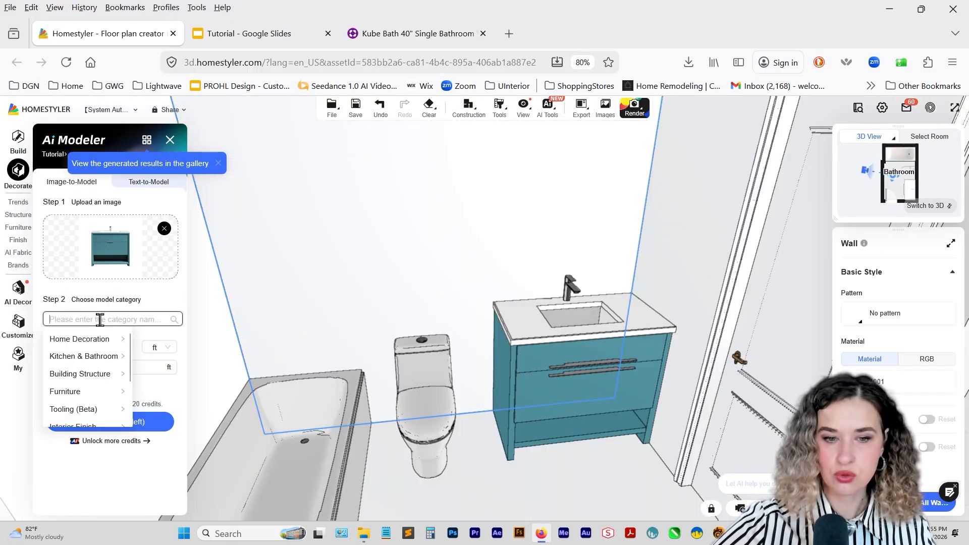
pyautogui.click(81, 391)
pyautogui.scroll(2, 156, 392)
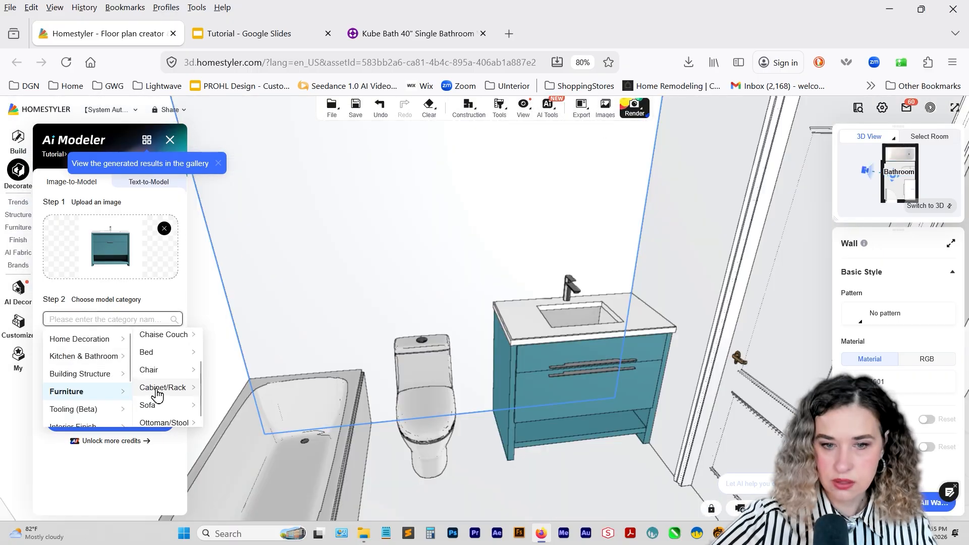
pyautogui.click(108, 361)
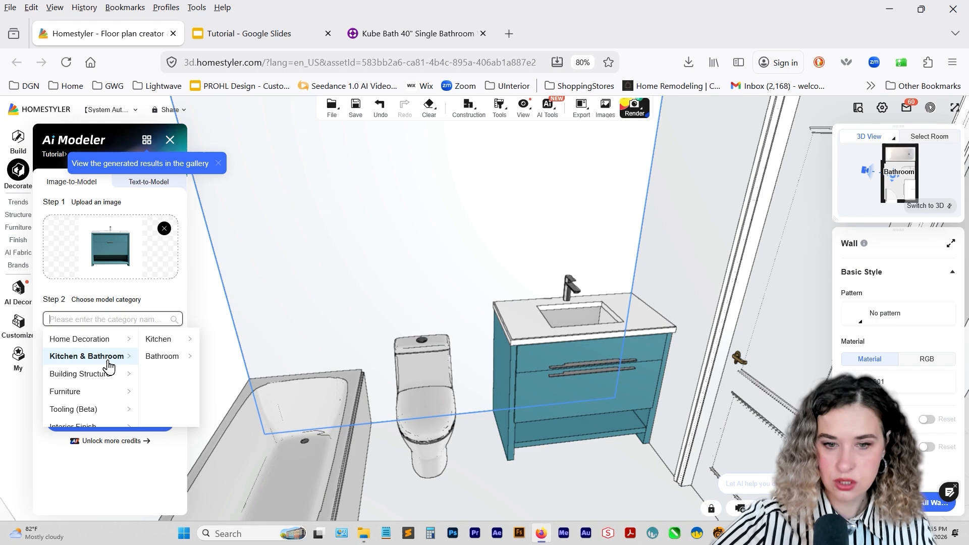
pyautogui.click(158, 358)
pyautogui.scroll(-3, 225, 376)
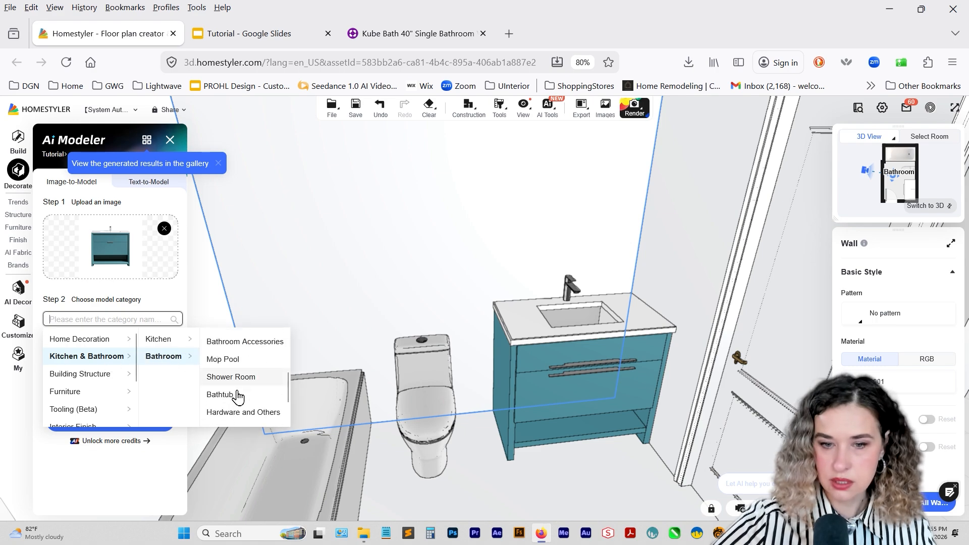
pyautogui.scroll(1, 247, 376)
pyautogui.click(251, 362)
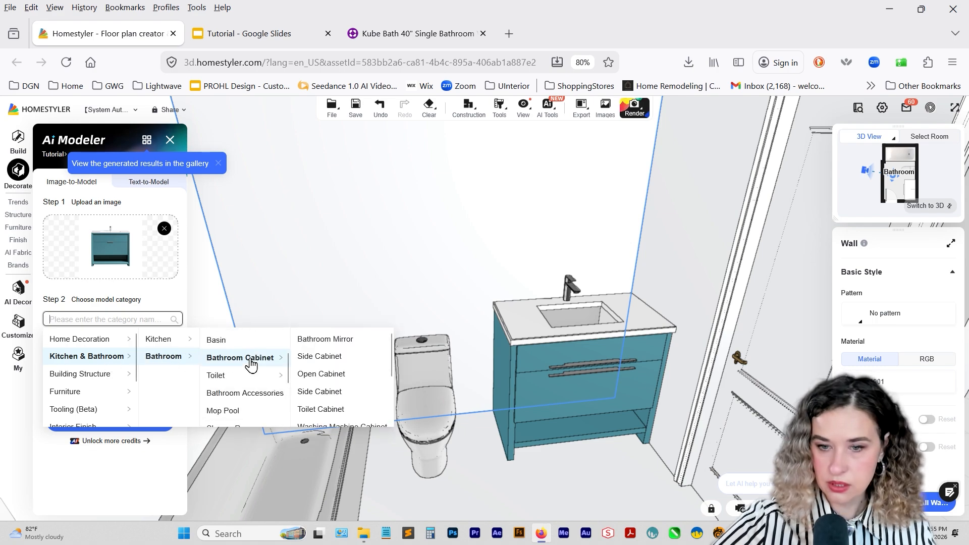
pyautogui.scroll(-2, 320, 392)
pyautogui.click(320, 391)
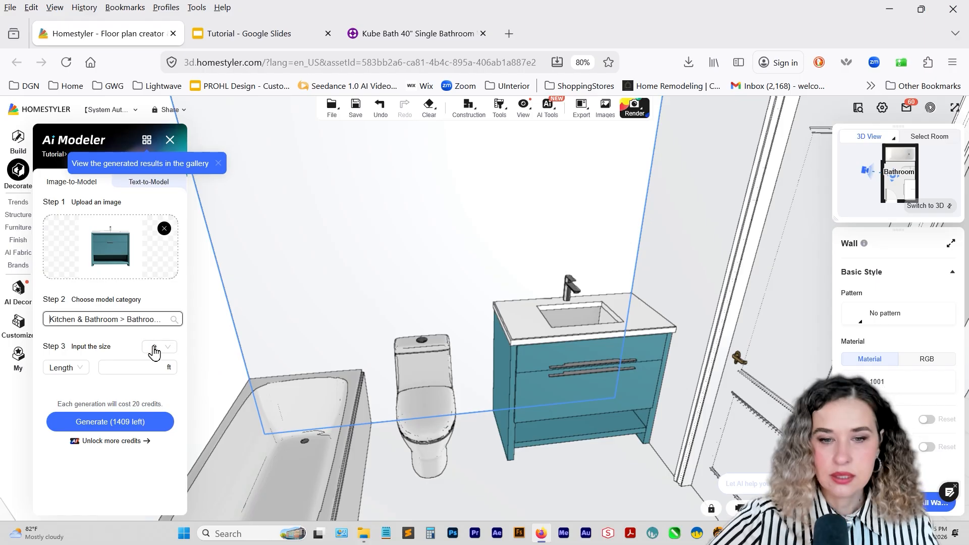
# Check the size dimension and unit options, and convert 40 inches to feet in Calculator with 40/12.
pyautogui.click(80, 370)
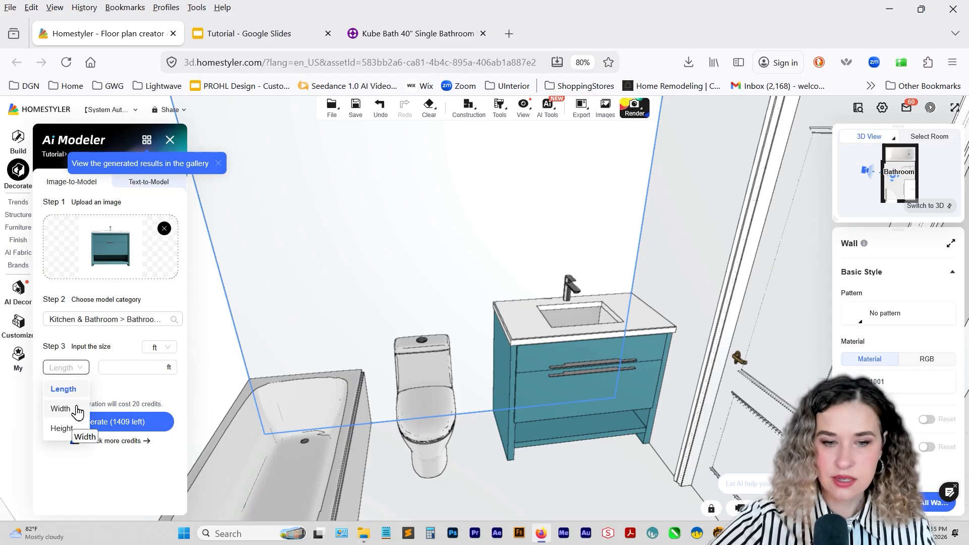
pyautogui.click(119, 367)
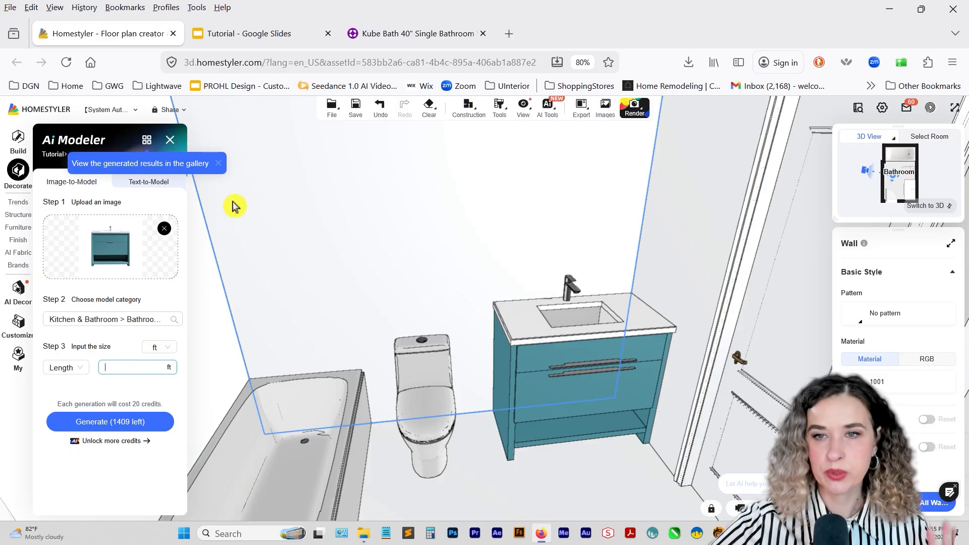
pyautogui.click(159, 348)
pyautogui.click(159, 348)
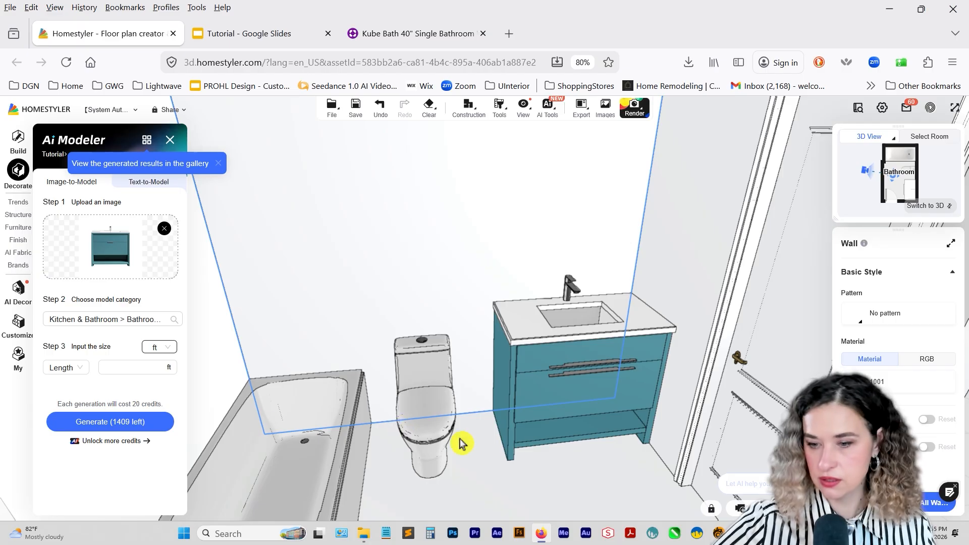
pyautogui.click(430, 534)
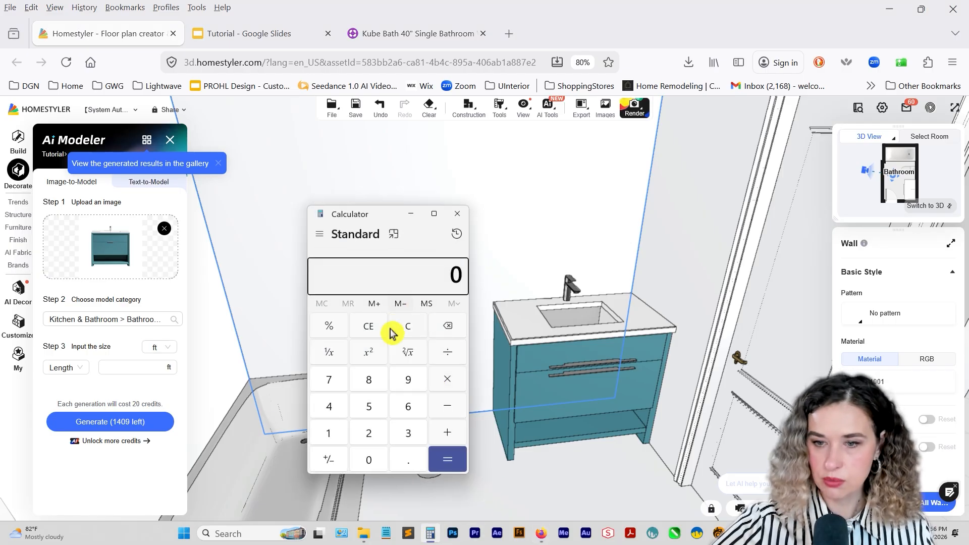
pyautogui.write('40/12')
pyautogui.press('Return')
# Set the vanity model's length to 3.30 ft and generate the model from the photo.
pyautogui.click(140, 367)
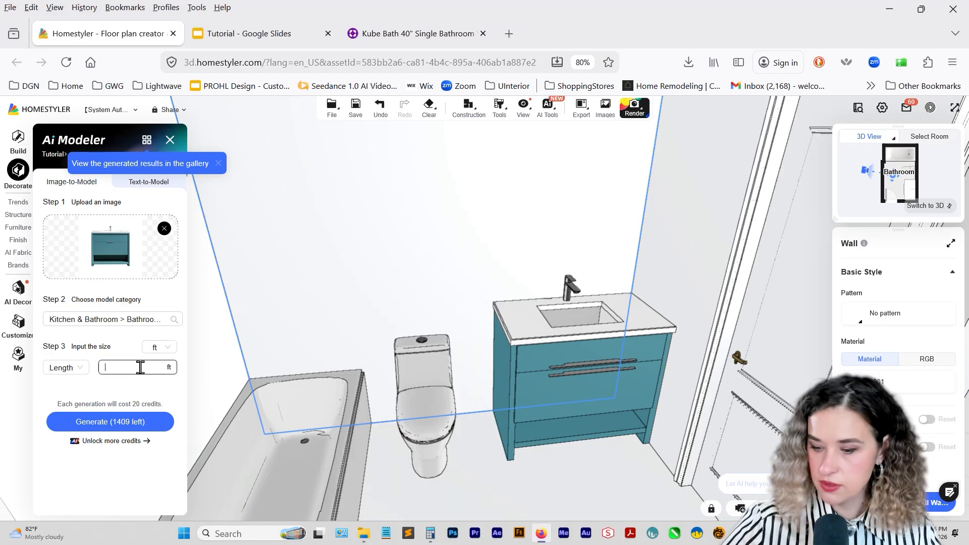
pyautogui.write('3.30')
pyautogui.click(109, 421)
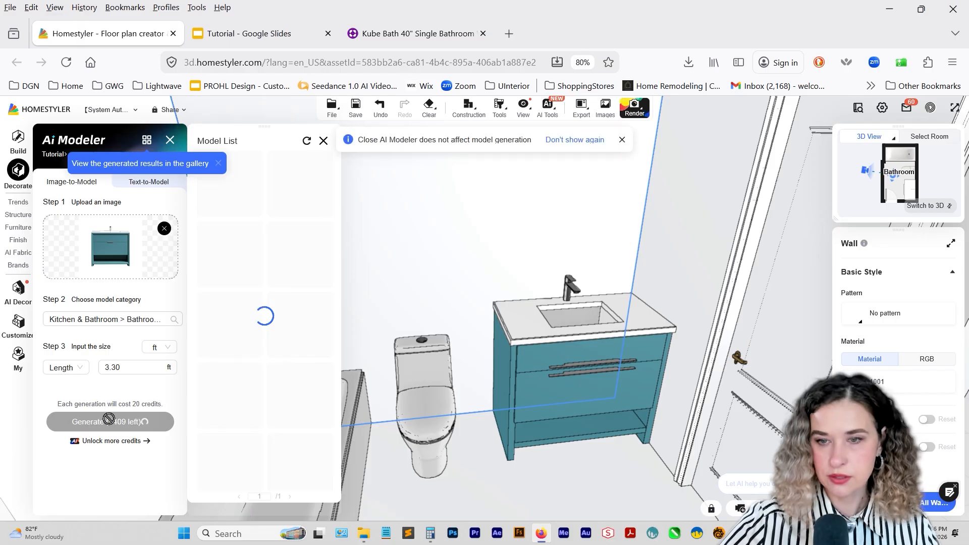
# Open the list of AI-generated models and browse the earlier results.
pyautogui.click(19, 356)
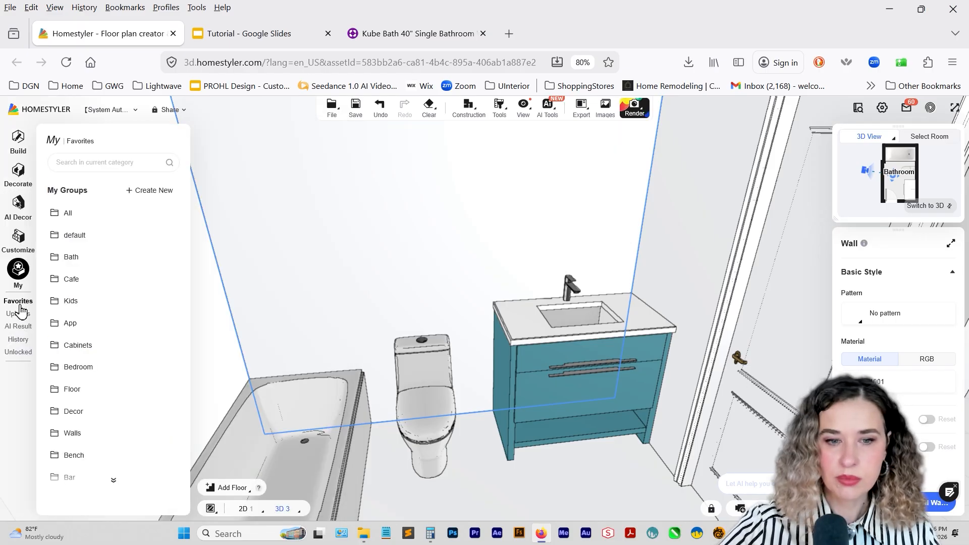
pyautogui.click(19, 327)
pyautogui.click(83, 241)
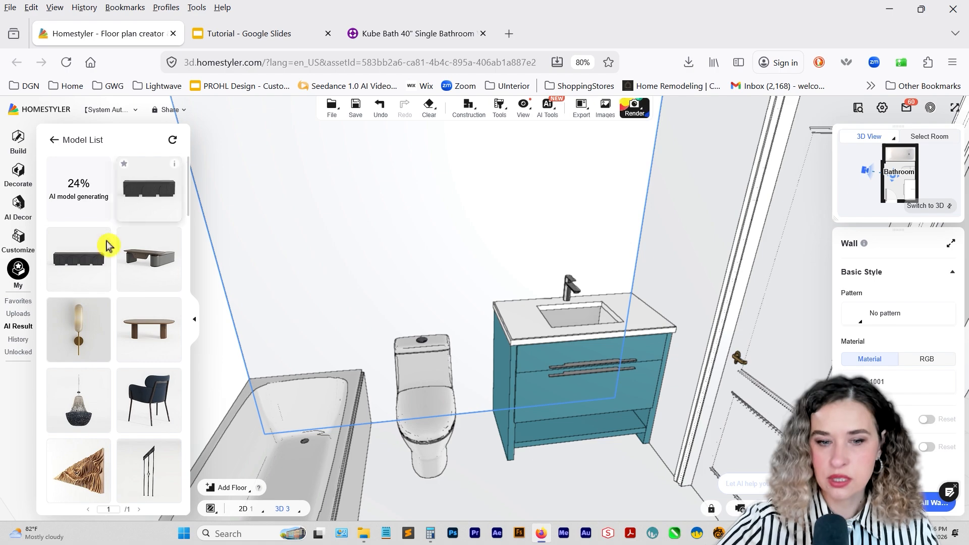
pyautogui.scroll(-1, 116, 289)
pyautogui.scroll(-5, 116, 289)
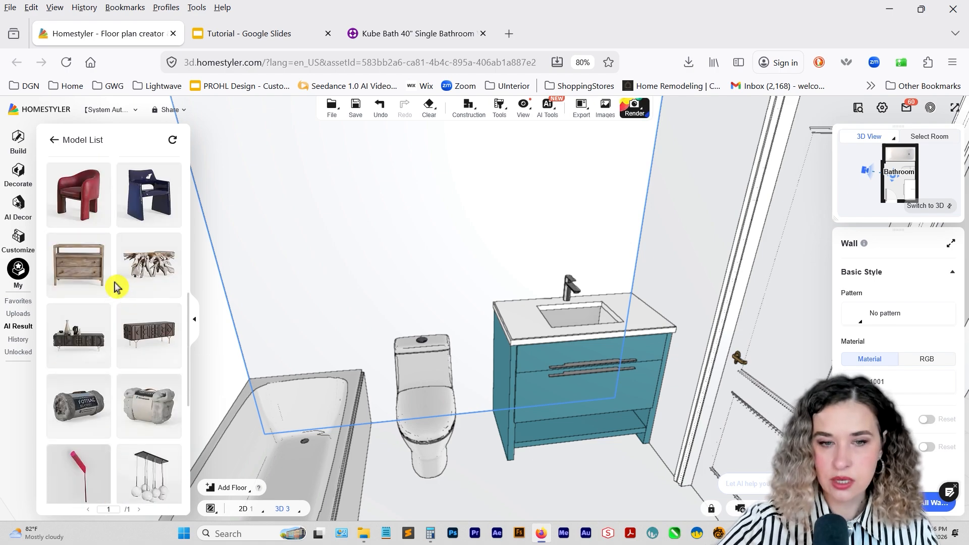
pyautogui.scroll(3, 115, 286)
pyautogui.scroll(-2, 121, 313)
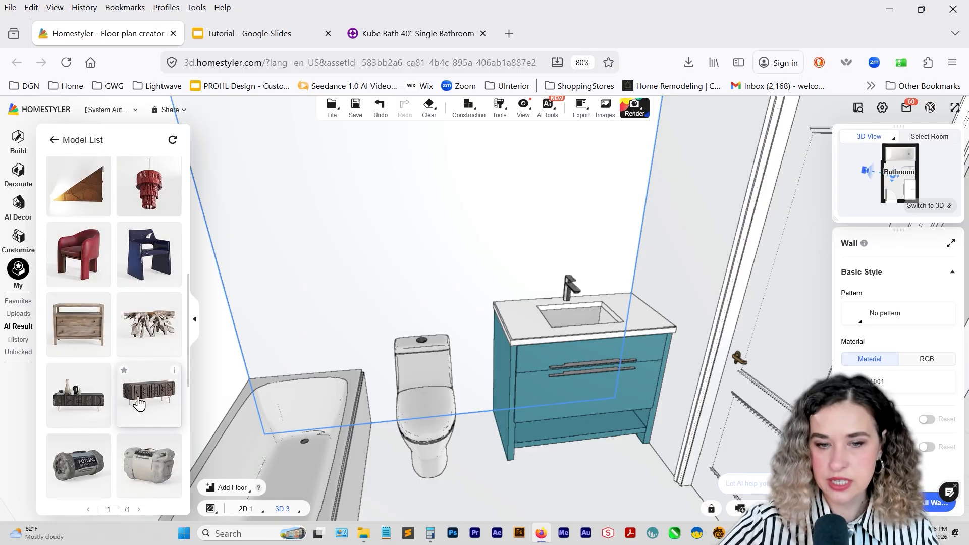
# Place the AI model 16 sideboard in the bathroom and scale it down in plan view to about 5' 5" wide.
pyautogui.moveTo(175, 373)
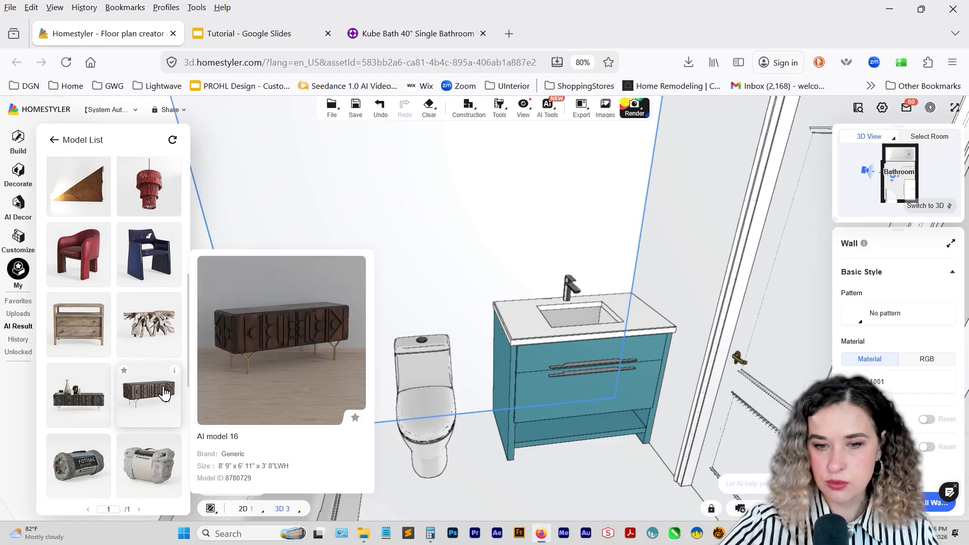
pyautogui.moveTo(151, 401); pyautogui.dragTo(476, 422)
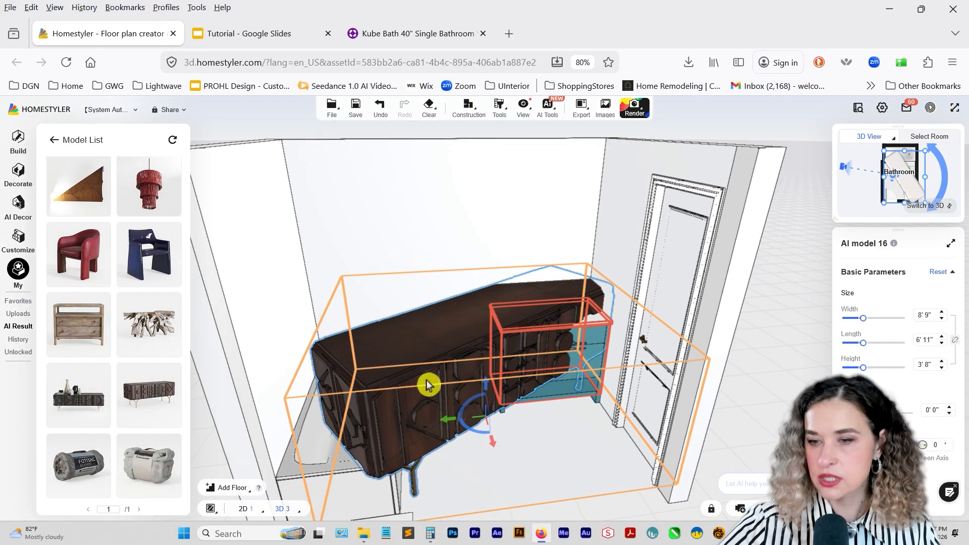
pyautogui.click(949, 207)
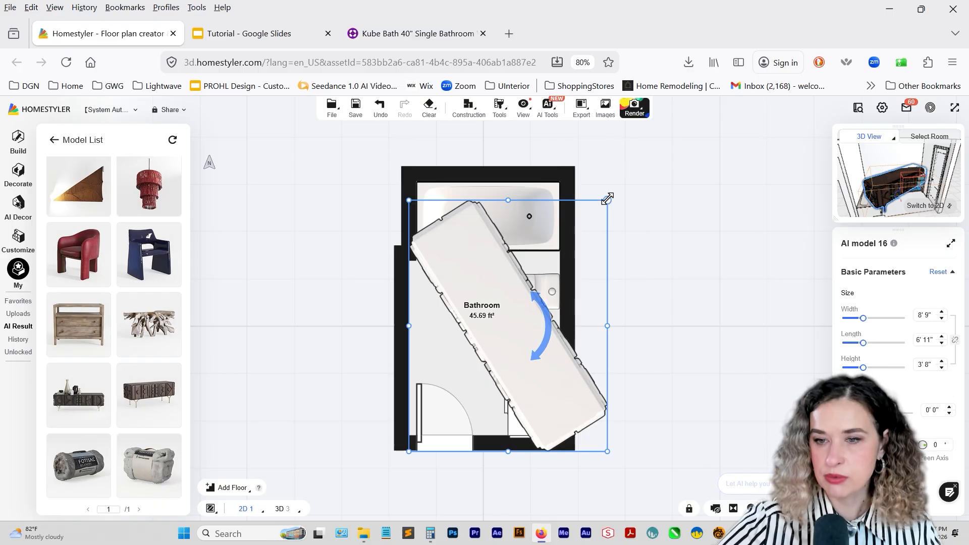
pyautogui.moveTo(607, 198); pyautogui.dragTo(532, 297)
pyautogui.moveTo(533, 307); pyautogui.dragTo(627, 174, button='right')
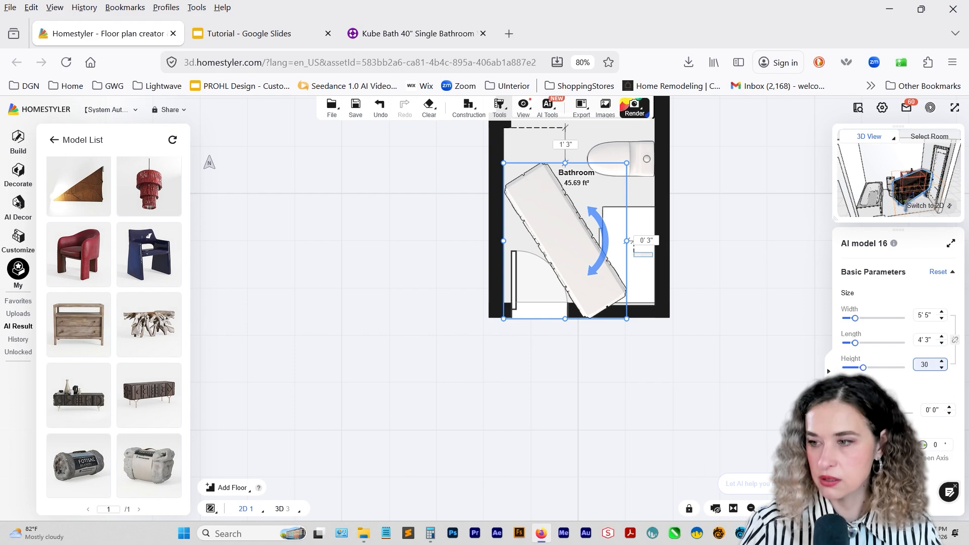
# Set the sideboard's height to 30 inches, scale its footprint to about 4' 2" wide, and delete it.
pyautogui.write('30')
pyautogui.press('Return')
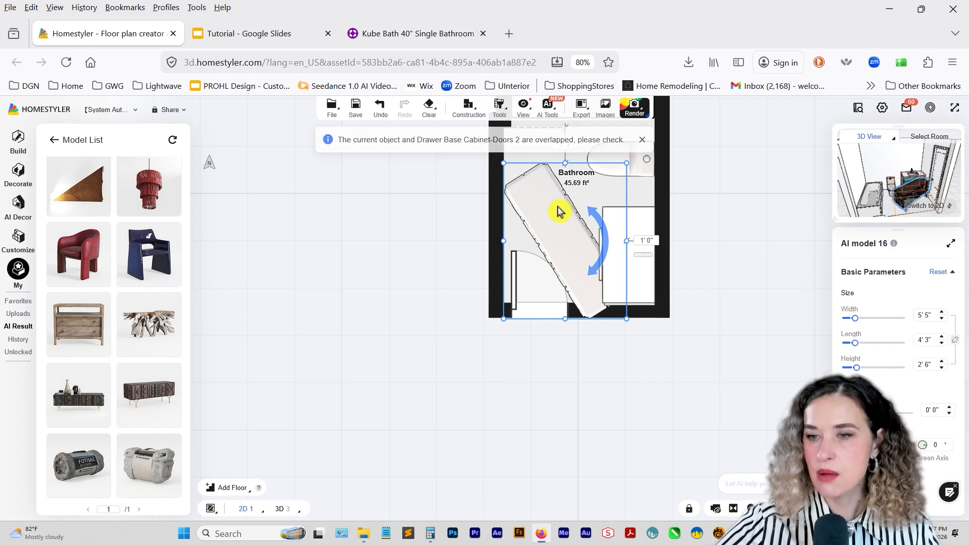
pyautogui.moveTo(626, 163); pyautogui.dragTo(585, 198)
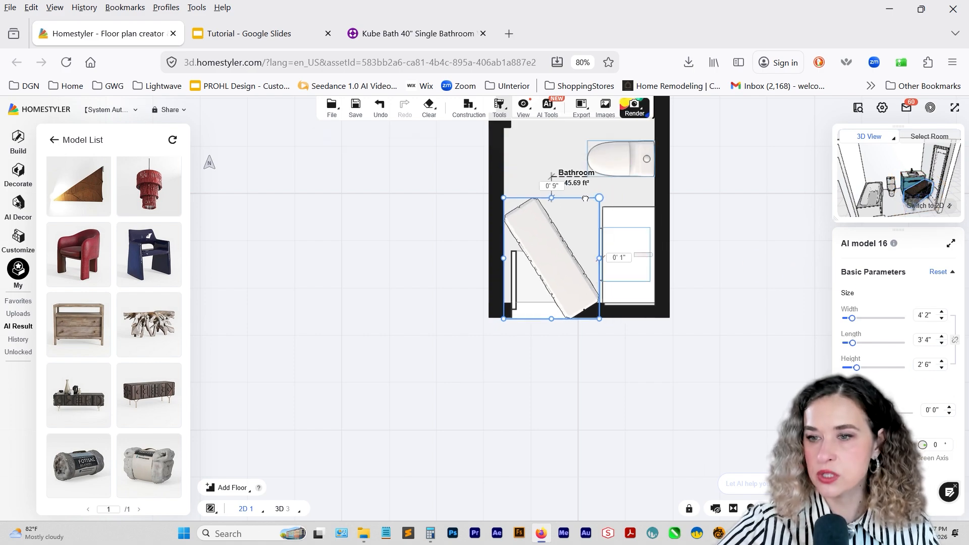
pyautogui.press('Delete')
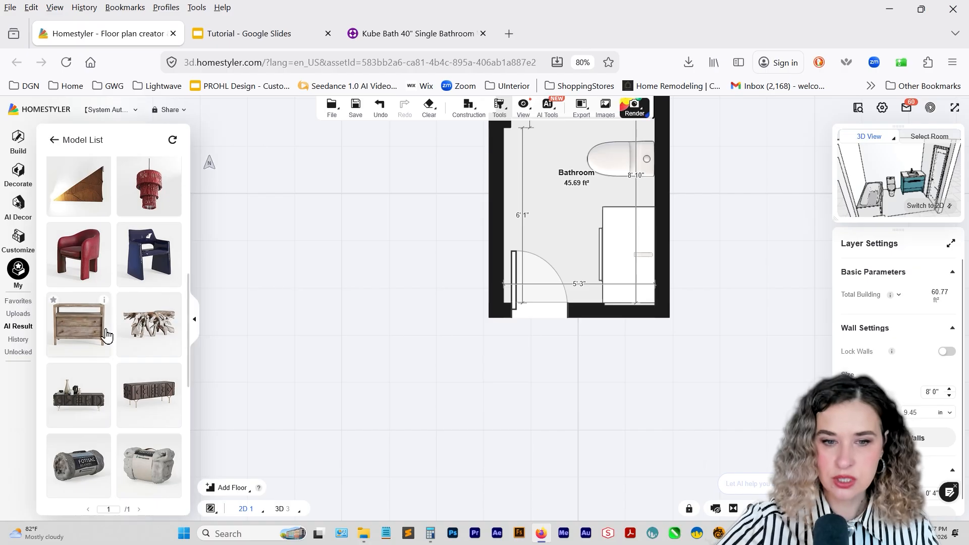
# Try placing and resizing another AI-generated model in the bathroom plan, and delete it.
pyautogui.moveTo(149, 192); pyautogui.dragTo(578, 215)
pyautogui.moveTo(703, 216); pyautogui.dragTo(567, 215)
pyautogui.moveTo(518, 189); pyautogui.dragTo(607, 203)
pyautogui.press('Delete')
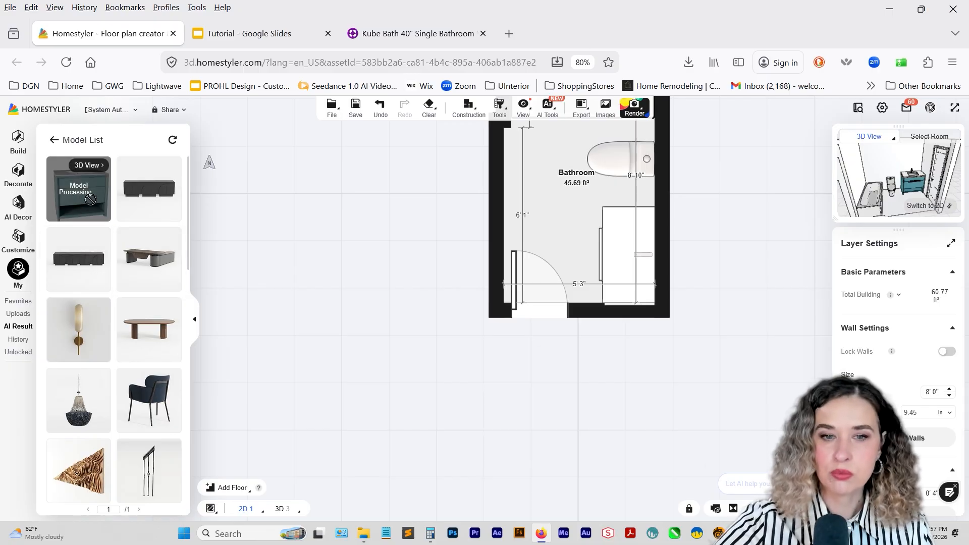
# Open the 3D preview of the newly generated vanity and examine its sides, front, sink and faucet.
pyautogui.click(89, 166)
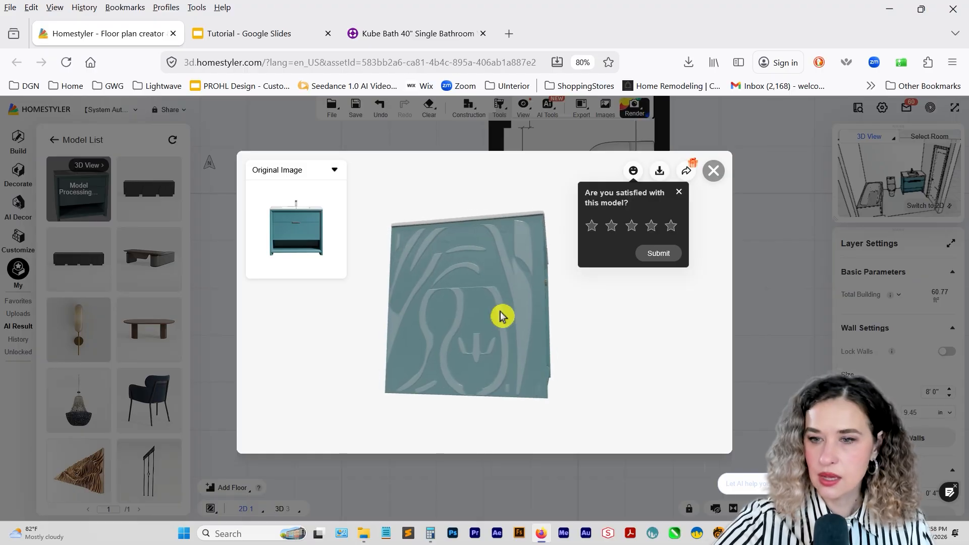
pyautogui.moveTo(402, 322); pyautogui.dragTo(577, 313)
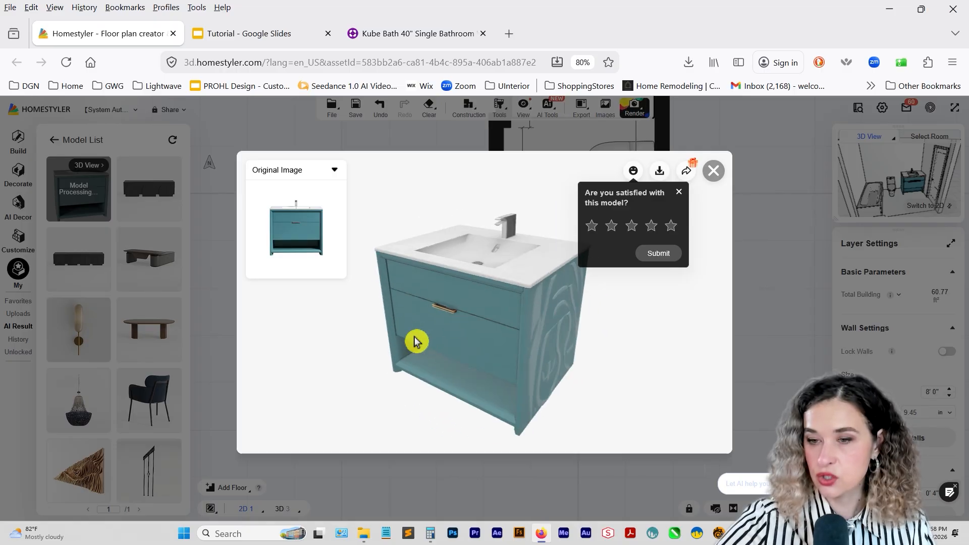
pyautogui.moveTo(471, 367); pyautogui.dragTo(474, 344)
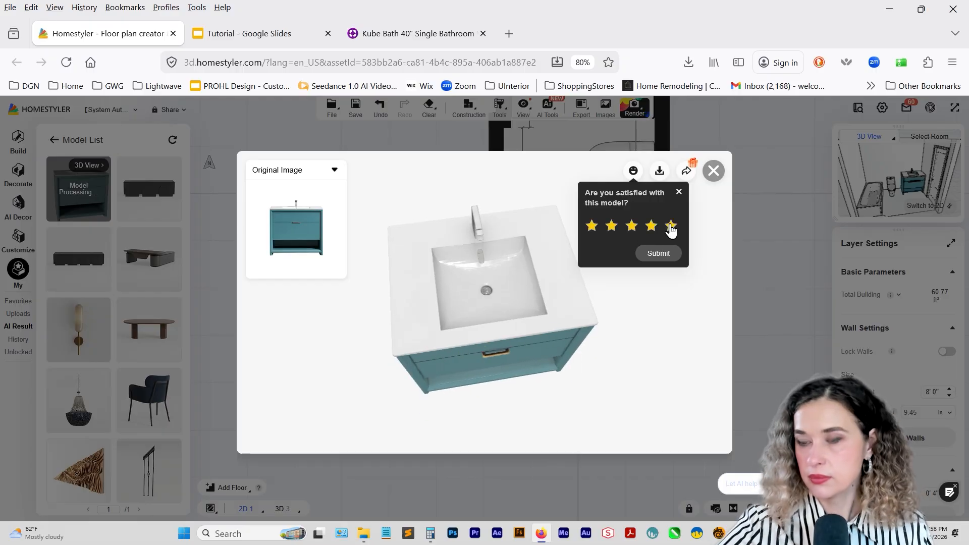
pyautogui.click(713, 170)
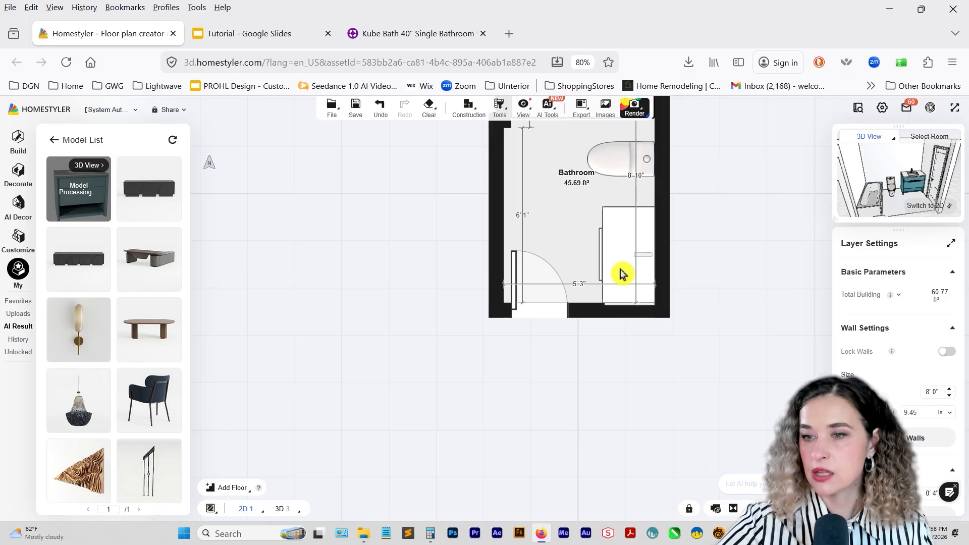
# Switch the main view back to 3D and look at the custom-built teal vanity beside the toilet.
pyautogui.click(953, 213)
pyautogui.scroll(1, 530, 414)
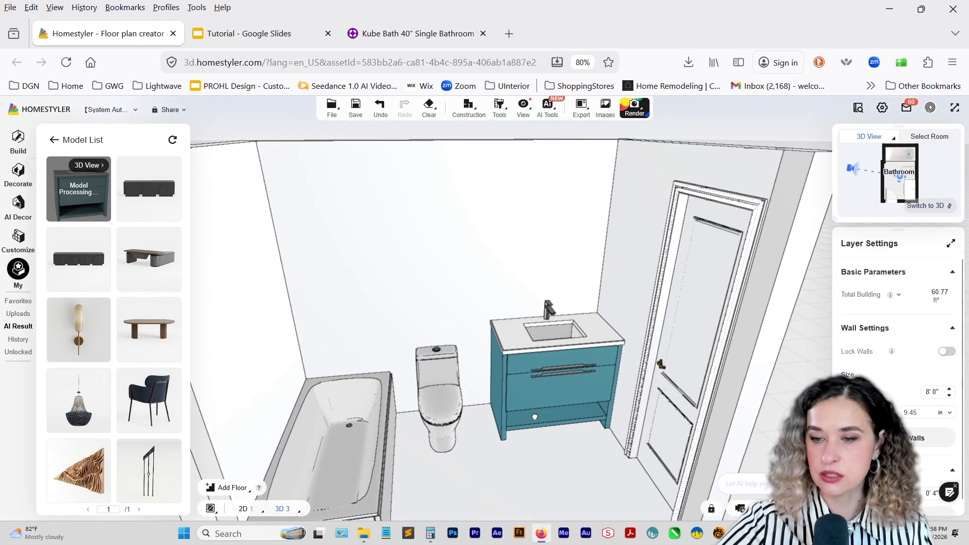
pyautogui.moveTo(533, 416); pyautogui.dragTo(537, 441)
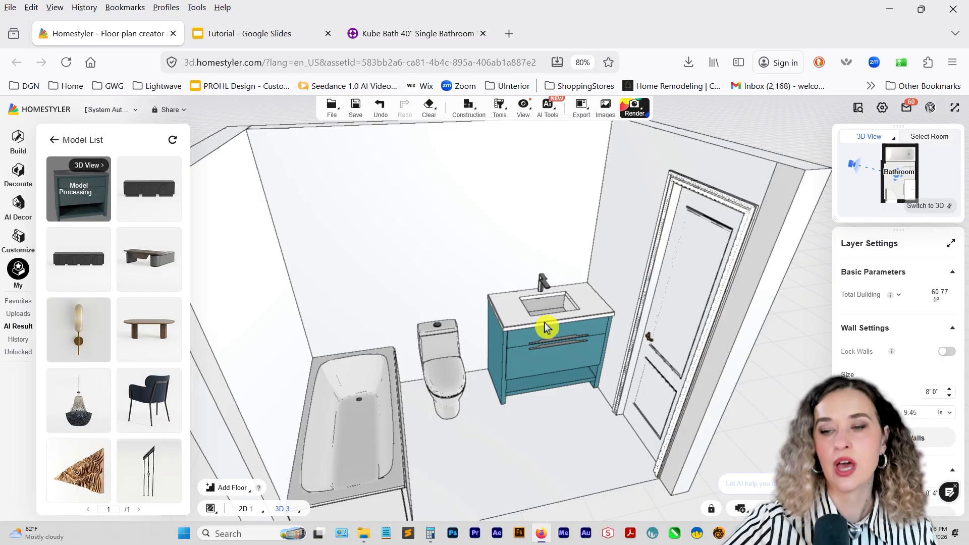
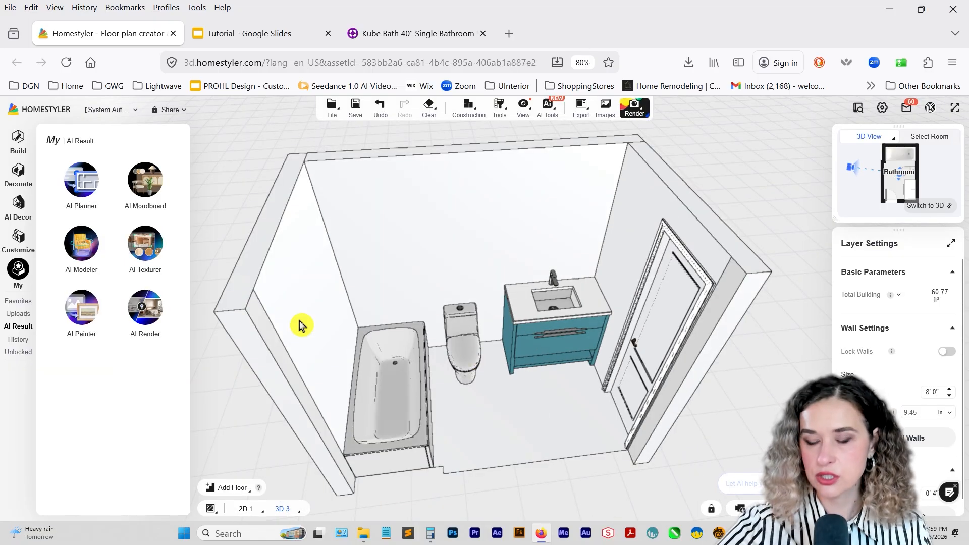
# Open the list of AI Modeler results and check the newly generated vanity model.
pyautogui.click(82, 183)
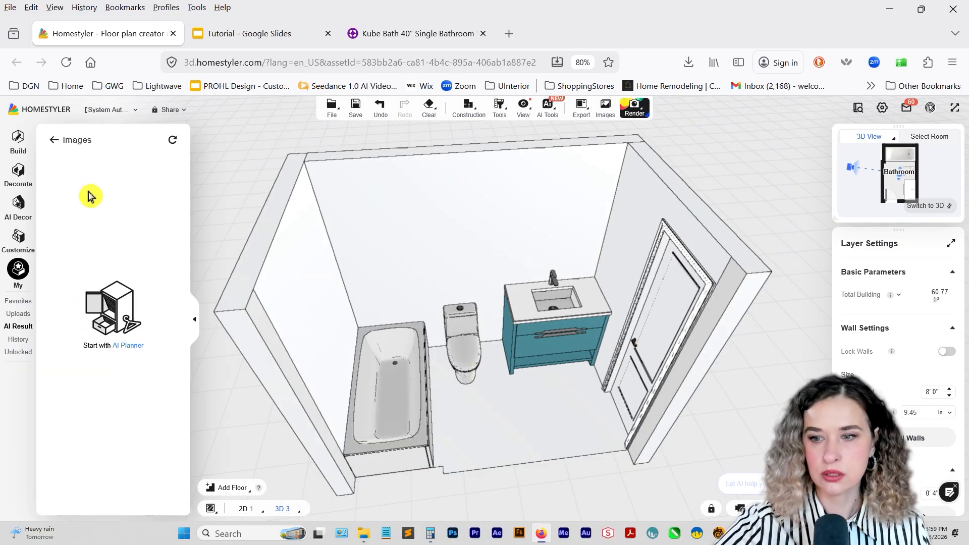
pyautogui.click(17, 313)
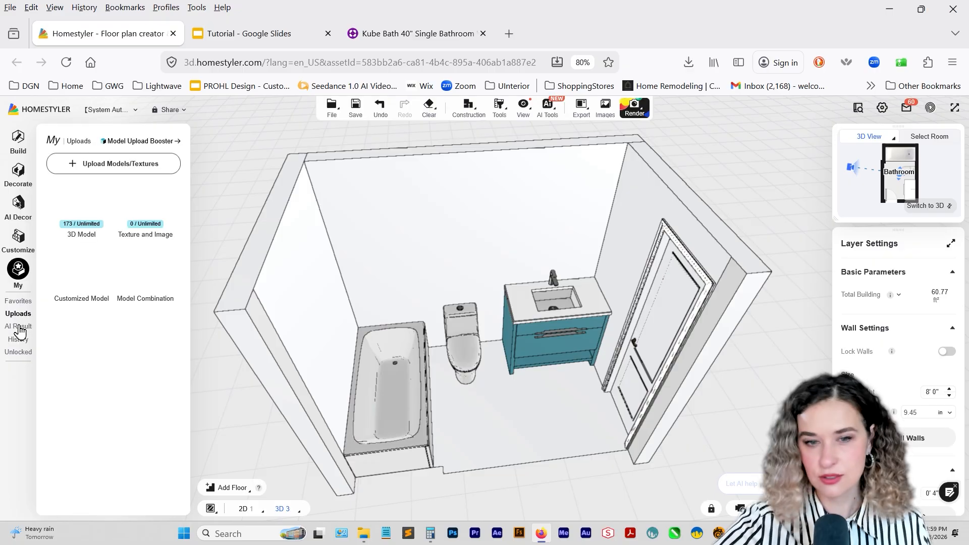
pyautogui.click(18, 325)
pyautogui.click(82, 244)
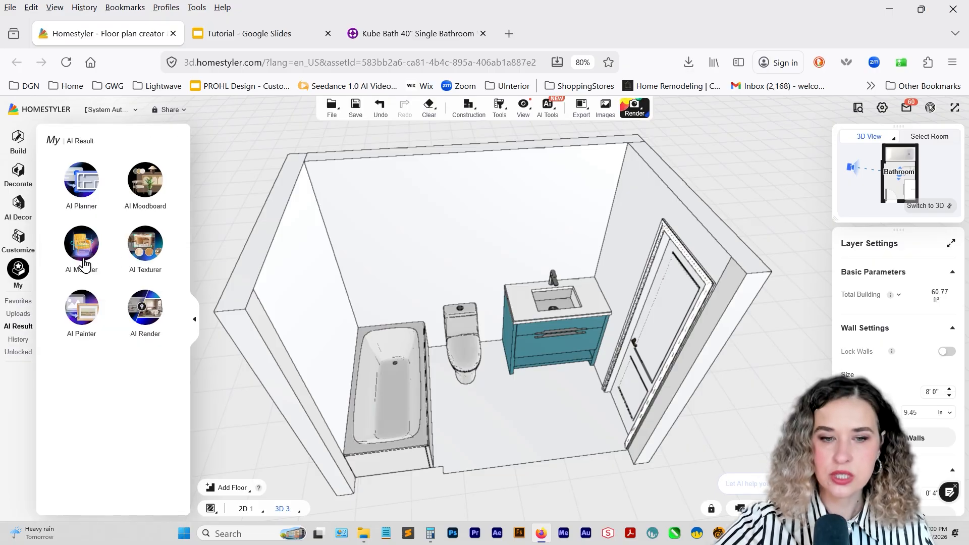
pyautogui.click(83, 262)
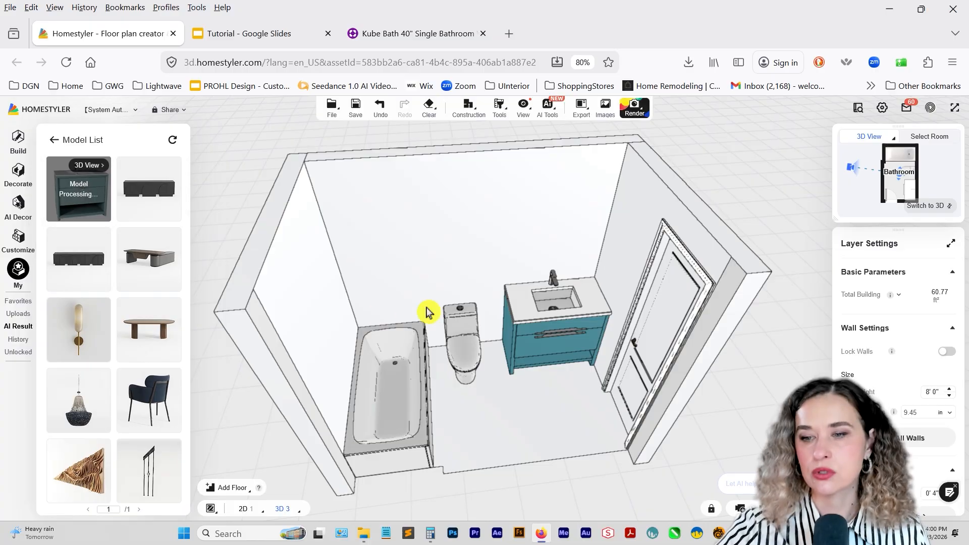
# View the bathroom from the vanity side, check the inspiration board in Google Slides, and return to the Homestyler project.
pyautogui.moveTo(567, 413)
pyautogui.mouseDown()
pyautogui.moveTo(475, 428)
pyautogui.moveTo(509, 406)
pyautogui.mouseUp()
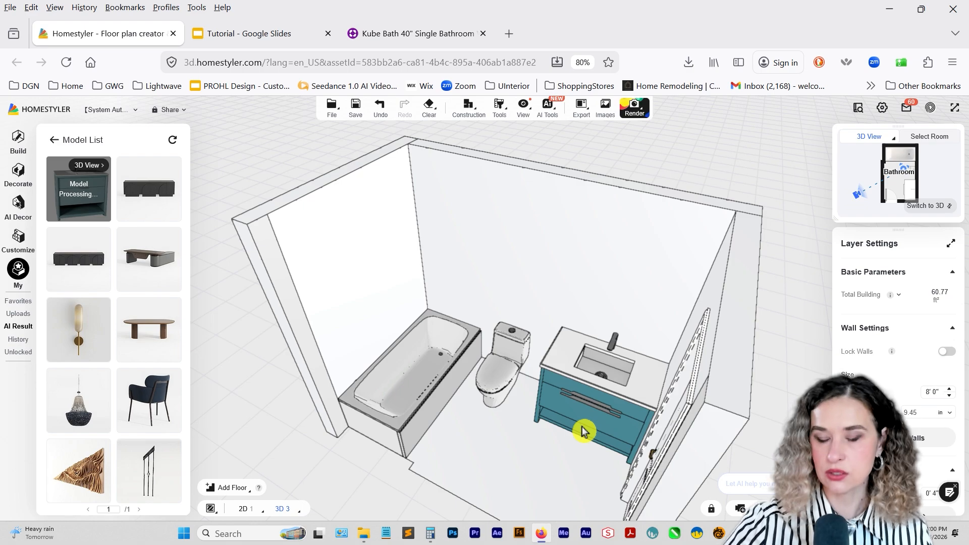
pyautogui.moveTo(597, 400); pyautogui.dragTo(559, 400)
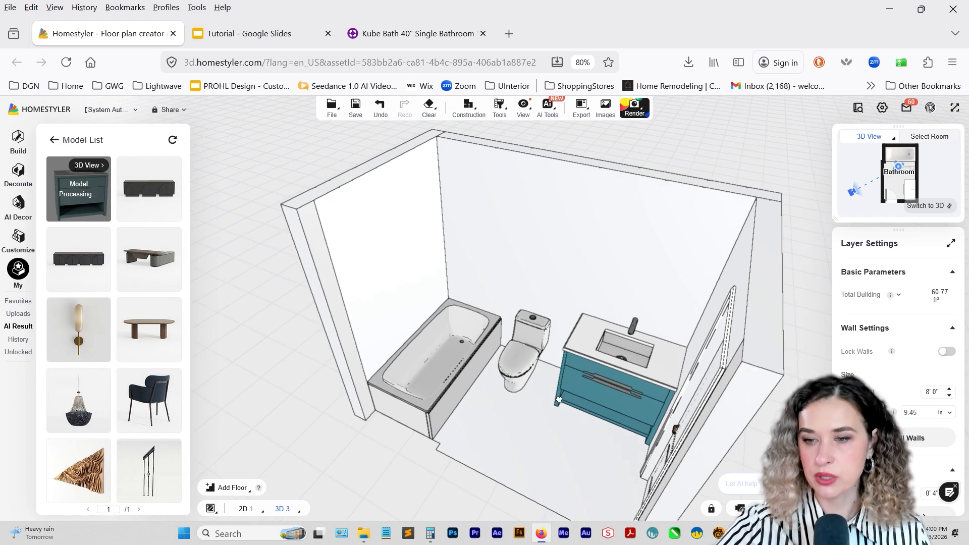
pyautogui.moveTo(558, 400); pyautogui.dragTo(557, 424, button='right')
pyautogui.moveTo(556, 424); pyautogui.dragTo(376, 268)
pyautogui.click(227, 34)
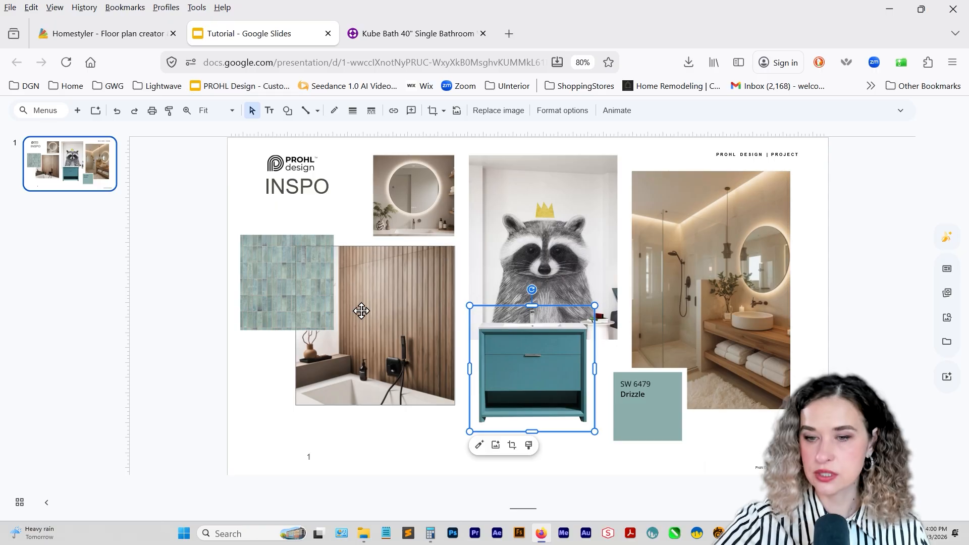
pyautogui.click(121, 33)
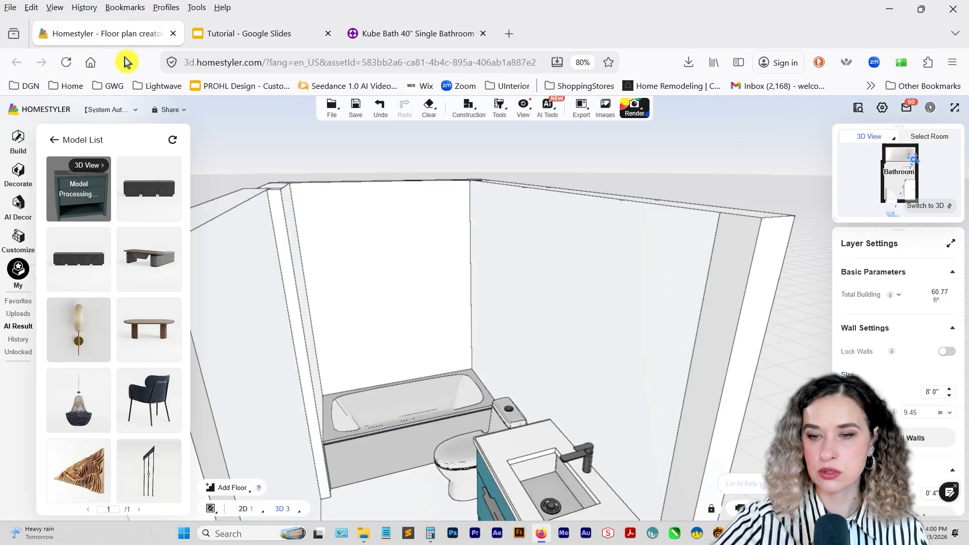
# Look through the single-brick tile patterns available for the bathroom floor.
pyautogui.click(407, 501)
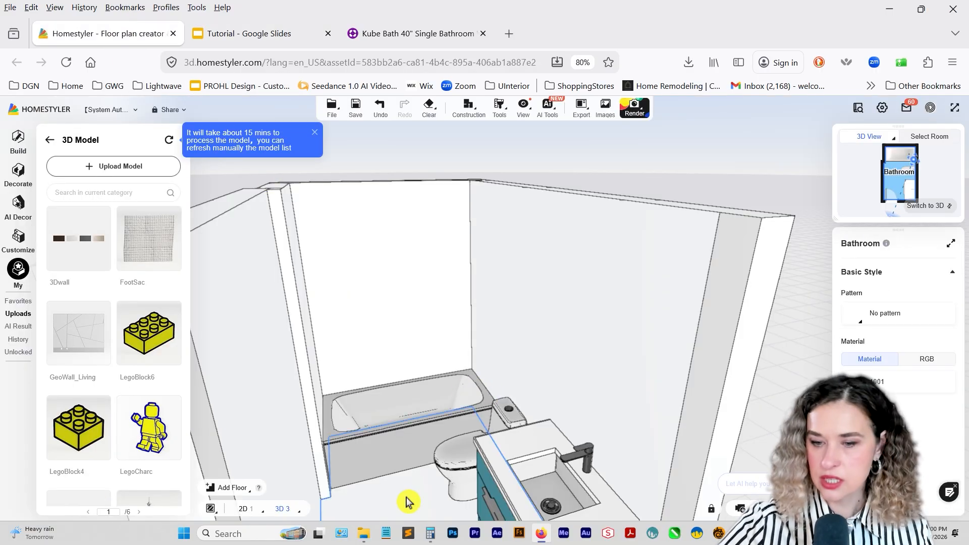
pyautogui.click(849, 317)
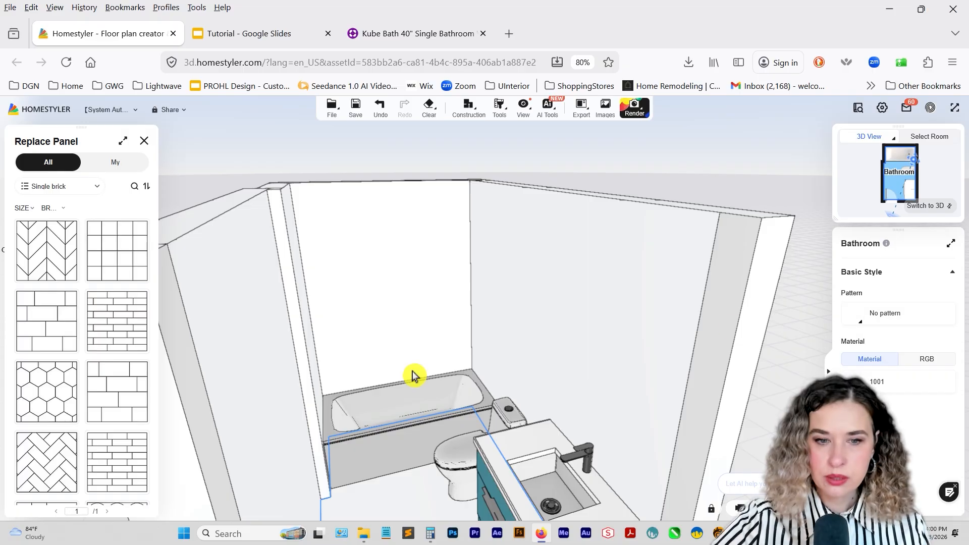
pyautogui.scroll(-5, 63, 333)
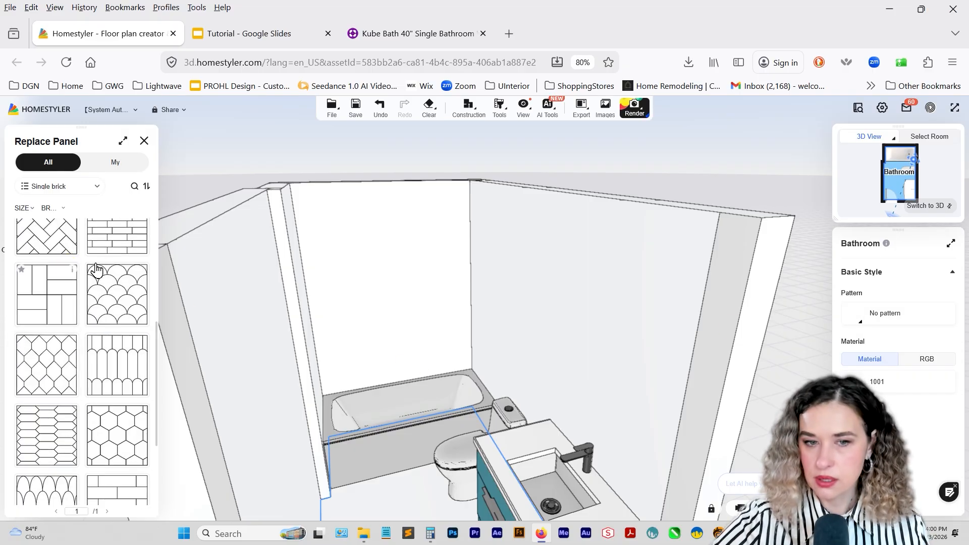
pyautogui.scroll(-3, 84, 400)
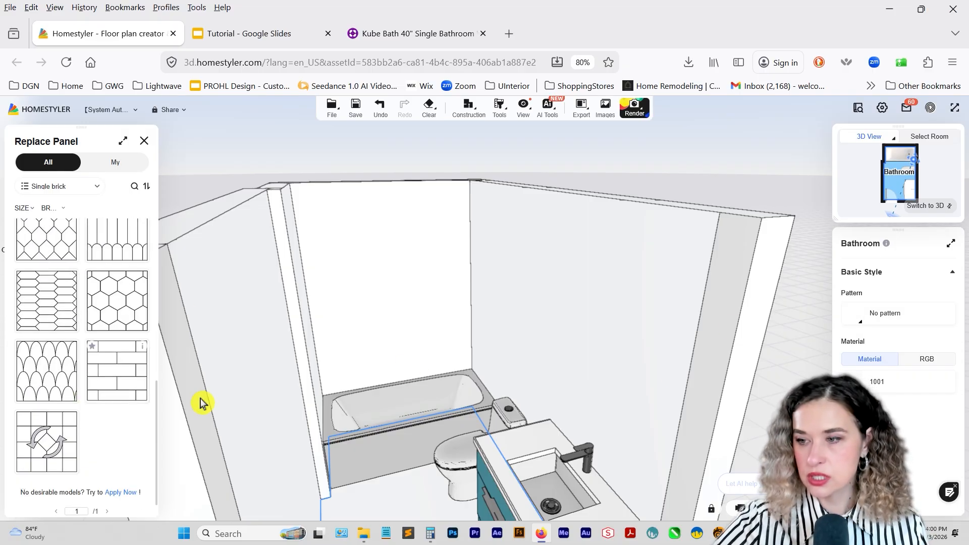
pyautogui.moveTo(874, 382)
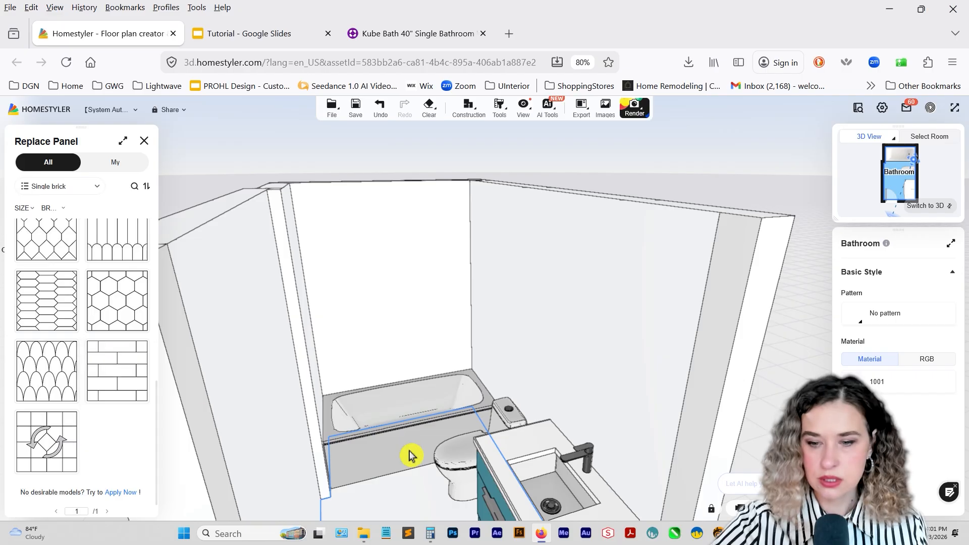
# Change the bathroom floor material to the premium tile texture Mosaic 70, white with small black dots.
pyautogui.click(410, 488)
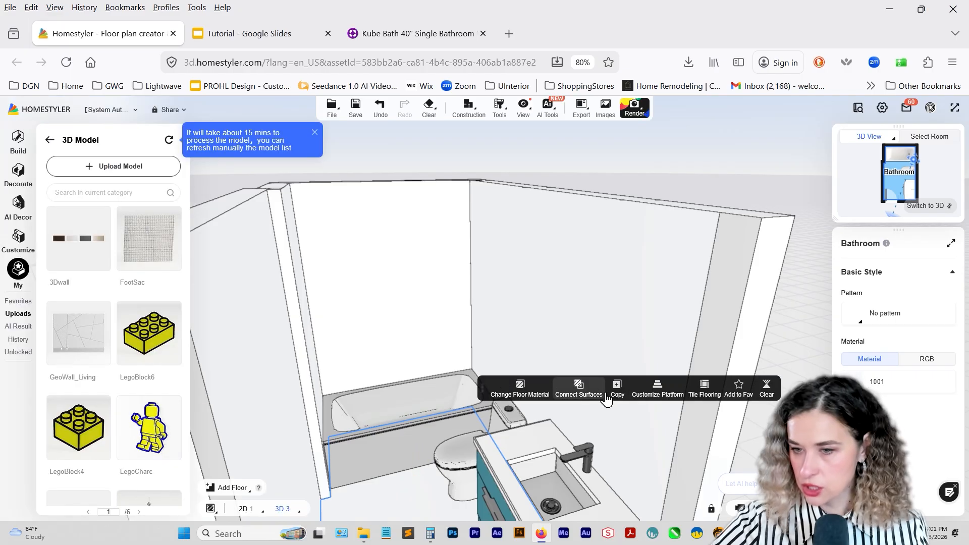
pyautogui.click(520, 387)
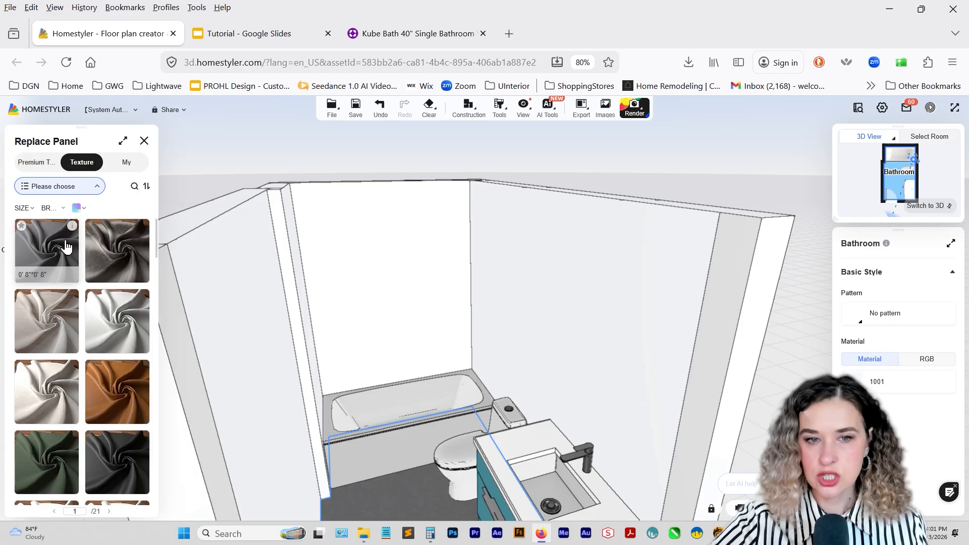
pyautogui.click(37, 163)
pyautogui.click(49, 187)
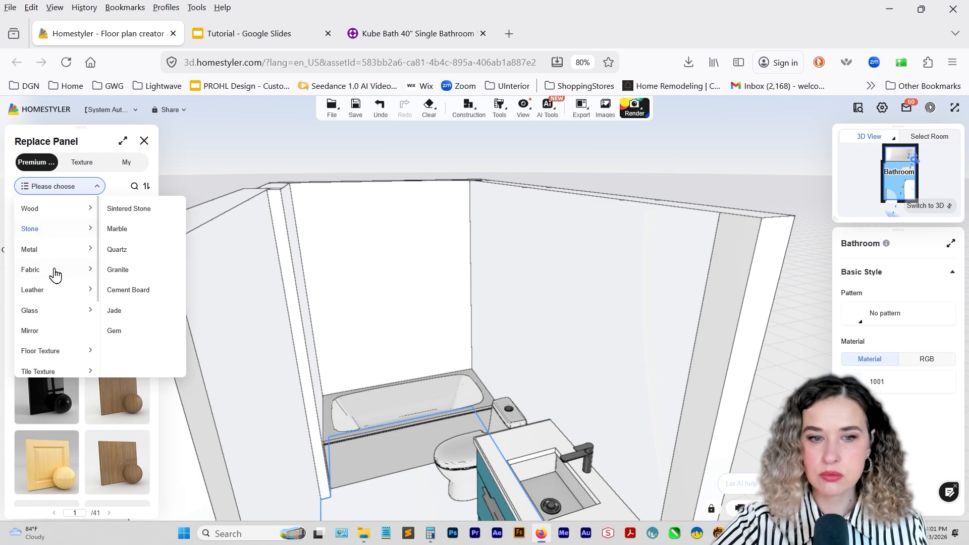
pyautogui.moveTo(50, 297)
pyautogui.scroll(-2, 54, 315)
pyautogui.moveTo(46, 317)
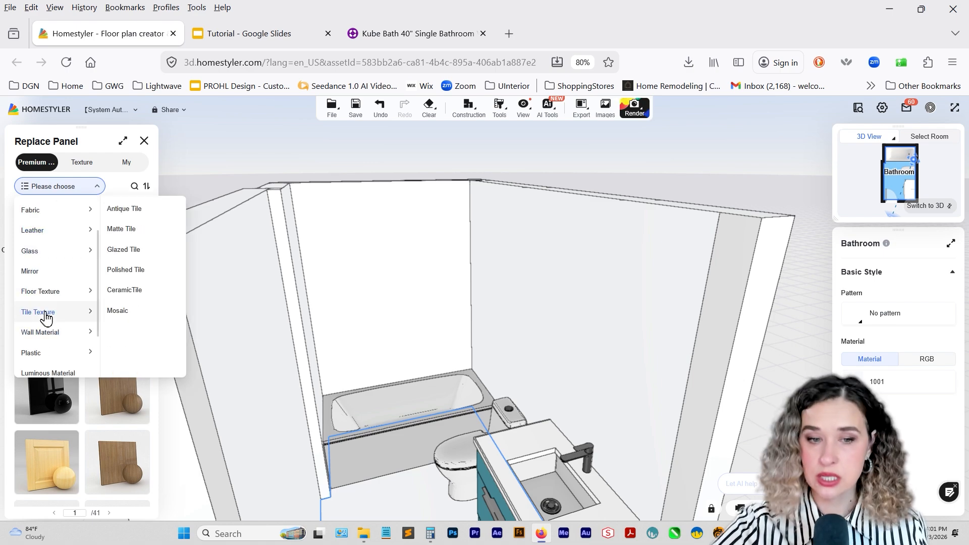
pyautogui.click(46, 317)
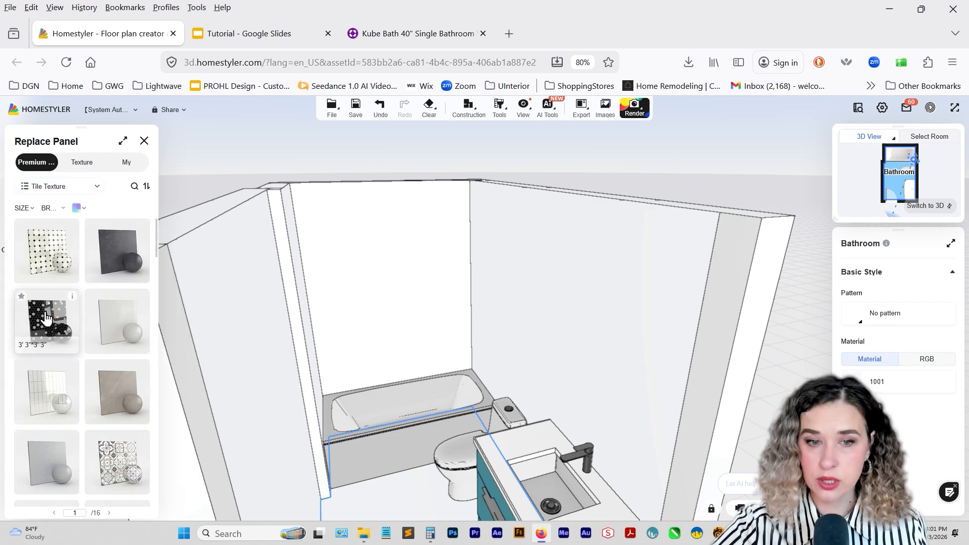
pyautogui.click(52, 252)
# Scale the floor's mosaic tile texture to 0.5 times horizontally and vertically.
pyautogui.moveTo(429, 418); pyautogui.dragTo(411, 368)
pyautogui.click(419, 427)
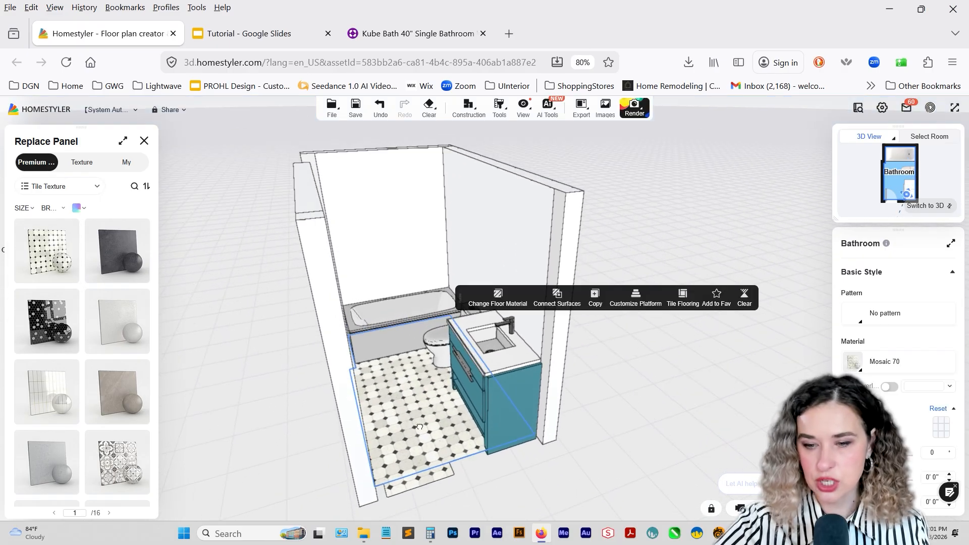
pyautogui.moveTo(420, 427); pyautogui.dragTo(418, 437)
pyautogui.click(442, 400)
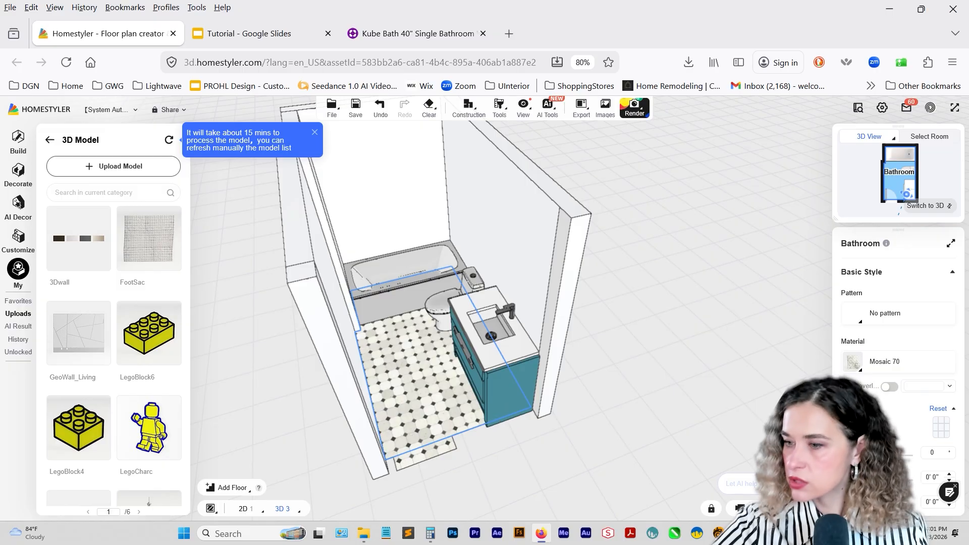
pyautogui.scroll(-2, 903, 371)
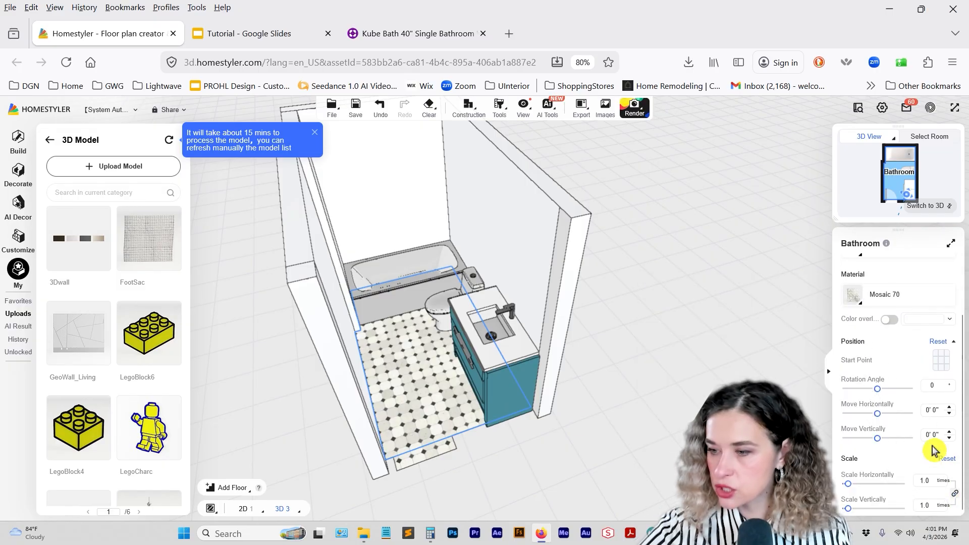
pyautogui.doubleClick(936, 485)
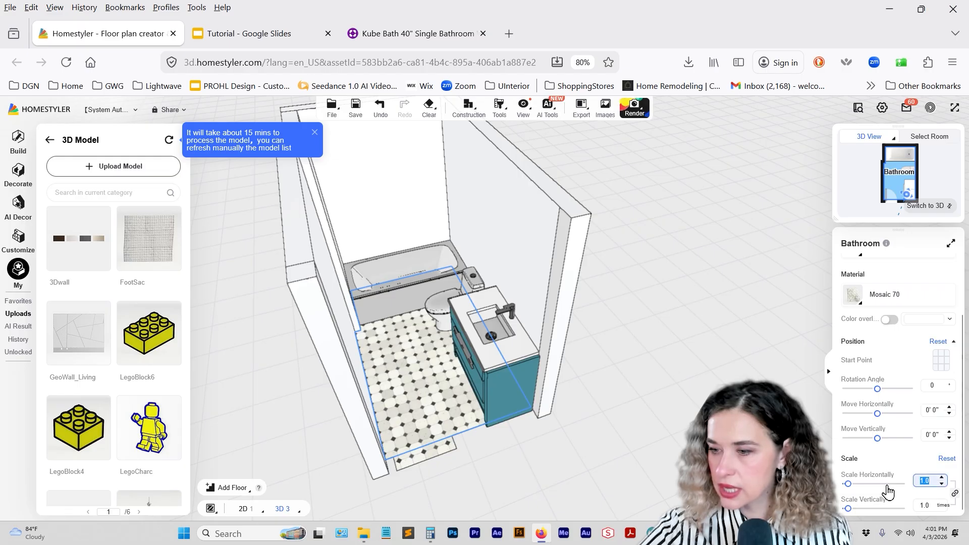
pyautogui.write('0.5')
pyautogui.press('Return')
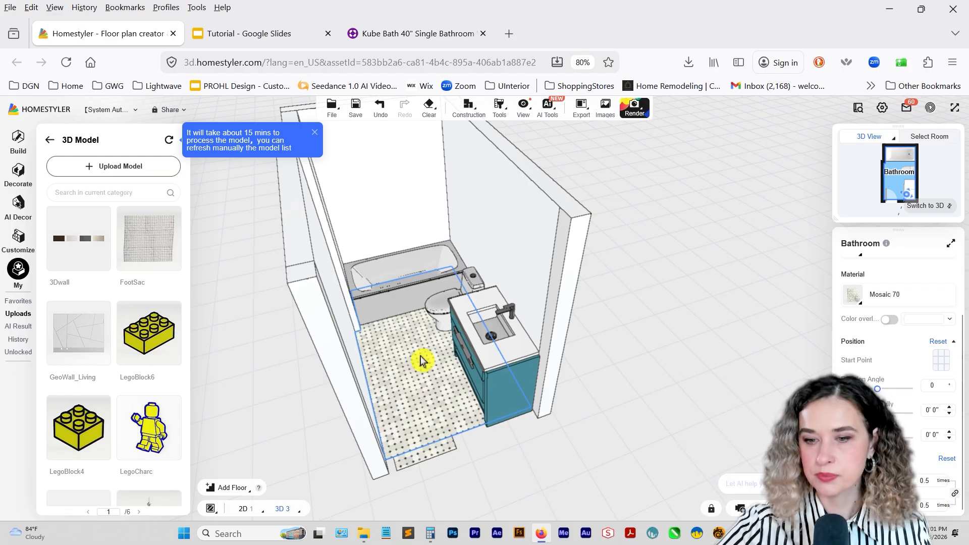
pyautogui.click(527, 420)
# Place a niche in the wall at the far end, above the bathtub.
pyautogui.click(391, 219)
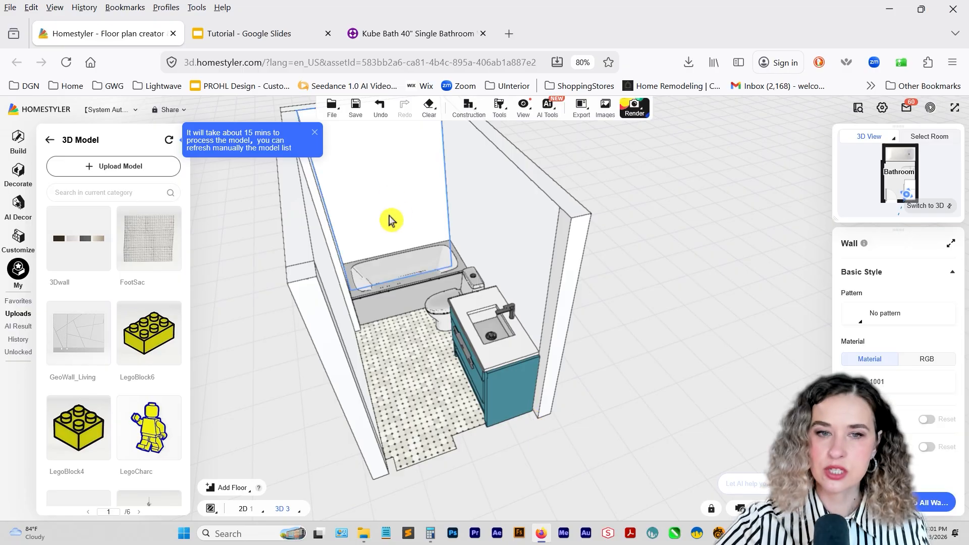
pyautogui.scroll(5, 401, 323)
pyautogui.moveTo(412, 363); pyautogui.dragTo(395, 322)
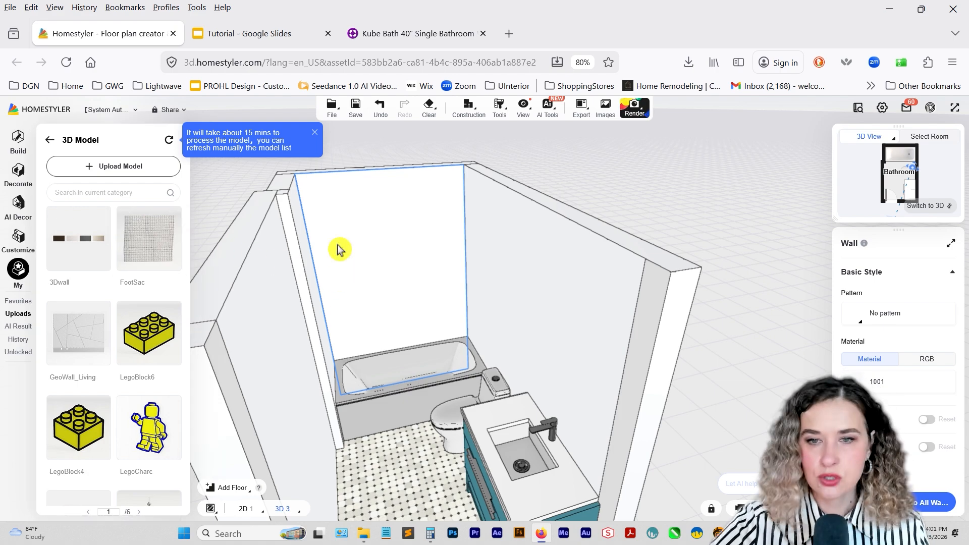
pyautogui.click(20, 151)
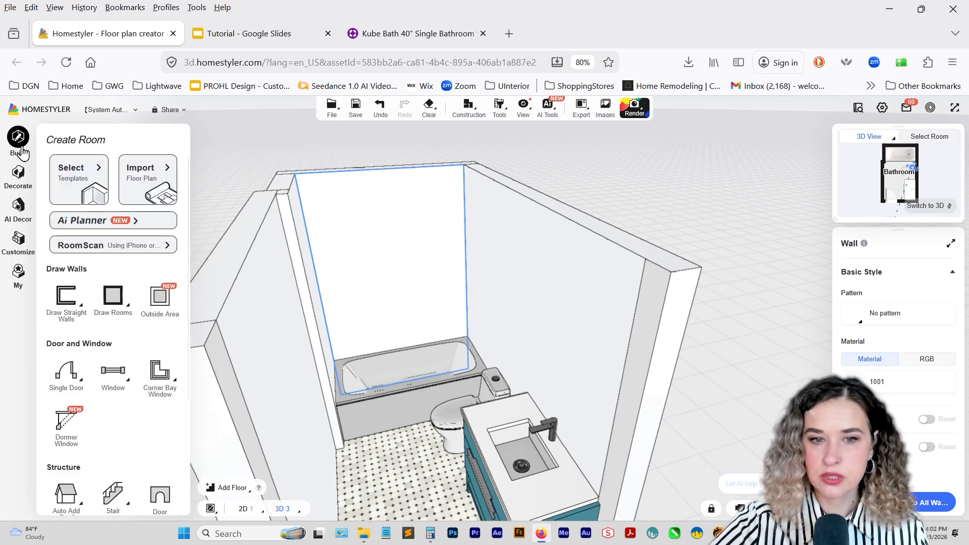
pyautogui.scroll(-3, 104, 298)
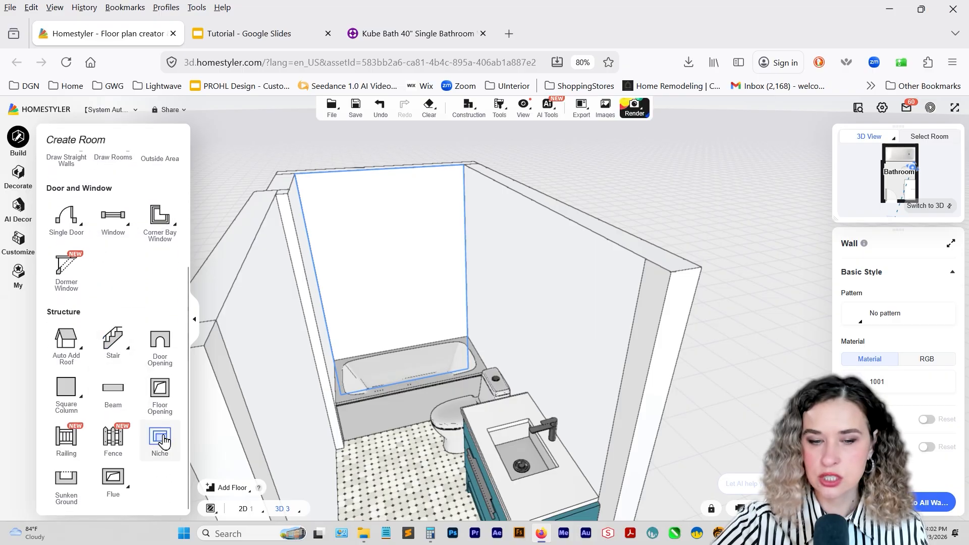
pyautogui.click(160, 438)
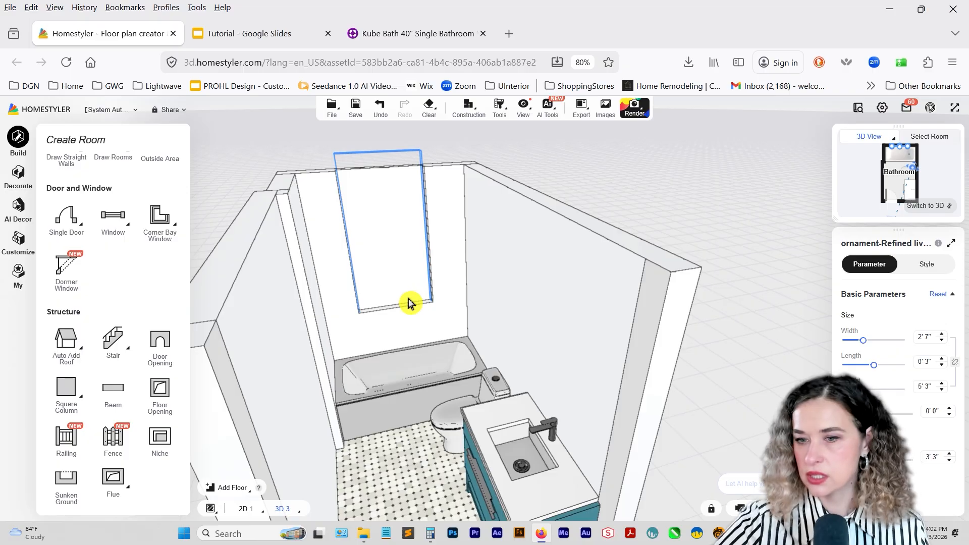
# Lower the niche to 3' 1" above the floor and set it to 1' high, 1' 4" wide and 5" in length.
pyautogui.click(949, 462)
pyautogui.click(949, 461)
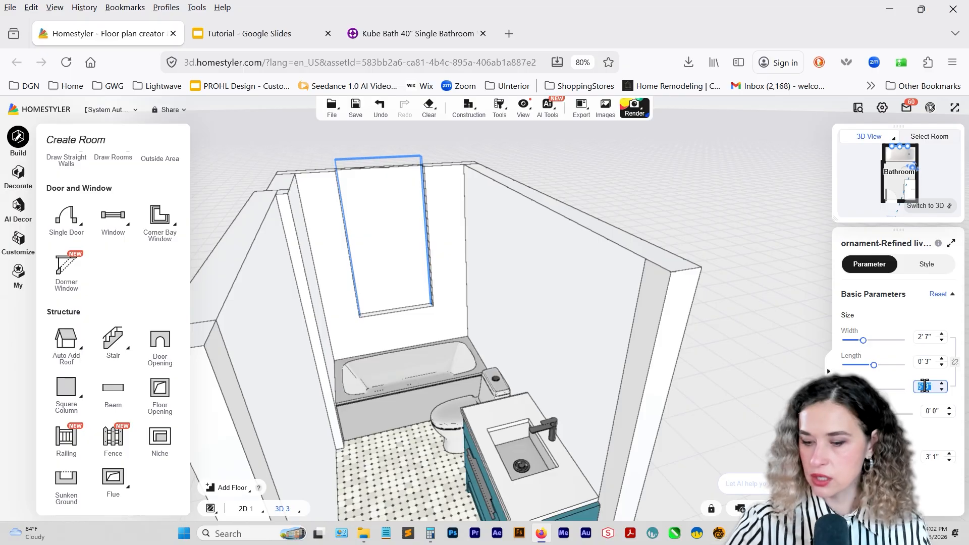
pyautogui.write('1')
pyautogui.press('Return')
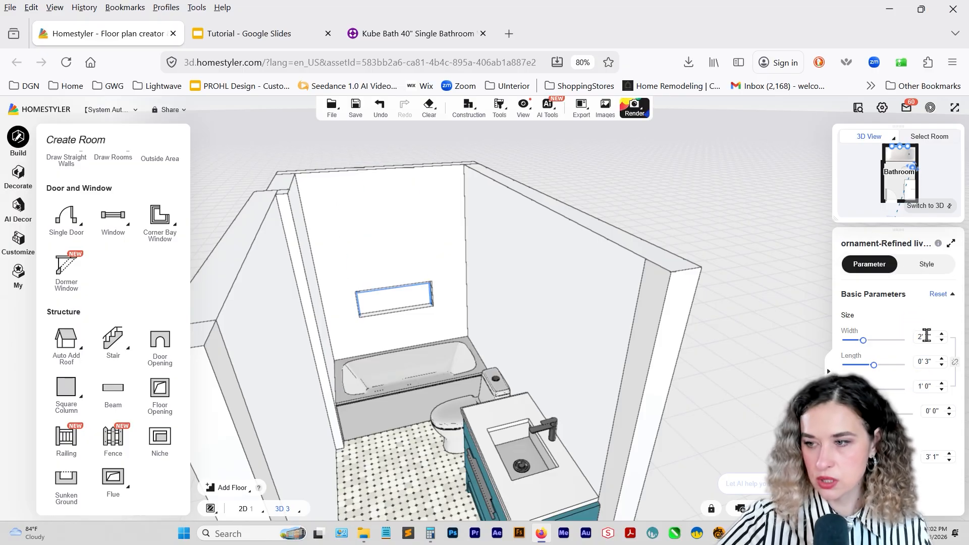
pyautogui.write("1'4")
pyautogui.press('Return')
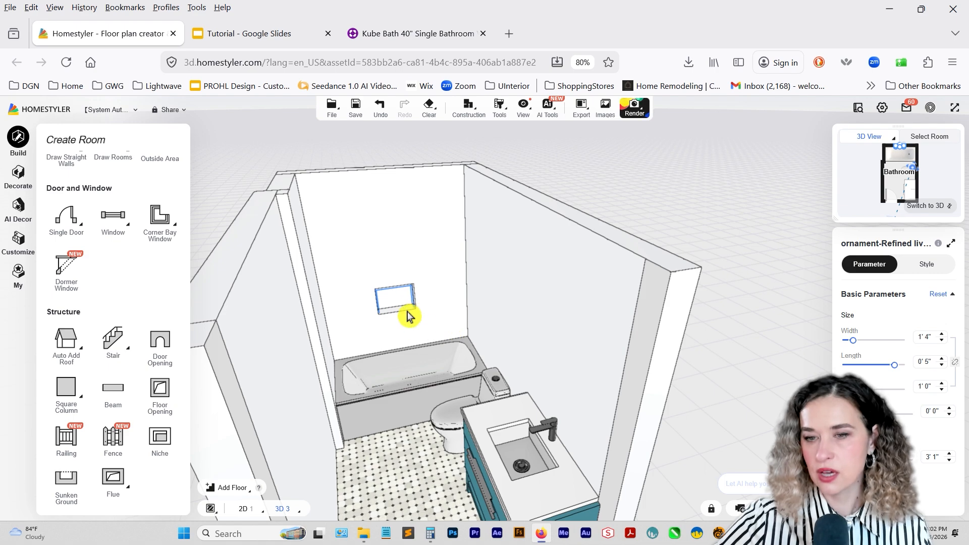
# Select the wall with the niche above the bathtub and browse the favorite materials available to replace its finish.
pyautogui.moveTo(404, 344); pyautogui.dragTo(446, 396, button='right')
pyautogui.moveTo(446, 396); pyautogui.dragTo(486, 391)
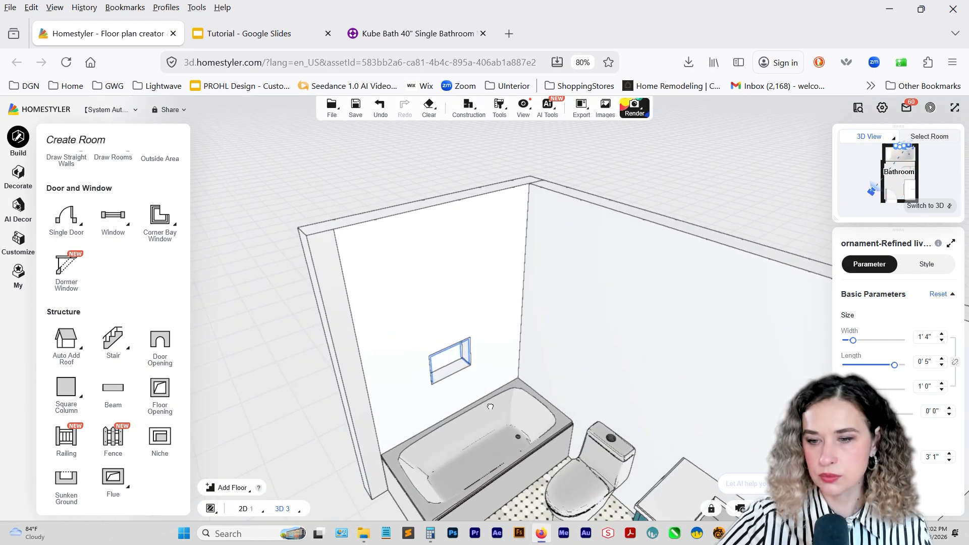
pyautogui.click(380, 252)
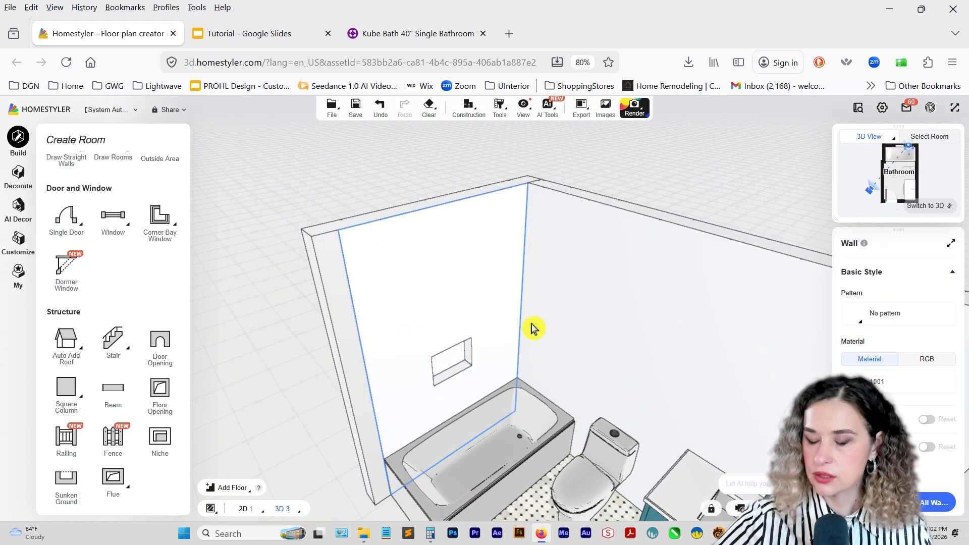
pyautogui.click(449, 298)
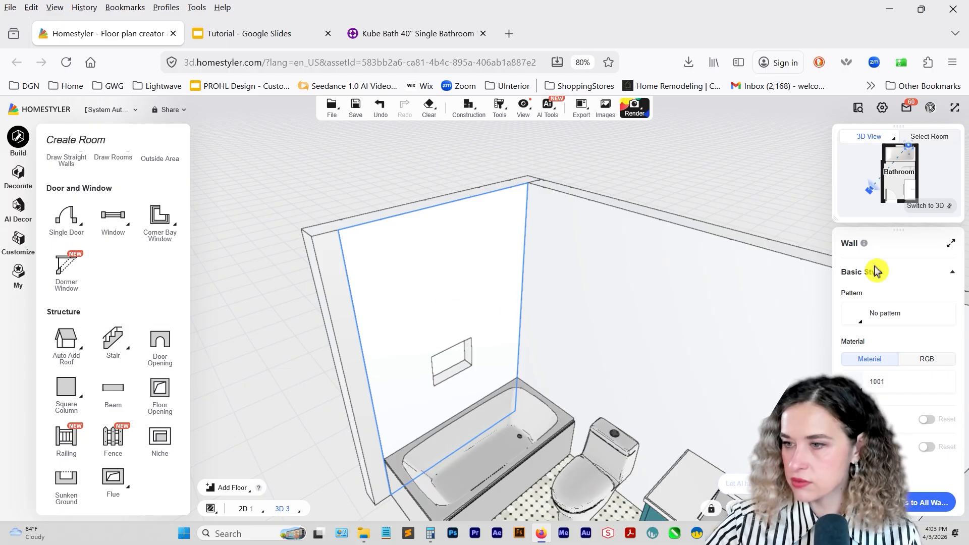
pyautogui.click(478, 290)
pyautogui.click(571, 180)
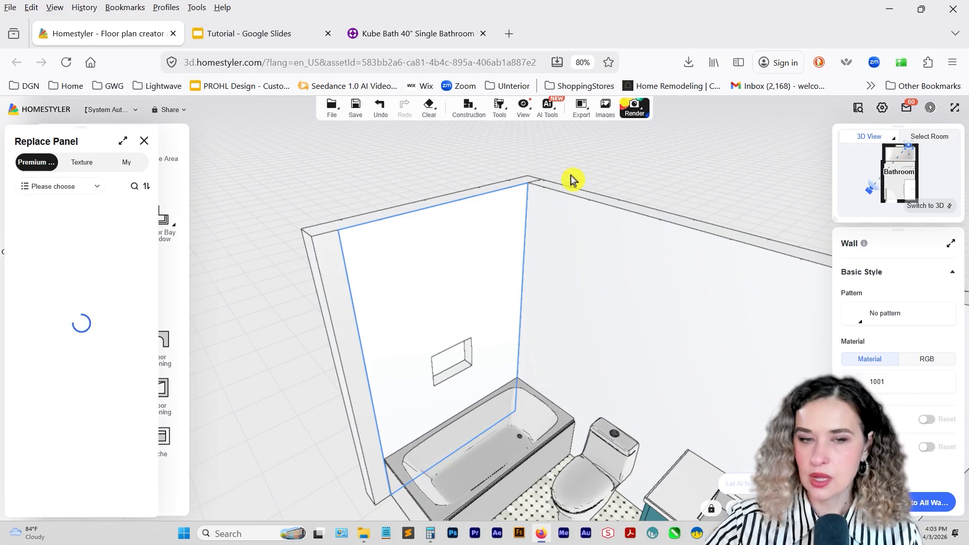
pyautogui.click(126, 162)
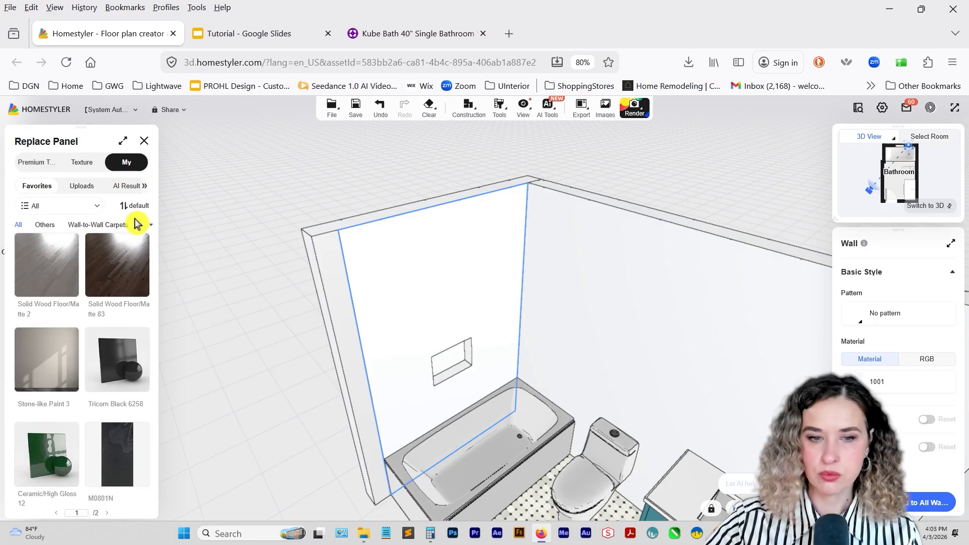
# Open the teal tile's linked Home Depot product page from the inspiration slide and view its enlarged product image.
pyautogui.click(245, 34)
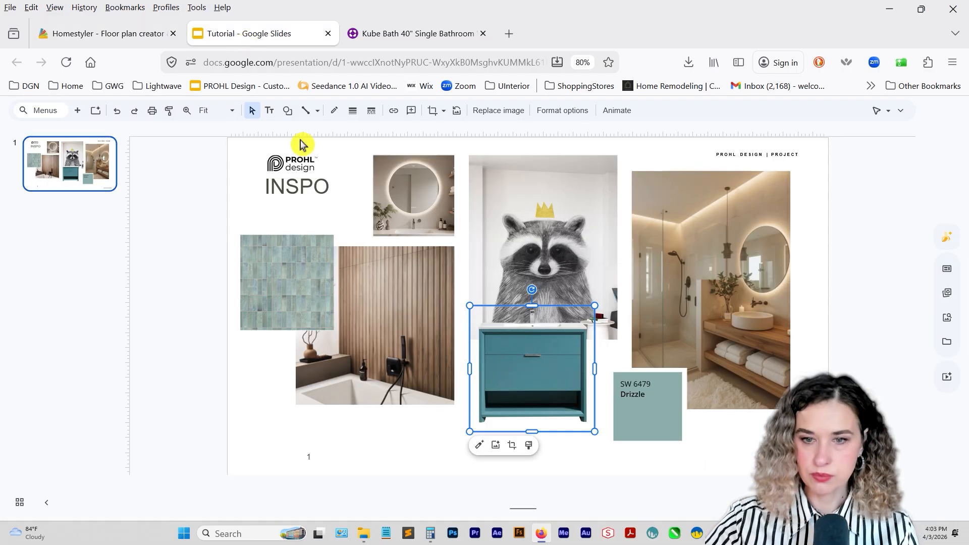
pyautogui.click(292, 264)
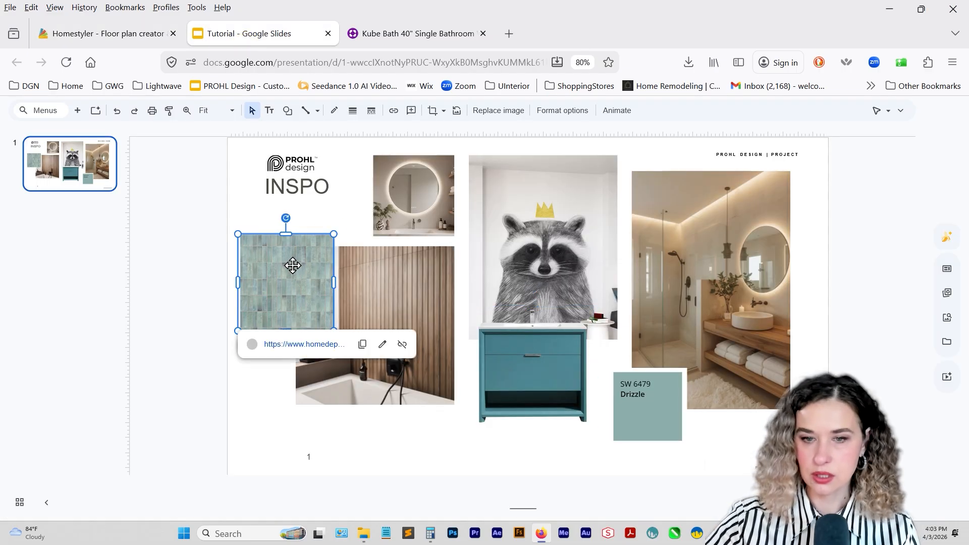
pyautogui.click(305, 345)
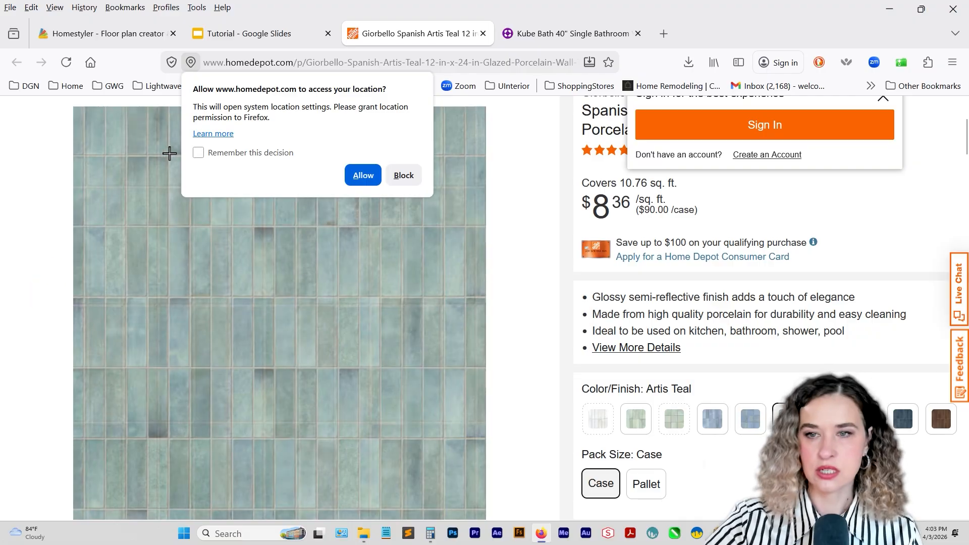
pyautogui.click(362, 175)
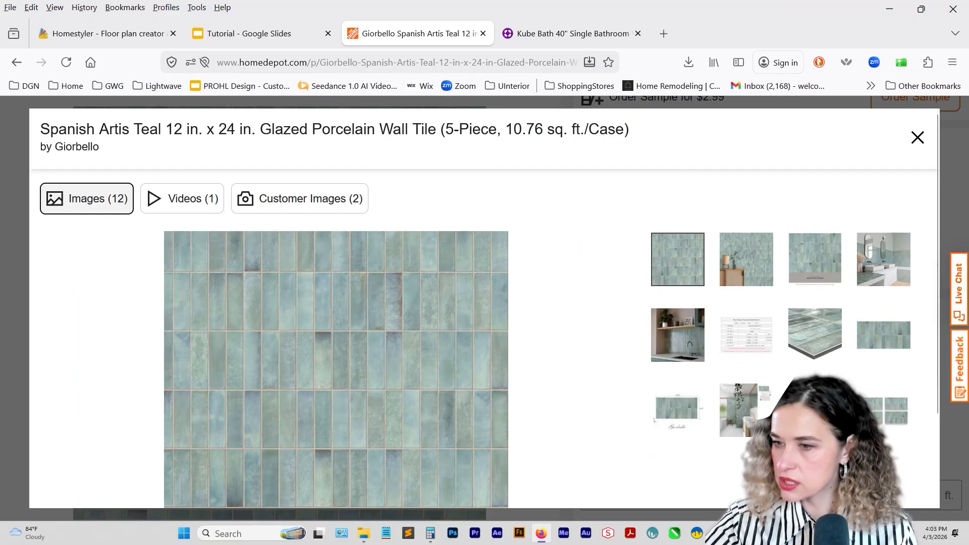
pyautogui.scroll(-2, 553, 335)
pyautogui.scroll(1, 555, 333)
pyautogui.scroll(-1, 560, 331)
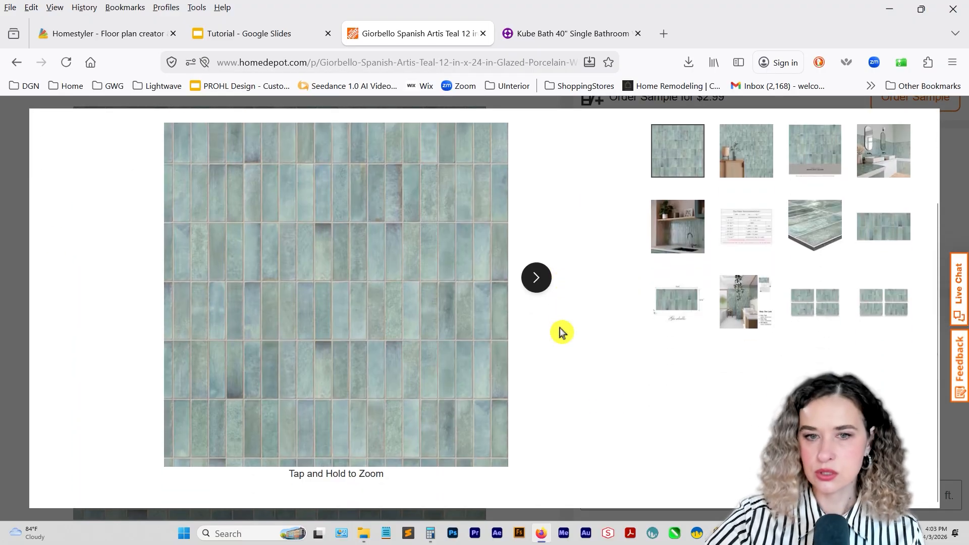
# Capture a screen area of the teal tile image, fitting its edges to whole tile rows and columns, about 667 x 585 pixels.
pyautogui.press('Print')
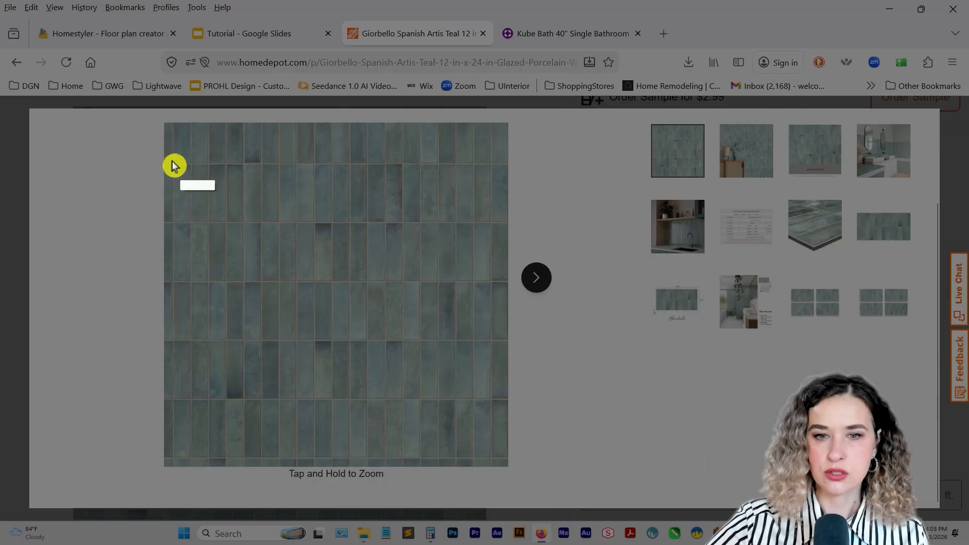
pyautogui.moveTo(172, 164); pyautogui.dragTo(509, 458)
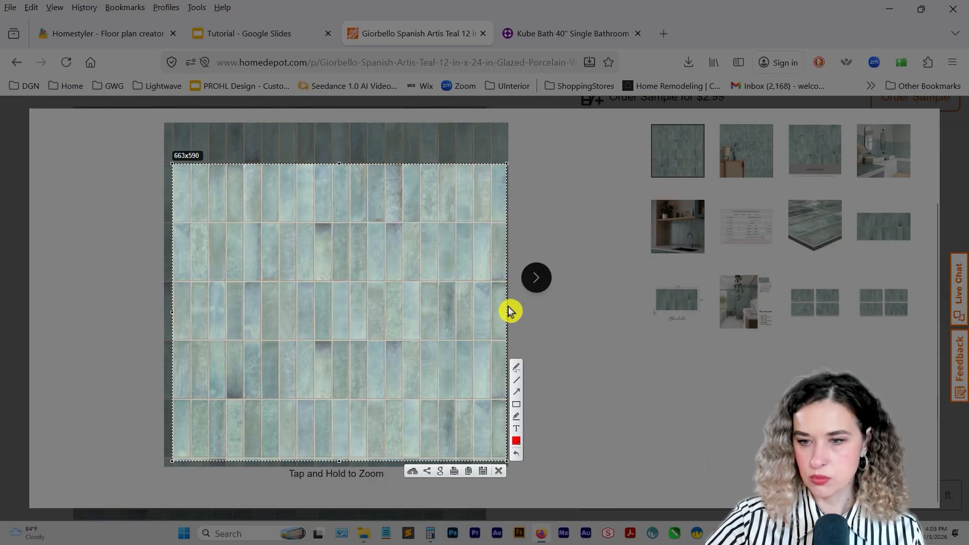
pyautogui.moveTo(508, 309); pyautogui.dragTo(492, 311)
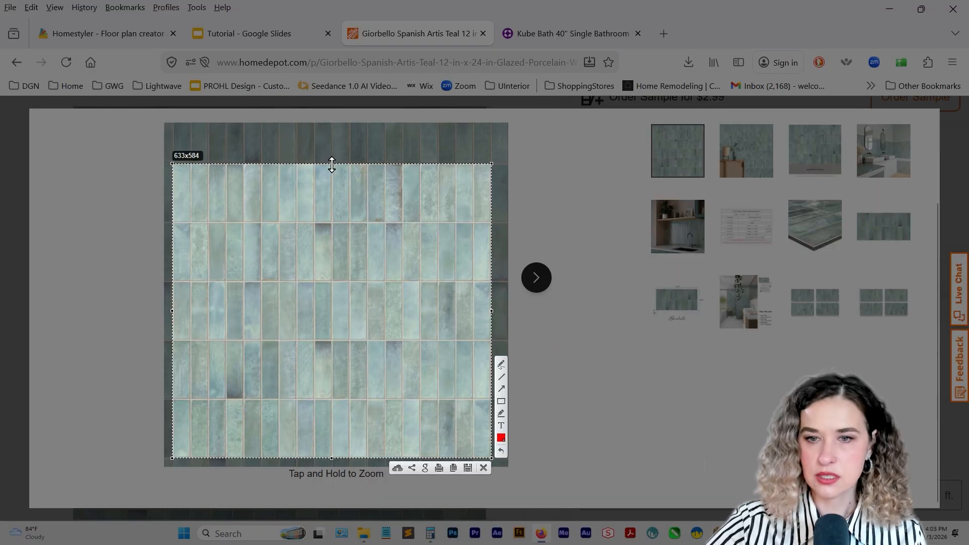
pyautogui.moveTo(331, 162); pyautogui.dragTo(334, 164)
pyautogui.moveTo(172, 313); pyautogui.dragTo(171, 313)
pyautogui.moveTo(492, 311); pyautogui.dragTo(507, 313)
pyautogui.moveTo(340, 163); pyautogui.dragTo(341, 162)
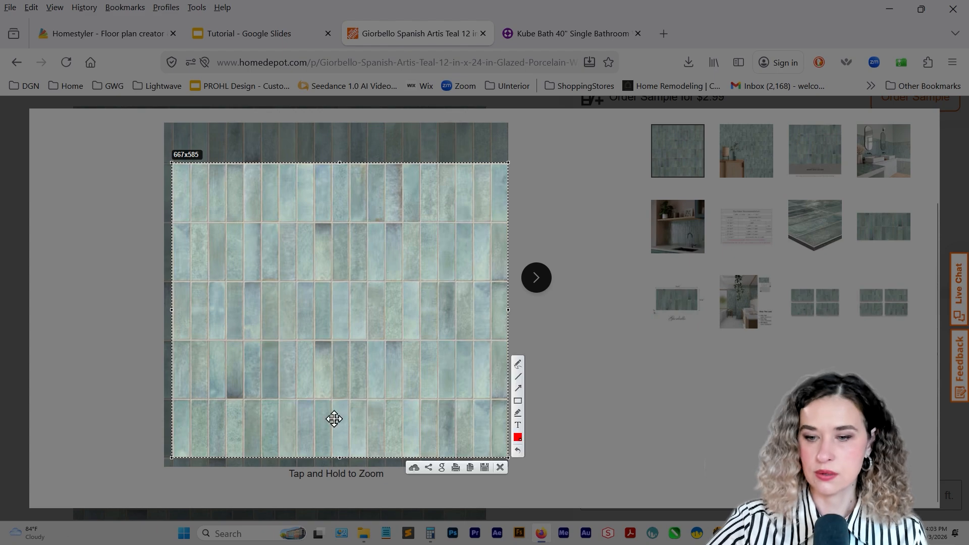
# Save the capture as the PNG "teal tile", close the enlarged image and highlight the product title's first line with the 12 in. x 24 in. size.
pyautogui.click(485, 468)
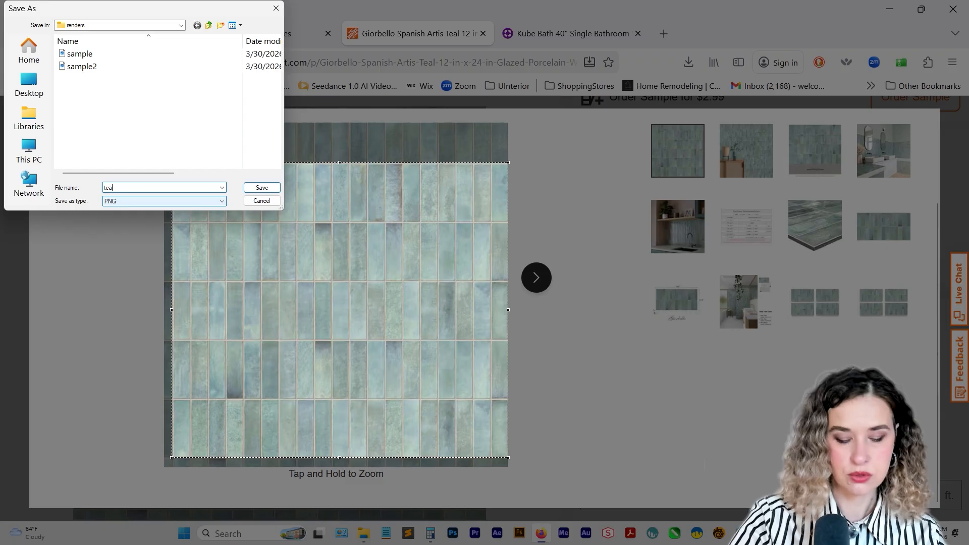
pyautogui.write('tea')
pyautogui.press('Return')
pyautogui.click(963, 154)
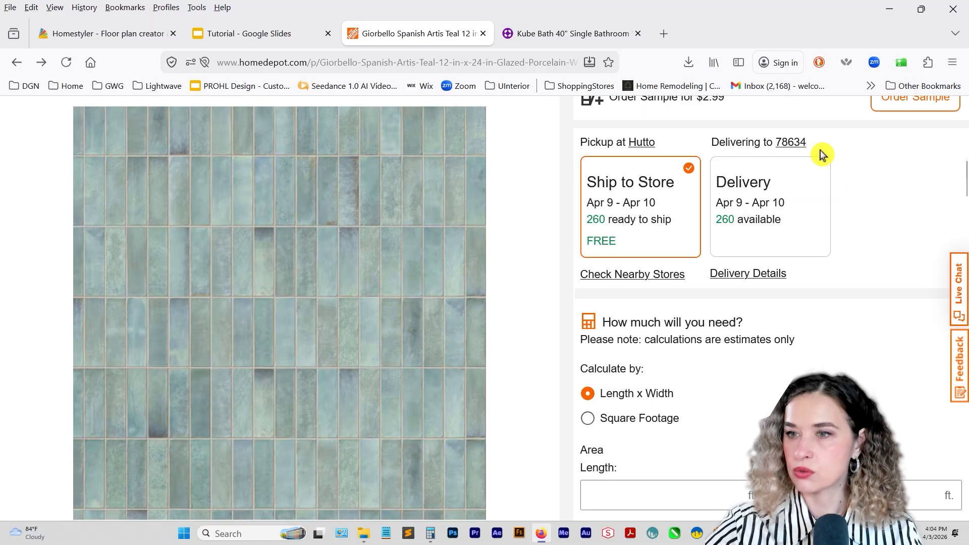
pyautogui.scroll(10, 819, 155)
pyautogui.moveTo(583, 298); pyautogui.dragTo(860, 299)
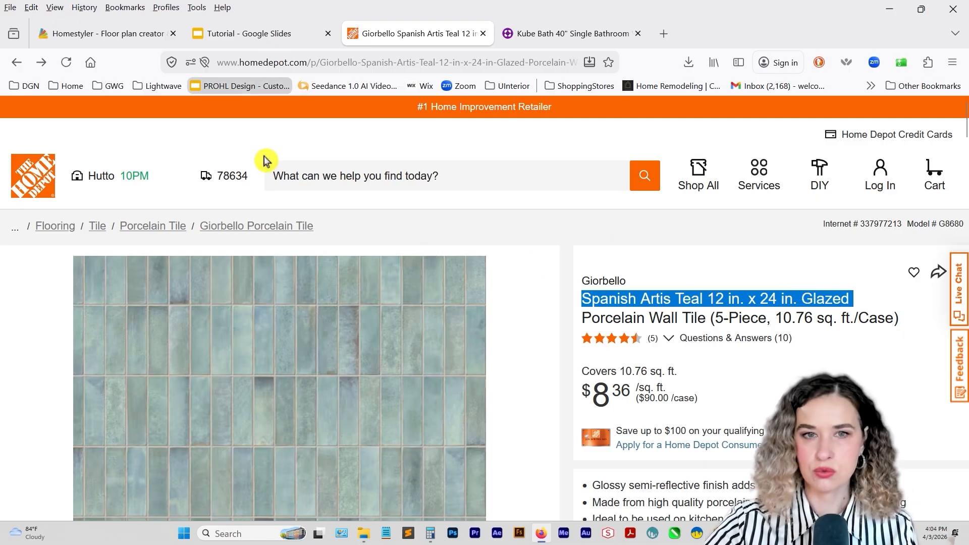
# Return to Homestyler, open the model upload workspace from the personal uploads and show the 2D models.
pyautogui.click(133, 34)
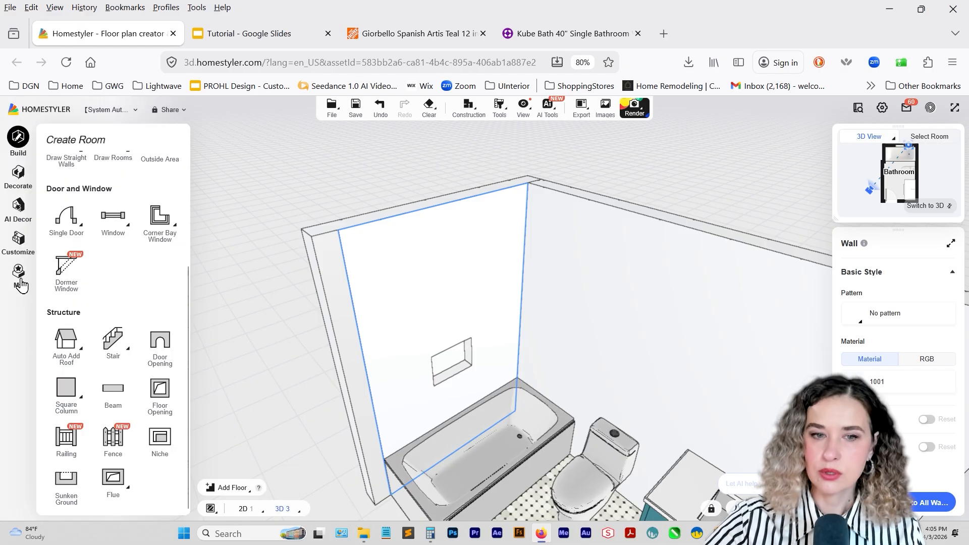
pyautogui.click(18, 273)
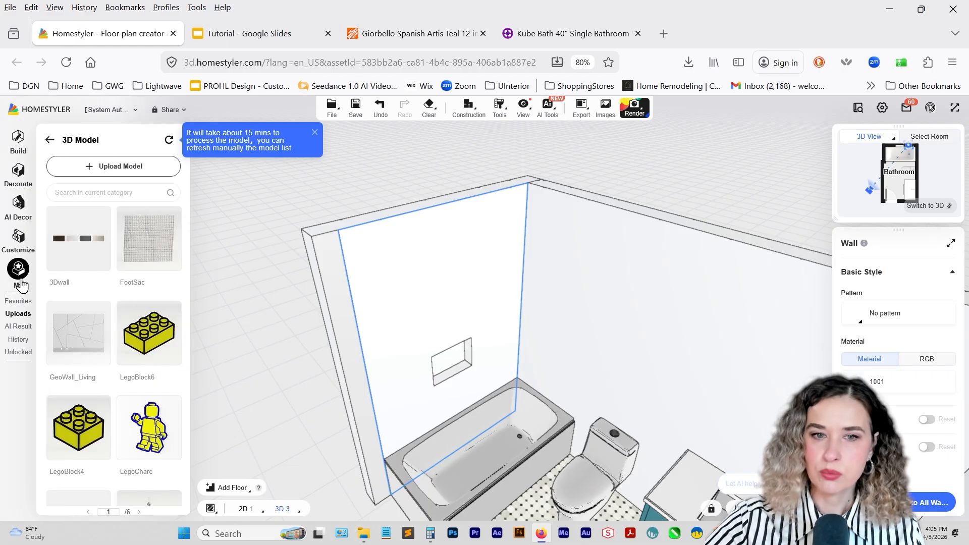
pyautogui.click(134, 167)
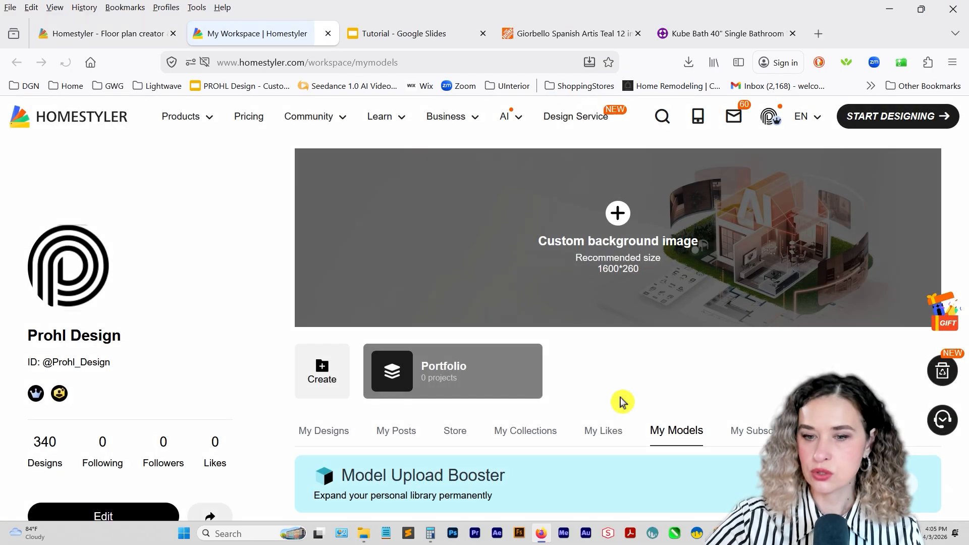
pyautogui.scroll(-3, 612, 401)
pyautogui.click(461, 424)
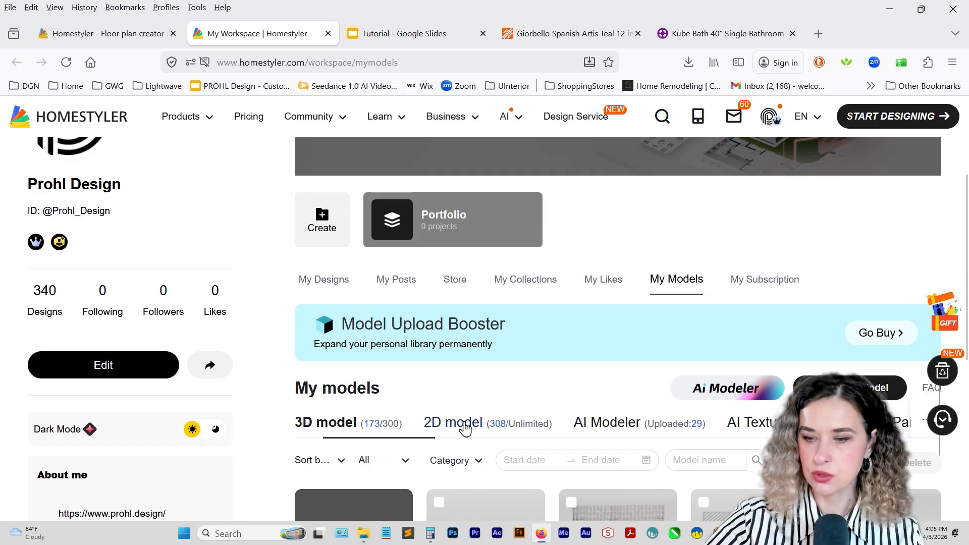
# Upload the "teal tile" image from Downloads as a new 2D texture model.
pyautogui.click(853, 389)
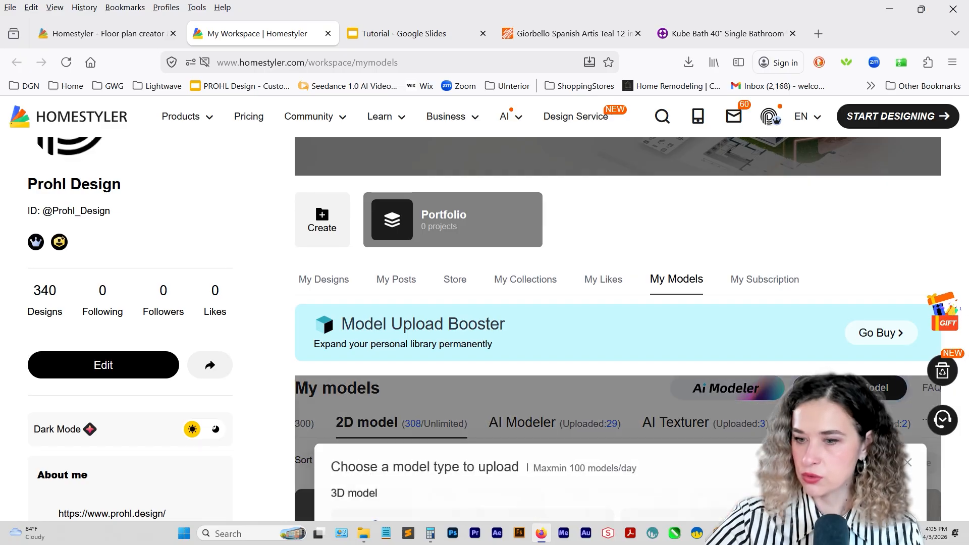
pyautogui.click(461, 397)
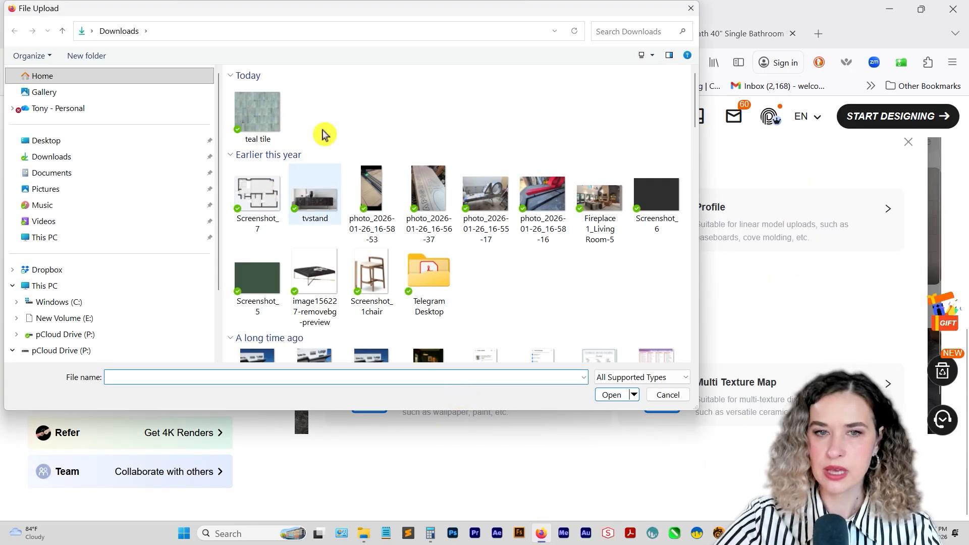
pyautogui.click(277, 118)
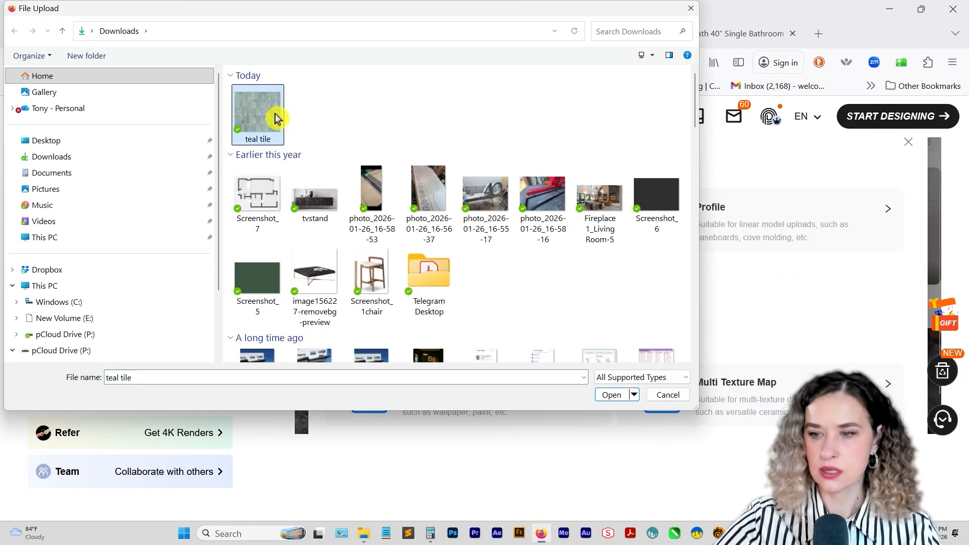
pyautogui.click(611, 394)
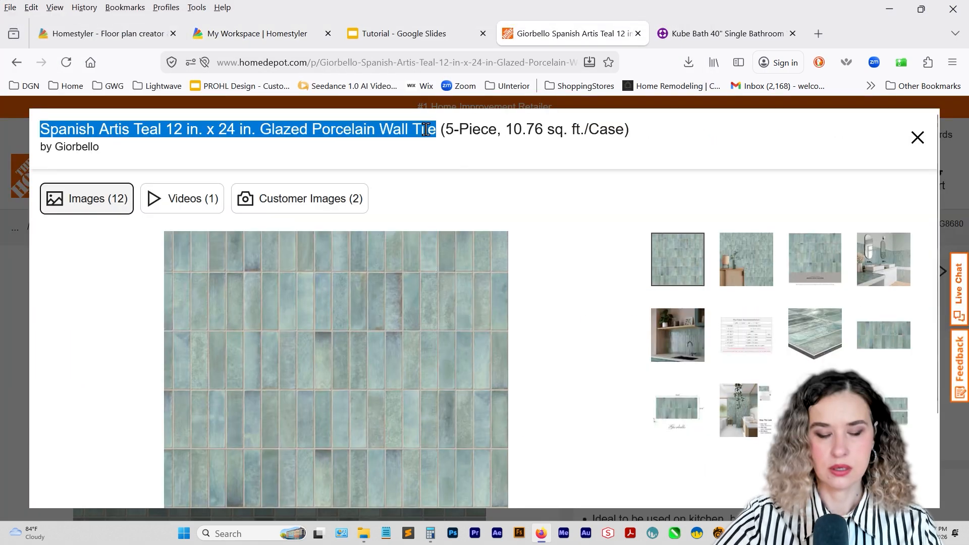
# Copy the name "Spanish Artis Teal 12 in. x 24 in. Glazed Porcelain Wall Tile" from the product page and return to the Homestyler workspace.
pyautogui.click(917, 144)
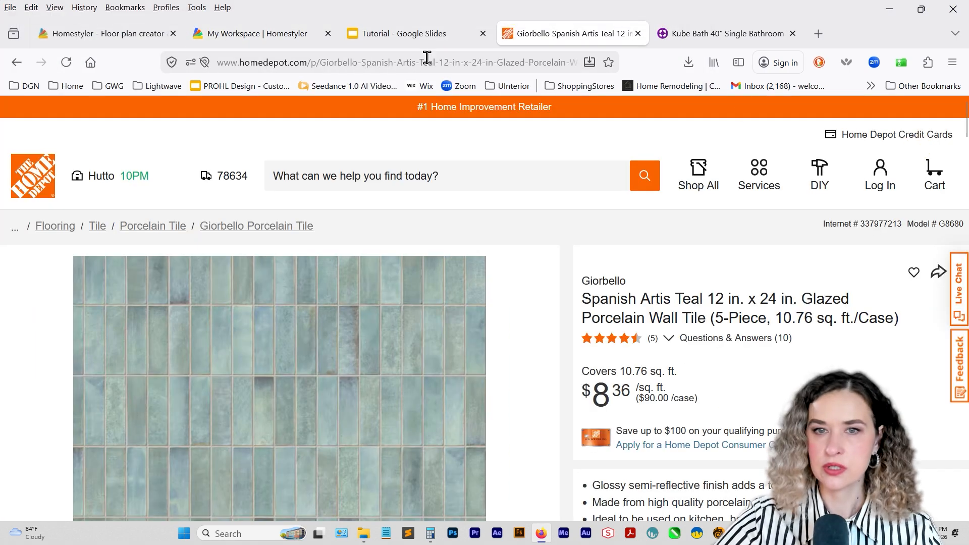
pyautogui.click(83, 34)
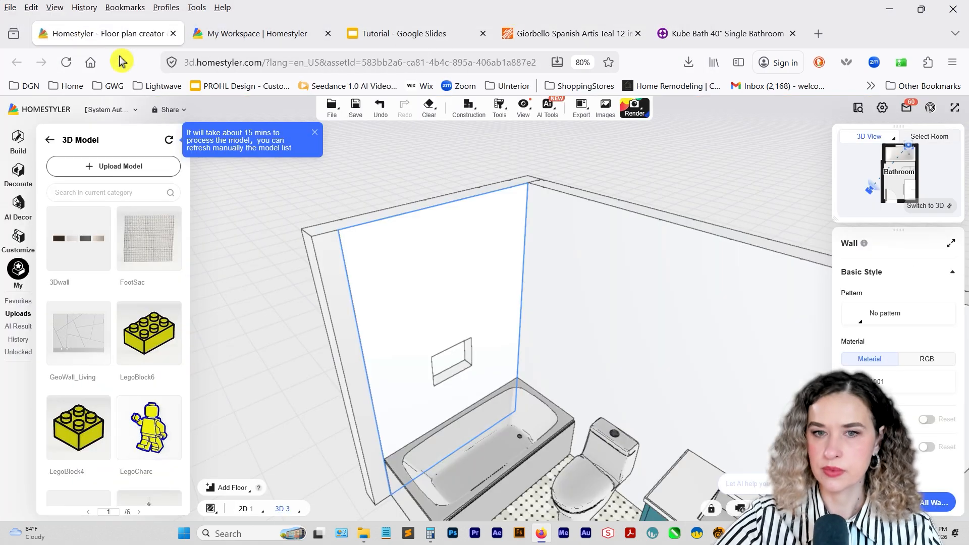
pyautogui.click(247, 36)
pyautogui.scroll(3, 331, 421)
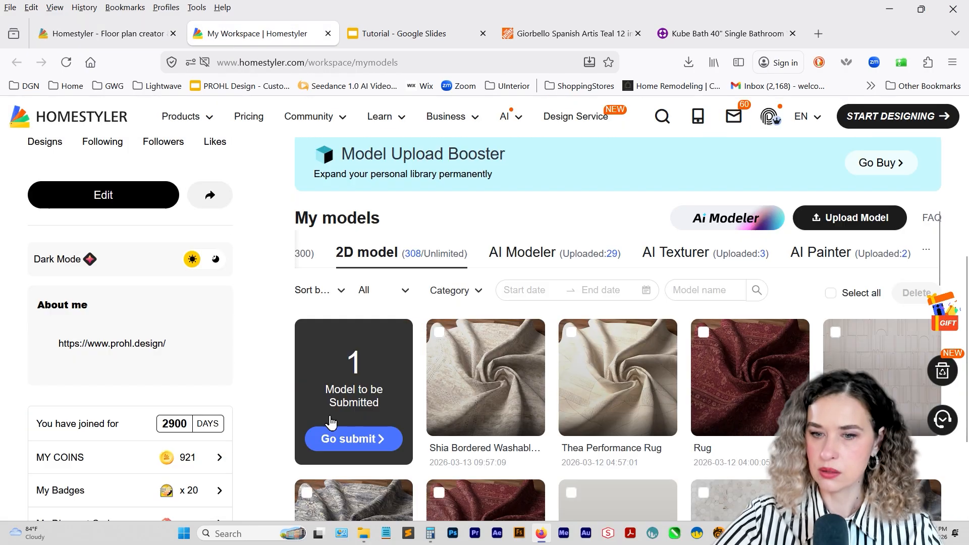
# Open the submission form of the unsubmitted teal tile model and set its category to Interior Finish > Ceramic Tiles > Wall Tiles.
pyautogui.click(354, 439)
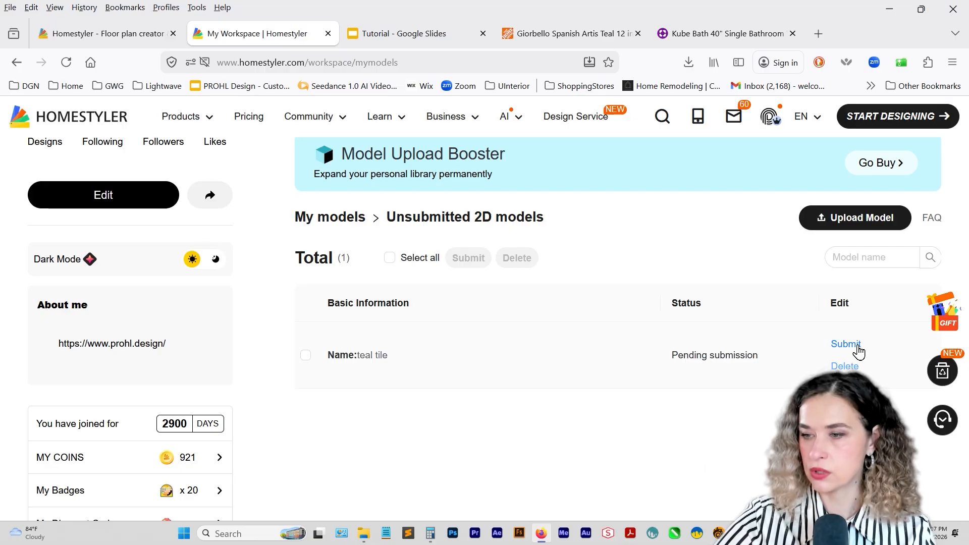
pyautogui.click(855, 349)
pyautogui.click(535, 361)
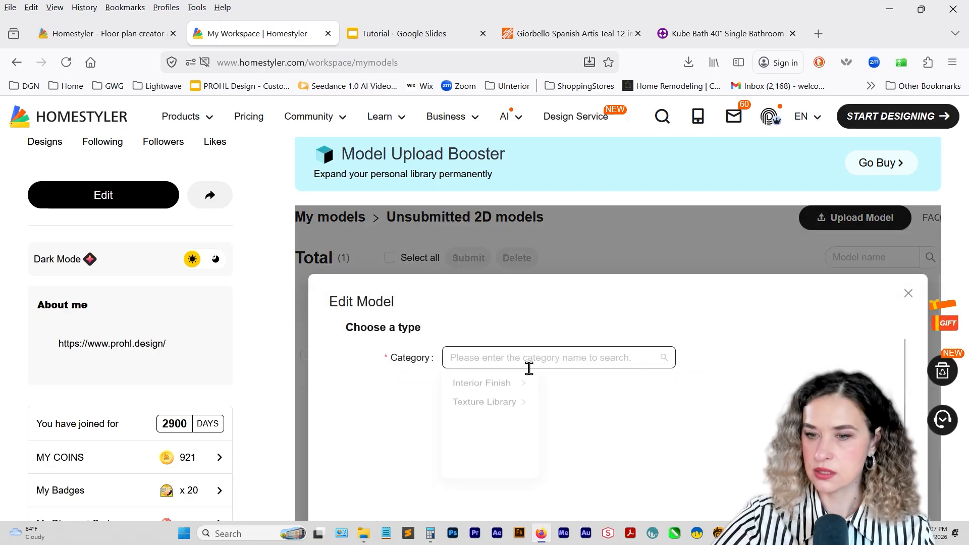
pyautogui.click(503, 393)
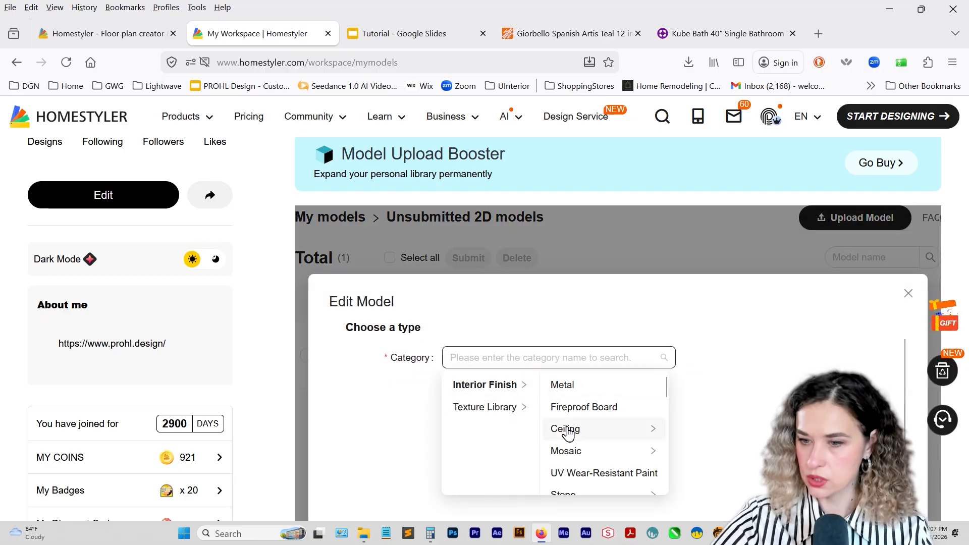
pyautogui.scroll(-2, 600, 441)
pyautogui.scroll(-3, 597, 440)
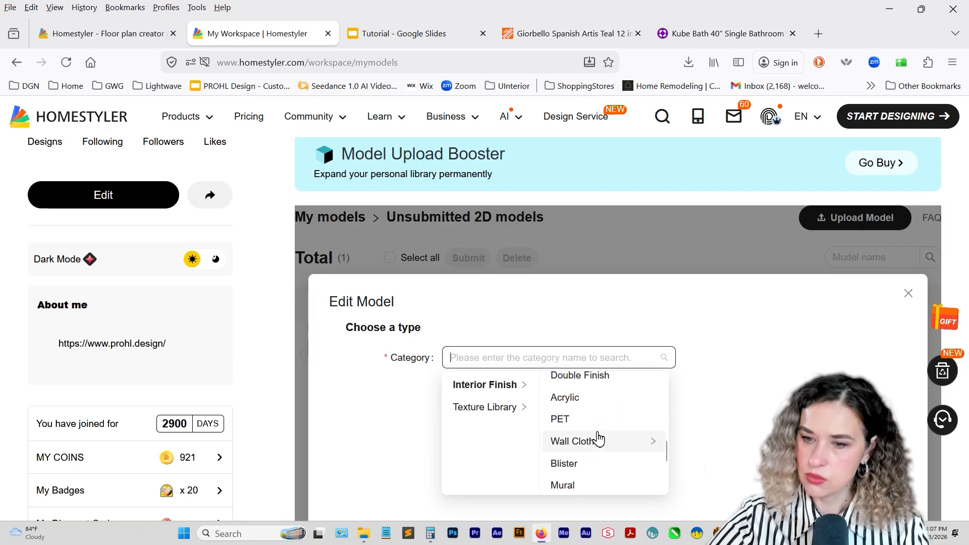
pyautogui.scroll(2, 604, 456)
pyautogui.click(606, 424)
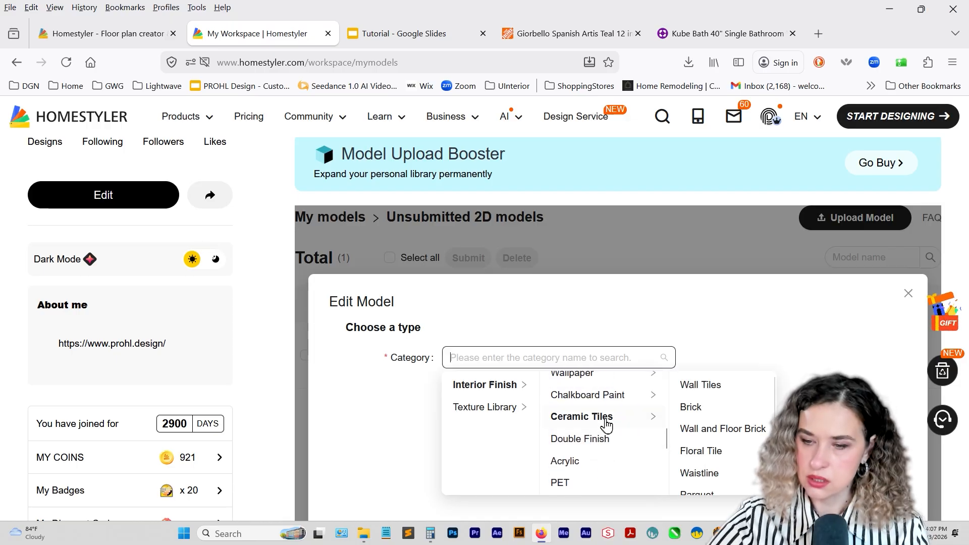
pyautogui.click(731, 392)
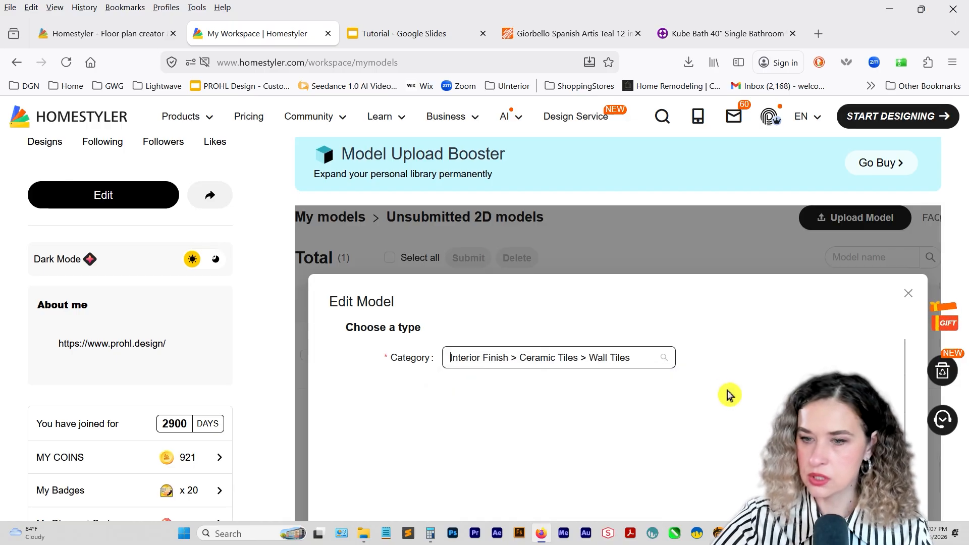
# Rename the model to "Spanish Artis Teal 12 in. x 24 in. Glazed Porcelain Wall Tile".
pyautogui.scroll(-2, 677, 401)
pyautogui.moveTo(497, 330); pyautogui.dragTo(425, 334)
pyautogui.write('Spanish Artis Teal 12 in. x 24 in. Glazed Porcelain Wall Tile')
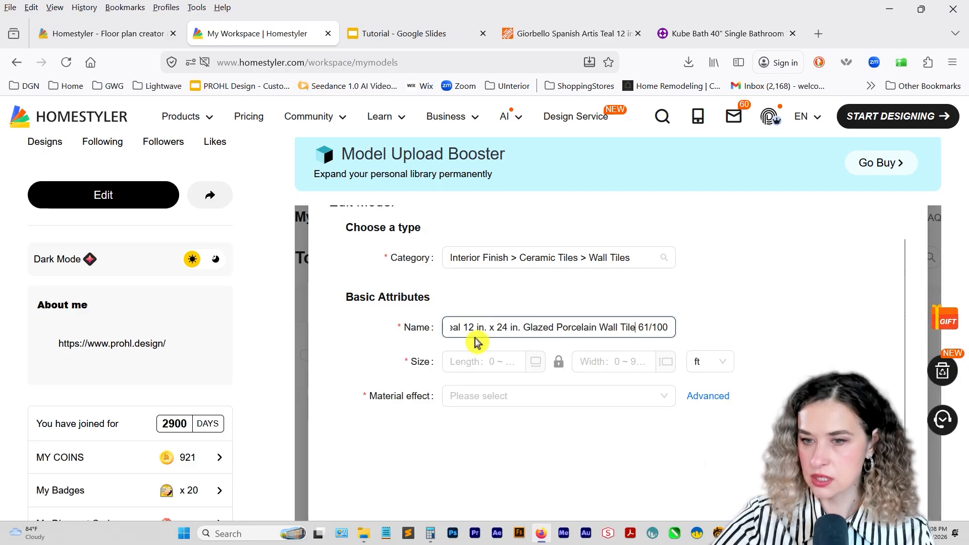
# Open the teal tile's dimension drawing on the Home Depot product page and dismiss the split view suggestion.
pyautogui.click(492, 361)
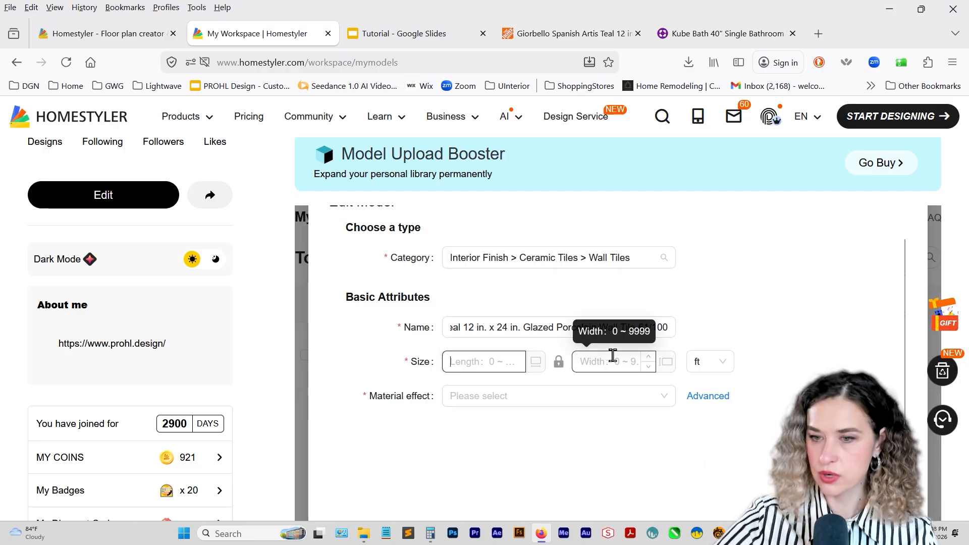
pyautogui.click(510, 31)
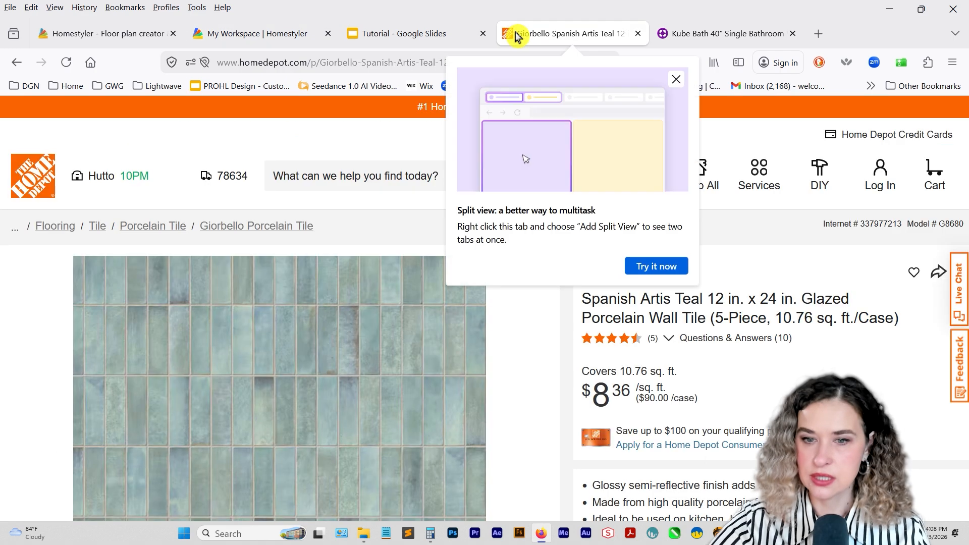
pyautogui.scroll(-5, 535, 373)
pyautogui.scroll(5, 600, 410)
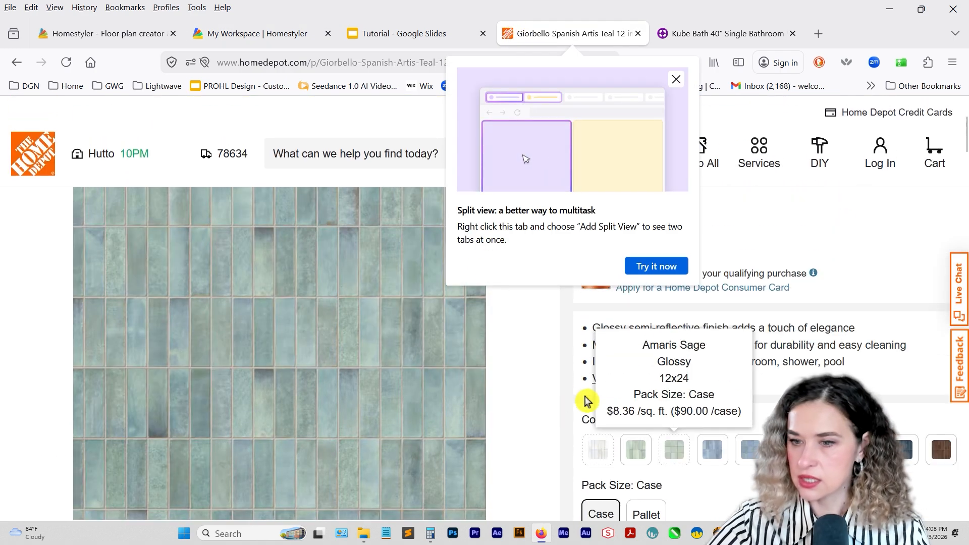
pyautogui.click(477, 376)
pyautogui.click(702, 305)
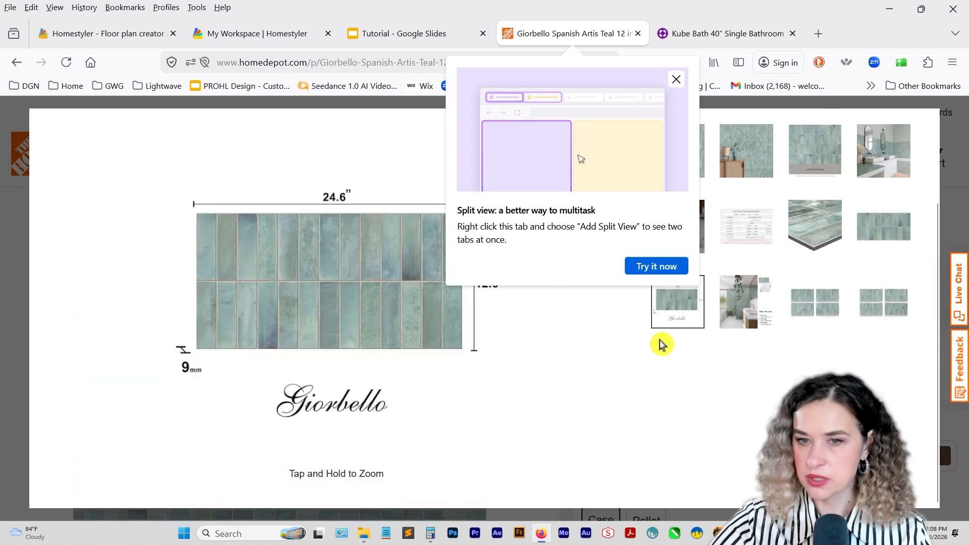
pyautogui.click(676, 79)
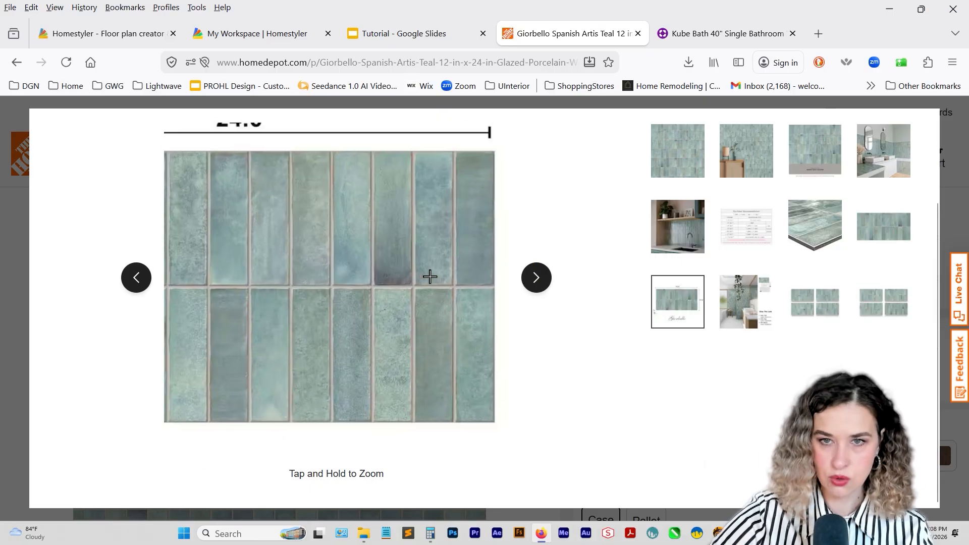
# Return to the model form and open the Downloads folder to examine the teal tile image's rows against the product dimensions.
pyautogui.click(252, 39)
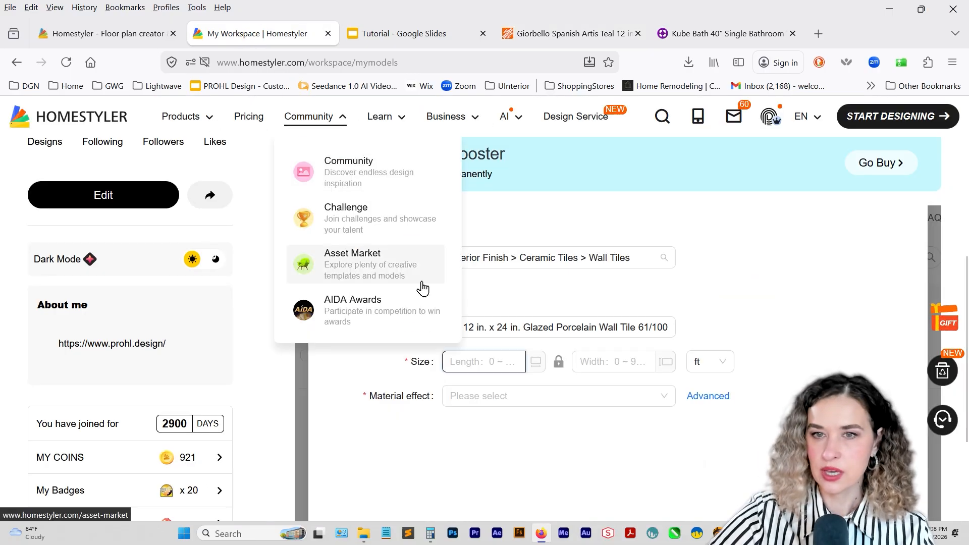
pyautogui.moveTo(530, 34)
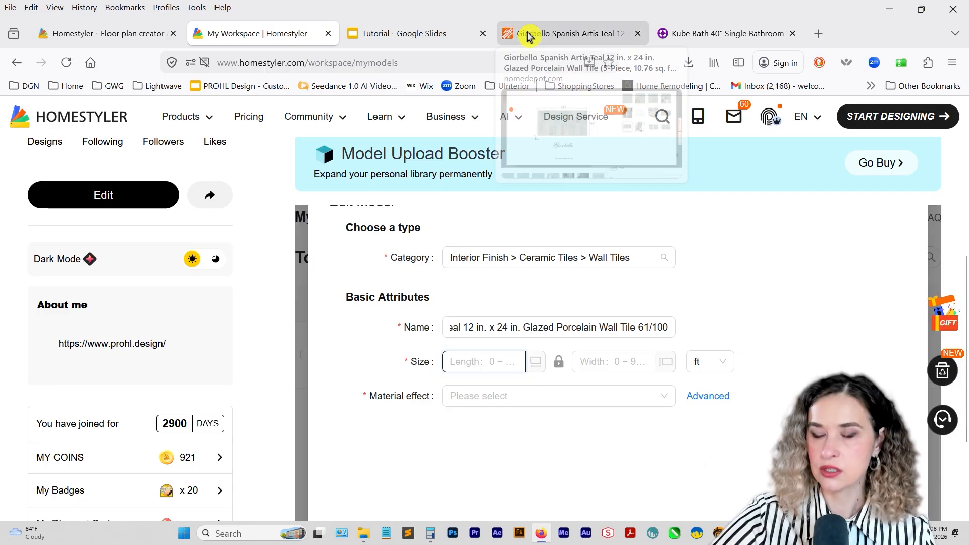
pyautogui.click(362, 535)
pyautogui.click(555, 201)
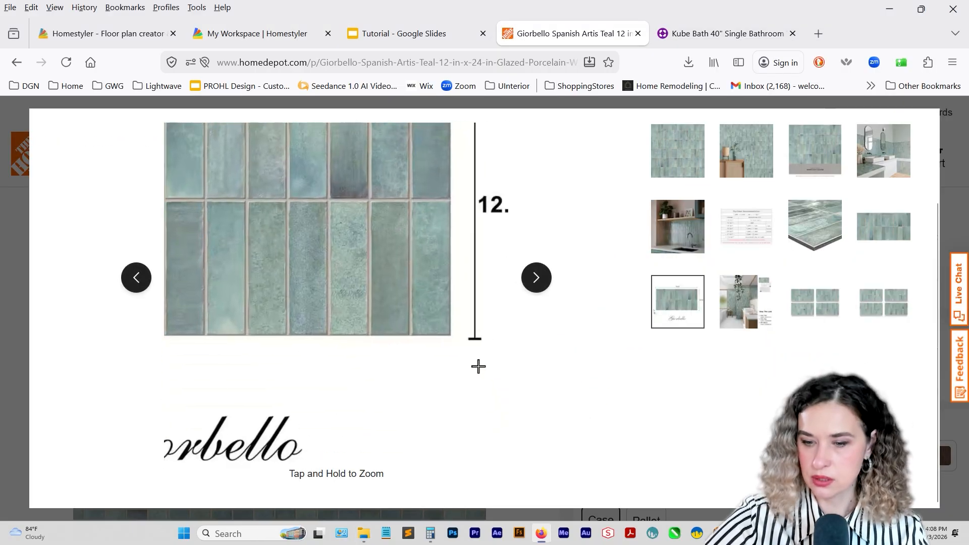
# Calculate 6.3 × 5 in Calculator for the overall height of the tile image and select the result.
pyautogui.click(430, 534)
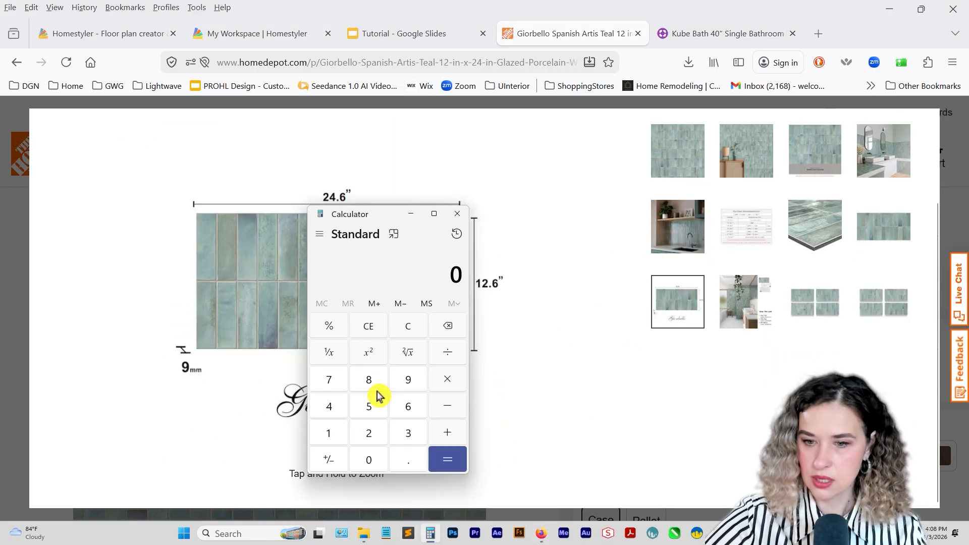
pyautogui.click(410, 407)
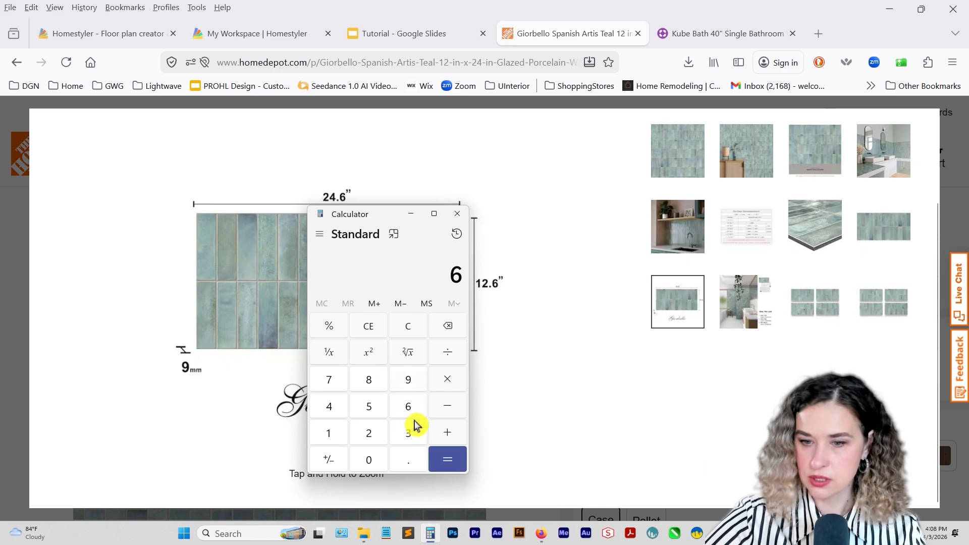
pyautogui.click(417, 465)
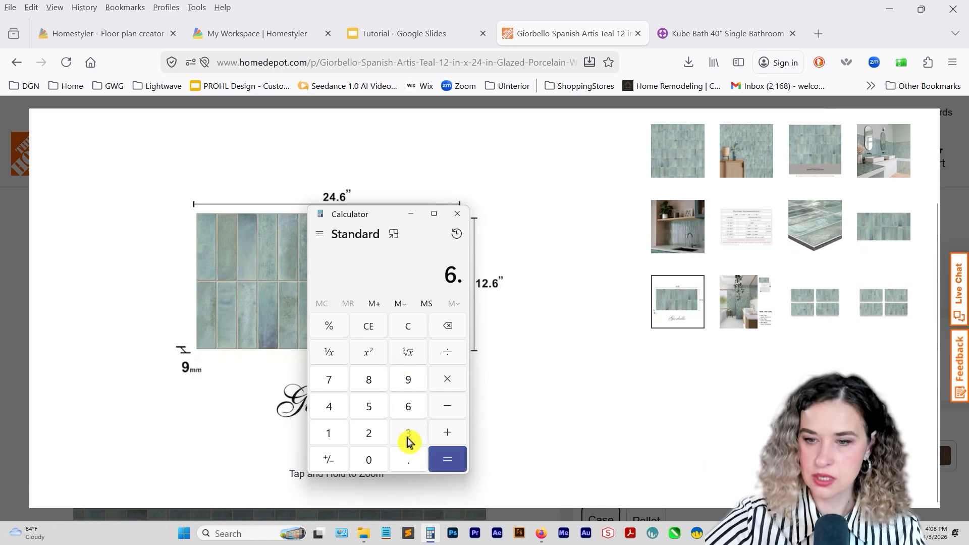
pyautogui.click(409, 435)
pyautogui.click(448, 380)
pyautogui.click(369, 408)
pyautogui.click(446, 461)
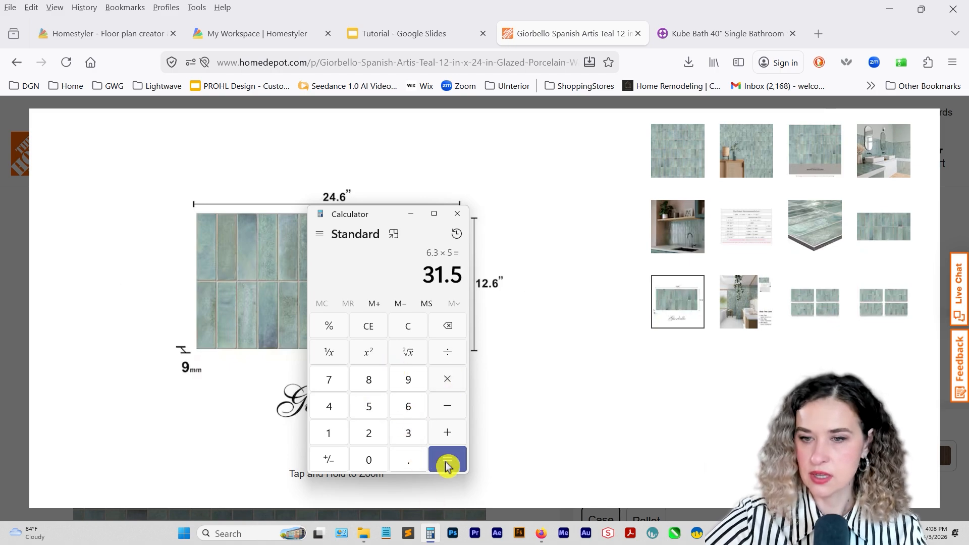
pyautogui.moveTo(423, 275); pyautogui.dragTo(456, 276)
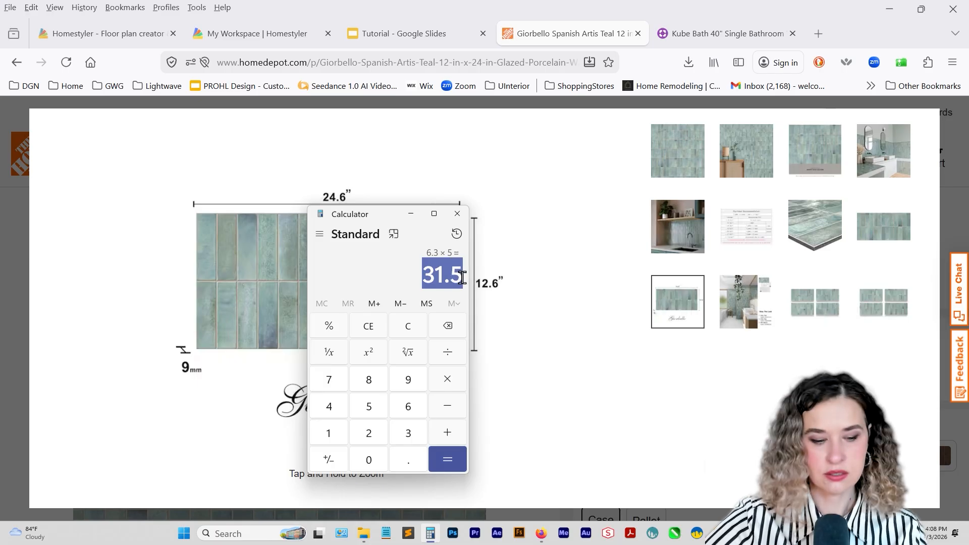
# Set the teal tile model's size unit to inch and its width to 31.5, checking it against the image in Downloads.
pyautogui.click(262, 33)
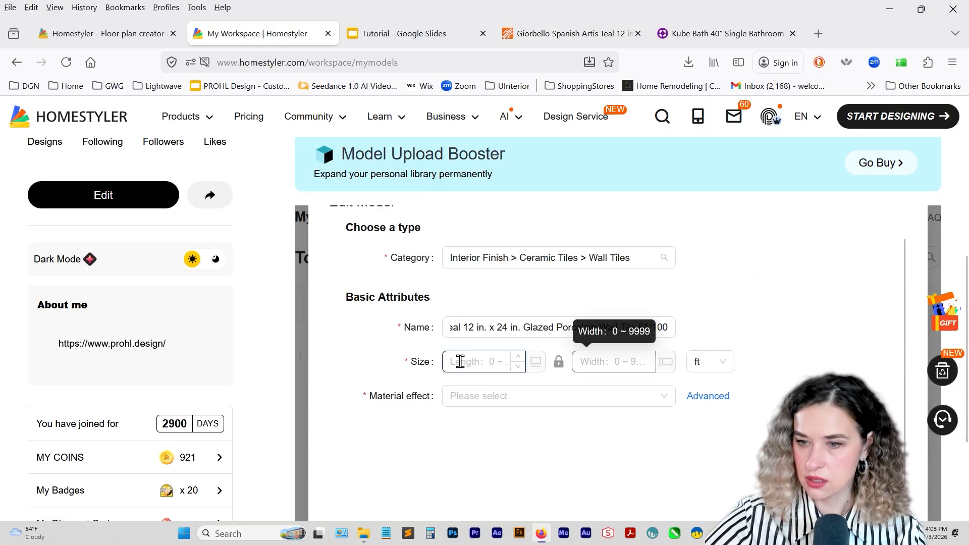
pyautogui.click(719, 362)
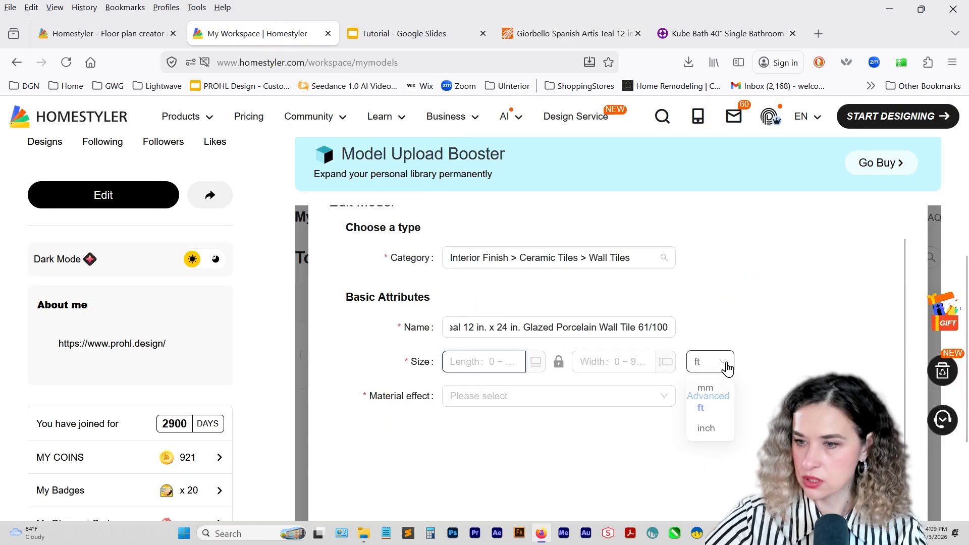
pyautogui.click(703, 433)
pyautogui.click(603, 361)
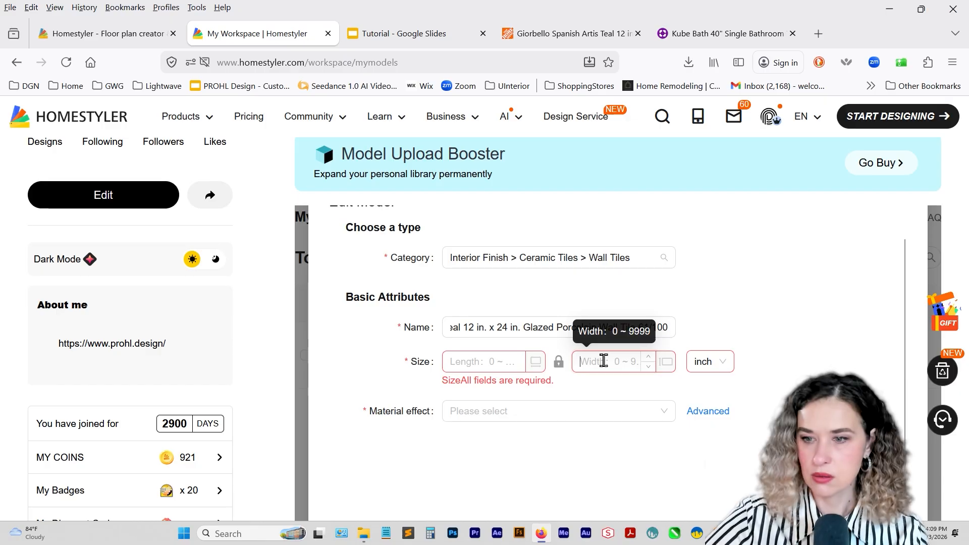
pyautogui.write('31.5')
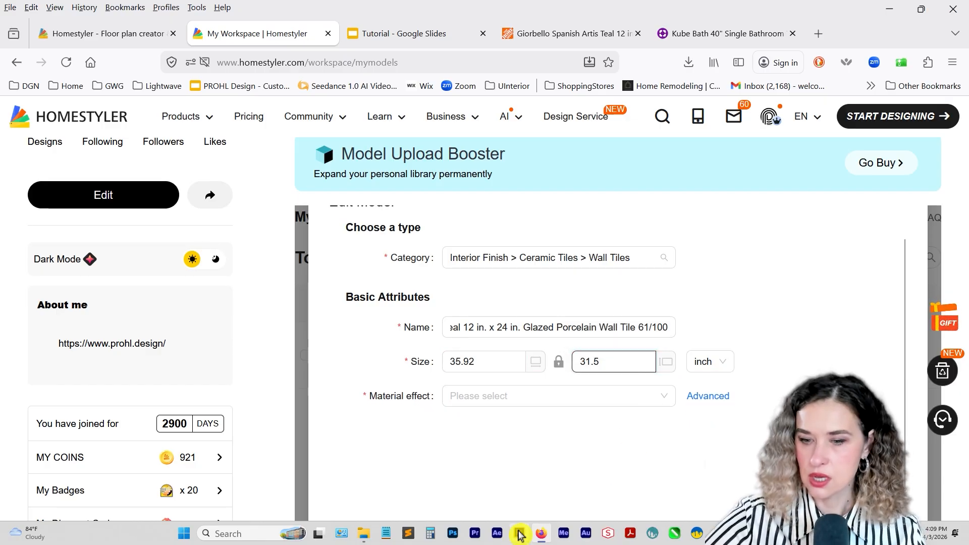
pyautogui.click(364, 535)
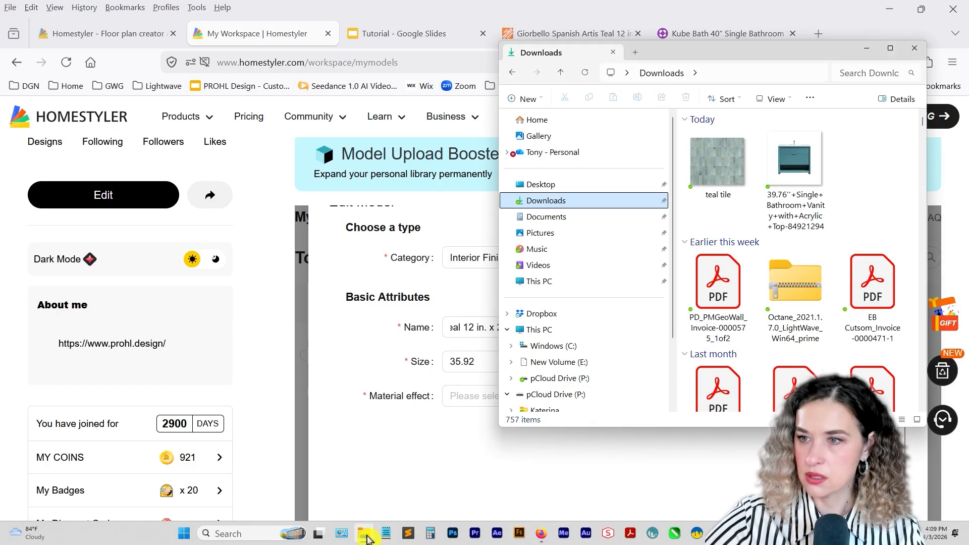
pyautogui.click(439, 471)
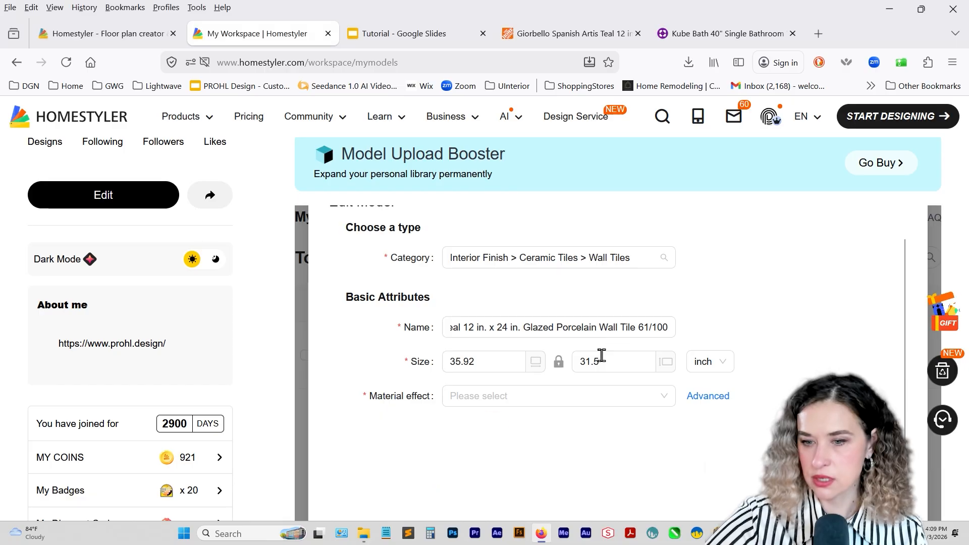
# Check the material effect choices and examine the tile's surface finish in the product page's kitchen backsplash photo.
pyautogui.click(526, 403)
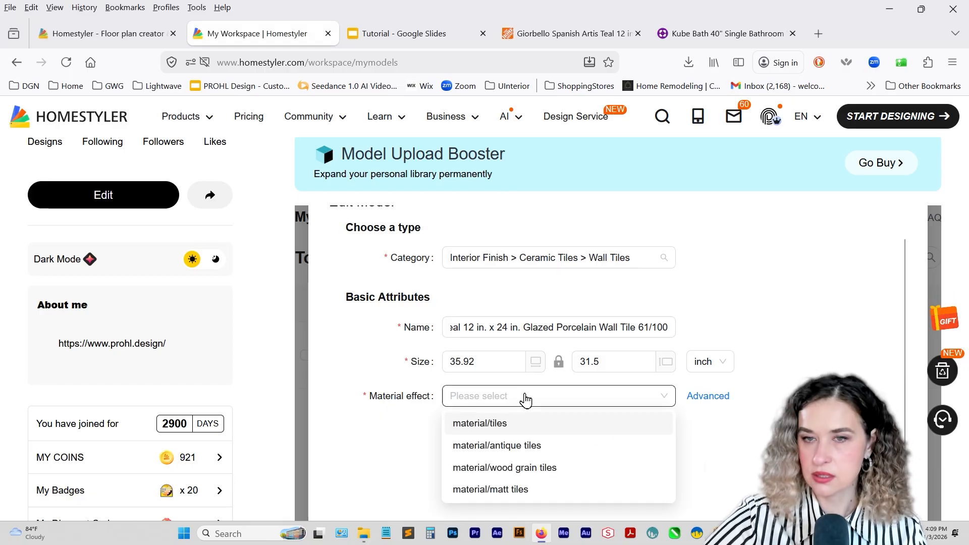
pyautogui.click(522, 32)
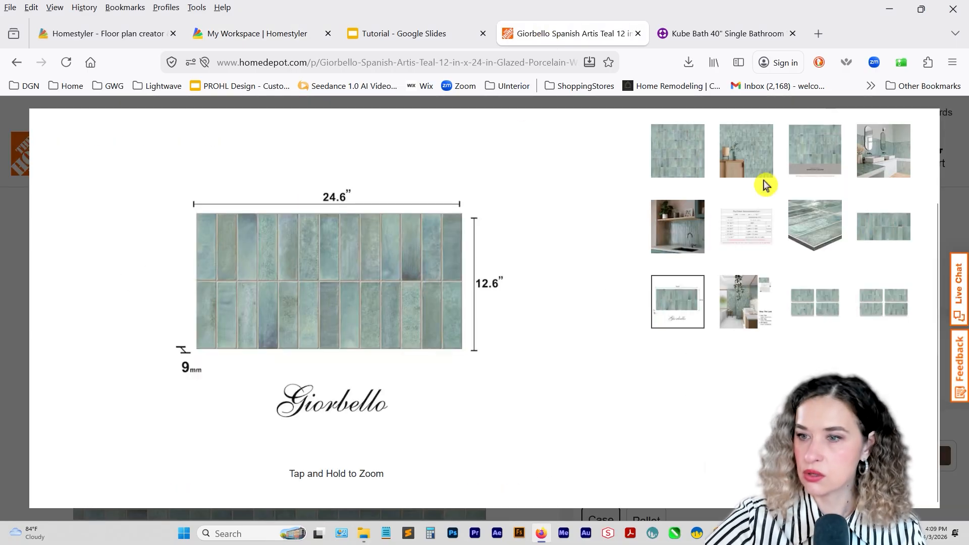
pyautogui.click(692, 236)
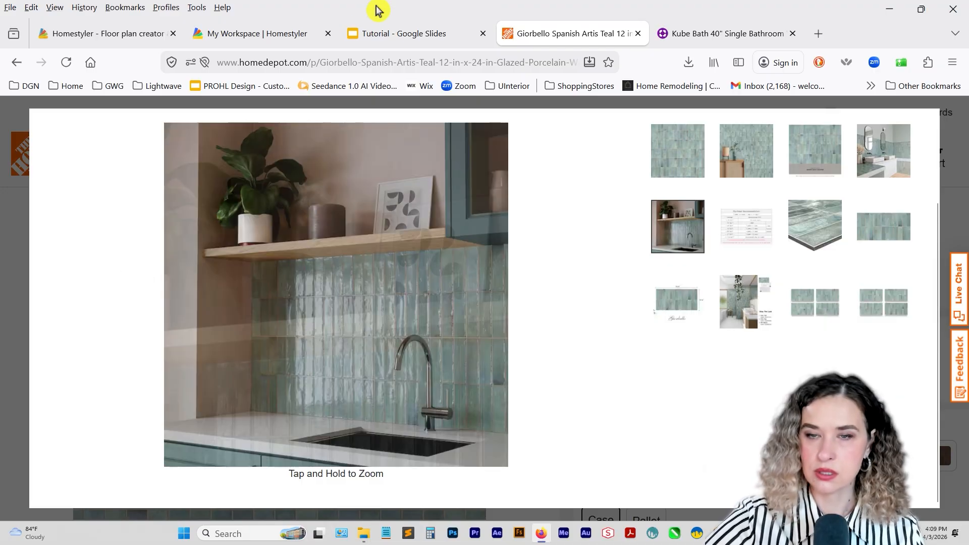
pyautogui.click(283, 32)
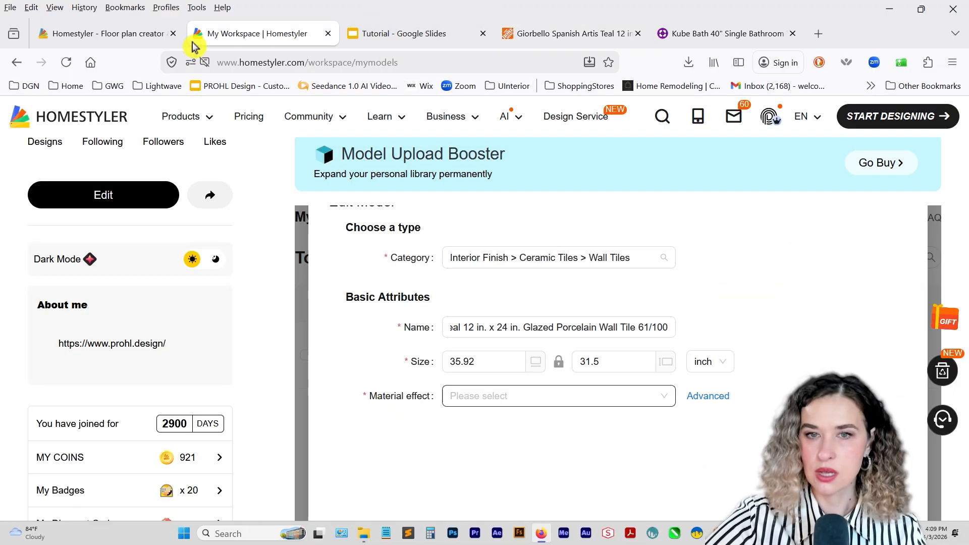
# Expand the advanced material settings and upload the "teal tile" image from Downloads as the normal map.
pyautogui.click(505, 401)
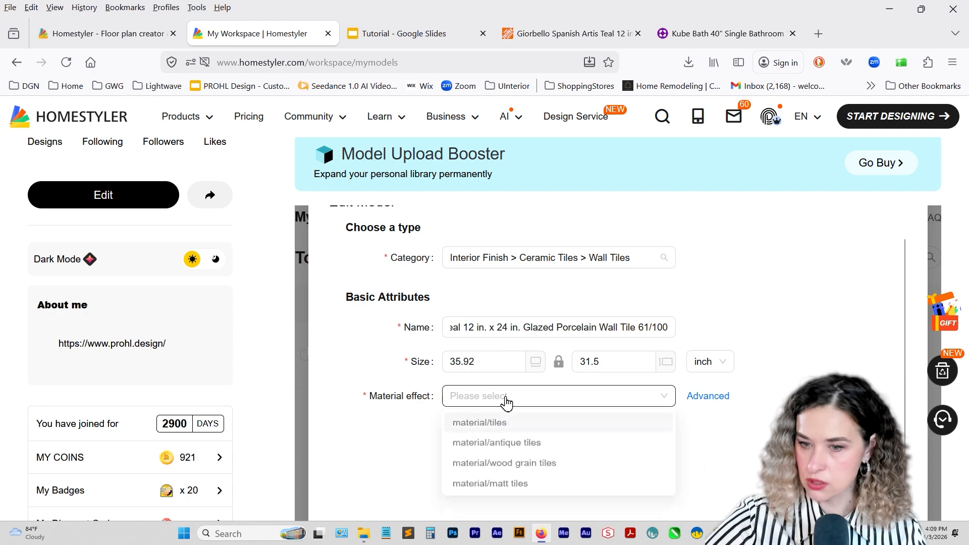
pyautogui.click(707, 396)
pyautogui.scroll(-3, 528, 424)
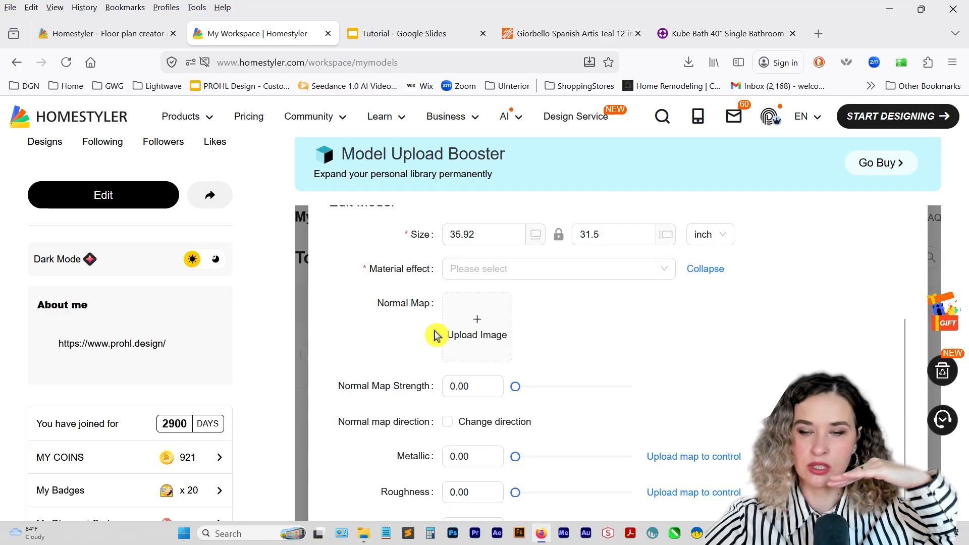
pyautogui.click(480, 344)
pyautogui.click(275, 129)
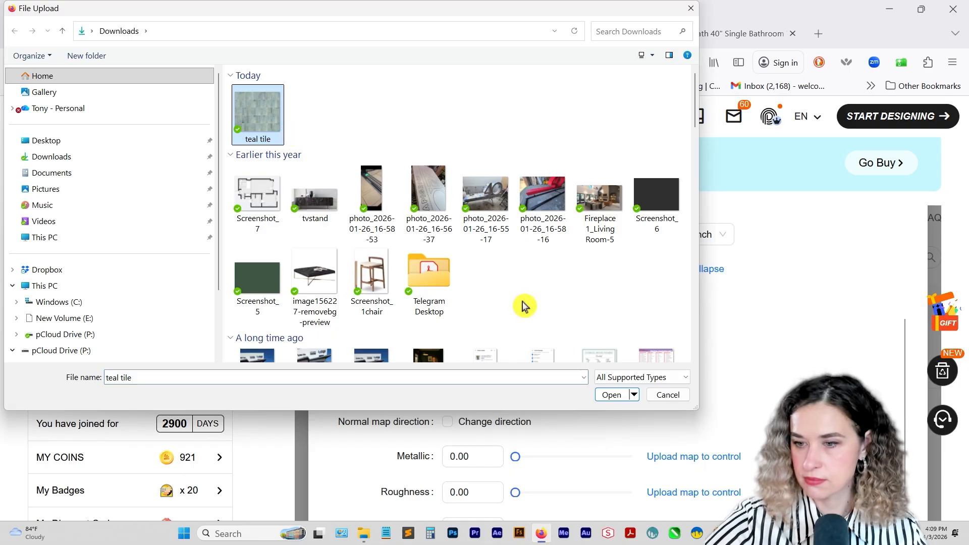
pyautogui.click(605, 396)
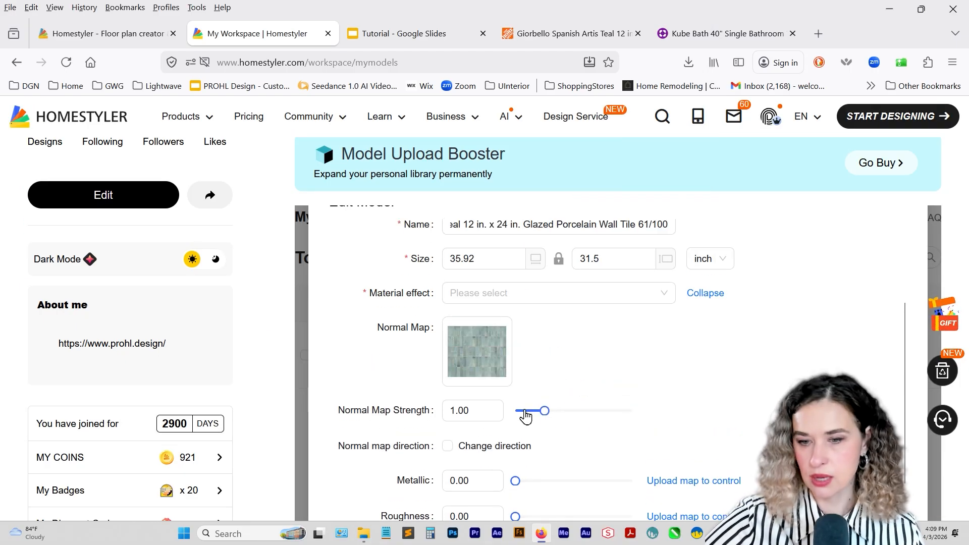
# Raise the normal map strength of the teal tile to 1.54.
pyautogui.moveTo(544, 418)
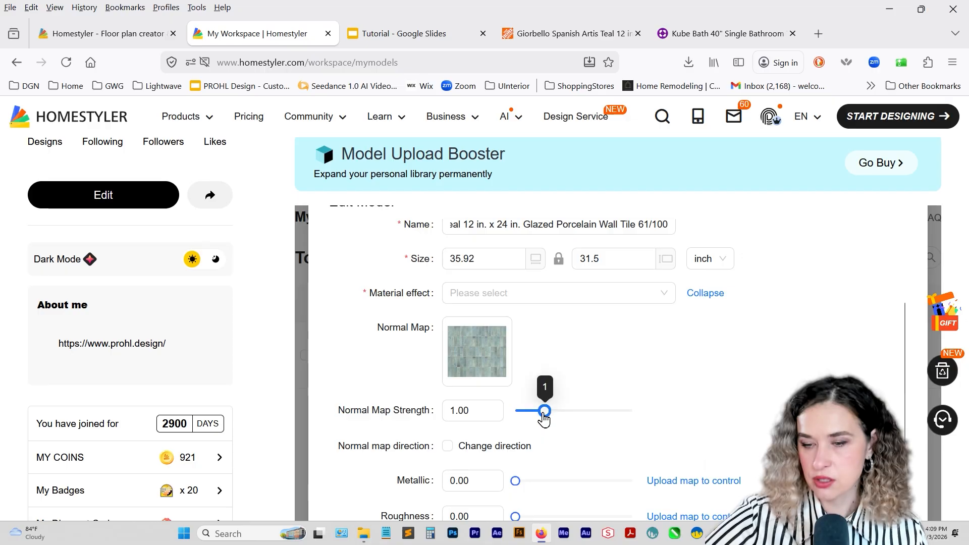
pyautogui.moveTo(544, 419); pyautogui.dragTo(545, 416)
pyautogui.moveTo(456, 372)
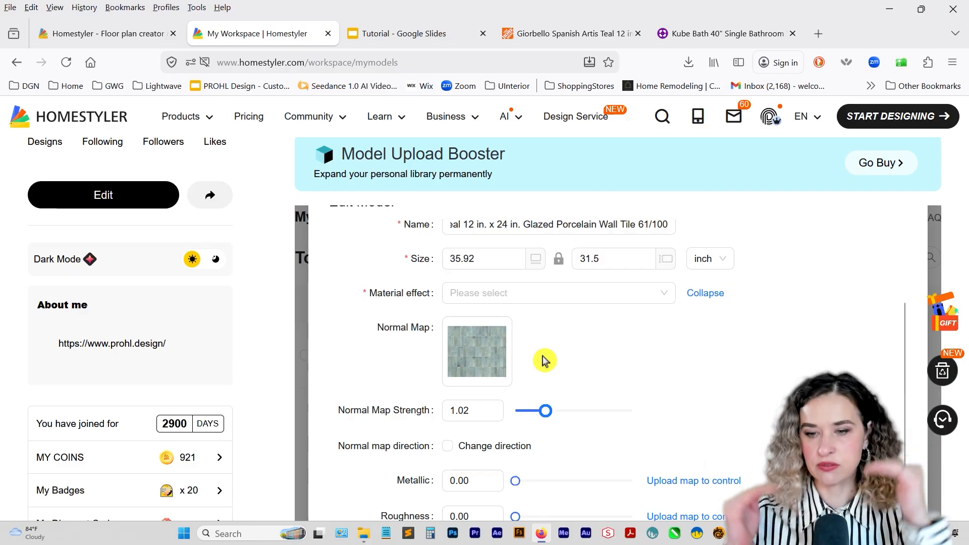
pyautogui.moveTo(545, 419); pyautogui.dragTo(560, 417)
# Set the tile's Specular value to 0.32 and raise its Roughness to a similar level.
pyautogui.scroll(-1, 493, 429)
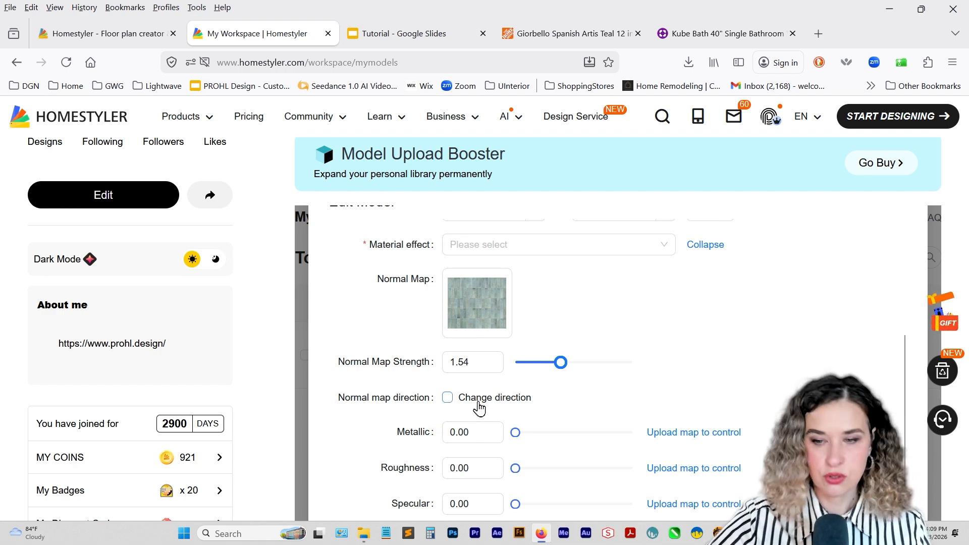
pyautogui.scroll(-2, 529, 391)
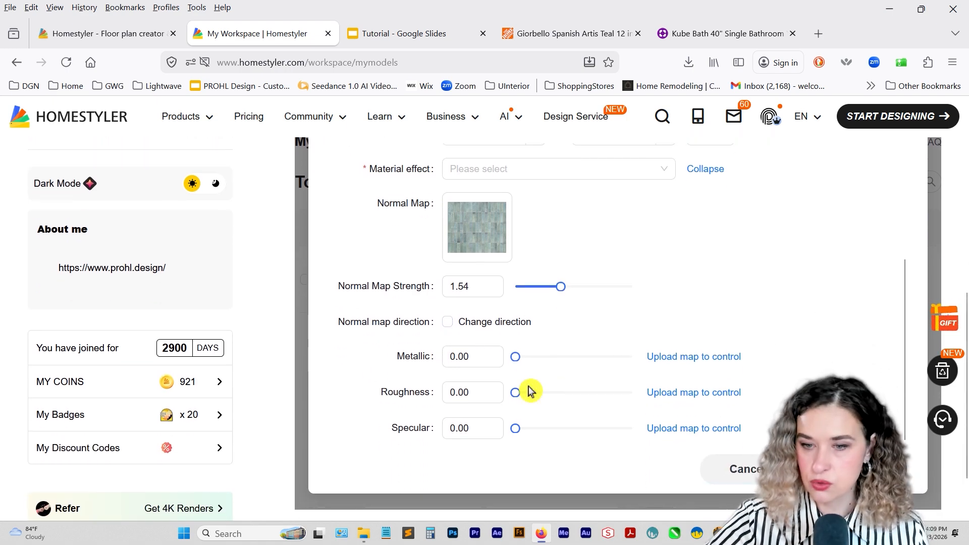
pyautogui.click(553, 428)
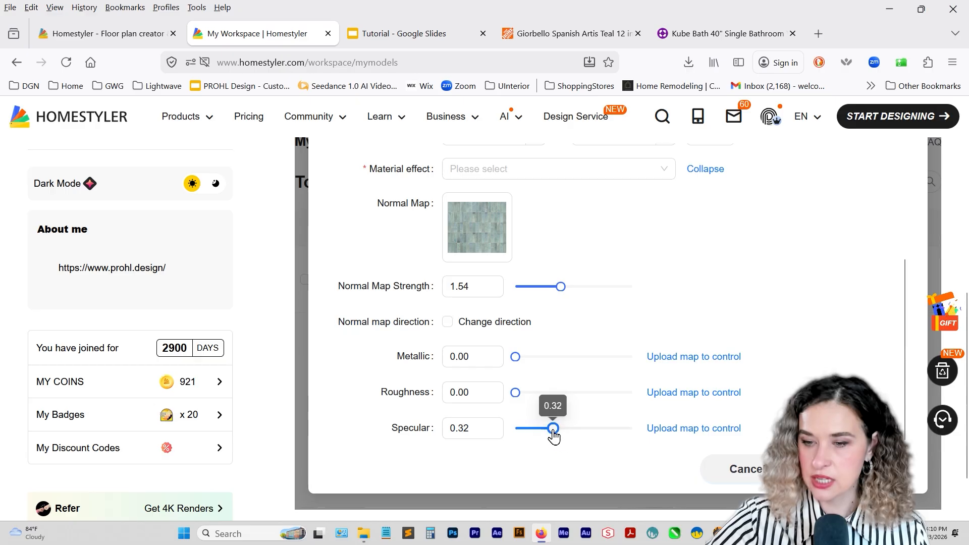
pyautogui.click(552, 392)
# Choose material/tiles as the material effect for the teal tile model.
pyautogui.scroll(3, 772, 370)
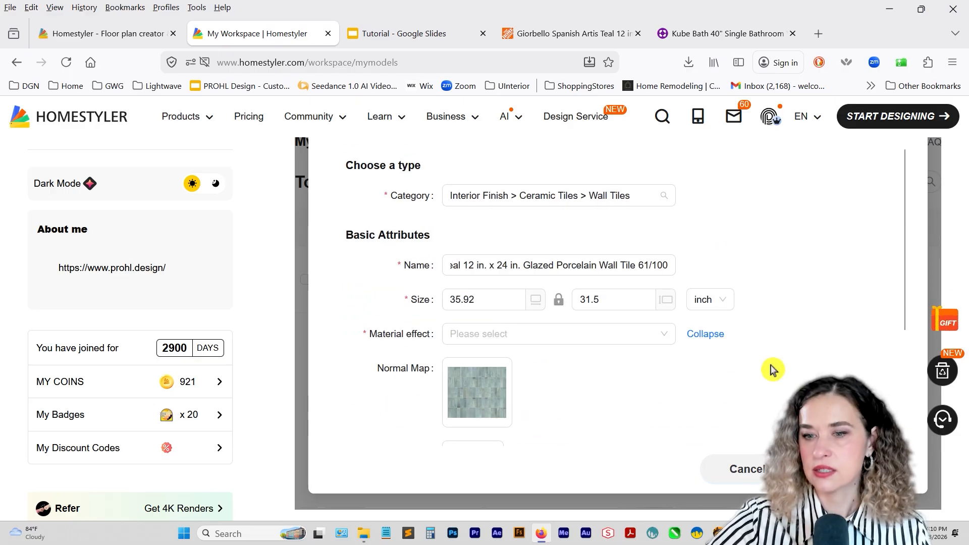
pyautogui.click(533, 333)
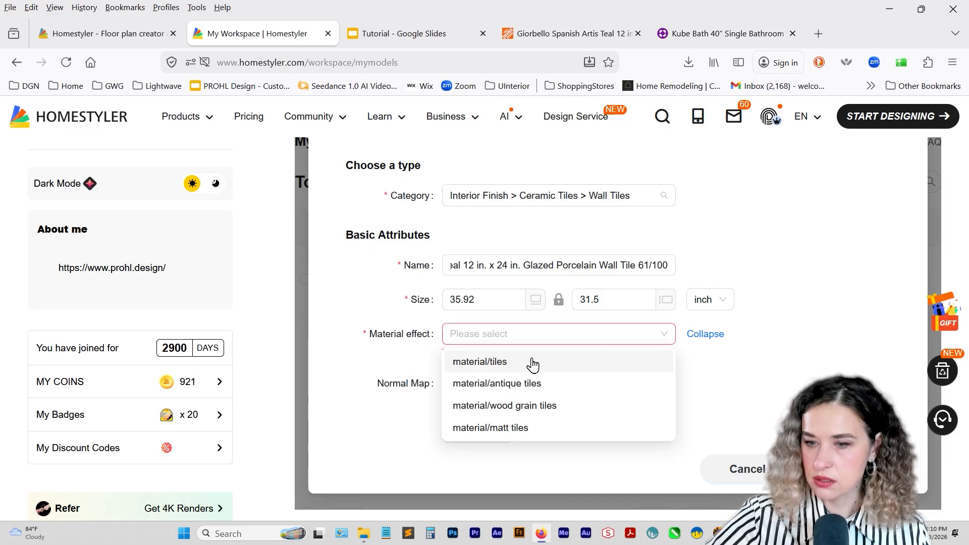
pyautogui.click(532, 363)
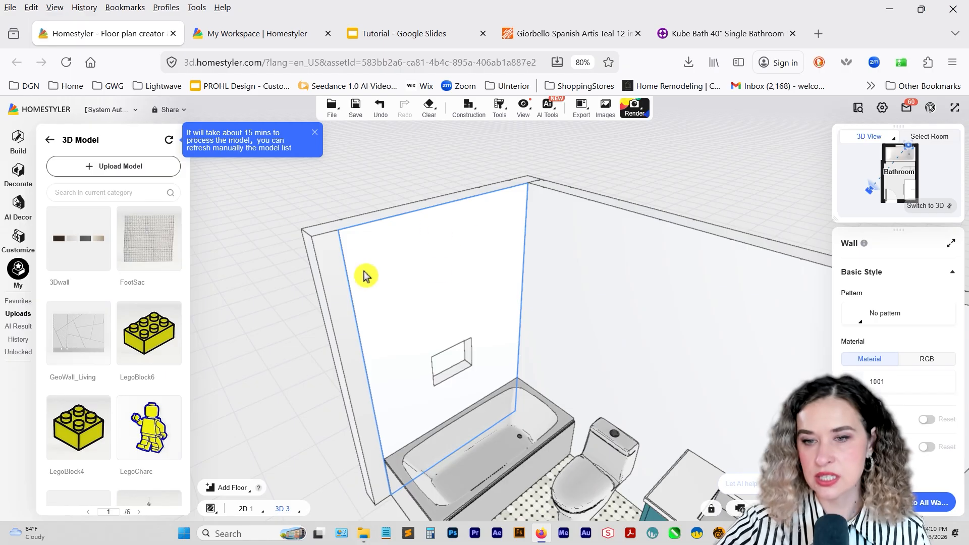
# Check the teal tile and wood slat wall images on the inspiration board in Google Slides, and return to the Homestyler bathroom.
pyautogui.moveTo(487, 352); pyautogui.dragTo(372, 376)
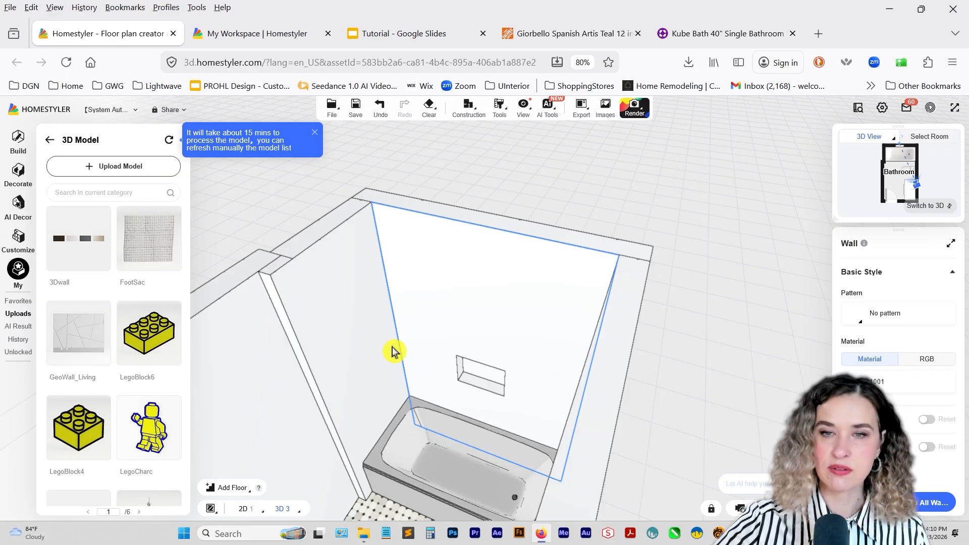
pyautogui.click(382, 37)
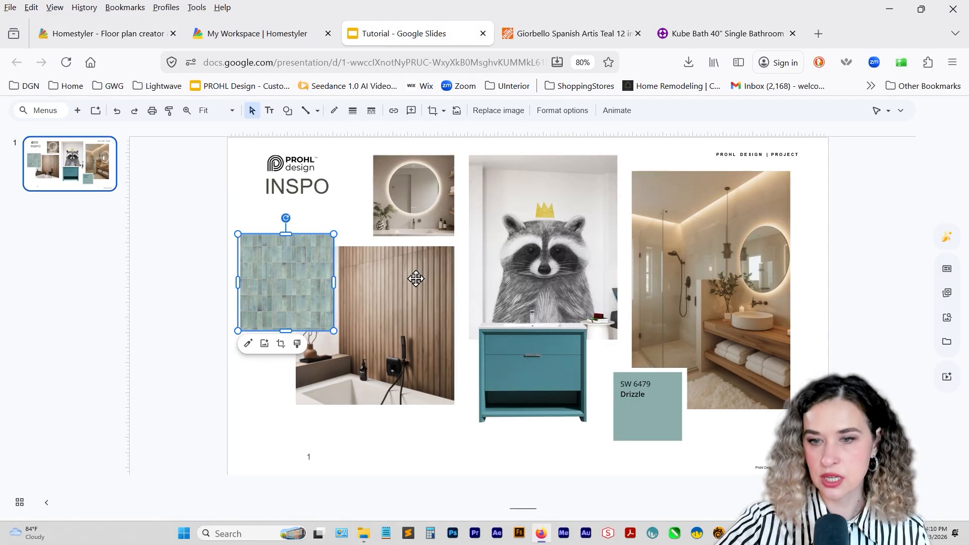
pyautogui.click(387, 293)
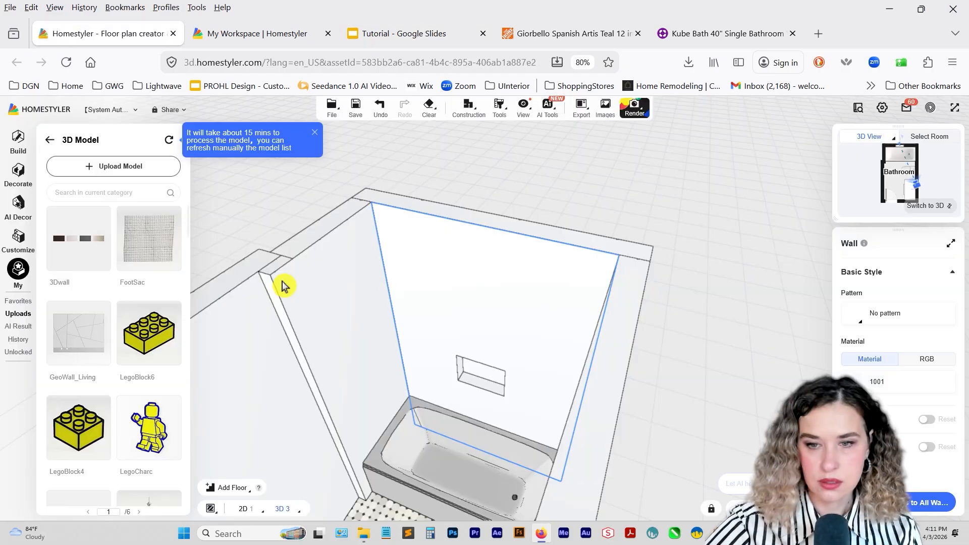
pyautogui.click(287, 284)
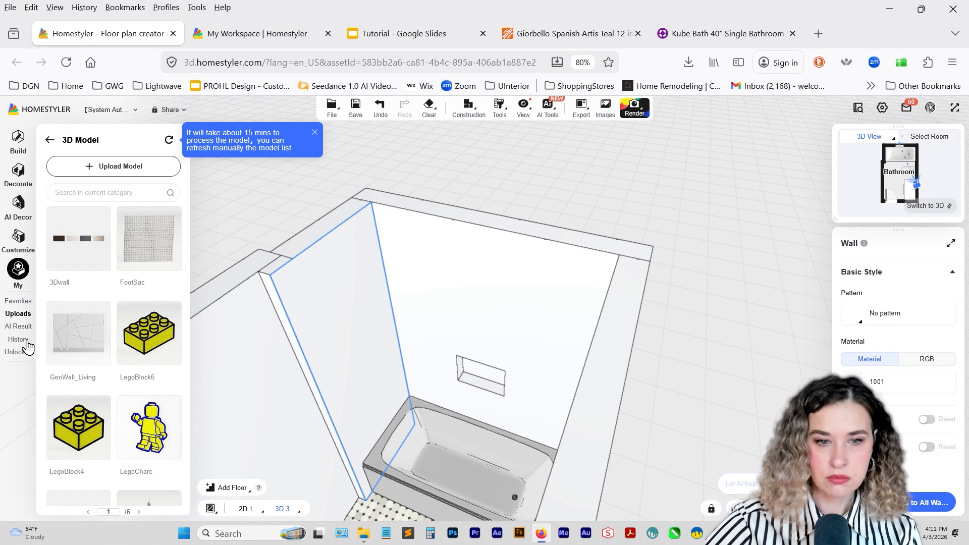
pyautogui.click(50, 139)
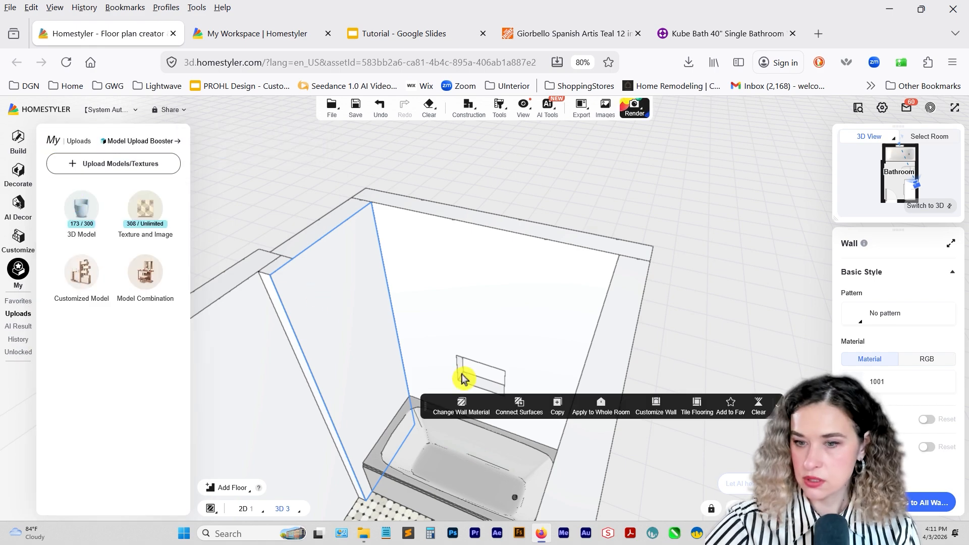
pyautogui.click(461, 404)
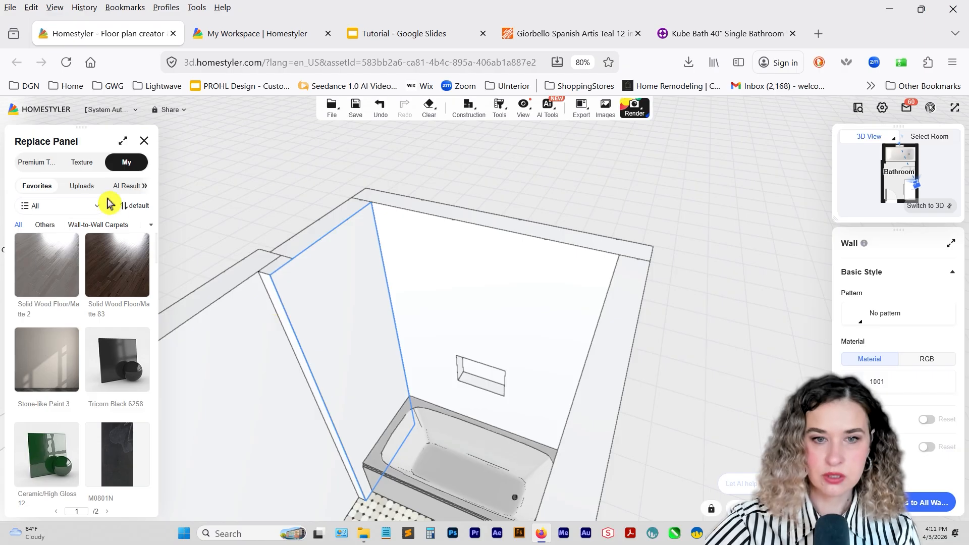
pyautogui.click(82, 186)
pyautogui.click(85, 205)
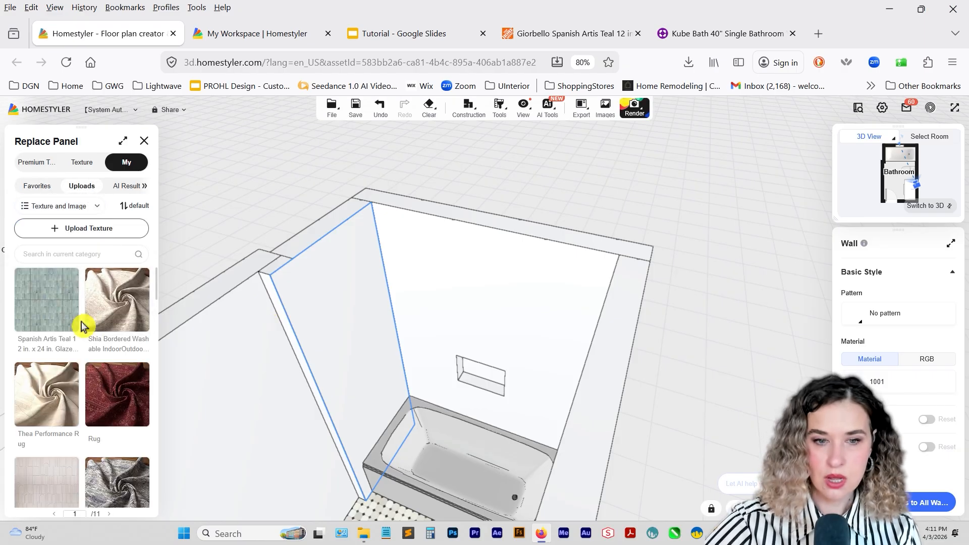
pyautogui.click(64, 314)
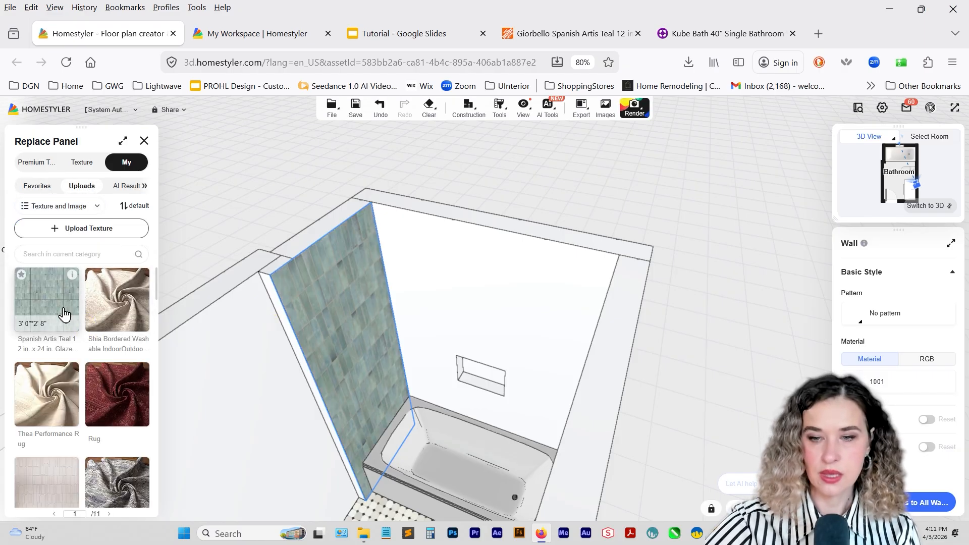
pyautogui.press('Escape')
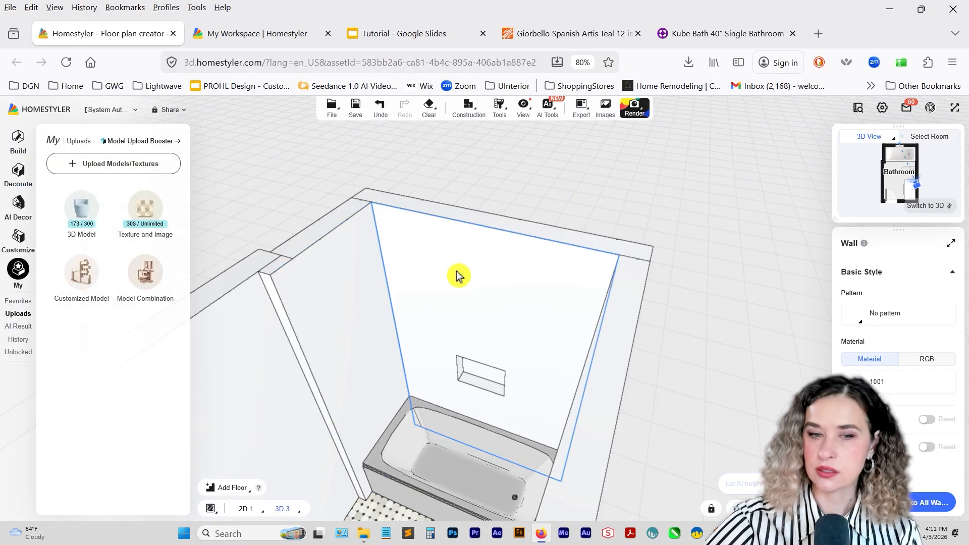
# Apply the uploaded Spanish Artis Teal tile texture to the niche wall above the bathtub.
pyautogui.click(541, 339)
pyautogui.click(418, 193)
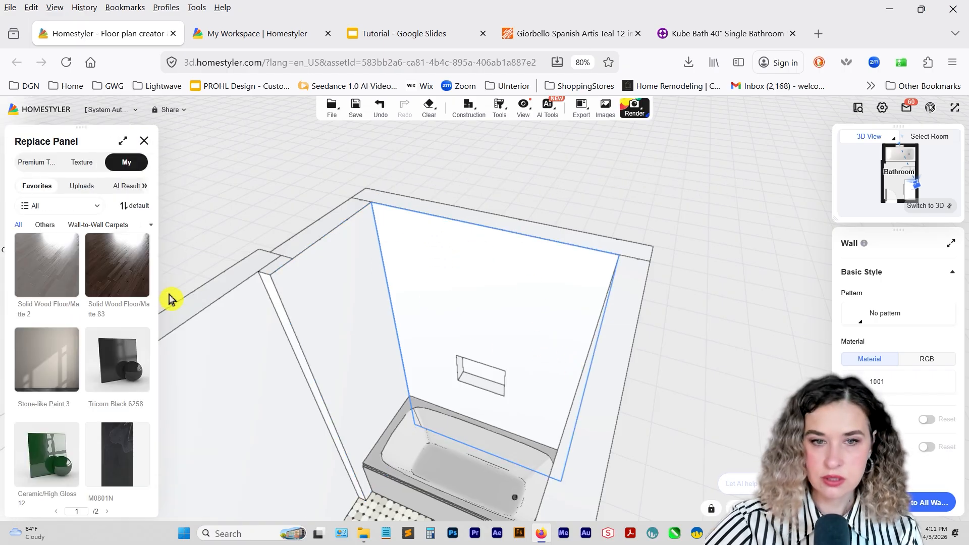
pyautogui.click(96, 206)
pyautogui.click(86, 177)
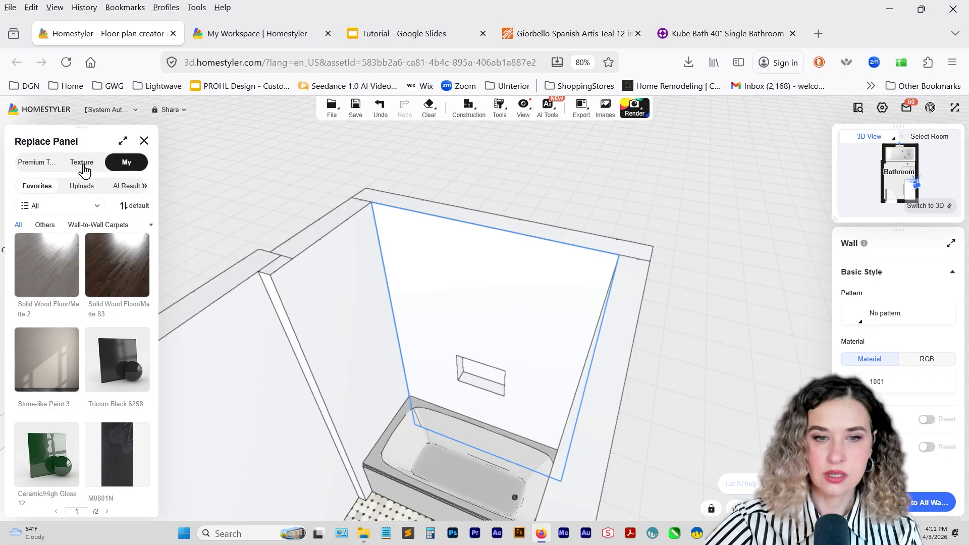
pyautogui.click(82, 186)
pyautogui.click(61, 314)
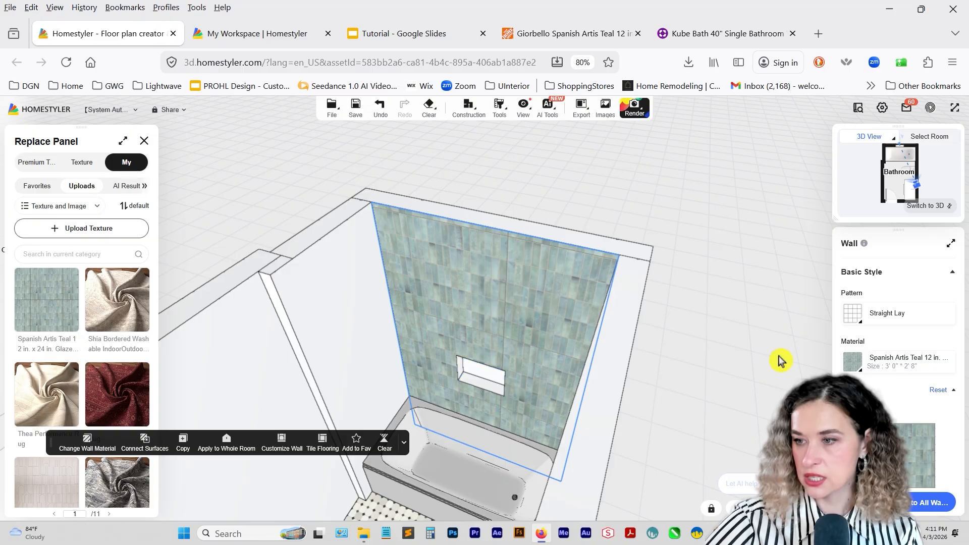
# Set the tile crevice width on the niche wall to 0 mm.
pyautogui.moveTo(888, 318)
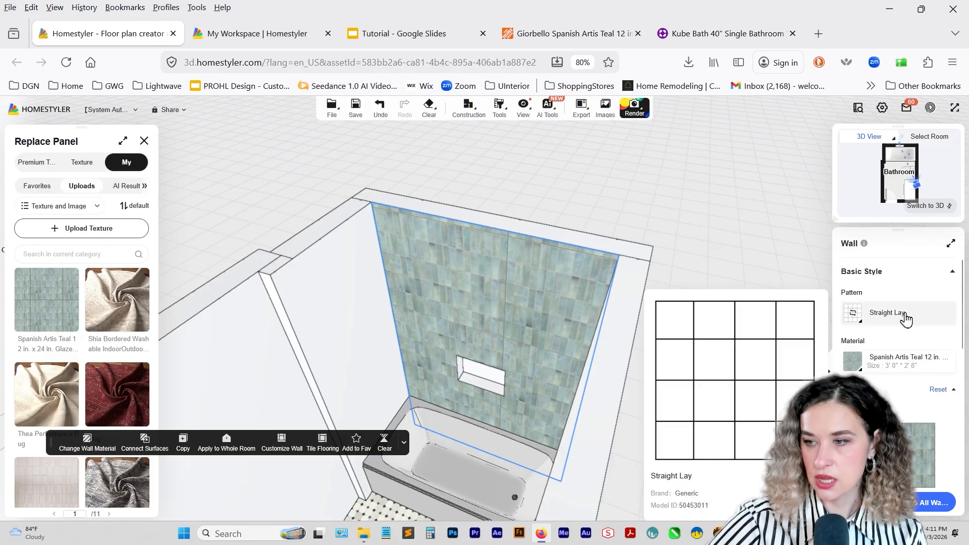
pyautogui.scroll(-4, 905, 317)
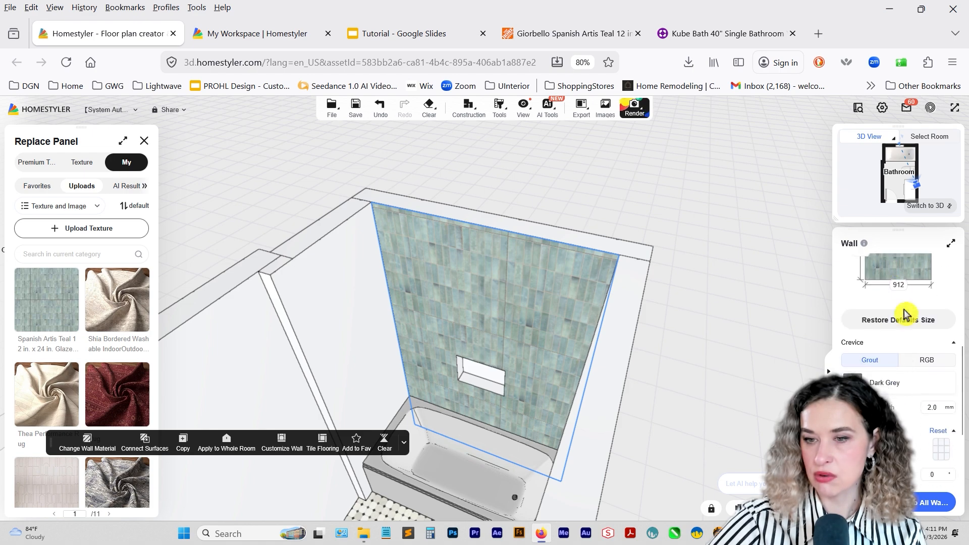
pyautogui.click(902, 318)
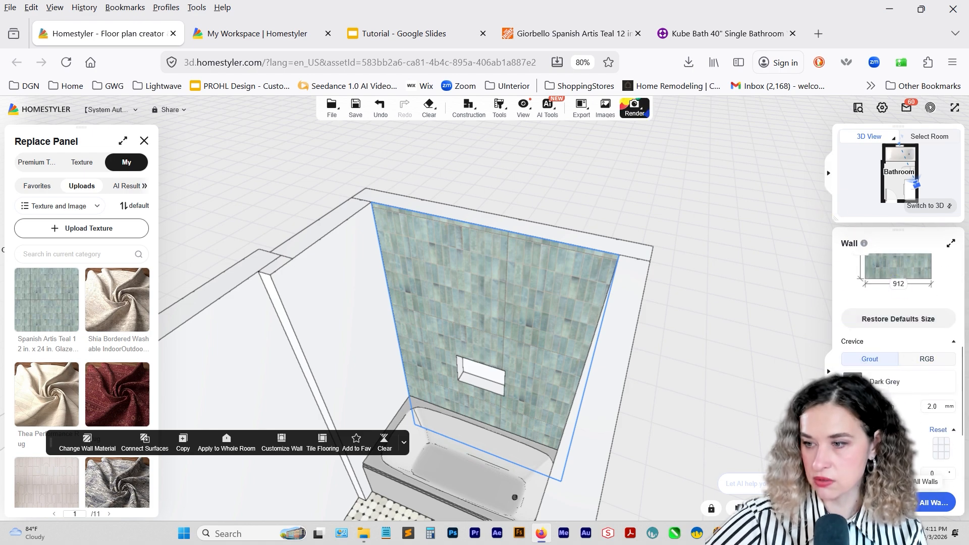
pyautogui.click(932, 408)
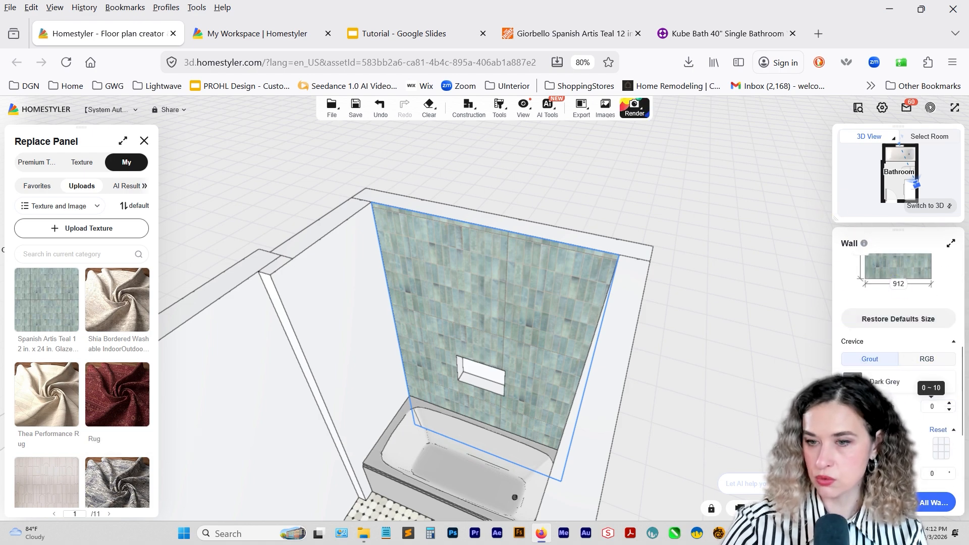
pyautogui.click(698, 410)
# Set the start point of the niche wall's tile layout to the upper-right corner.
pyautogui.moveTo(698, 410); pyautogui.dragTo(718, 382)
pyautogui.click(552, 349)
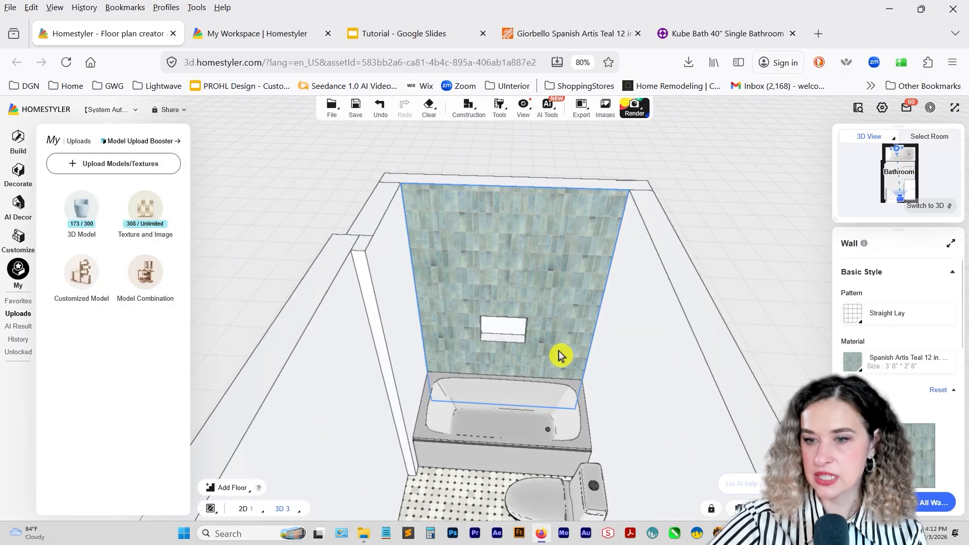
pyautogui.scroll(-5, 908, 389)
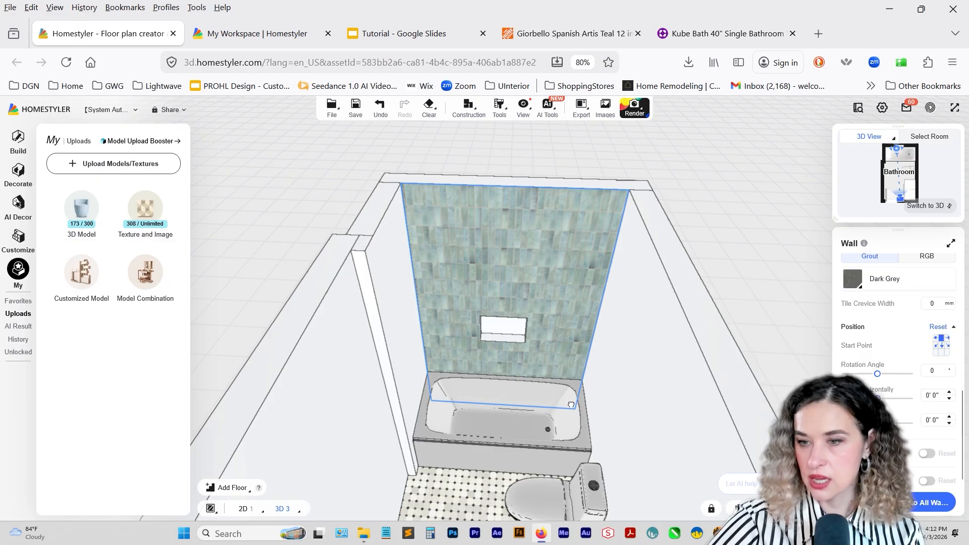
pyautogui.moveTo(570, 404); pyautogui.dragTo(575, 425, button='right')
pyautogui.click(947, 345)
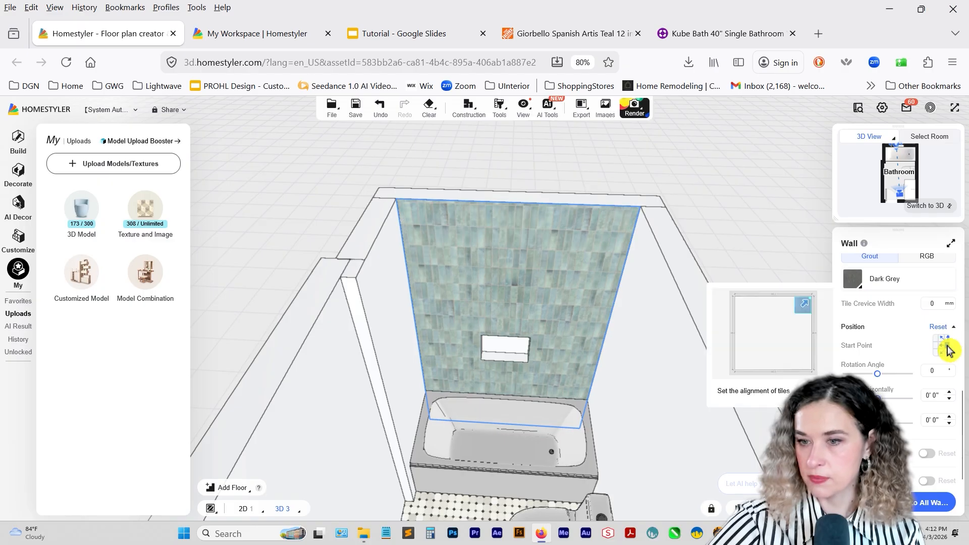
# Set the niche's width to 1' 5" and its height above the floor to 3' 3".
pyautogui.scroll(5, 530, 423)
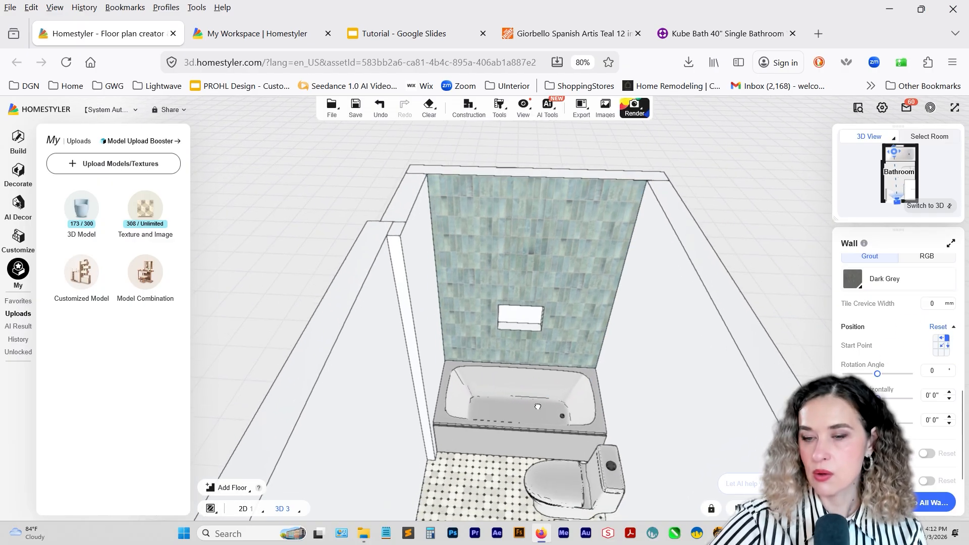
pyautogui.scroll(3, 535, 369)
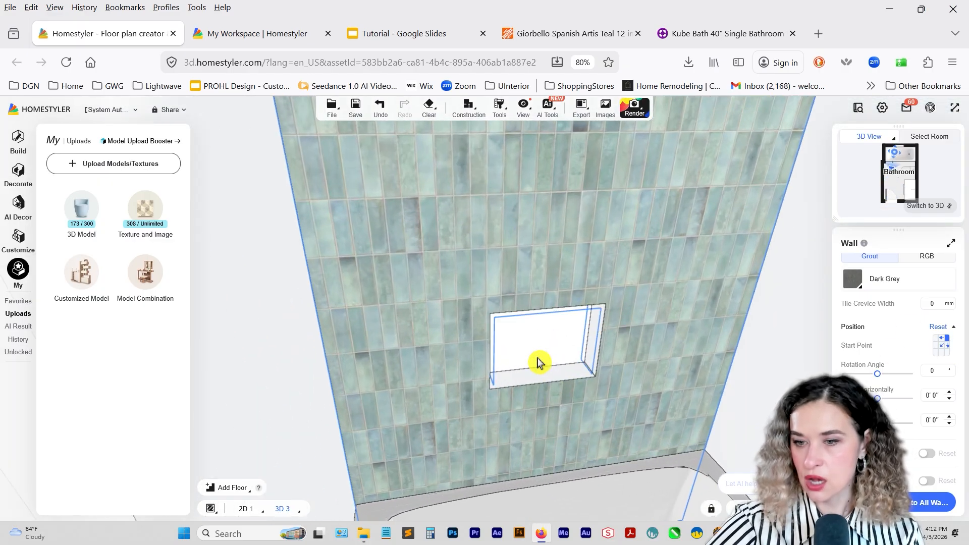
pyautogui.click(540, 371)
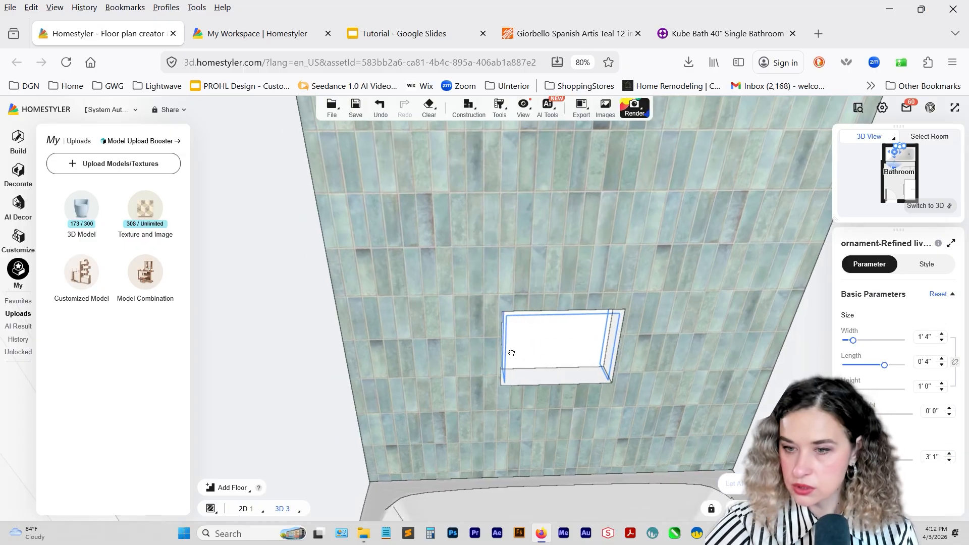
pyautogui.click(941, 335)
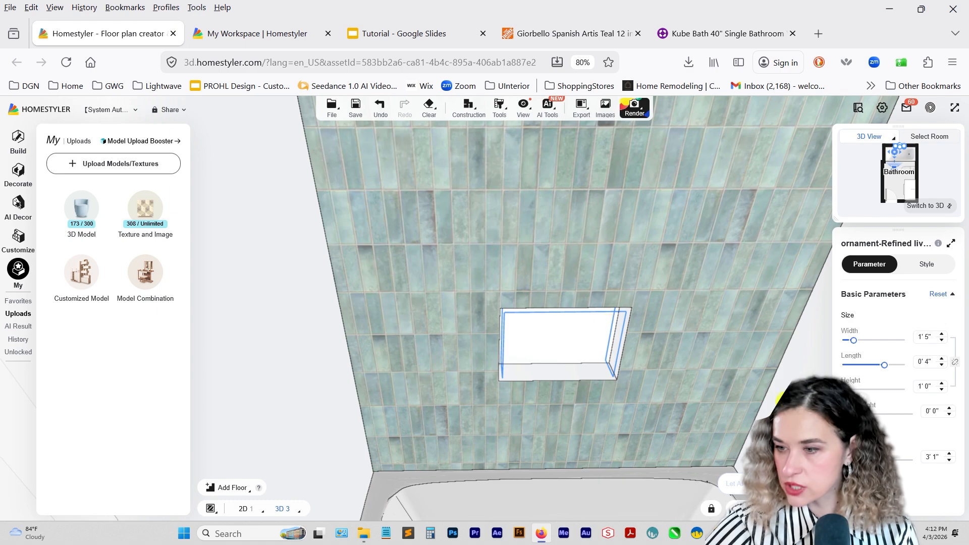
pyautogui.click(949, 460)
pyautogui.click(949, 460)
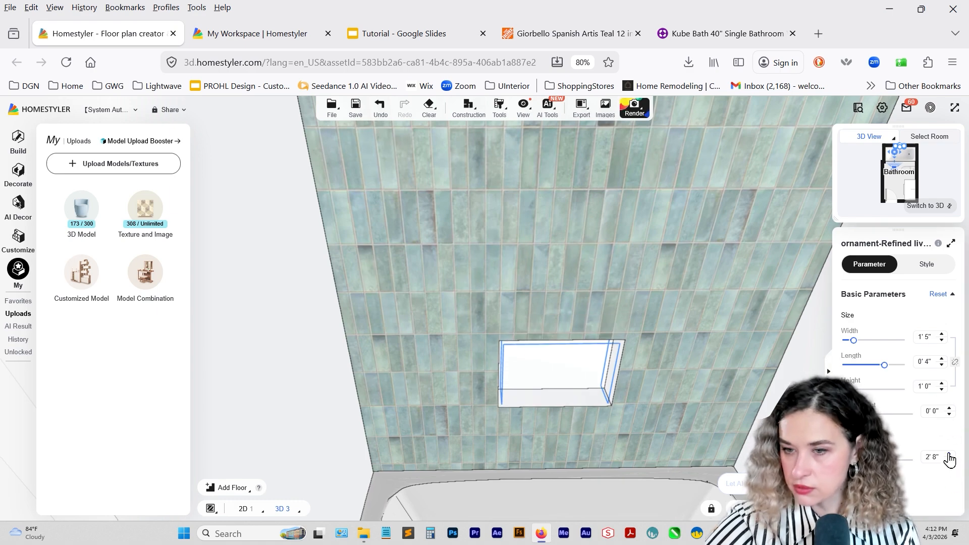
pyautogui.click(948, 453)
pyautogui.click(941, 384)
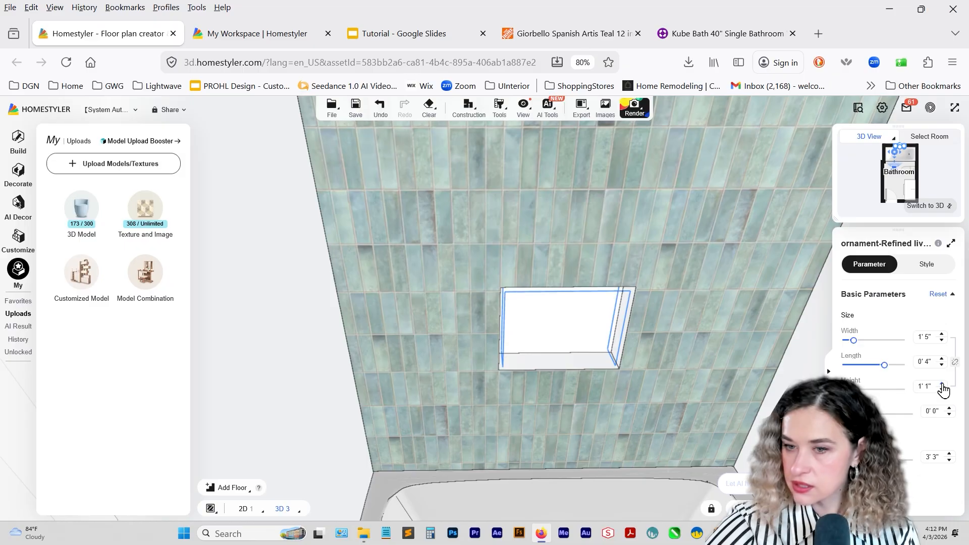
pyautogui.click(942, 384)
pyautogui.click(941, 390)
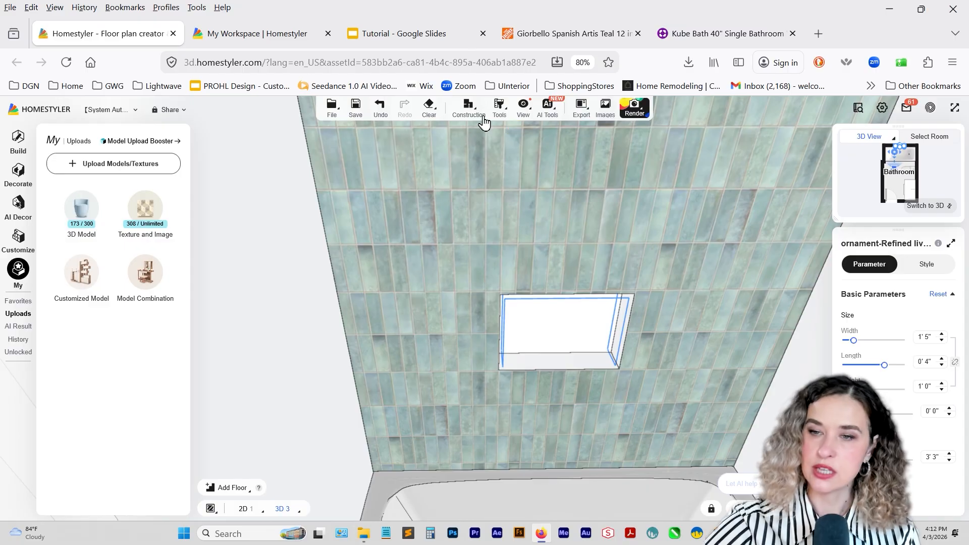
# Extract the teal tile material from the wall and apply it to the niche's back and bottom faces.
pyautogui.moveTo(498, 108)
pyautogui.click(502, 134)
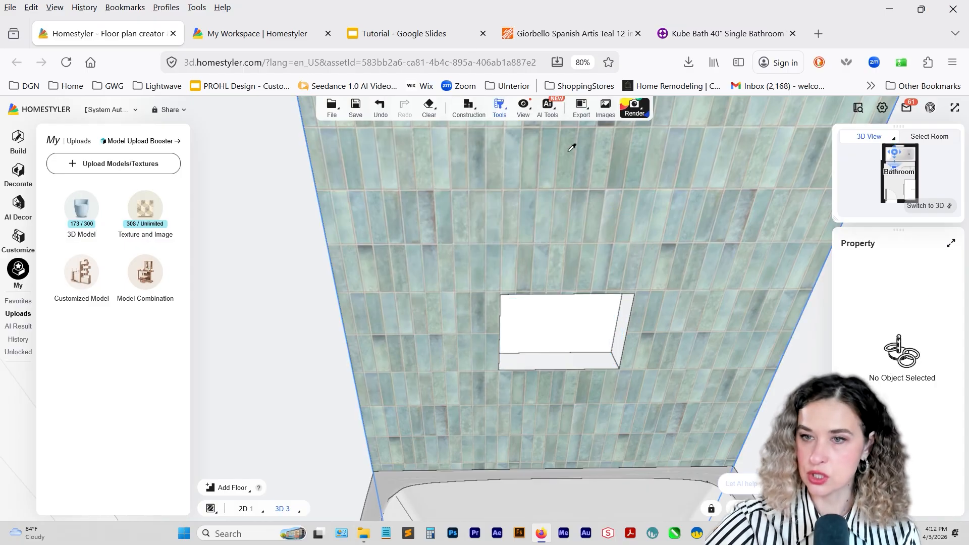
pyautogui.click(502, 135)
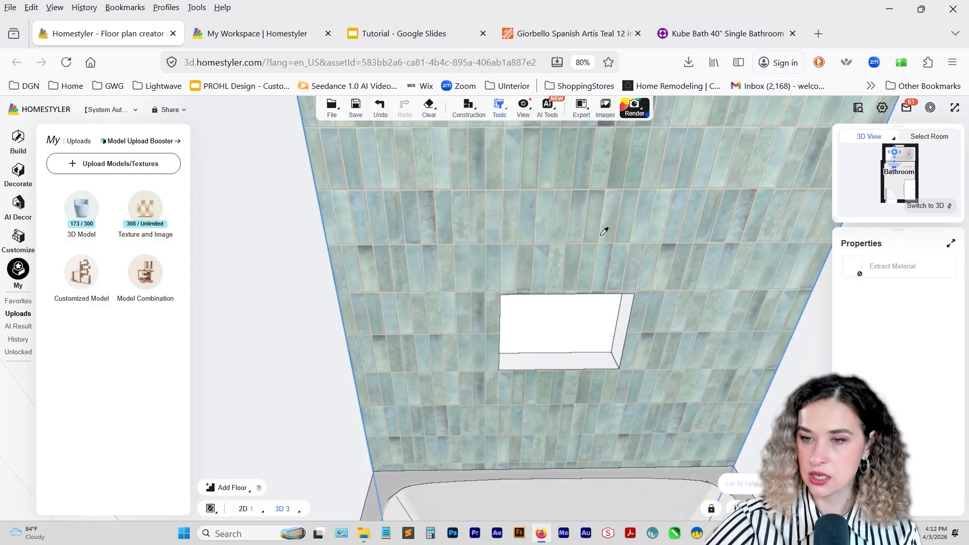
pyautogui.click(628, 278)
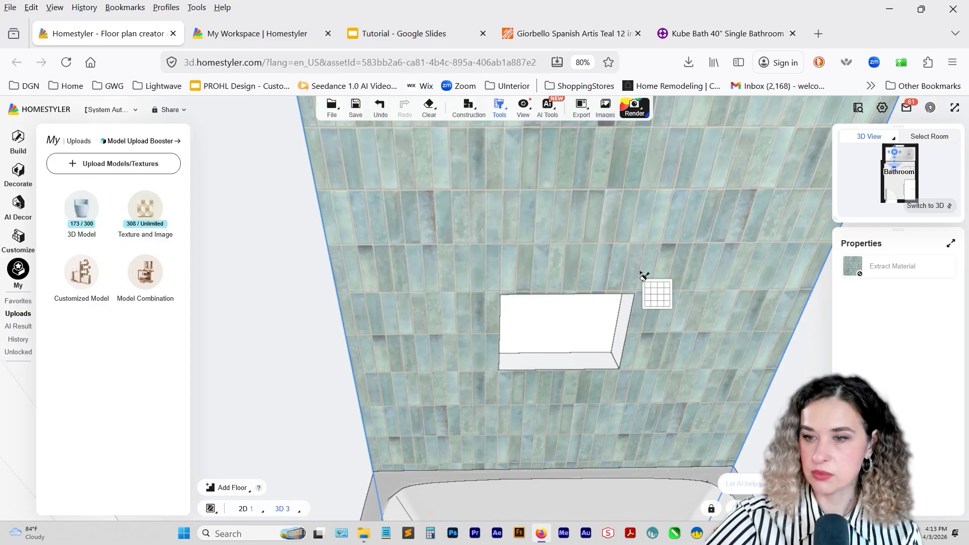
pyautogui.click(590, 321)
pyautogui.click(584, 363)
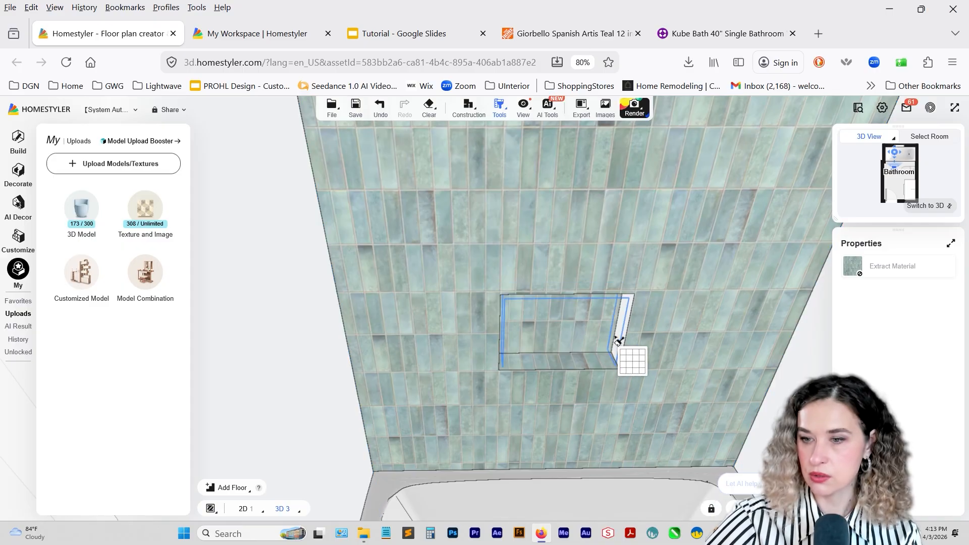
# Apply the extracted teal tile to the niche's side and top inner faces, and finish the material extraction tool.
pyautogui.click(627, 338)
pyautogui.moveTo(627, 335)
pyautogui.mouseDown()
pyautogui.moveTo(558, 385)
pyautogui.moveTo(511, 352)
pyautogui.moveTo(580, 357)
pyautogui.moveTo(604, 315)
pyautogui.moveTo(601, 225)
pyautogui.mouseUp()
pyautogui.click(511, 352)
pyautogui.click(528, 395)
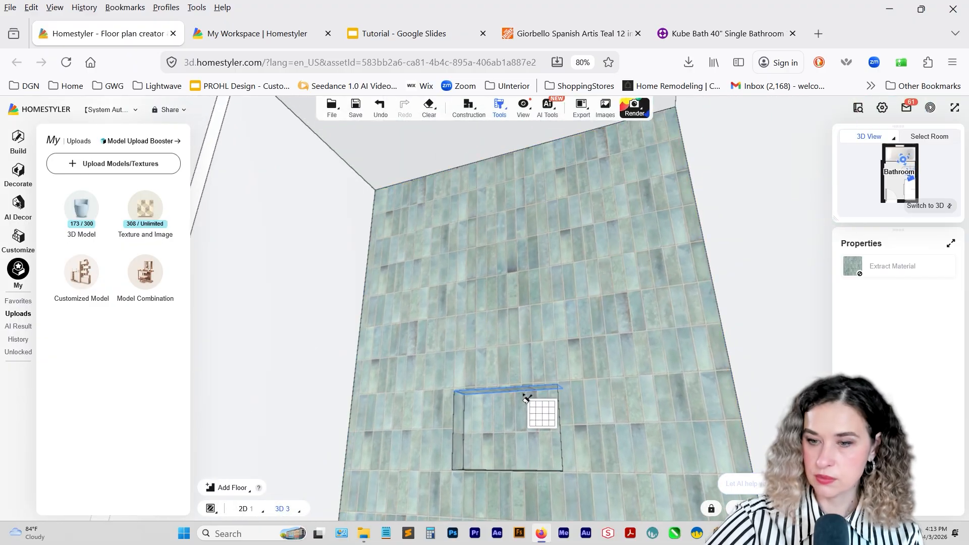
pyautogui.moveTo(531, 344)
pyautogui.mouseDown()
pyautogui.moveTo(536, 356)
pyautogui.moveTo(521, 353)
pyautogui.moveTo(519, 385)
pyautogui.mouseUp()
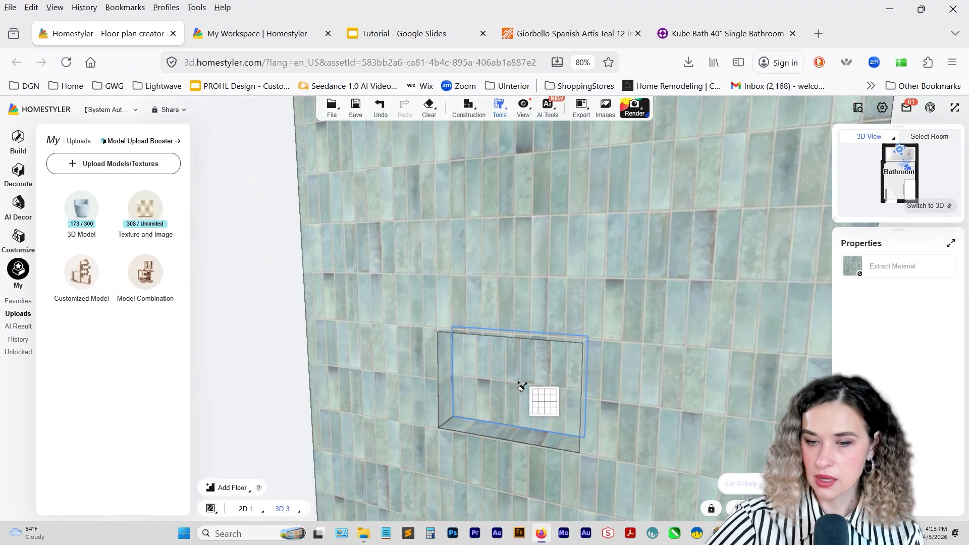
pyautogui.press('Escape')
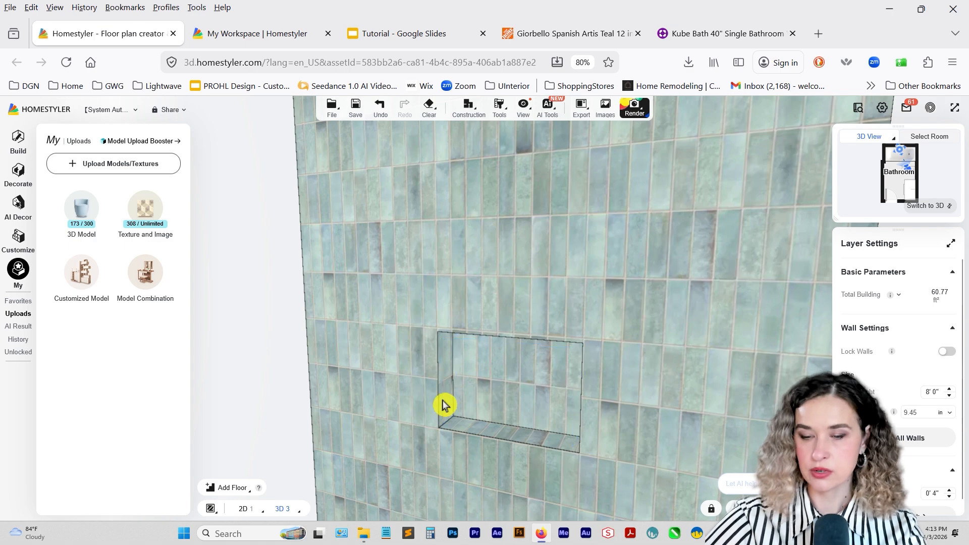
# Check the tile alignment and layout settings of the niche's inner faces and the surrounding teal wall.
pyautogui.click(449, 387)
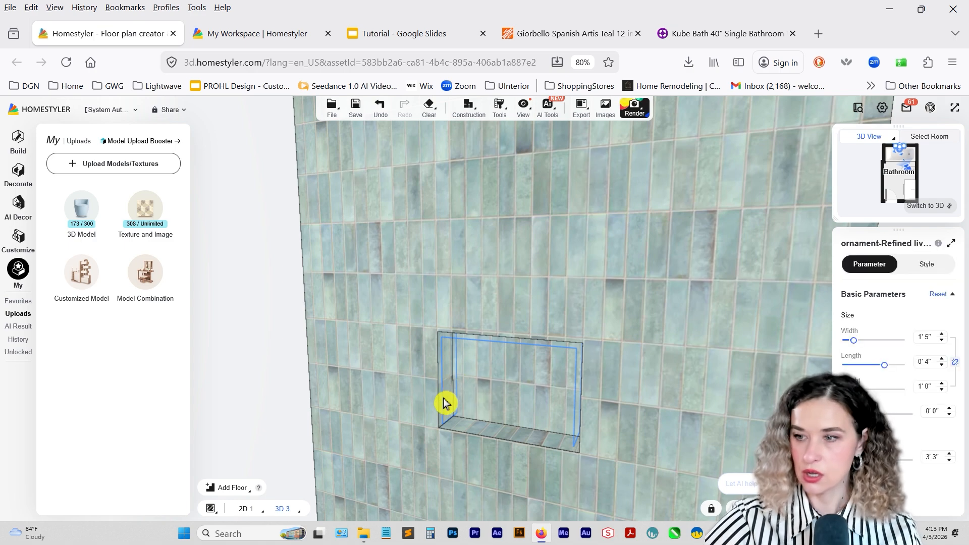
pyautogui.click(488, 435)
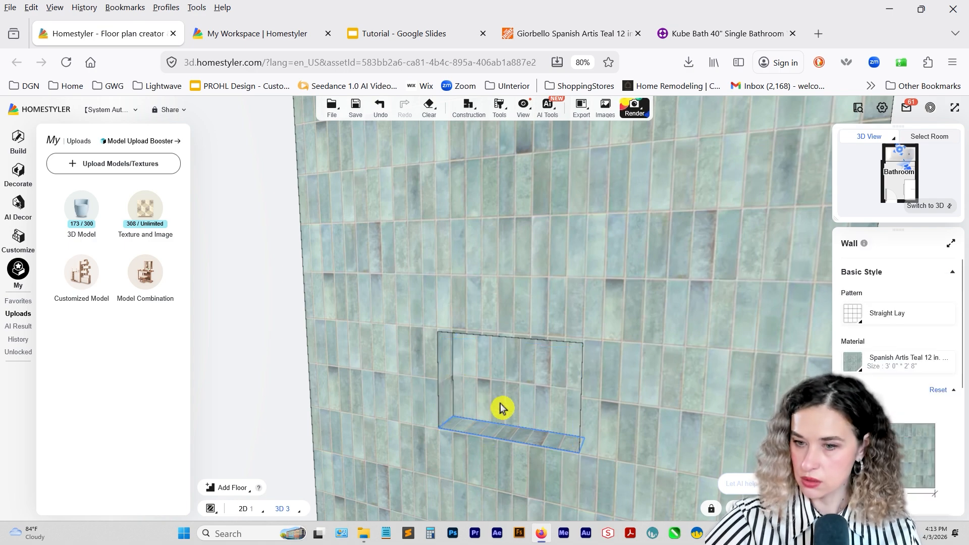
pyautogui.click(500, 414)
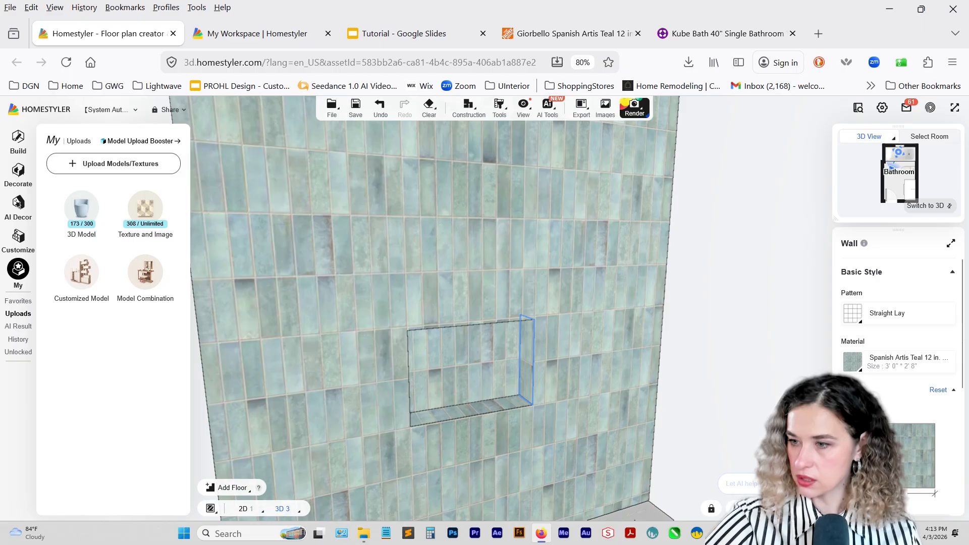
pyautogui.scroll(-3, 934, 368)
pyautogui.moveTo(934, 385)
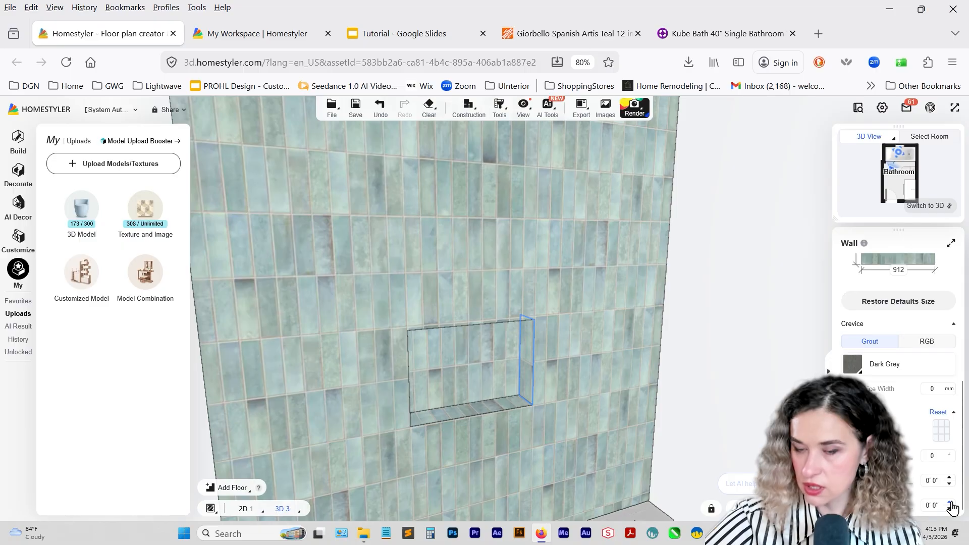
pyautogui.click(625, 350)
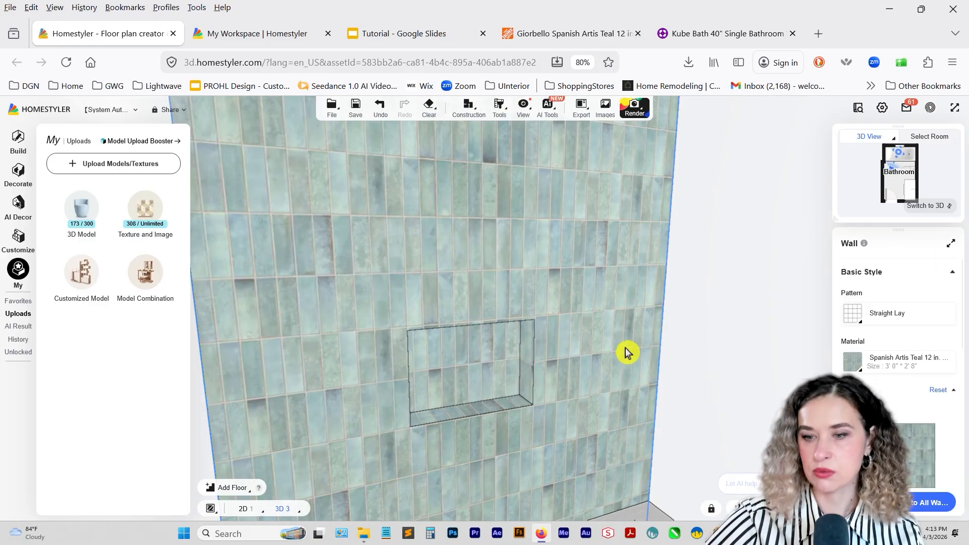
pyautogui.scroll(-2, 625, 350)
# Apply the uploaded Acreage 1" x 24" Porcelain Wood Look Mosaic Tile to the bathtub's side wall opposite the drain end.
pyautogui.moveTo(625, 350); pyautogui.dragTo(536, 429)
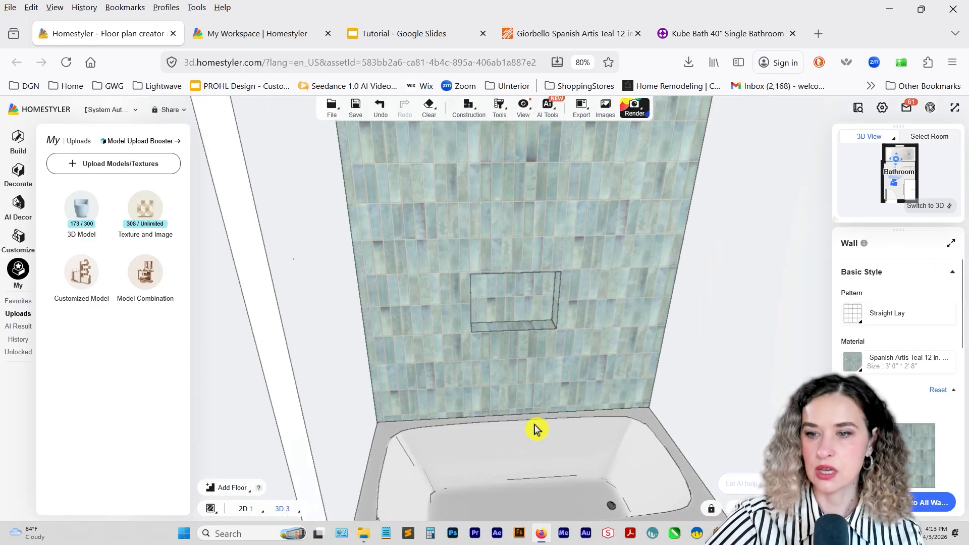
pyautogui.click(535, 429)
pyautogui.scroll(-5, 540, 426)
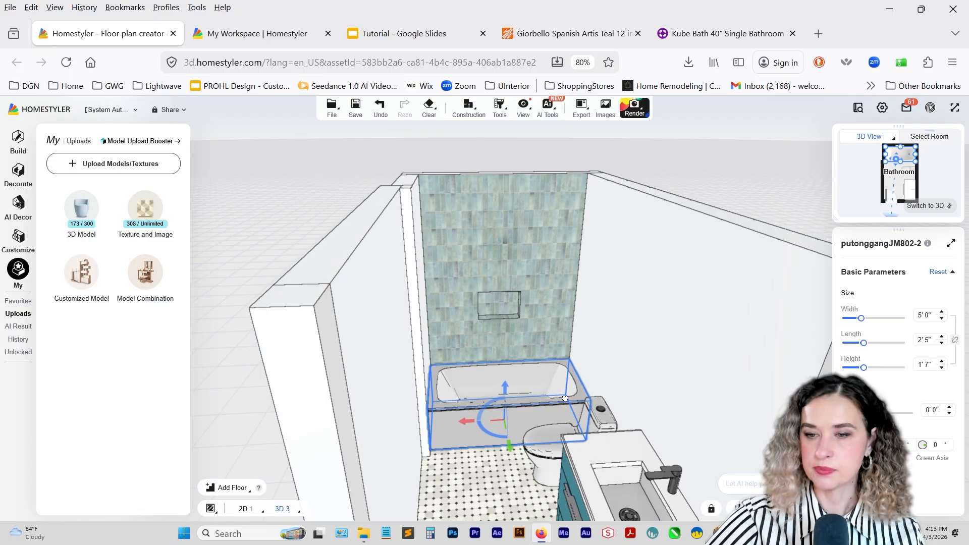
pyautogui.moveTo(574, 376); pyautogui.dragTo(535, 400)
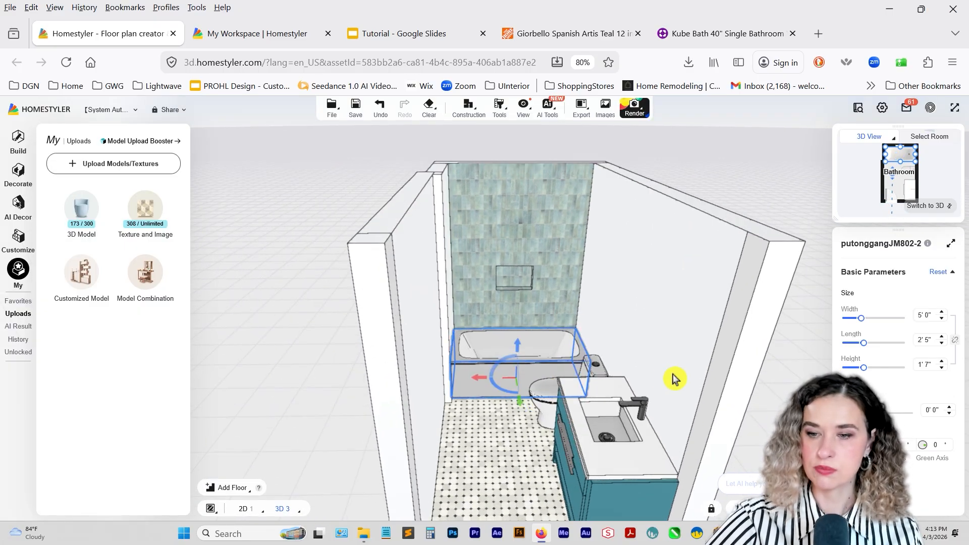
pyautogui.moveTo(627, 331); pyautogui.dragTo(521, 385)
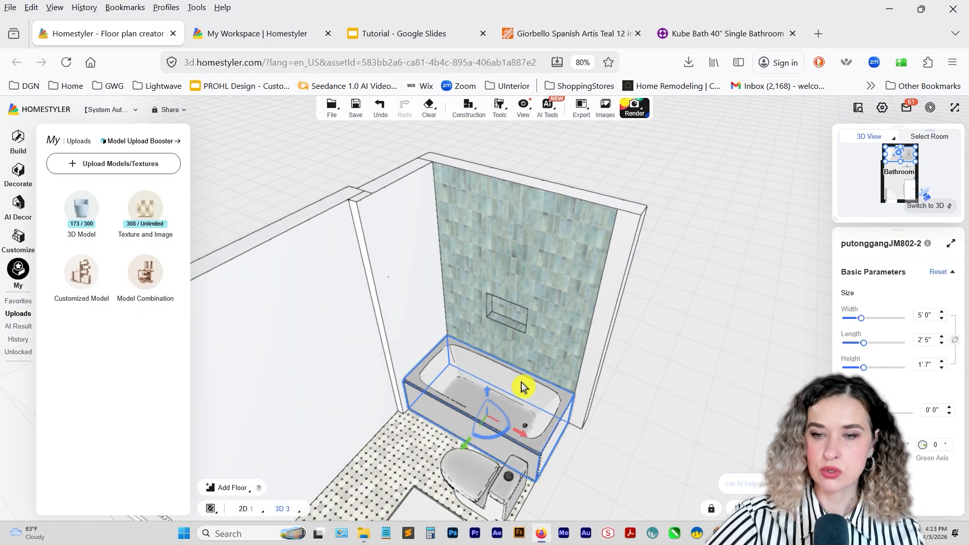
pyautogui.click(418, 312)
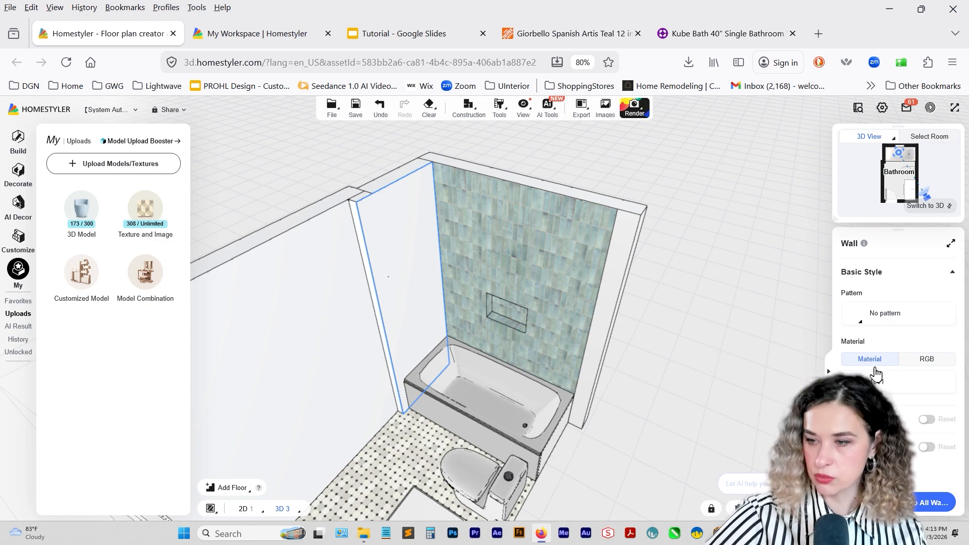
pyautogui.click(868, 382)
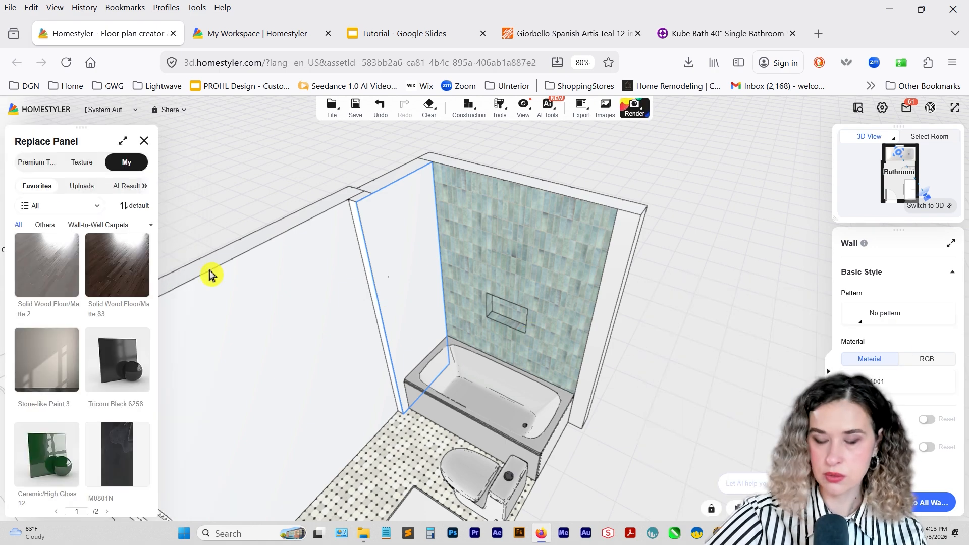
pyautogui.click(82, 186)
pyautogui.scroll(-2, 99, 363)
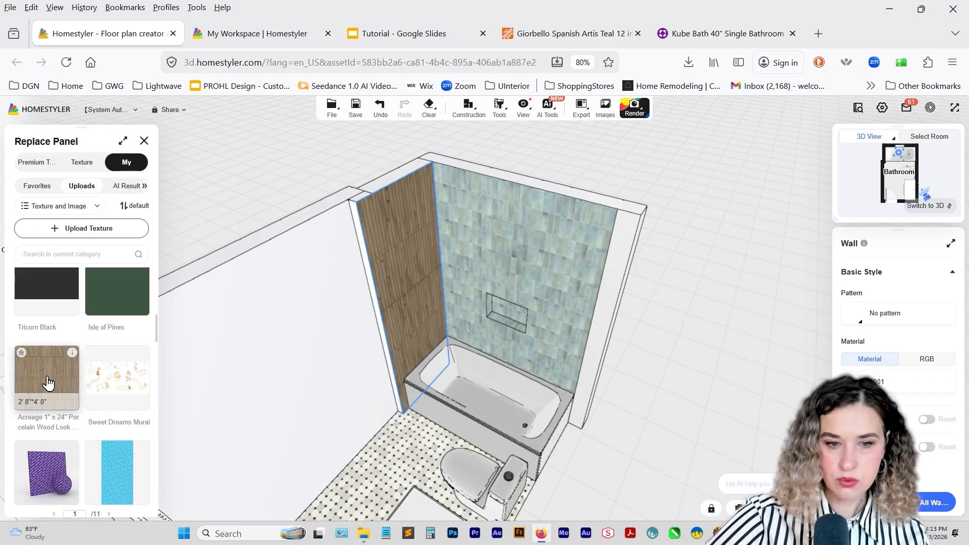
pyautogui.click(45, 384)
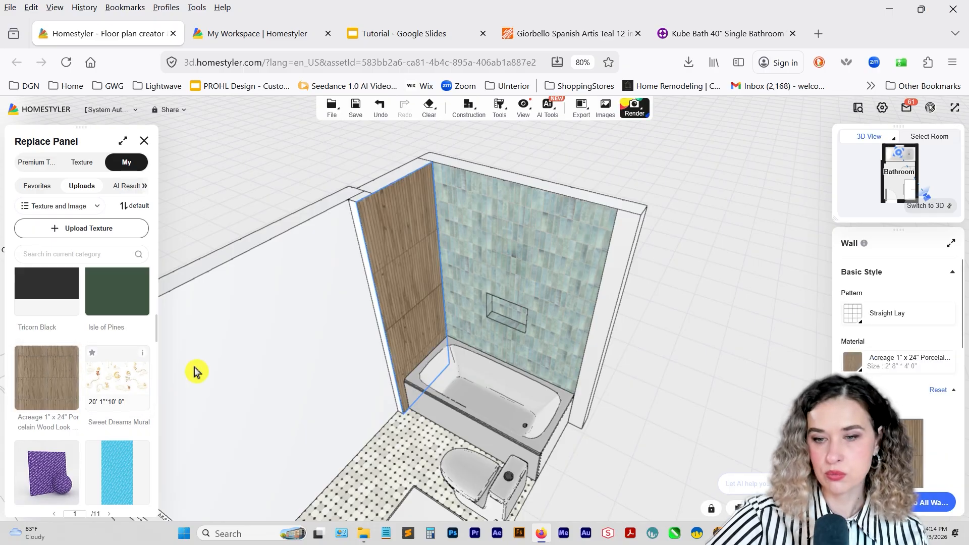
# Extract the wood-look tile from the bathtub's side wall, apply it to the adjoining narrow wall end, and finish the material extraction.
pyautogui.click(499, 112)
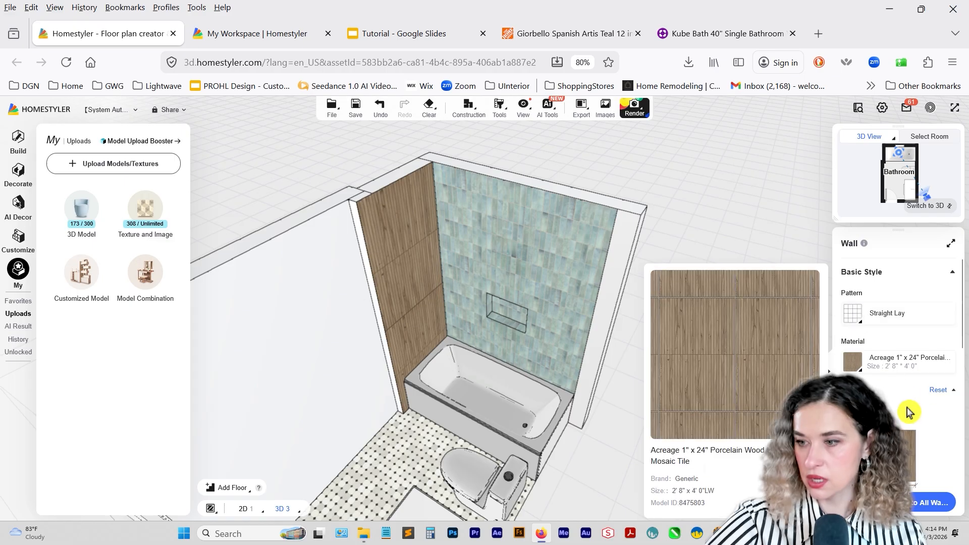
pyautogui.scroll(-4, 953, 374)
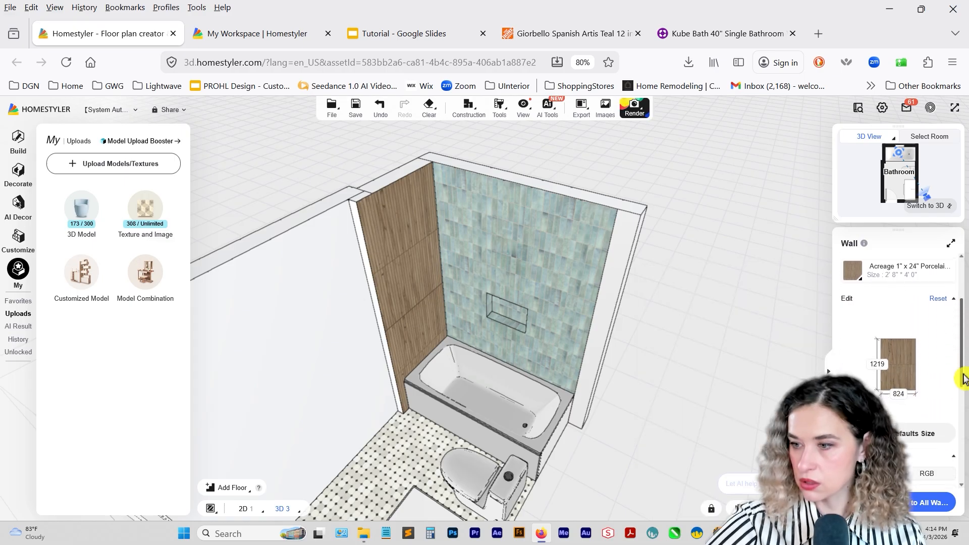
pyautogui.click(948, 425)
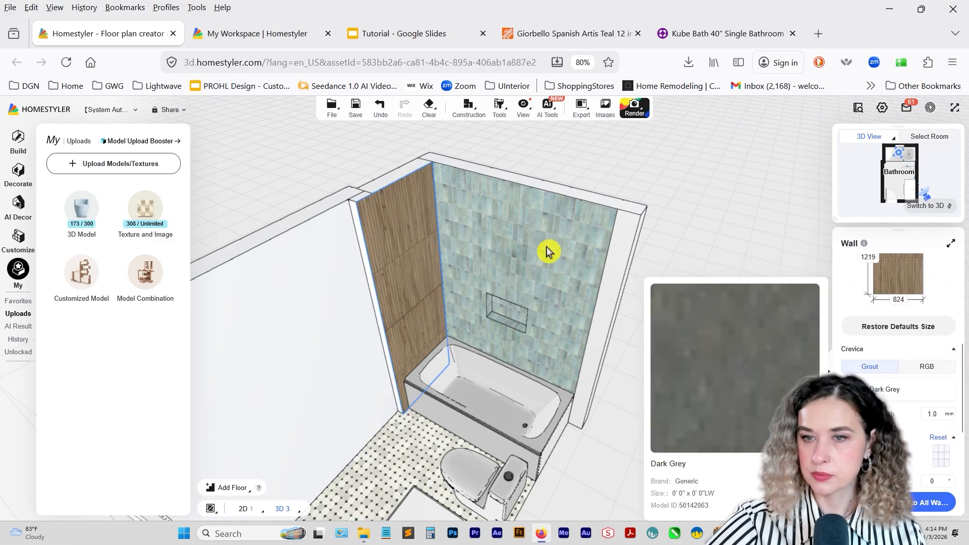
pyautogui.click(518, 134)
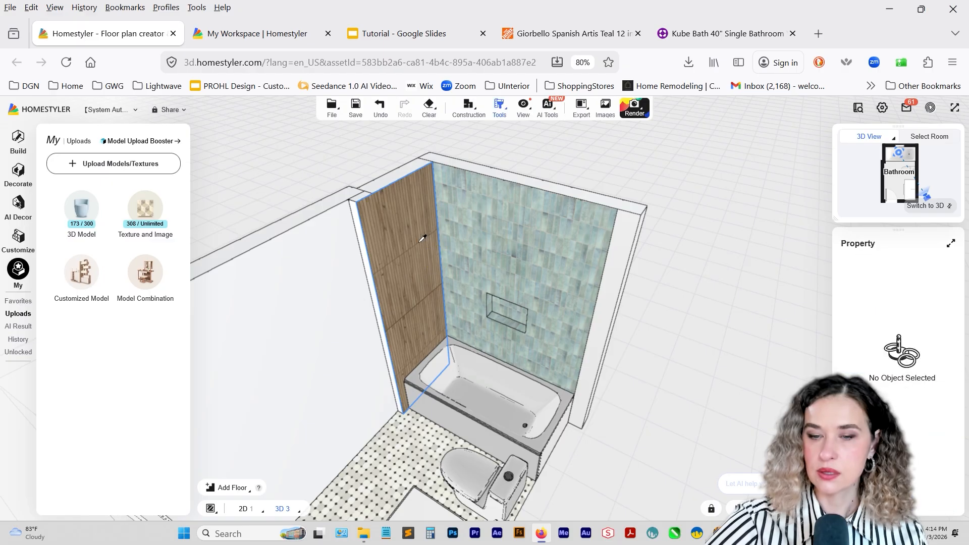
pyautogui.click(370, 263)
pyautogui.moveTo(354, 291); pyautogui.dragTo(463, 393)
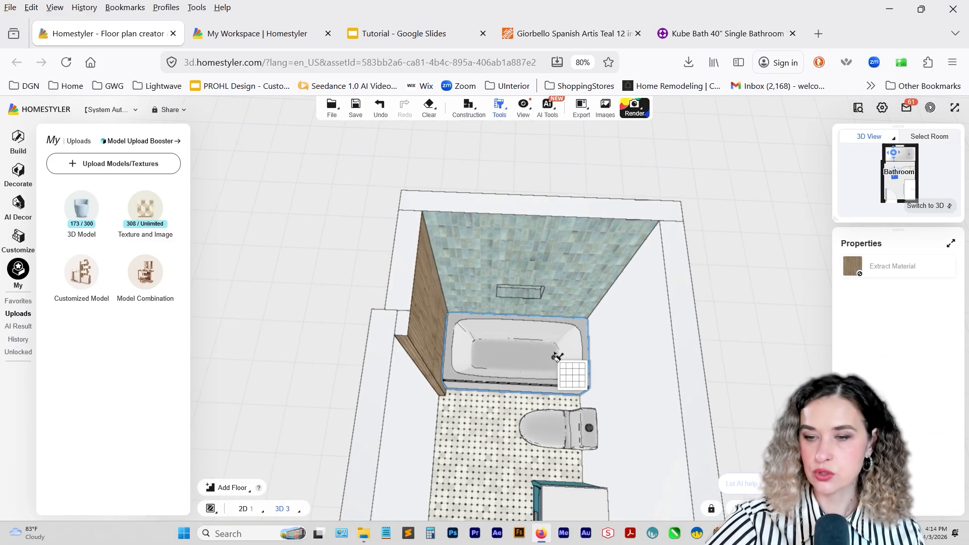
pyautogui.moveTo(555, 356); pyautogui.dragTo(501, 365, button='right')
pyautogui.moveTo(432, 421); pyautogui.dragTo(348, 423)
pyautogui.press('Escape')
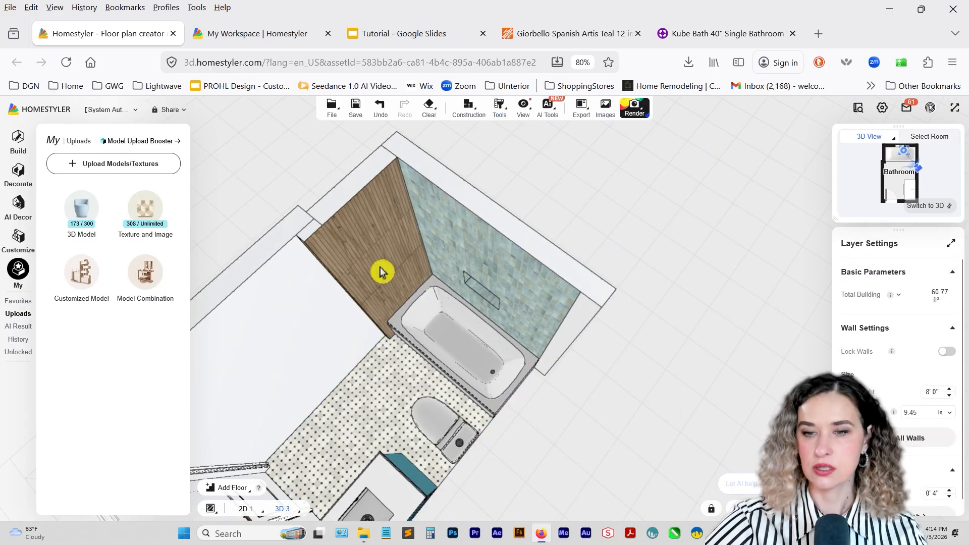
# Check the bathtub alcove's depth in the 2D floor plan and return to the 3D view.
pyautogui.click(381, 273)
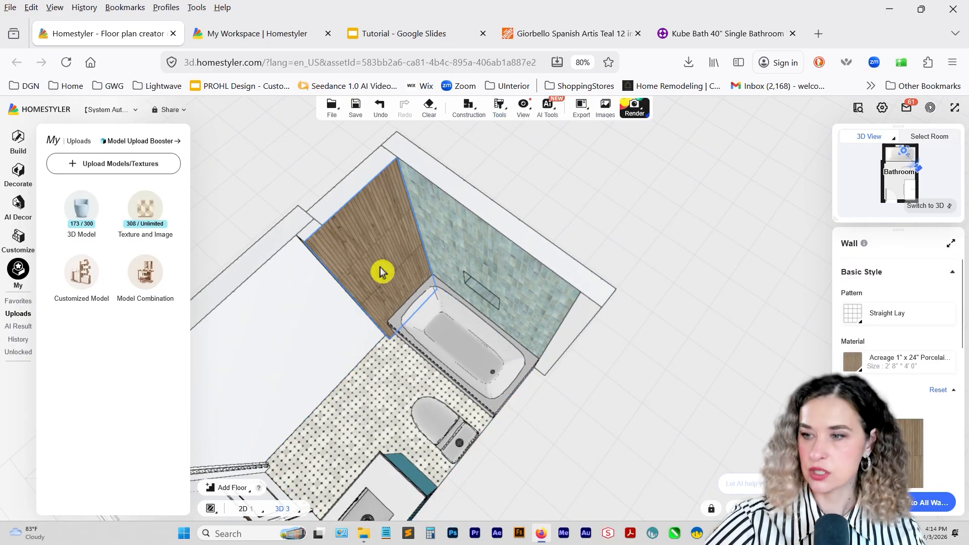
pyautogui.click(948, 207)
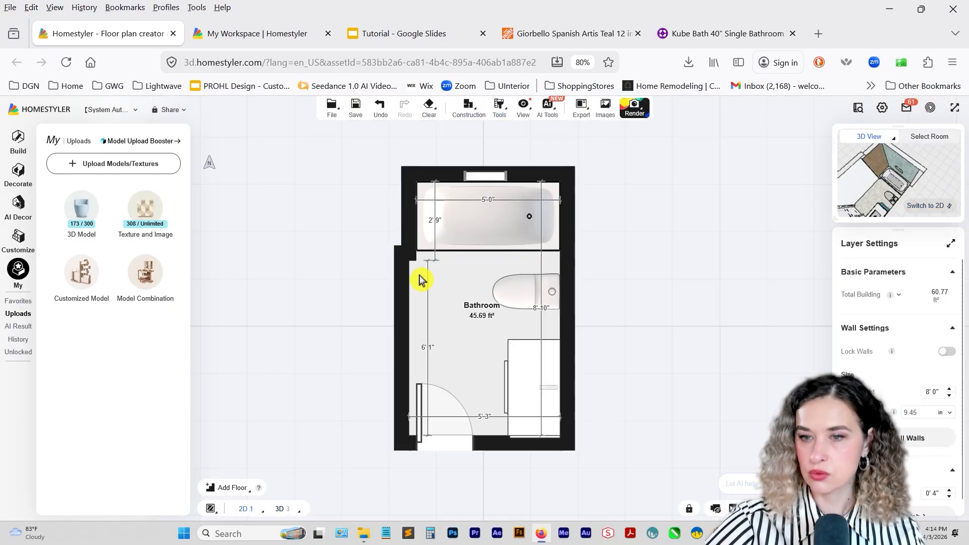
pyautogui.click(949, 206)
# Customize the long wall behind the toilet and vanity by drawing a full-height rectangle 2' 9" wide at its bathtub end.
pyautogui.moveTo(532, 303); pyautogui.dragTo(642, 435)
pyautogui.click(558, 268)
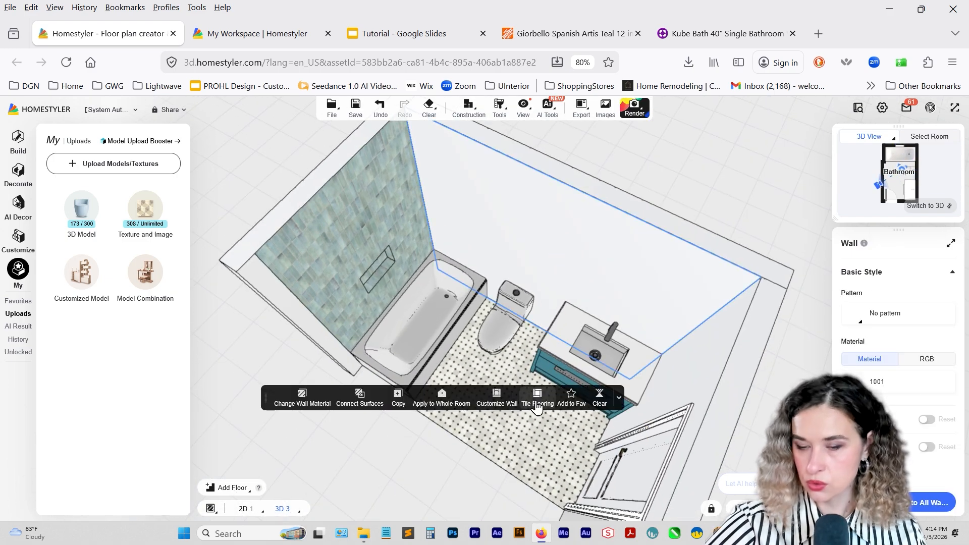
pyautogui.click(503, 402)
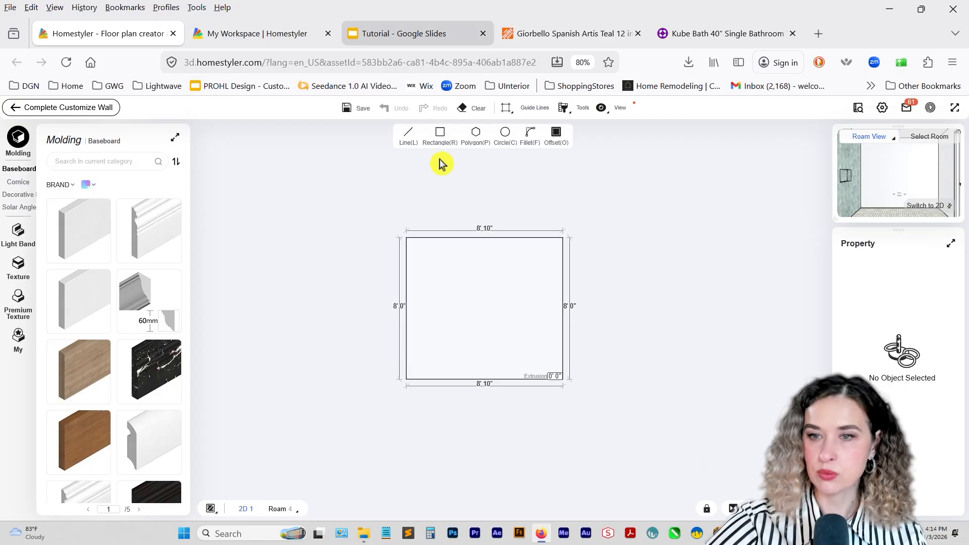
pyautogui.click(415, 232)
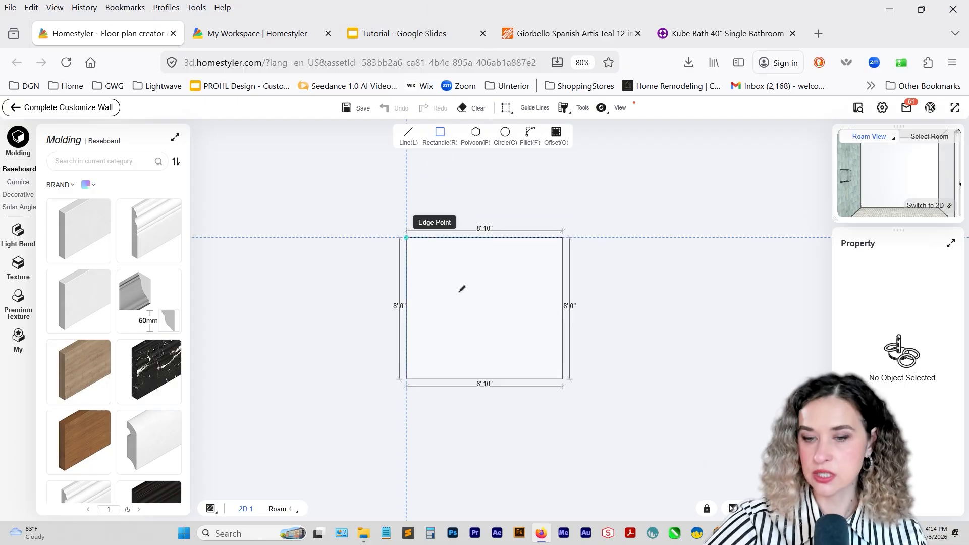
pyautogui.click(457, 378)
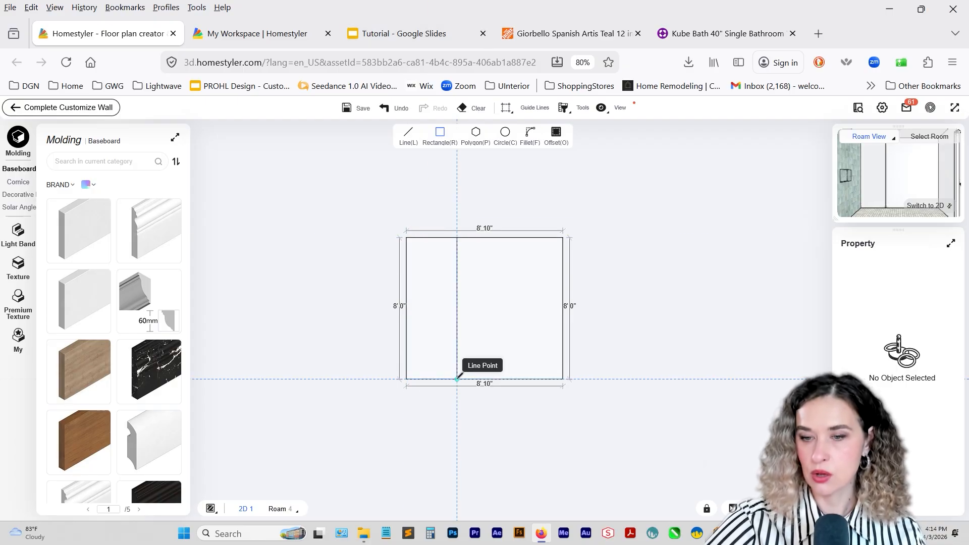
pyautogui.click(457, 294)
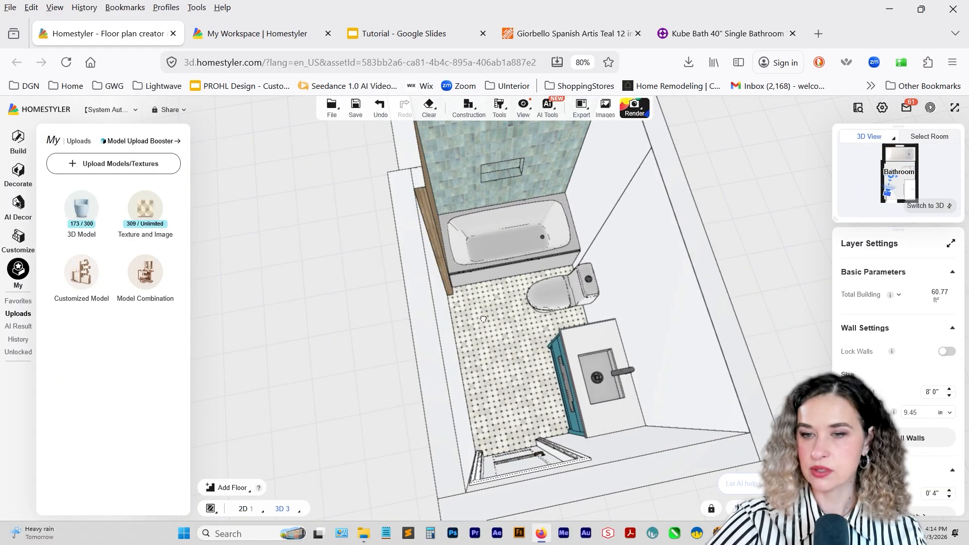
# Extract the wood-look tile from the side wall and apply it to the new wall section beside the bathtub's drain end.
pyautogui.moveTo(483, 319); pyautogui.dragTo(506, 276)
pyautogui.moveTo(496, 114)
pyautogui.click(507, 135)
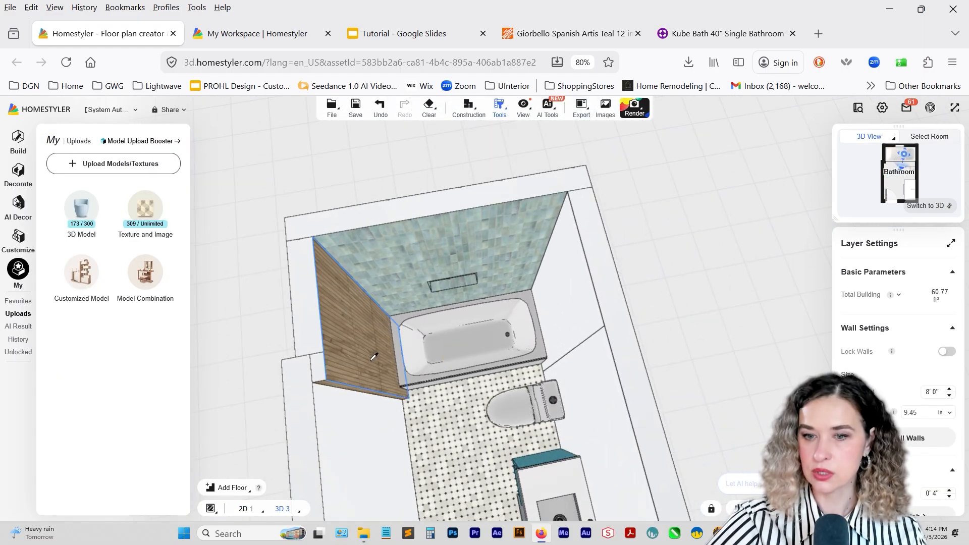
pyautogui.click(557, 313)
pyautogui.moveTo(558, 313); pyautogui.dragTo(577, 257)
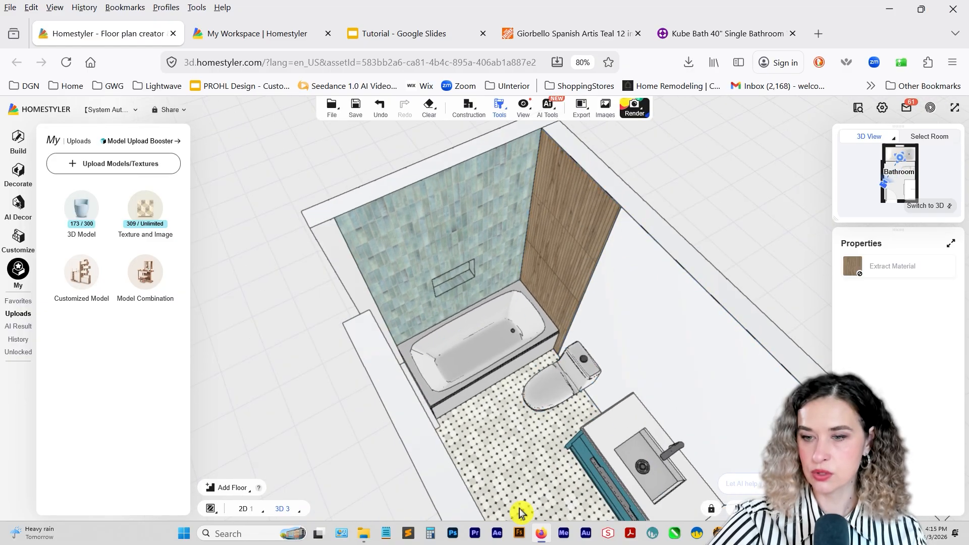
pyautogui.moveTo(531, 477)
pyautogui.mouseDown()
pyautogui.moveTo(452, 426)
pyautogui.moveTo(461, 431)
pyautogui.mouseUp()
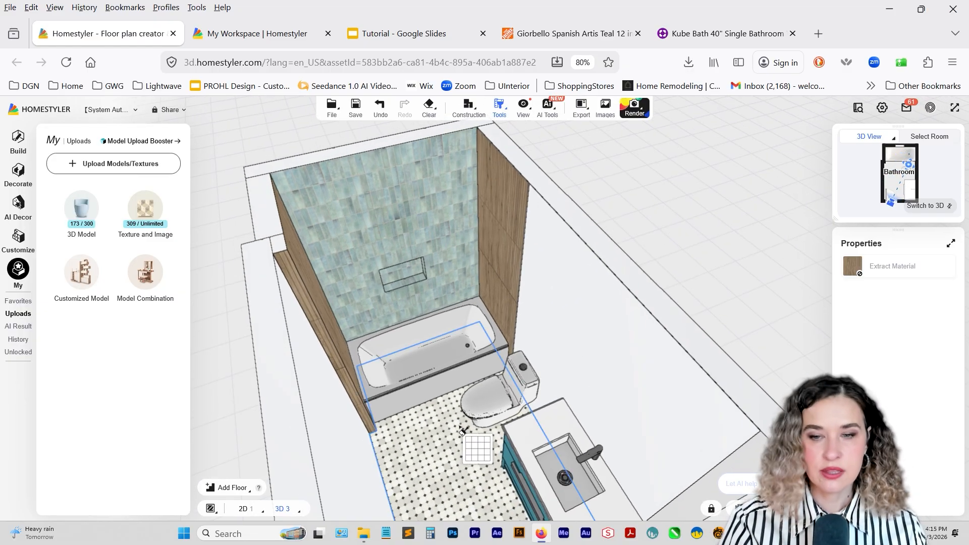
pyautogui.click(507, 344)
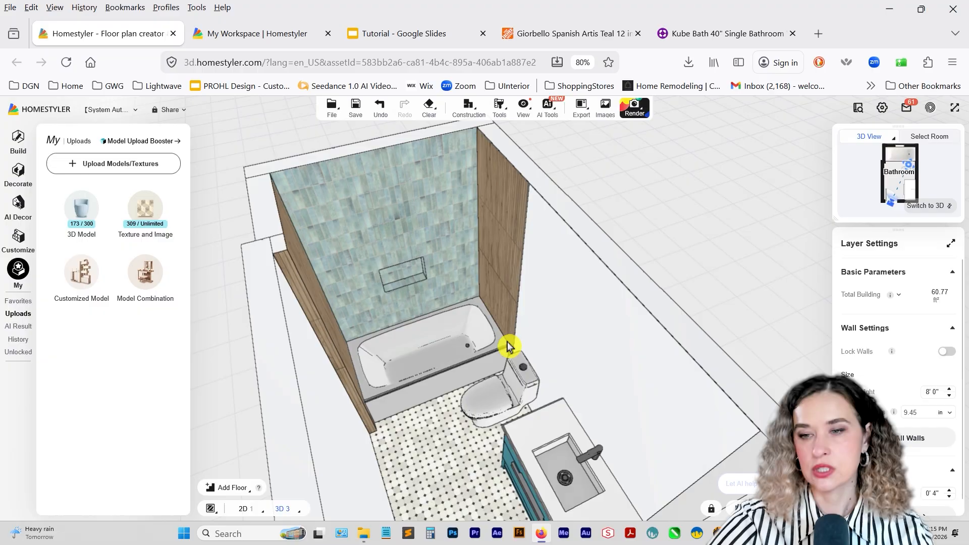
# Set the extrusion of the wood-tiled section on the long wall to 1" and complete the wall customization.
pyautogui.click(508, 288)
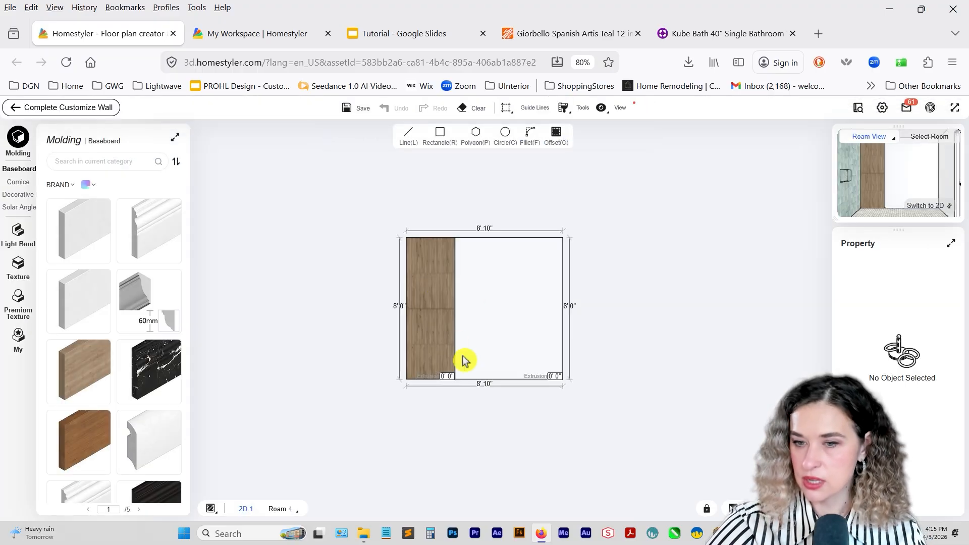
pyautogui.scroll(5, 465, 360)
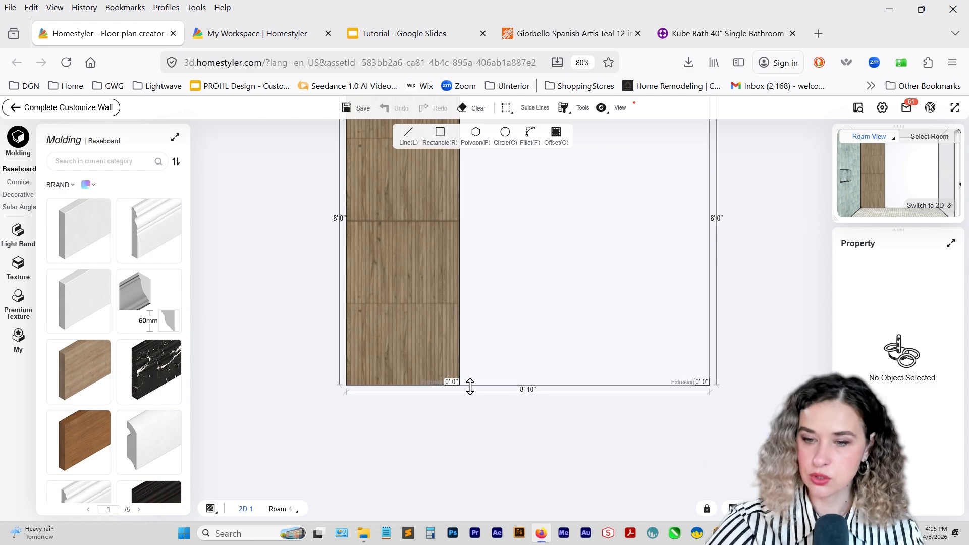
pyautogui.click(456, 382)
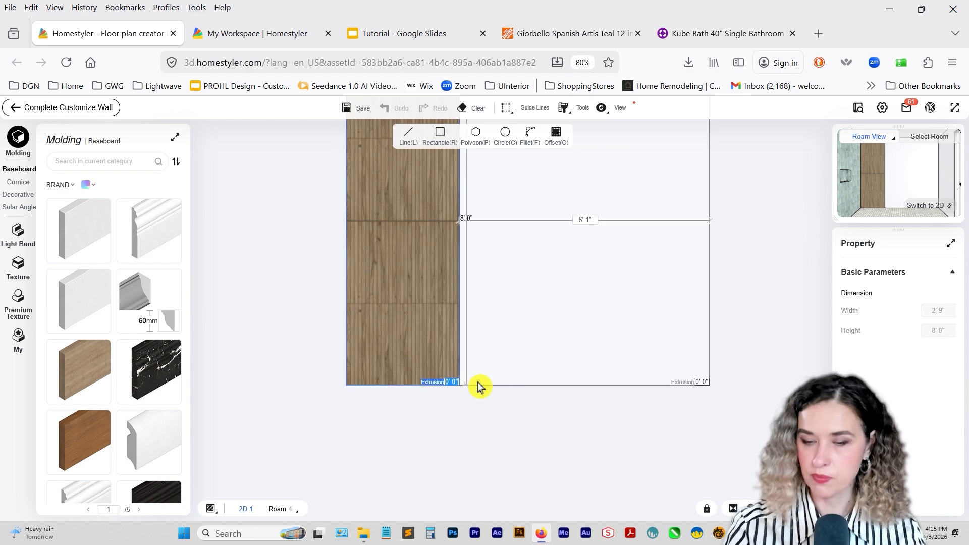
pyautogui.write('1')
pyautogui.press('Return')
pyautogui.click(93, 108)
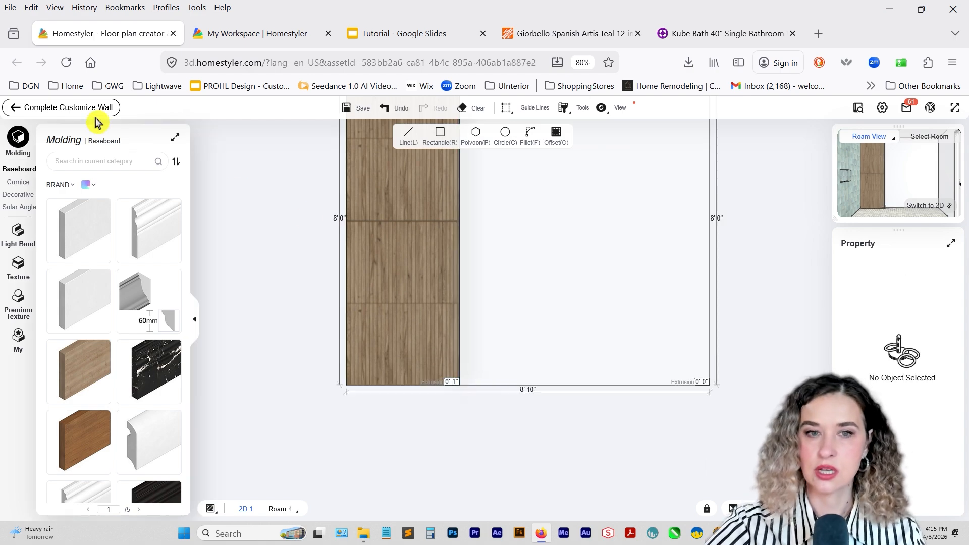
pyautogui.scroll(6, 534, 274)
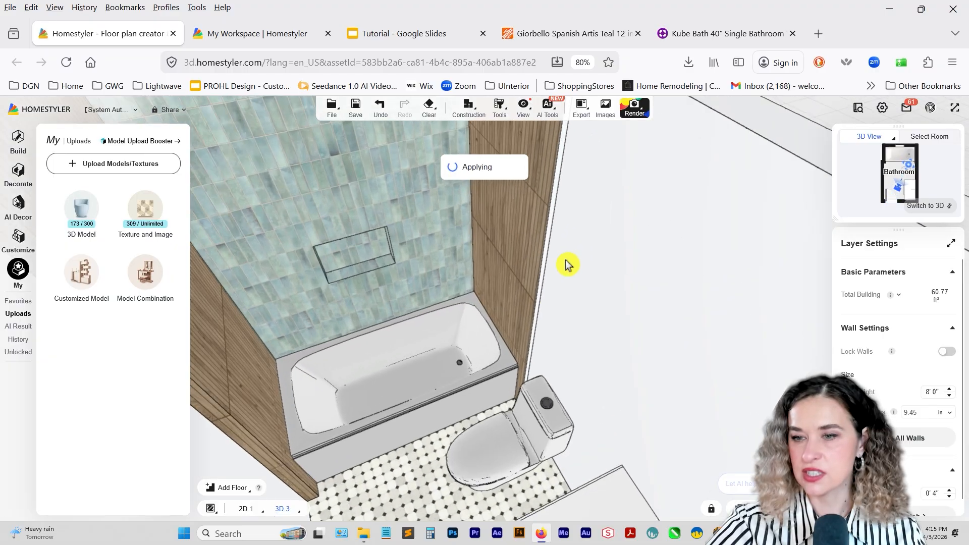
# Apply the wood-look tile with the Material Brush to the exposed side edge of the raised wall section beside the bathtub.
pyautogui.moveTo(498, 112)
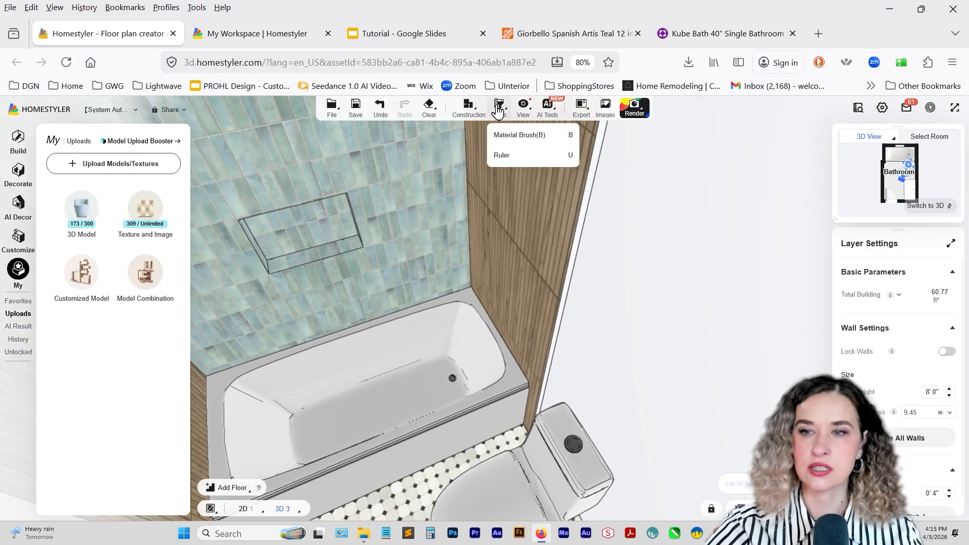
pyautogui.click(517, 135)
pyautogui.click(585, 197)
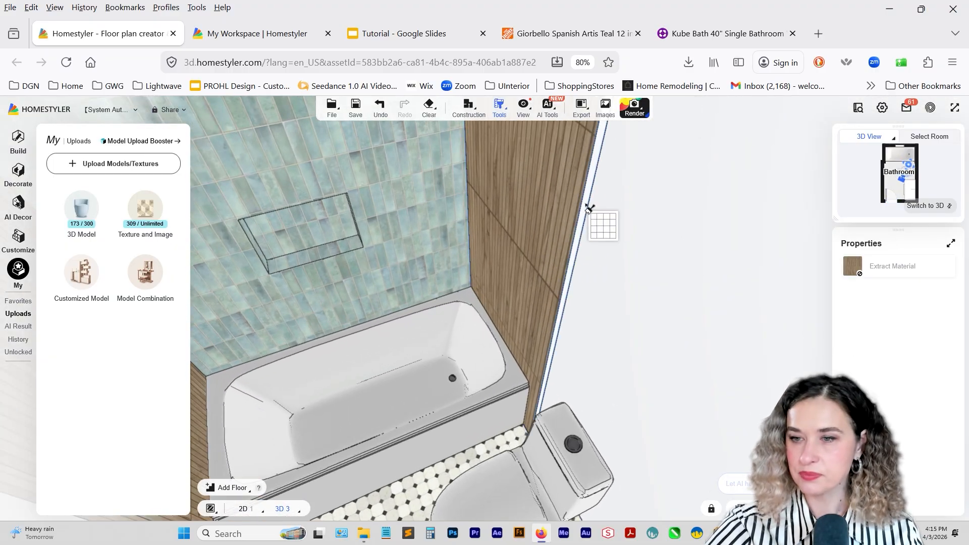
pyautogui.scroll(-8, 589, 205)
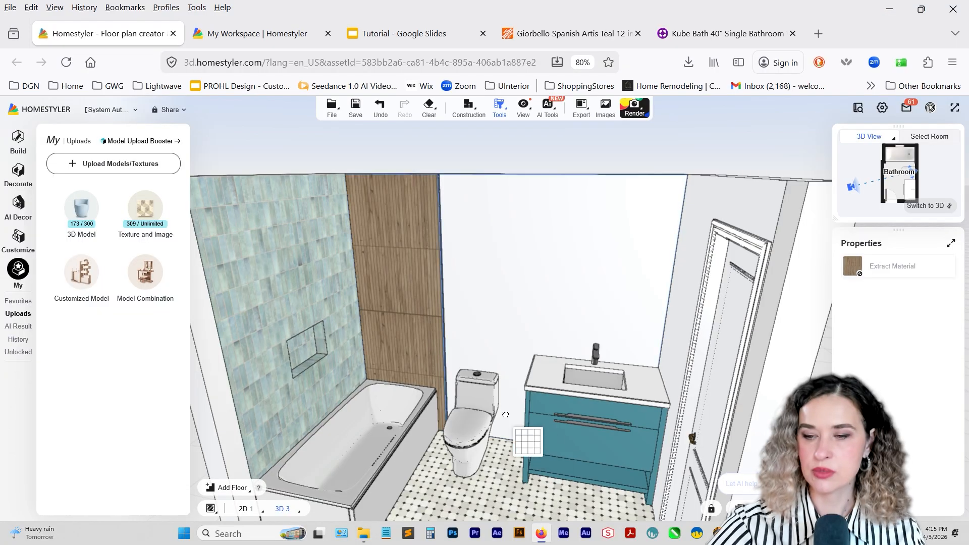
pyautogui.moveTo(505, 414); pyautogui.dragTo(533, 412)
pyautogui.scroll(3, 532, 413)
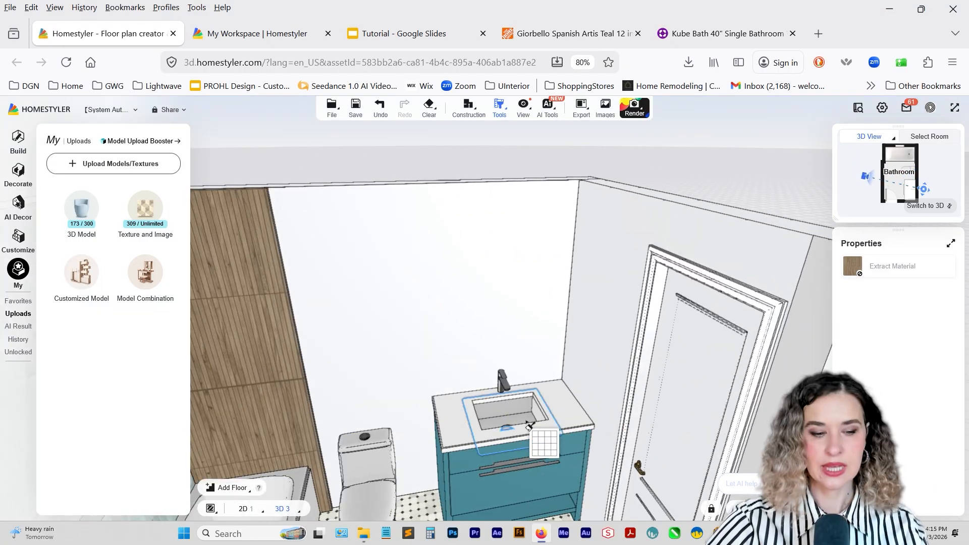
pyautogui.press('Escape')
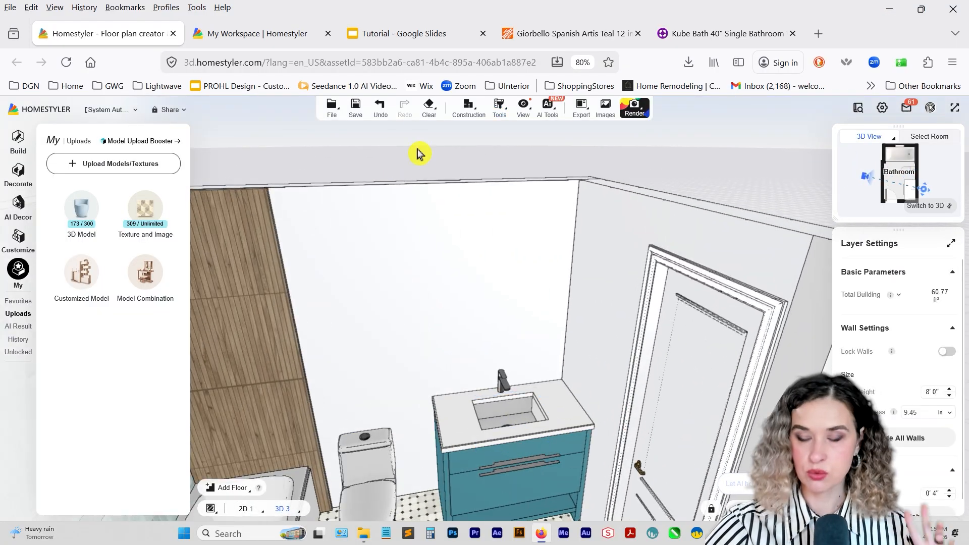
# Open the raccoon mural's Photowall product page from the Google Slides inspiration board and accept all cookies.
pyautogui.click(401, 44)
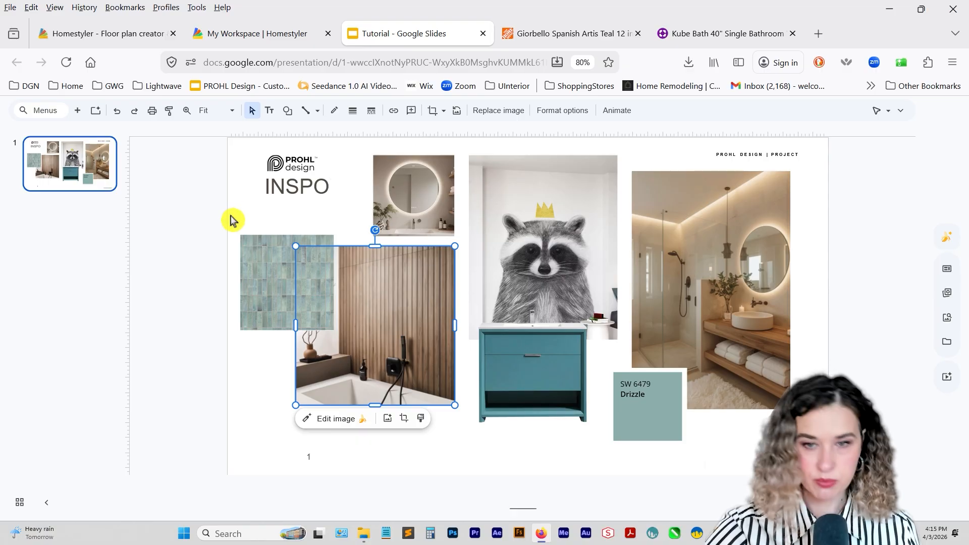
pyautogui.click(530, 216)
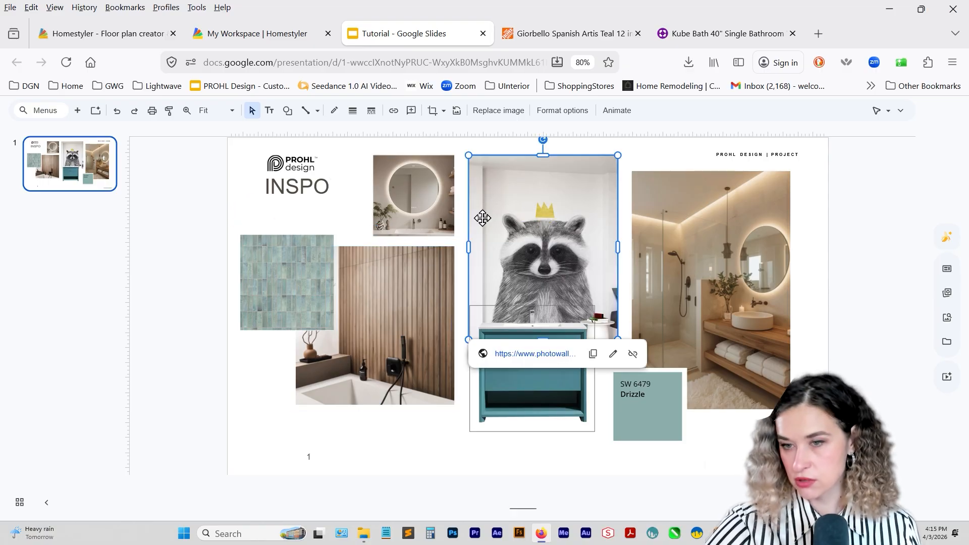
pyautogui.click(549, 353)
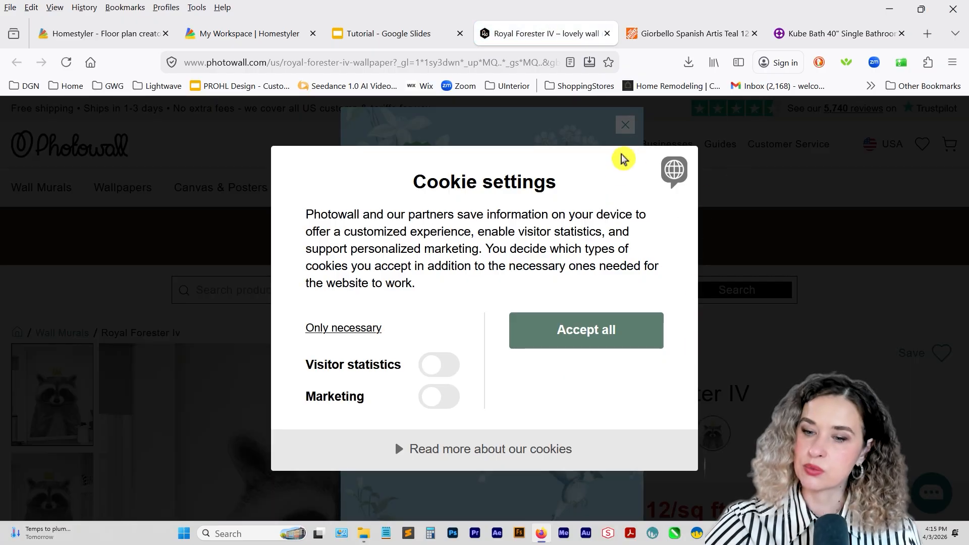
pyautogui.click(580, 339)
# Look through the Royal Forester IV mural's product images and display the plain raccoon artwork.
pyautogui.scroll(-5, 594, 205)
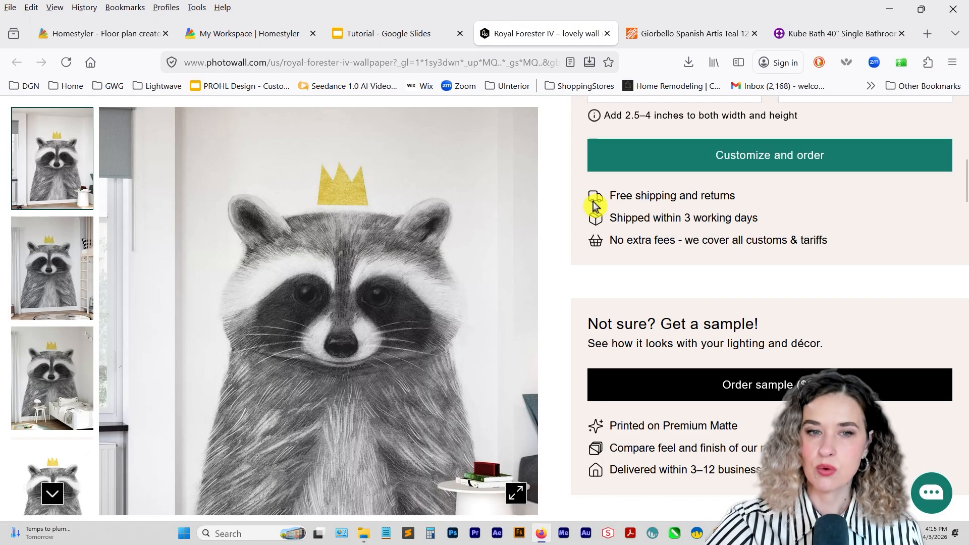
pyautogui.scroll(-4, 290, 260)
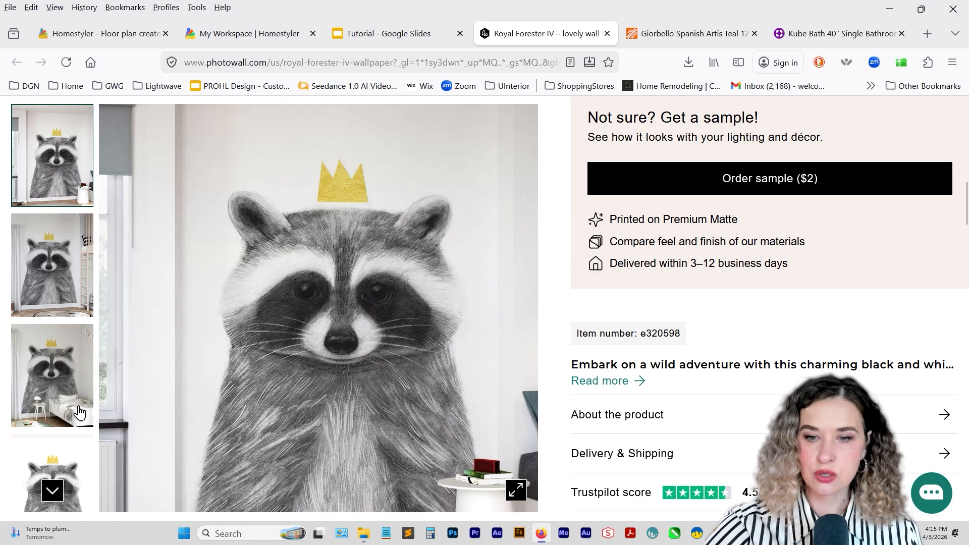
pyautogui.scroll(-1, 79, 412)
pyautogui.click(59, 453)
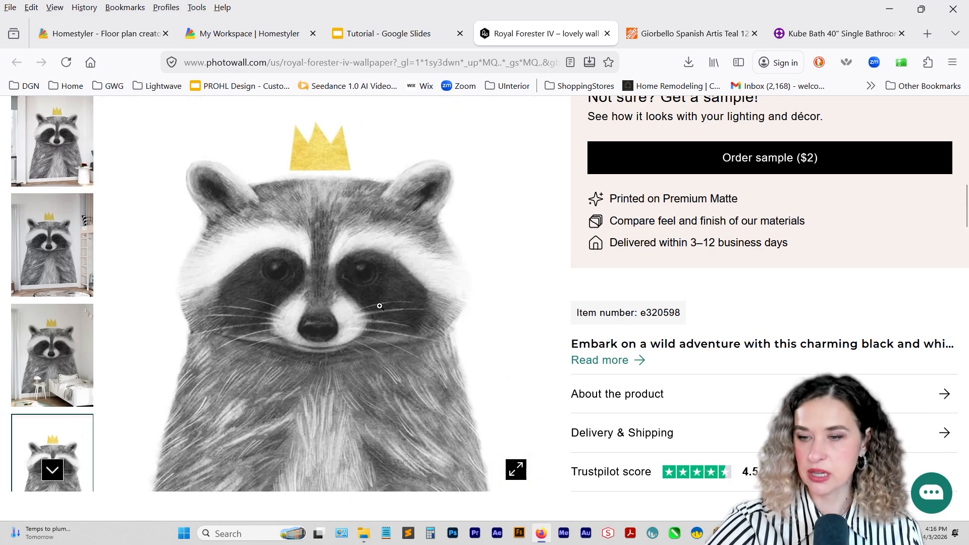
pyautogui.scroll(6, 493, 374)
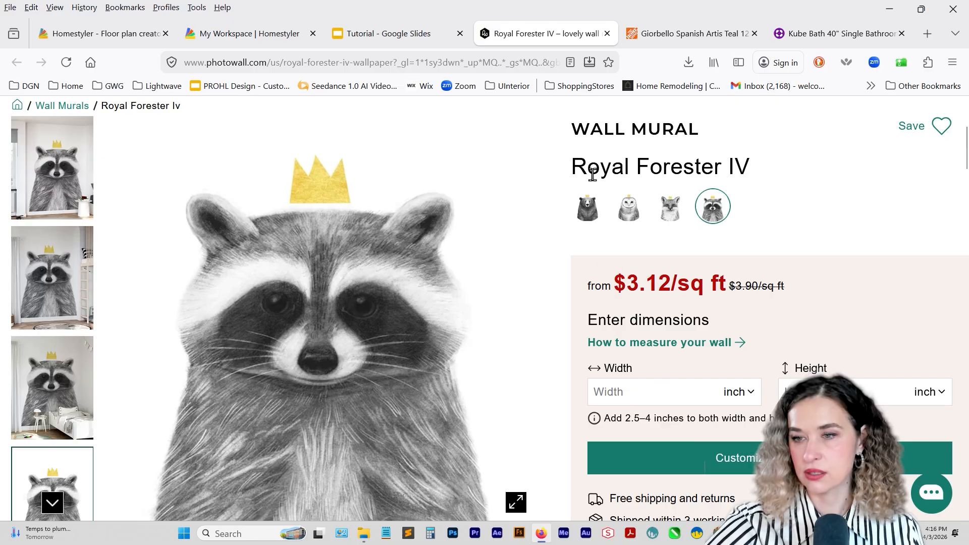
# Preview the mural's bear variant, then return to the raccoon version and its width entry.
pyautogui.click(588, 207)
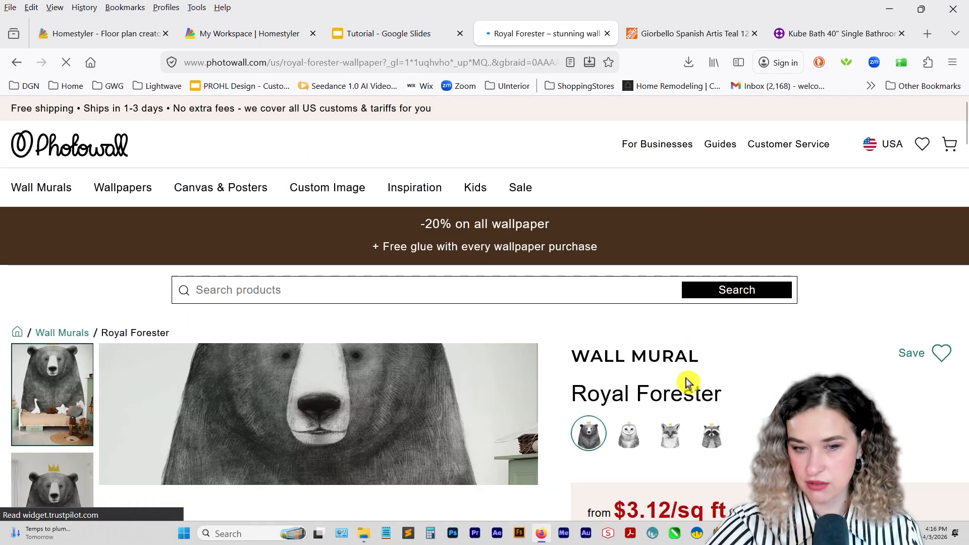
pyautogui.scroll(-3, 686, 383)
pyautogui.click(674, 285)
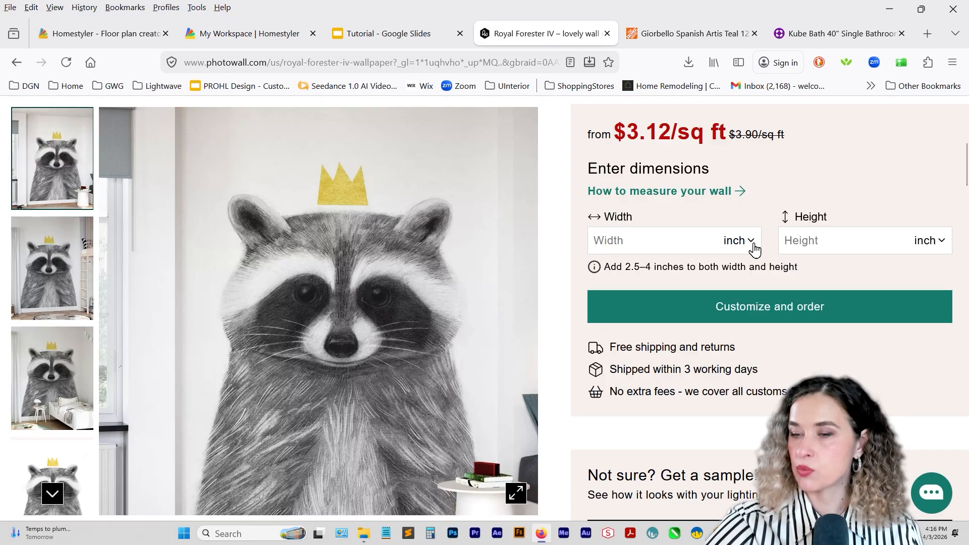
pyautogui.click(753, 244)
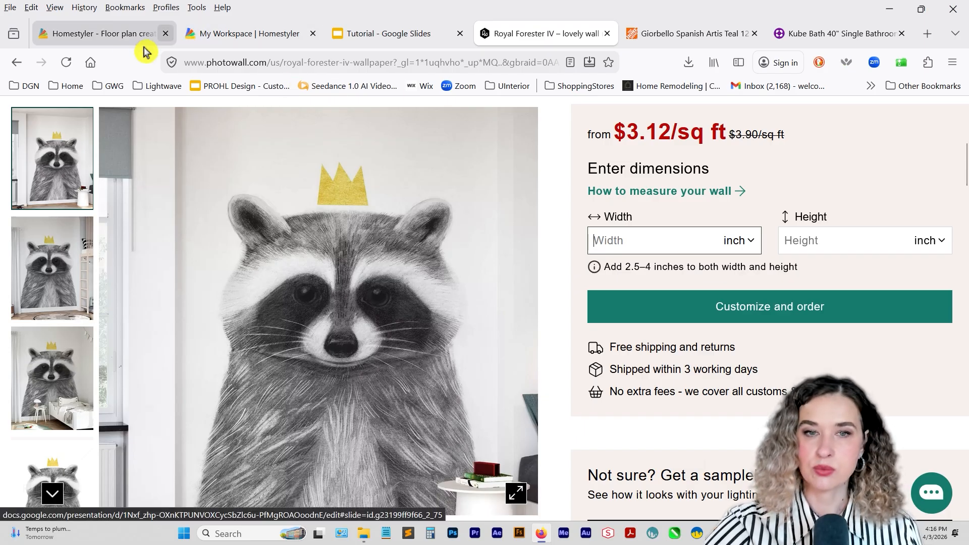
# Switch to Homestyler and check the untiled width of the toilet and vanity wall in Customize Wall.
pyautogui.click(110, 36)
pyautogui.click(346, 245)
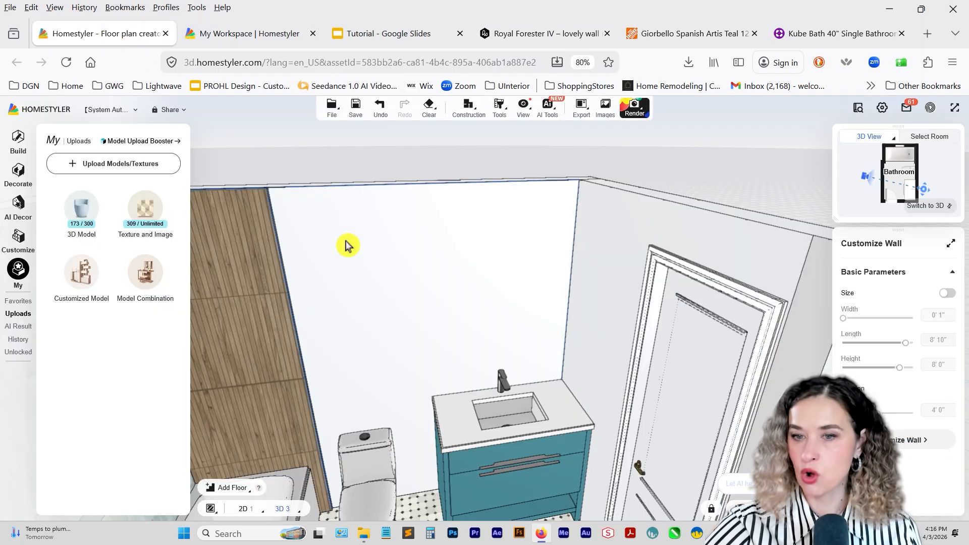
pyautogui.click(604, 335)
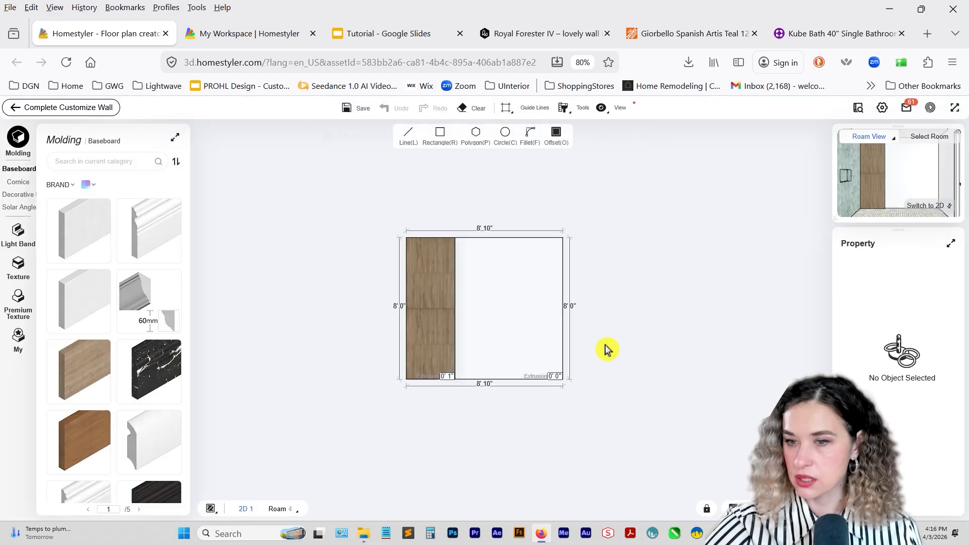
pyautogui.scroll(3, 540, 373)
pyautogui.click(384, 251)
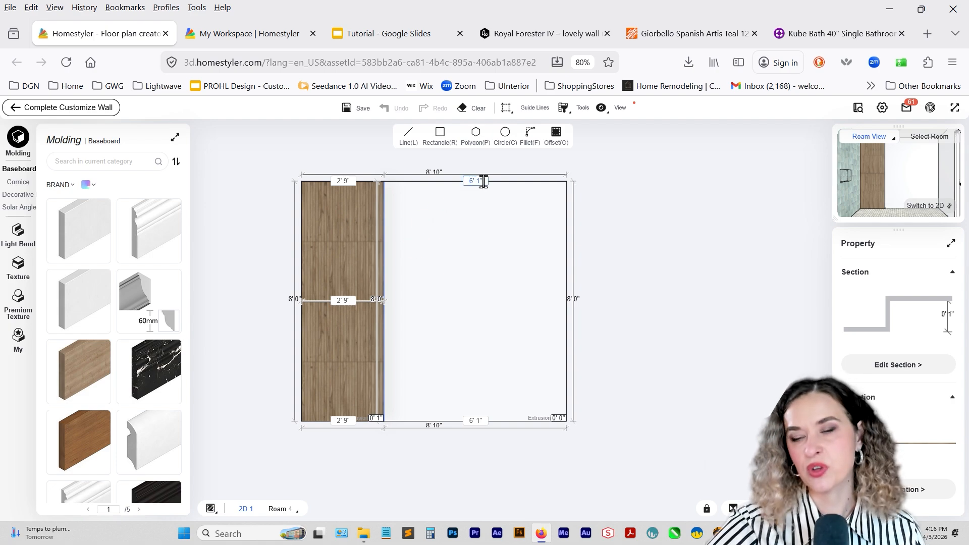
# Return to the raccoon mural page and add 3 to 72 in Calculator to work out the wall width in inches.
pyautogui.click(540, 33)
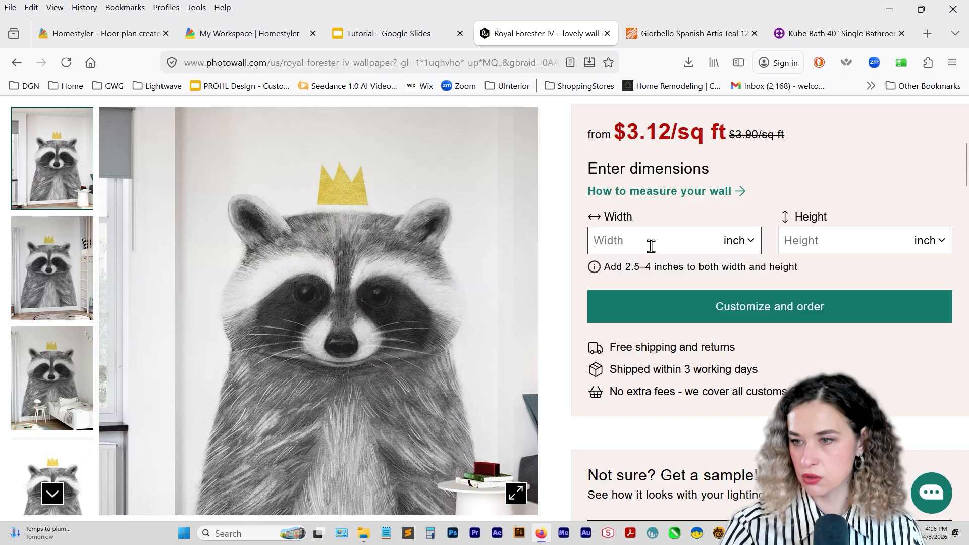
pyautogui.write('6')
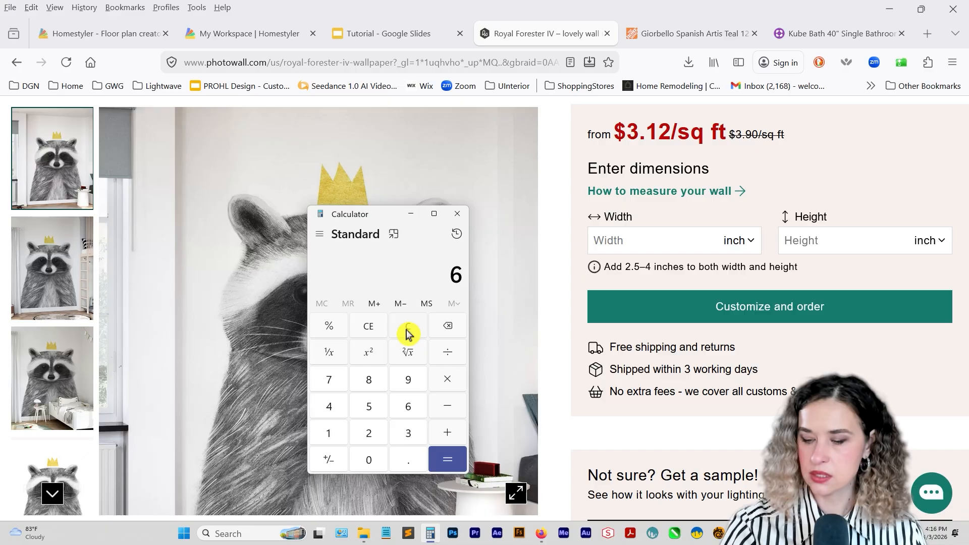
pyautogui.write('3')
pyautogui.press('Return')
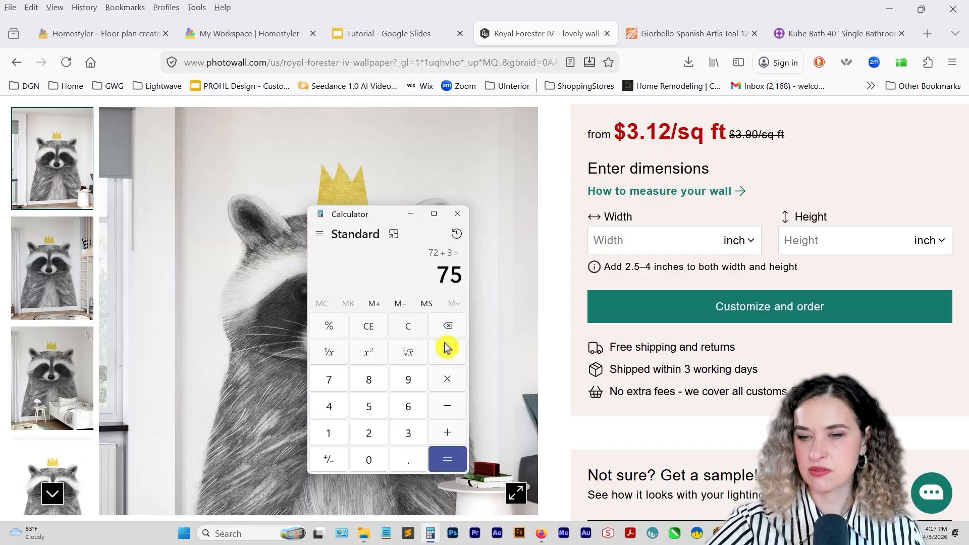
# Set the raccoon mural's dimensions on the product page to 76 inches wide and 96 inches high.
pyautogui.click(616, 240)
pyautogui.write('75')
pyautogui.click(795, 240)
pyautogui.write('96')
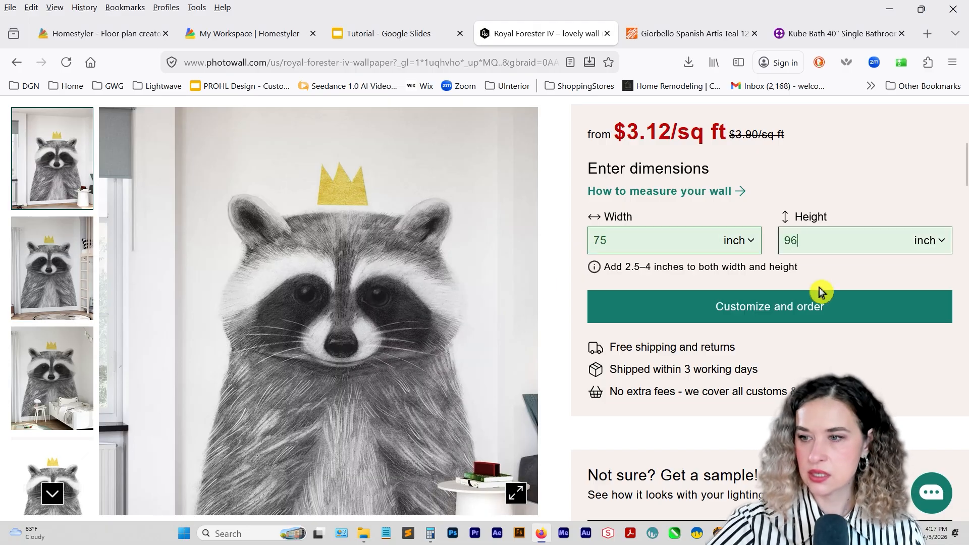
pyautogui.click(617, 240)
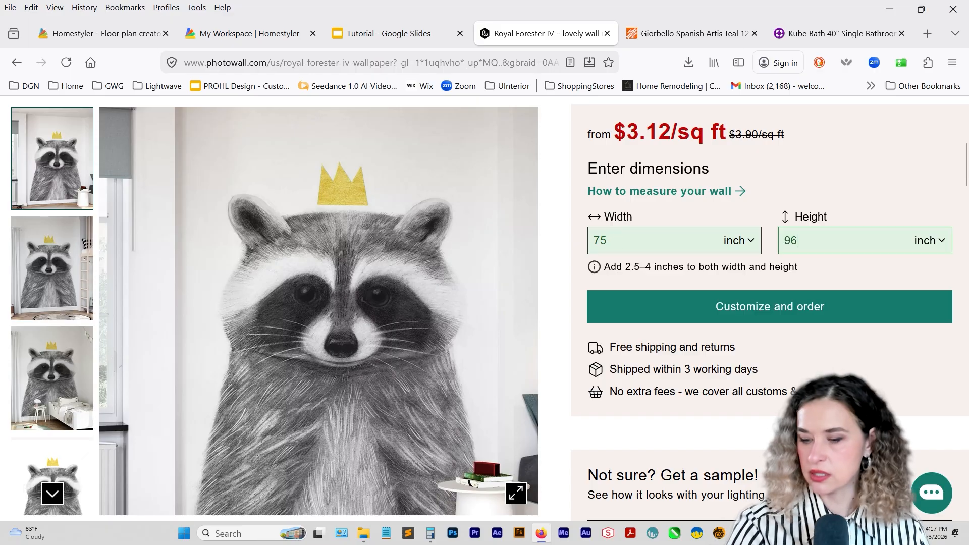
pyautogui.write('6')
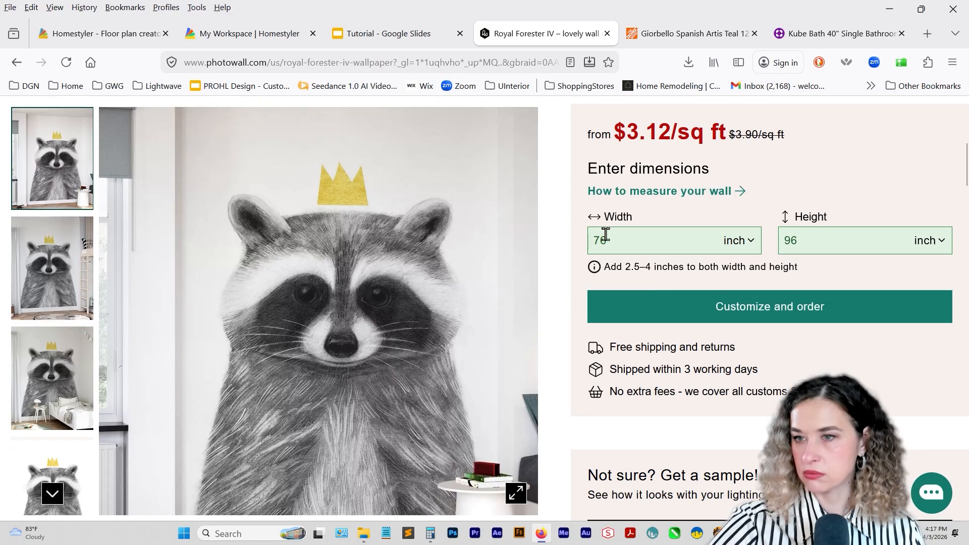
pyautogui.scroll(-12, 545, 316)
pyautogui.scroll(8, 505, 329)
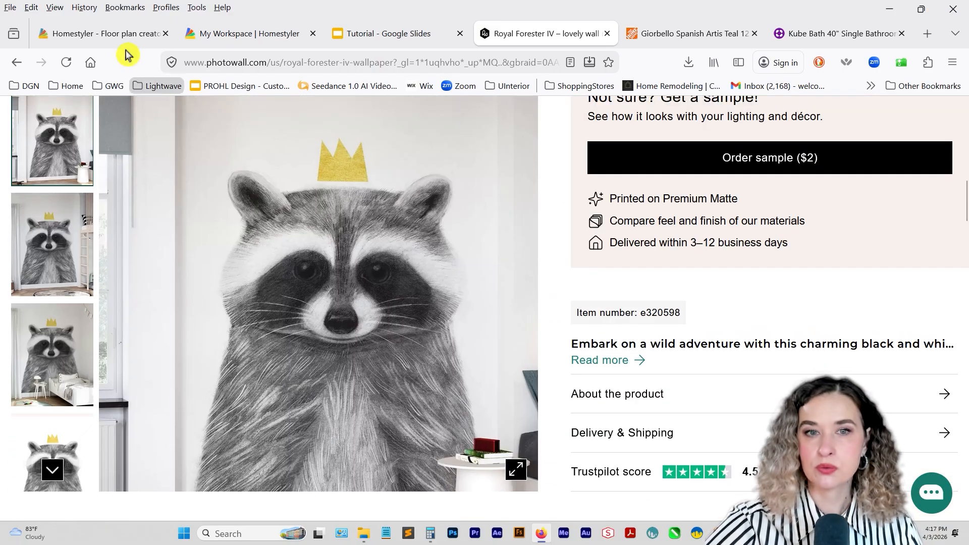
# Display the plain raccoon artwork on the Photowall page again and bring up the options for saving or copying the image.
pyautogui.click(103, 33)
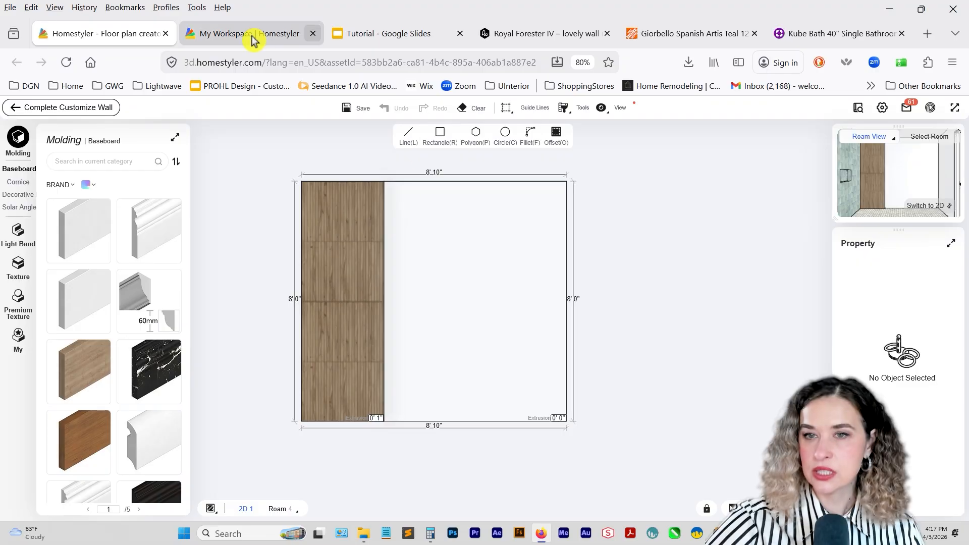
pyautogui.click(505, 33)
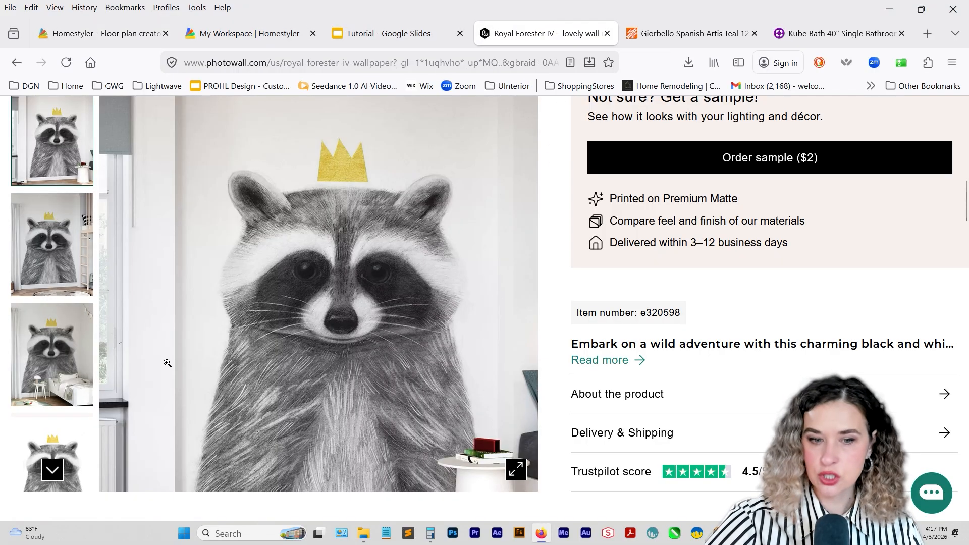
pyautogui.rightClick(411, 312)
pyautogui.click(69, 447)
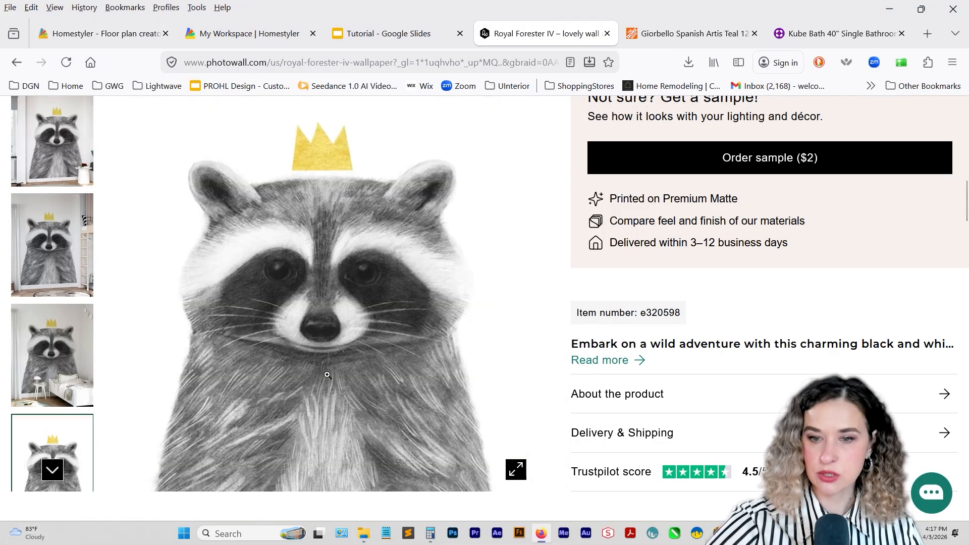
pyautogui.rightClick(327, 374)
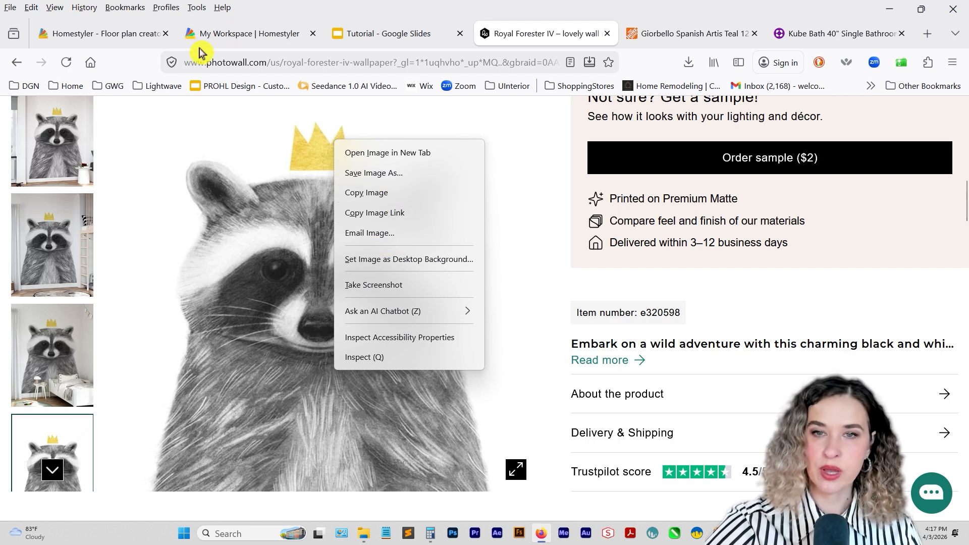
# Switch back to Homestyler and complete the wall customization to return to the 3D view.
pyautogui.click(134, 35)
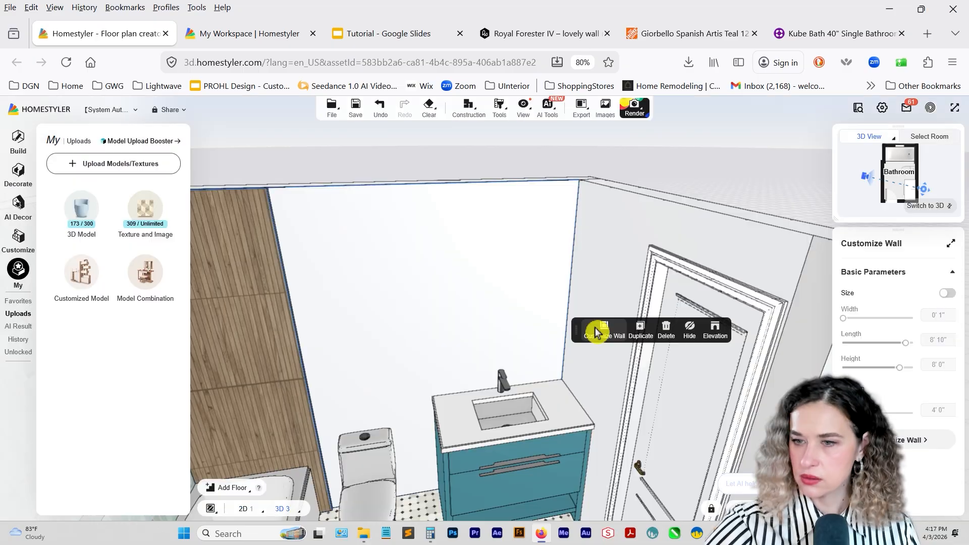
pyautogui.click(596, 332)
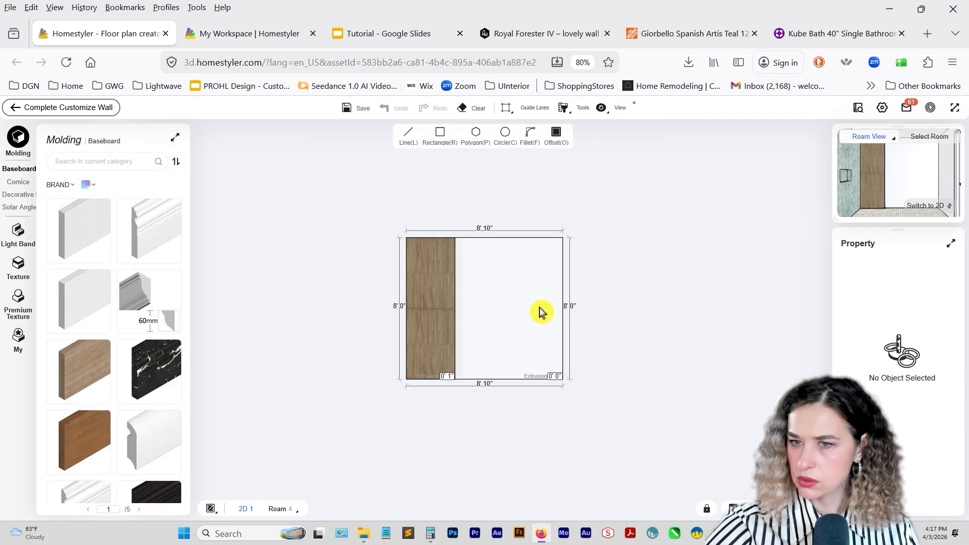
pyautogui.click(20, 107)
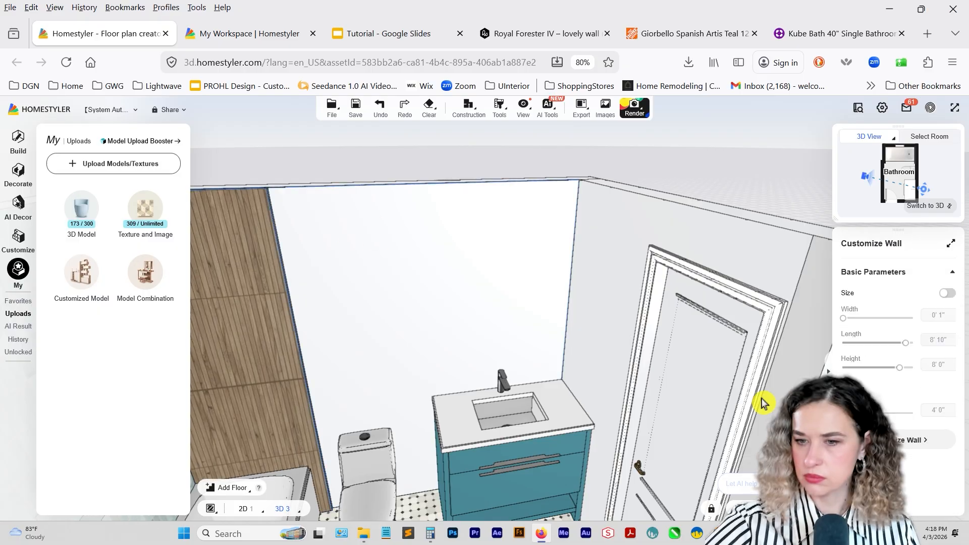
# Split the long wall behind the toilet and vanity in the 2D floor plan about 2' 8" from its bathtub end.
pyautogui.scroll(-5, 491, 316)
pyautogui.moveTo(491, 316); pyautogui.dragTo(580, 399)
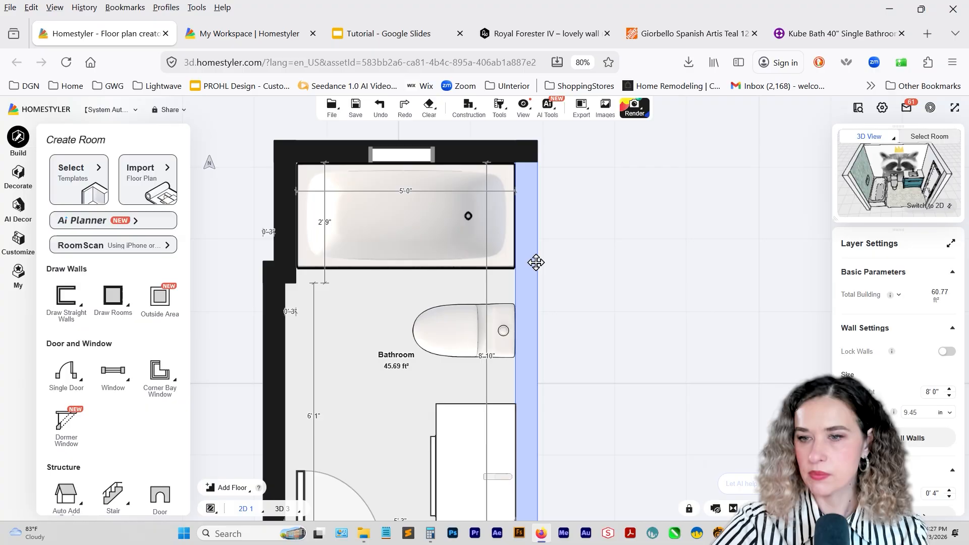
pyautogui.click(535, 264)
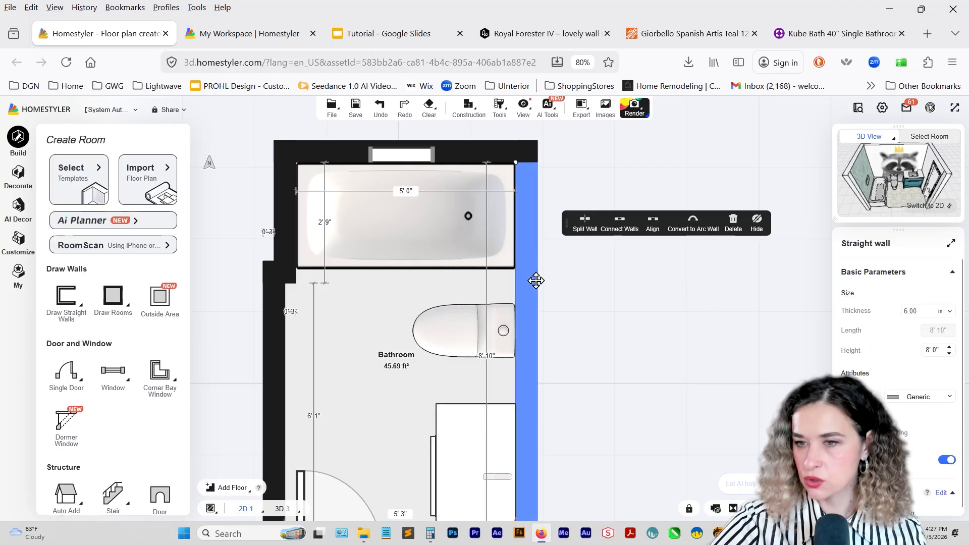
pyautogui.click(581, 226)
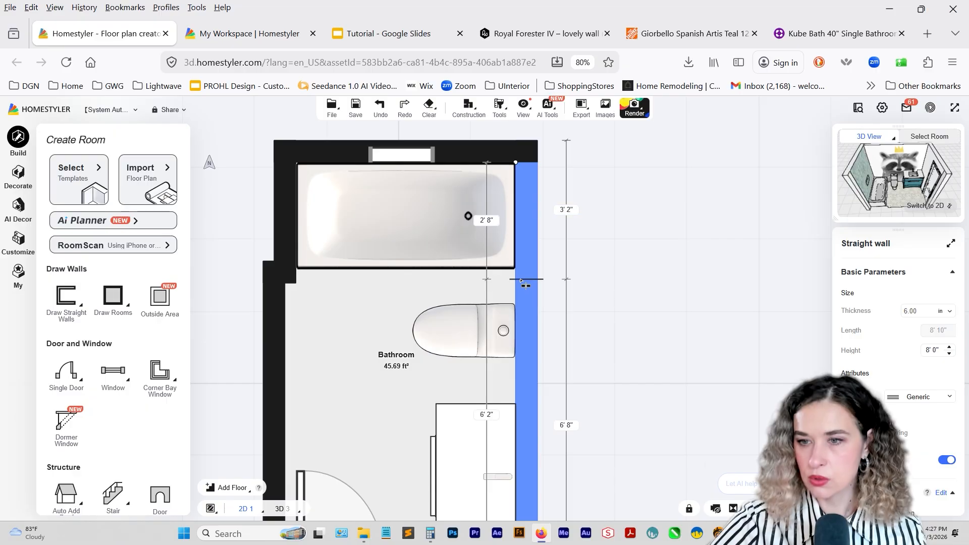
pyautogui.click(525, 282)
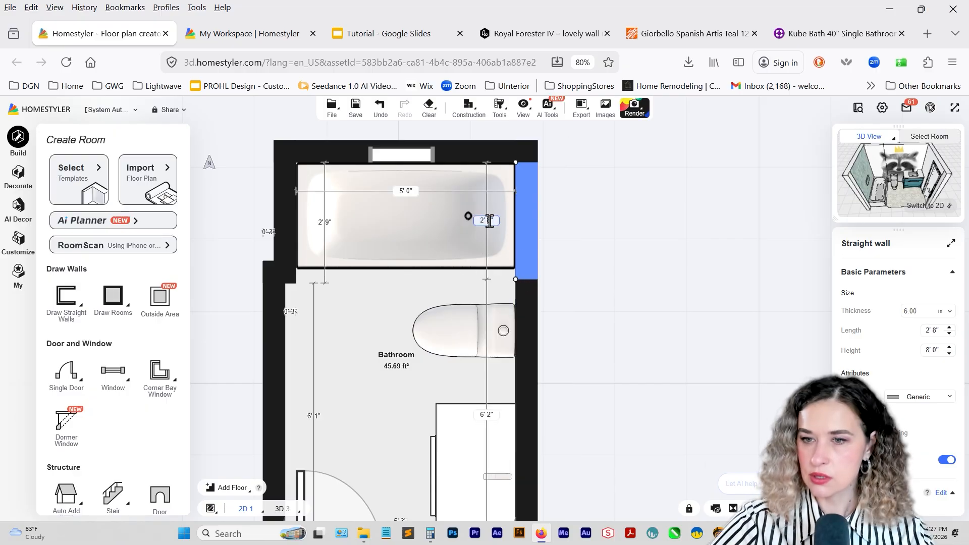
# Set the split wall segment beside the bathtub to 2' 9" long and return to the 3D view.
pyautogui.write('9')
pyautogui.press('Return')
pyautogui.press('3')
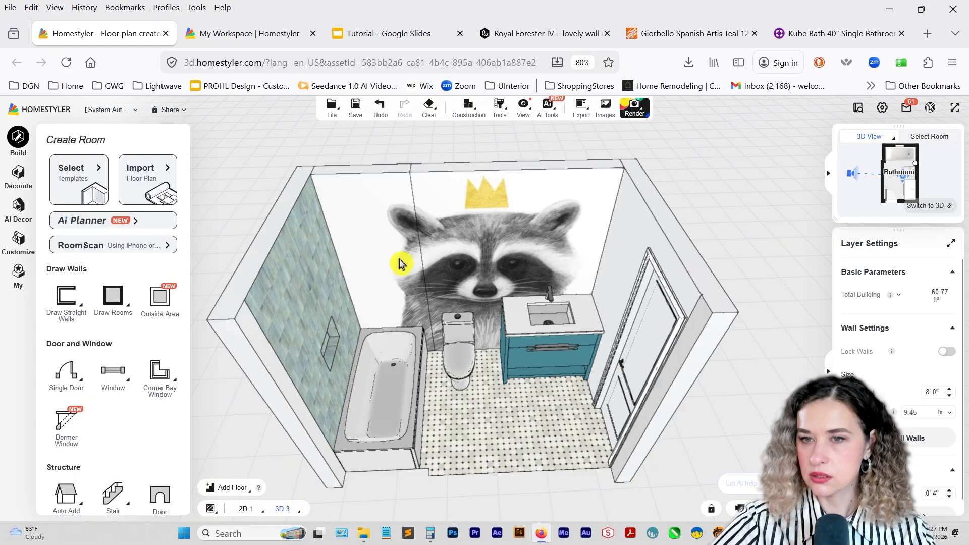
# Shift the raccoon mural horizontally to 0' 10" on the wall behind the toilet and vanity.
pyautogui.click(447, 274)
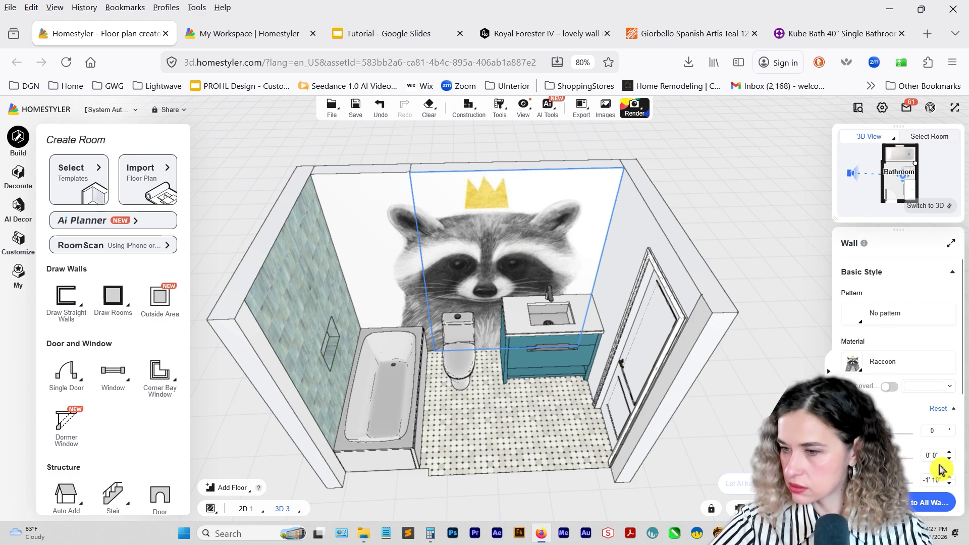
pyautogui.scroll(-2, 951, 485)
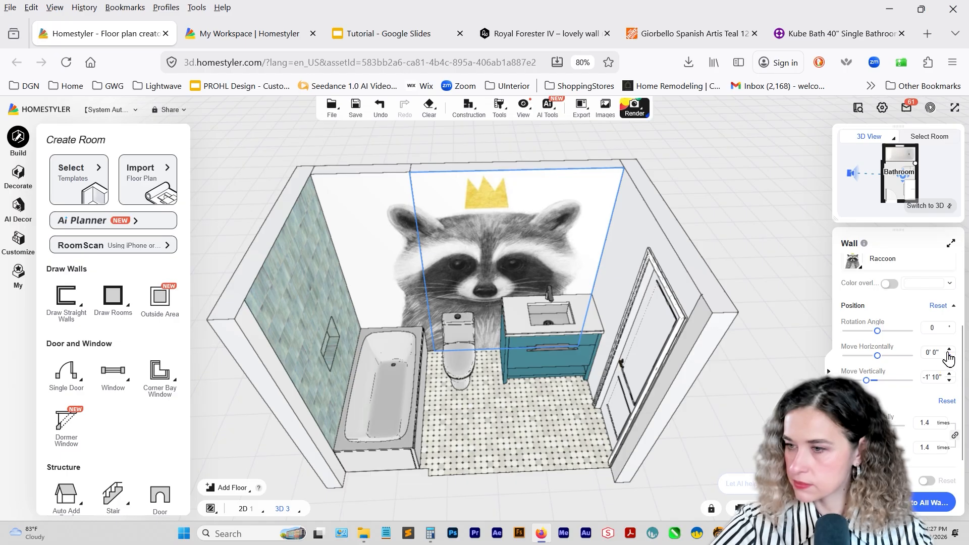
pyautogui.click(949, 349)
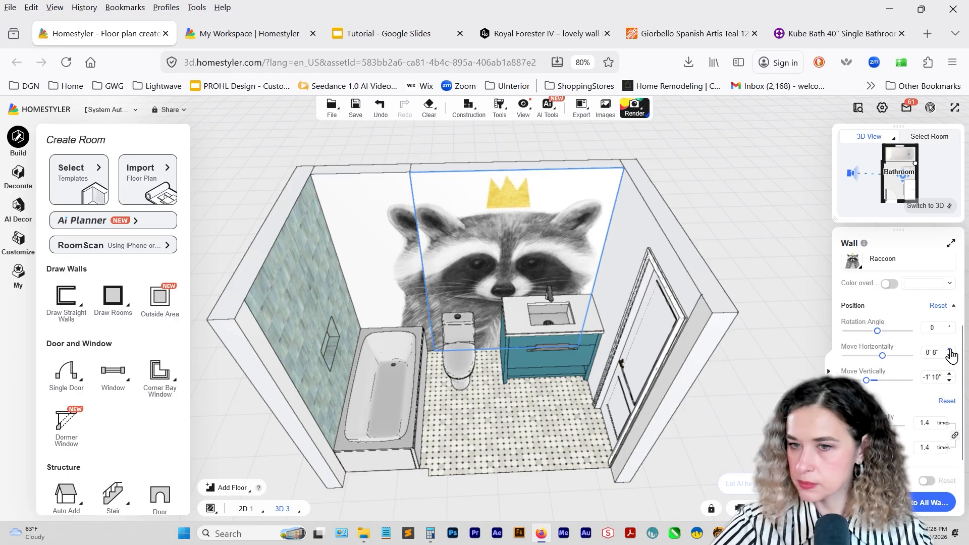
pyautogui.click(949, 350)
pyautogui.click(949, 349)
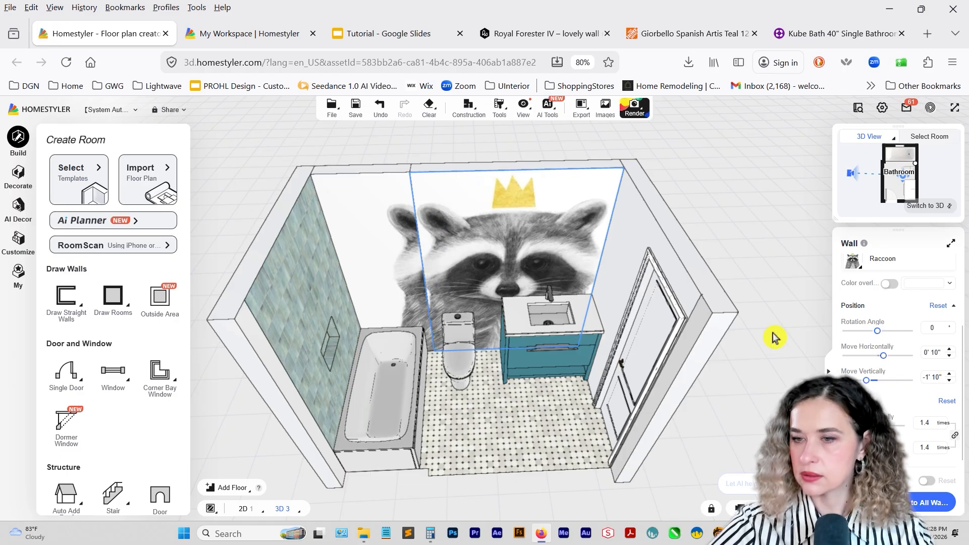
# Copy the wood-look tile from the side wall onto the split wall segment at the opposite end of the bathtub.
pyautogui.scroll(4, 731, 303)
pyautogui.moveTo(696, 348); pyautogui.dragTo(555, 283)
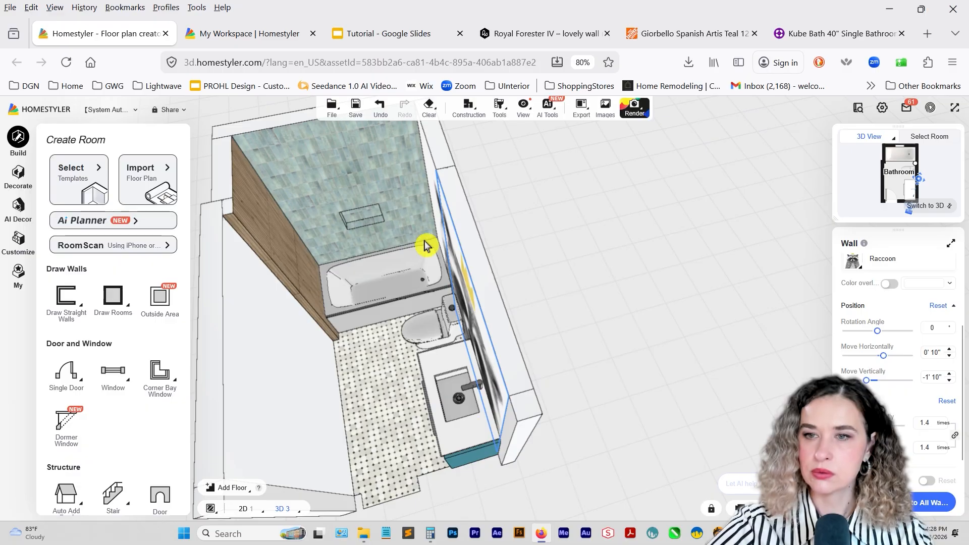
pyautogui.click(499, 106)
pyautogui.click(504, 136)
pyautogui.click(302, 265)
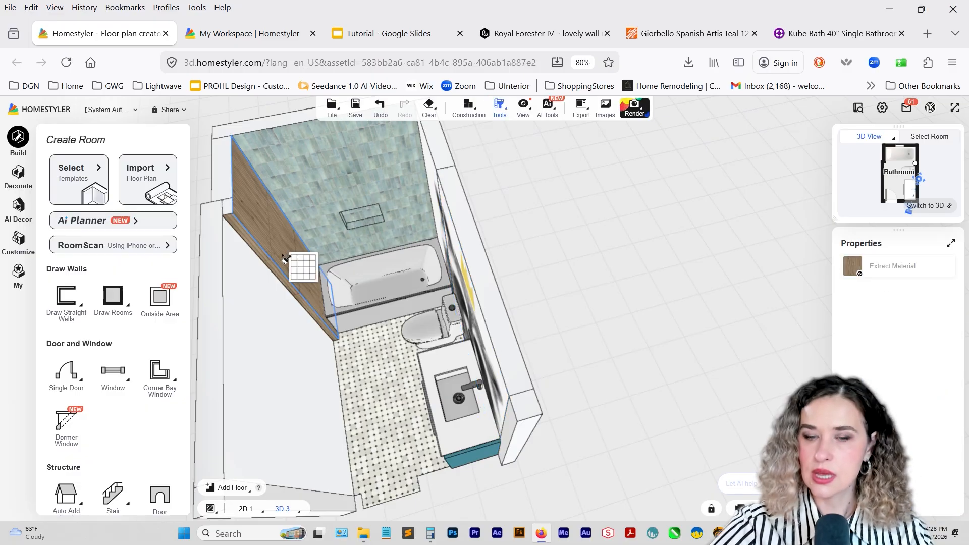
pyautogui.moveTo(398, 311)
pyautogui.mouseDown(button='right')
pyautogui.moveTo(435, 310)
pyautogui.moveTo(492, 335)
pyautogui.mouseUp(button='right')
pyautogui.moveTo(492, 335); pyautogui.dragTo(523, 353)
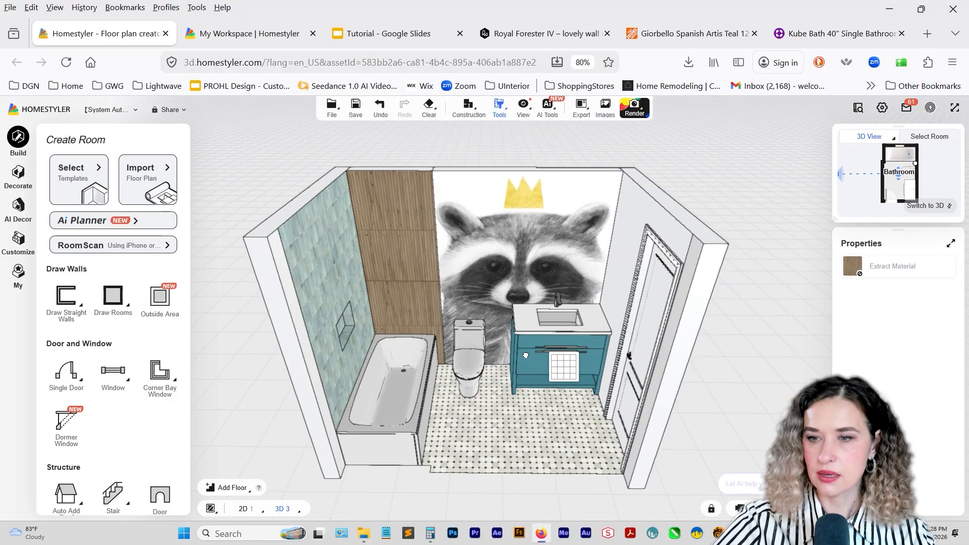
pyautogui.moveTo(523, 353); pyautogui.dragTo(486, 394, button='right')
pyautogui.press('Escape')
# Change the door wall's baseboard style to Baseboard 064 and apply it to the whole current room.
pyautogui.moveTo(486, 394); pyautogui.dragTo(567, 386)
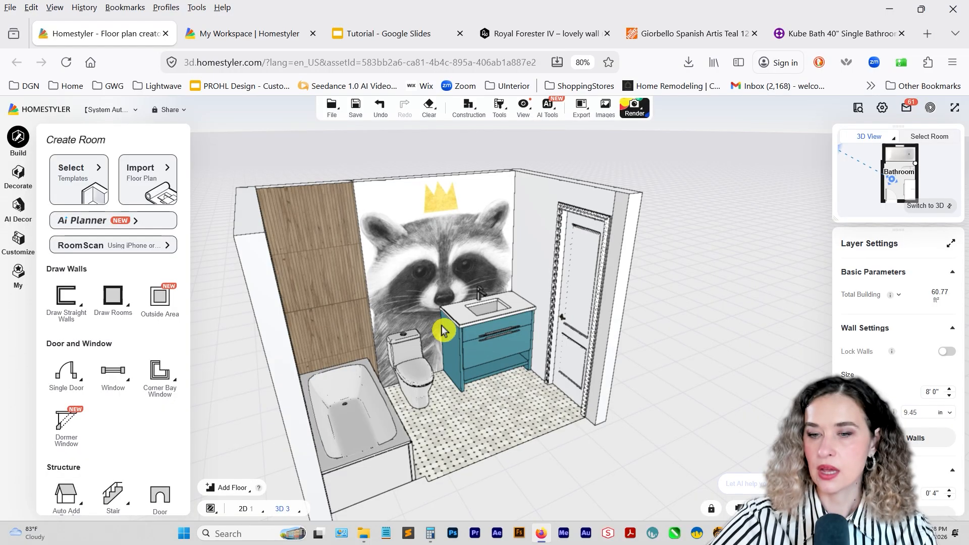
pyautogui.click(432, 302)
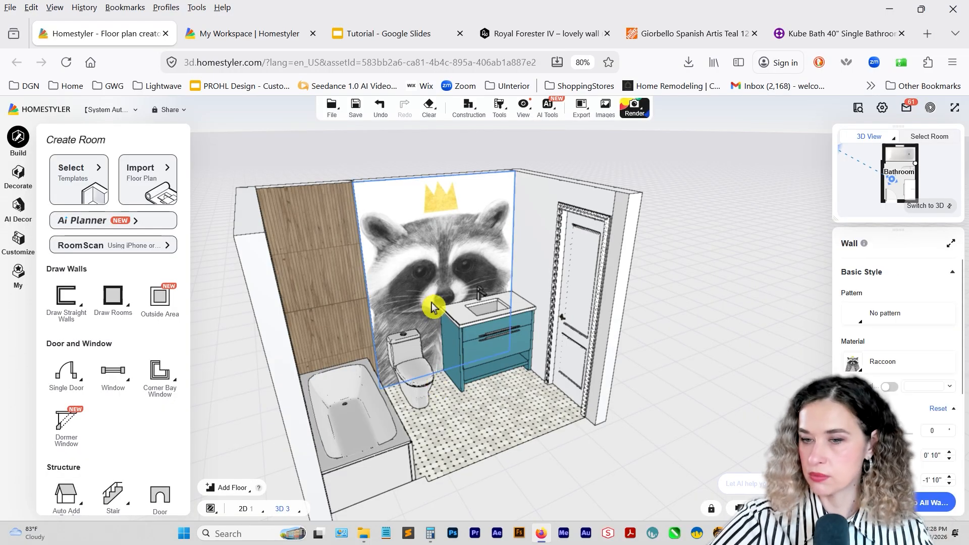
pyautogui.click(546, 289)
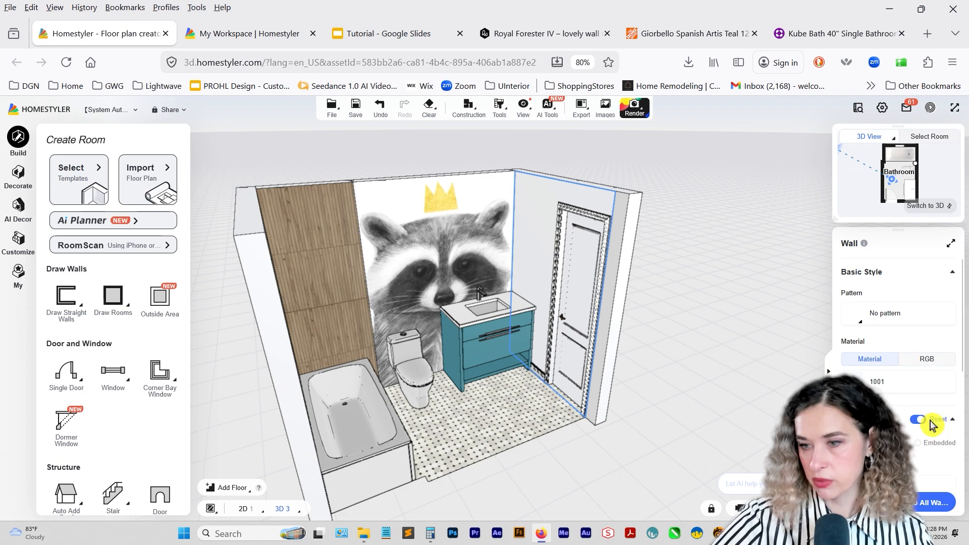
pyautogui.scroll(-2, 930, 421)
pyautogui.click(853, 384)
pyautogui.click(34, 169)
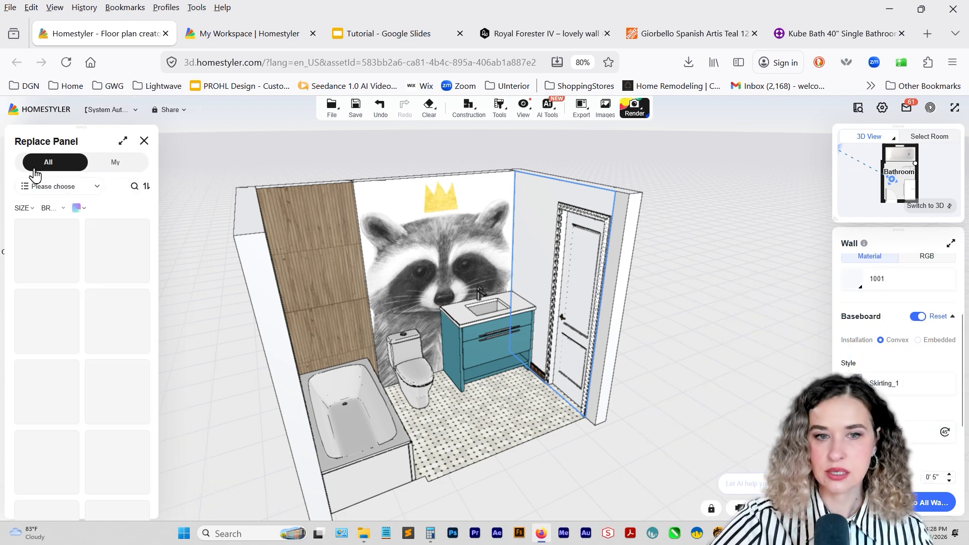
pyautogui.click(59, 273)
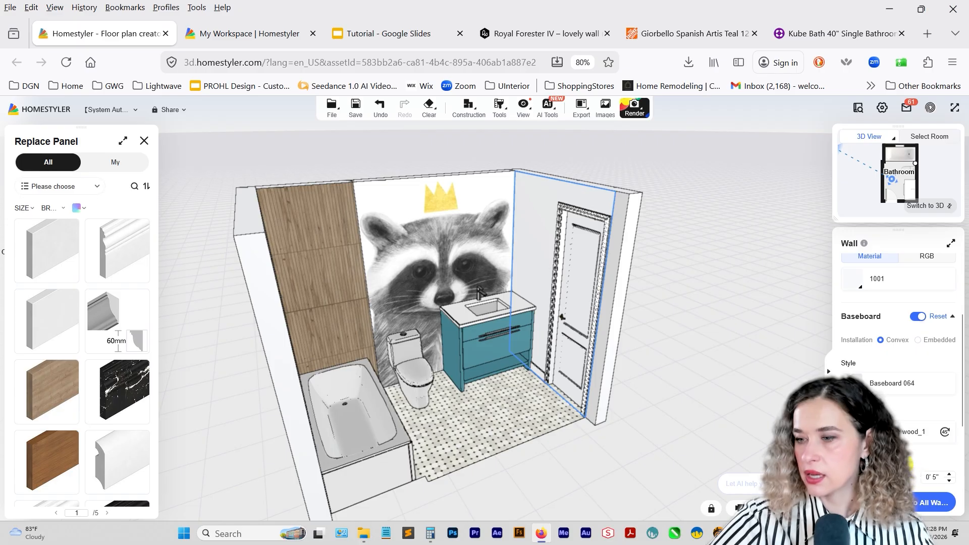
pyautogui.scroll(-2, 898, 404)
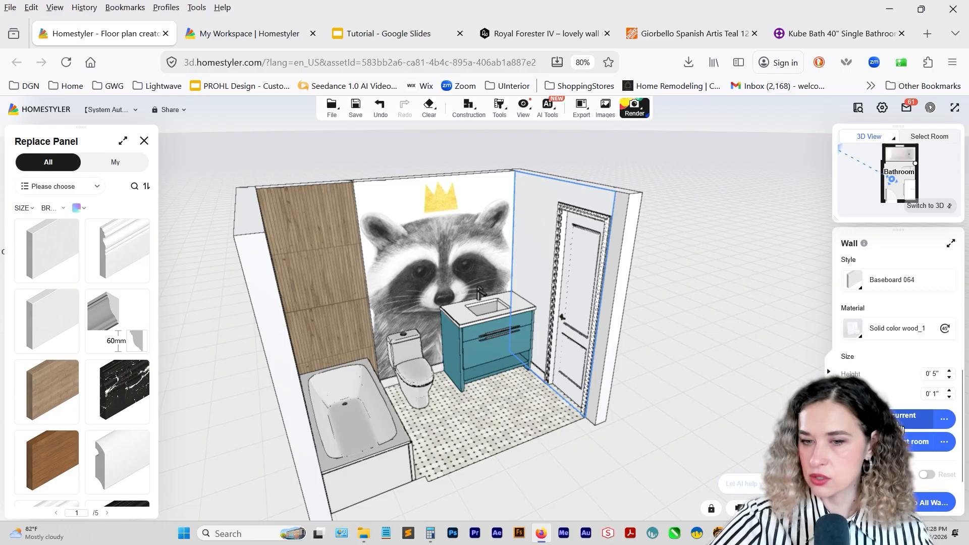
# Delete the baseboards running along the wood-look tiled wall sections beside the bathtub.
pyautogui.moveTo(621, 404); pyautogui.dragTo(357, 279)
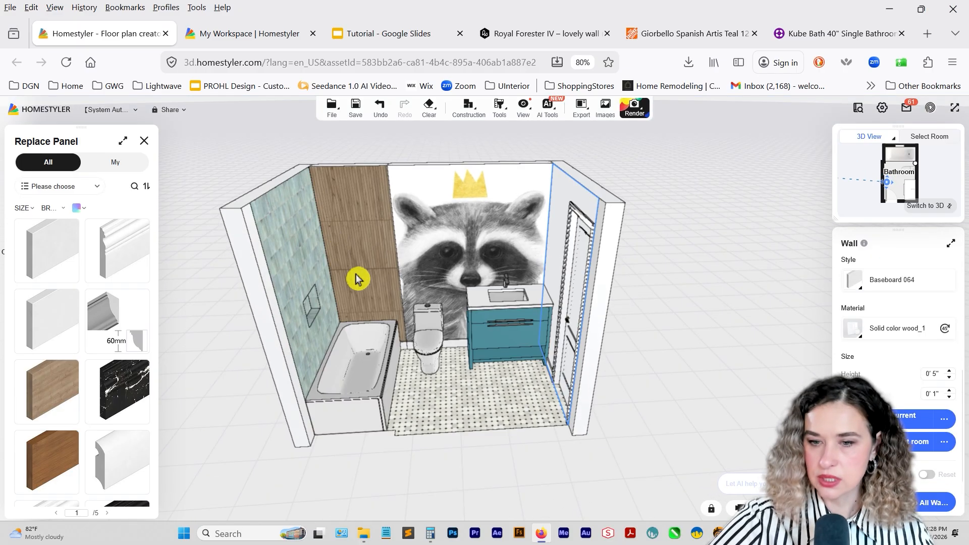
pyautogui.click(404, 348)
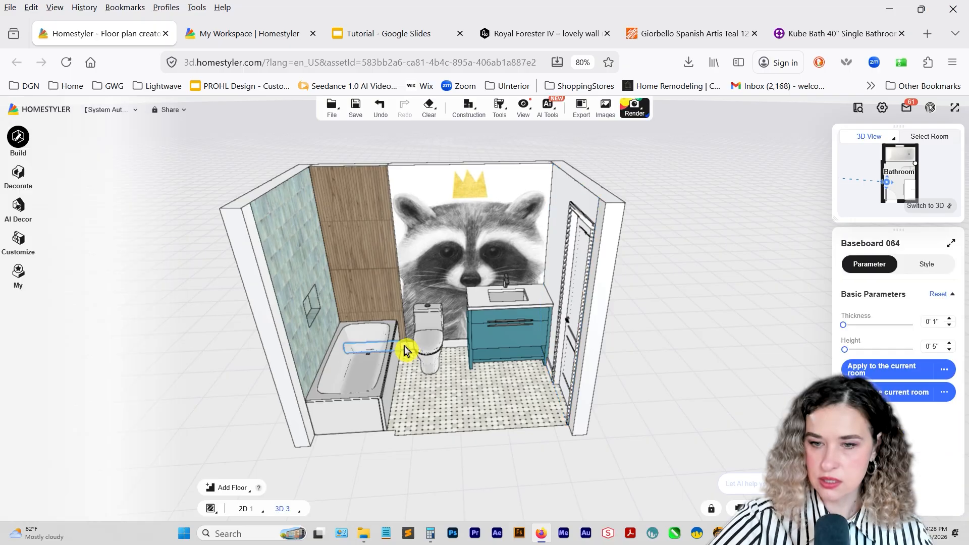
pyautogui.moveTo(407, 352); pyautogui.dragTo(469, 349)
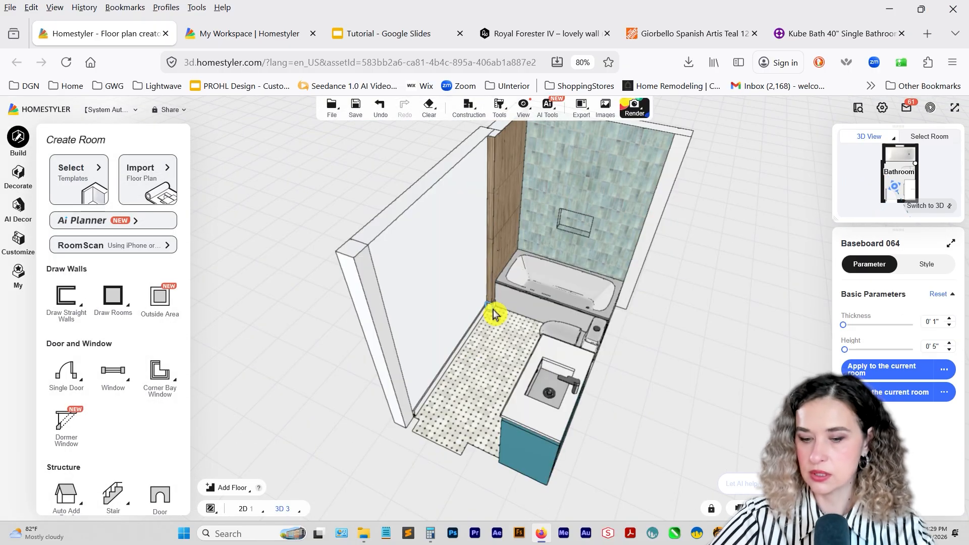
pyautogui.press('Delete')
pyautogui.click(456, 348)
pyautogui.moveTo(411, 318); pyautogui.dragTo(404, 348)
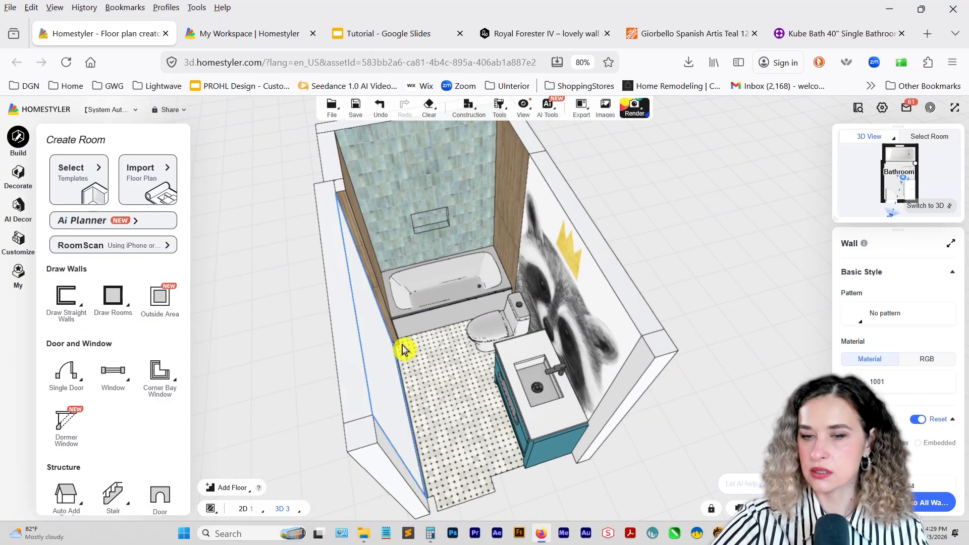
pyautogui.moveTo(415, 383); pyautogui.dragTo(616, 340)
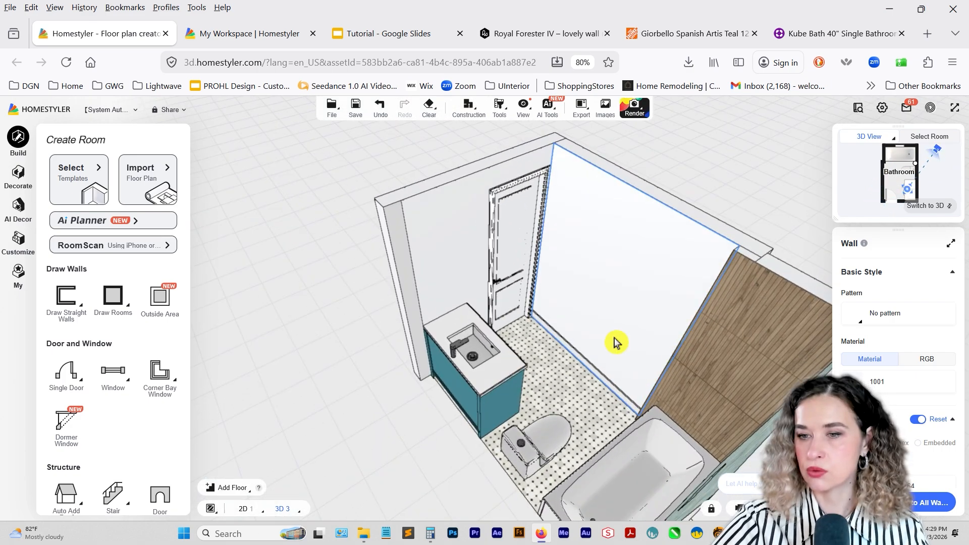
# Swing the bathroom's single door open.
pyautogui.click(505, 266)
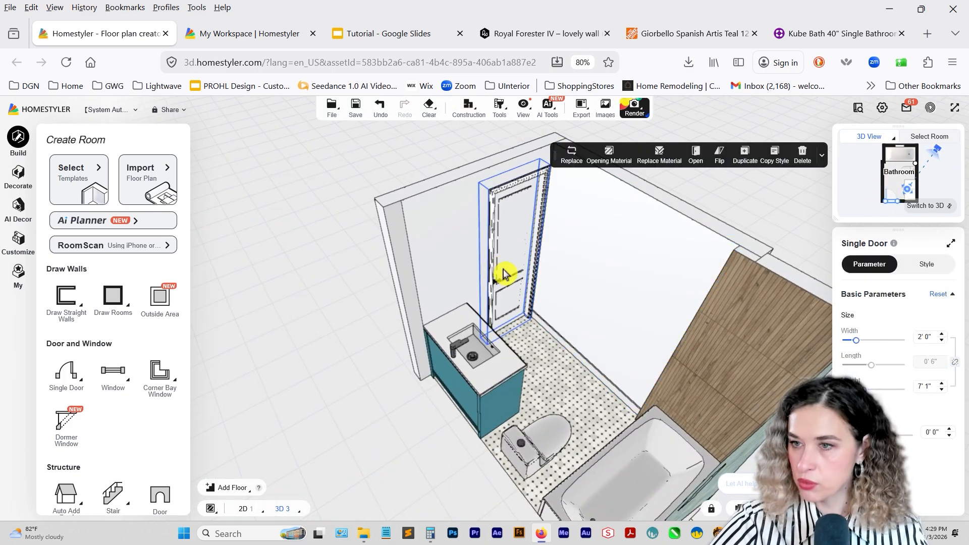
pyautogui.click(695, 154)
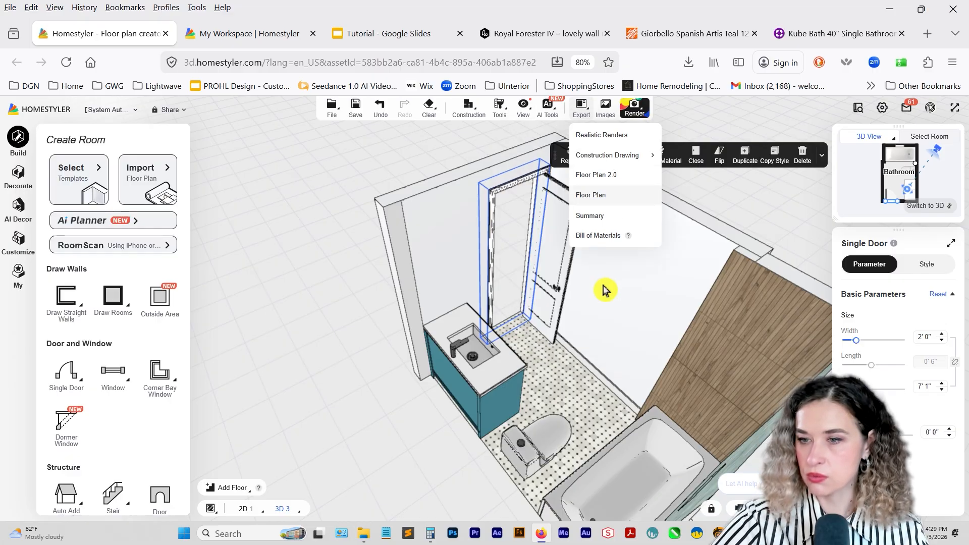
pyautogui.moveTo(535, 440); pyautogui.dragTo(675, 297)
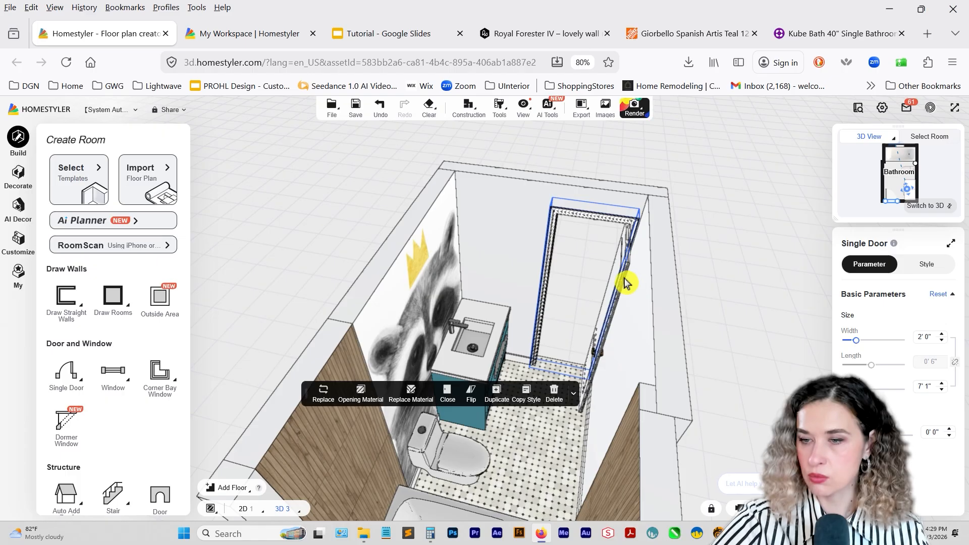
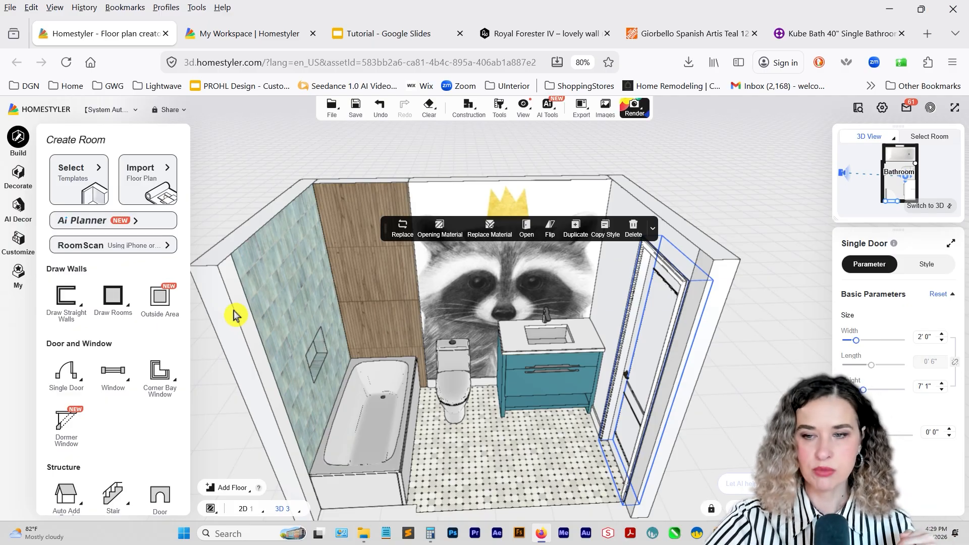
# Search the model library for "round mirror" and place the framed round mirror on the raccoon mural wall.
pyautogui.moveTo(499, 389); pyautogui.dragTo(467, 319)
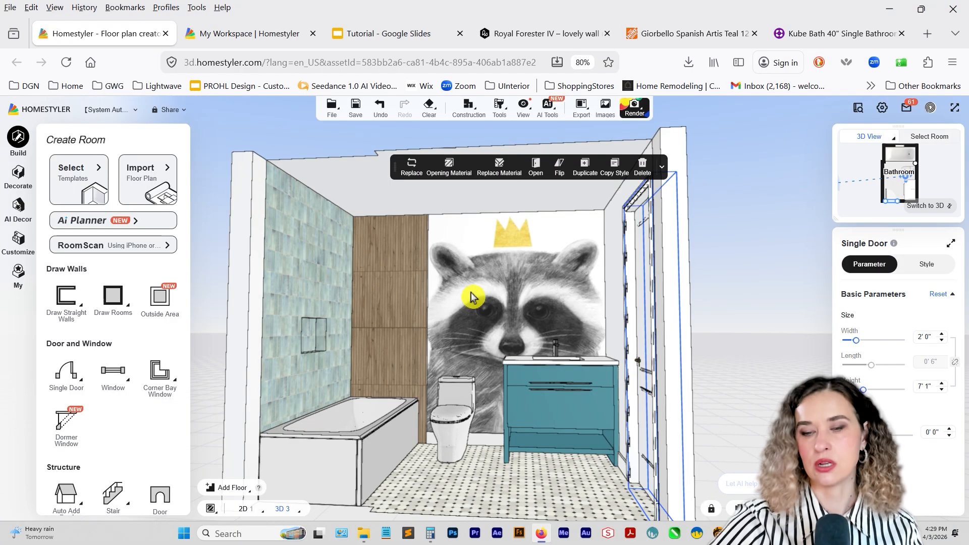
pyautogui.click(18, 173)
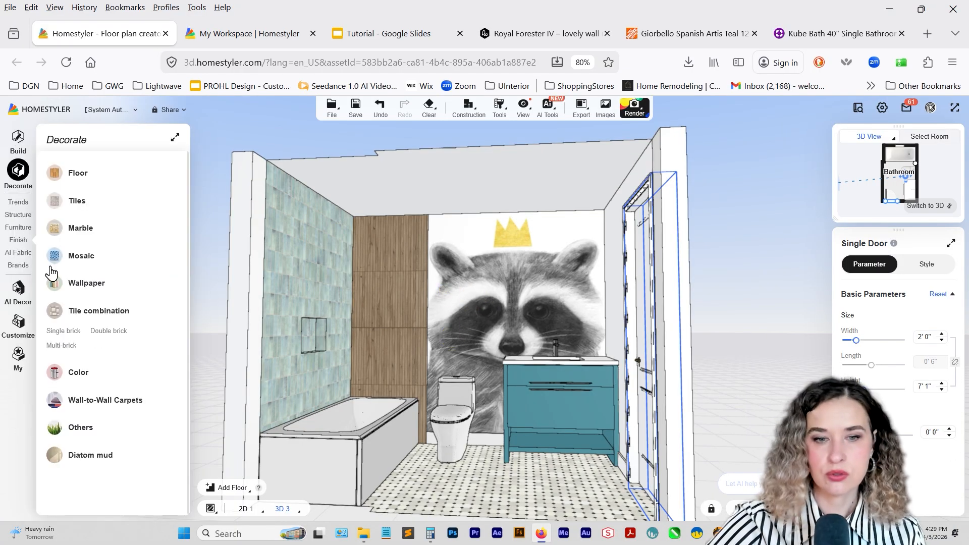
pyautogui.click(18, 227)
pyautogui.scroll(-3, 90, 391)
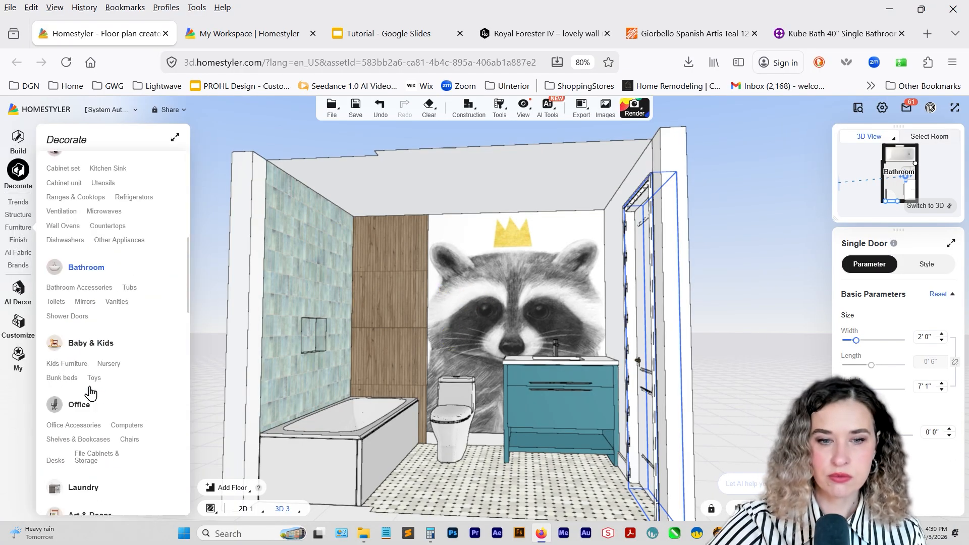
pyautogui.click(101, 288)
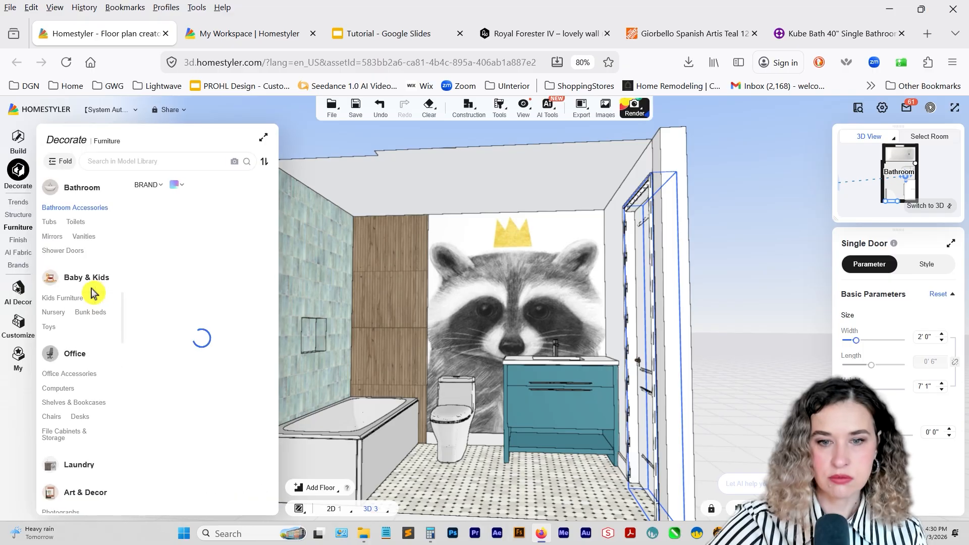
pyautogui.click(123, 161)
pyautogui.write('mirror')
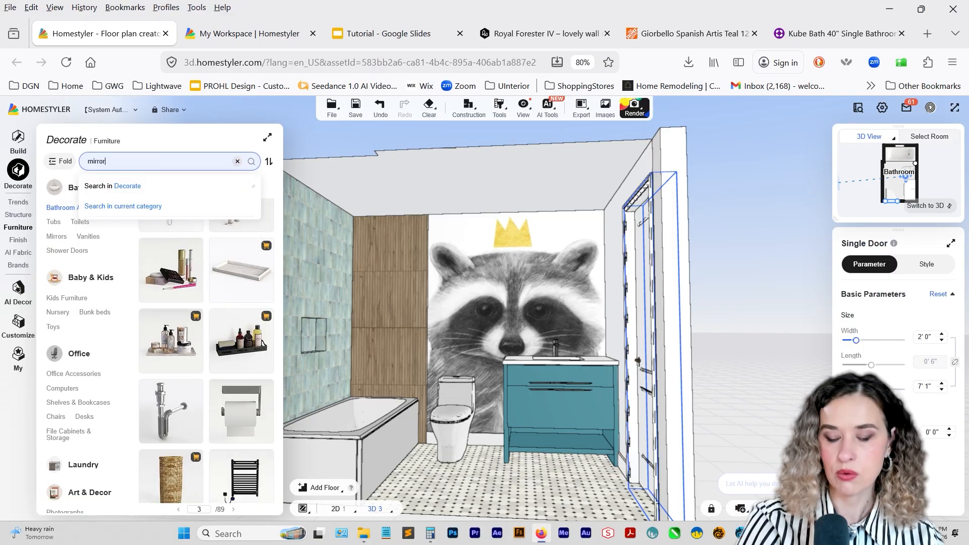
pyautogui.press('Return')
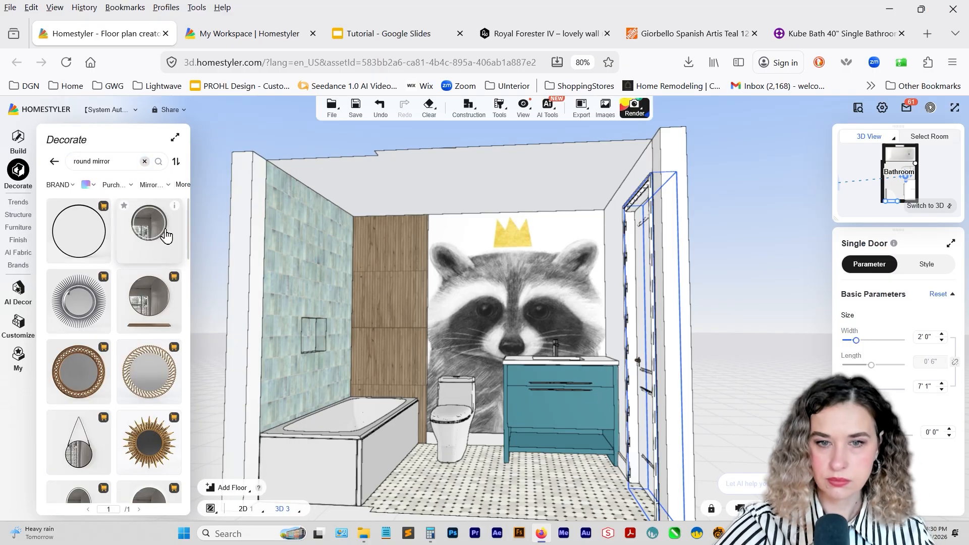
pyautogui.click(151, 230)
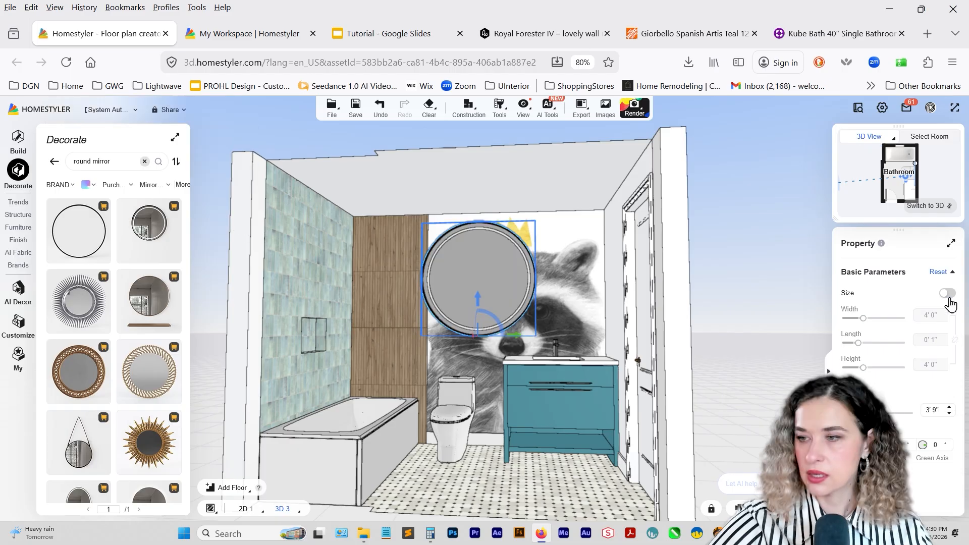
# Check the lit round mirror on the inspiration board, then resize the placed mirror to 2' 6" wide and 2' 6" high.
pyautogui.click(354, 35)
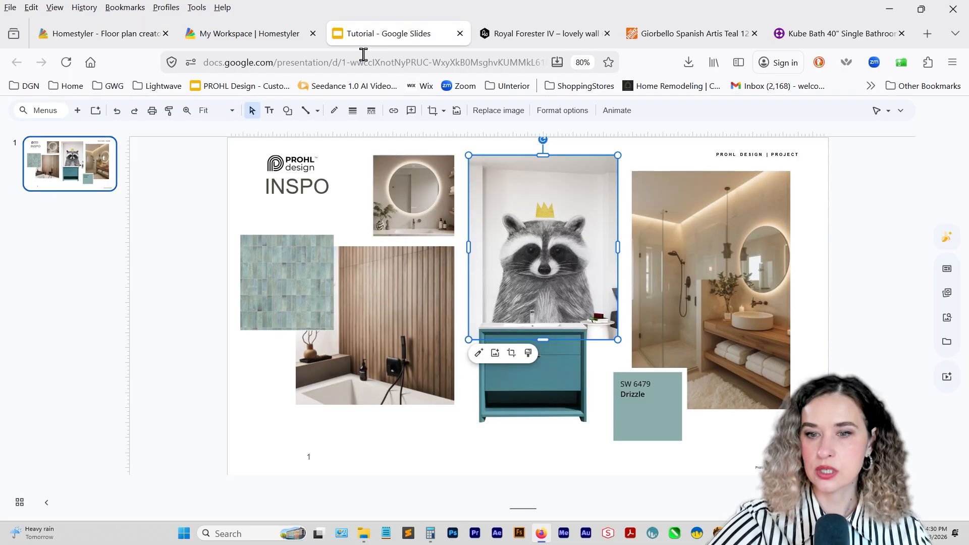
pyautogui.click(420, 202)
pyautogui.click(89, 34)
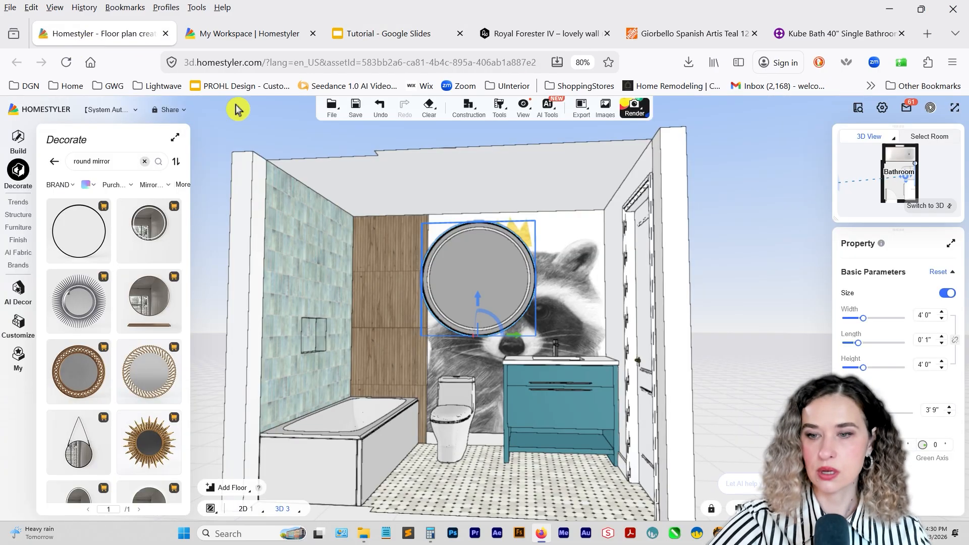
pyautogui.click(925, 315)
pyautogui.write('3')
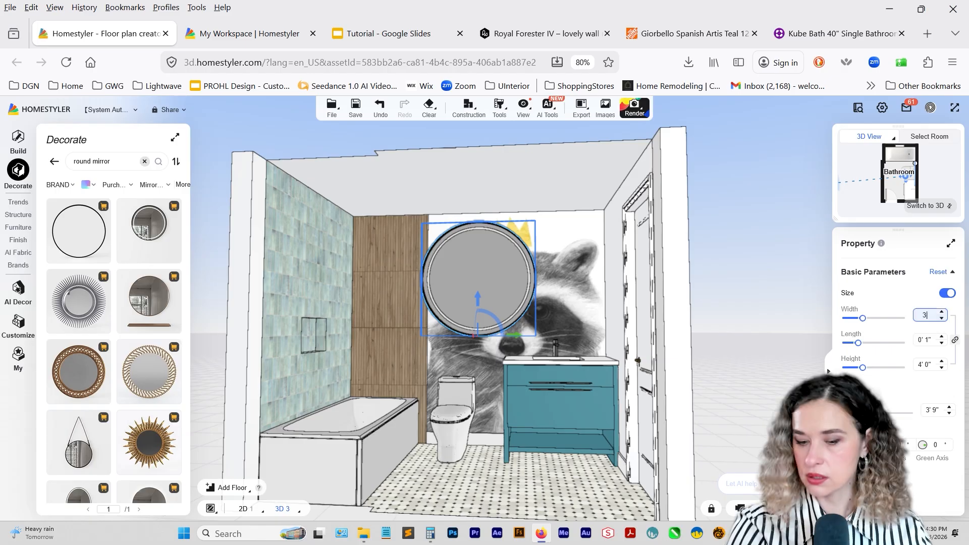
pyautogui.press('Return')
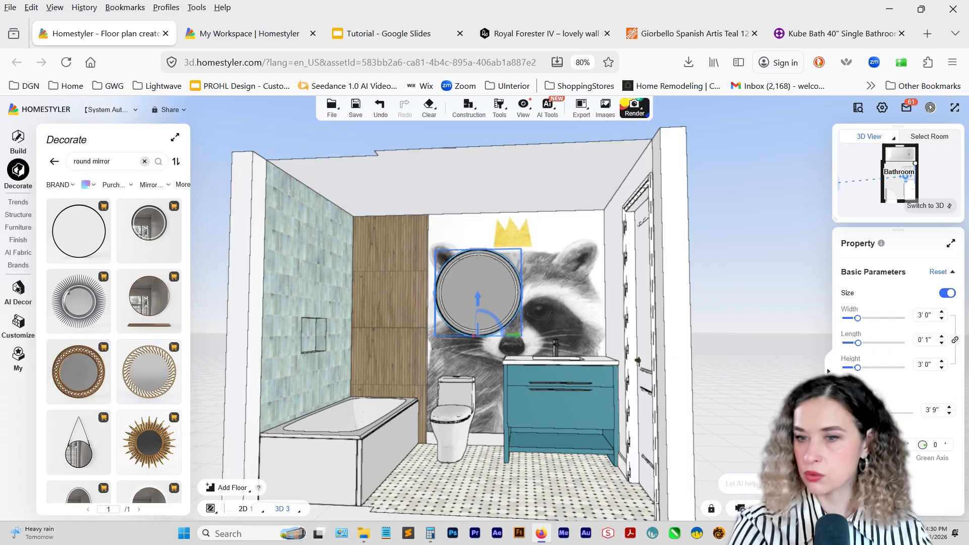
pyautogui.click(941, 319)
pyautogui.click(941, 319)
pyautogui.click(942, 318)
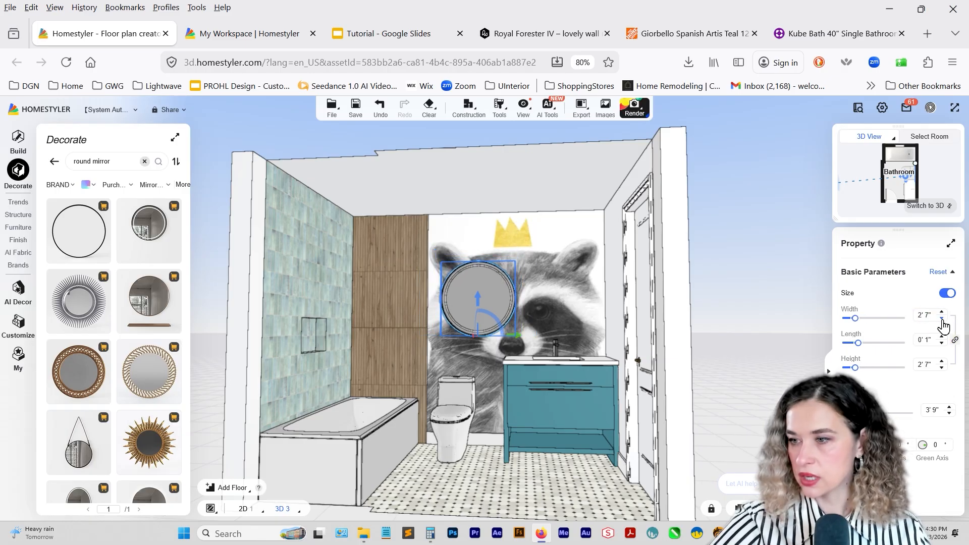
pyautogui.click(941, 318)
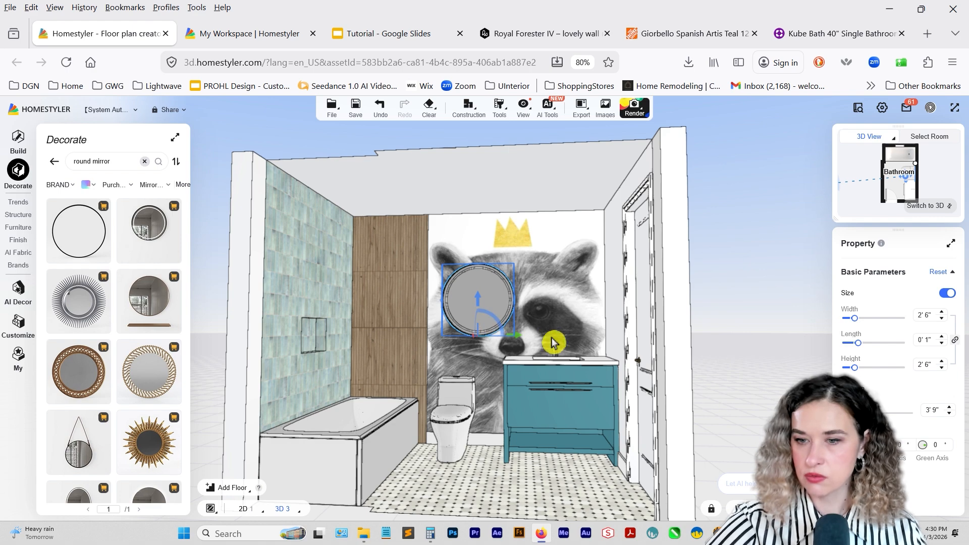
# Position the round mirror over the raccoon's eye nearer the bathtub at an elevation of 3' 6".
pyautogui.moveTo(516, 335); pyautogui.dragTo(505, 342)
pyautogui.moveTo(468, 296); pyautogui.dragTo(469, 302)
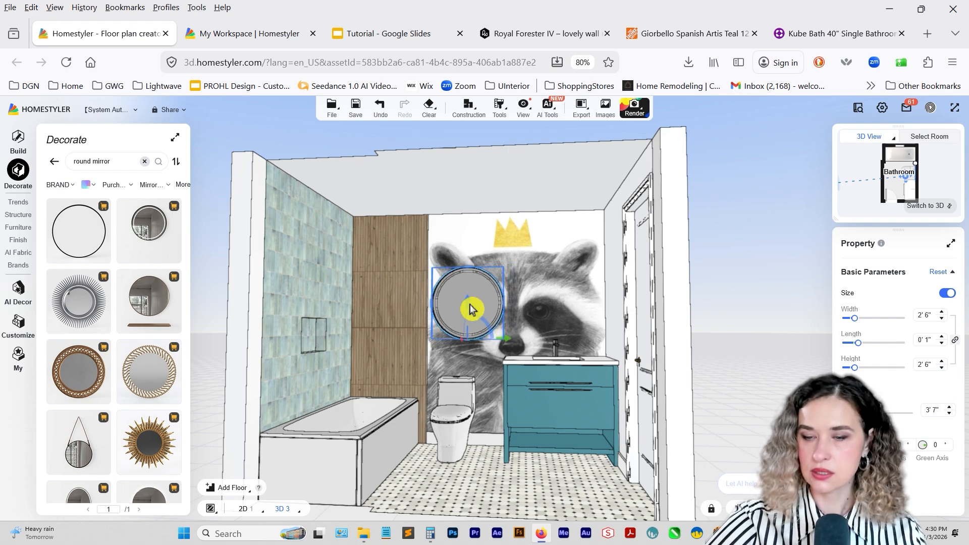
pyautogui.click(948, 413)
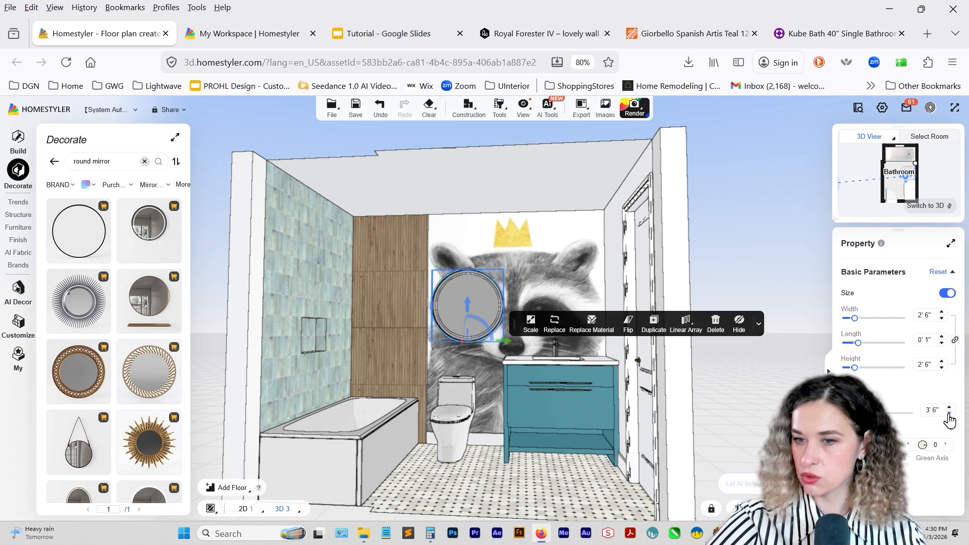
# Duplicate the round mirror over the raccoon's other eye and shift both mirrors slightly toward each other.
pyautogui.click(650, 333)
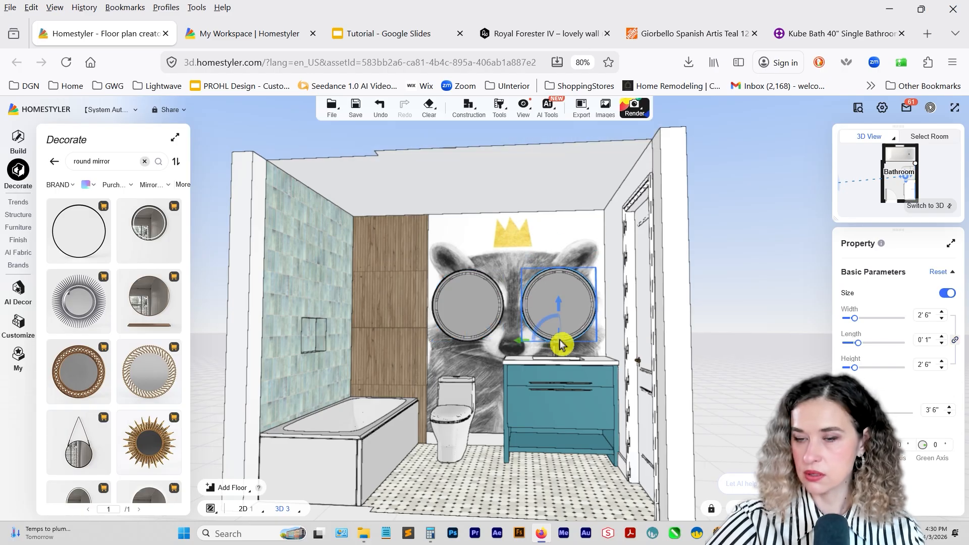
pyautogui.moveTo(469, 375); pyautogui.dragTo(464, 391)
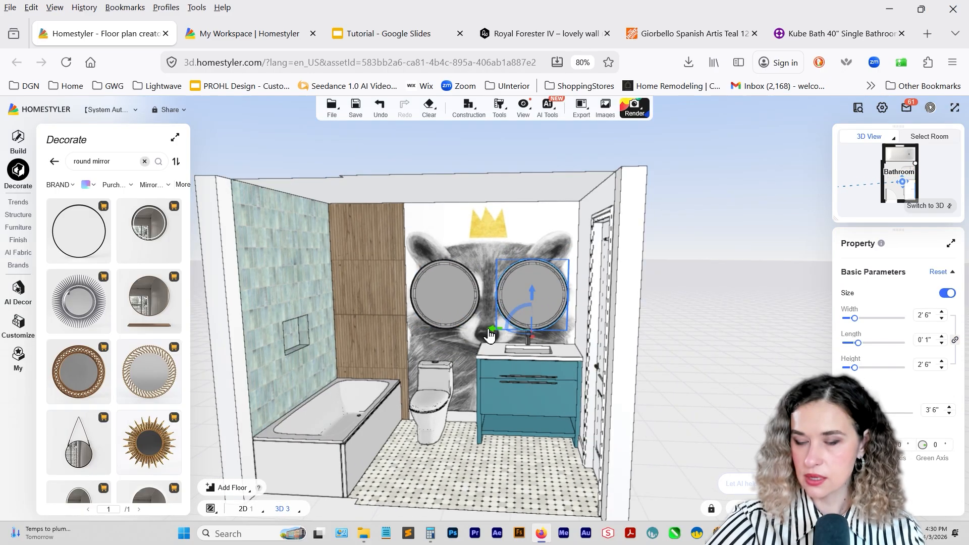
pyautogui.moveTo(489, 334); pyautogui.dragTo(486, 328)
pyautogui.moveTo(487, 334); pyautogui.dragTo(488, 333)
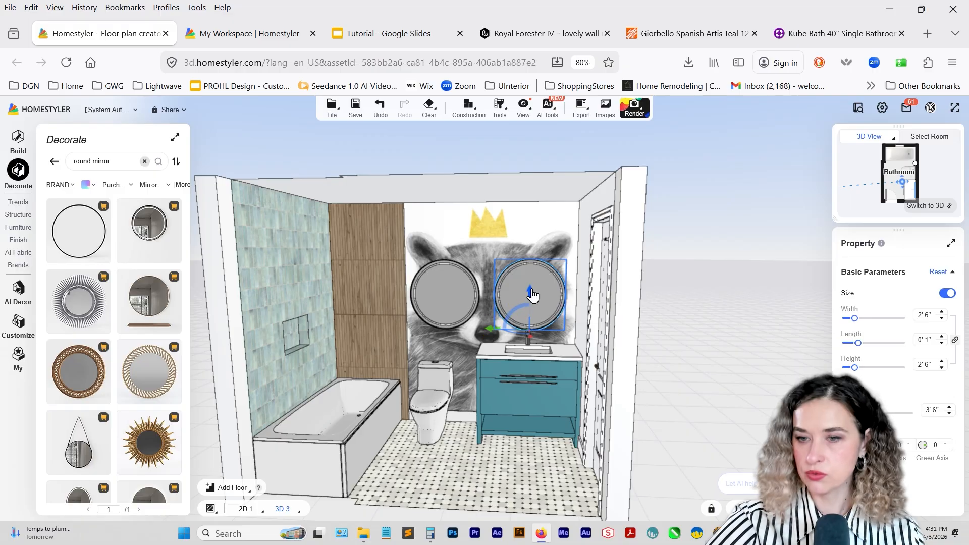
pyautogui.click(462, 309)
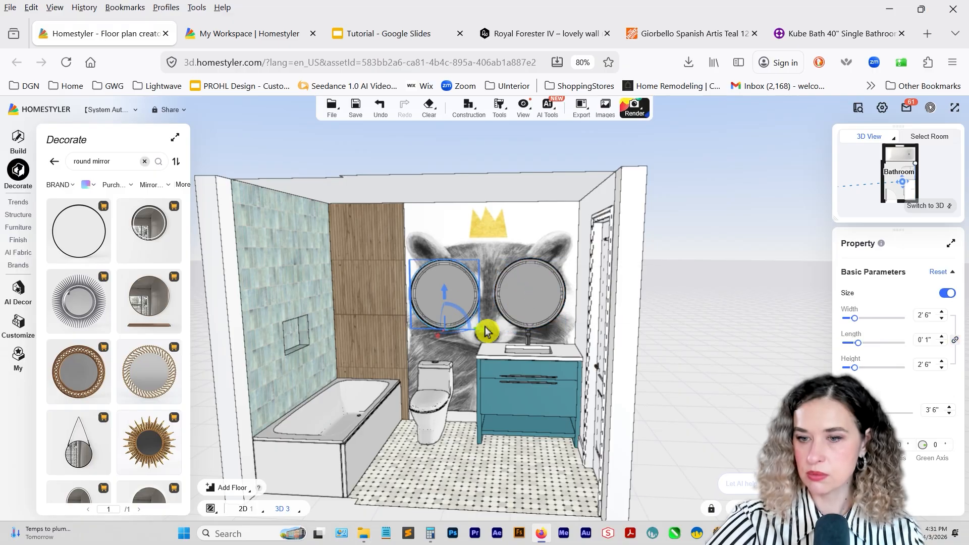
pyautogui.moveTo(482, 330); pyautogui.dragTo(487, 330)
pyautogui.click(493, 389)
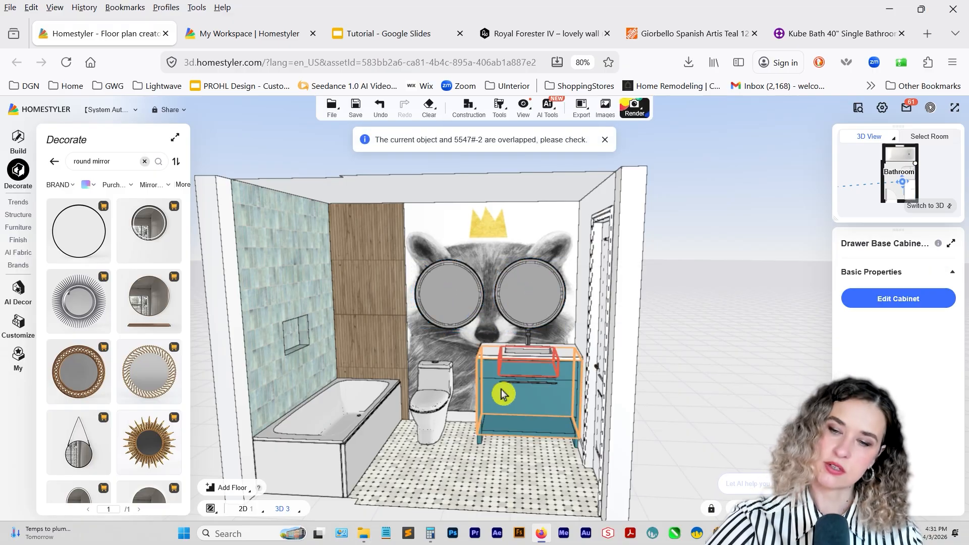
# Replace the materials of the mirror above the sink with brushed stainless steel on the outer frame and Mirror 4 on the glass.
pyautogui.moveTo(501, 394); pyautogui.dragTo(522, 383, button='right')
pyautogui.scroll(-1, 522, 383)
pyautogui.moveTo(494, 376); pyautogui.dragTo(444, 386)
pyautogui.moveTo(496, 400); pyautogui.dragTo(491, 298)
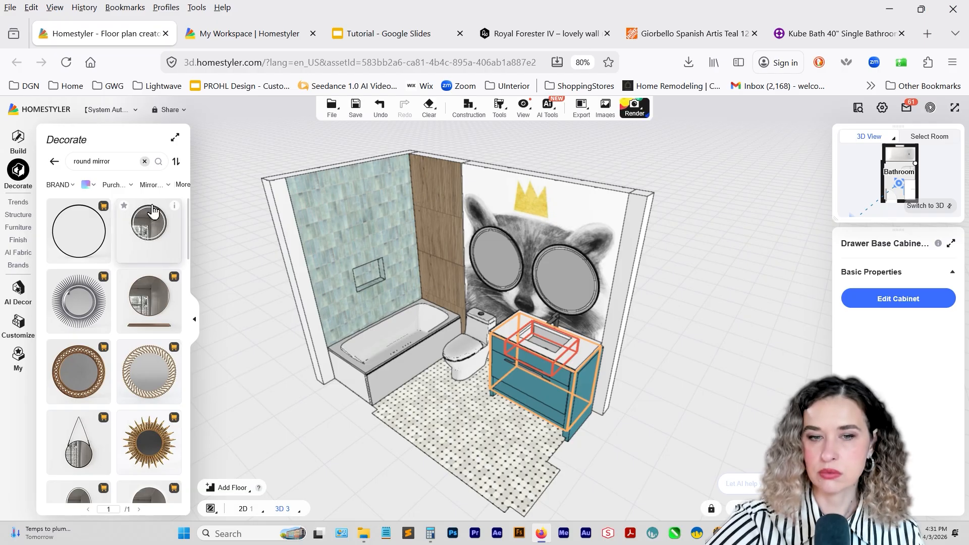
pyautogui.click(560, 281)
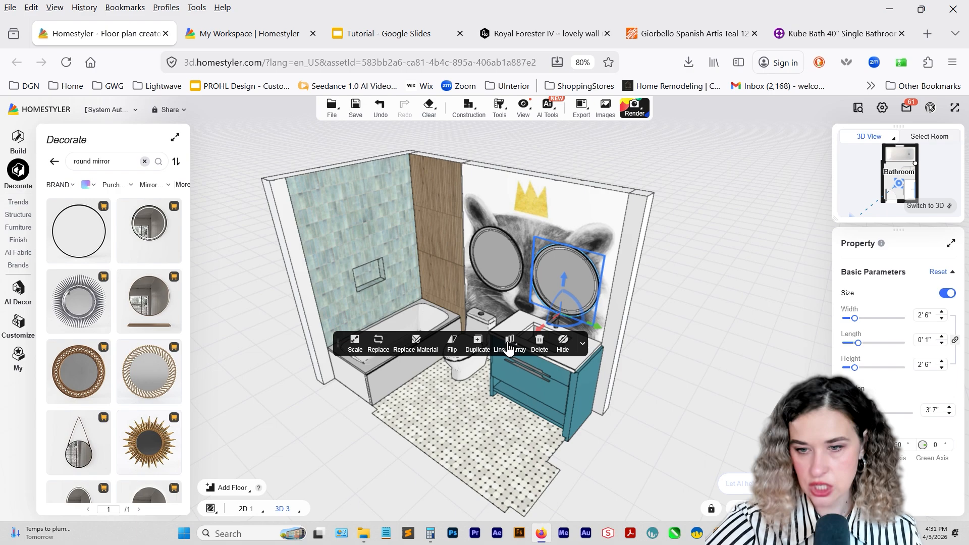
pyautogui.click(418, 345)
pyautogui.moveTo(399, 289); pyautogui.dragTo(338, 285)
pyautogui.click(18, 201)
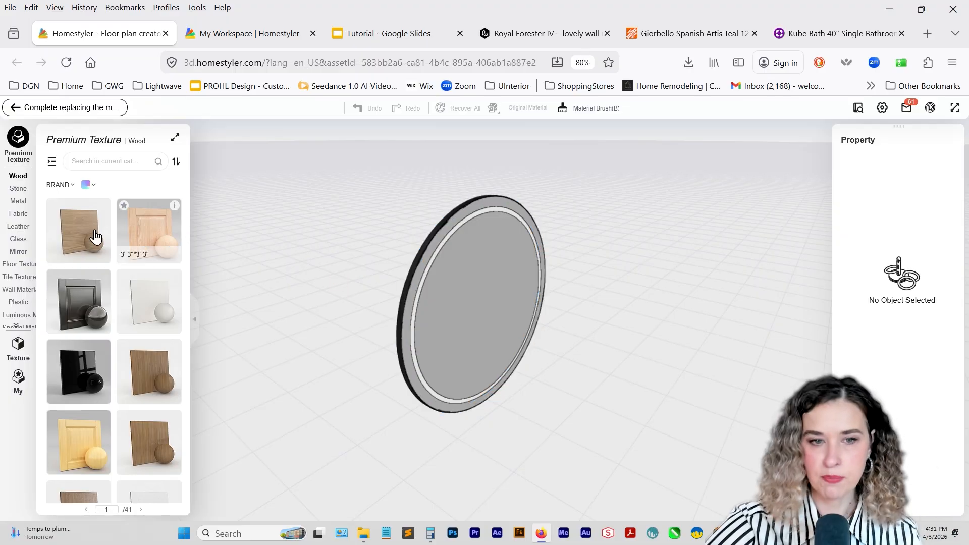
pyautogui.moveTo(147, 424); pyautogui.dragTo(395, 299)
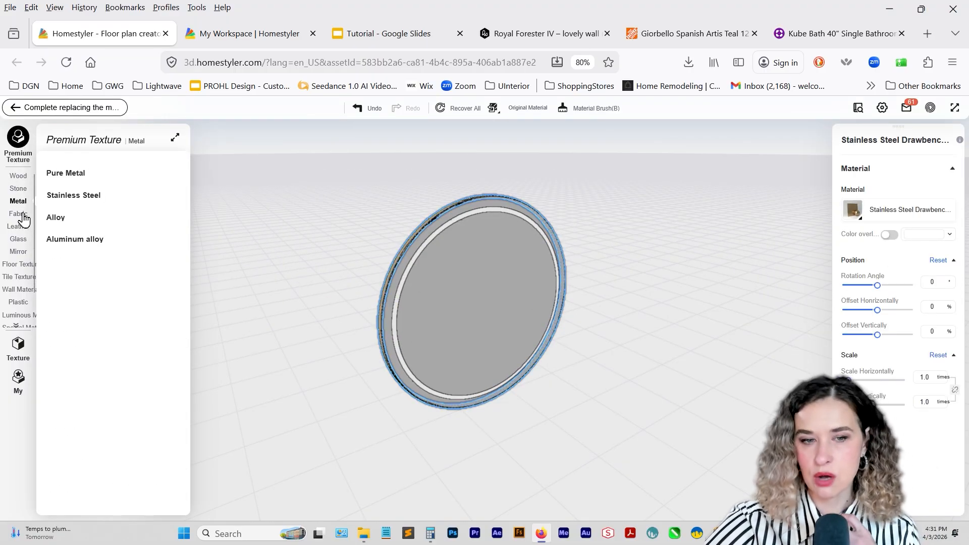
pyautogui.click(19, 251)
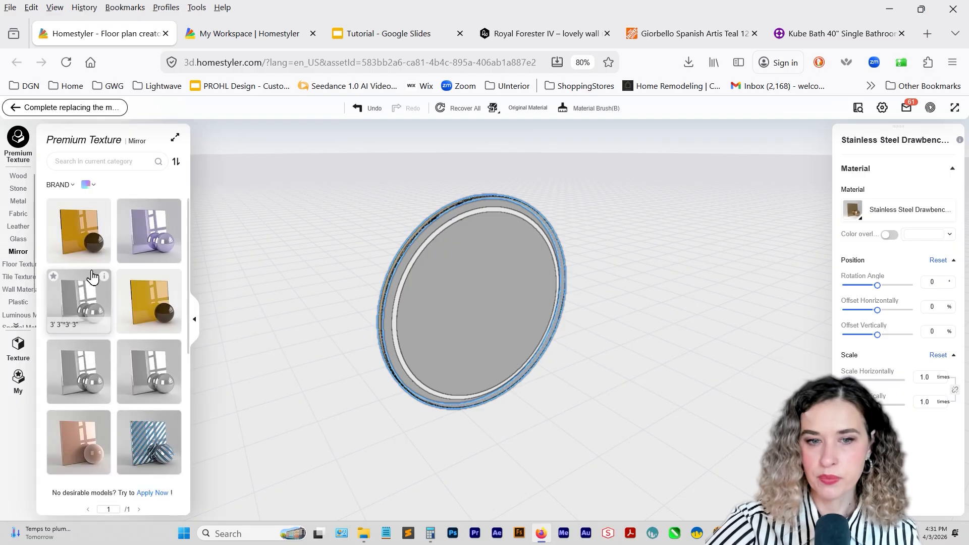
pyautogui.moveTo(78, 297); pyautogui.dragTo(422, 318)
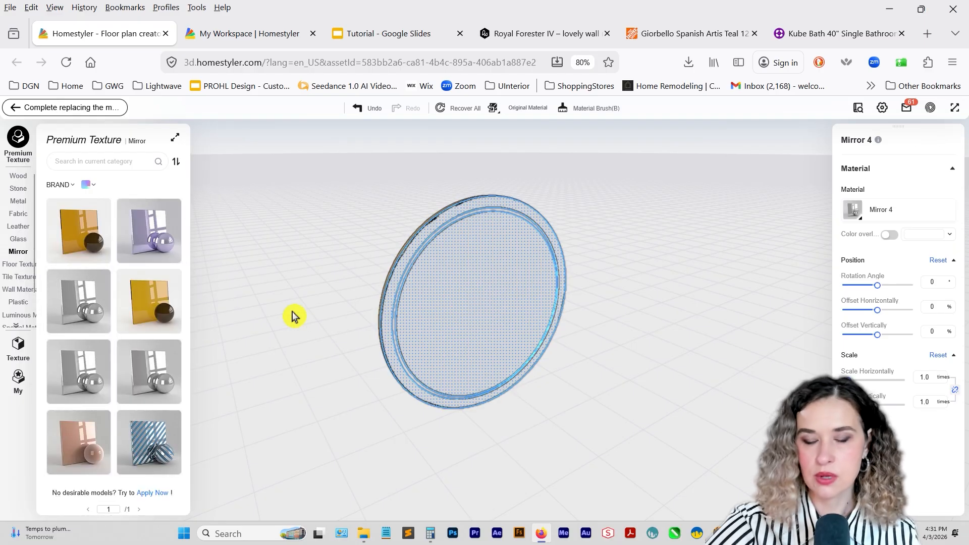
# Apply a glowing luminous material to the mirror's inner ring and transfer the replaced materials to the identical mirror.
pyautogui.click(17, 316)
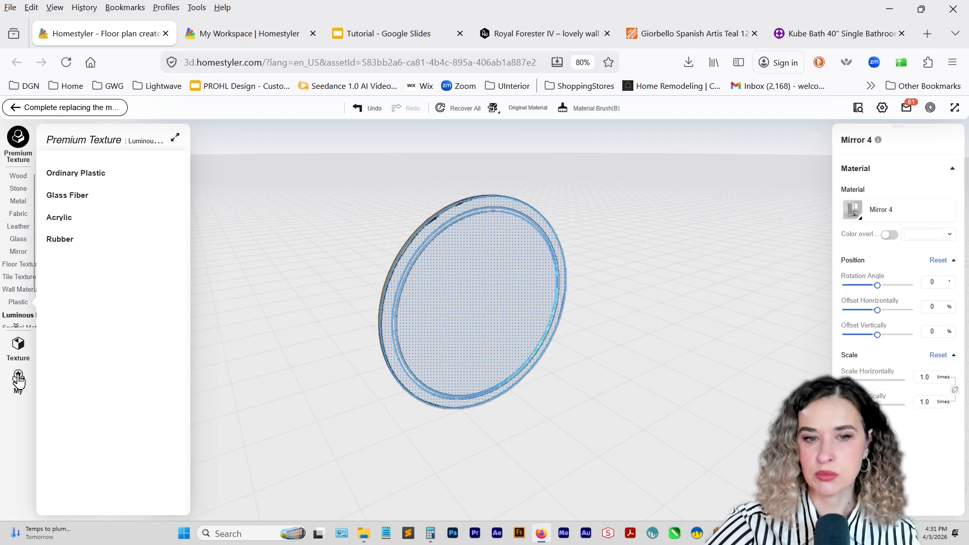
pyautogui.moveTo(84, 247); pyautogui.dragTo(398, 304)
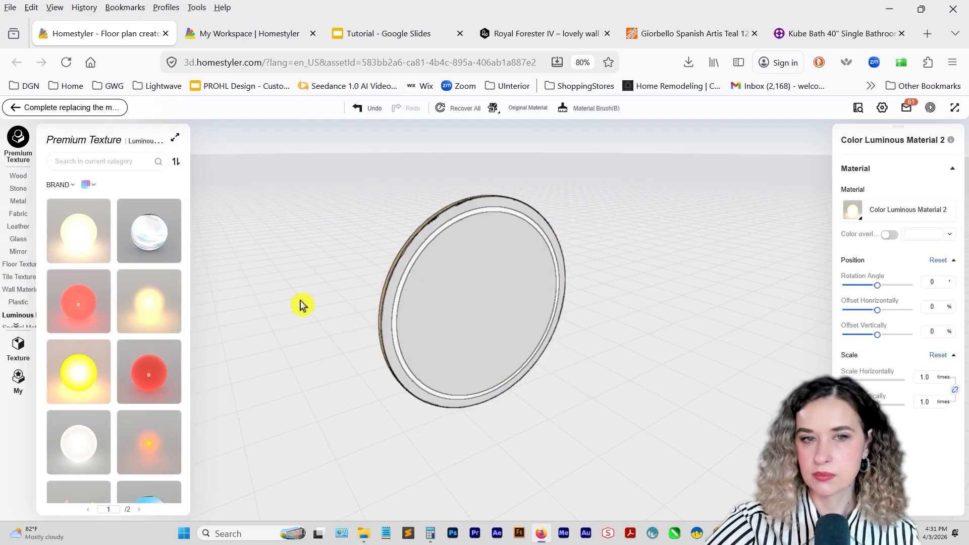
pyautogui.click(32, 107)
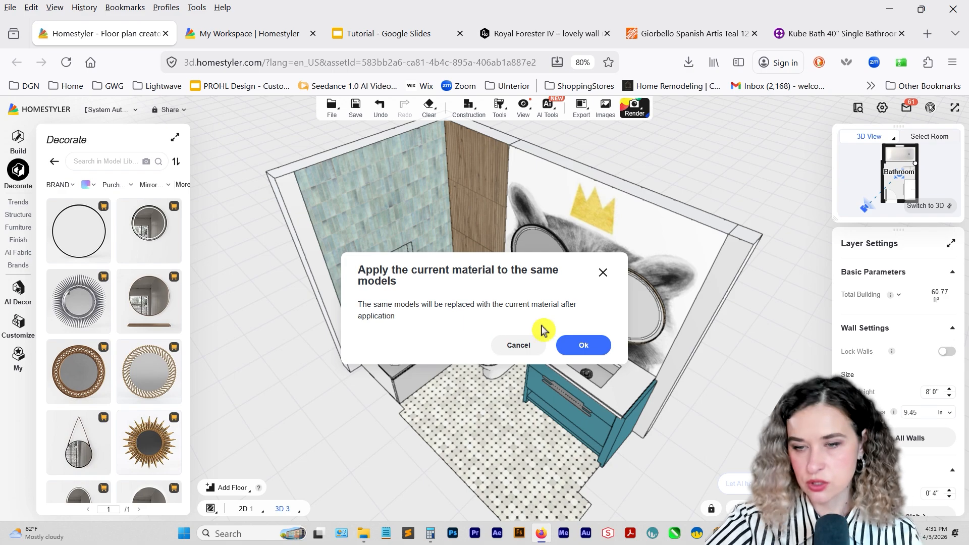
pyautogui.click(586, 347)
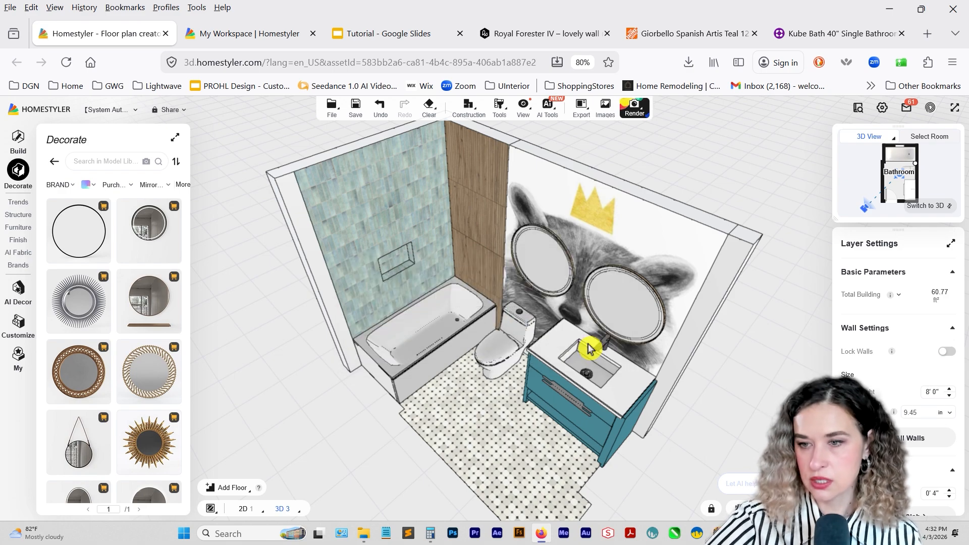
# Replace the sink faucet's material with a brushed gold stainless steel metal.
pyautogui.moveTo(523, 373); pyautogui.dragTo(601, 331)
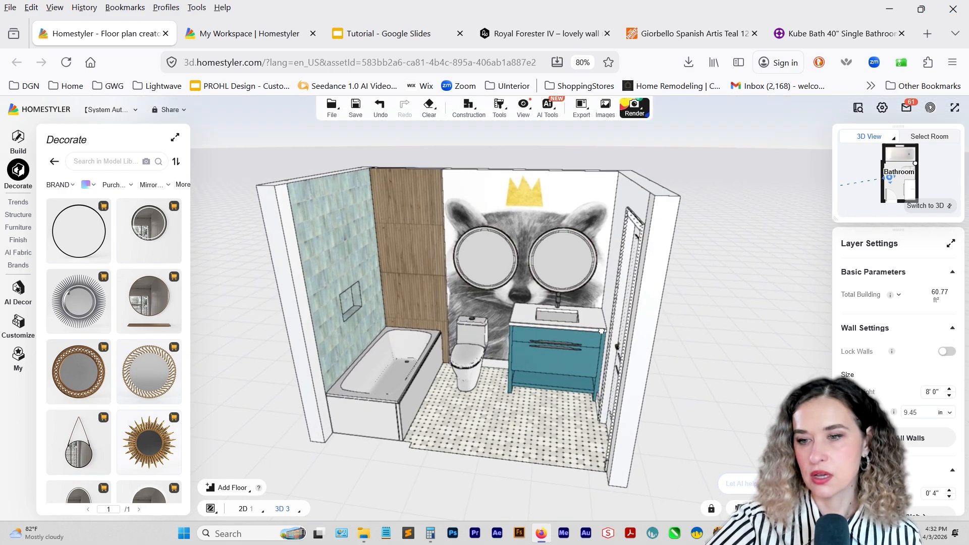
pyautogui.scroll(5, 532, 280)
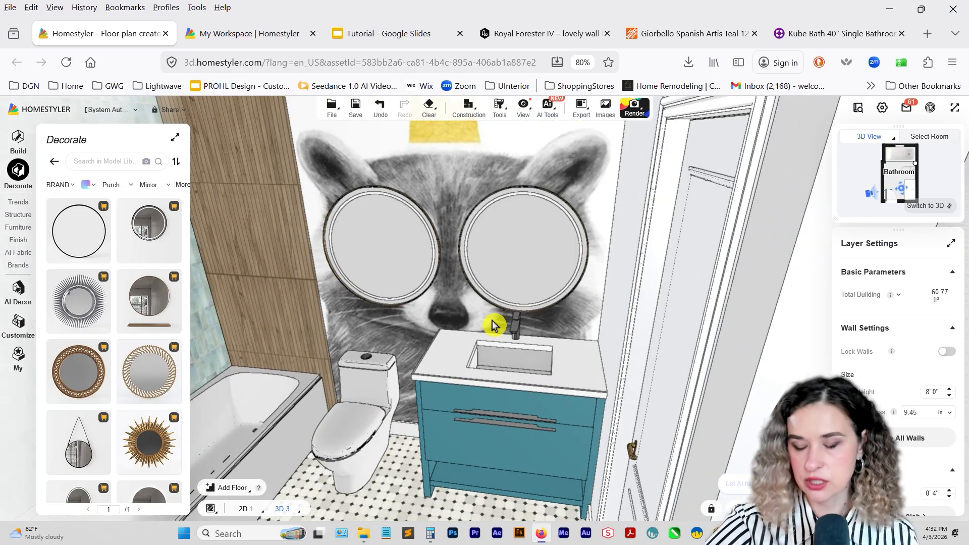
pyautogui.click(507, 411)
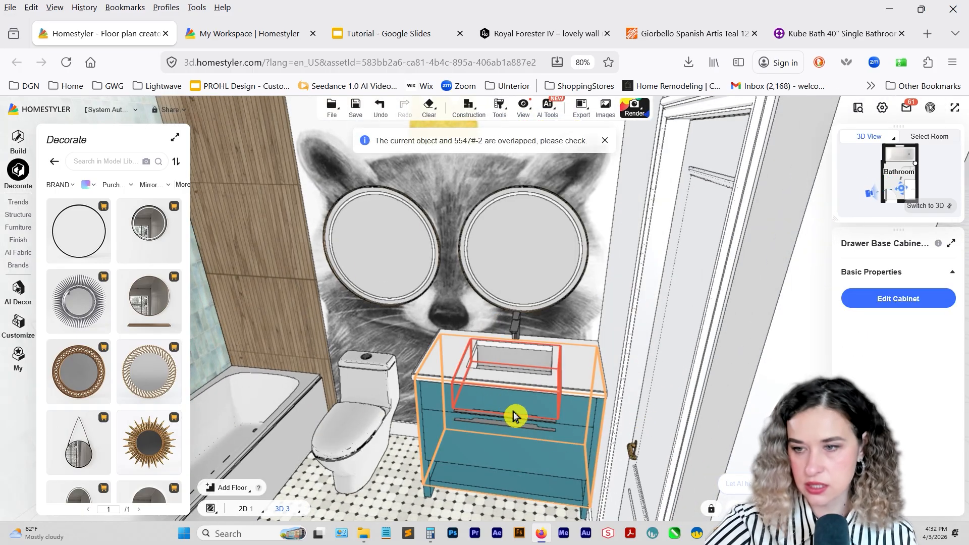
pyautogui.click(514, 331)
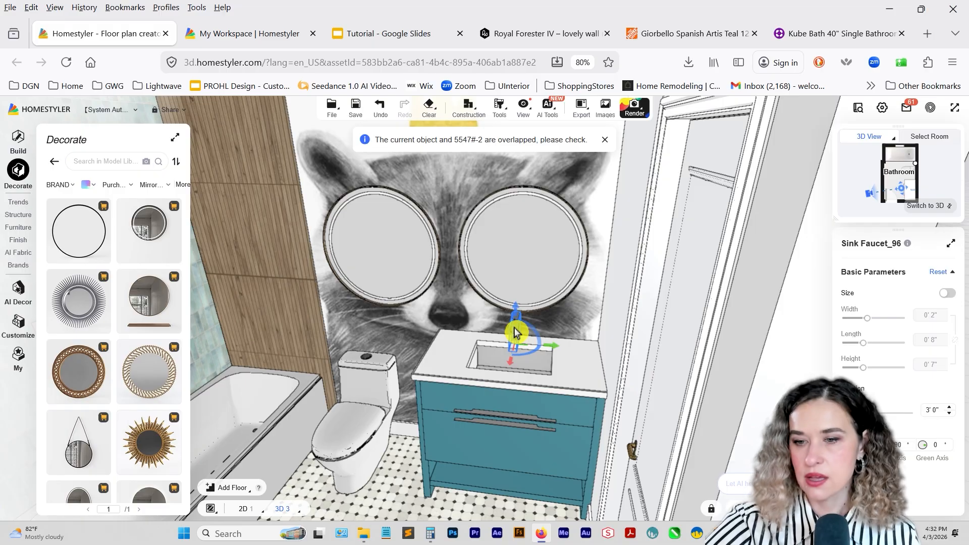
pyautogui.click(516, 331)
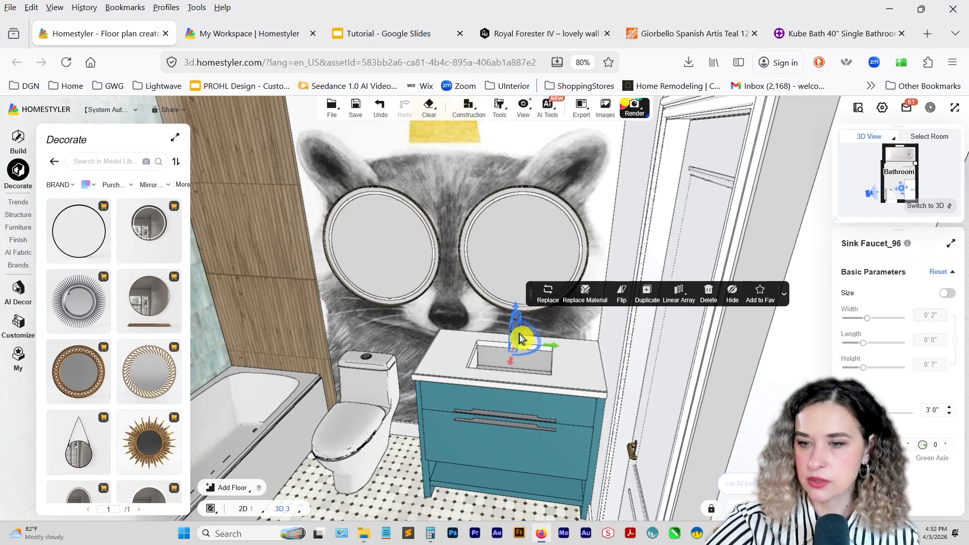
pyautogui.click(585, 297)
pyautogui.scroll(-2, 119, 358)
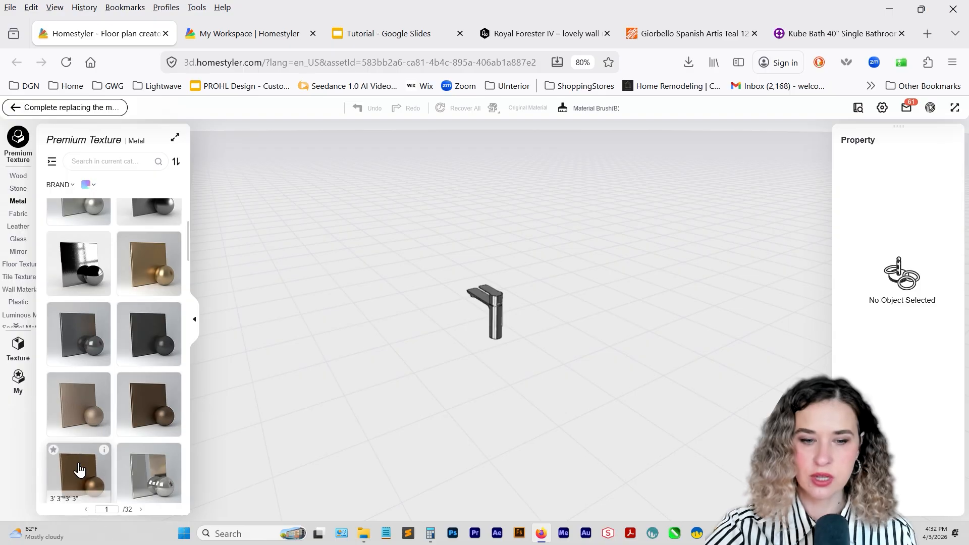
pyautogui.scroll(-5, 139, 329)
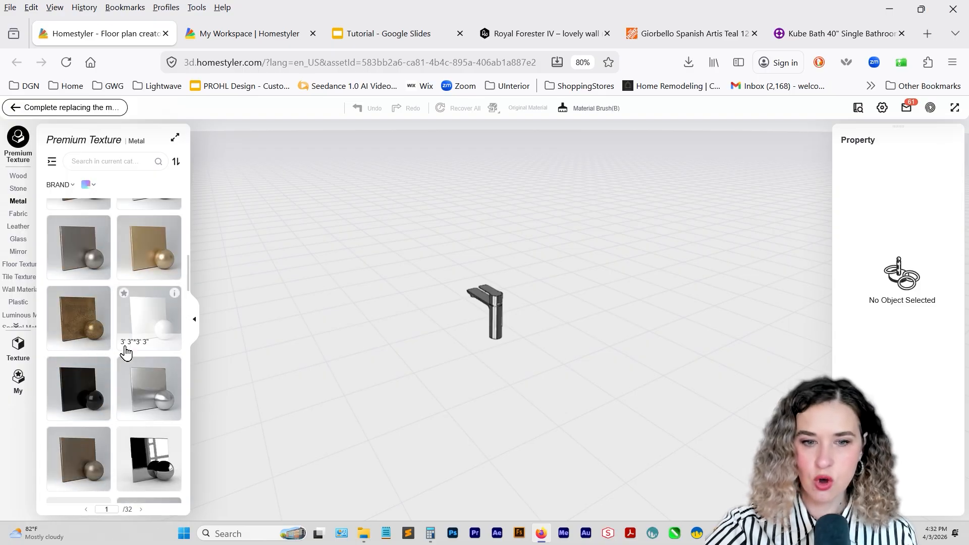
pyautogui.scroll(4, 78, 425)
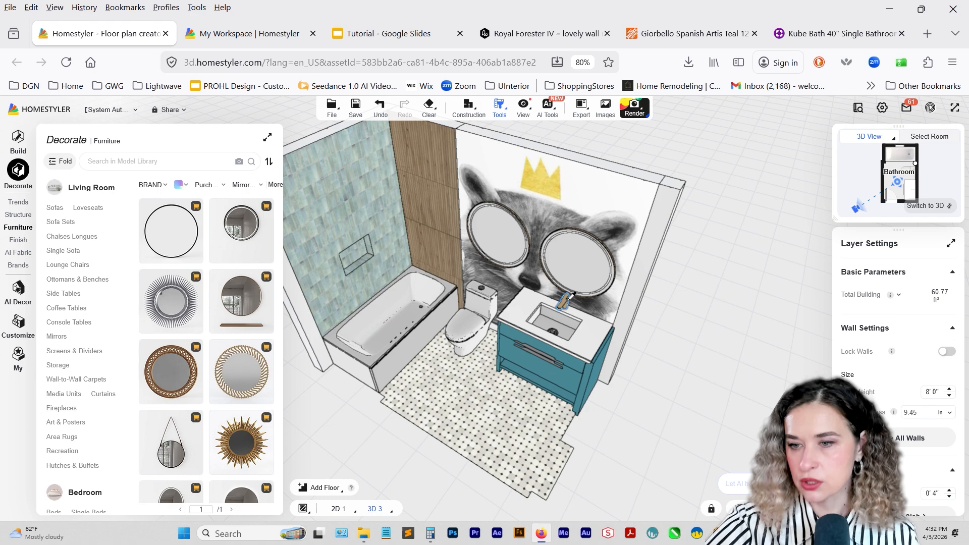
# Copy the faucet's gold finish onto the vanity's drawer handle with the material brush.
pyautogui.click(568, 300)
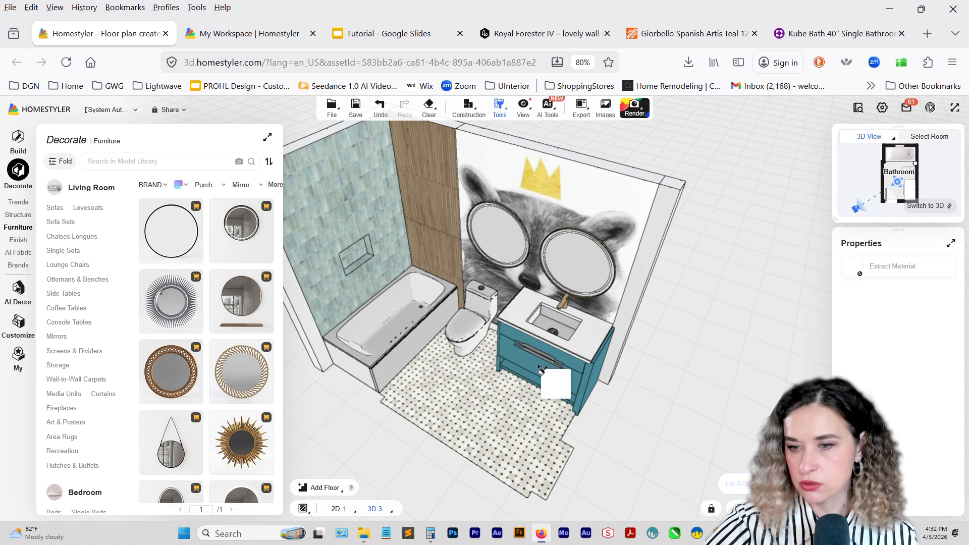
pyautogui.click(544, 361)
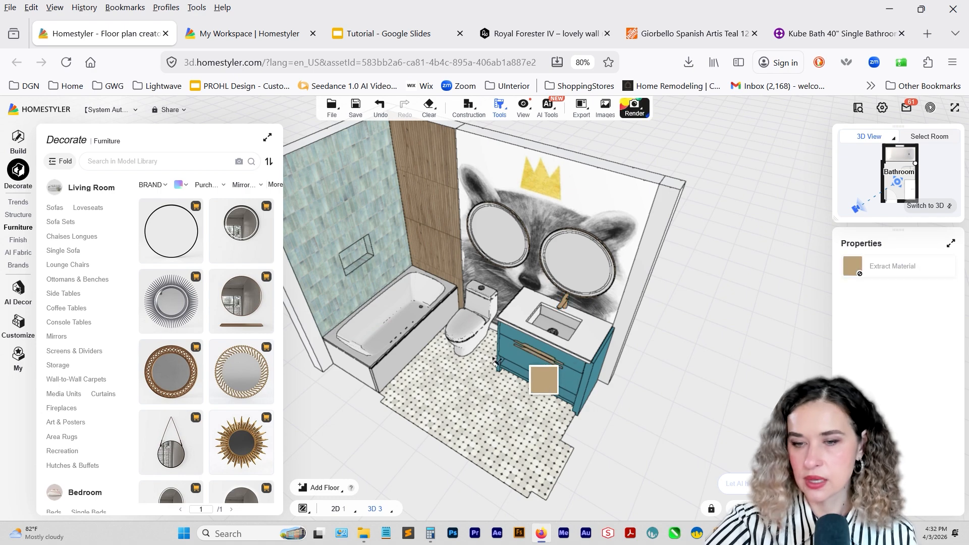
pyautogui.click(488, 376)
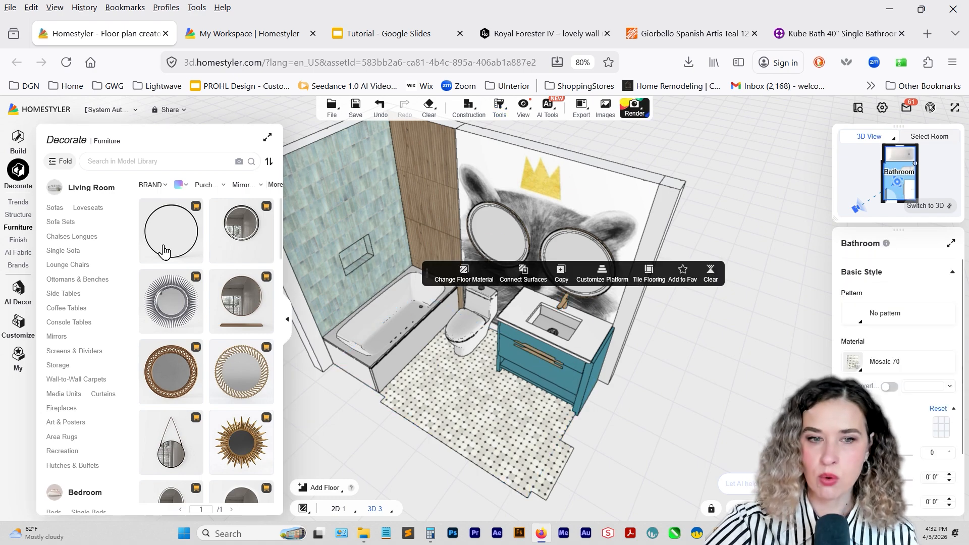
# Search the model library for shower doors and place the 5' 0" wide single sliding frameless door along the bathtub.
pyautogui.moveTo(18, 228)
pyautogui.click(89, 268)
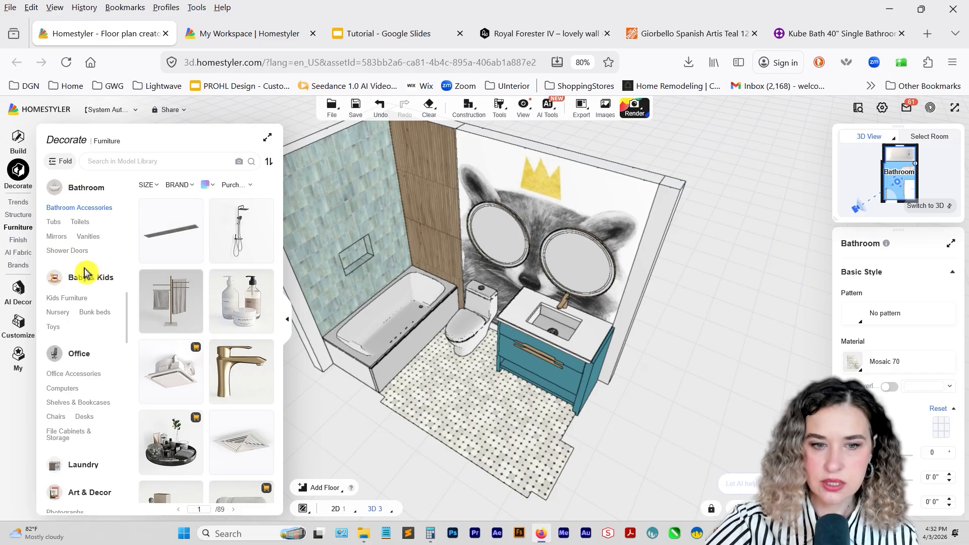
pyautogui.click(124, 161)
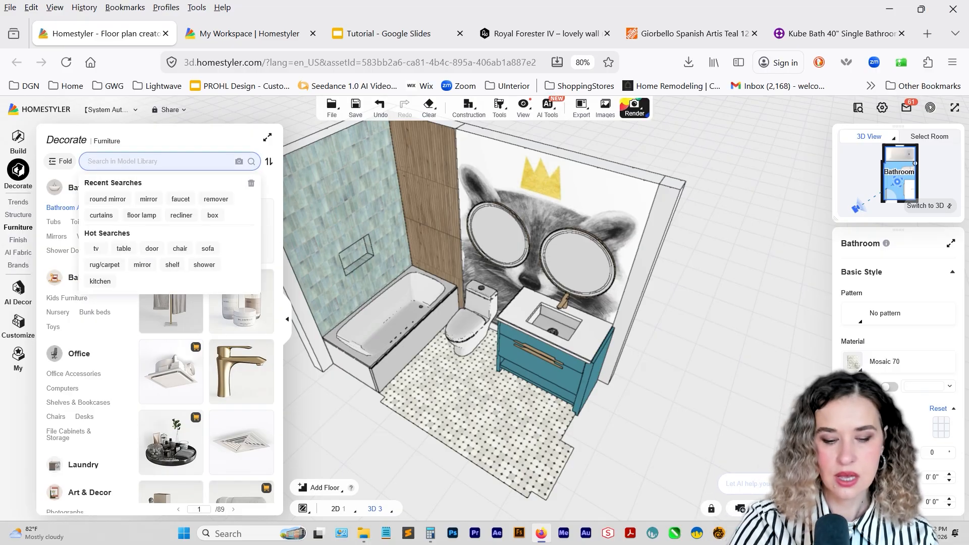
pyautogui.write('shower')
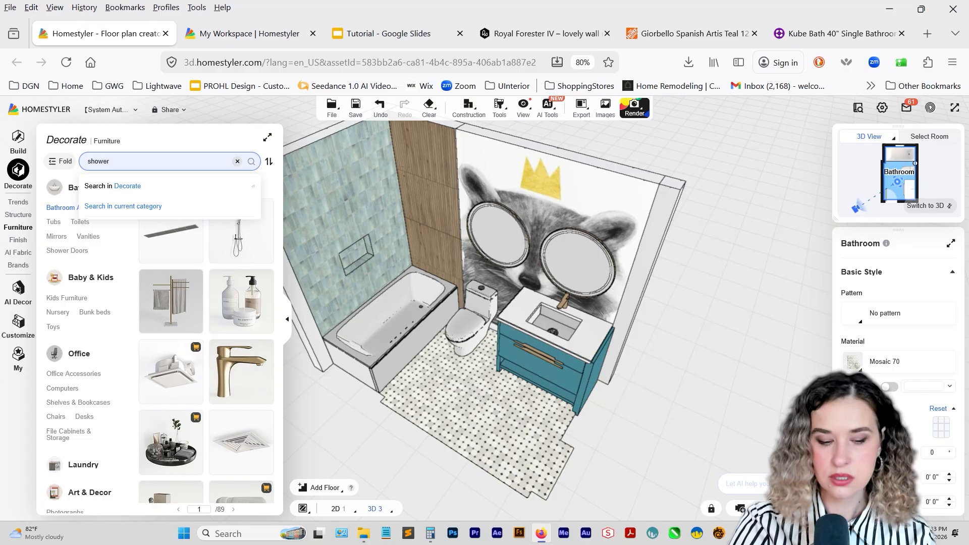
pyautogui.press('Return')
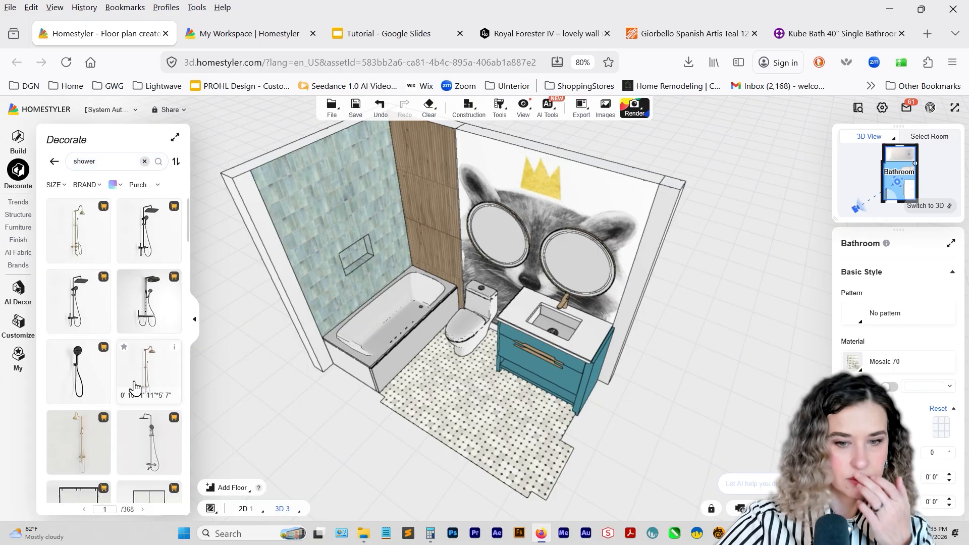
pyautogui.scroll(-6, 103, 353)
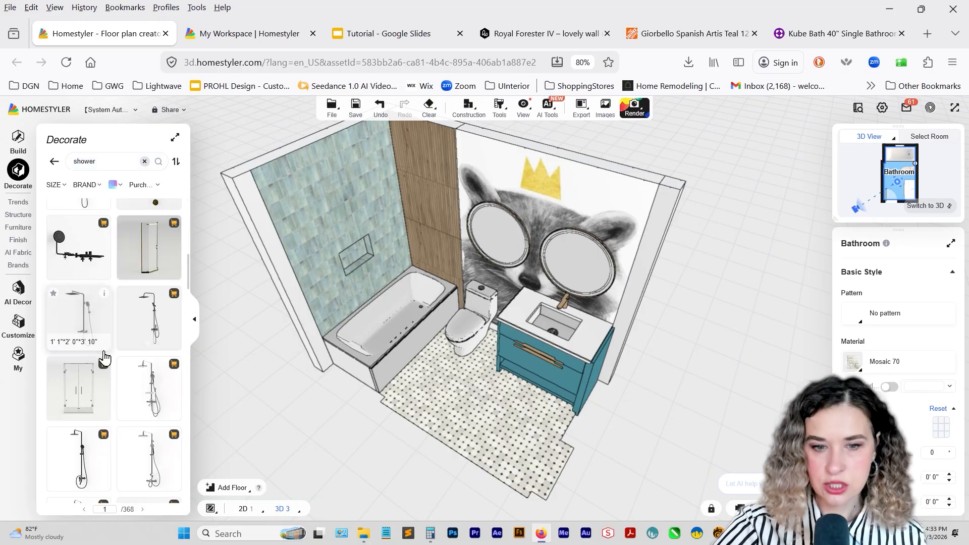
pyautogui.scroll(-6, 98, 324)
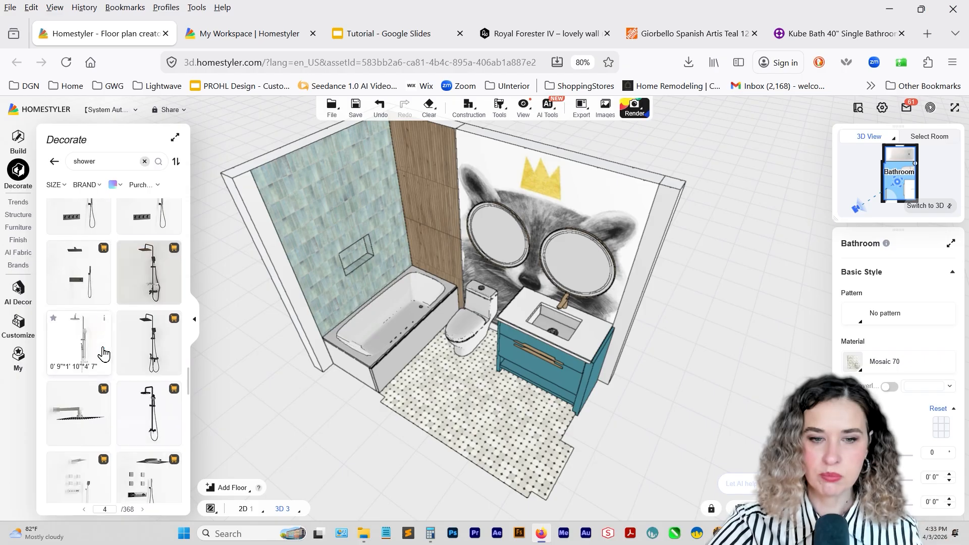
pyautogui.scroll(-5, 102, 352)
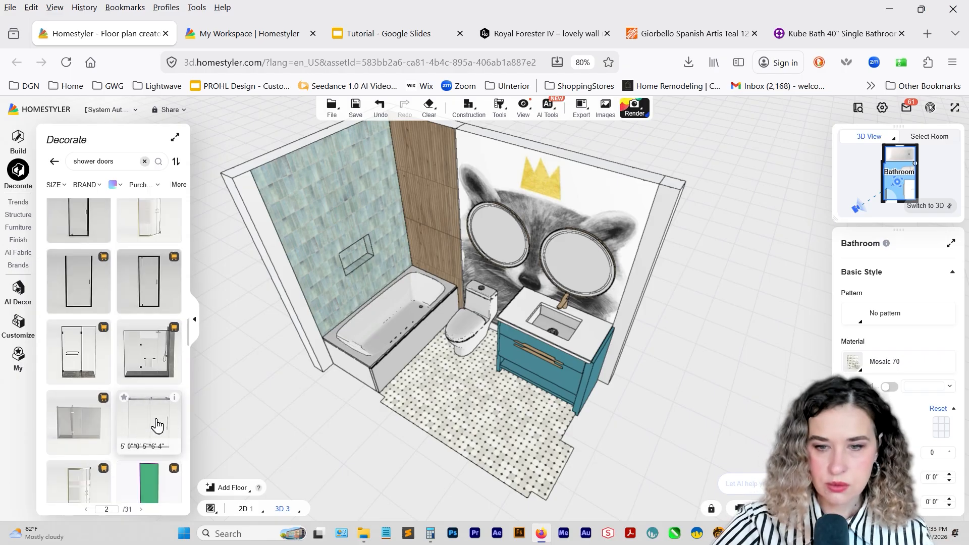
pyautogui.moveTo(156, 424); pyautogui.dragTo(422, 341)
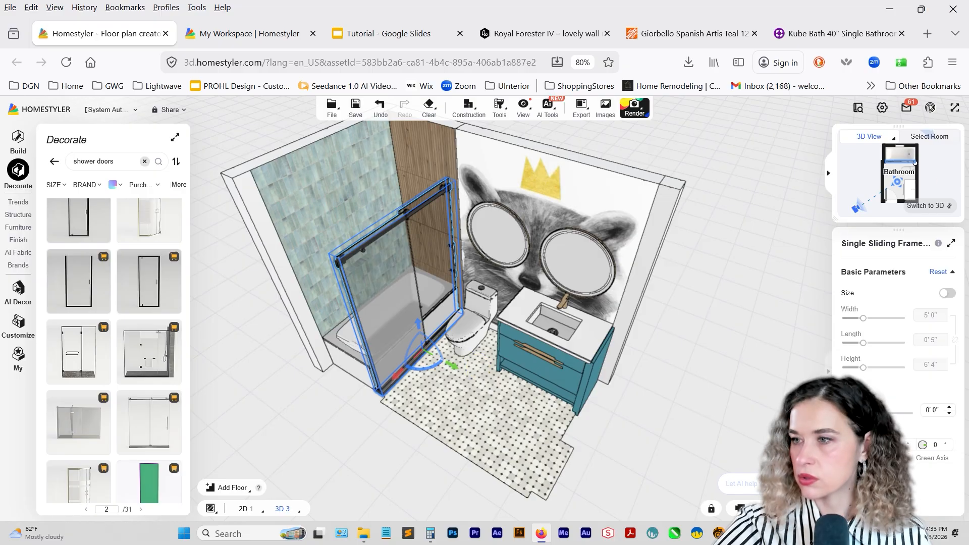
# Shift the sliding shower door in the 2D plan so it sits over the bathtub's outer edge.
pyautogui.click(926, 207)
pyautogui.scroll(6, 491, 257)
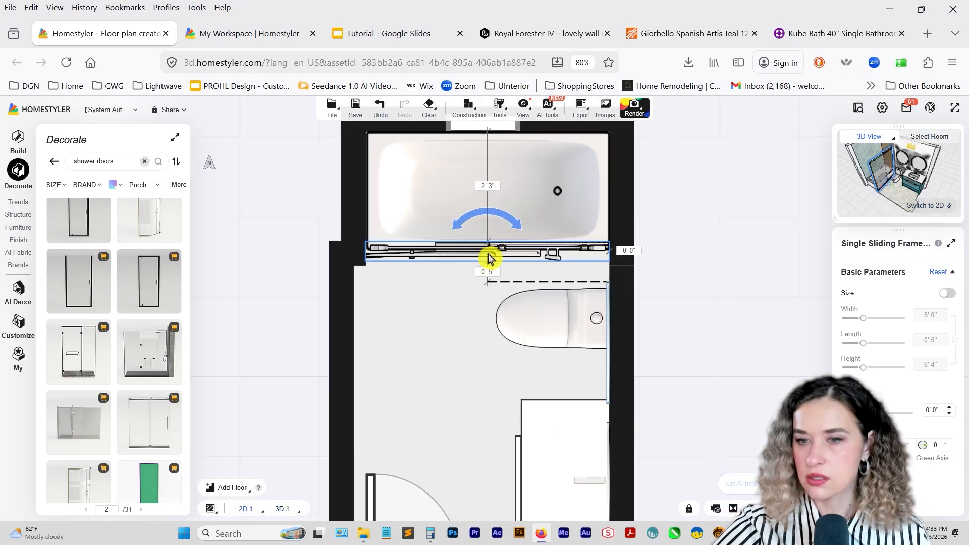
pyautogui.moveTo(480, 223); pyautogui.dragTo(480, 222)
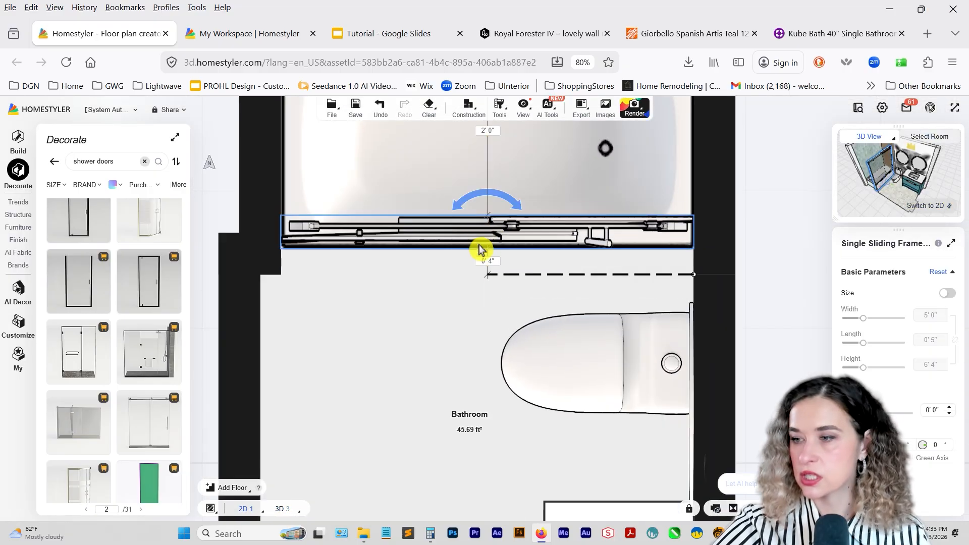
# Set the sliding shower door's height to 5' 0" and its elevation to 1' 7" so it stands on the tub rim.
pyautogui.write('1')
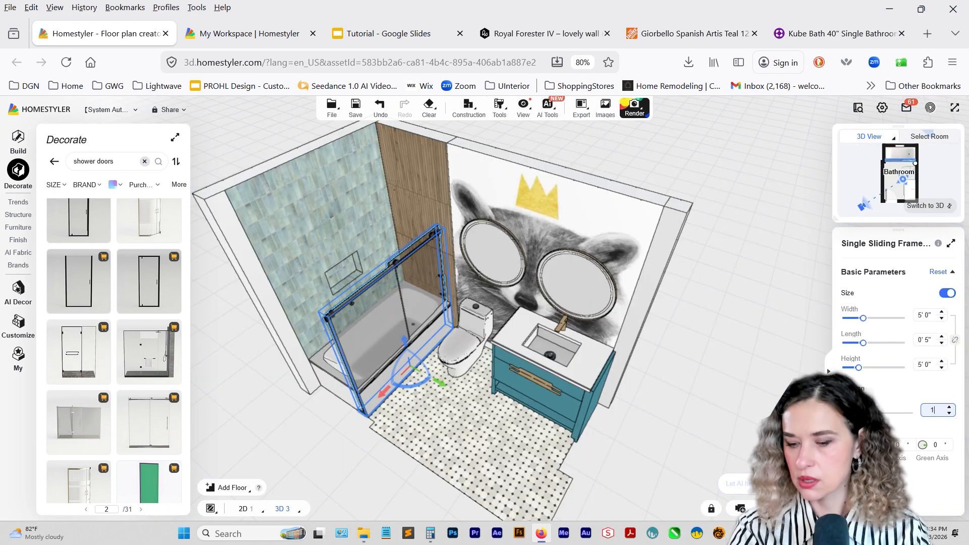
pyautogui.write("' 7")
pyautogui.press('Return')
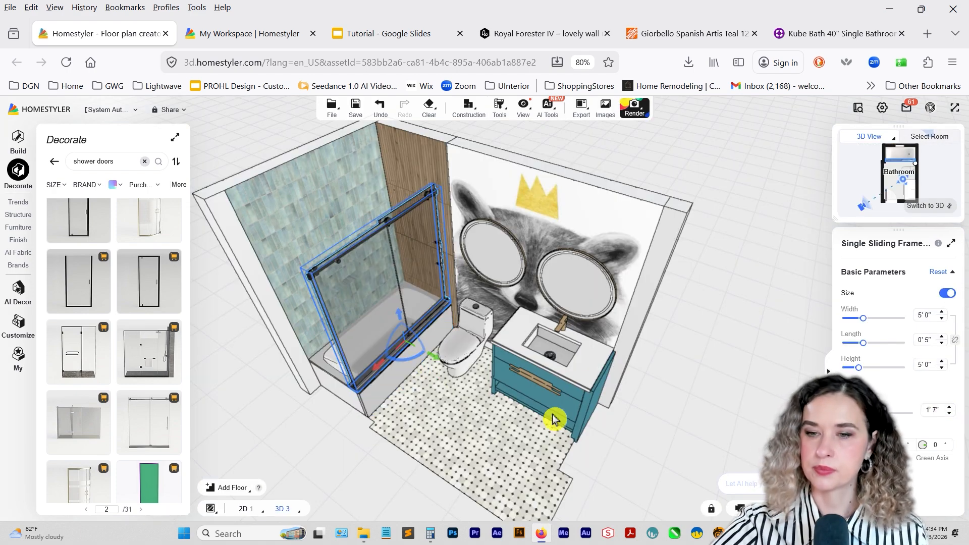
# Flip the sliding shower door so its handle sits at the end away from the mural wall.
pyautogui.moveTo(460, 398); pyautogui.dragTo(478, 350, button='right')
pyautogui.click(447, 411)
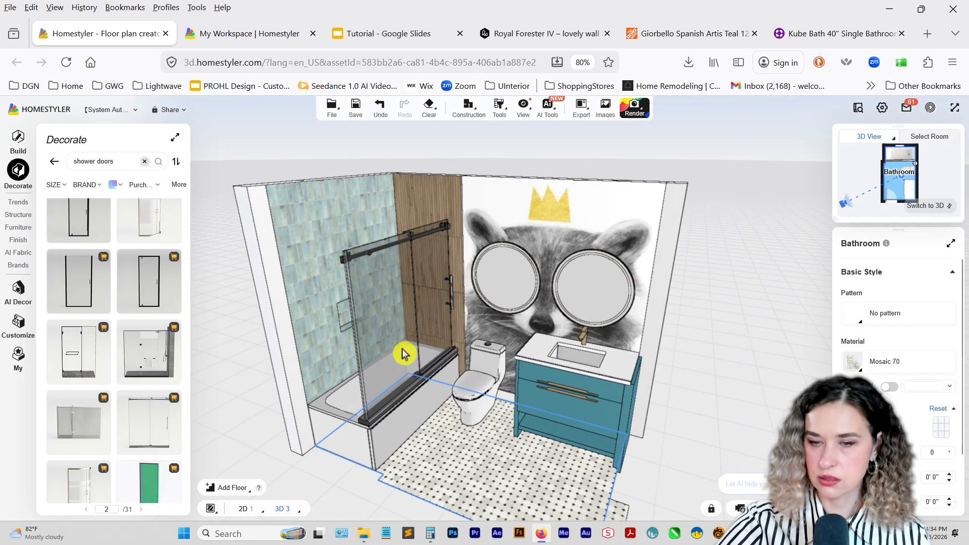
pyautogui.click(403, 350)
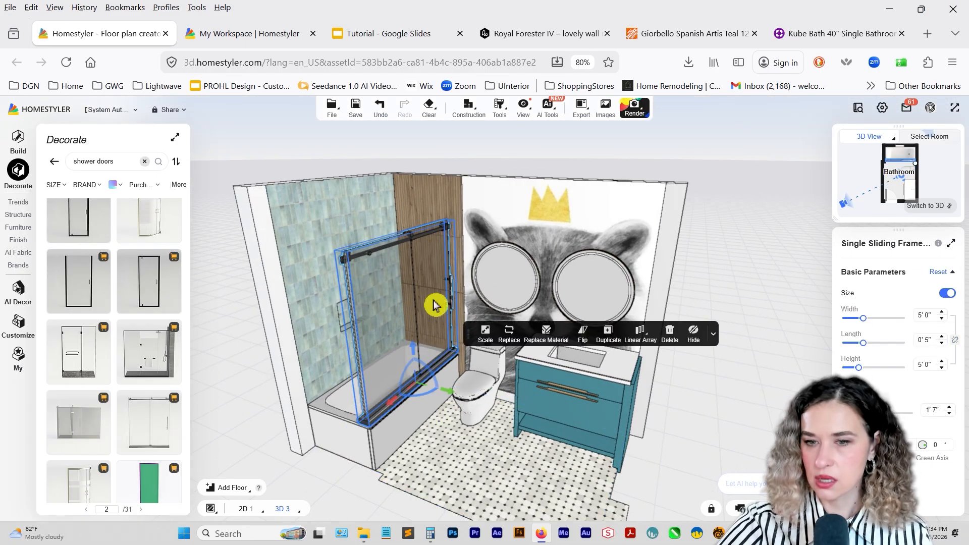
pyautogui.click(581, 333)
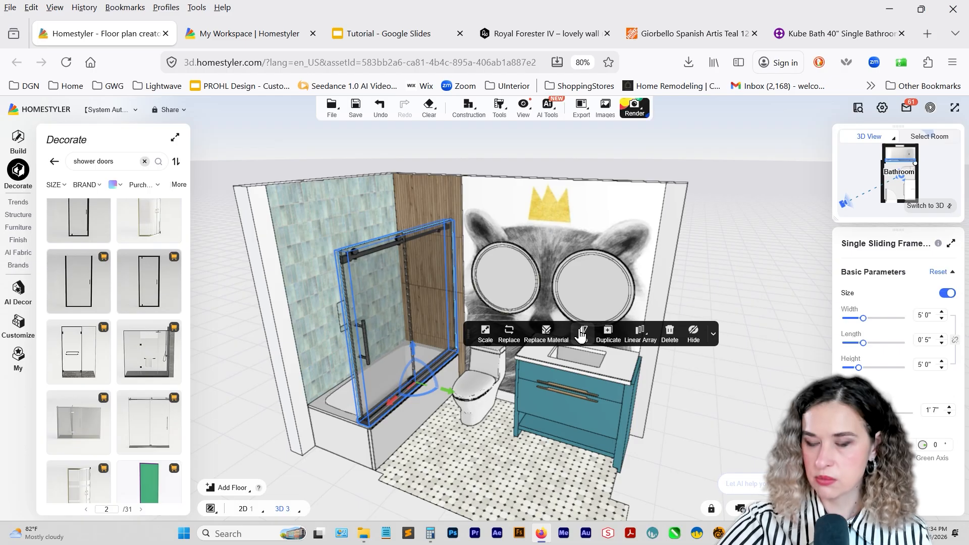
# Replace the shower door's materials with Clear Glass 10 on the panels and gold brushed stainless steel on the rails, rollers and handle.
pyautogui.click(546, 334)
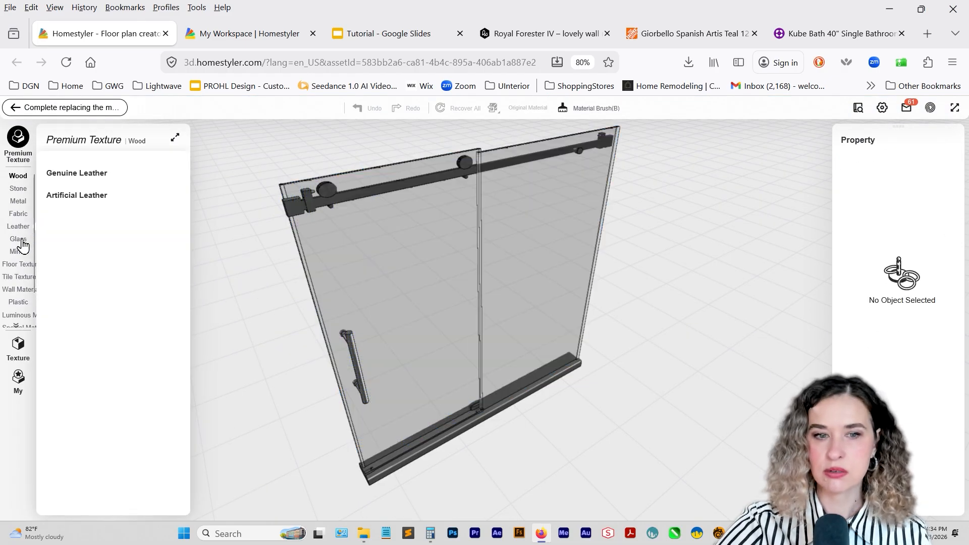
pyautogui.click(20, 240)
pyautogui.moveTo(81, 243); pyautogui.dragTo(417, 239)
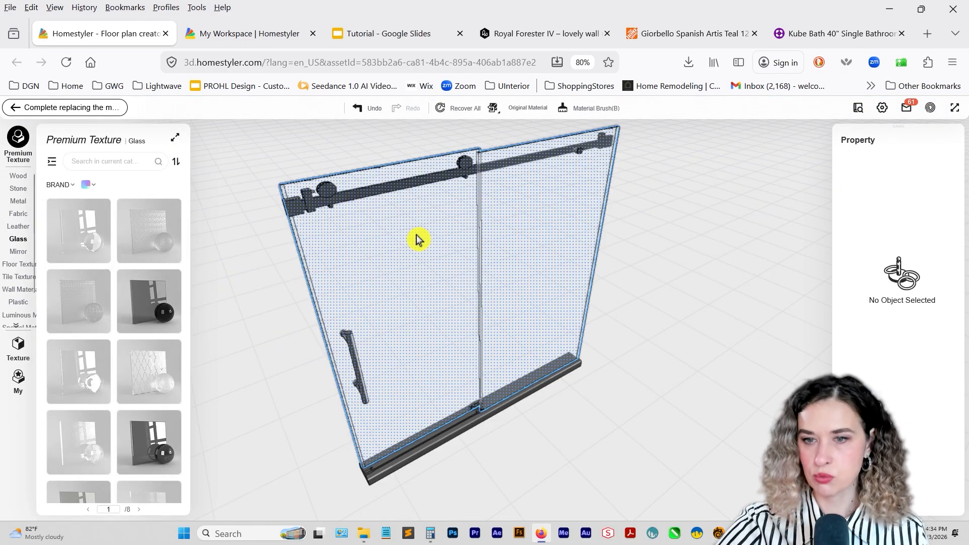
pyautogui.click(18, 201)
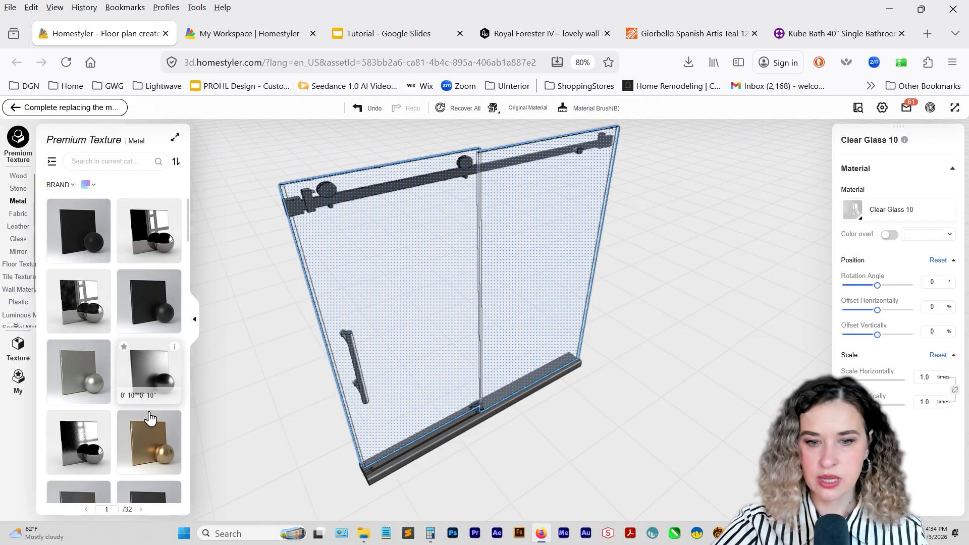
pyautogui.moveTo(149, 417); pyautogui.dragTo(328, 191)
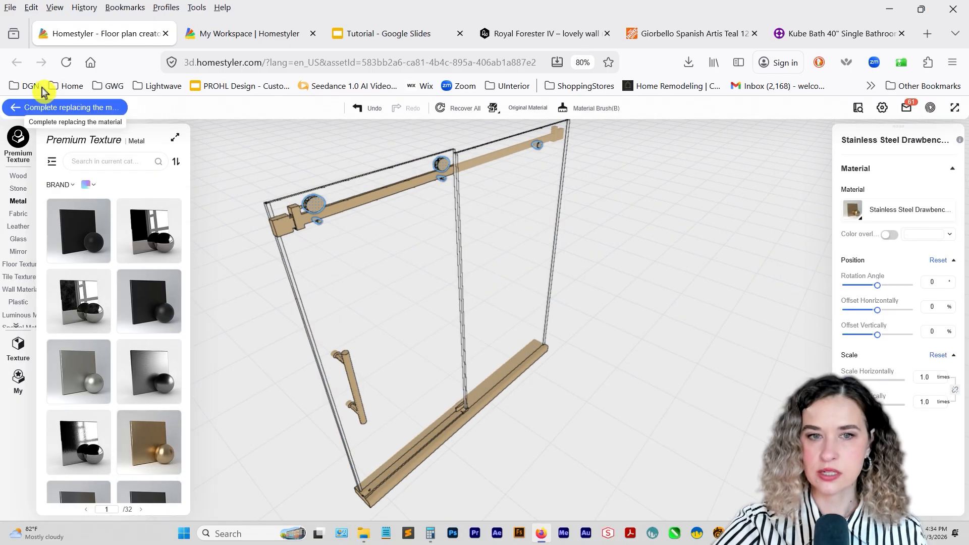
pyautogui.click(51, 106)
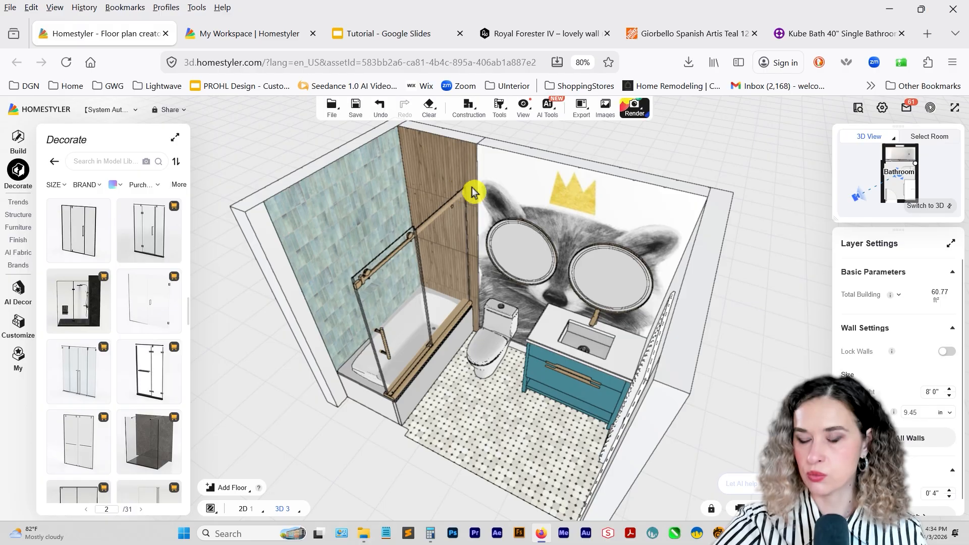
# Place the toiletries bottle set from Bathroom Accessories on the vanity countertop, next to the faucet.
pyautogui.moveTo(460, 329); pyautogui.dragTo(259, 395)
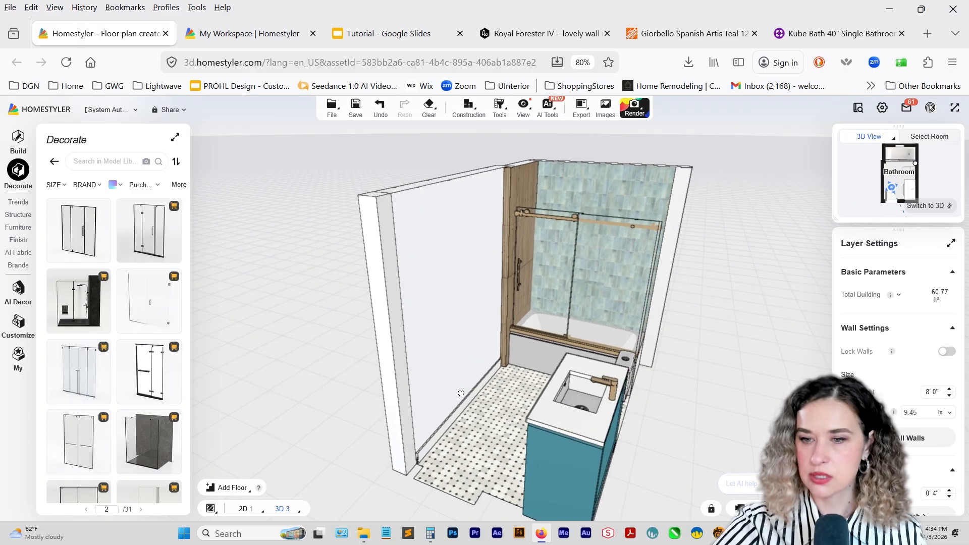
pyautogui.moveTo(460, 394); pyautogui.dragTo(449, 405)
pyautogui.click(8, 229)
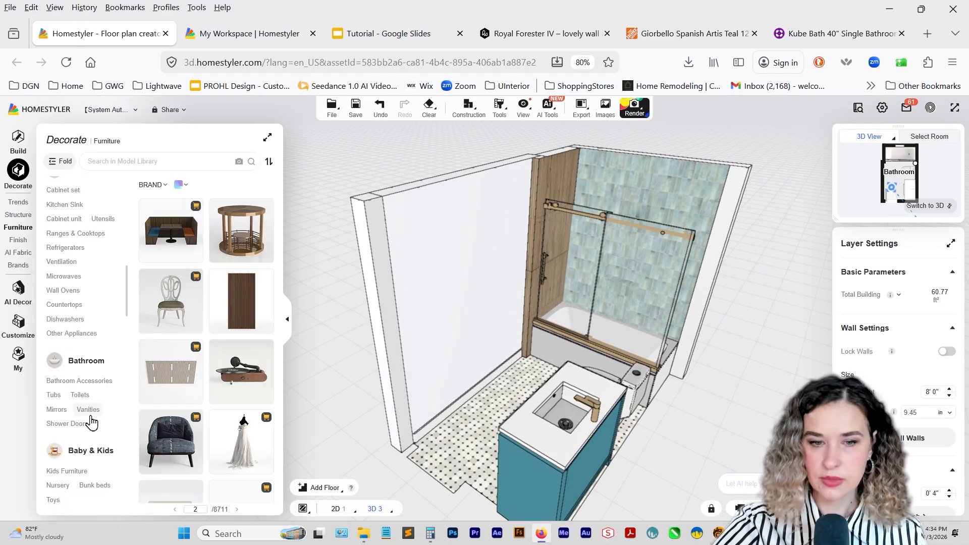
pyautogui.scroll(-1, 91, 422)
pyautogui.click(94, 326)
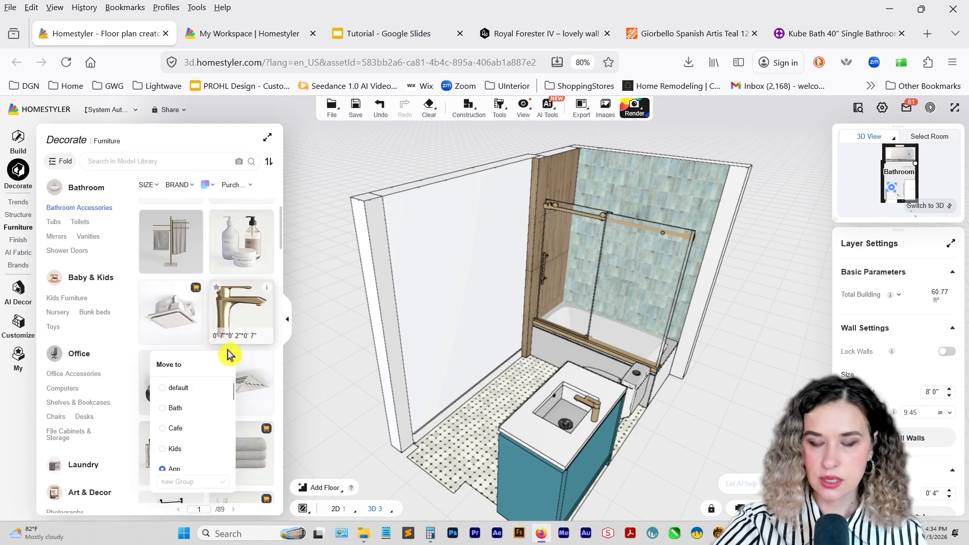
pyautogui.click(239, 255)
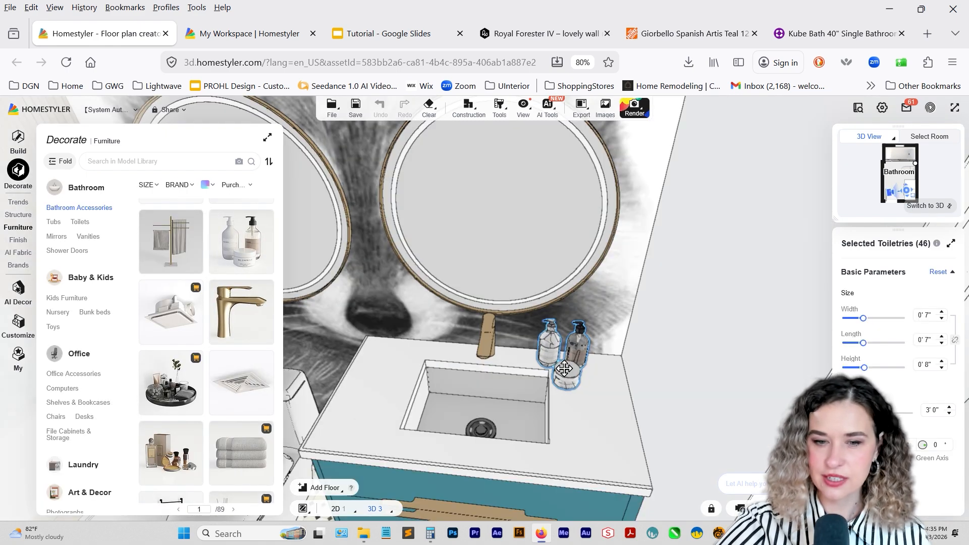
# Find the towel bar with two hanging towels in Bathroom Accessories and mount it on the plain wall opposite the vanity.
pyautogui.scroll(-4, 187, 376)
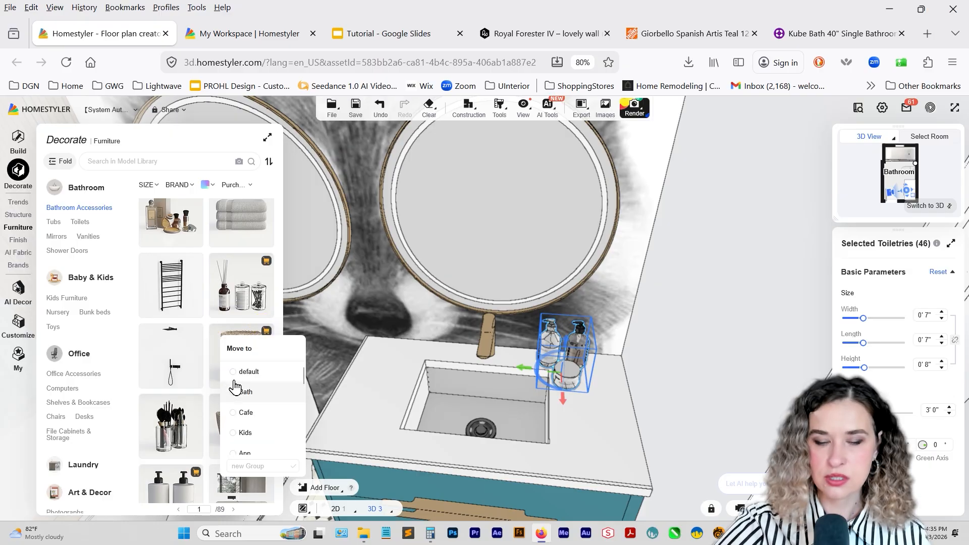
pyautogui.scroll(-2, 213, 391)
pyautogui.click(474, 429)
pyautogui.scroll(-5, 474, 429)
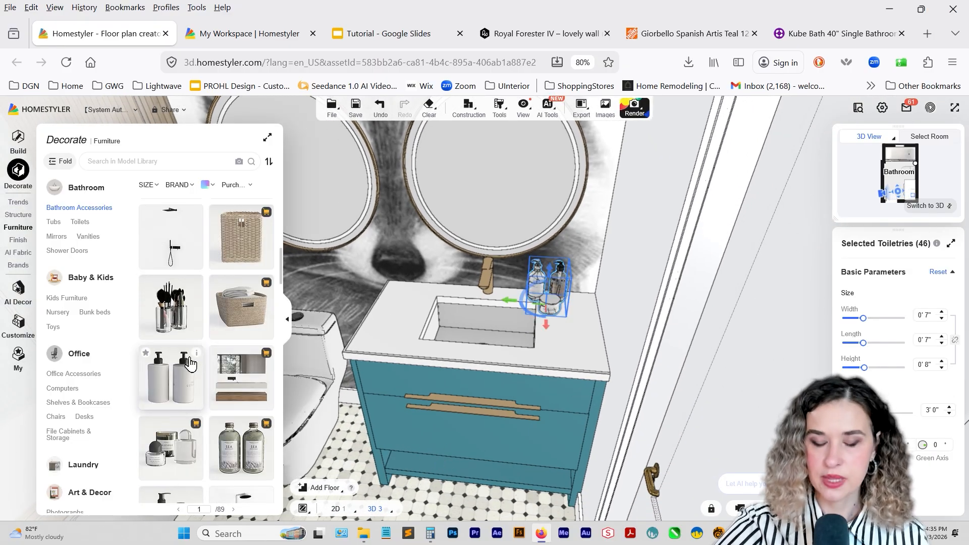
pyautogui.scroll(-6, 192, 371)
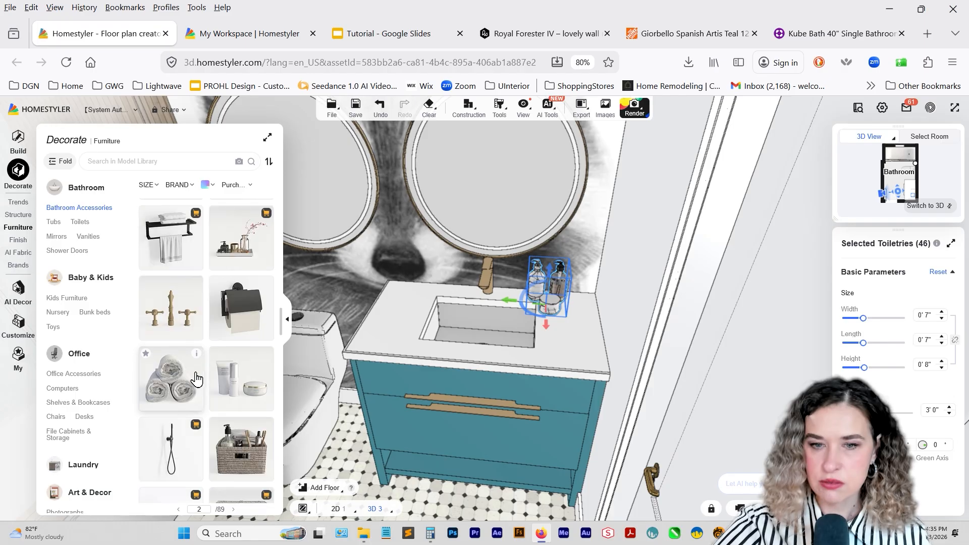
pyautogui.scroll(-5, 203, 364)
pyautogui.moveTo(338, 353); pyautogui.dragTo(390, 380, button='right')
pyautogui.moveTo(390, 379); pyautogui.dragTo(329, 355)
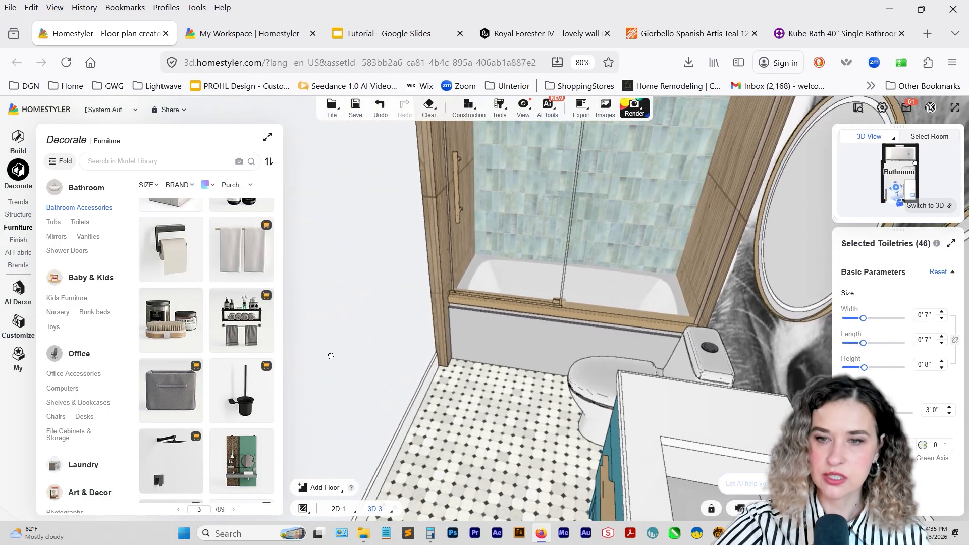
pyautogui.moveTo(236, 251); pyautogui.dragTo(410, 297)
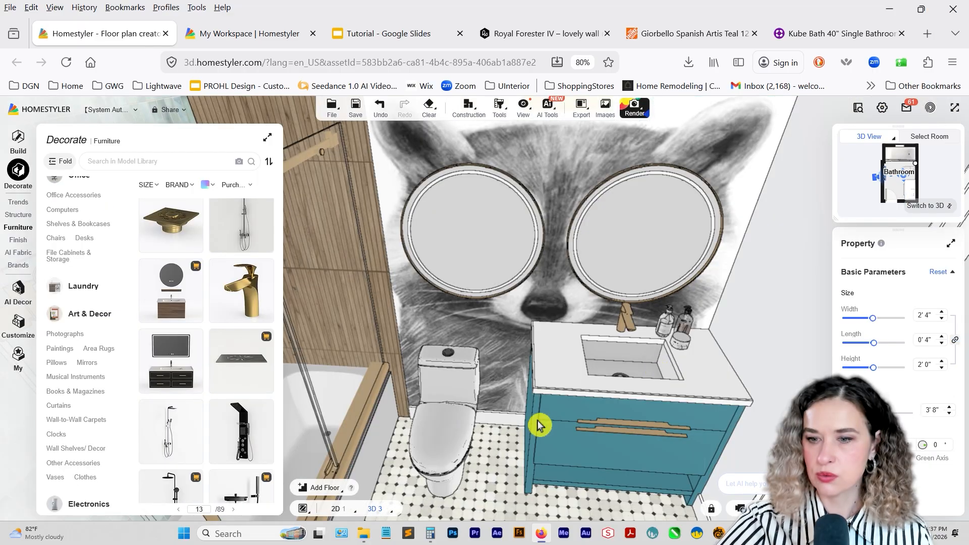
# Search the model library for "trash can" and place the bronze pedal bin on the floor between the toilet and the vanity.
pyautogui.scroll(2, 540, 422)
pyautogui.click(504, 409)
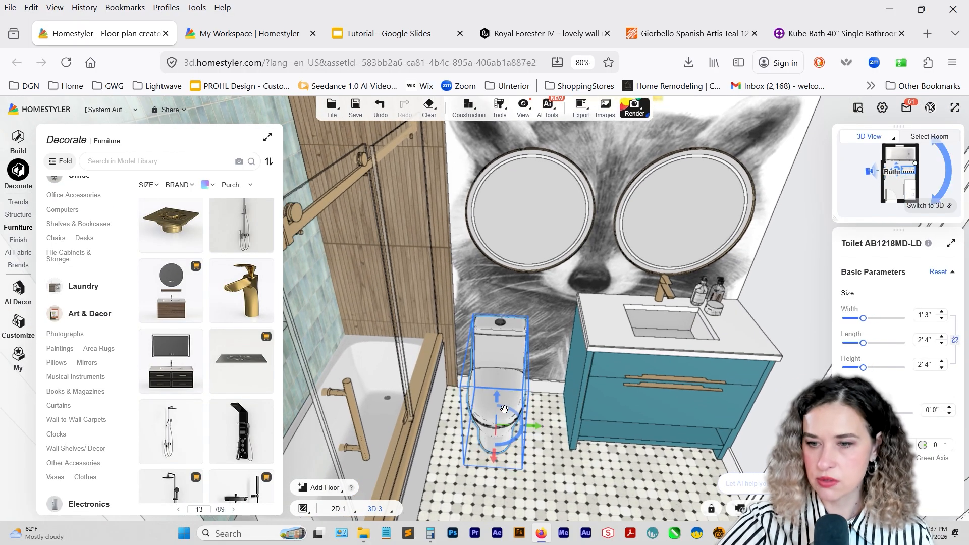
pyautogui.click(119, 161)
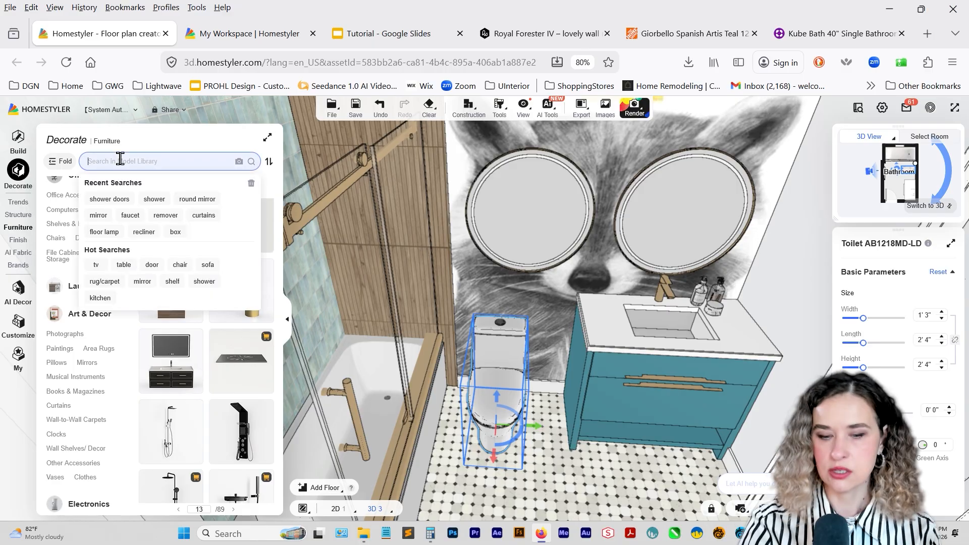
pyautogui.write('trash can')
pyautogui.press('Return')
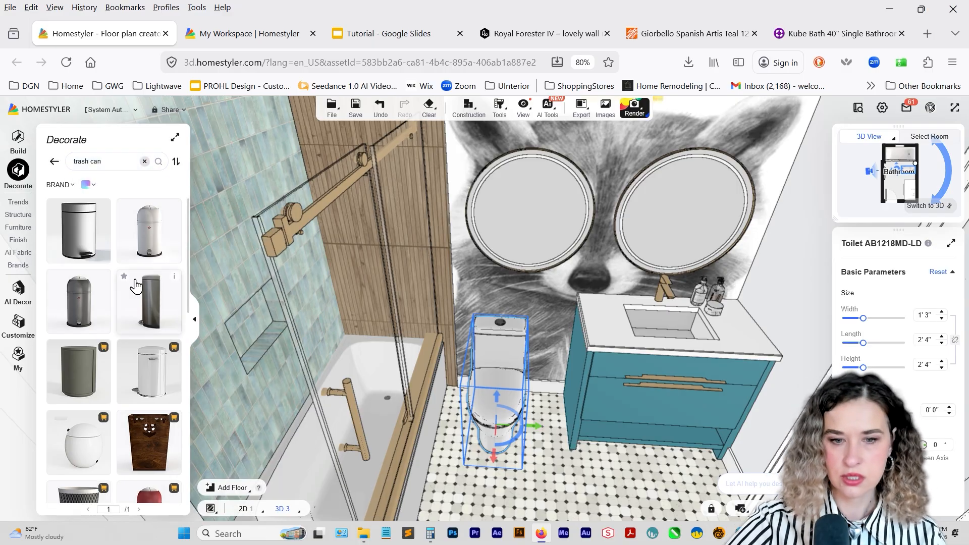
pyautogui.scroll(-3, 121, 315)
pyautogui.moveTo(85, 439); pyautogui.dragTo(544, 433)
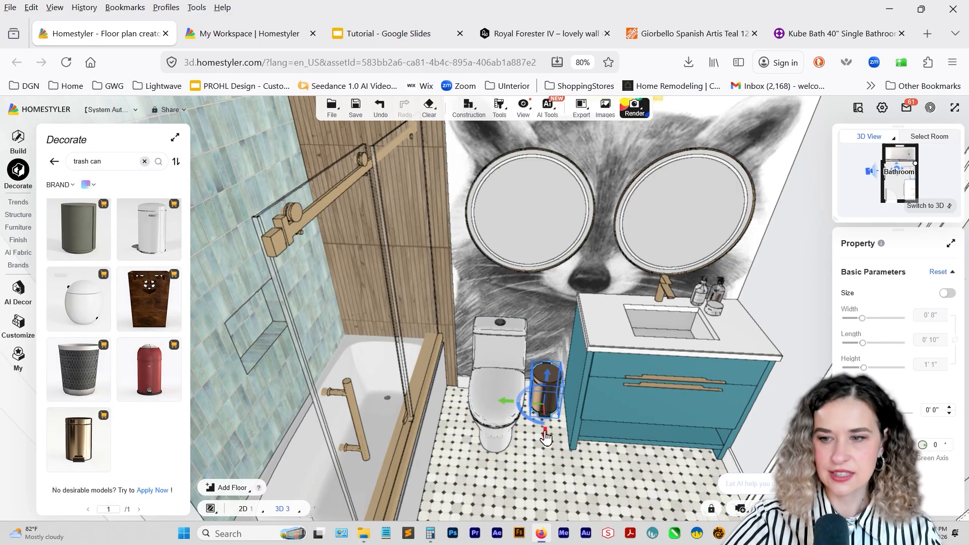
# Search the model library for "paper" and mount a toilet paper holder on the vanity's side panel facing the toilet.
pyautogui.moveTo(107, 161); pyautogui.dragTo(34, 158)
pyautogui.write('paper')
pyautogui.press('Return')
pyautogui.moveTo(148, 367); pyautogui.dragTo(569, 354)
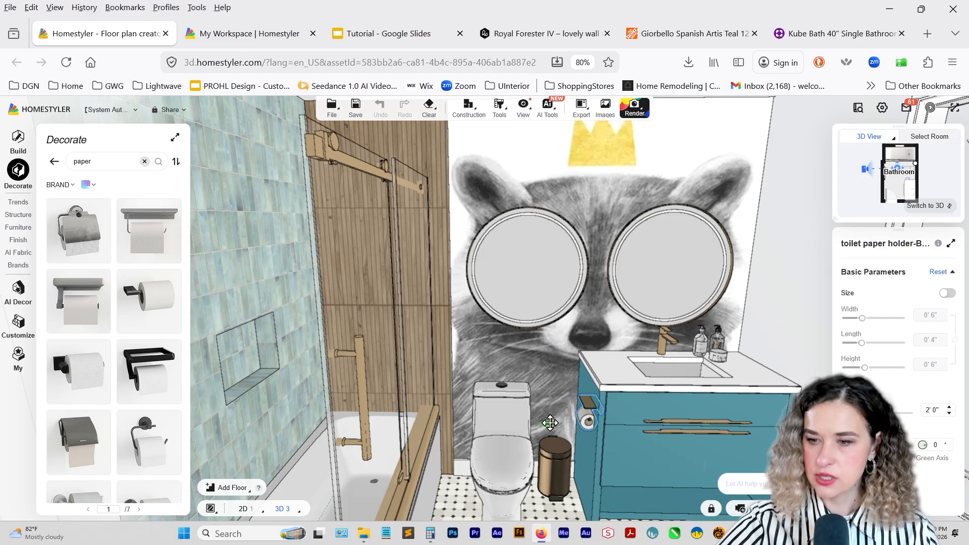
pyautogui.moveTo(536, 424); pyautogui.dragTo(570, 429)
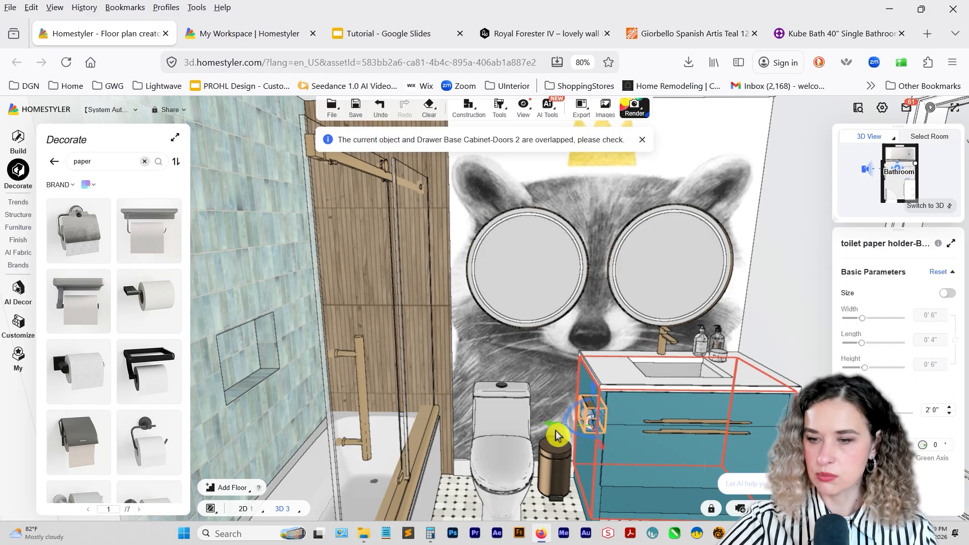
pyautogui.hotkey('ctrl', 'z')
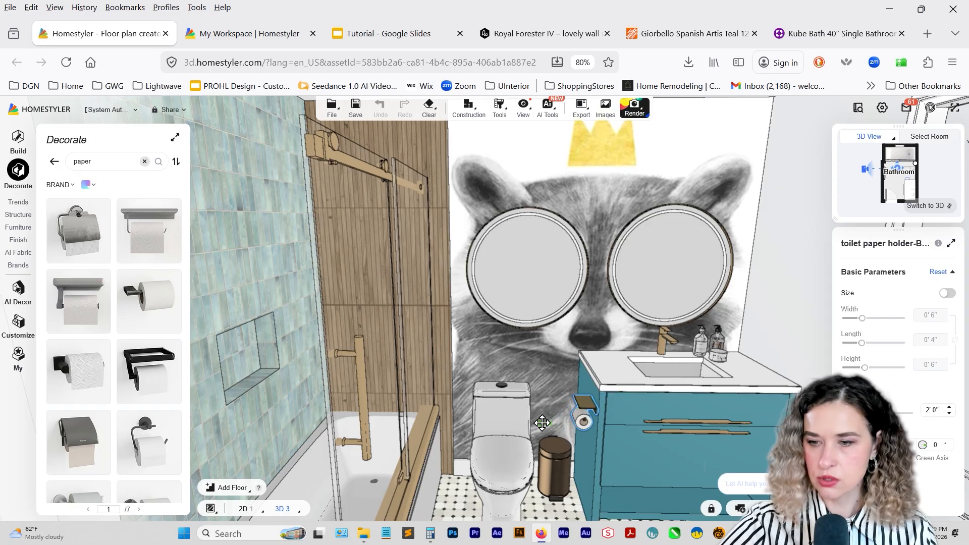
pyautogui.moveTo(542, 423); pyautogui.dragTo(526, 436)
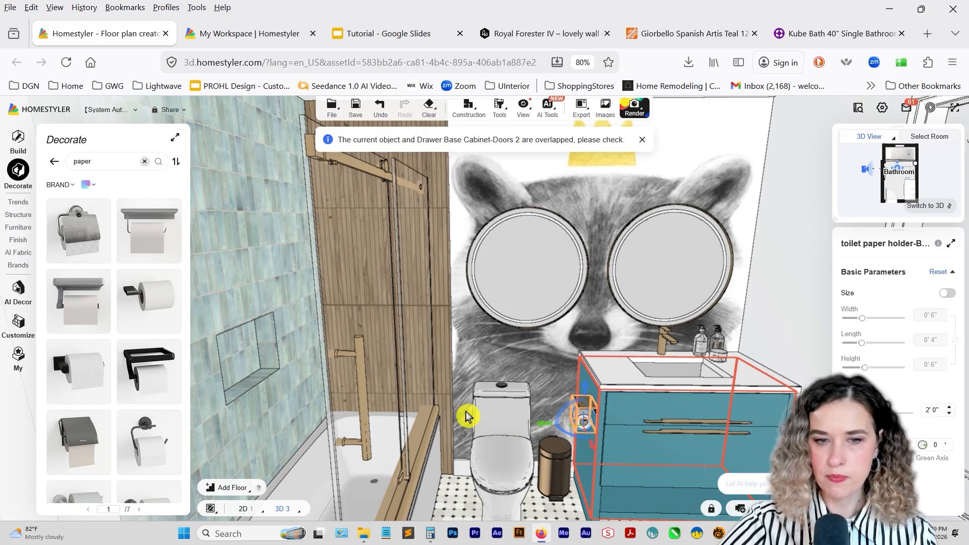
# Search the model library for "brush" and mount a toilet brush holder on the mural wall between the toilet and the bathtub.
pyautogui.doubleClick(87, 161)
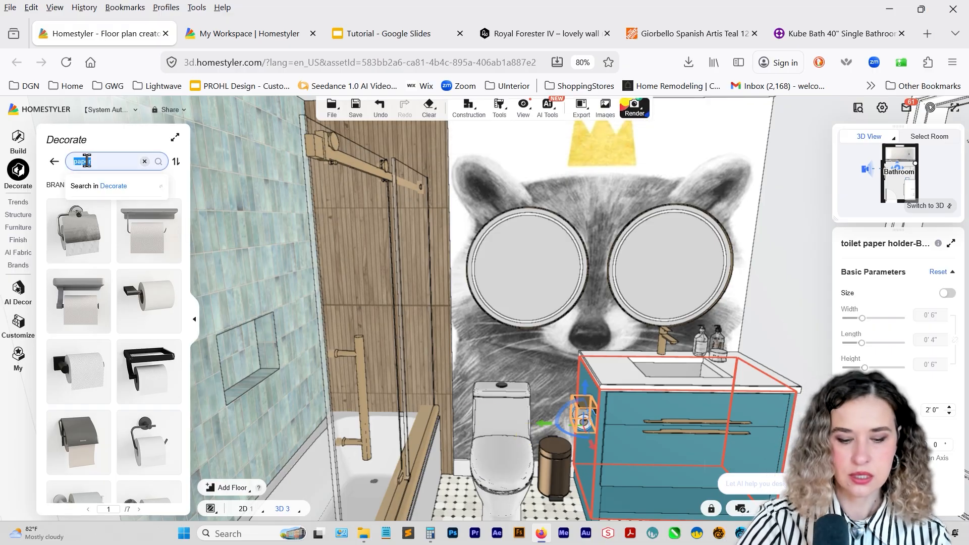
pyautogui.moveTo(78, 323)
pyautogui.mouseDown()
pyautogui.moveTo(243, 368)
pyautogui.moveTo(481, 462)
pyautogui.moveTo(467, 445)
pyautogui.mouseUp()
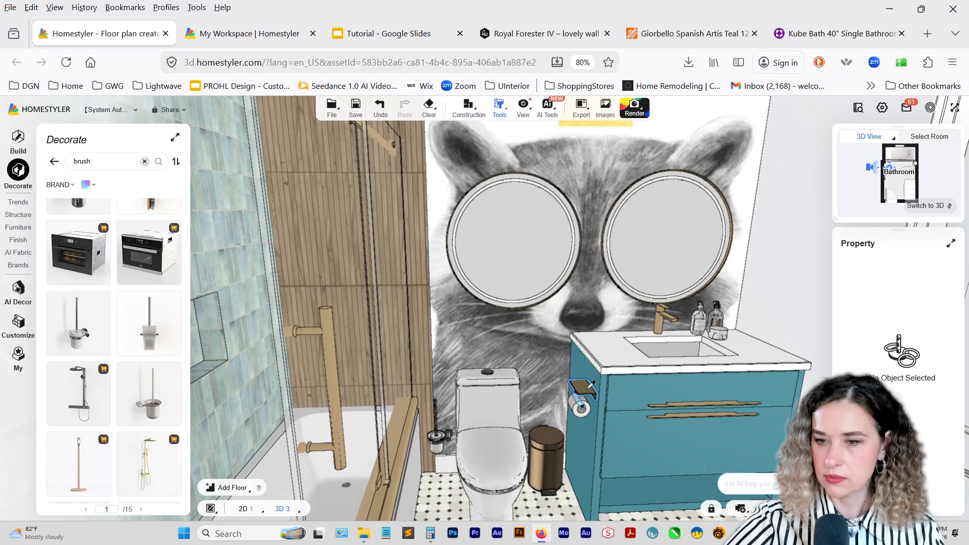
pyautogui.click(590, 384)
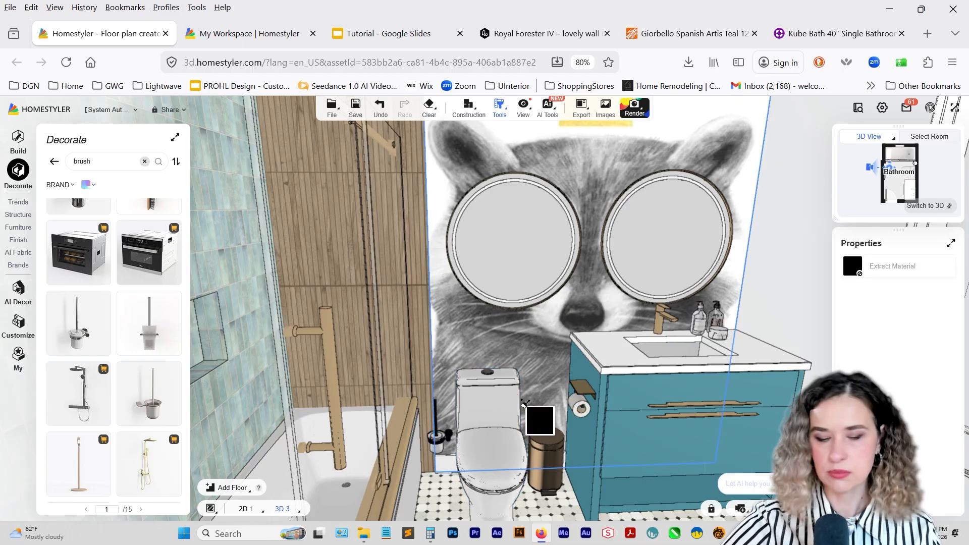
pyautogui.press('Escape')
pyautogui.moveTo(639, 342); pyautogui.dragTo(534, 327, button='right')
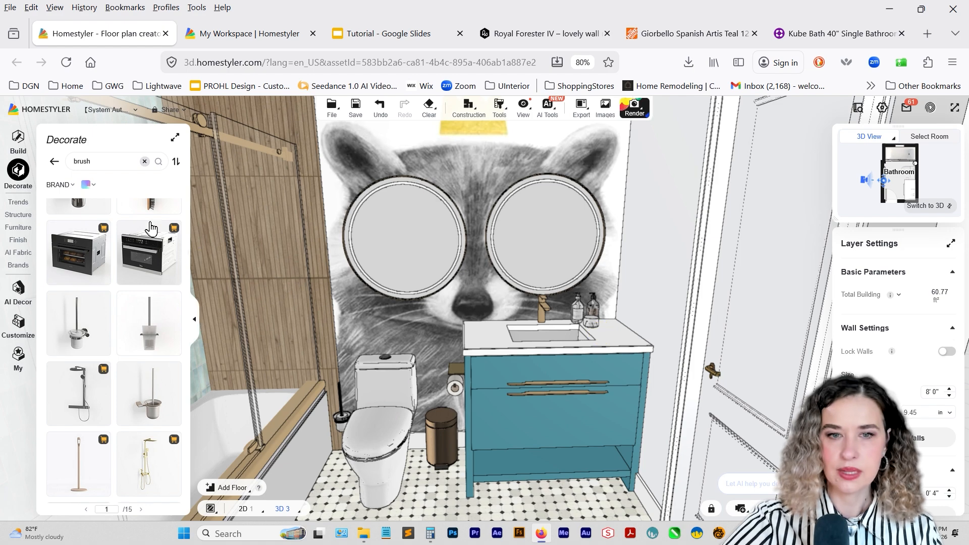
# Search for "towel", hang a towel ring on the wall beside the vanity, and apply the gold material to it and the trash can with Material Brush.
pyautogui.doubleClick(93, 161)
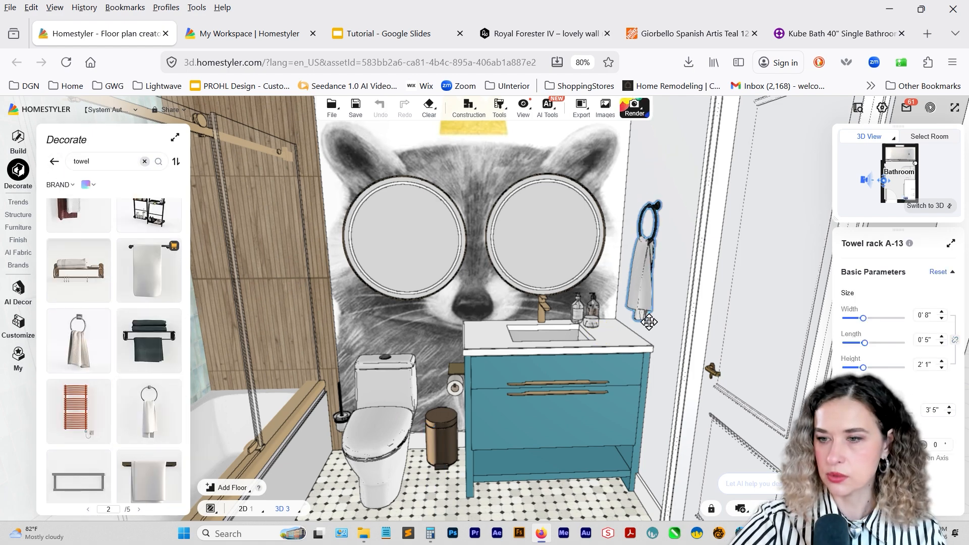
pyautogui.click(648, 253)
pyautogui.moveTo(499, 109)
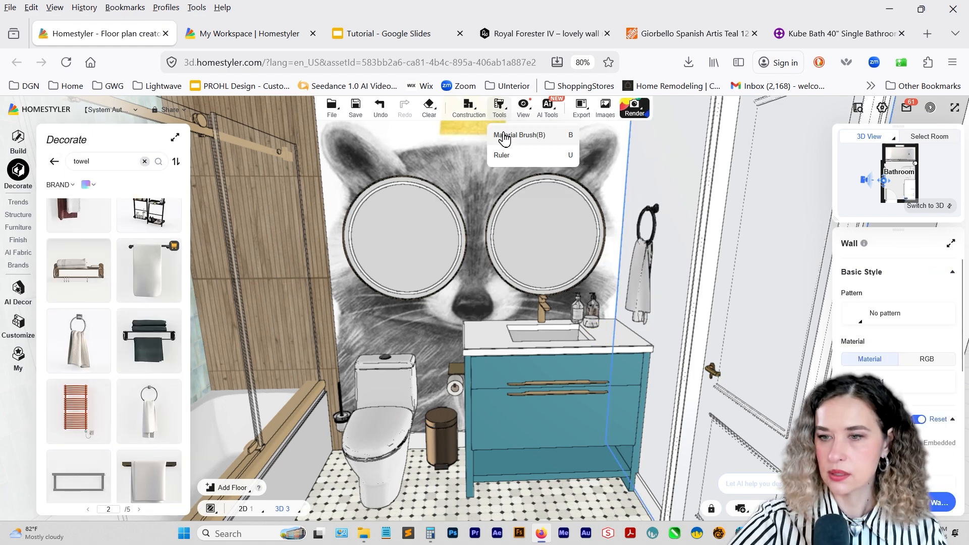
pyautogui.click(505, 137)
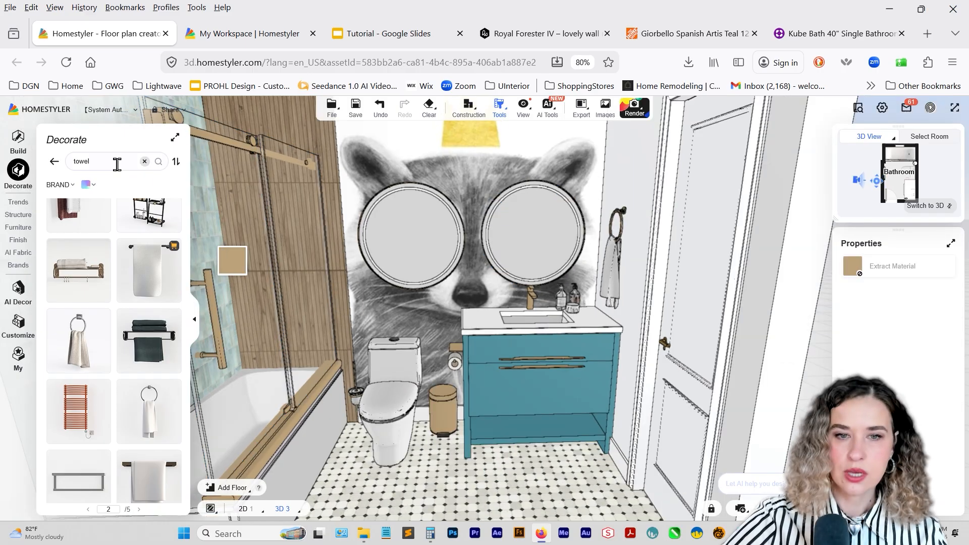
# Search the model library for "basket" and place the storage basket with towels on the vanity's open lower shelf at elevation 0' 5".
pyautogui.click(81, 161)
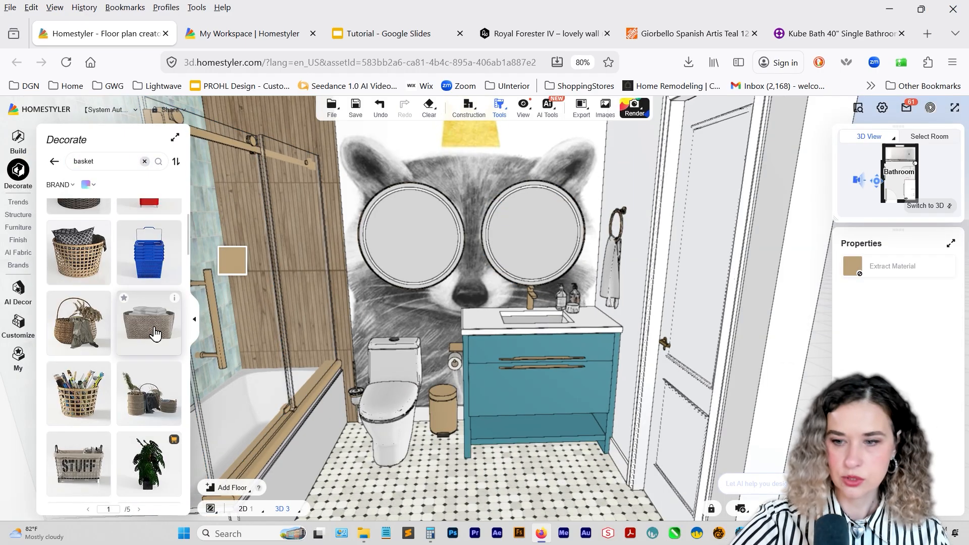
pyautogui.click(153, 335)
pyautogui.click(341, 434)
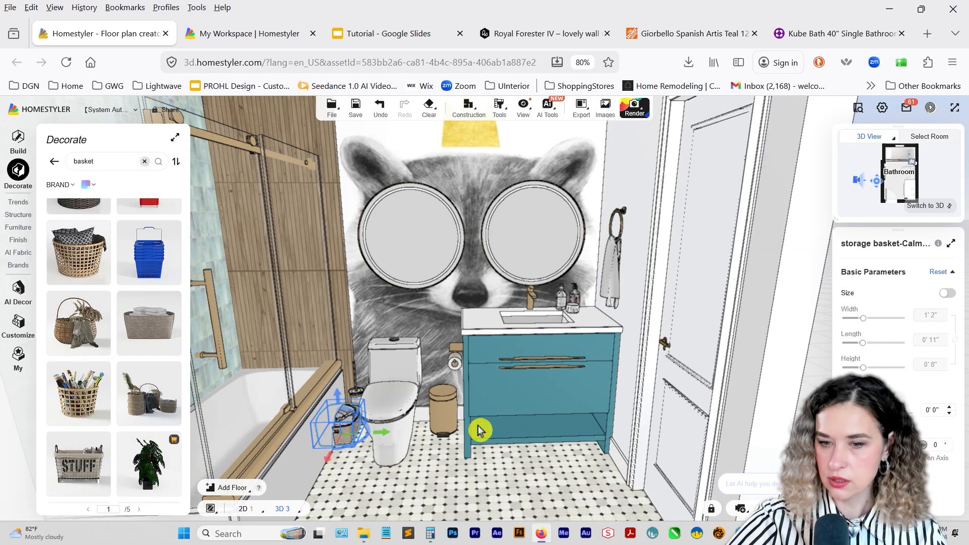
pyautogui.moveTo(386, 434); pyautogui.dragTo(497, 433)
# Repeat the storage basket along the vanity shelf with a Linear Array spaced 1' 1" and delete the copy outside the wall.
pyautogui.moveTo(681, 393)
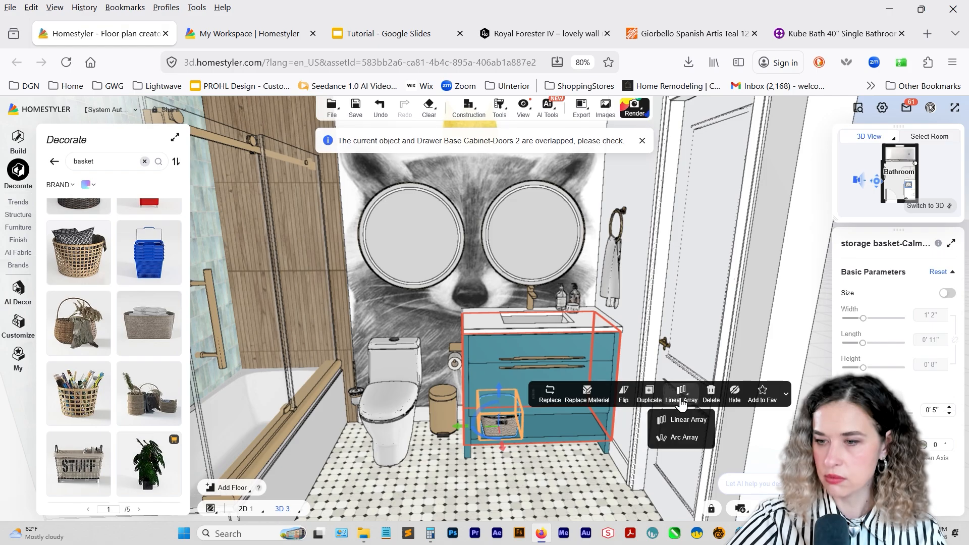
pyautogui.click(670, 427)
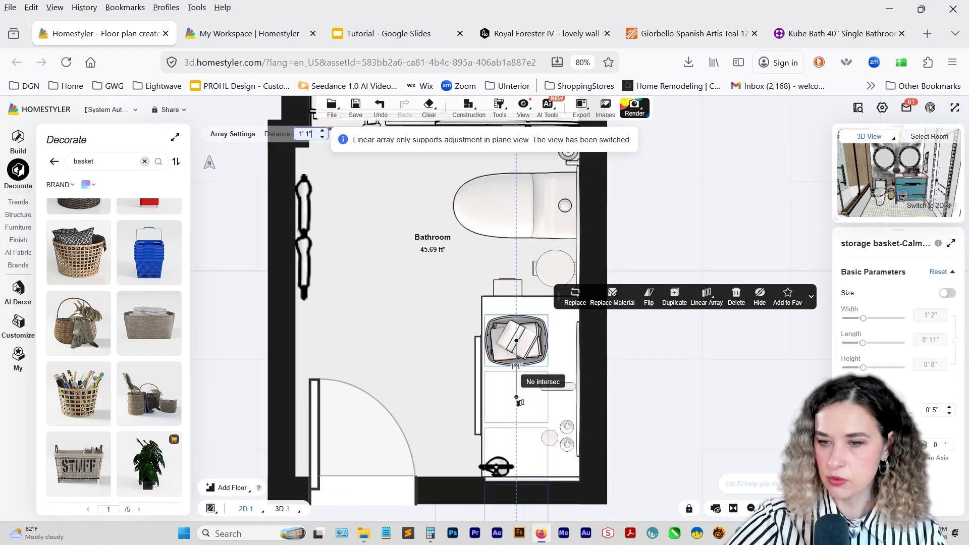
pyautogui.click(516, 399)
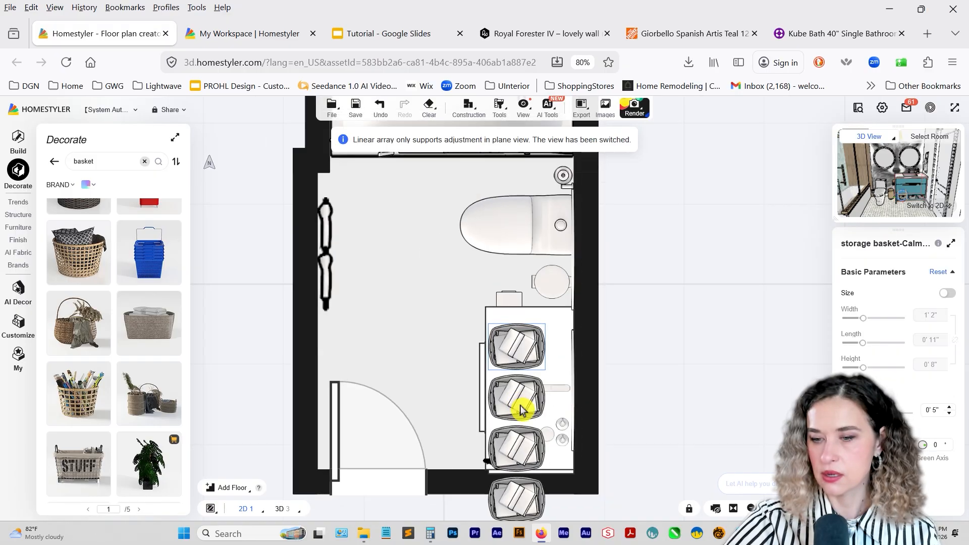
pyautogui.click(525, 486)
pyautogui.press('Delete')
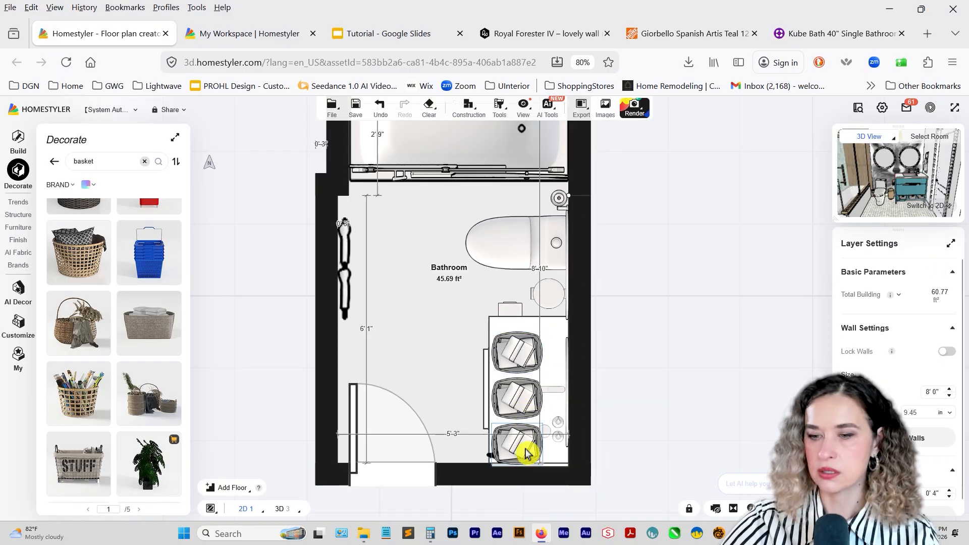
# Group the three storage baskets, shift the group so it sits centred within the vanity, and return to the 3D view.
pyautogui.click(525, 451)
pyautogui.keyDown('ctrl'); pyautogui.click(521, 399); pyautogui.keyUp('ctrl')
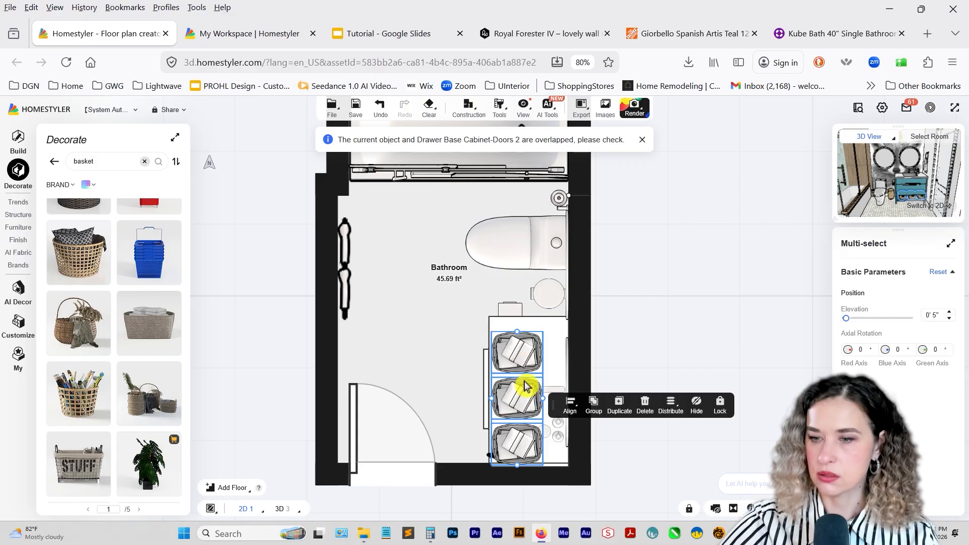
pyautogui.click(593, 402)
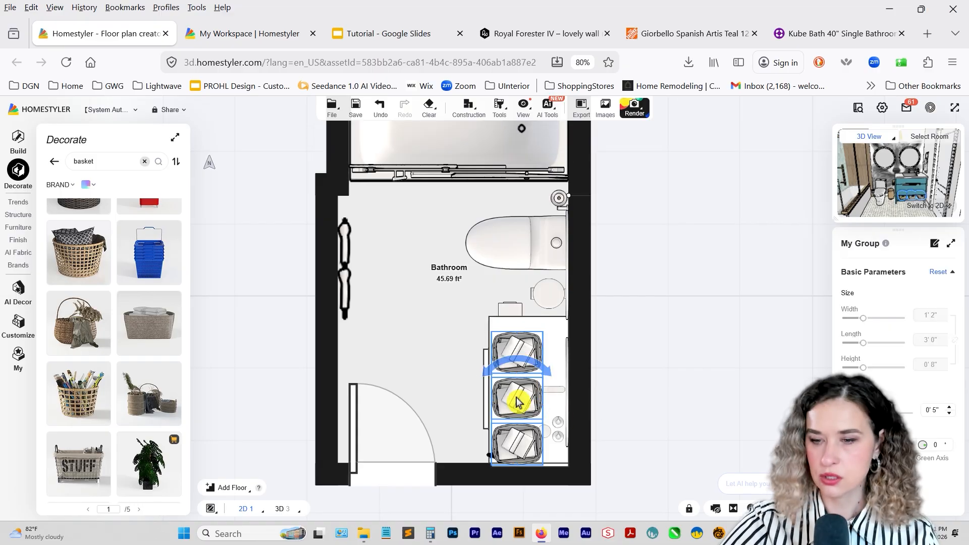
pyautogui.moveTo(517, 401); pyautogui.dragTo(520, 391)
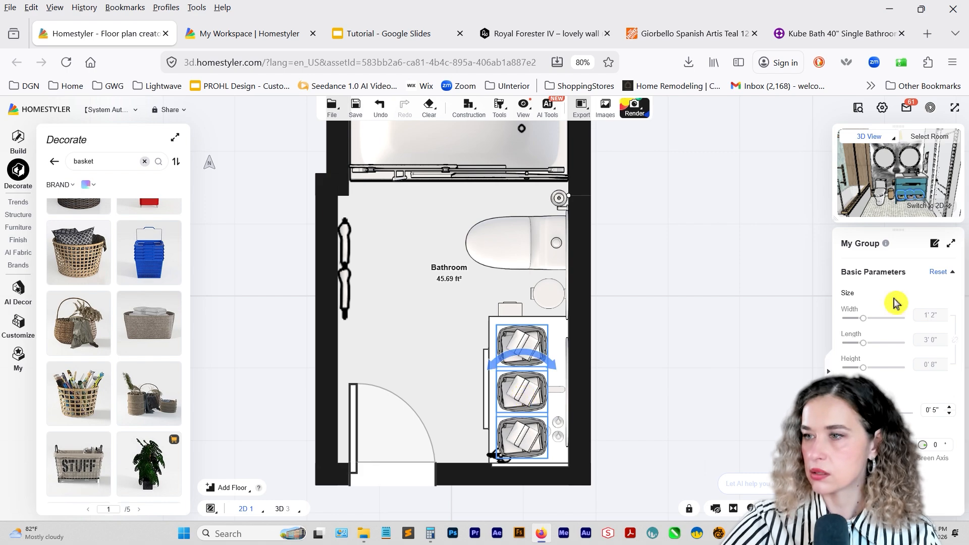
pyautogui.click(951, 209)
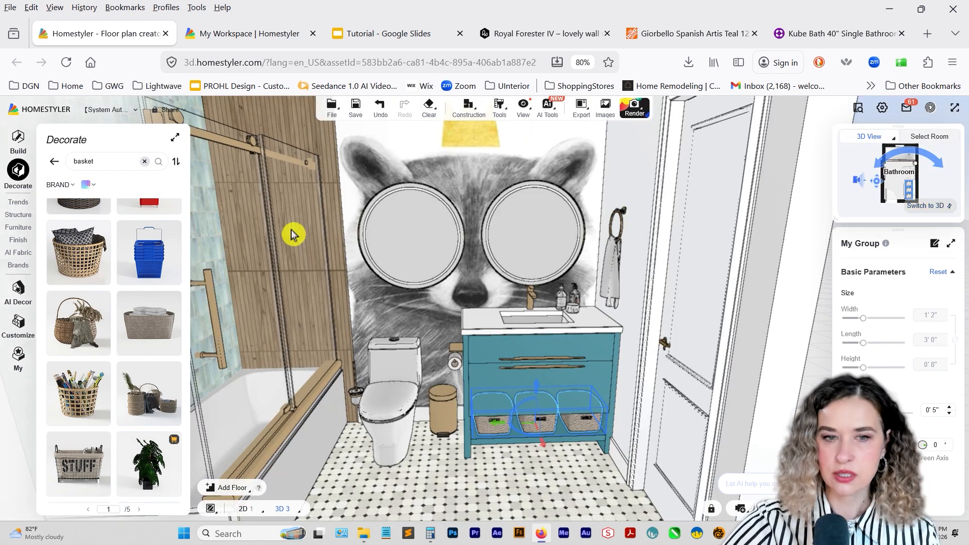
# Look through the furniture categories and the uploaded 3D models for decorative bathroom accessories.
pyautogui.click(19, 228)
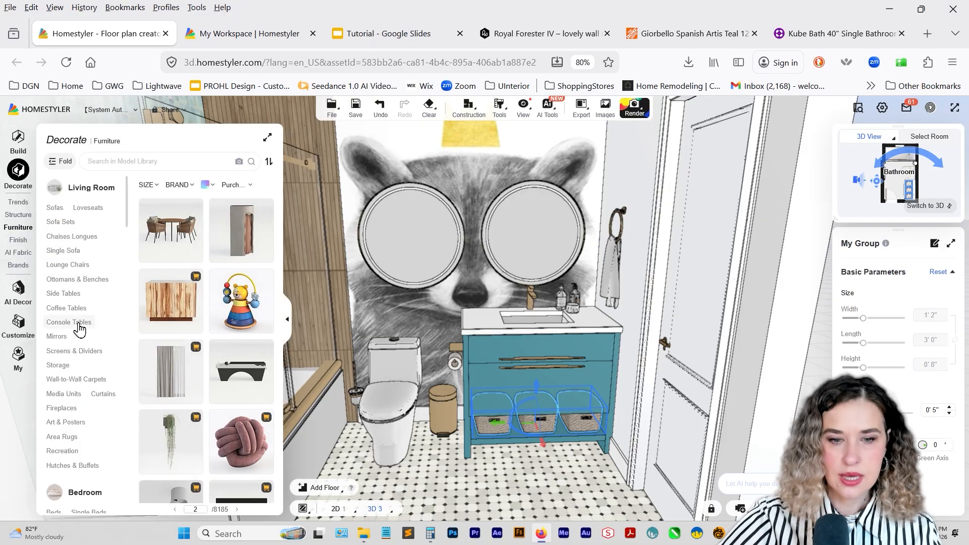
pyautogui.scroll(-6, 79, 328)
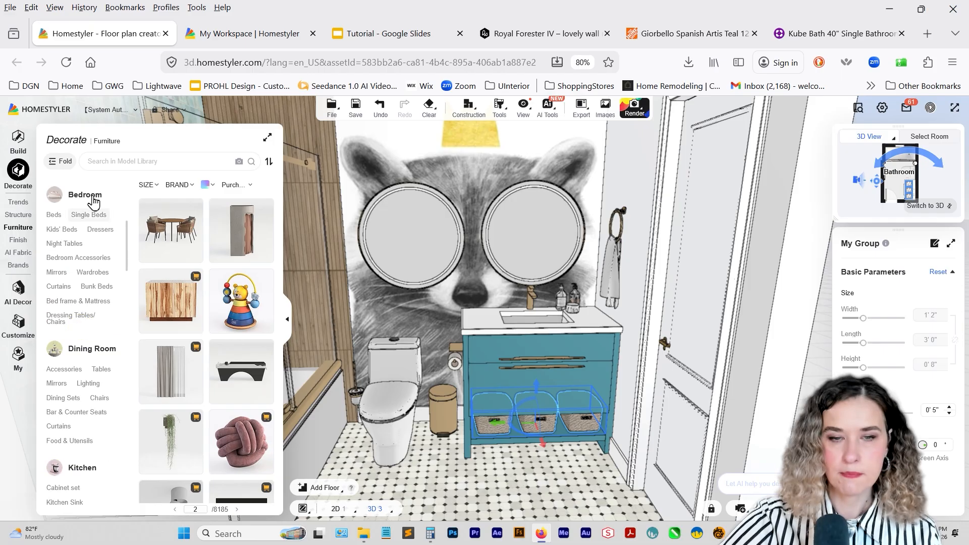
pyautogui.click(100, 162)
pyautogui.click(18, 356)
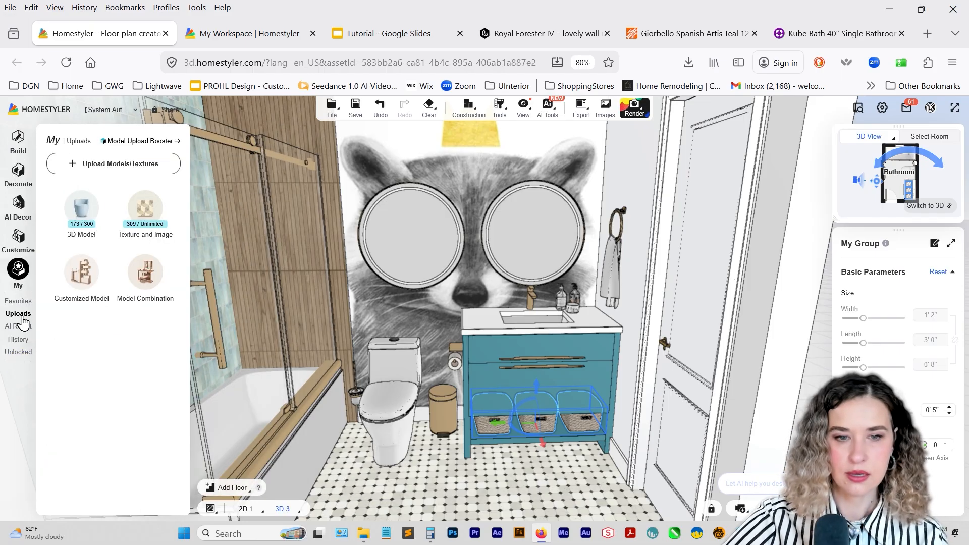
pyautogui.click(82, 220)
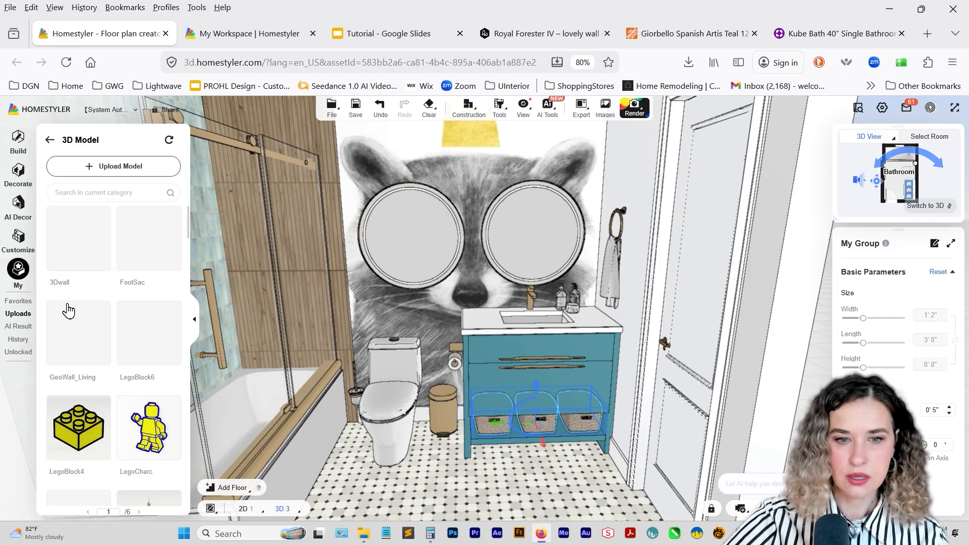
# Place a leafy plant in a vase from the Decor favorites and two dark candle holders on the vanity countertop around the faucet.
pyautogui.click(19, 303)
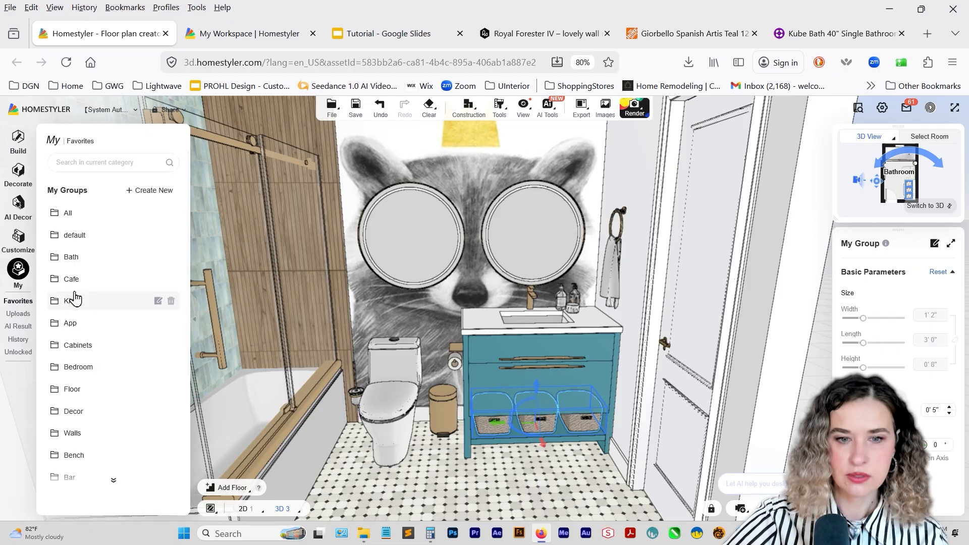
pyautogui.click(73, 411)
pyautogui.scroll(-10, 103, 392)
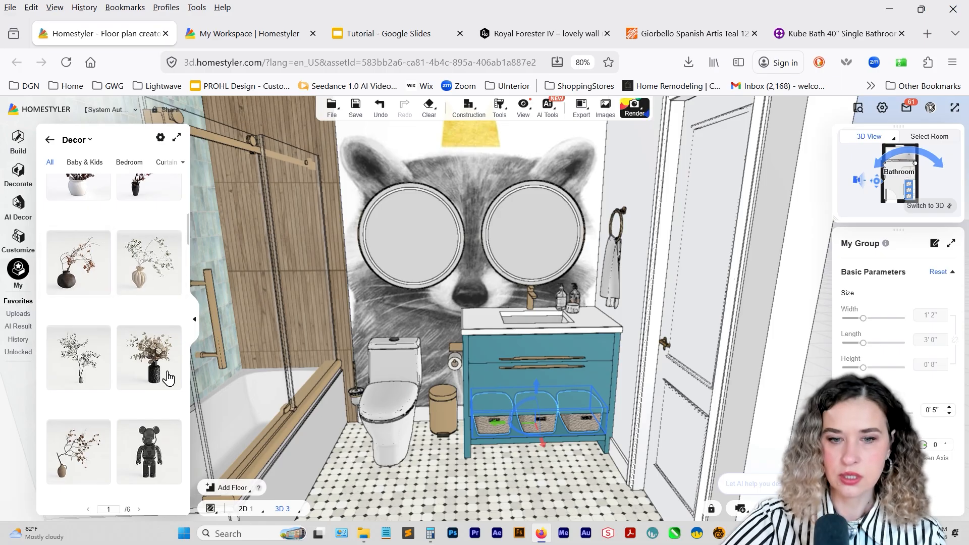
pyautogui.scroll(2, 124, 352)
pyautogui.scroll(-5, 121, 353)
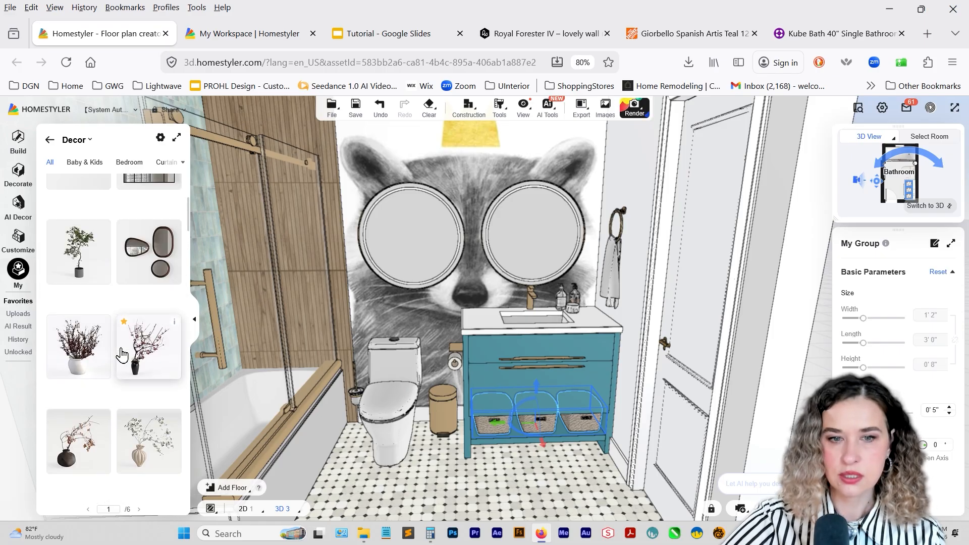
pyautogui.scroll(-5, 121, 353)
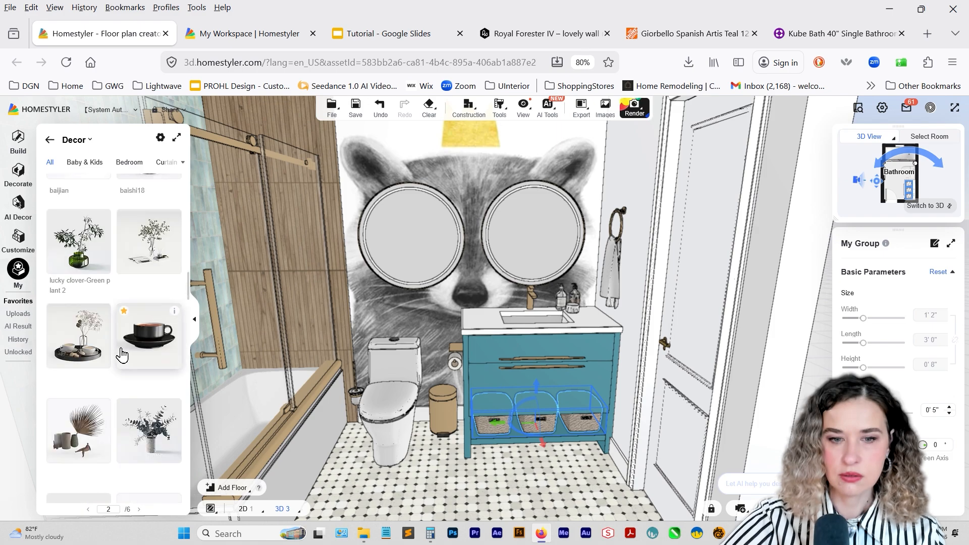
pyautogui.scroll(3, 122, 355)
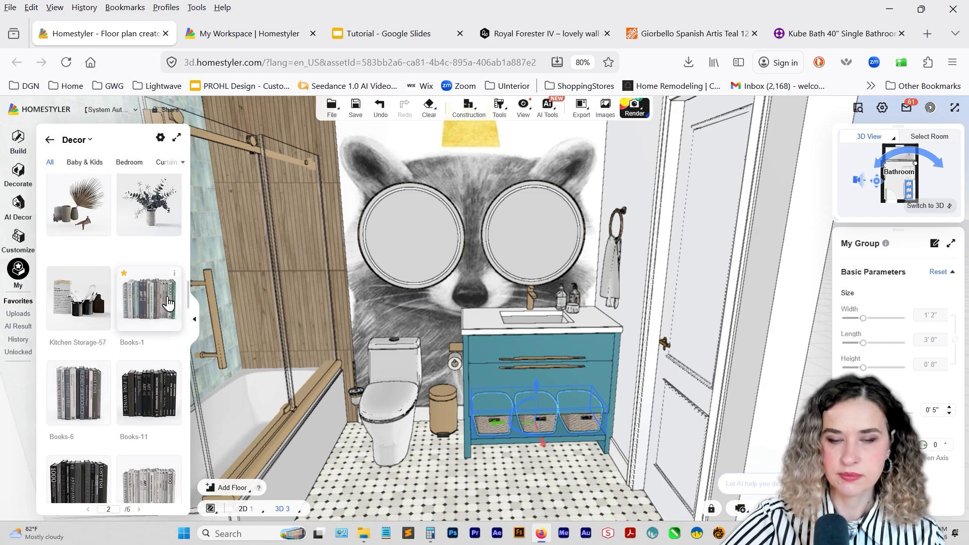
pyautogui.moveTo(148, 204); pyautogui.dragTo(597, 315)
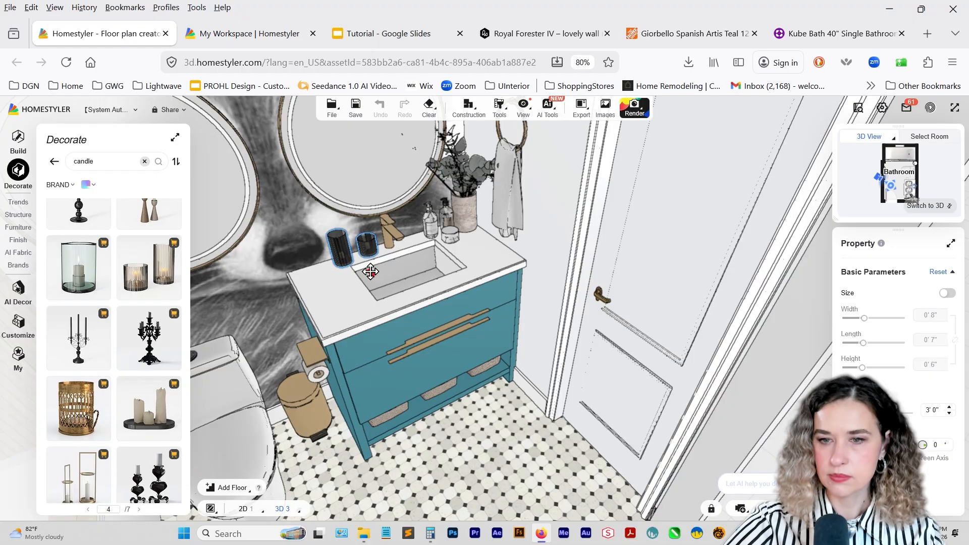
pyautogui.click(371, 273)
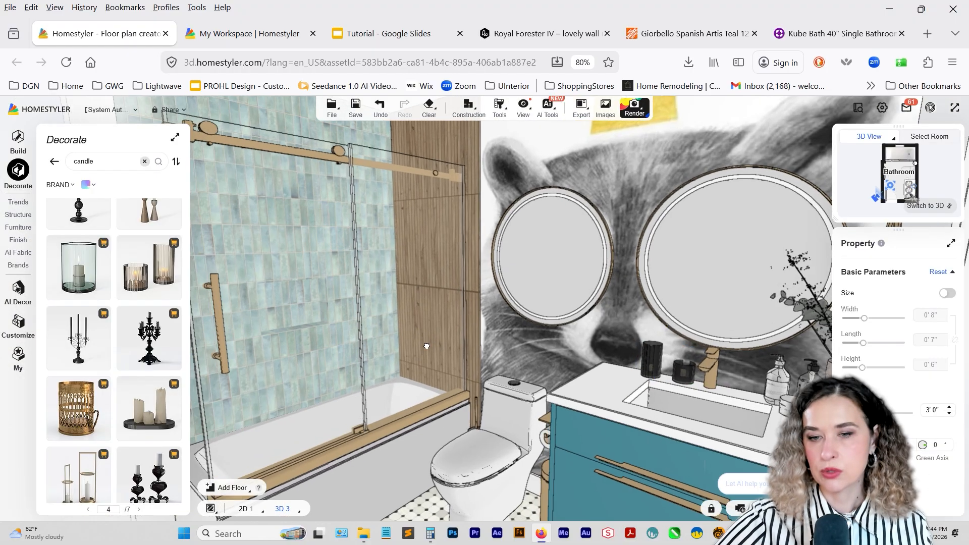
# Place the pair of black shampoo bottles from the Bath favorites in the tiled shower niche at elevation 3' 3".
pyautogui.scroll(3, 426, 346)
pyautogui.moveTo(426, 346); pyautogui.dragTo(509, 396, button='right')
pyautogui.scroll(4, 476, 352)
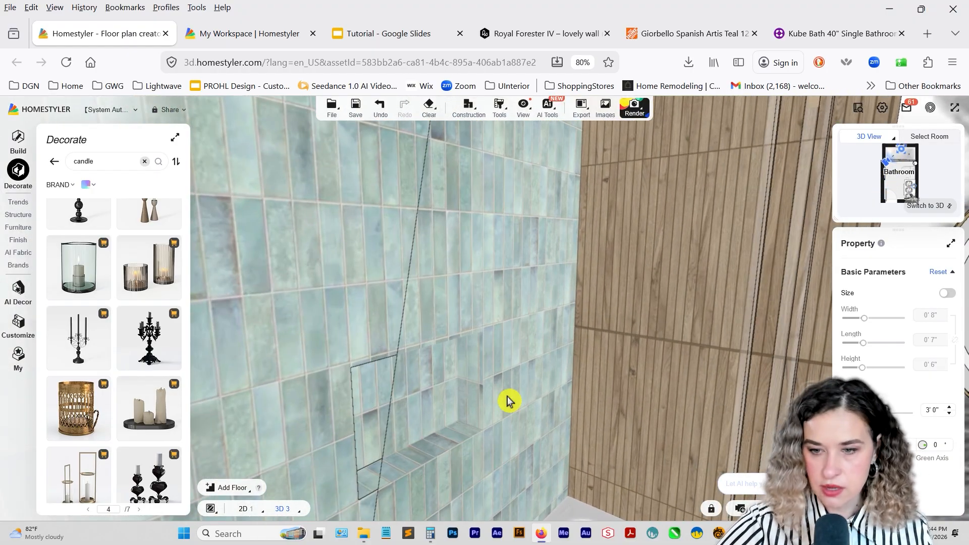
pyautogui.scroll(-3, 510, 400)
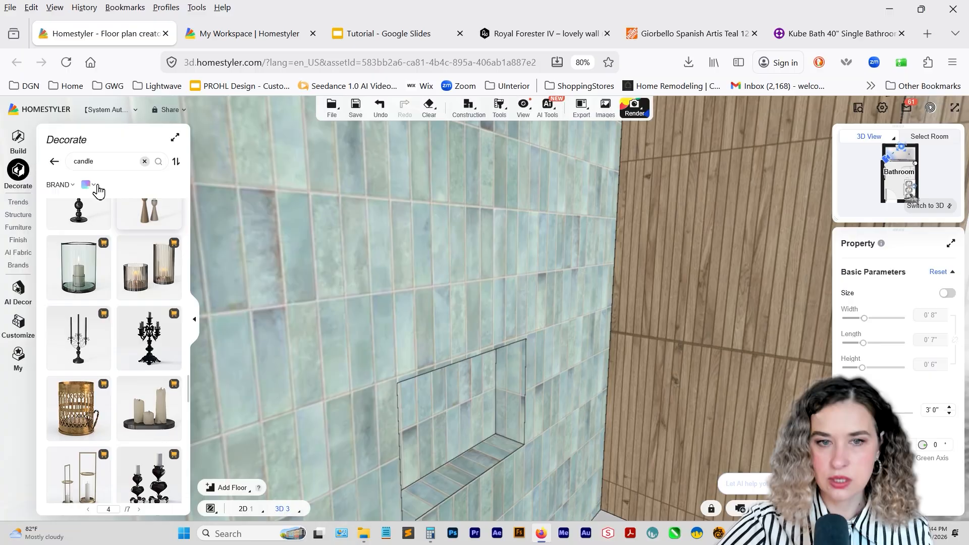
pyautogui.click(18, 227)
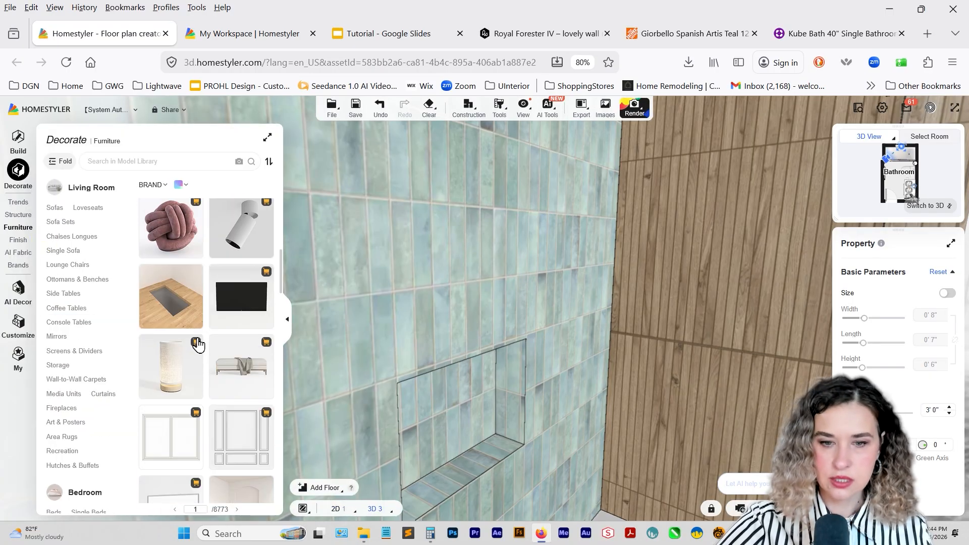
pyautogui.click(18, 359)
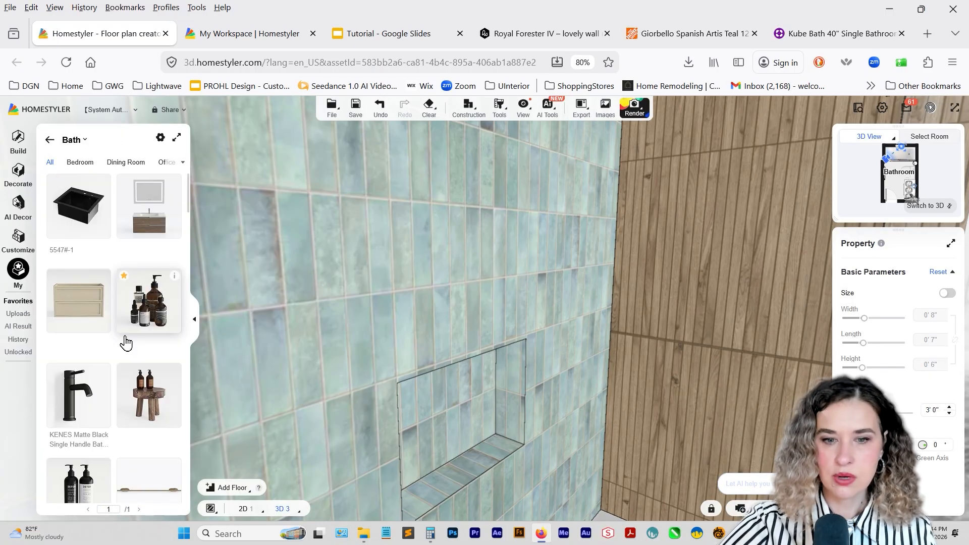
pyautogui.scroll(-5, 125, 341)
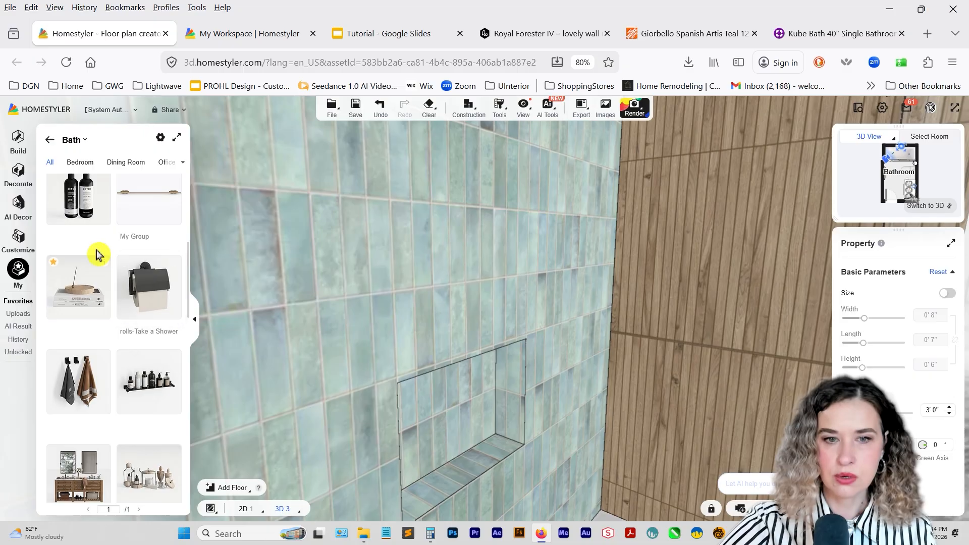
pyautogui.moveTo(78, 199); pyautogui.dragTo(476, 428)
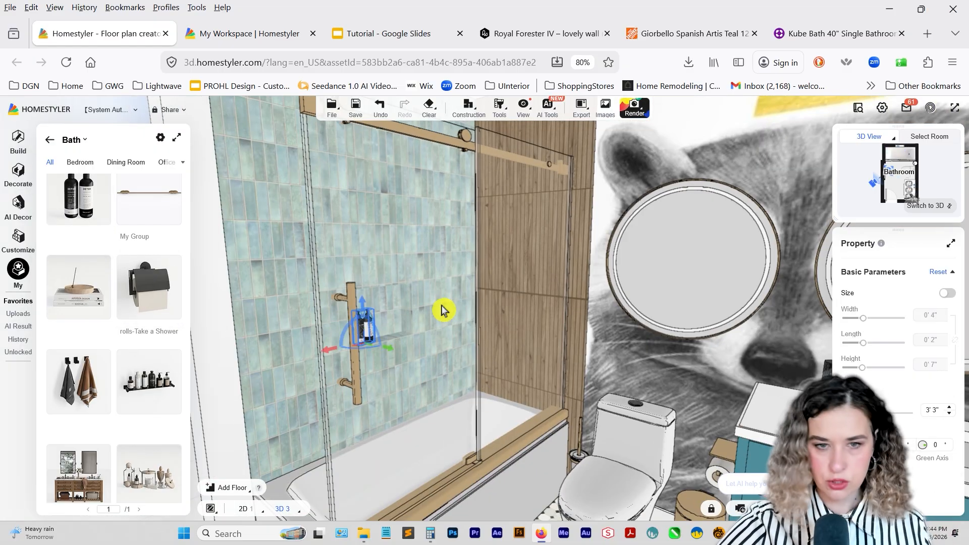
# Search the model library for "shower" and mount a wall shower set with rain head and hand shower on the wood wall over the tub.
pyautogui.click(18, 171)
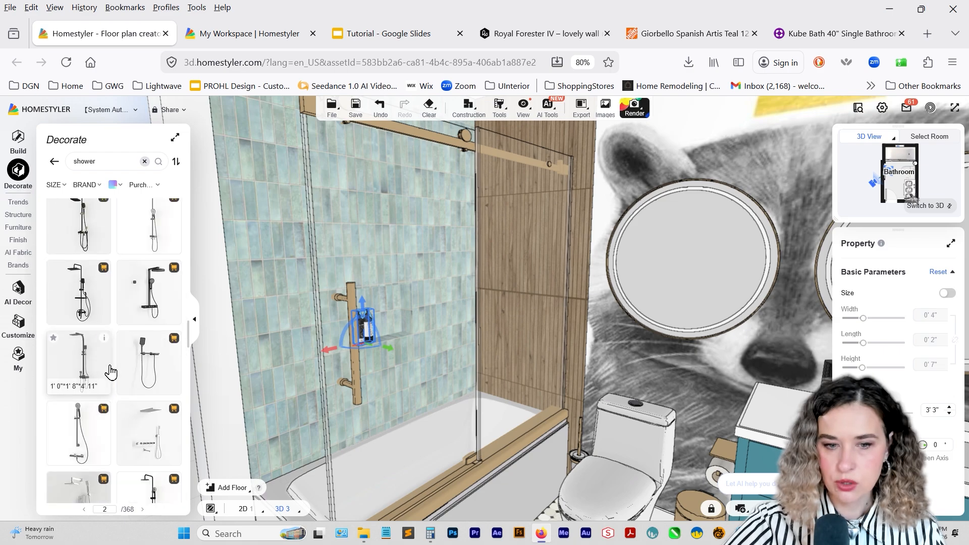
pyautogui.scroll(-3, 111, 373)
pyautogui.scroll(3, 116, 370)
pyautogui.scroll(-3, 114, 370)
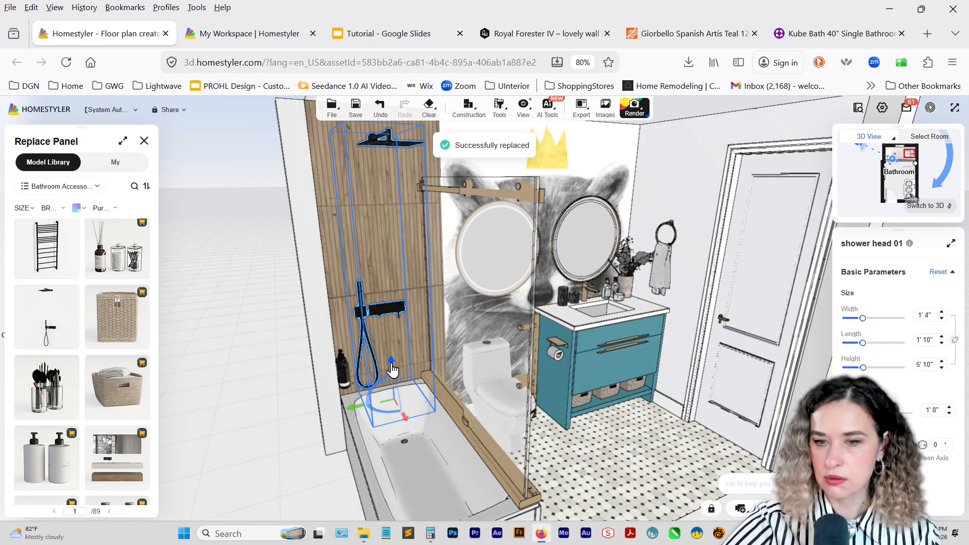
# Lower the shower set to elevation 1' 7" and apply the gold material to it with Material Brush.
pyautogui.moveTo(393, 370); pyautogui.dragTo(393, 375)
pyautogui.moveTo(463, 401); pyautogui.dragTo(386, 277)
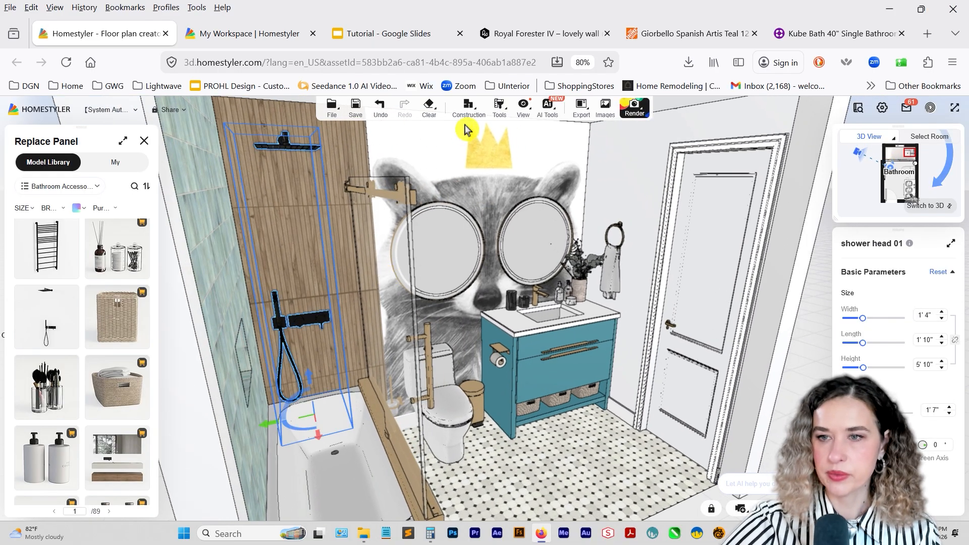
pyautogui.moveTo(499, 110)
pyautogui.click(502, 136)
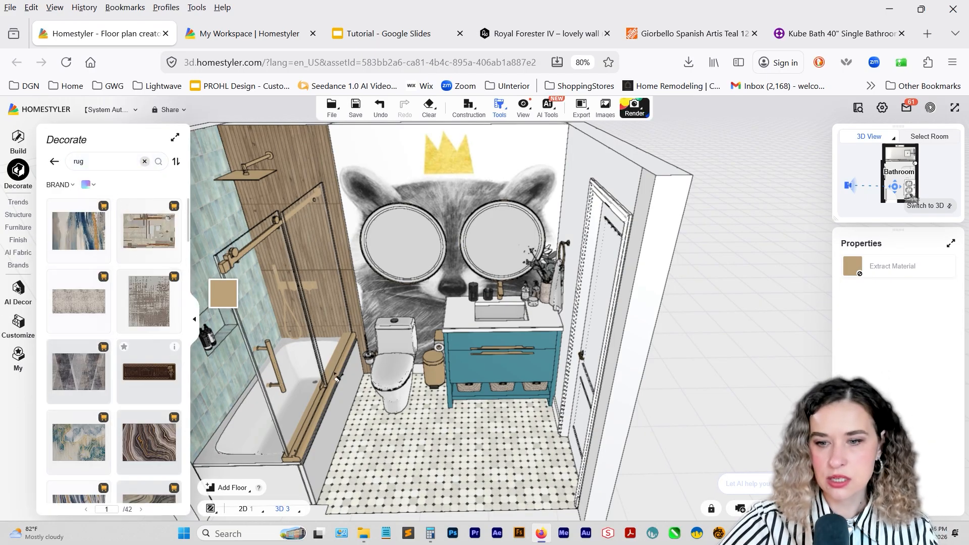
# Browse the "rug" models, search the library for "mat", and examine the options for a suitable bathroom floor covering.
pyautogui.scroll(-3, 337, 377)
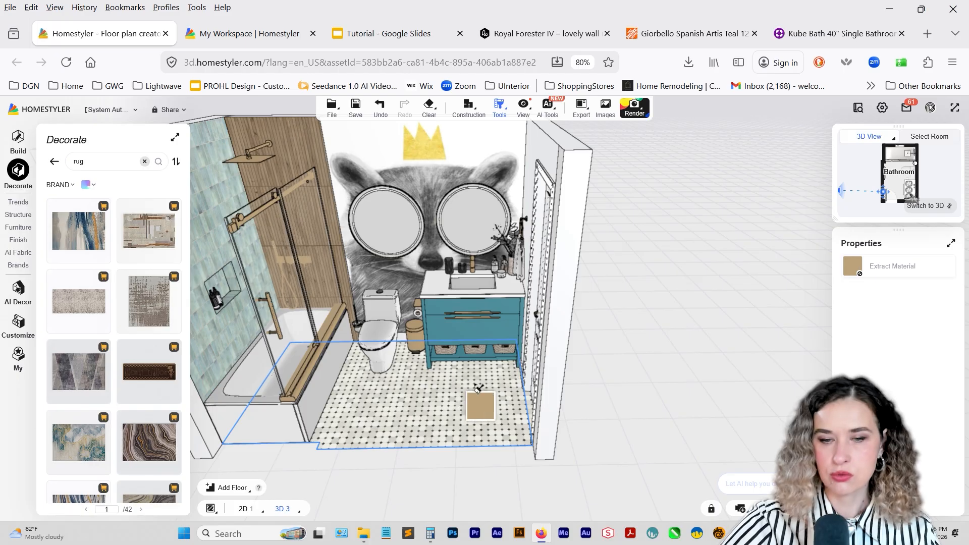
pyautogui.scroll(-10, 91, 382)
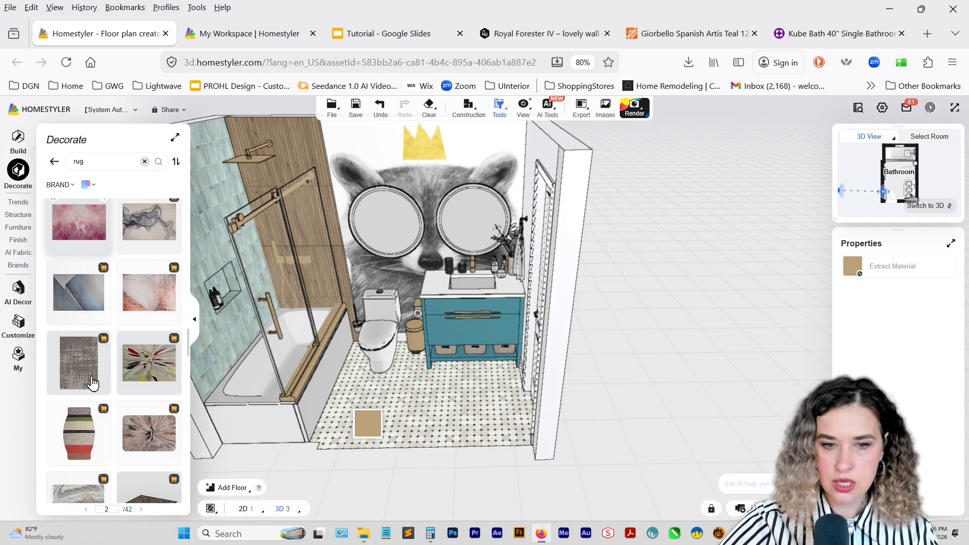
pyautogui.scroll(-15, 92, 382)
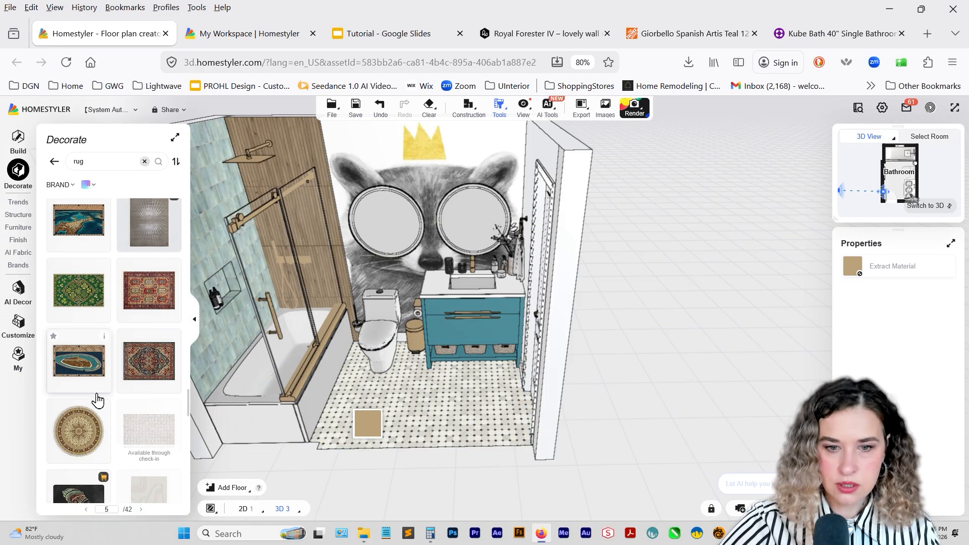
pyautogui.scroll(-10, 97, 401)
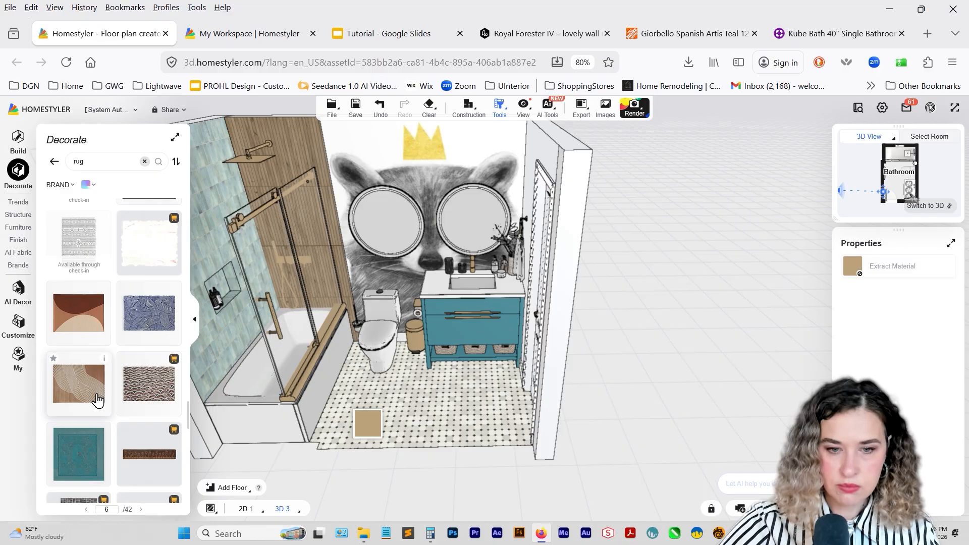
pyautogui.scroll(-20, 97, 401)
pyautogui.moveTo(86, 160); pyautogui.dragTo(39, 163)
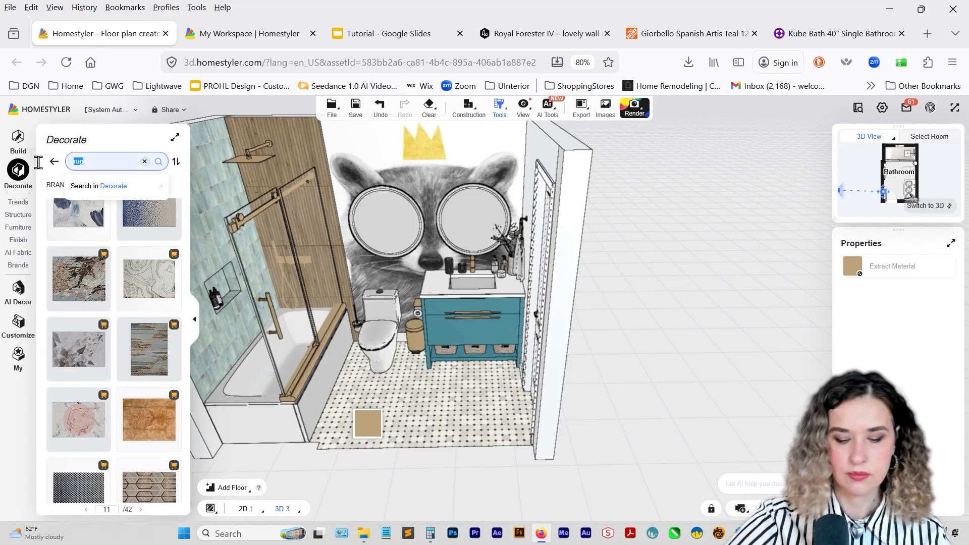
pyautogui.write('mat')
pyautogui.press('Return')
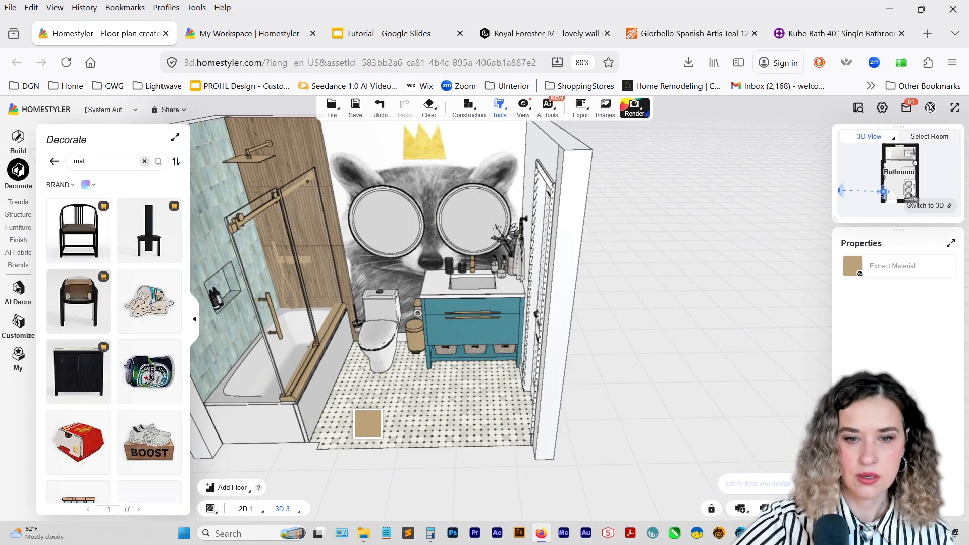
pyautogui.scroll(-5, 101, 282)
pyautogui.scroll(-15, 107, 308)
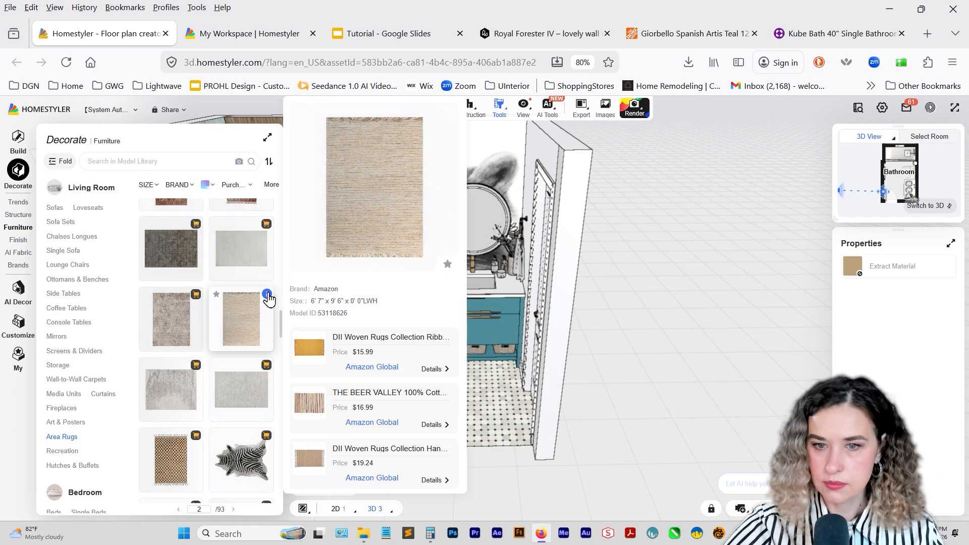
# Place a woven beige rug from Area Rugs on the bathroom floor and set its width to 2' 5".
pyautogui.moveTo(250, 320); pyautogui.dragTo(412, 419)
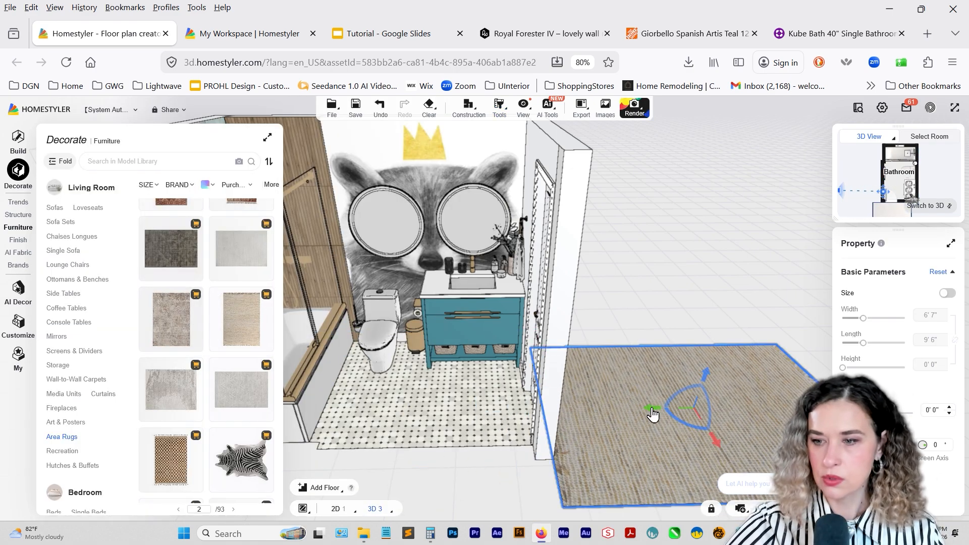
pyautogui.moveTo(655, 416); pyautogui.dragTo(438, 403)
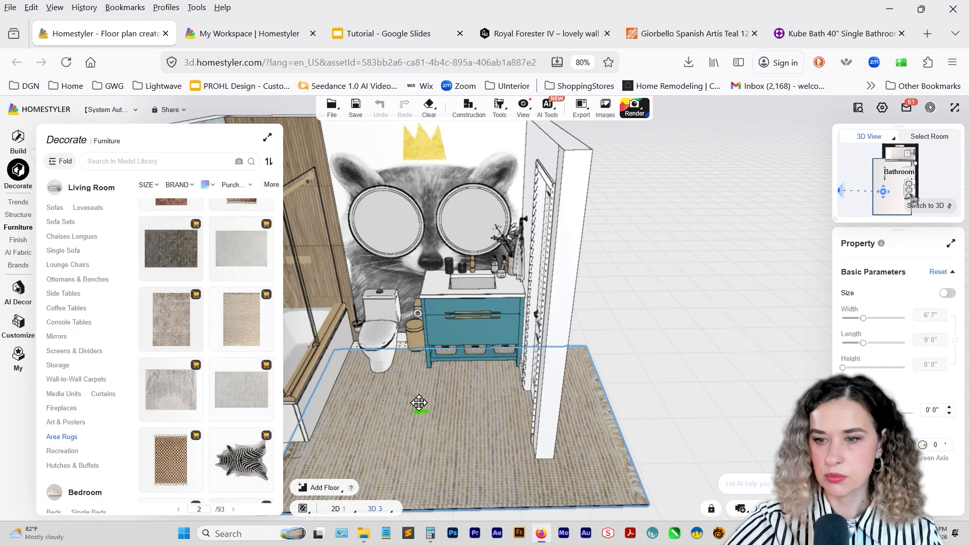
pyautogui.write('2')
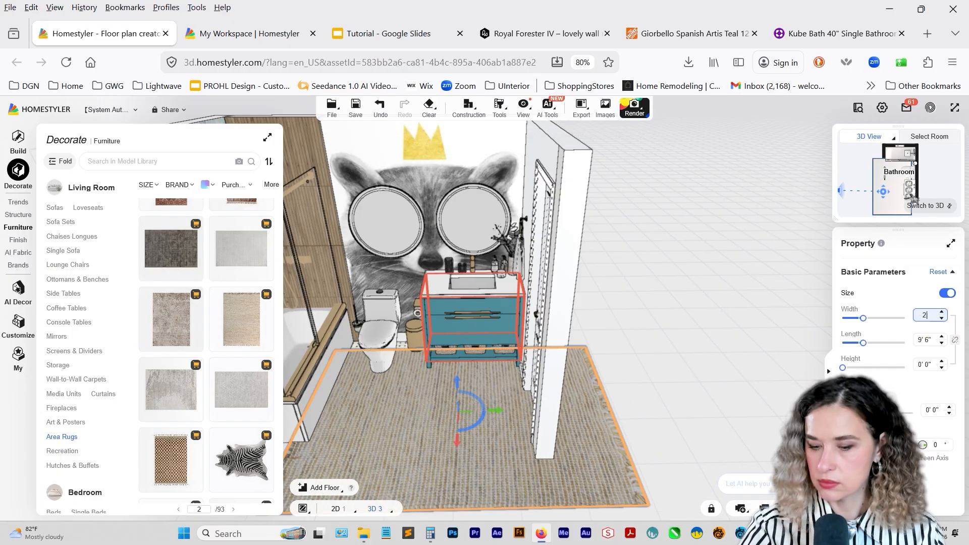
pyautogui.write('\' 5"')
pyautogui.press('Return')
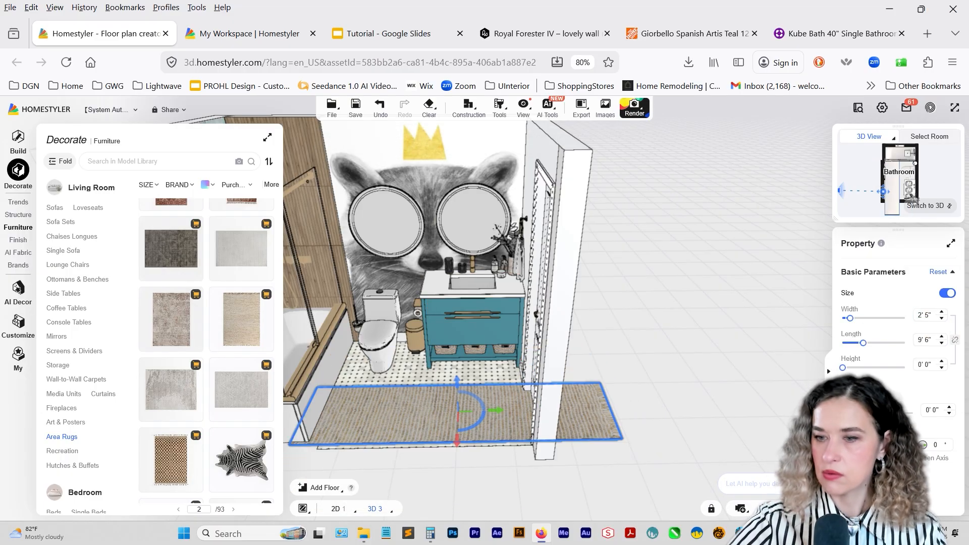
# Set the rug's length to 6' 0" and move it into the open floor in front of the toilet and vanity.
pyautogui.moveTo(460, 444); pyautogui.dragTo(456, 431)
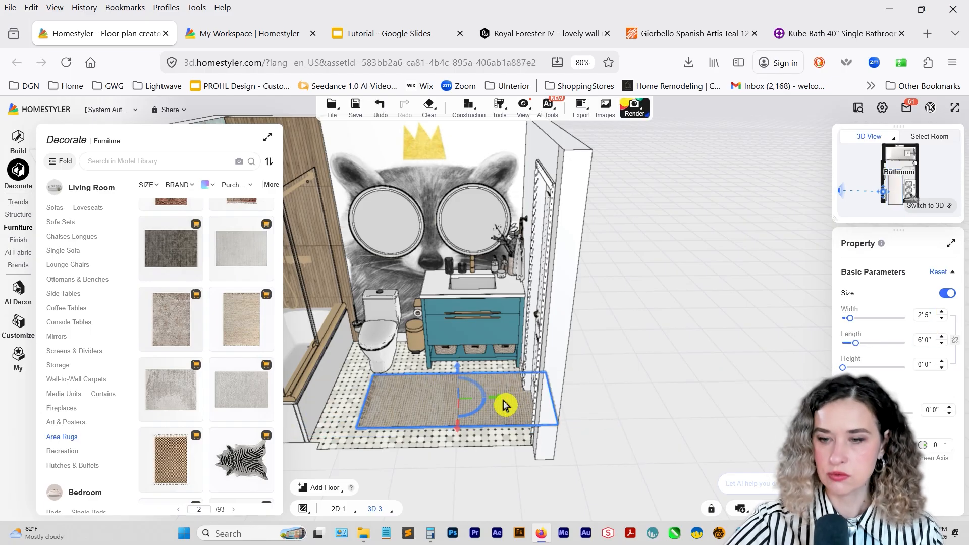
pyautogui.moveTo(494, 396); pyautogui.dragTo(434, 404)
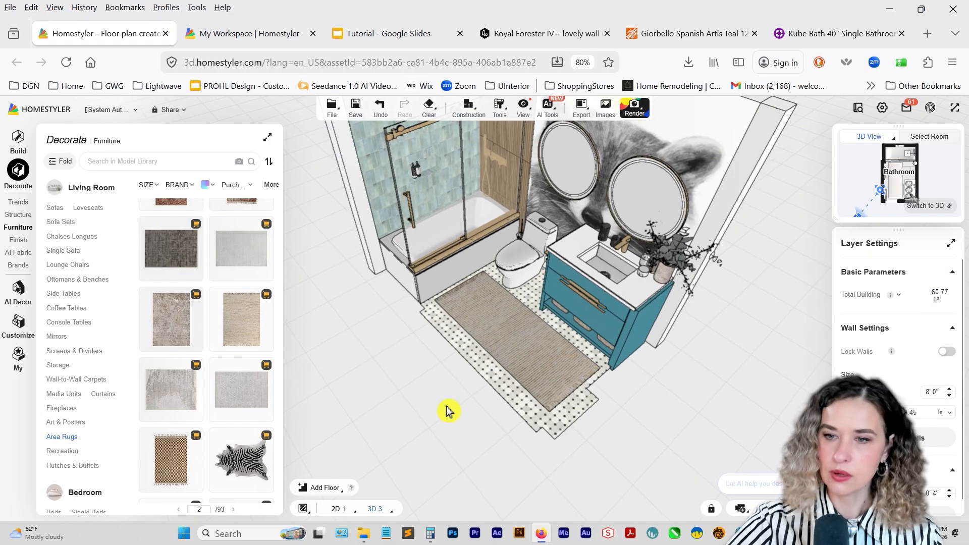
pyautogui.moveTo(554, 377); pyautogui.dragTo(459, 370)
# Inspect the rug, bathtub, vanity and accessories from several angles around the bathroom.
pyautogui.moveTo(772, 404); pyautogui.dragTo(713, 400)
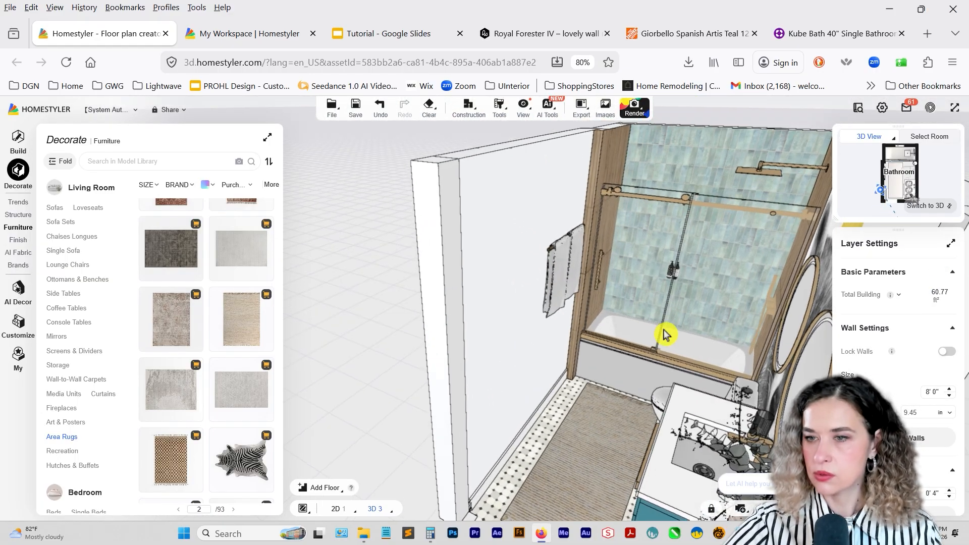
pyautogui.moveTo(666, 335); pyautogui.dragTo(592, 395, button='right')
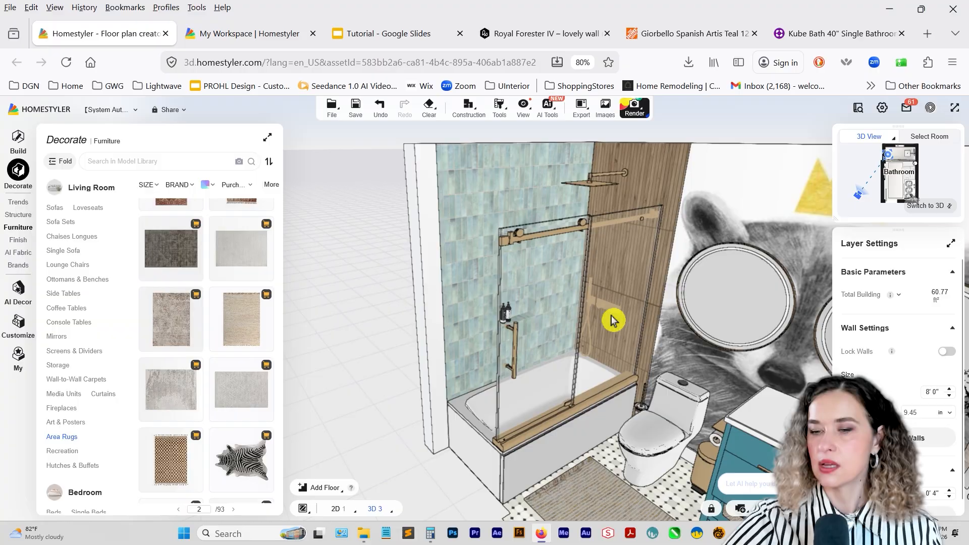
pyautogui.moveTo(612, 320); pyautogui.dragTo(523, 275, button='right')
pyautogui.scroll(-2, 523, 274)
pyautogui.scroll(-2, 542, 339)
pyautogui.moveTo(542, 340); pyautogui.dragTo(573, 304, button='right')
pyautogui.scroll(2, 553, 340)
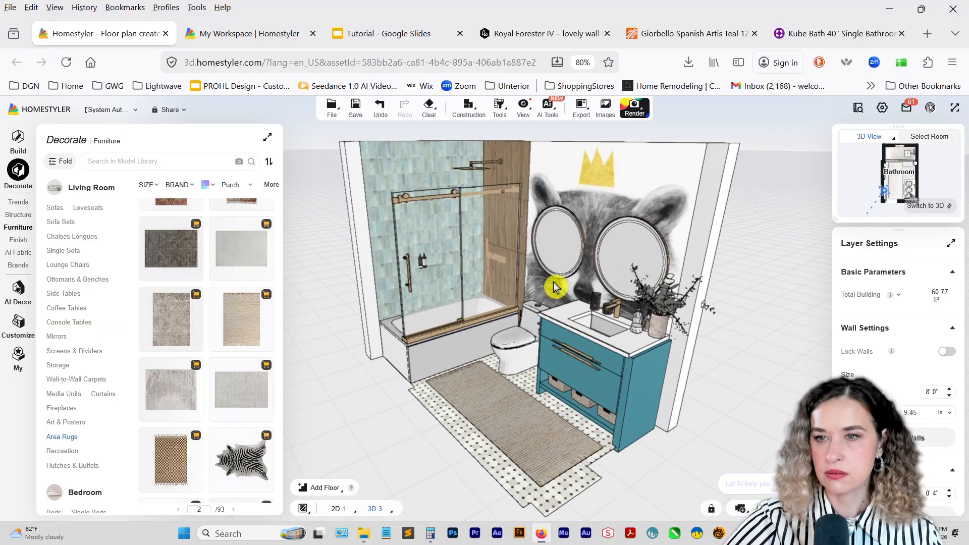
# Start a normal image render setup and set the environment background to Blank.
pyautogui.moveTo(635, 117)
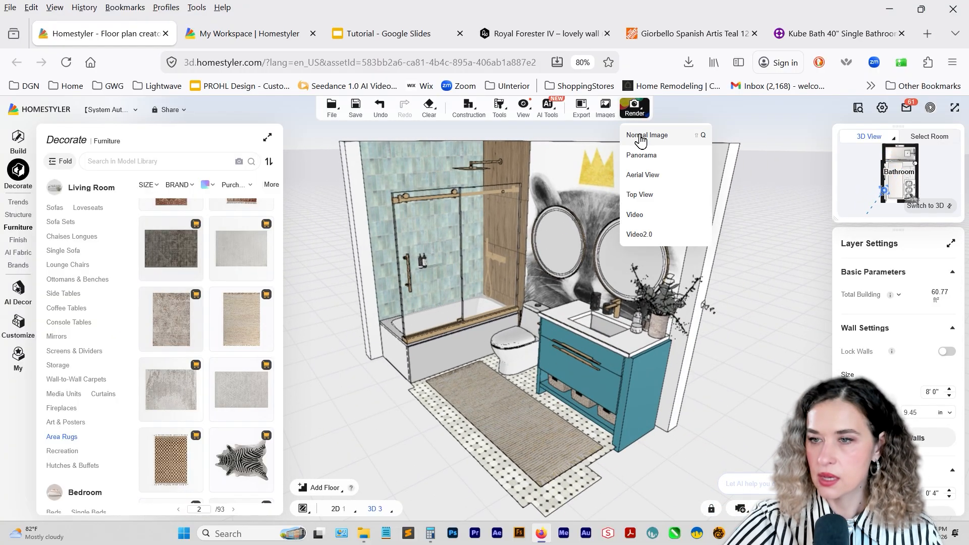
pyautogui.click(640, 137)
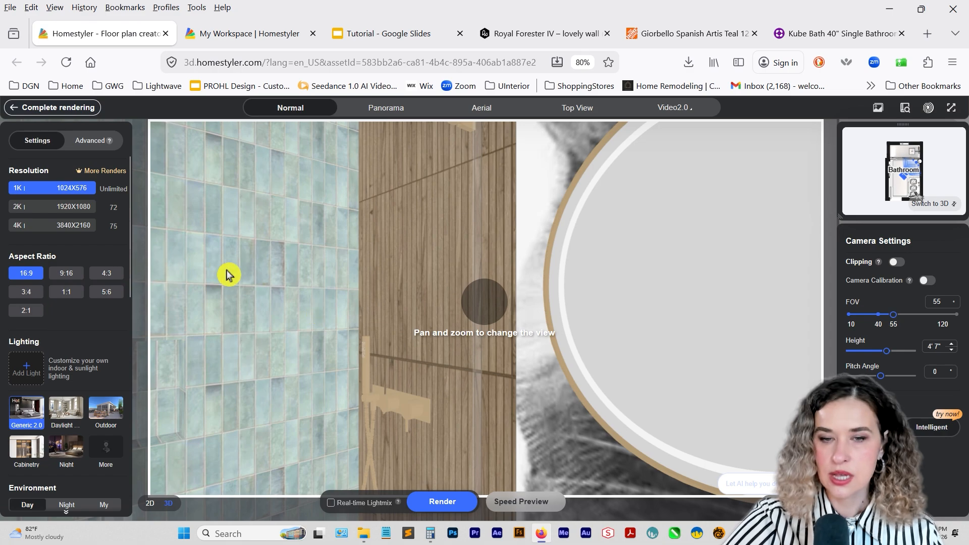
pyautogui.scroll(-10, 431, 305)
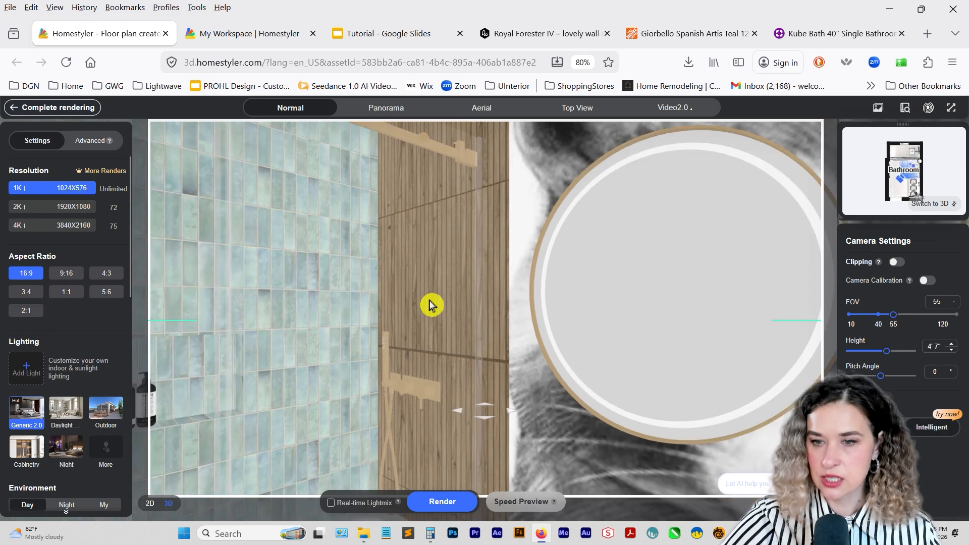
pyautogui.scroll(-10, 432, 305)
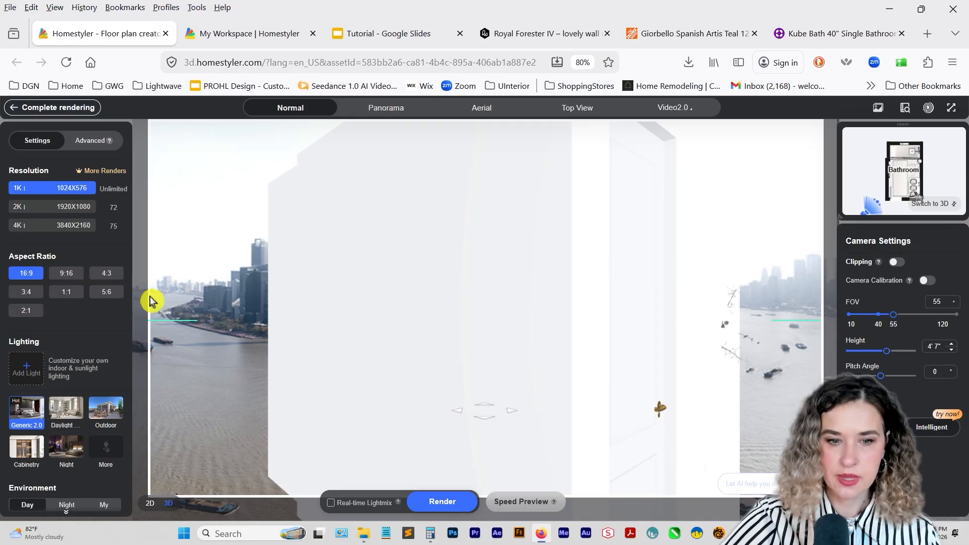
pyautogui.scroll(-10, 55, 454)
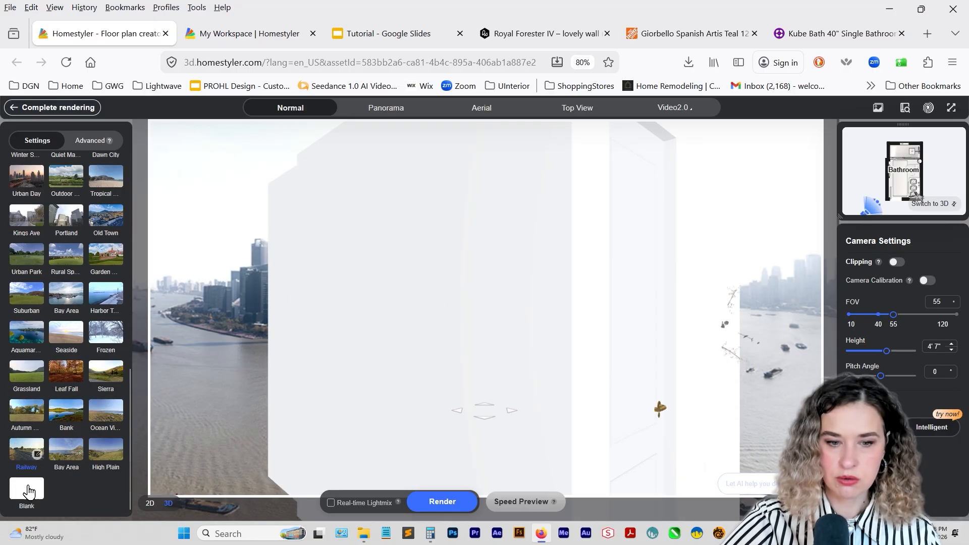
pyautogui.click(48, 490)
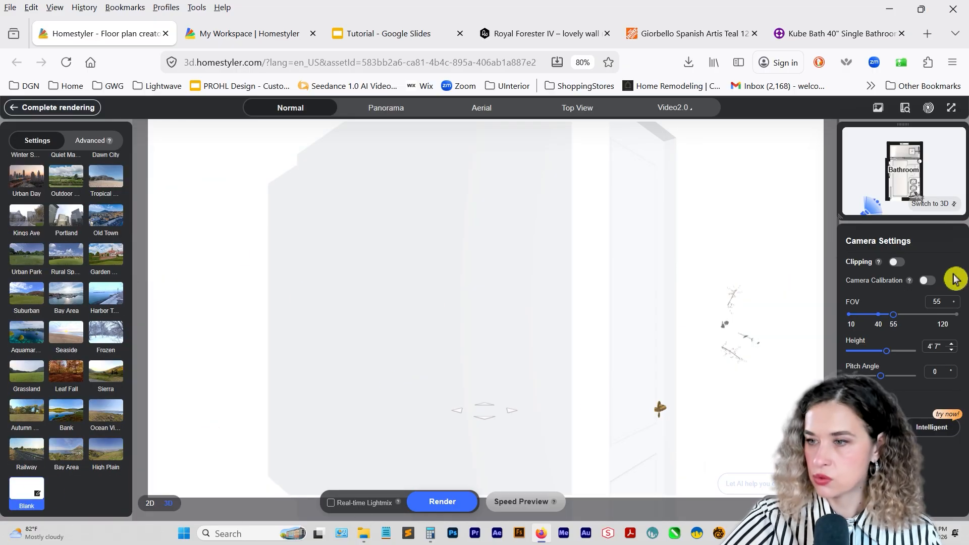
# Enable camera clipping and place the render camera outside the wall opposite the vanity, facing straight into the bathroom.
pyautogui.click(903, 263)
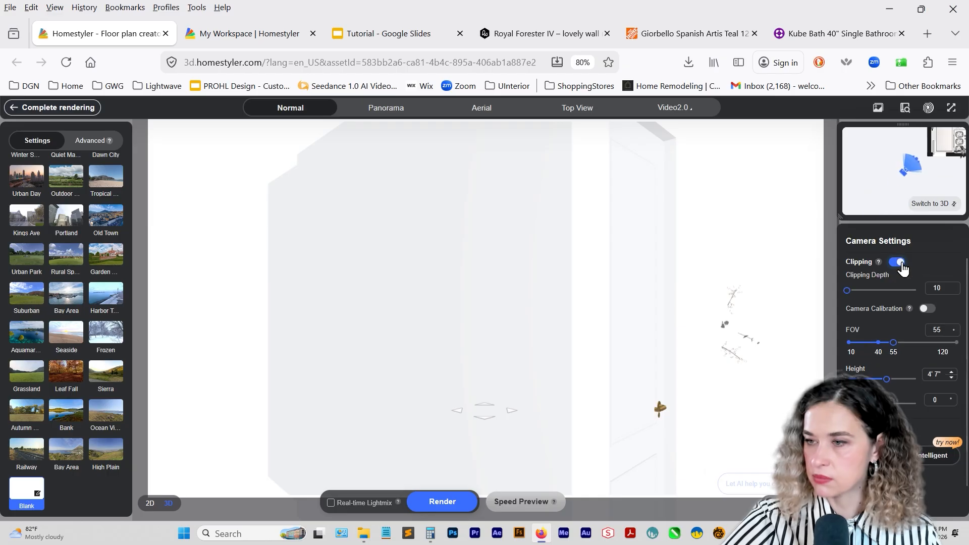
pyautogui.click(953, 208)
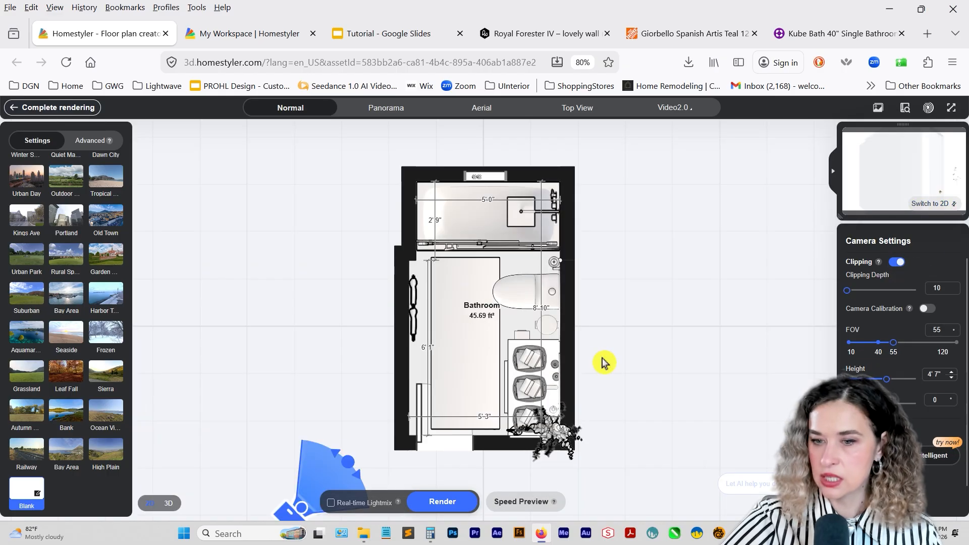
pyautogui.moveTo(287, 511)
pyautogui.mouseDown()
pyautogui.moveTo(271, 458)
pyautogui.moveTo(303, 334)
pyautogui.moveTo(313, 357)
pyautogui.mouseUp()
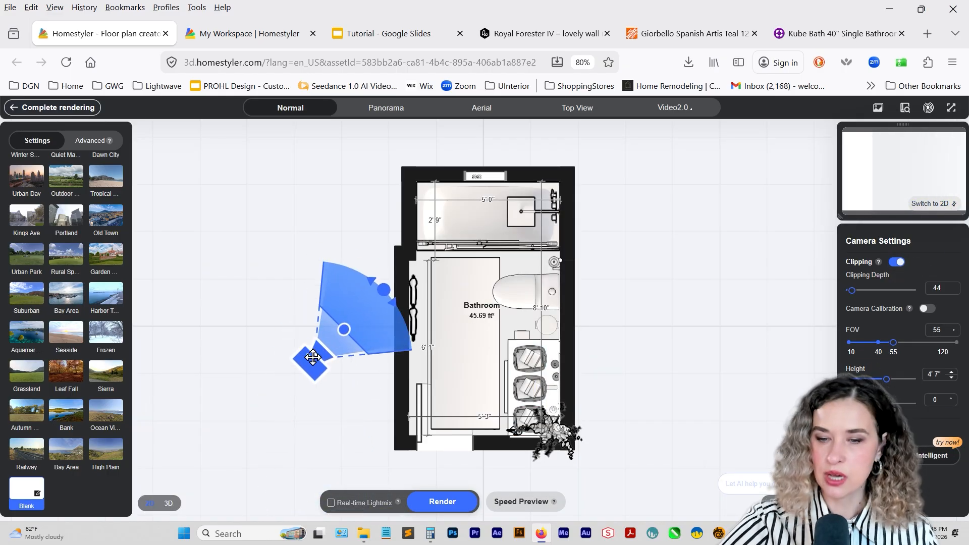
pyautogui.moveTo(365, 307)
pyautogui.mouseDown()
pyautogui.moveTo(395, 296)
pyautogui.moveTo(409, 338)
pyautogui.mouseUp()
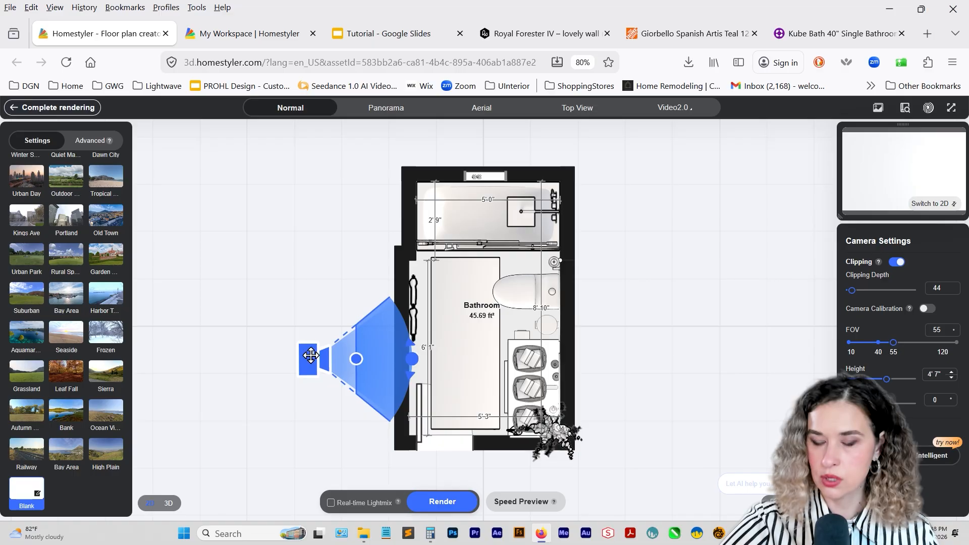
pyautogui.moveTo(311, 356)
pyautogui.mouseDown()
pyautogui.moveTo(304, 327)
pyautogui.moveTo(426, 328)
pyautogui.mouseUp()
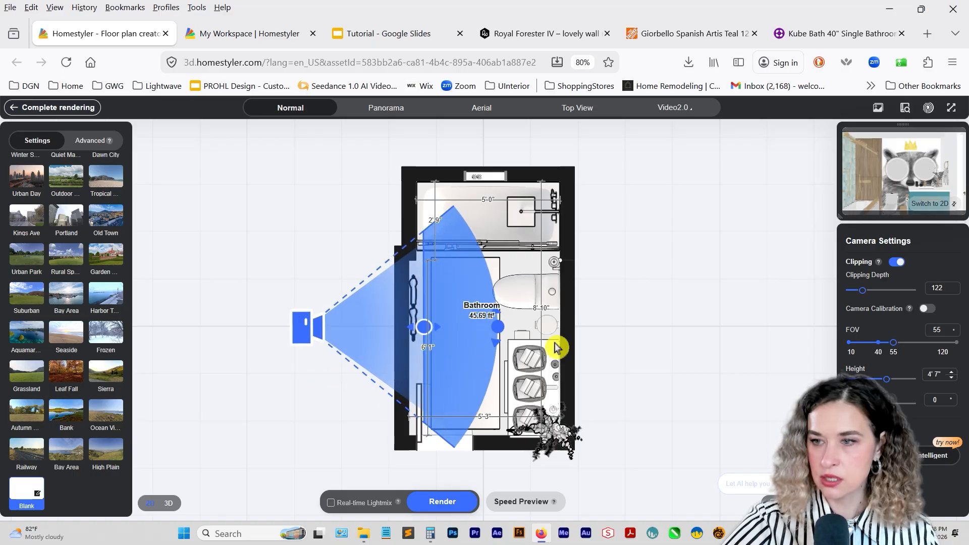
pyautogui.moveTo(304, 324)
pyautogui.mouseDown()
pyautogui.moveTo(257, 316)
pyautogui.moveTo(281, 312)
pyautogui.mouseUp()
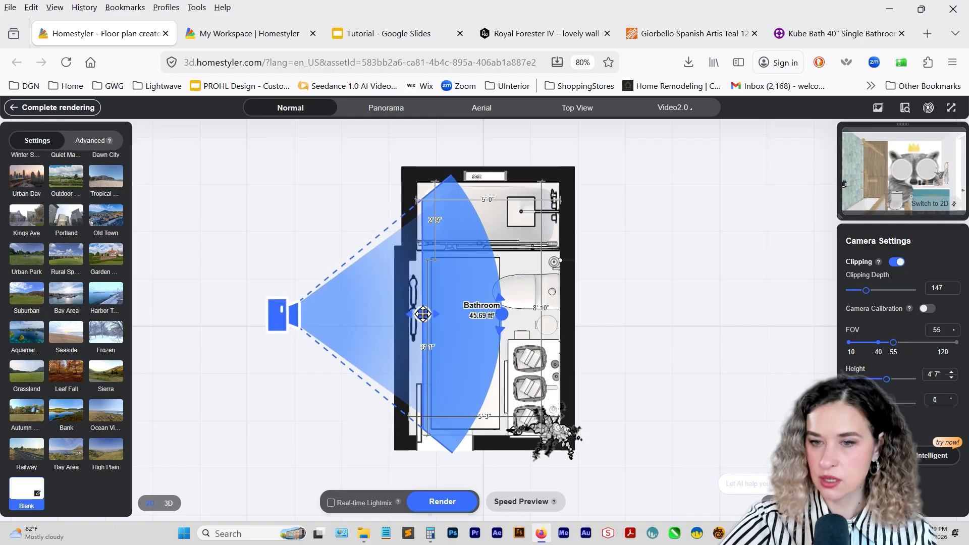
# Enlarge the camera preview and adjust the clipping depth to 147, just inside the near wall.
pyautogui.moveTo(422, 314); pyautogui.dragTo(391, 314)
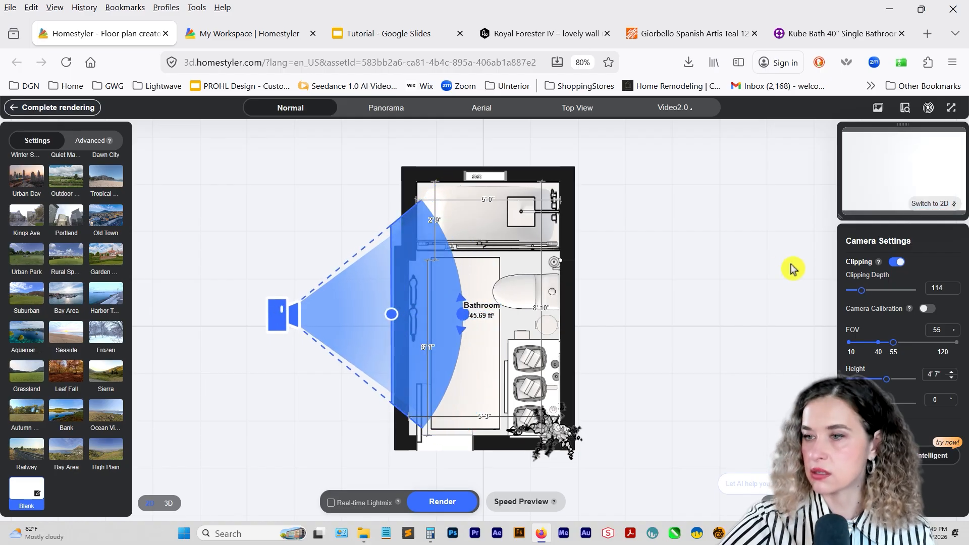
pyautogui.moveTo(840, 218); pyautogui.dragTo(673, 354)
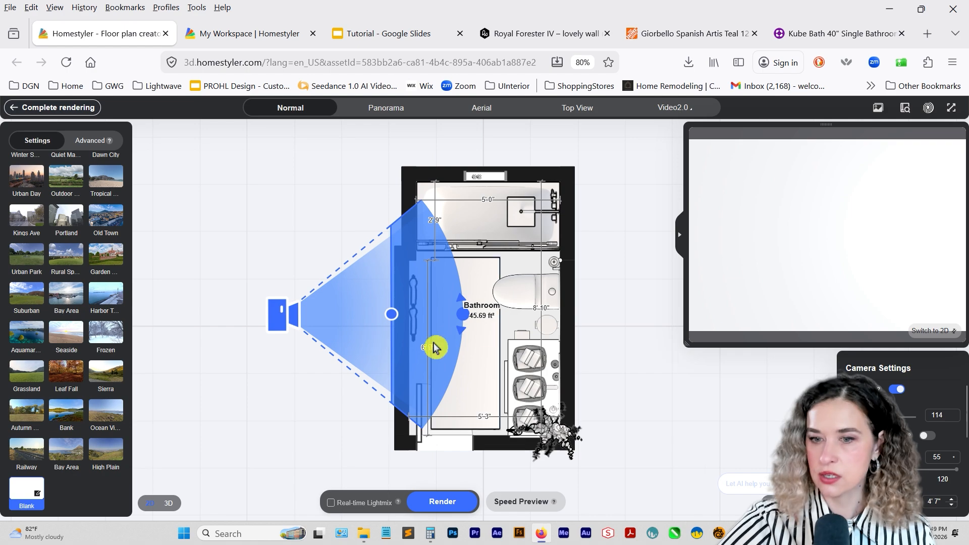
pyautogui.moveTo(394, 314); pyautogui.dragTo(425, 314)
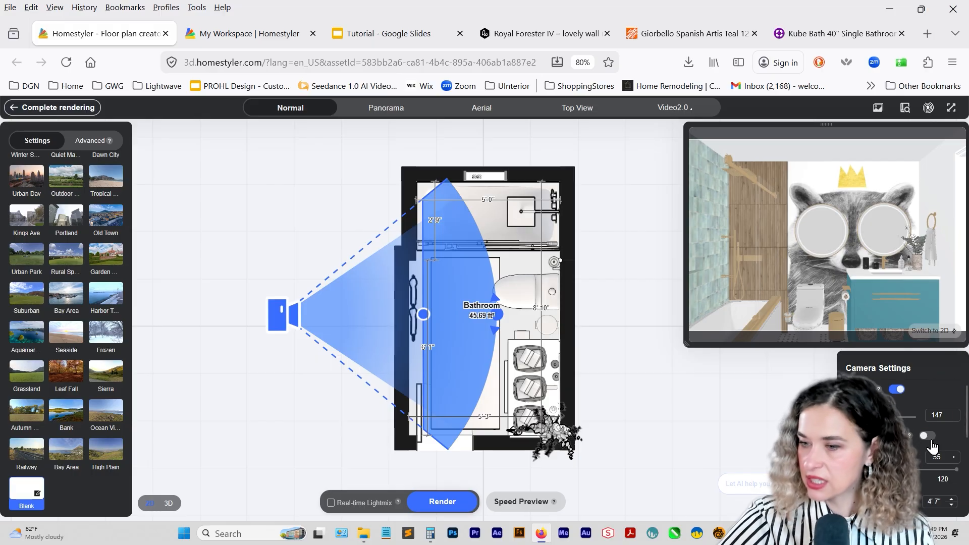
# Set the camera's FOV to 58 and its pitch angle to 0.
pyautogui.click(954, 405)
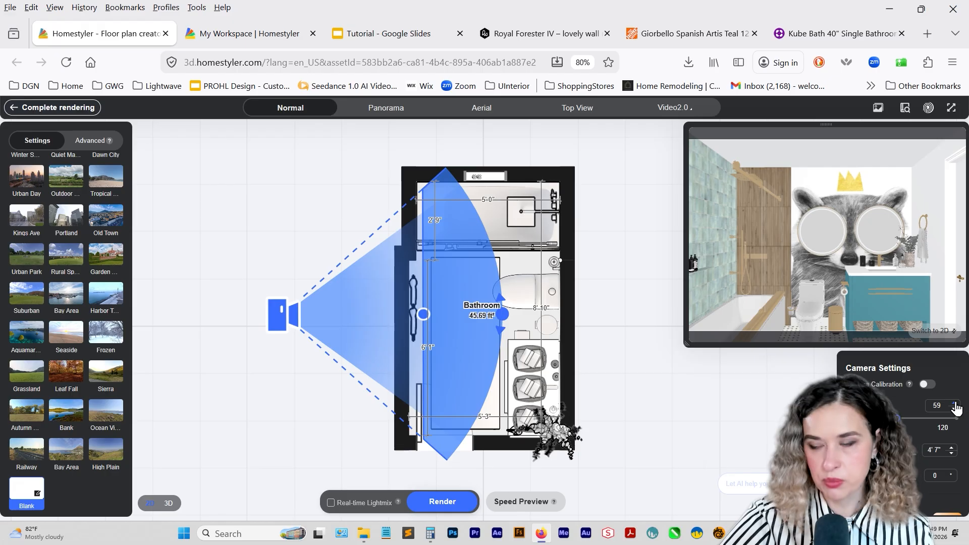
pyautogui.click(955, 410)
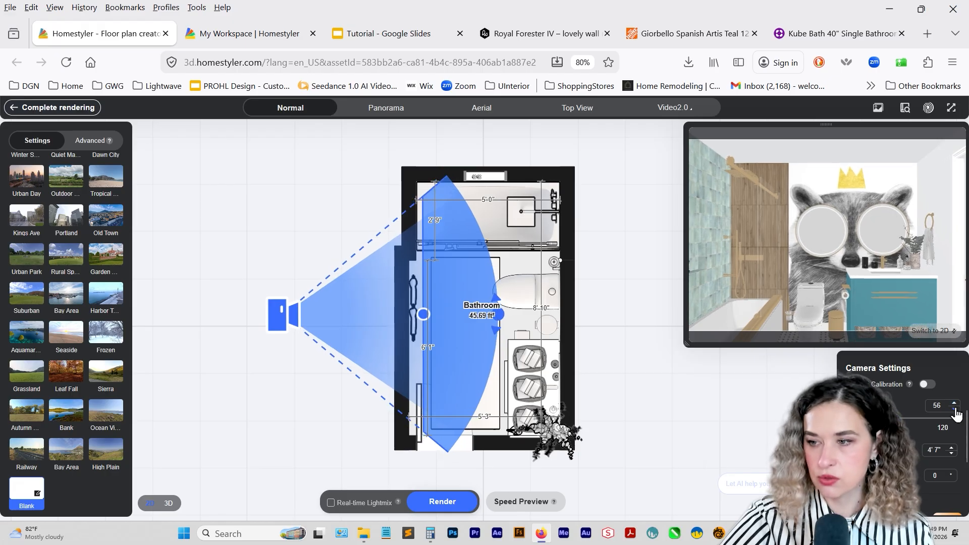
pyautogui.click(954, 405)
pyautogui.click(954, 405)
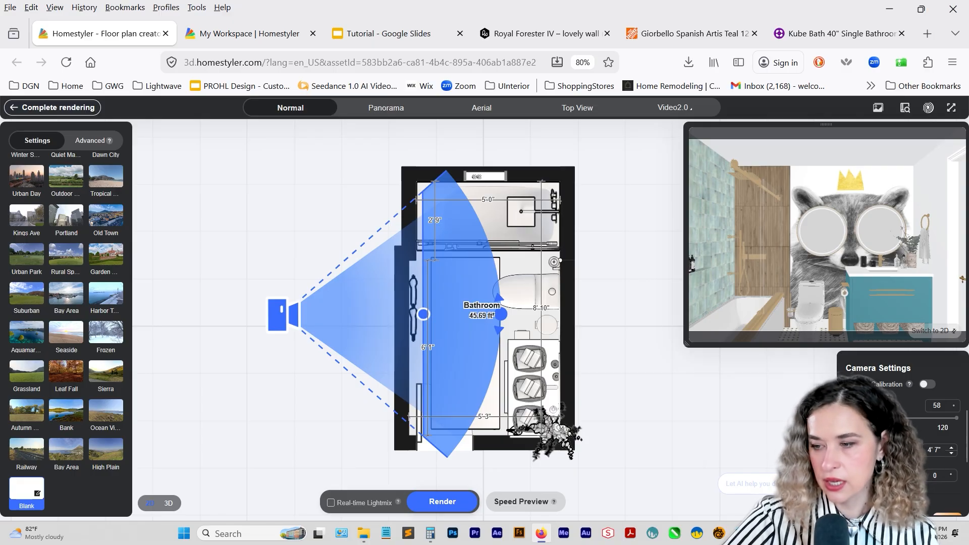
pyautogui.moveTo(902, 488); pyautogui.dragTo(917, 488)
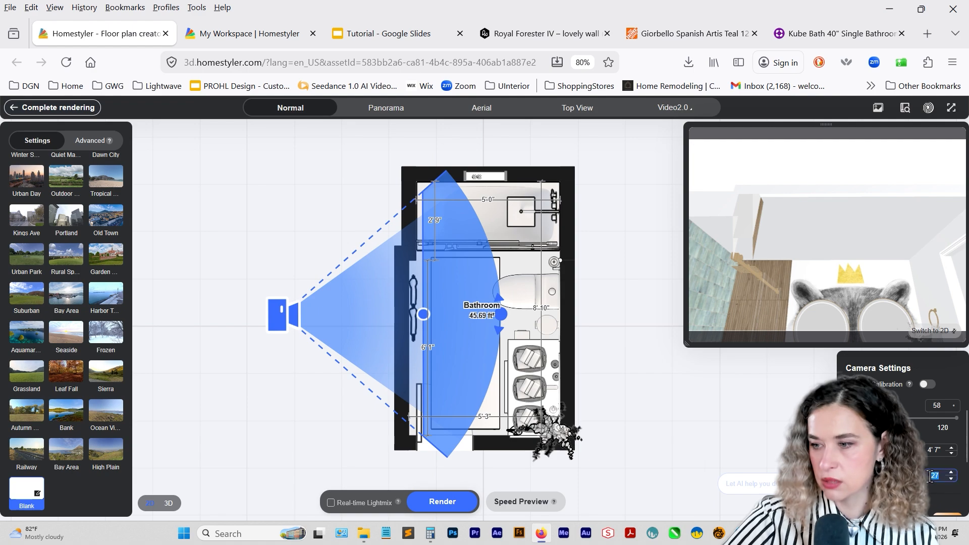
pyautogui.write('0')
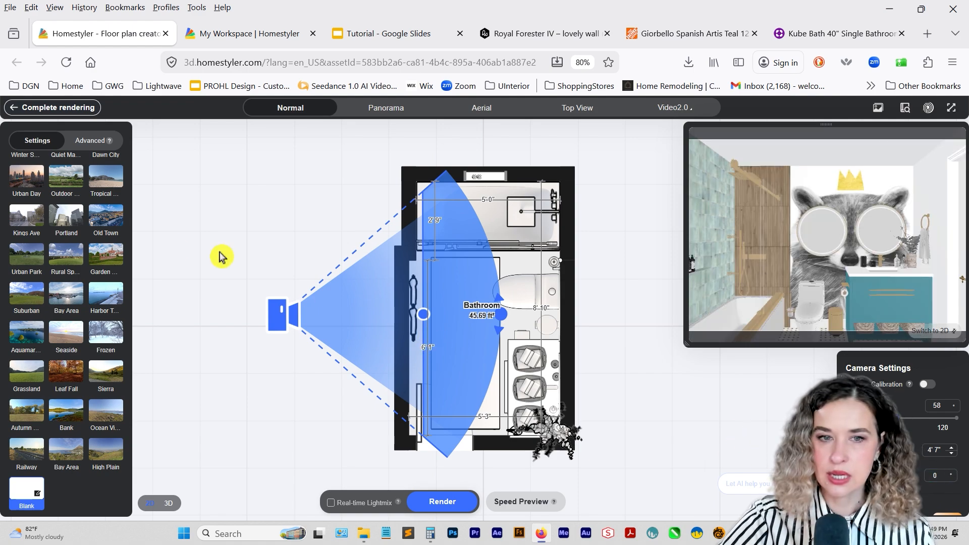
# Create a custom lighting setup from the Cabinetry template and delete its plane light.
pyautogui.scroll(10, 71, 232)
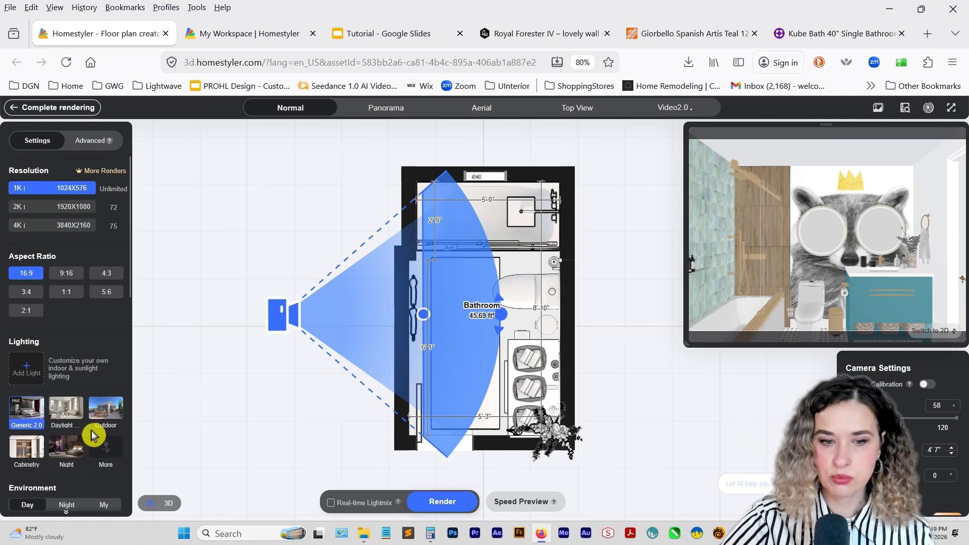
pyautogui.click(22, 453)
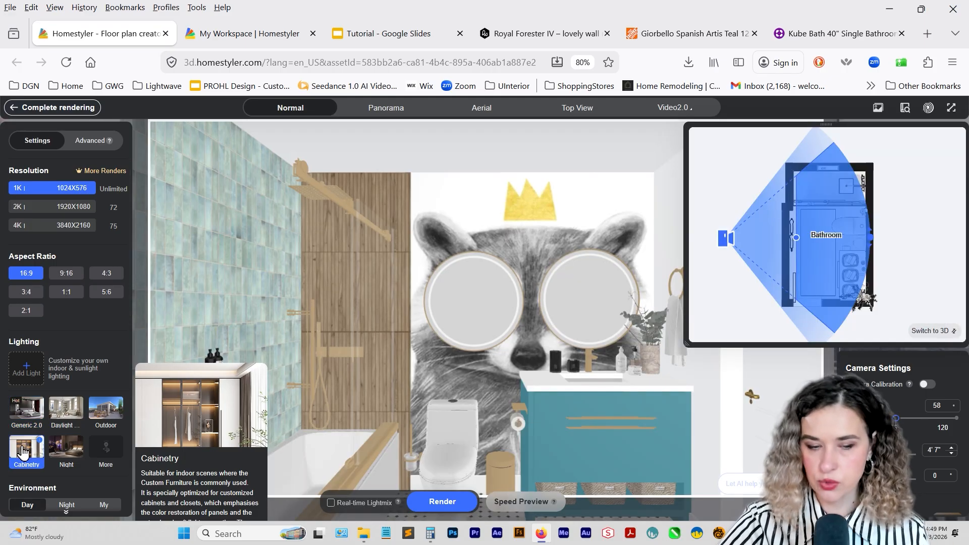
pyautogui.click(20, 369)
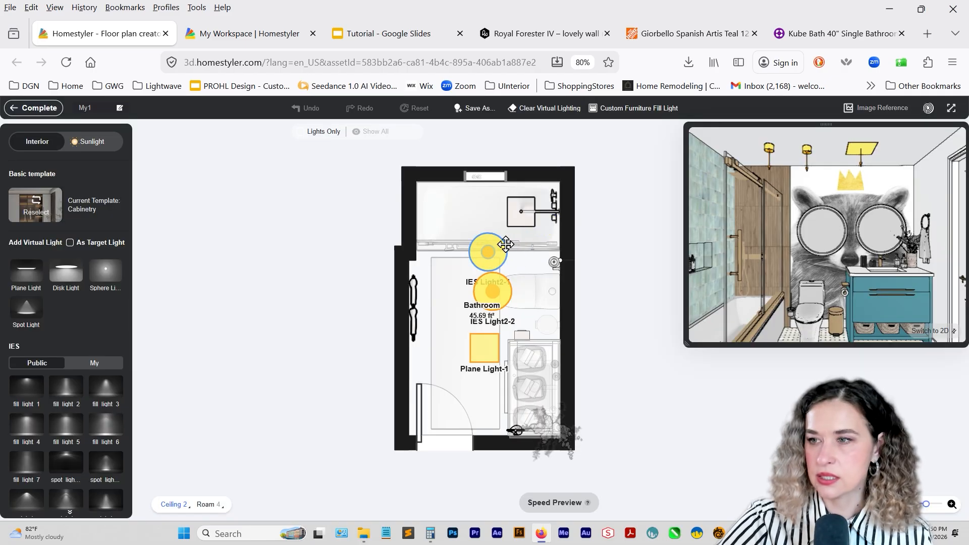
pyautogui.click(483, 352)
pyautogui.moveTo(484, 353); pyautogui.dragTo(451, 357)
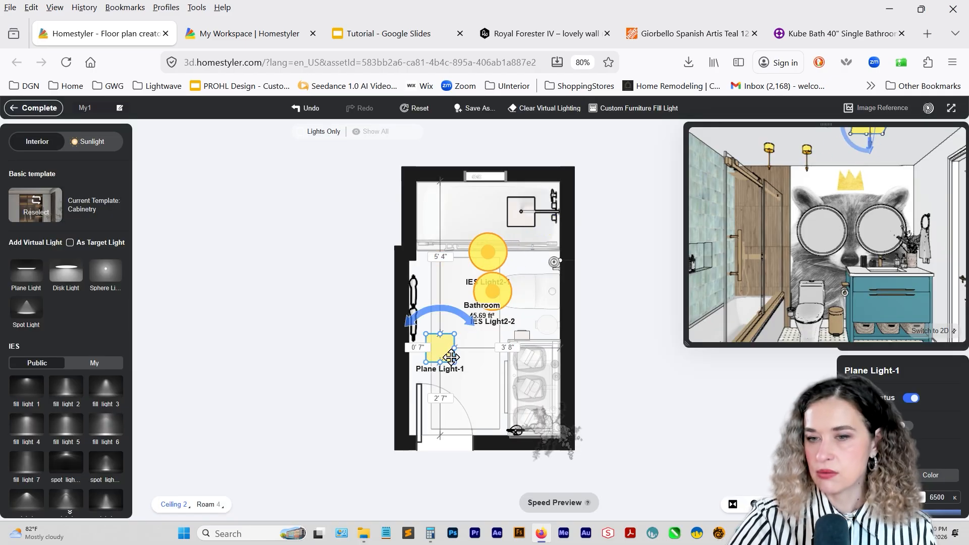
pyautogui.press('Delete')
pyautogui.click(480, 264)
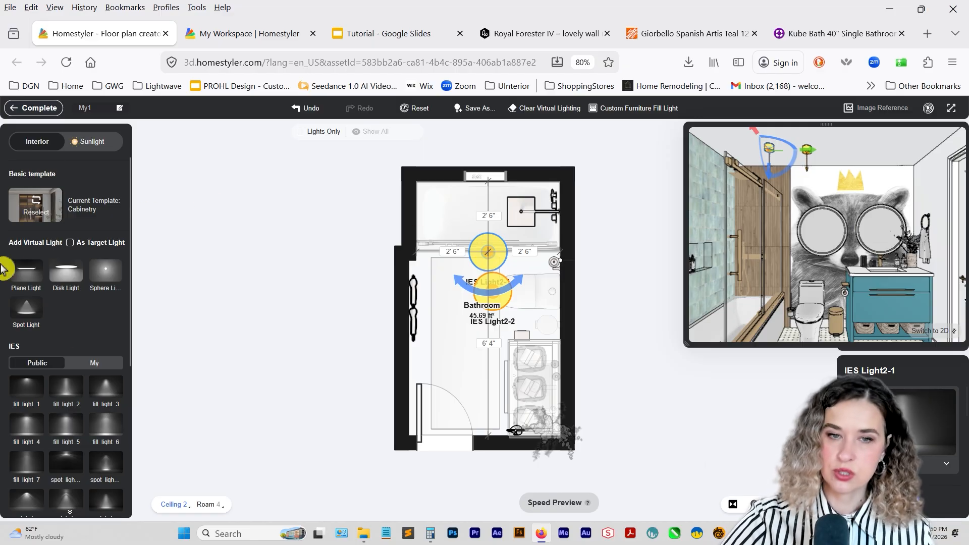
pyautogui.click(33, 107)
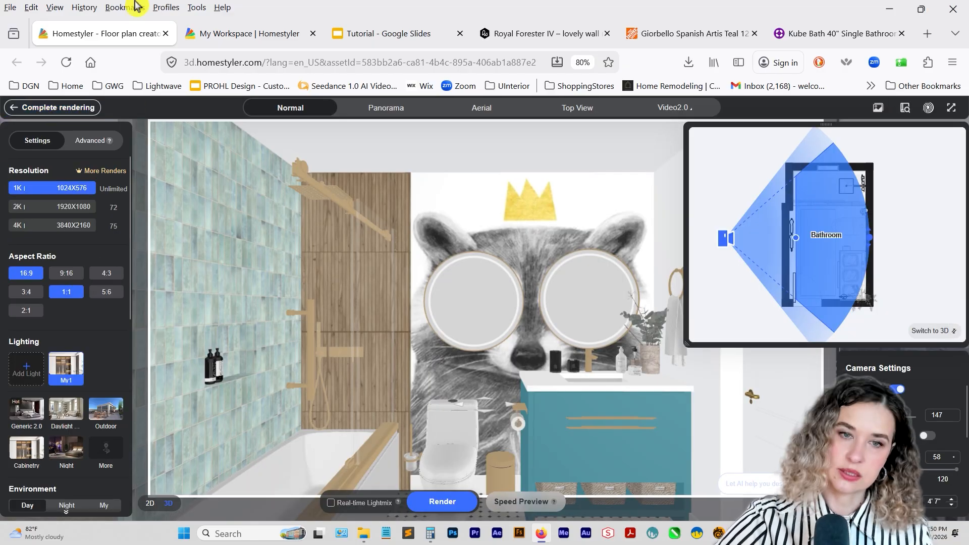
# Leave the render setup and place the round recessed spot light from Ceiling Lights on the bathroom ceiling.
pyautogui.click(34, 107)
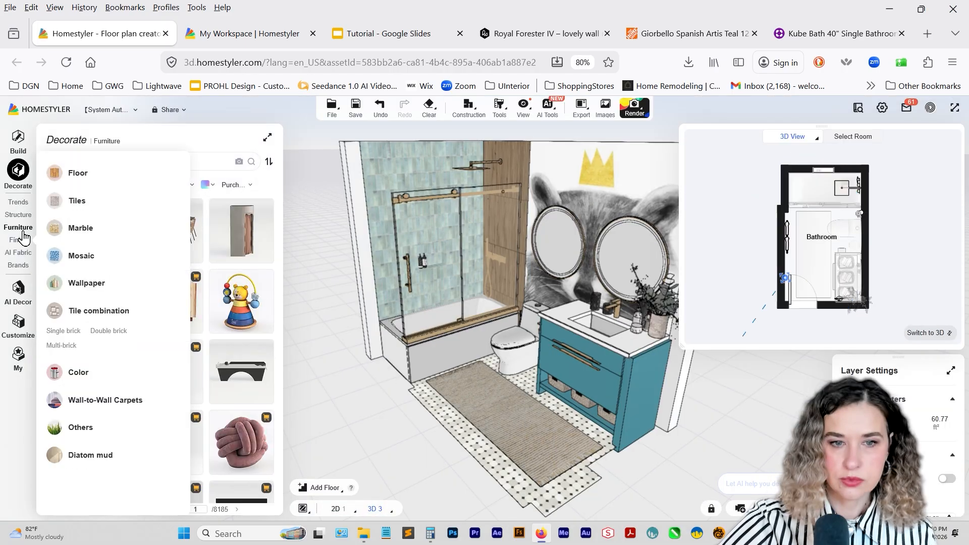
pyautogui.scroll(-10, 66, 313)
pyautogui.scroll(-10, 71, 348)
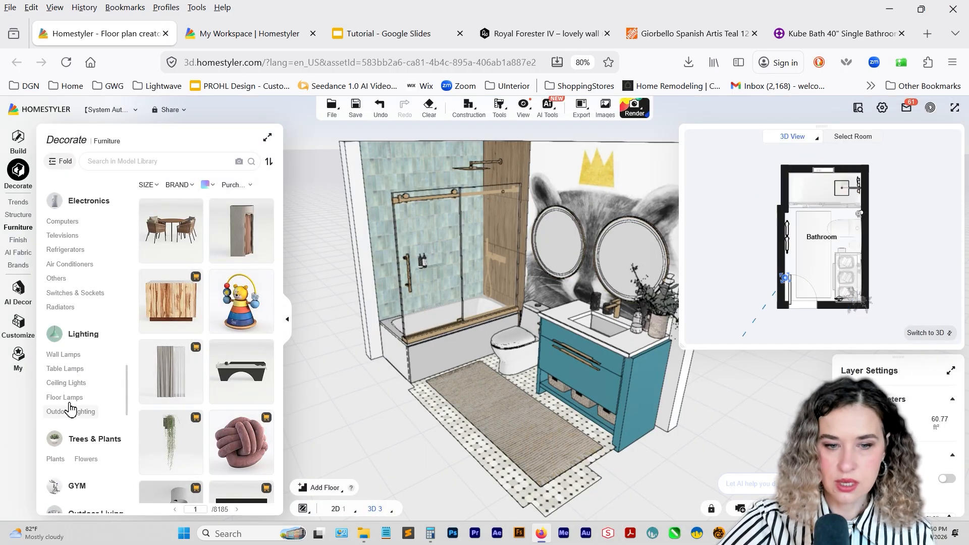
pyautogui.click(71, 384)
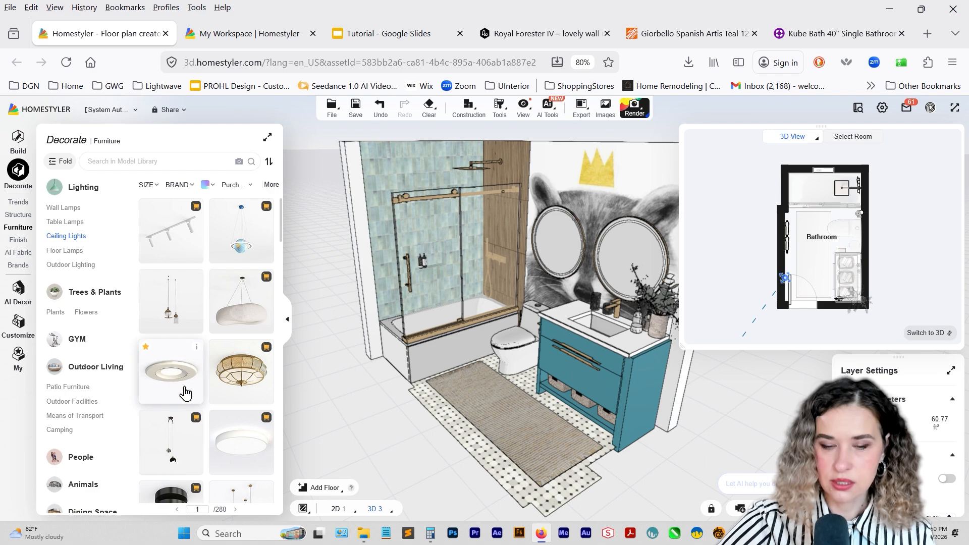
pyautogui.moveTo(174, 383); pyautogui.dragTo(513, 347)
# Duplicate the middle spot light and place the copy on the room's centerline, 3' 3" from the middle light and 1' 9" from the door wall.
pyautogui.scroll(3, 478, 240)
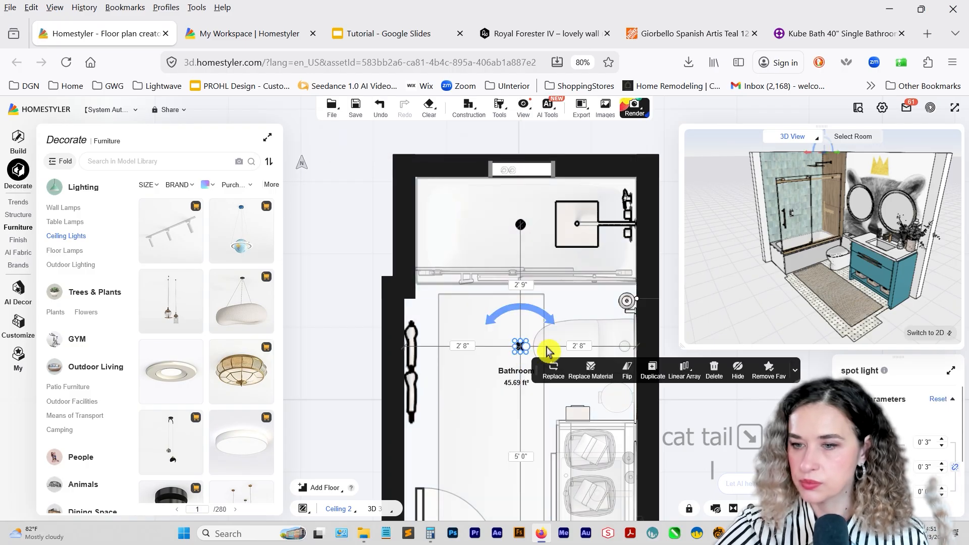
pyautogui.click(651, 376)
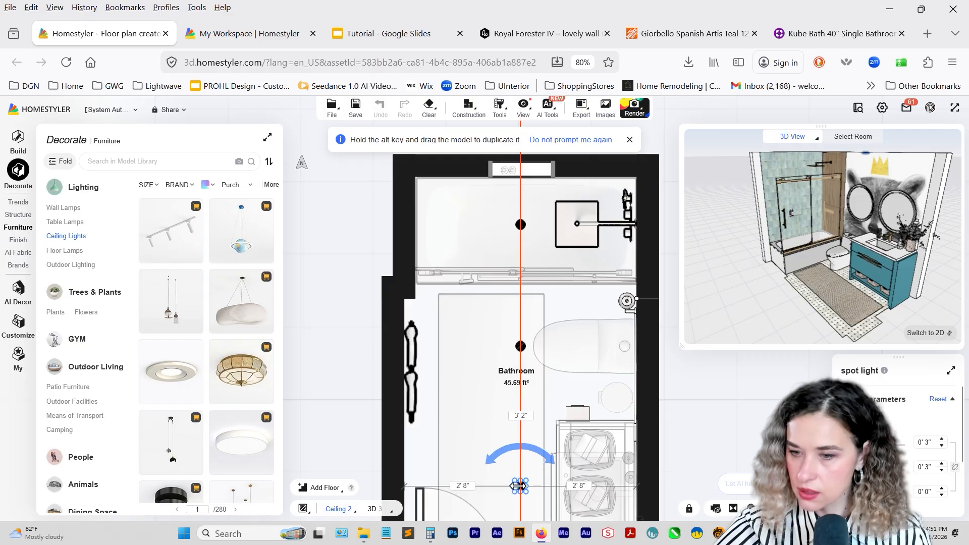
pyautogui.click(520, 467)
pyautogui.scroll(-3, 513, 479)
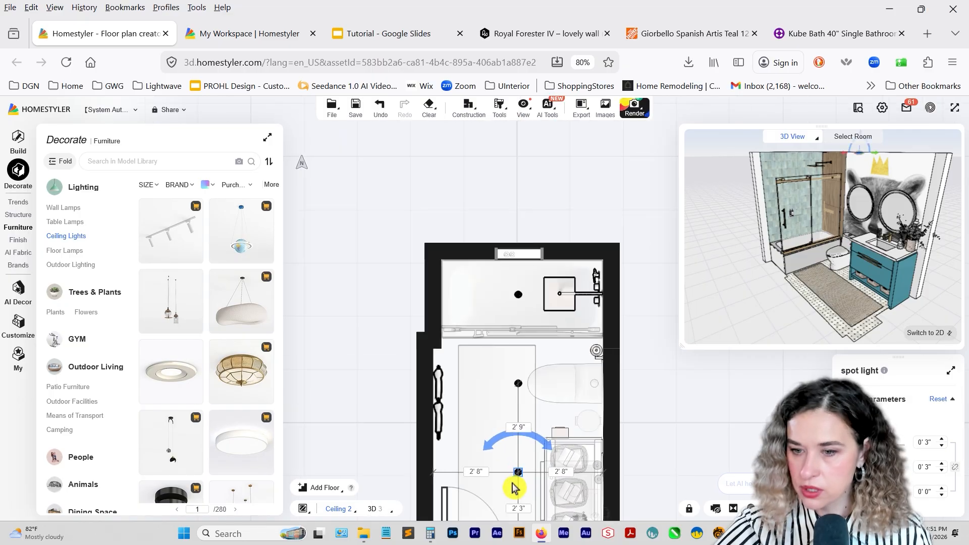
pyautogui.scroll(-2, 513, 485)
pyautogui.moveTo(624, 490); pyautogui.dragTo(605, 387)
pyautogui.scroll(5, 512, 379)
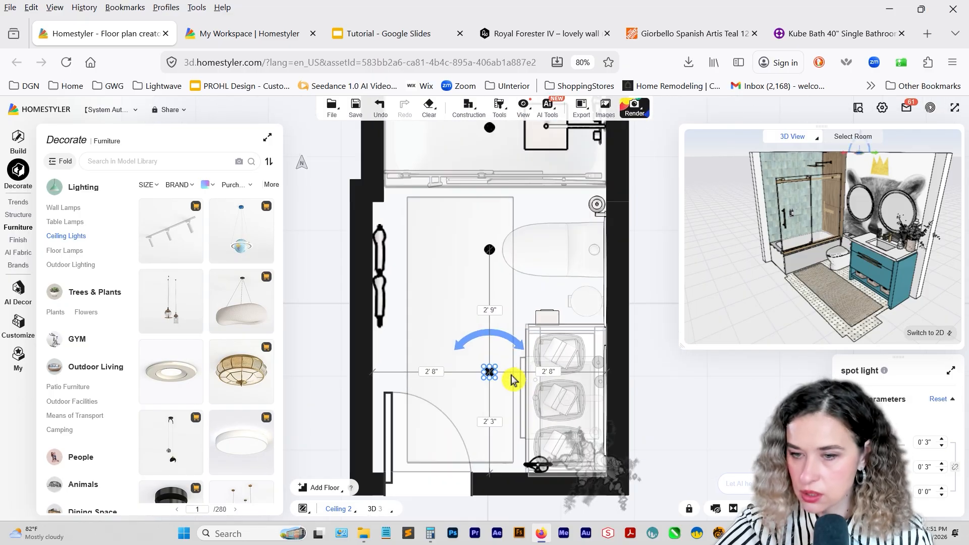
pyautogui.scroll(1, 512, 379)
pyautogui.moveTo(489, 370); pyautogui.dragTo(487, 404)
pyautogui.scroll(-3, 450, 341)
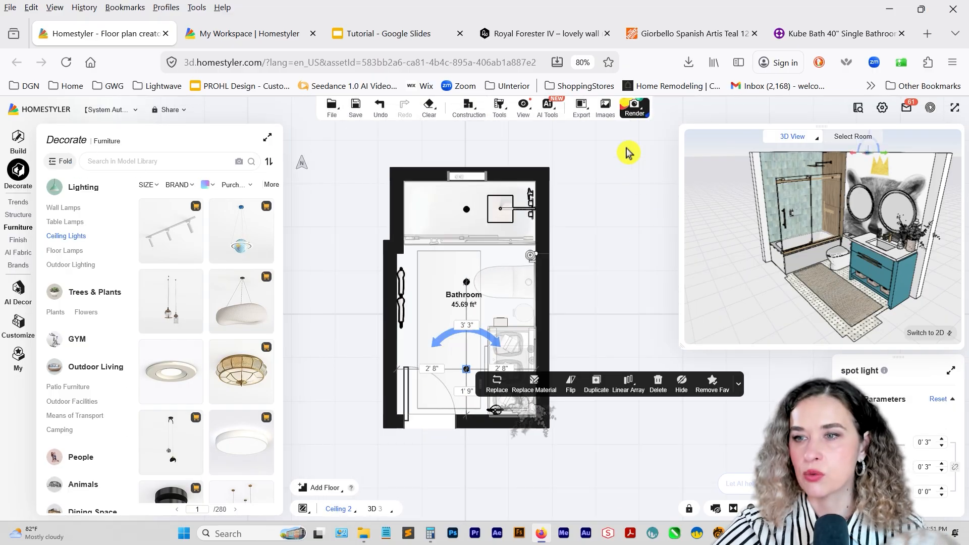
# Reopen the My1 custom lighting setup for editing and move IES Light2-1 onto the ceiling spot light in the shower area.
pyautogui.click(650, 140)
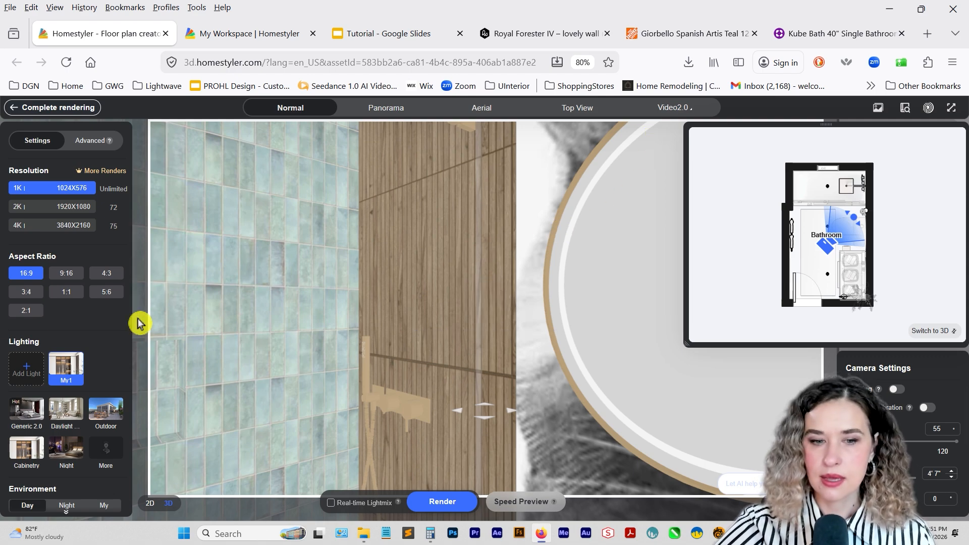
pyautogui.moveTo(63, 374)
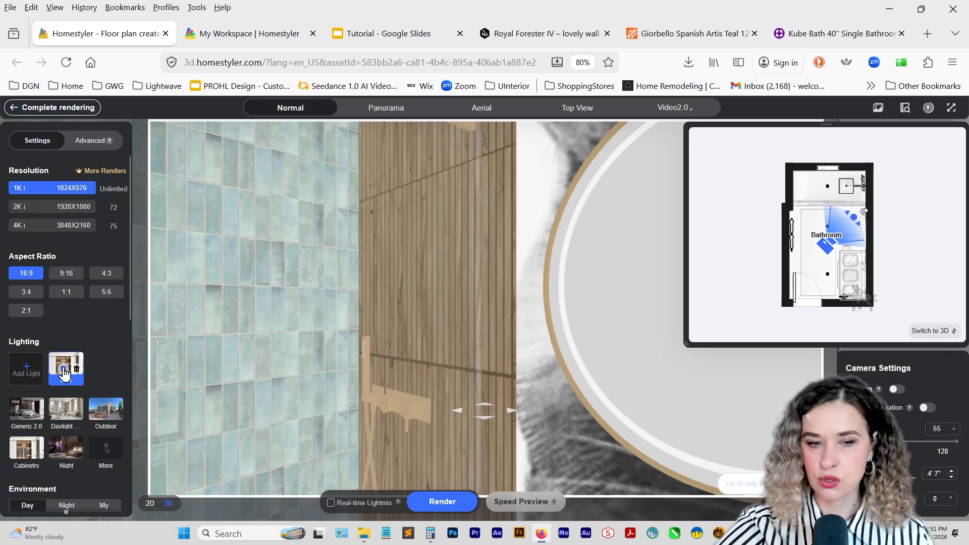
pyautogui.click(63, 371)
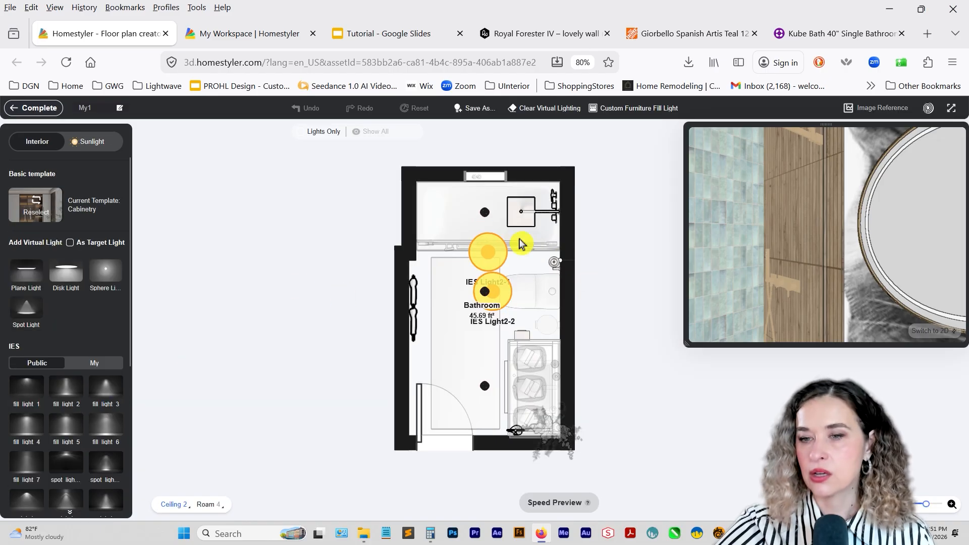
pyautogui.moveTo(490, 248); pyautogui.dragTo(489, 222)
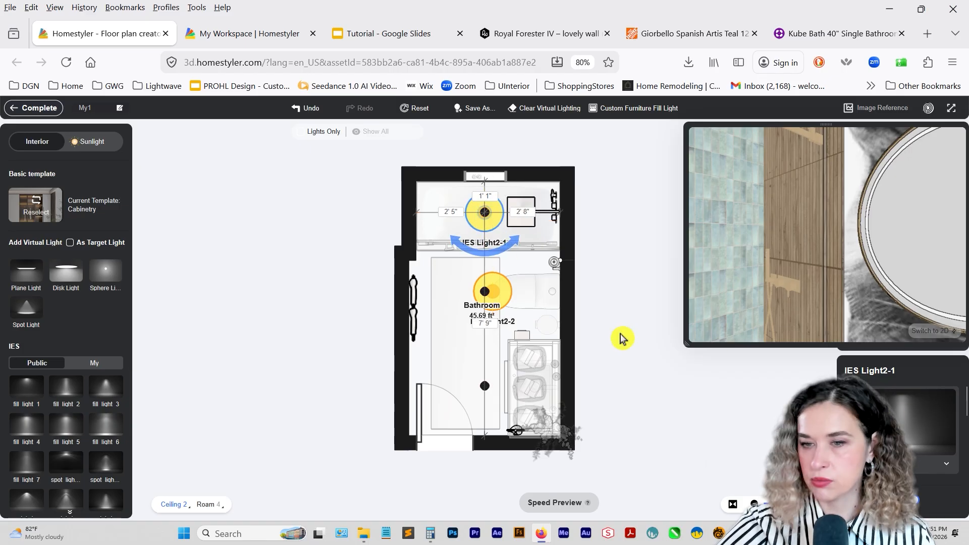
# Move IES Light2-2 onto the middle ceiling spot light, 2' 8" from both side walls.
pyautogui.click(506, 303)
pyautogui.scroll(3, 494, 293)
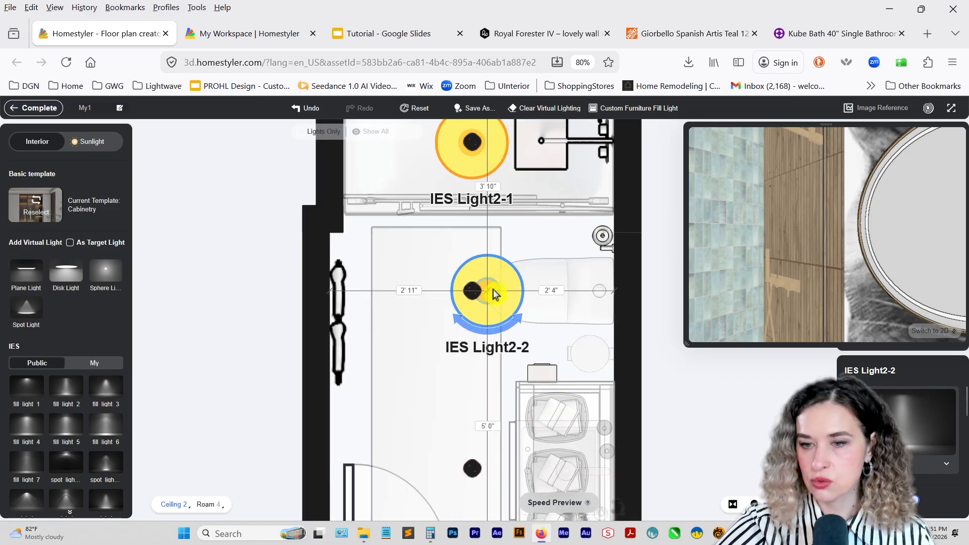
pyautogui.moveTo(478, 289); pyautogui.dragTo(478, 289)
pyautogui.scroll(-3, 478, 290)
pyautogui.click(477, 290)
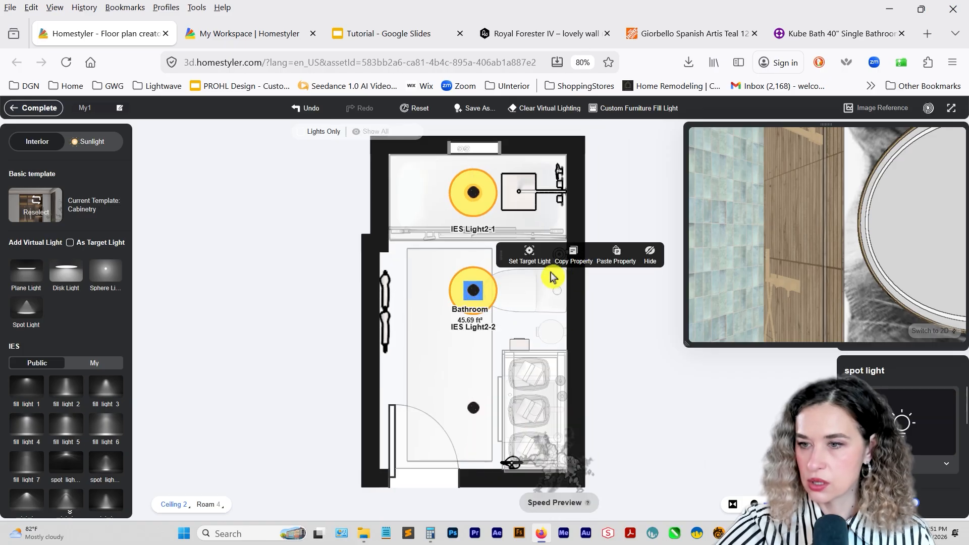
# Duplicate the middle IES light and place the copy on the spot light nearest the door, 1' 9" from the door wall.
pyautogui.click(488, 302)
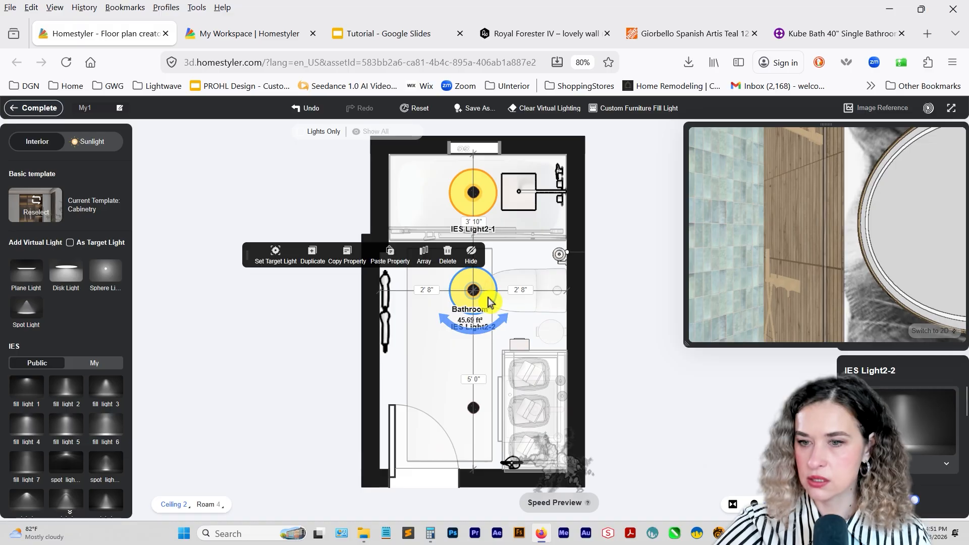
pyautogui.click(488, 302)
pyautogui.click(312, 256)
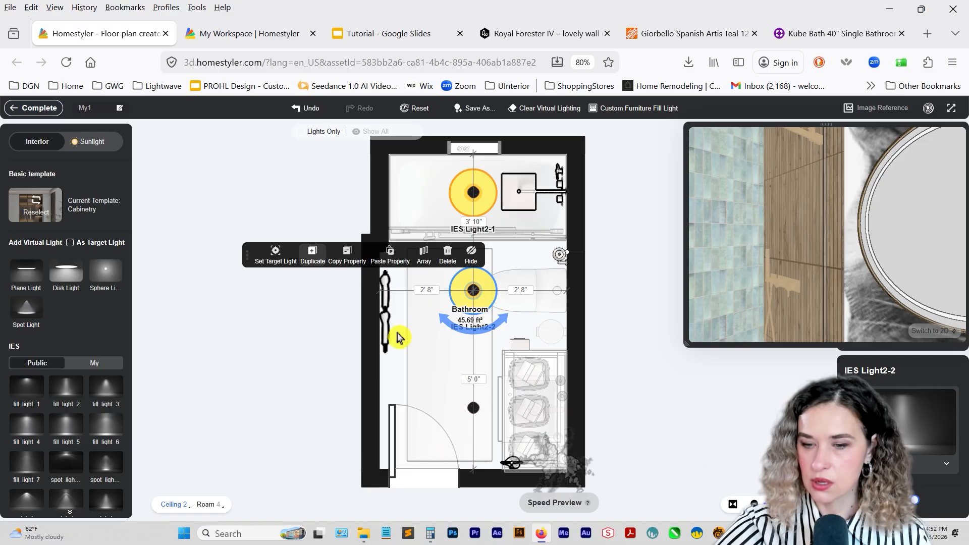
pyautogui.click(476, 411)
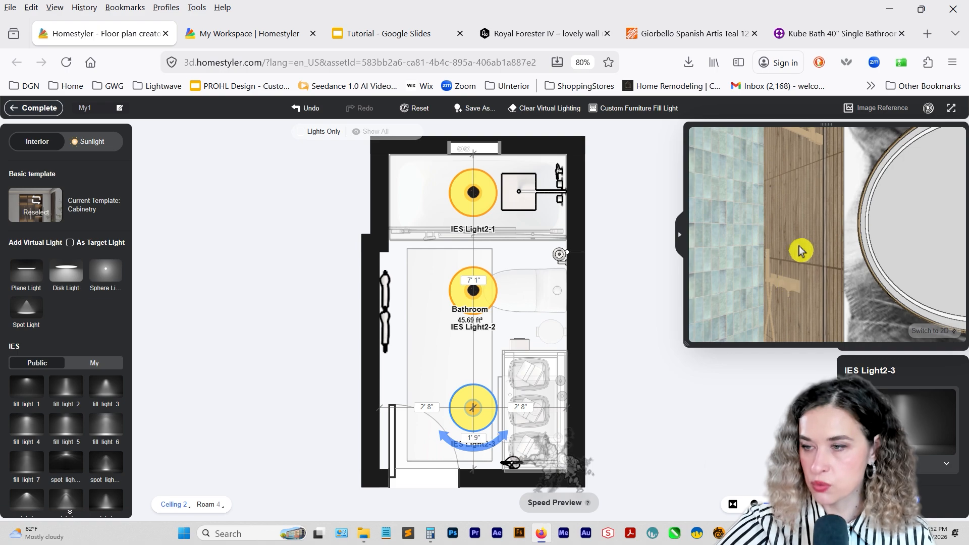
# Add a virtual disk light, rotate it to -90° on the green axis, and place it at the round mirror nearest the shower, facing the room.
pyautogui.scroll(-5, 791, 251)
pyautogui.scroll(-3, 791, 251)
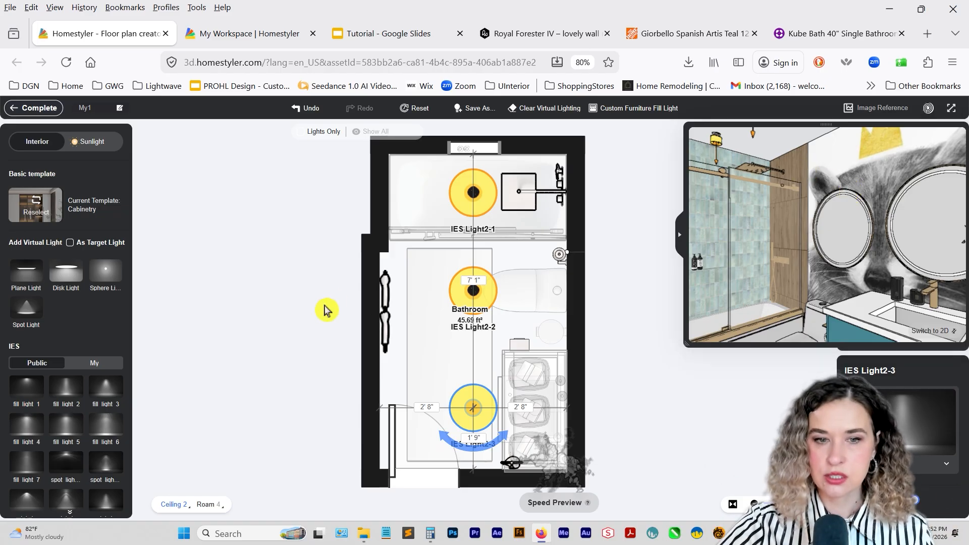
pyautogui.click(68, 276)
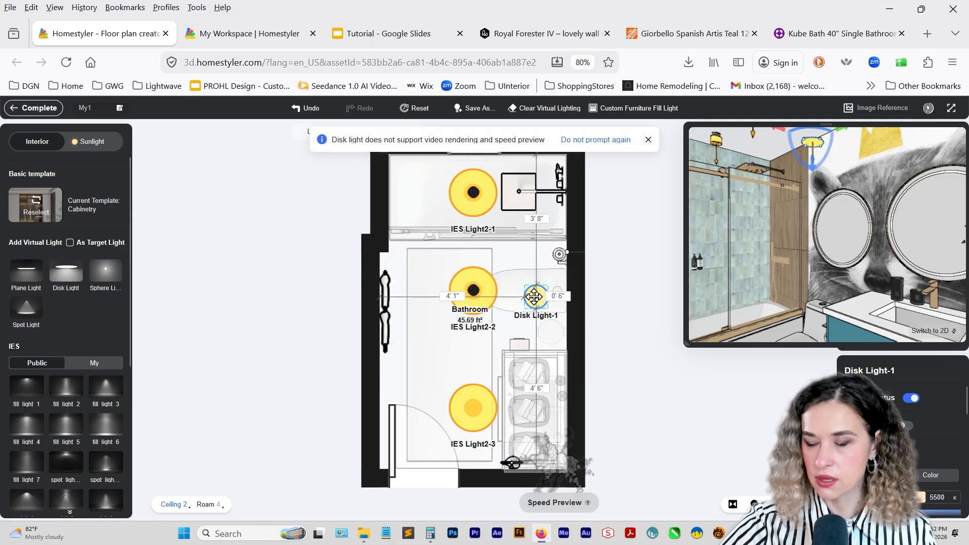
pyautogui.click(533, 297)
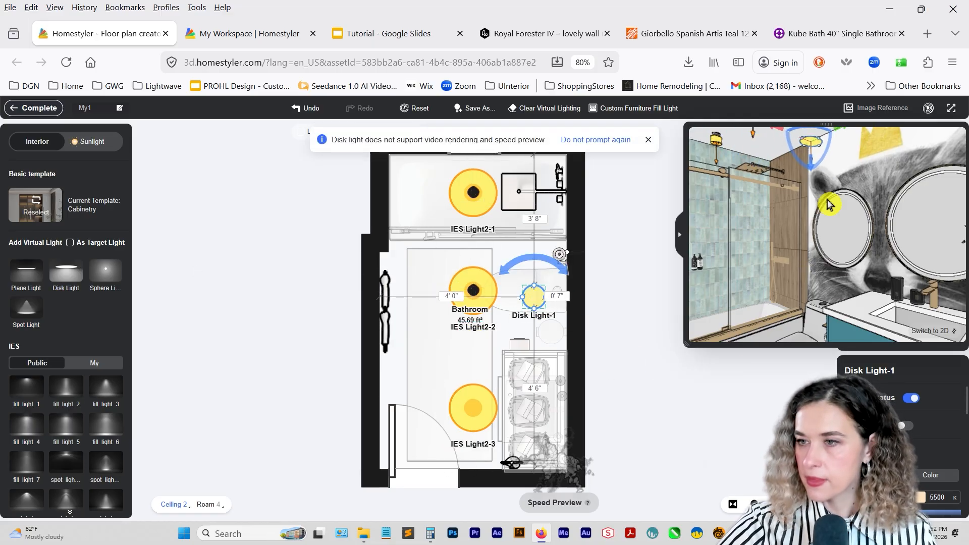
pyautogui.moveTo(796, 157); pyautogui.dragTo(807, 137)
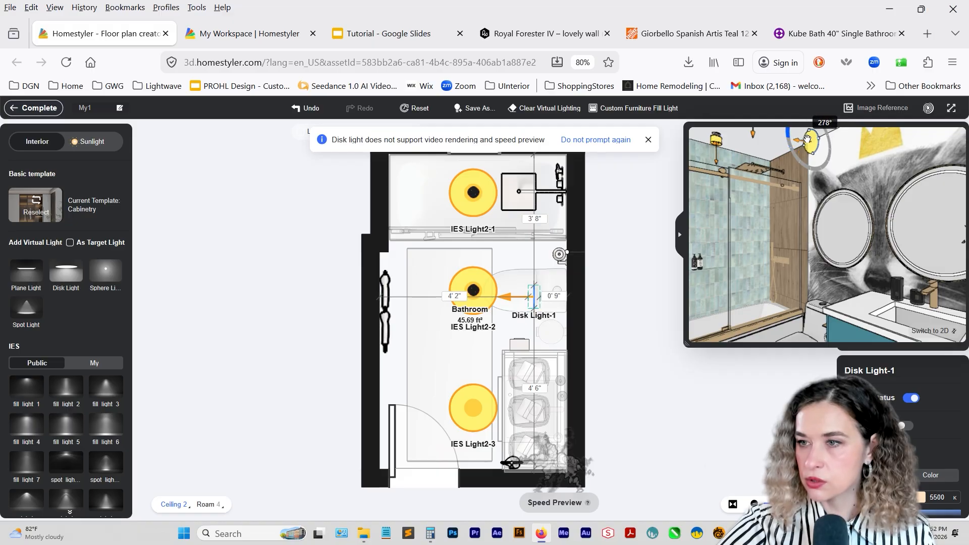
pyautogui.moveTo(810, 135); pyautogui.dragTo(858, 230)
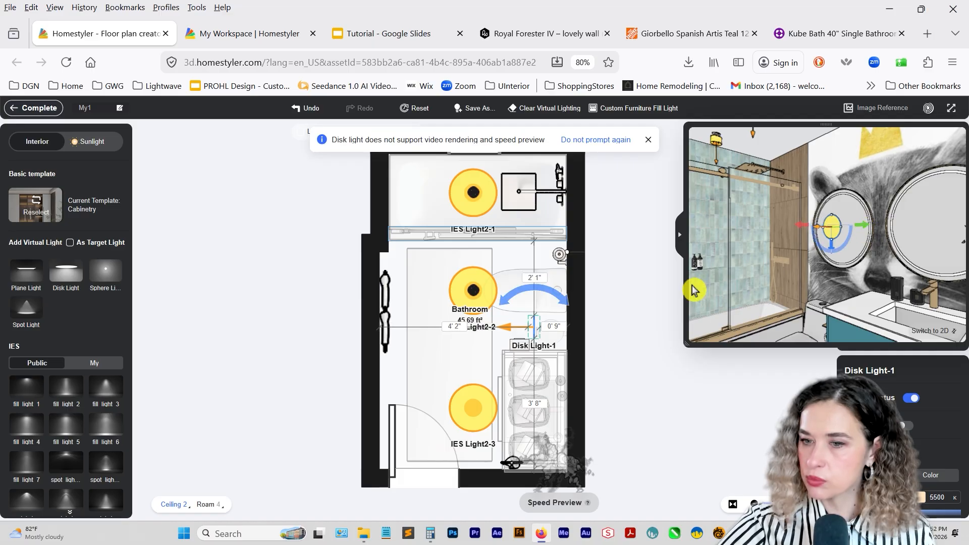
pyautogui.scroll(5, 554, 316)
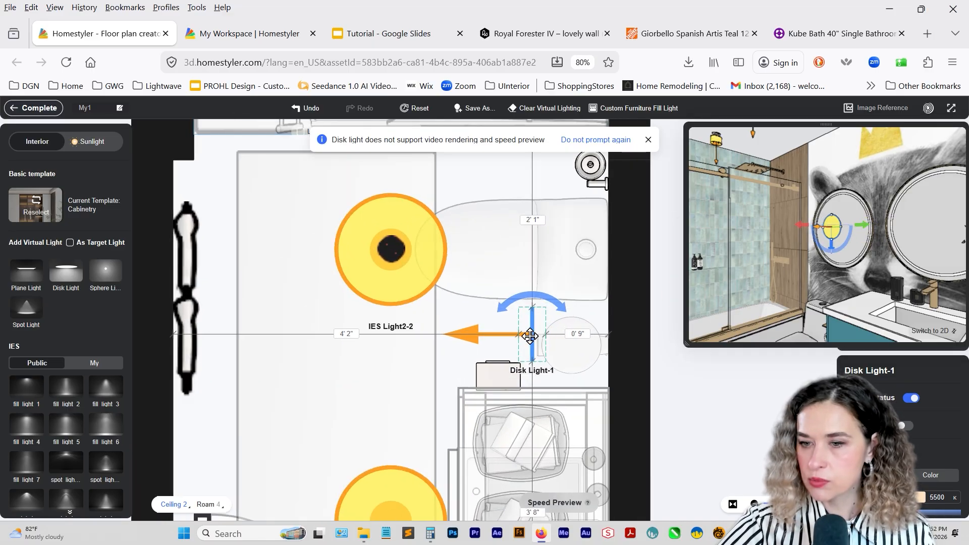
pyautogui.moveTo(531, 336); pyautogui.dragTo(579, 301)
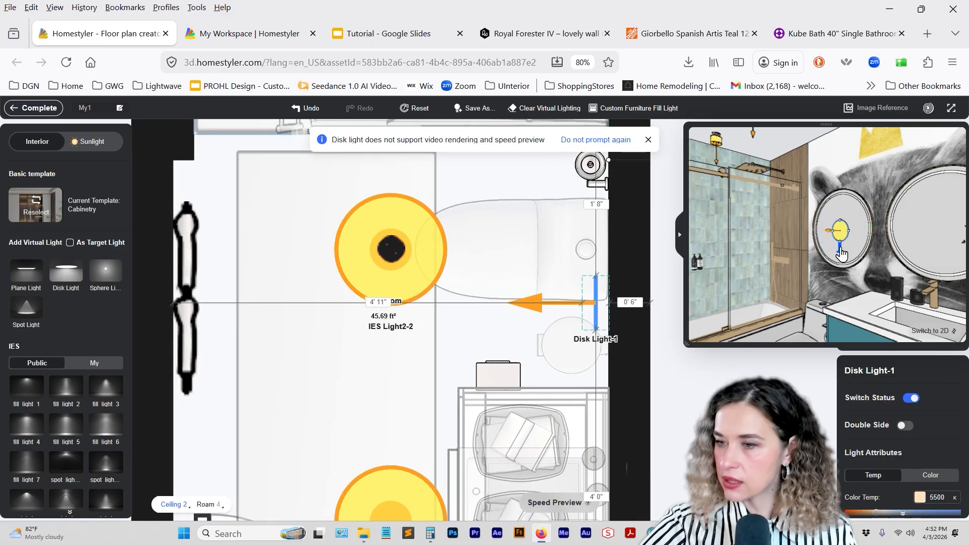
# Set the disk light's length and width to 800 mm each.
pyautogui.scroll(-3, 924, 442)
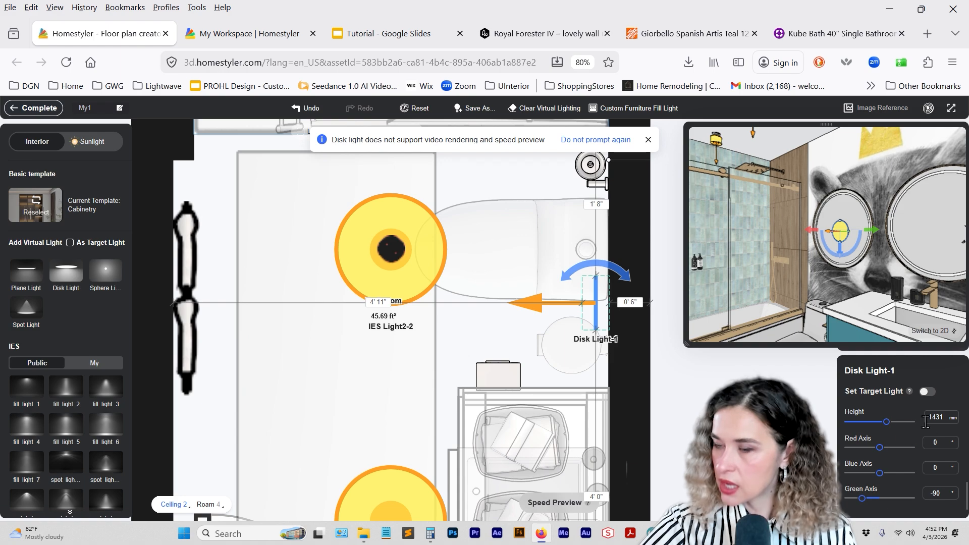
pyautogui.scroll(-5, 927, 436)
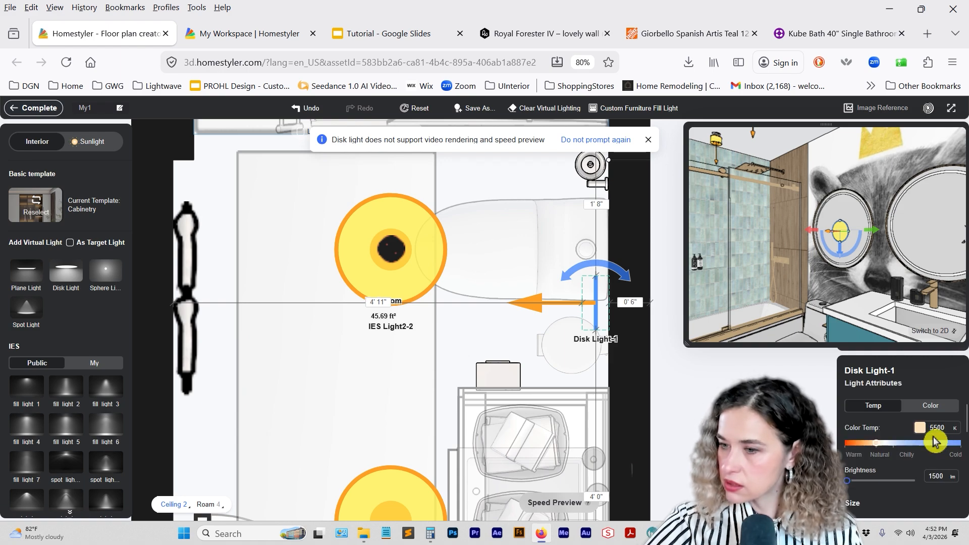
pyautogui.scroll(-1, 941, 432)
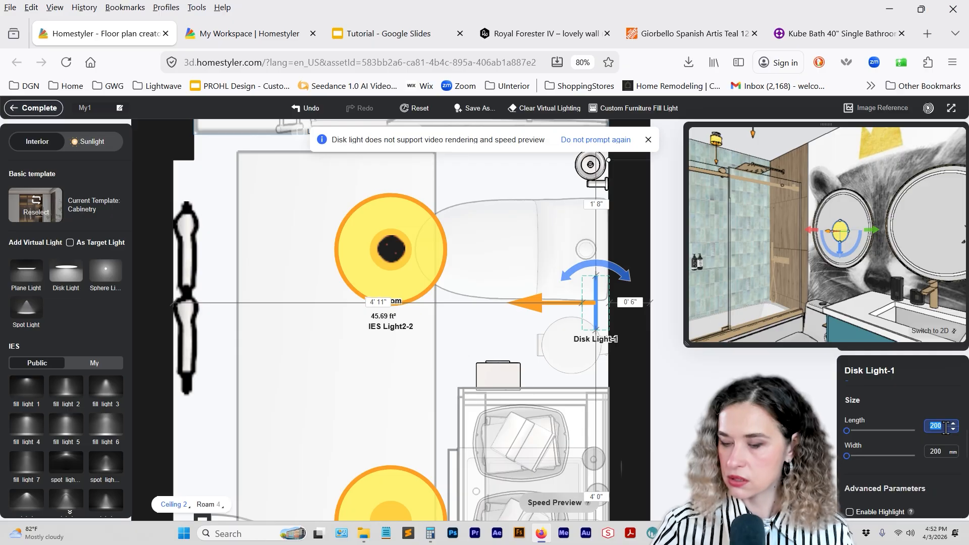
pyautogui.write('800')
pyautogui.press('Return')
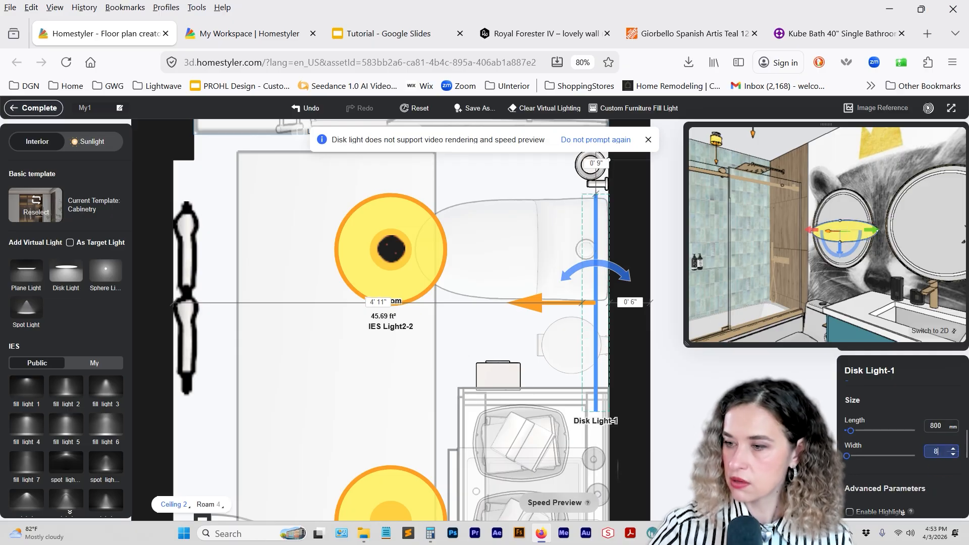
pyautogui.write('800')
pyautogui.press('Return')
# Set the disk light's brightness to 9000 lm and its color temperature to 5300 K.
pyautogui.scroll(4, 902, 434)
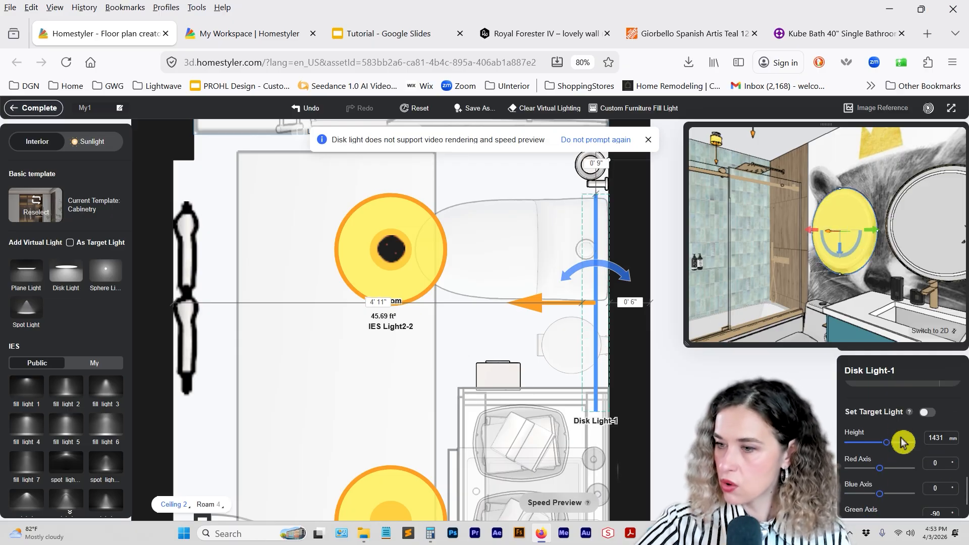
pyautogui.scroll(-5, 898, 434)
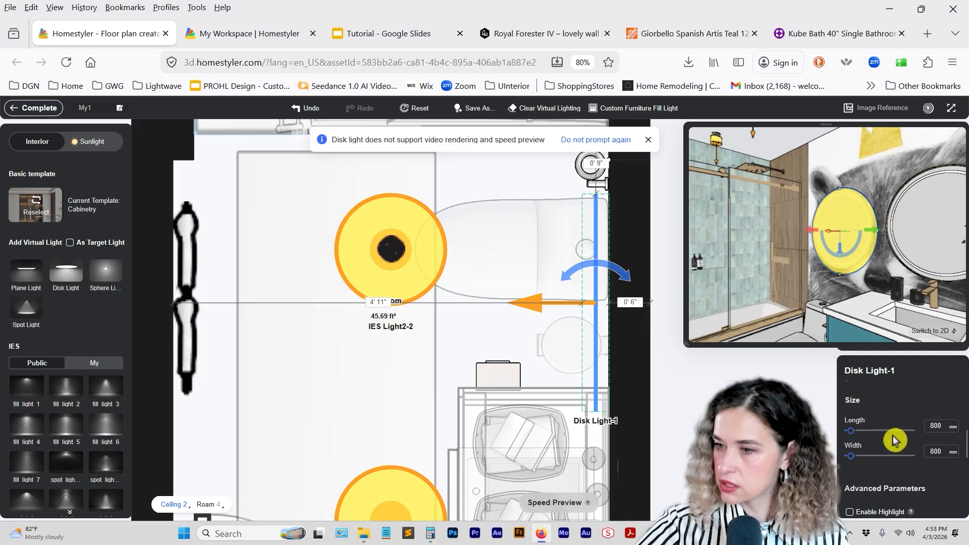
pyautogui.scroll(3, 895, 444)
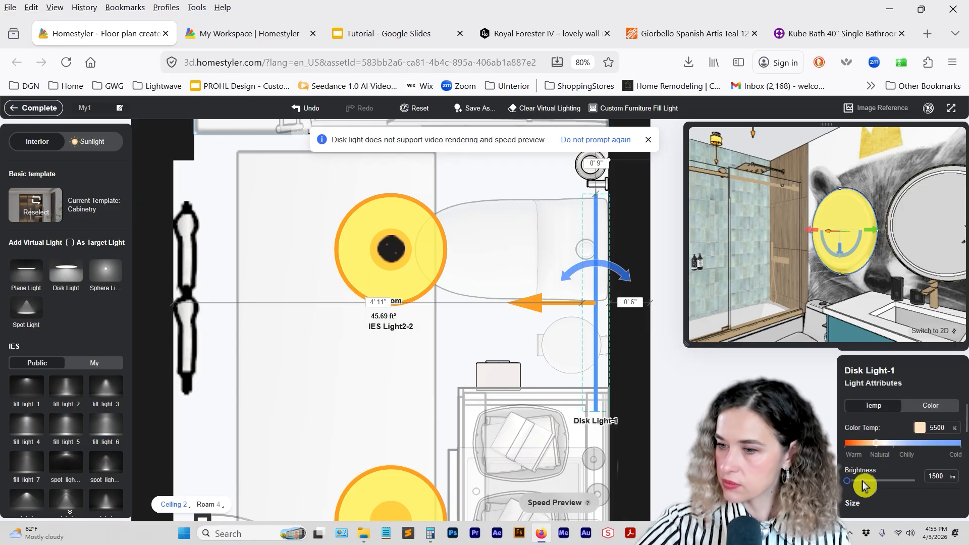
pyautogui.moveTo(847, 481); pyautogui.dragTo(858, 480)
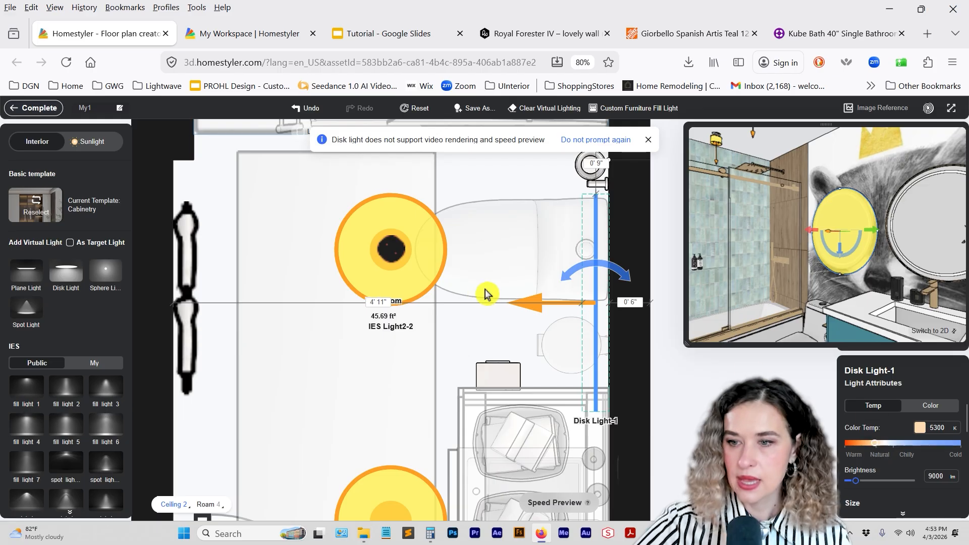
# Duplicate the disk light and place the copy at the second round mirror above the vanity, adjusting its height to match the mirror.
pyautogui.moveTo(541, 308); pyautogui.dragTo(439, 165, button='right')
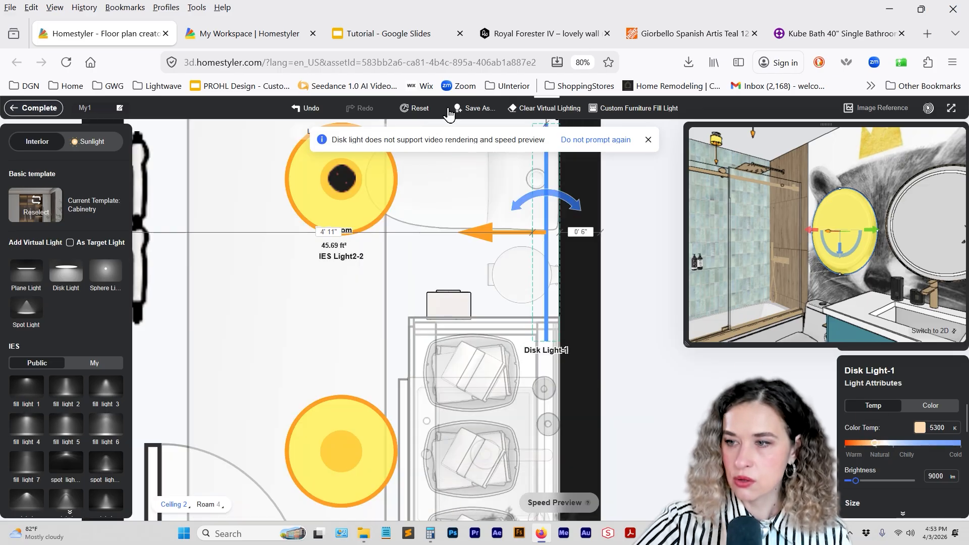
pyautogui.click(549, 244)
pyautogui.click(368, 143)
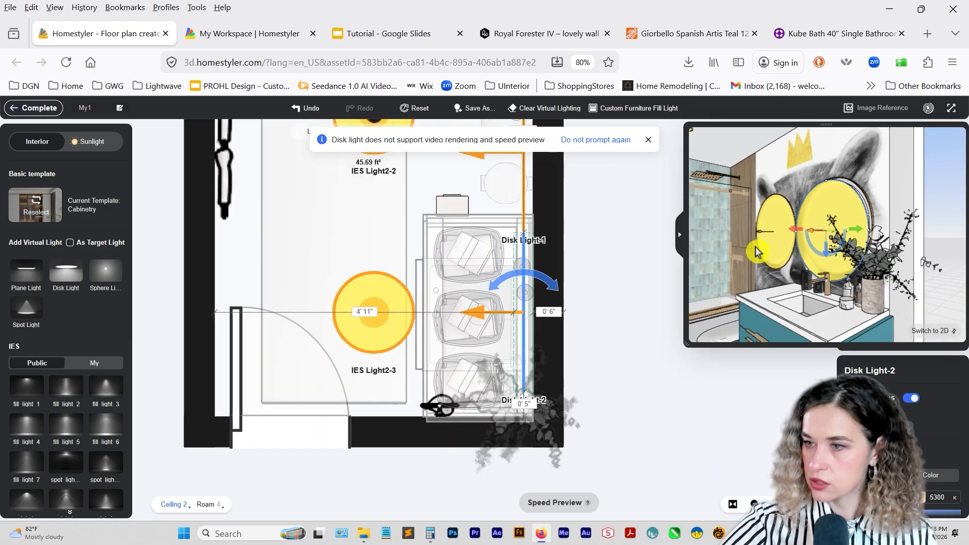
pyautogui.moveTo(756, 248); pyautogui.dragTo(724, 245)
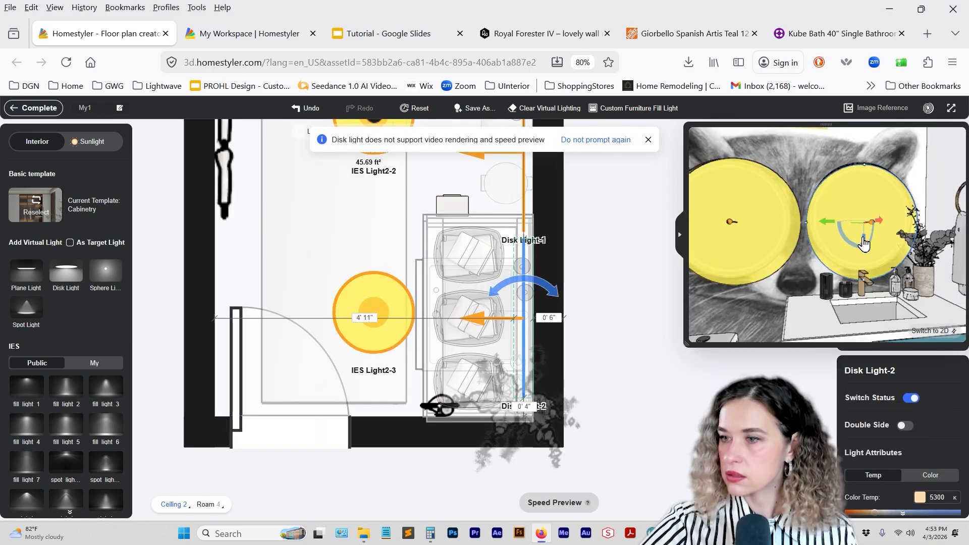
pyautogui.moveTo(865, 238); pyautogui.dragTo(866, 242)
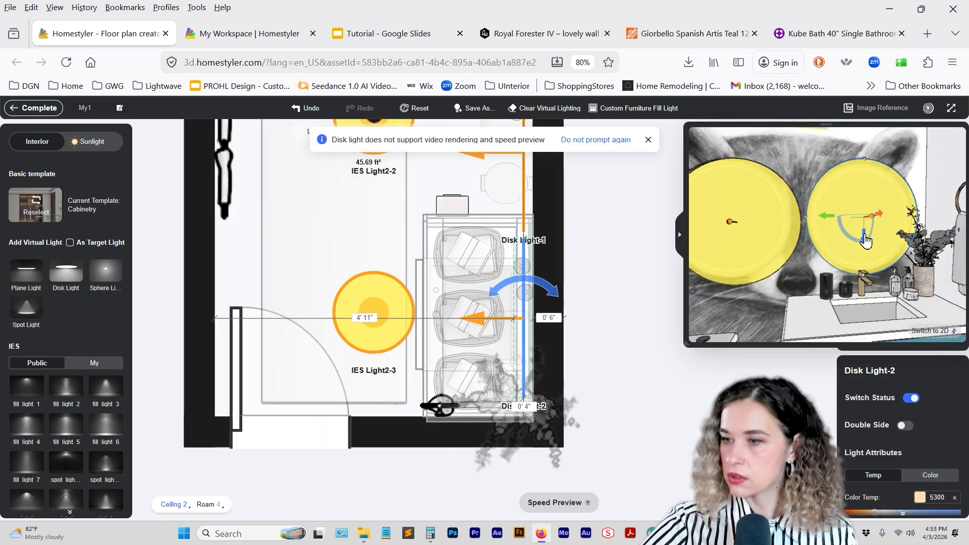
# Review the copied disk light's size, advanced parameters, height and axis rotation settings.
pyautogui.scroll(-5, 932, 452)
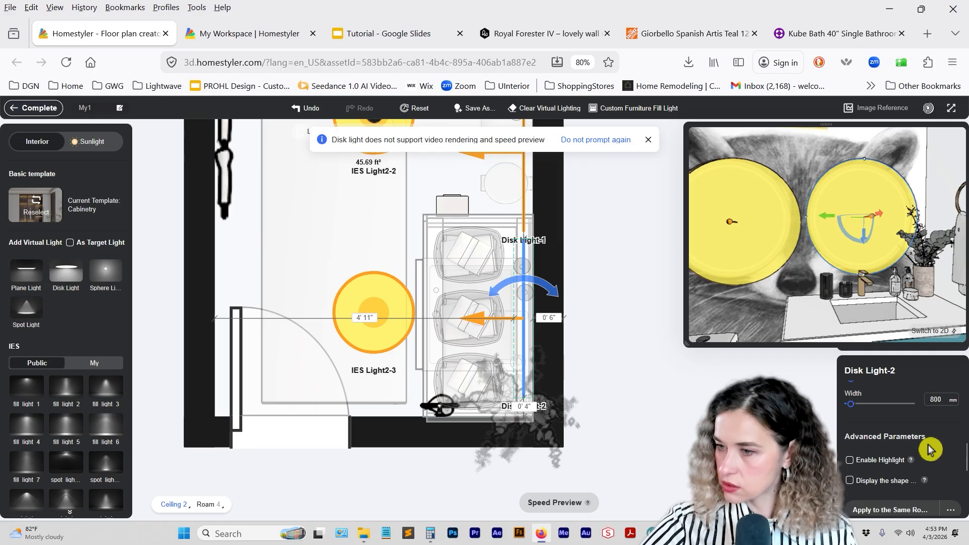
pyautogui.scroll(3, 929, 449)
pyautogui.scroll(1, 934, 456)
pyautogui.scroll(-5, 932, 471)
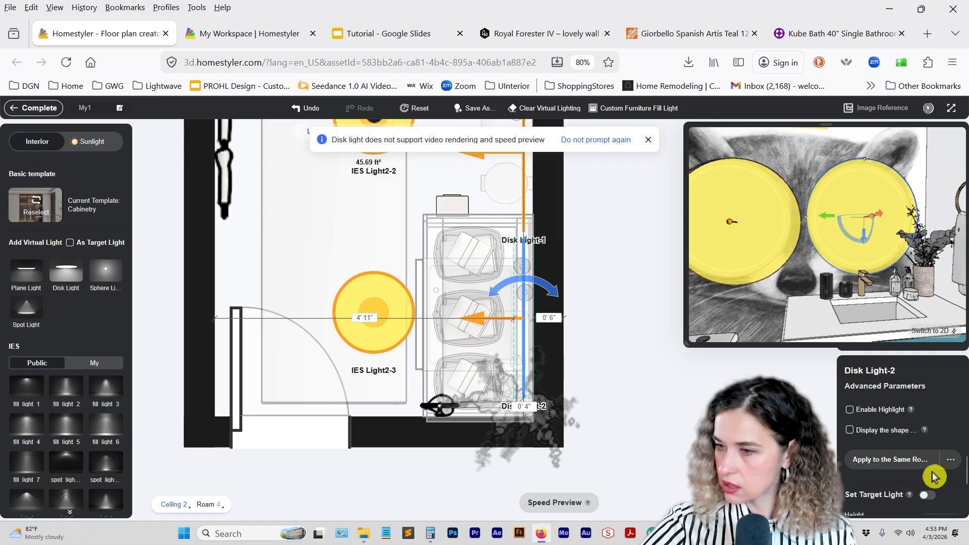
pyautogui.scroll(2, 924, 468)
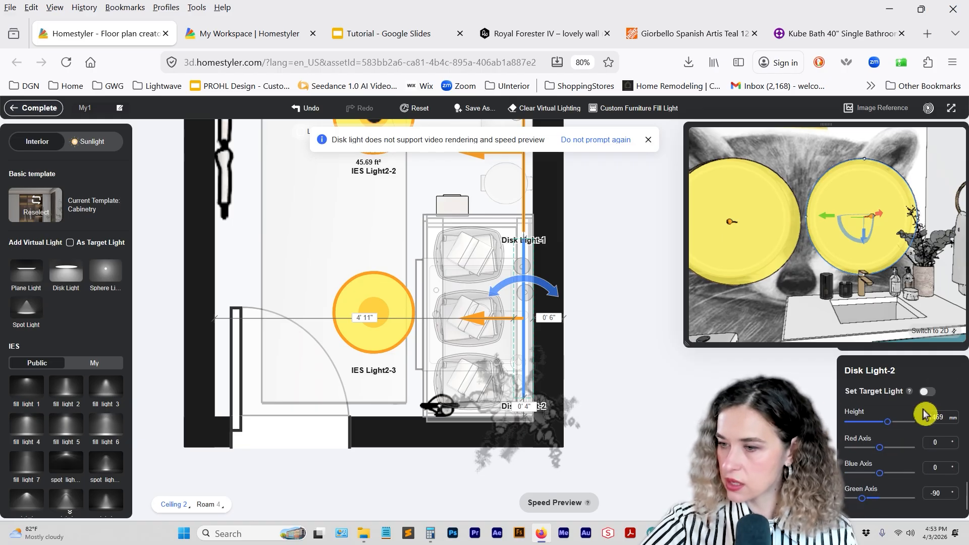
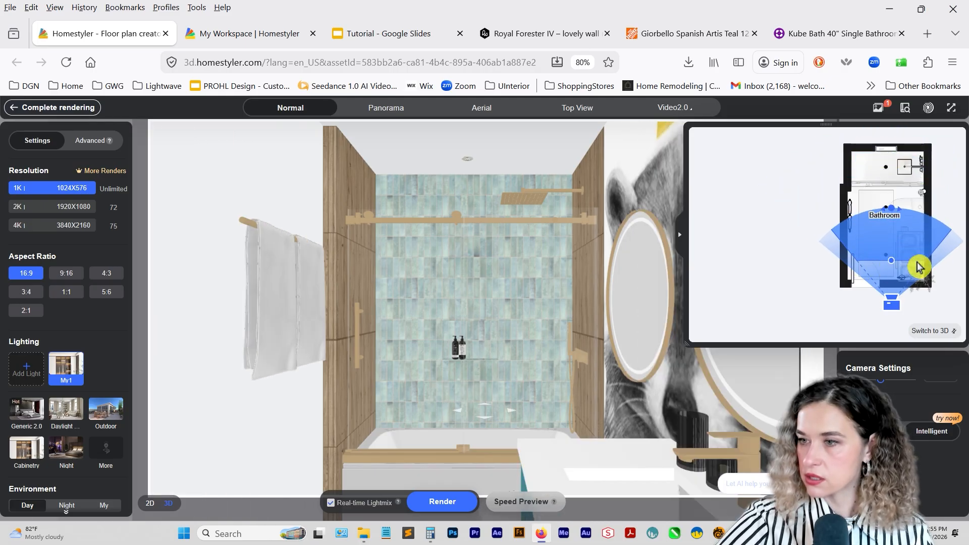
# Aim the camera toward the tiled shower with the vanity mirrors in frame, and start a 1K 16:9 render.
pyautogui.moveTo(891, 208); pyautogui.dragTo(899, 211)
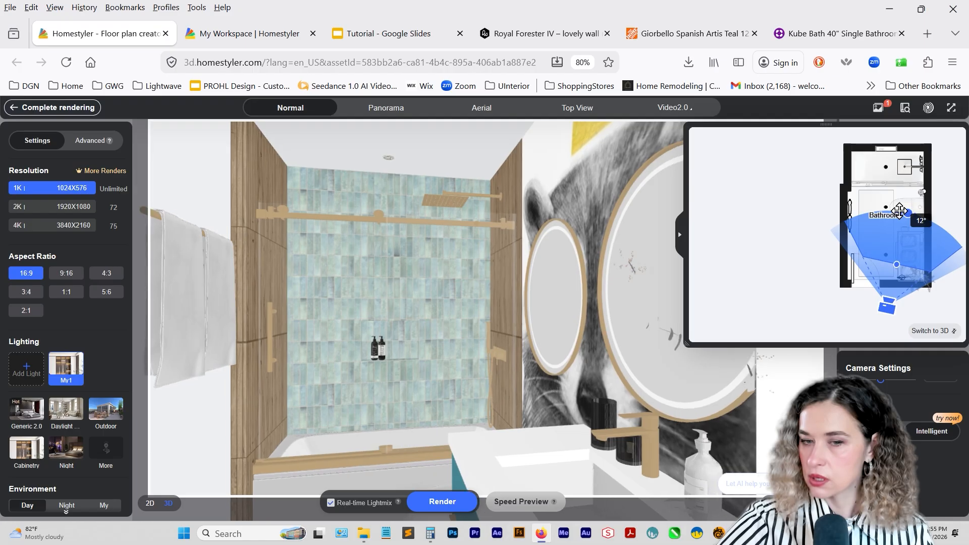
pyautogui.moveTo(886, 306); pyautogui.dragTo(873, 307)
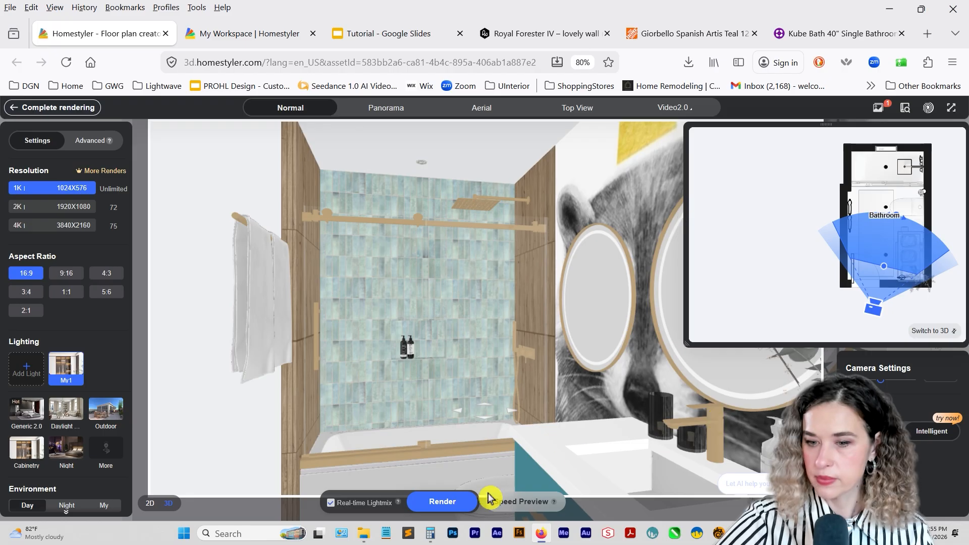
pyautogui.click(435, 505)
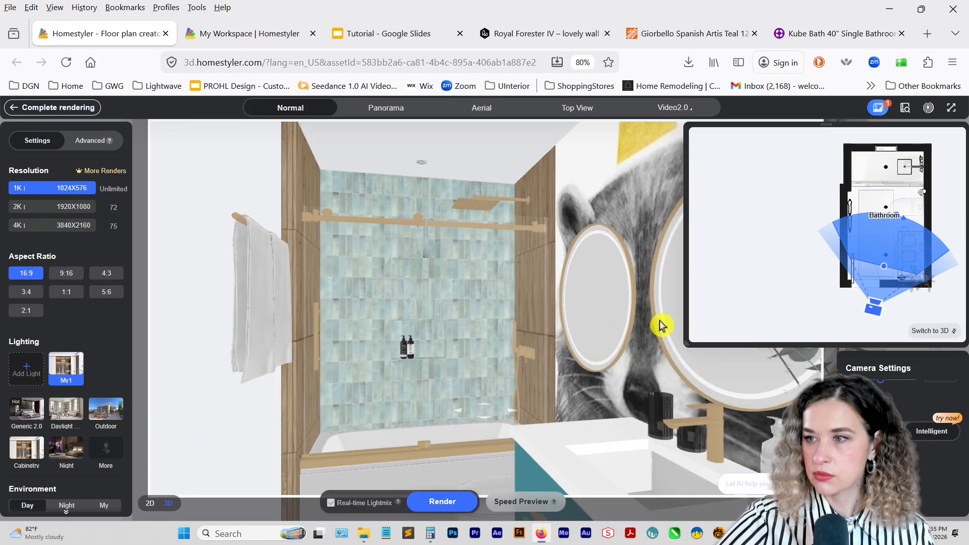
# Open the Bathroom-1 render from the render gallery in Lightmix.
pyautogui.click(882, 110)
pyautogui.moveTo(292, 238)
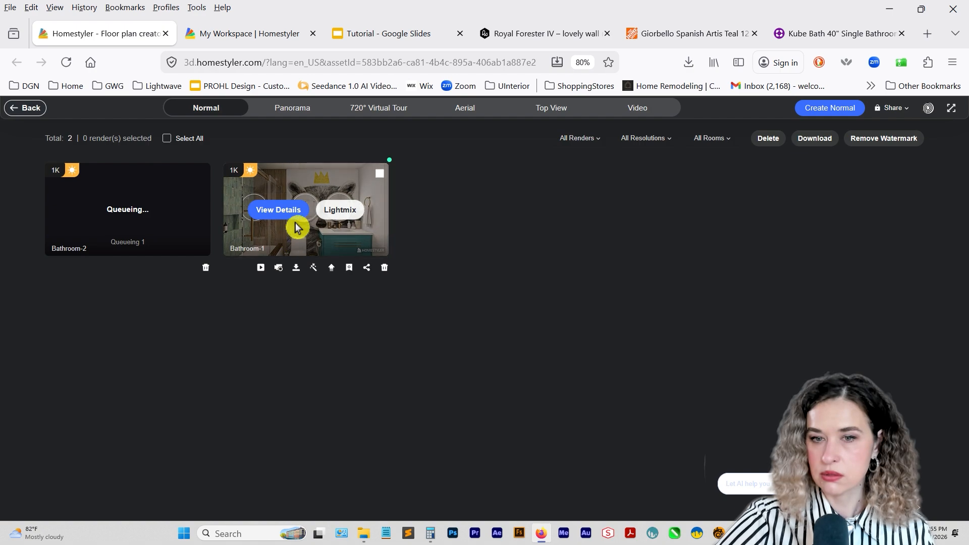
pyautogui.click(280, 211)
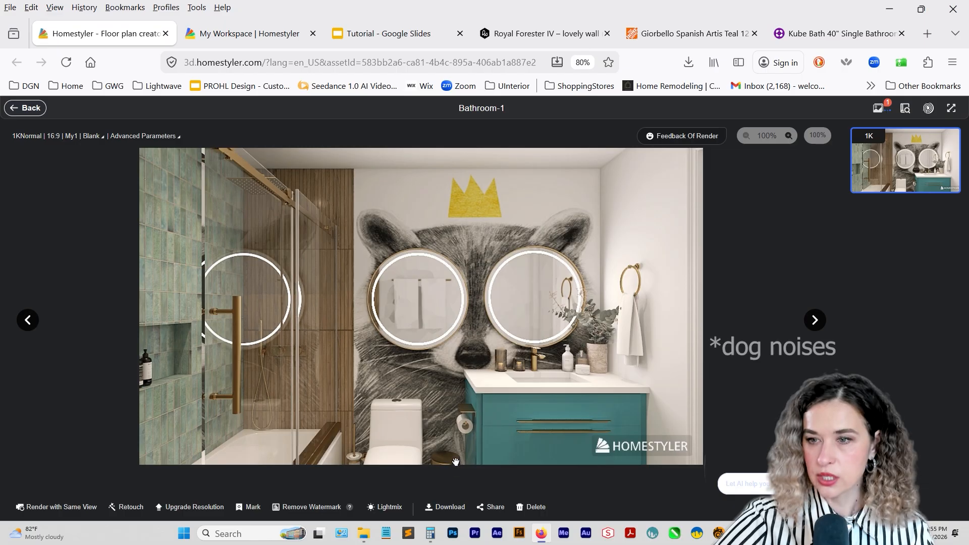
pyautogui.click(388, 508)
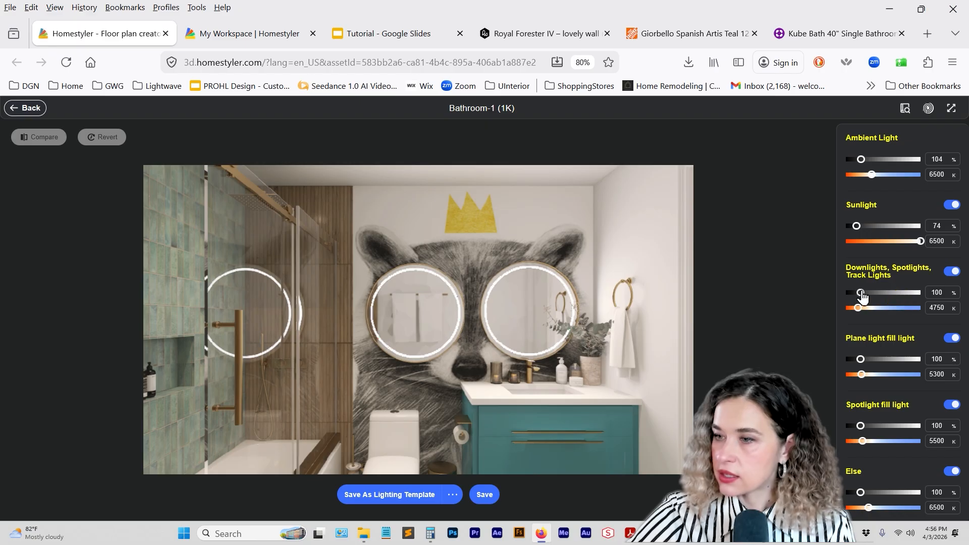
# Set the downlights, spotlights and track lights to 96% brightness and compare the render with that group off and on.
pyautogui.moveTo(863, 295); pyautogui.dragTo(858, 296)
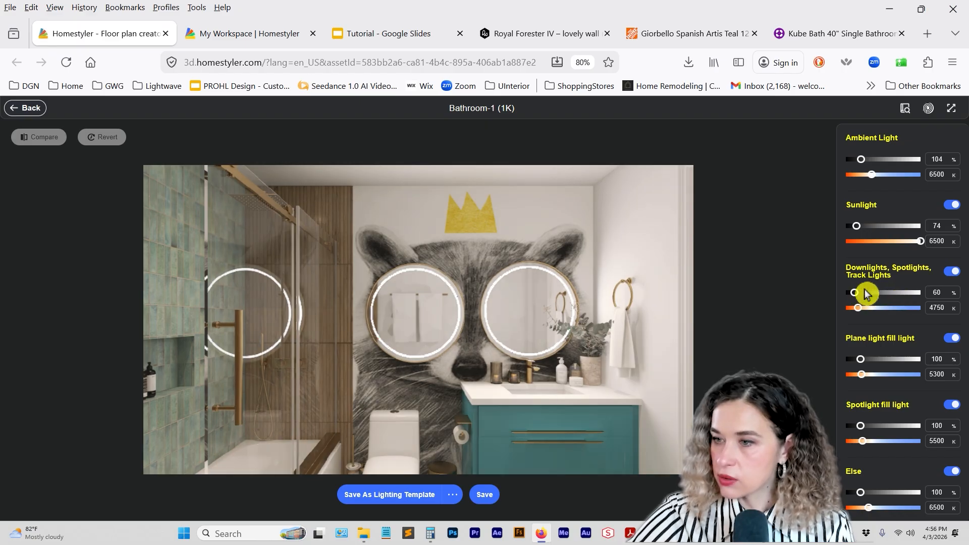
pyautogui.click(951, 273)
pyautogui.click(951, 273)
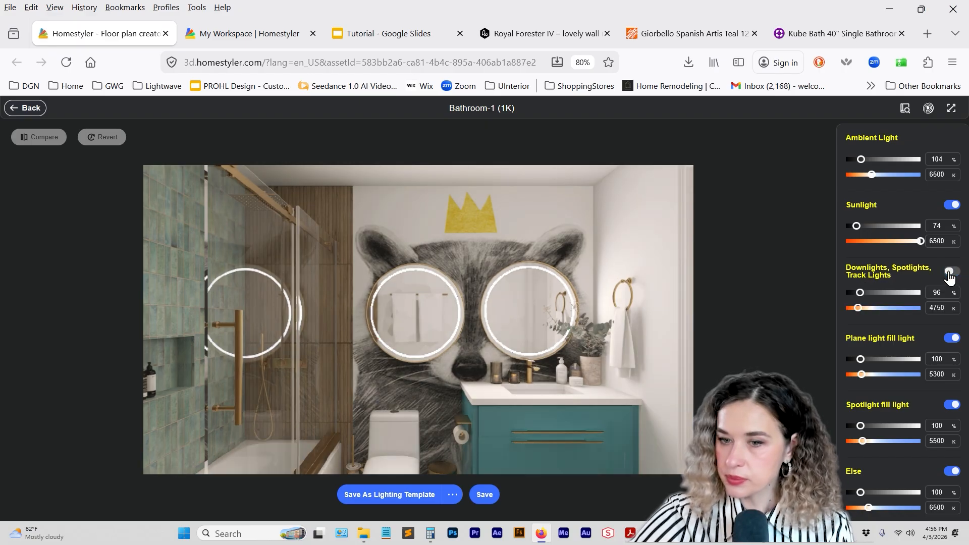
pyautogui.click(951, 273)
pyautogui.click(951, 273)
pyautogui.click(950, 273)
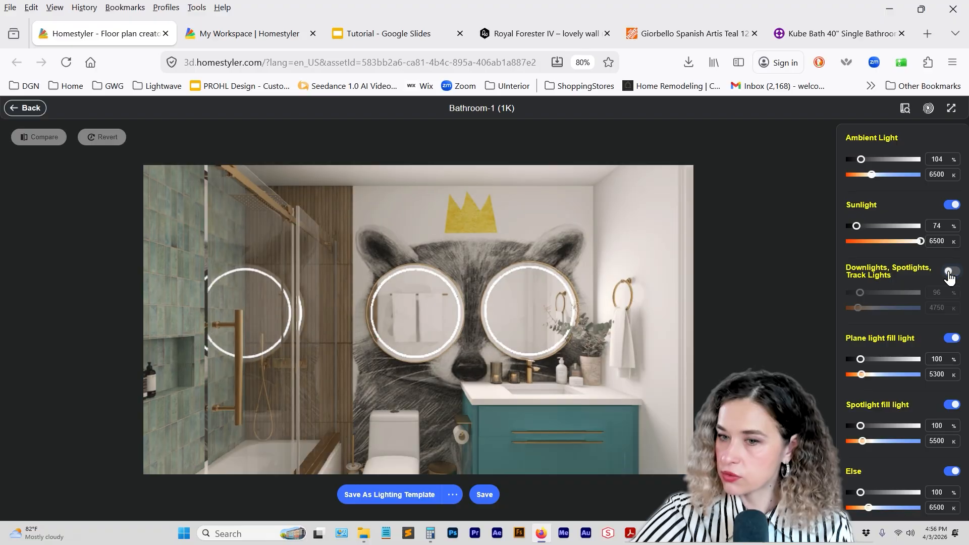
pyautogui.click(949, 273)
pyautogui.click(950, 273)
pyautogui.click(949, 272)
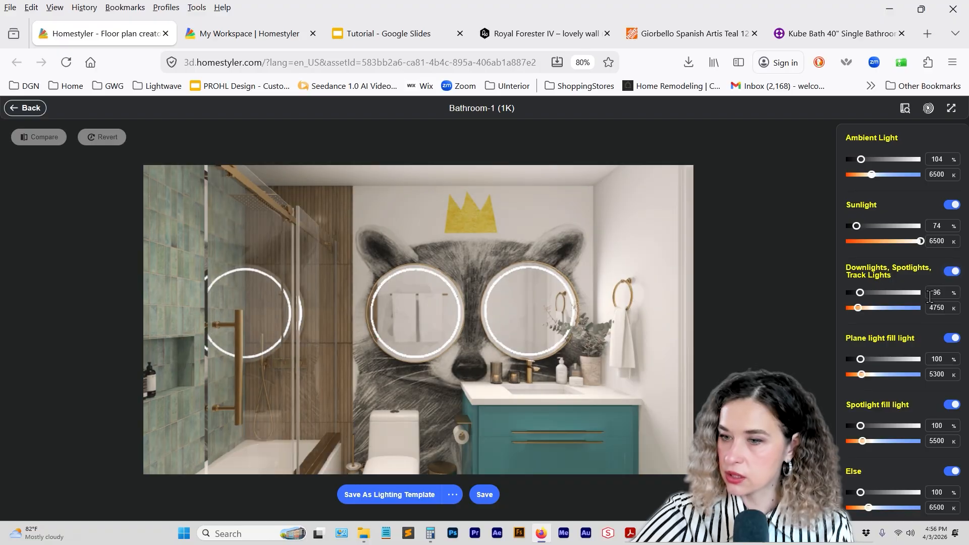
# Set the plane light fill light to 1% brightness and 4846 K.
pyautogui.moveTo(865, 363)
pyautogui.mouseDown()
pyautogui.moveTo(888, 359)
pyautogui.moveTo(823, 361)
pyautogui.moveTo(857, 360)
pyautogui.mouseUp()
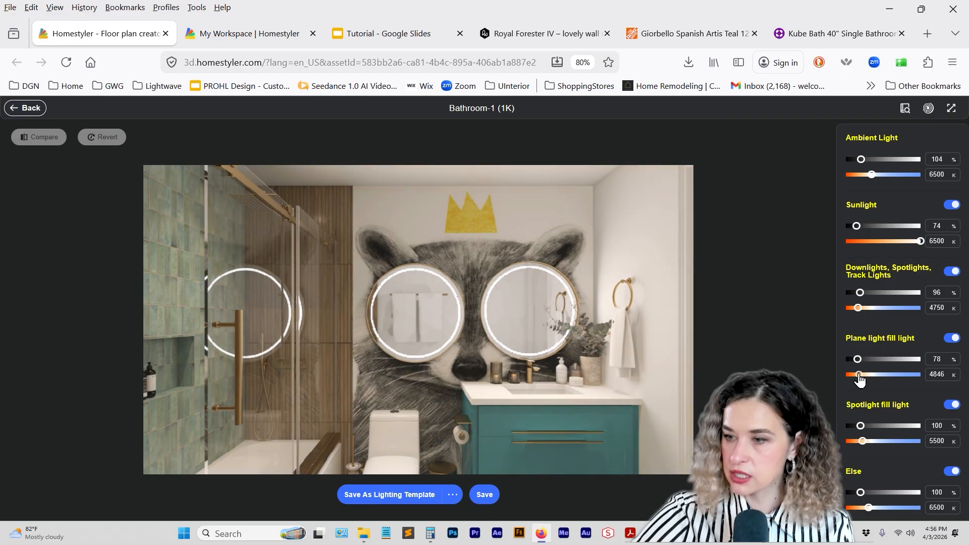
pyautogui.moveTo(858, 360); pyautogui.dragTo(846, 360)
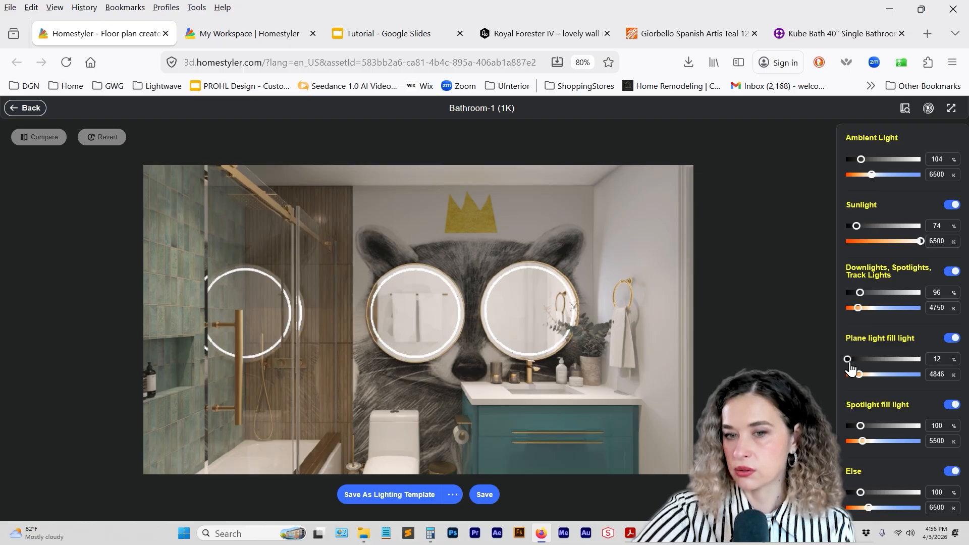
pyautogui.moveTo(849, 368); pyautogui.dragTo(839, 367)
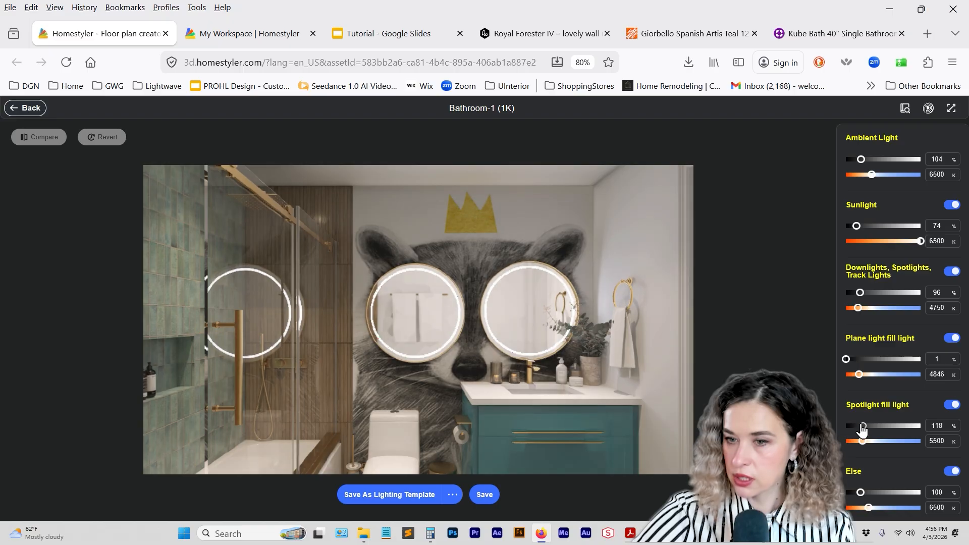
# Set the spotlight fill light to 1% brightness and compare it off and on, leaving it on.
pyautogui.moveTo(848, 426); pyautogui.dragTo(847, 427)
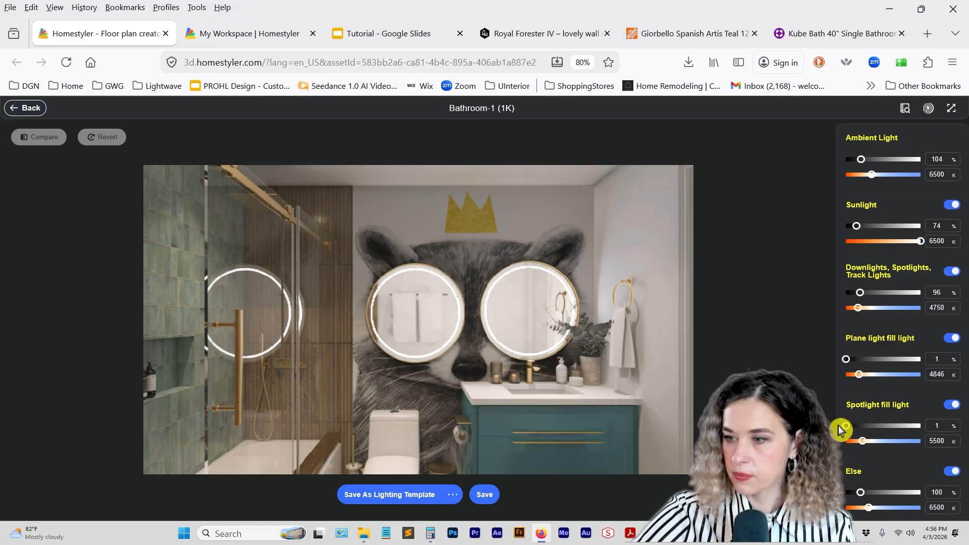
pyautogui.click(950, 406)
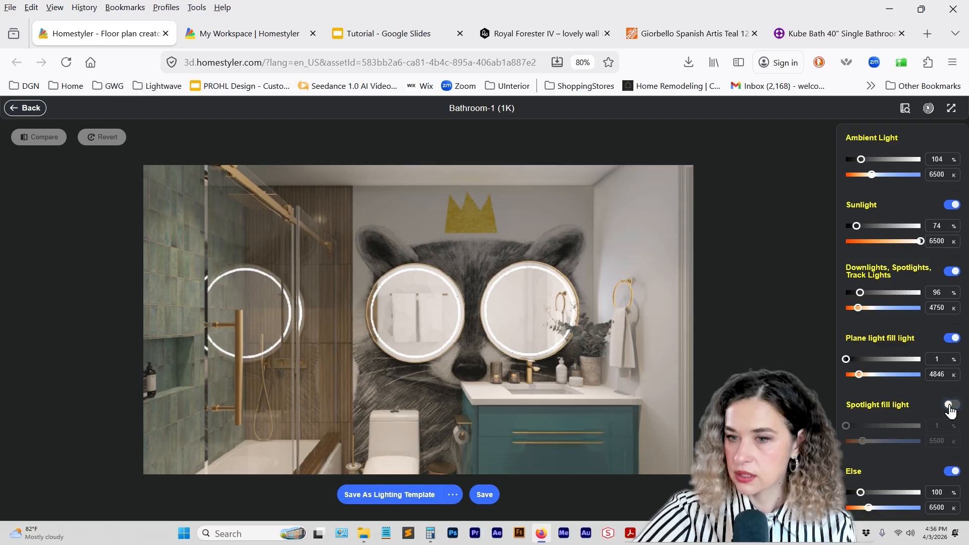
pyautogui.click(950, 406)
pyautogui.click(950, 406)
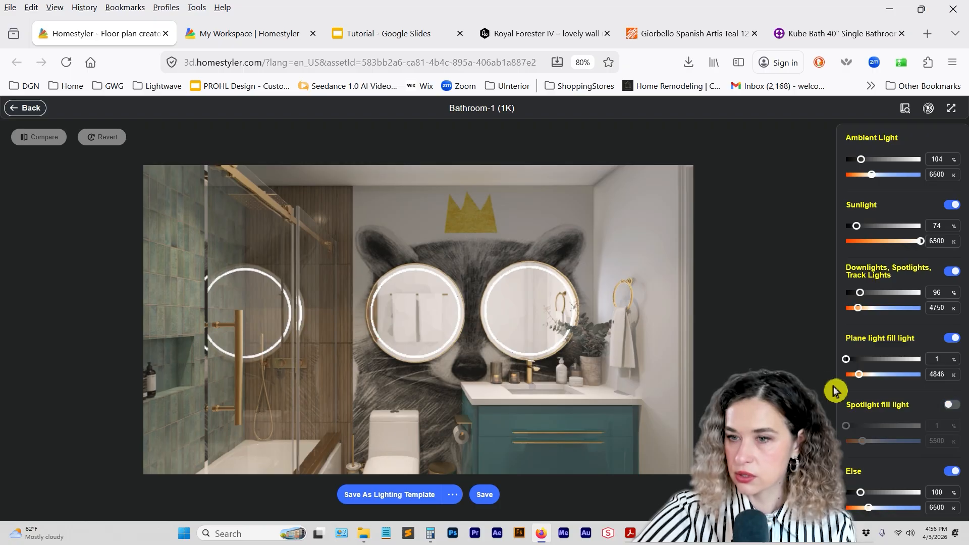
pyautogui.click(951, 406)
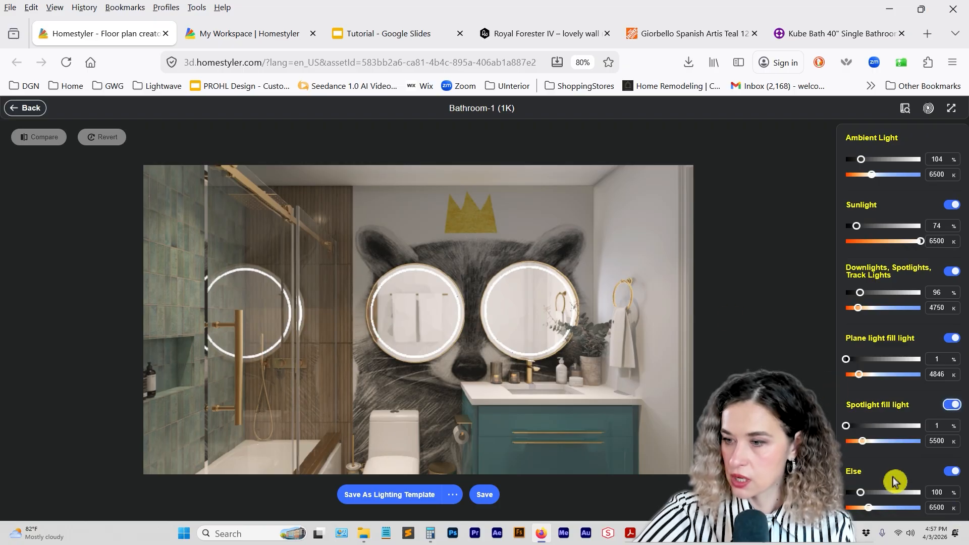
# Compare the Else lights off and on, then try their brightness at 338% and 191%.
pyautogui.click(951, 472)
pyautogui.click(950, 472)
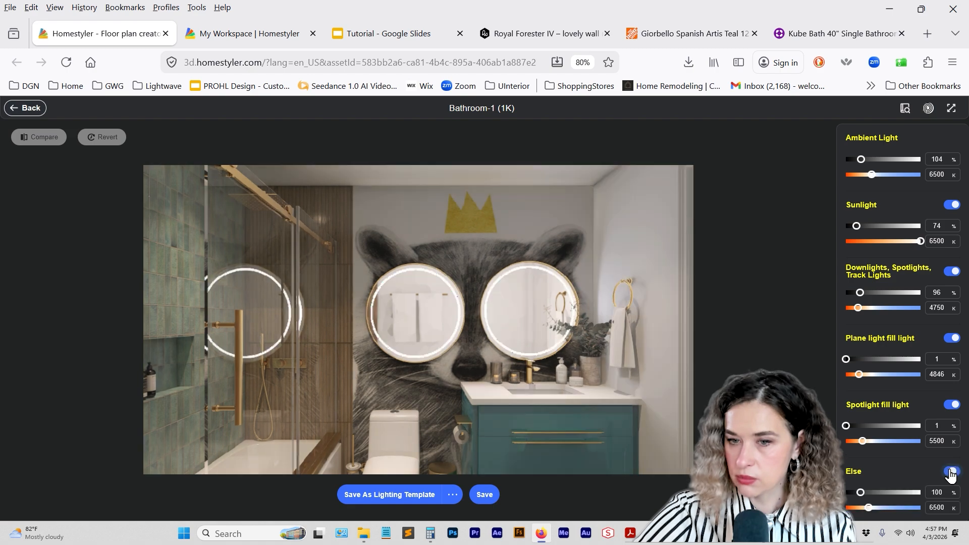
pyautogui.click(951, 471)
pyautogui.click(950, 472)
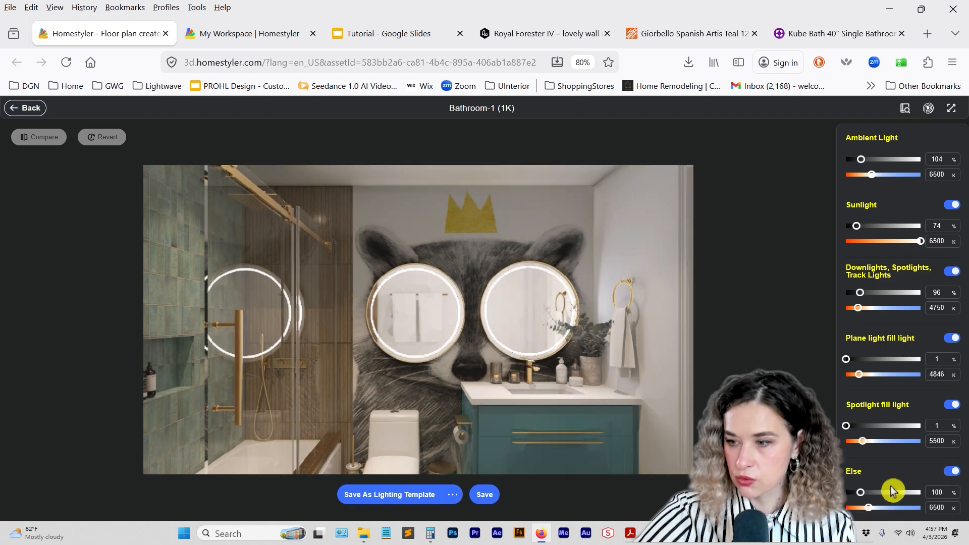
pyautogui.moveTo(859, 493); pyautogui.dragTo(896, 493)
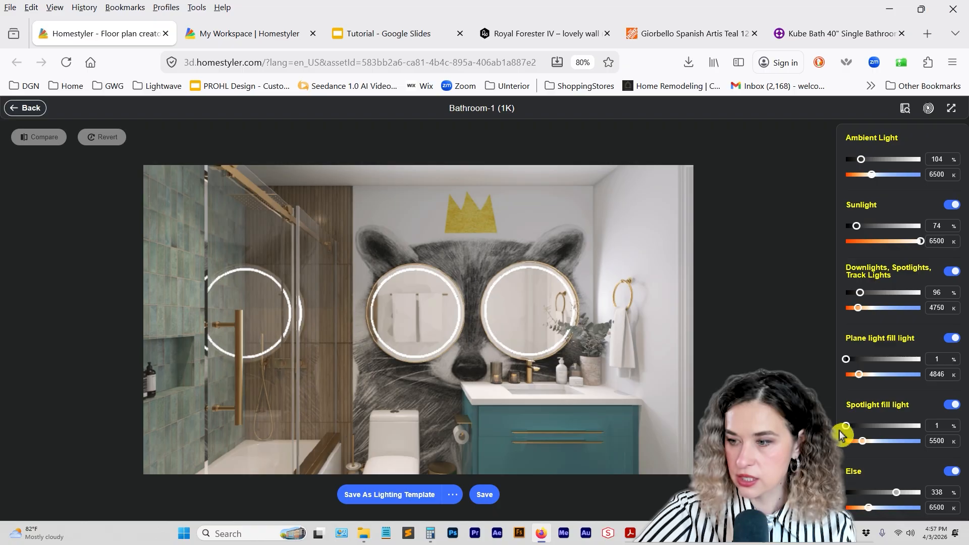
pyautogui.moveTo(897, 493); pyautogui.dragTo(875, 502)
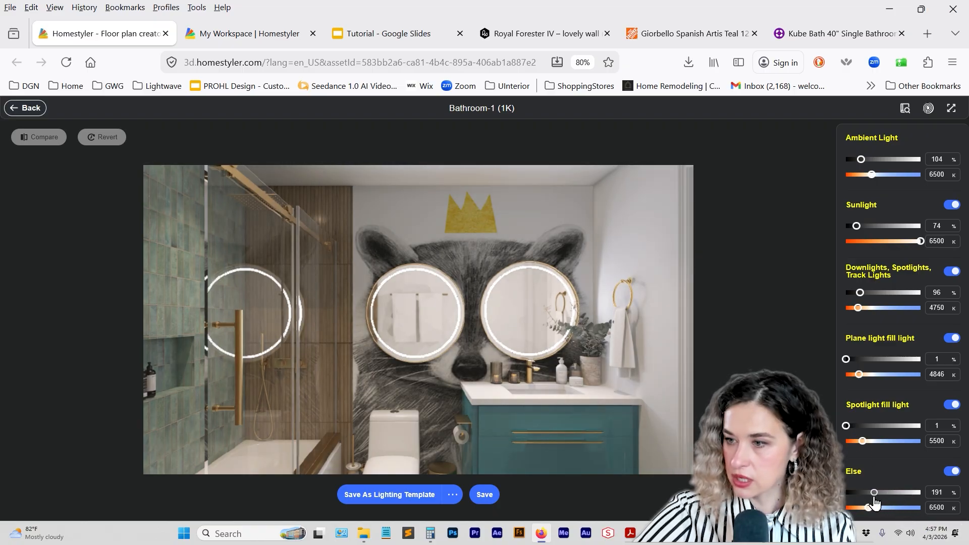
# Turn off the plane light fill light and set the Else lights to 74% brightness and 5956 K.
pyautogui.click(952, 338)
pyautogui.moveTo(874, 499); pyautogui.dragTo(848, 499)
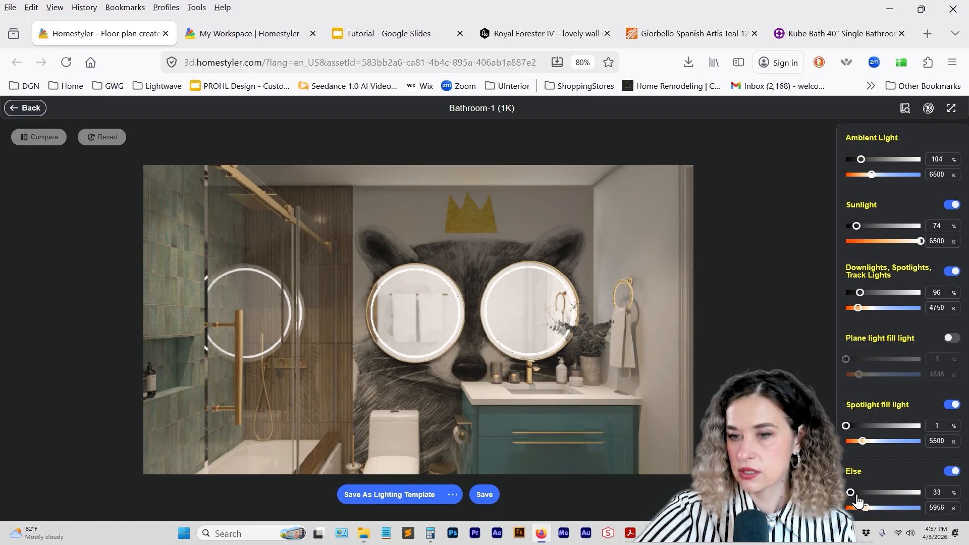
pyautogui.click(856, 494)
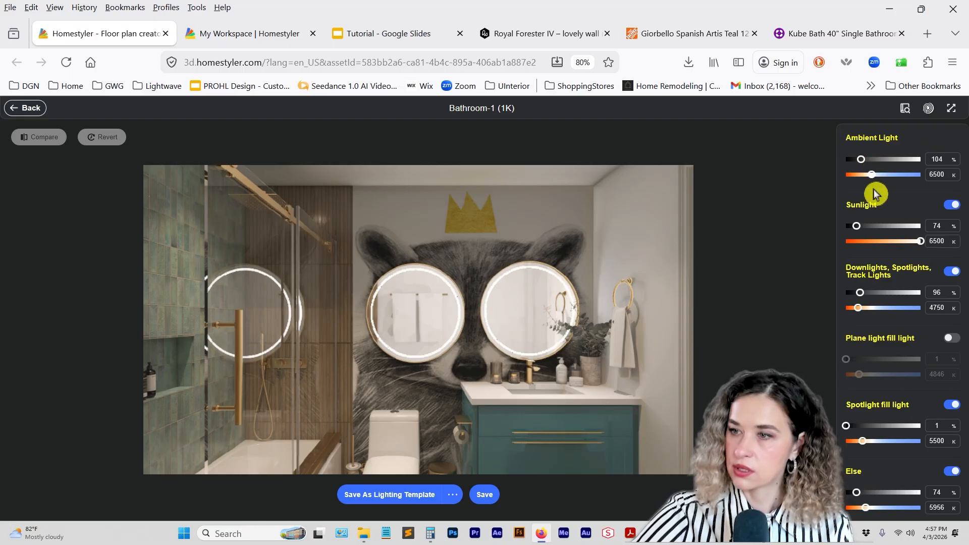
# Raise the downlights, spotlights and track lights to 236% brightness and save the Bathroom-1 light mix.
pyautogui.click(881, 293)
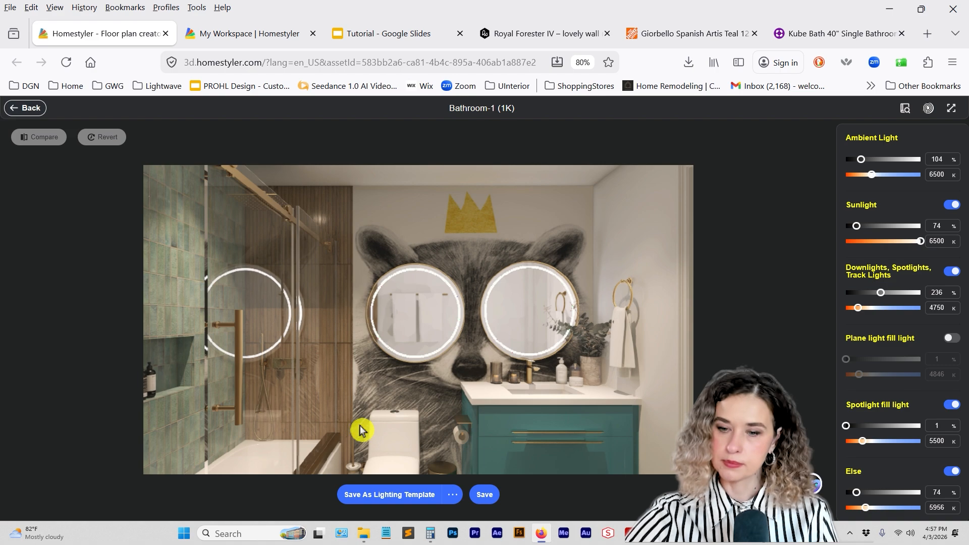
pyautogui.click(485, 495)
# Open the finished Bathroom-2 render and start Lightmix for it.
pyautogui.moveTo(113, 239)
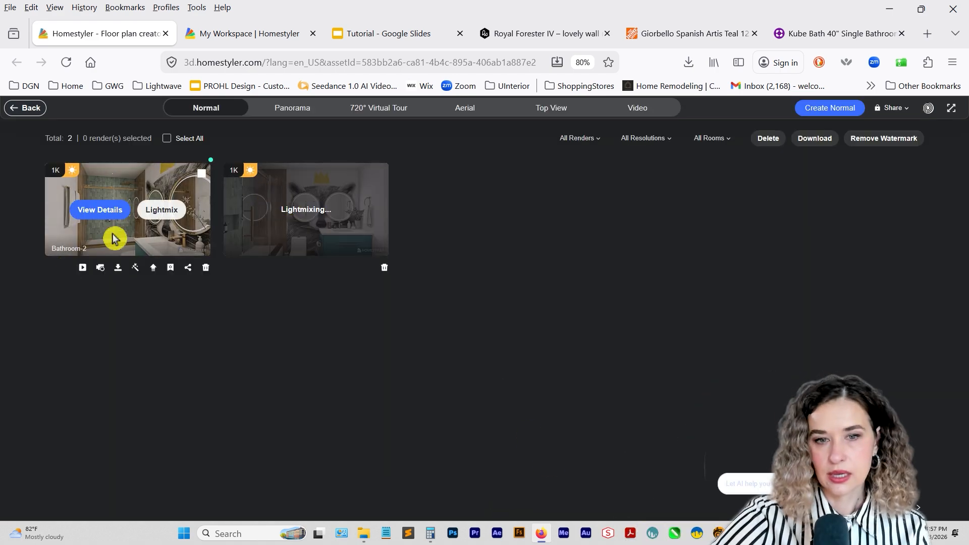
pyautogui.click(100, 212)
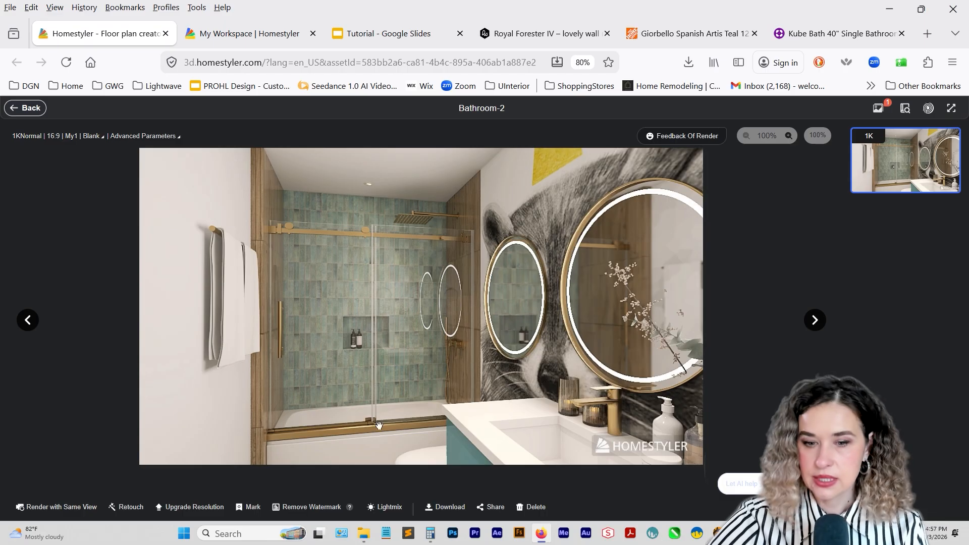
pyautogui.click(384, 506)
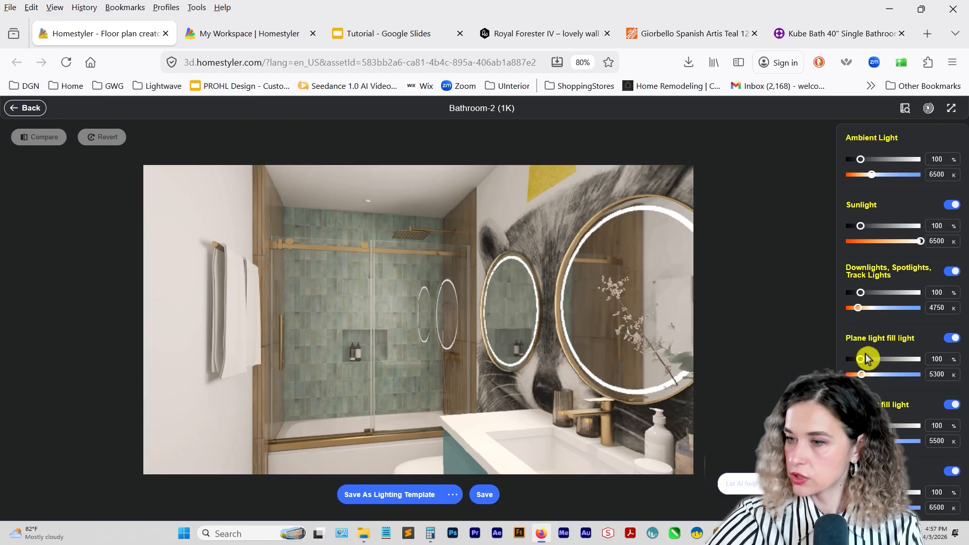
# Turn off Bathroom-2's plane and spotlight fill lights, set sunlight to 291%, downlights to 305% and Else to 67% at 5050 K, and save.
pyautogui.click(951, 338)
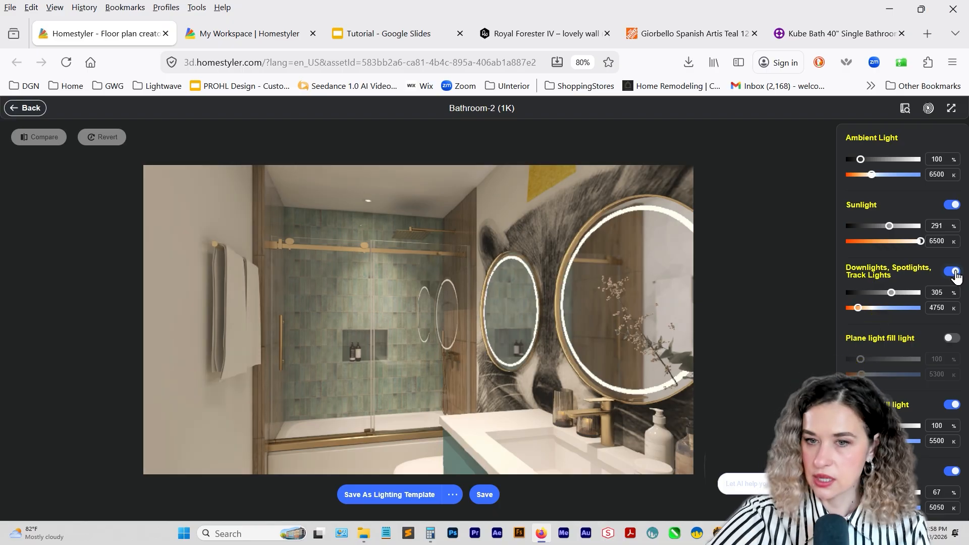
pyautogui.click(954, 272)
pyautogui.click(954, 272)
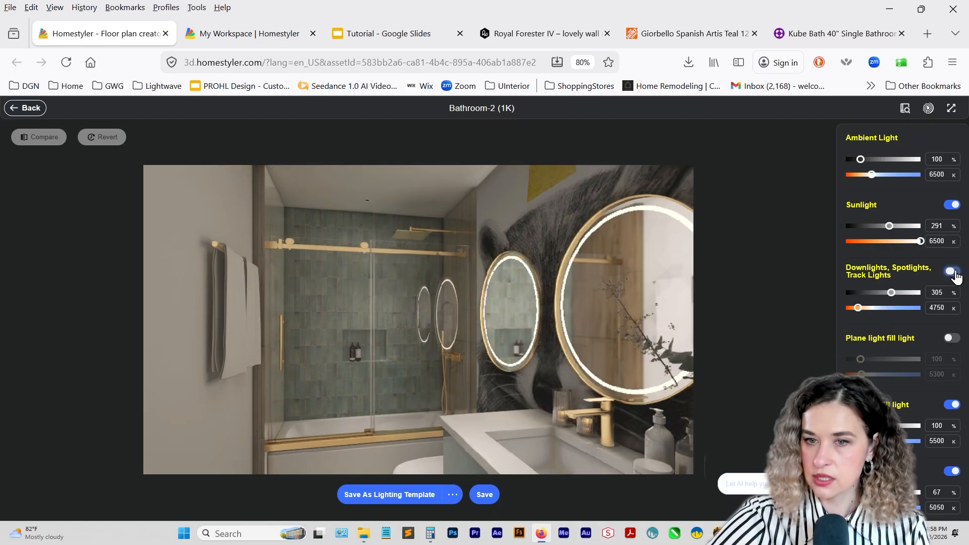
pyautogui.click(955, 272)
pyautogui.click(954, 272)
pyautogui.click(954, 272)
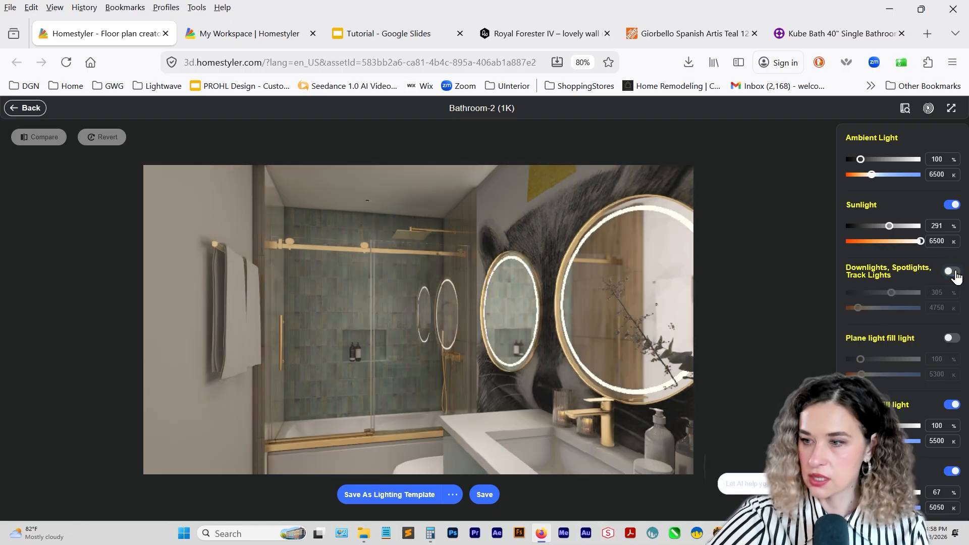
pyautogui.click(954, 272)
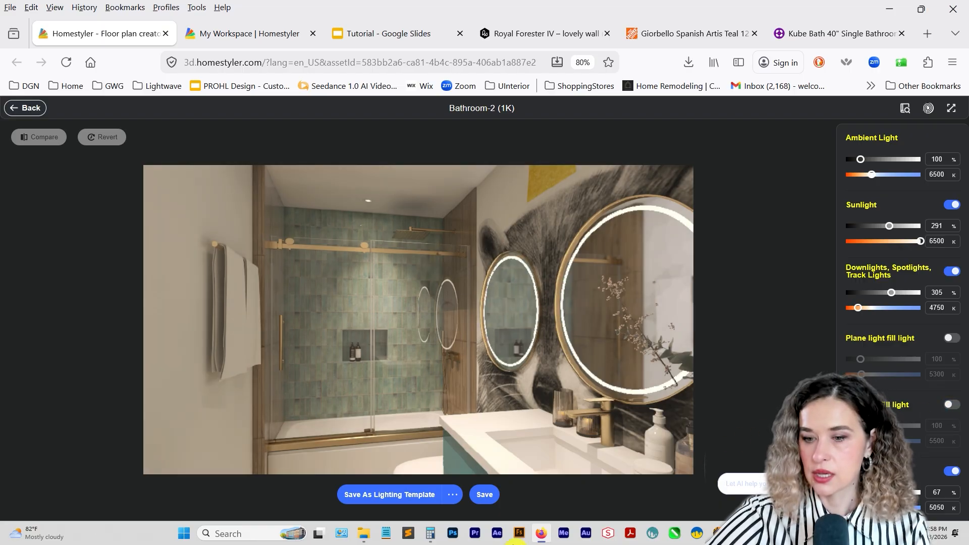
pyautogui.click(484, 495)
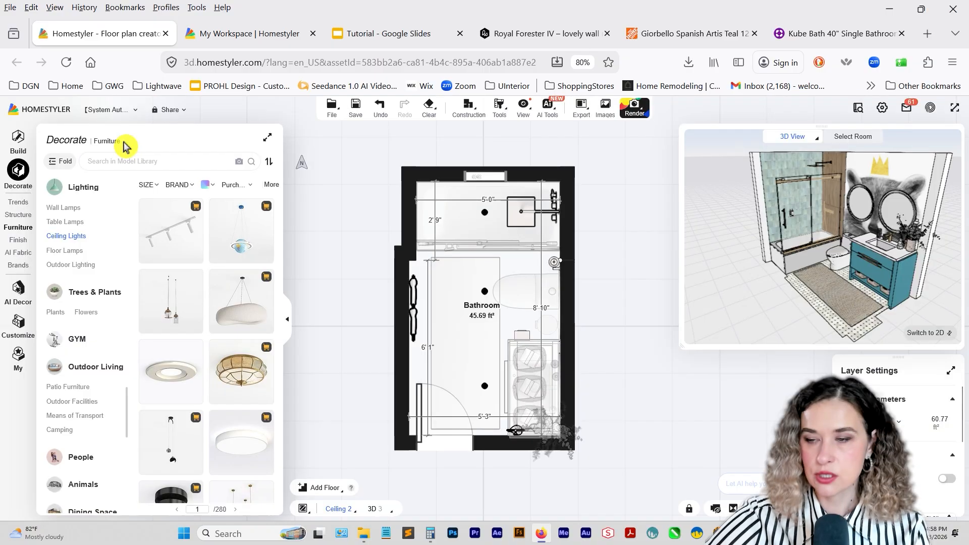
# Make the 3D view the main view and open the gallery of finished renders.
pyautogui.click(164, 158)
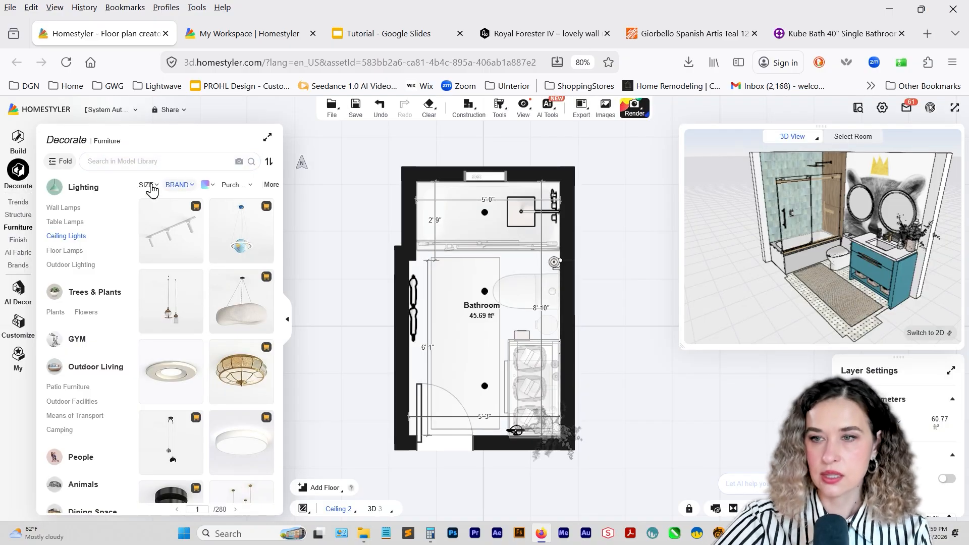
pyautogui.click(584, 114)
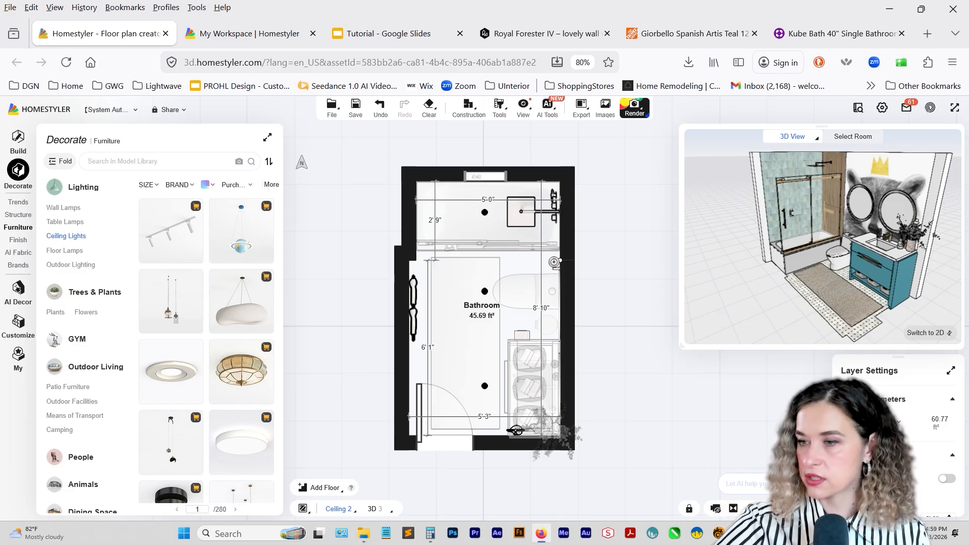
pyautogui.click(929, 333)
pyautogui.moveTo(547, 361)
pyautogui.mouseDown()
pyautogui.moveTo(524, 361)
pyautogui.moveTo(593, 366)
pyautogui.moveTo(525, 389)
pyautogui.moveTo(570, 396)
pyautogui.moveTo(530, 386)
pyautogui.moveTo(545, 411)
pyautogui.moveTo(555, 403)
pyautogui.mouseUp()
pyautogui.moveTo(578, 115)
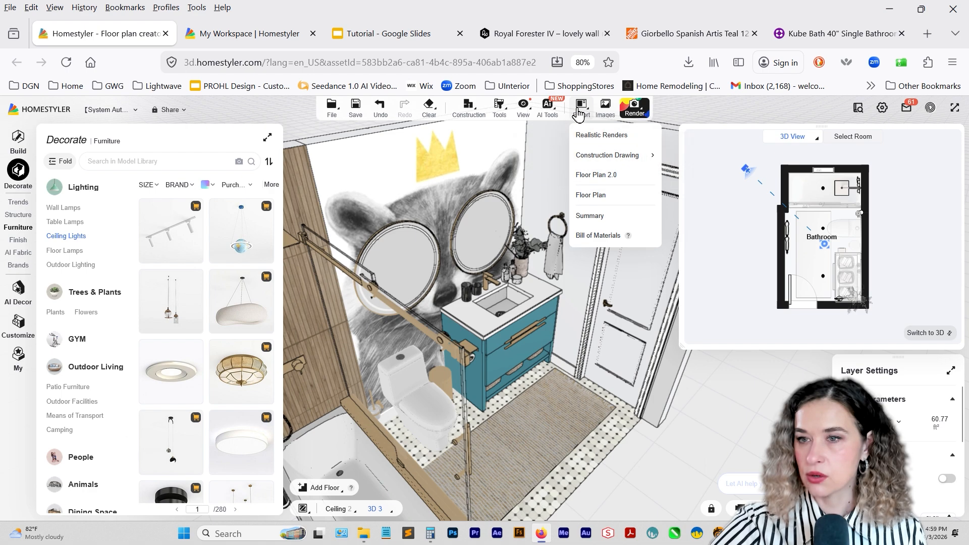
pyautogui.moveTo(608, 114)
pyautogui.click(593, 161)
# Select the Bathroom-1 and Bathroom-2 renders and remove the watermark from both.
pyautogui.moveTo(338, 202)
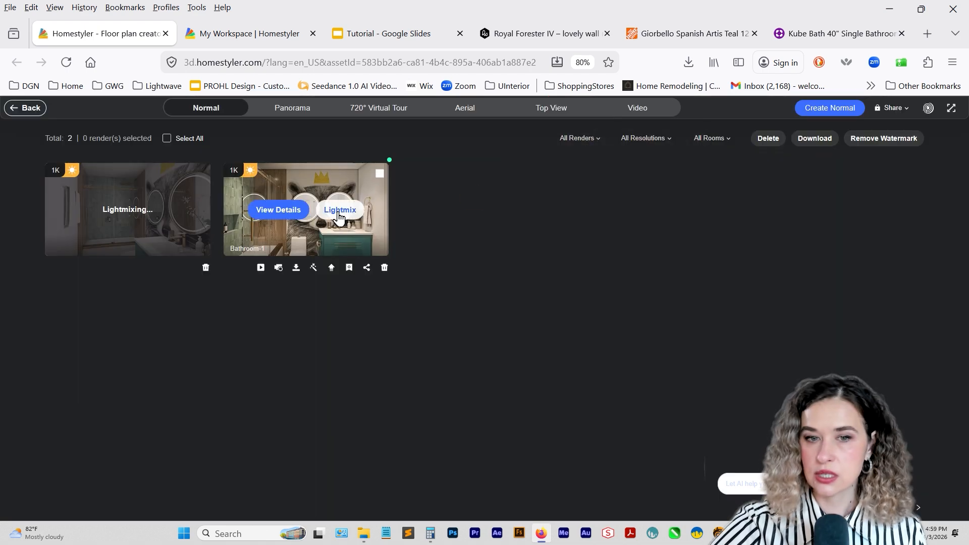
pyautogui.click(380, 173)
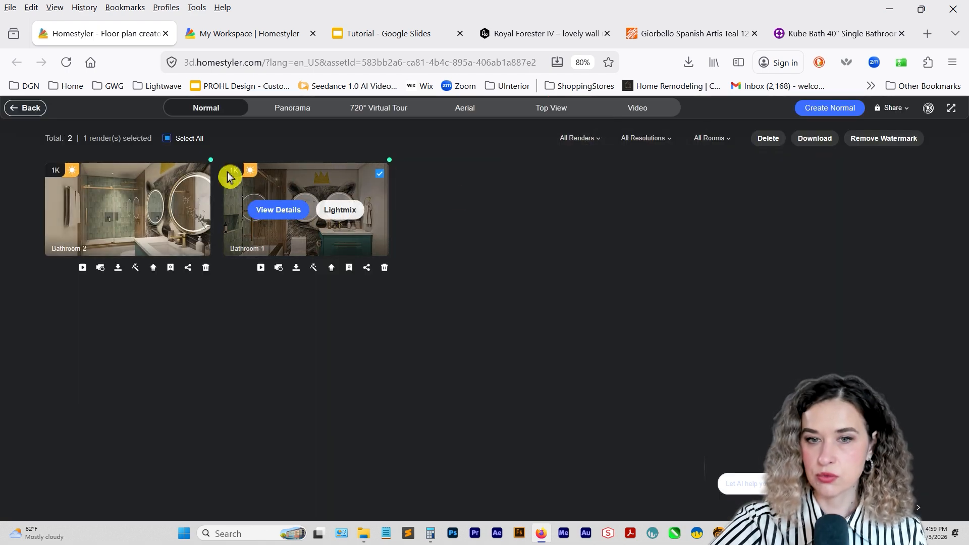
pyautogui.click(202, 174)
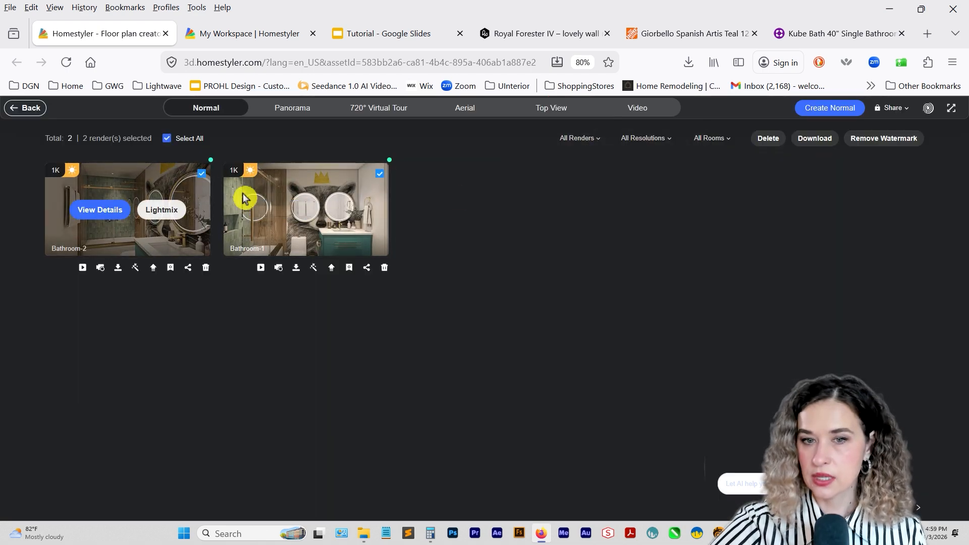
pyautogui.click(884, 141)
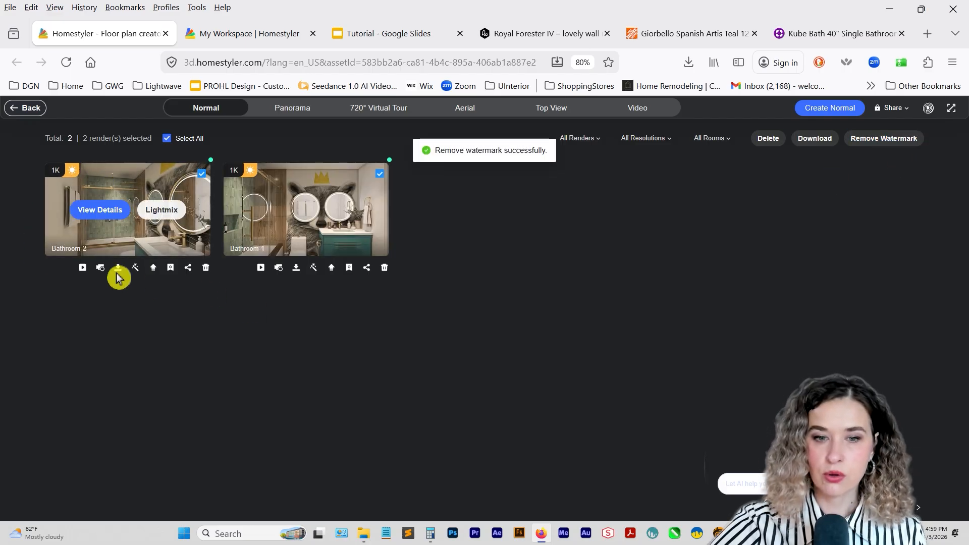
# Download the Bathroom-1 render, deselect it in the gallery and return to the design.
pyautogui.moveTo(118, 275)
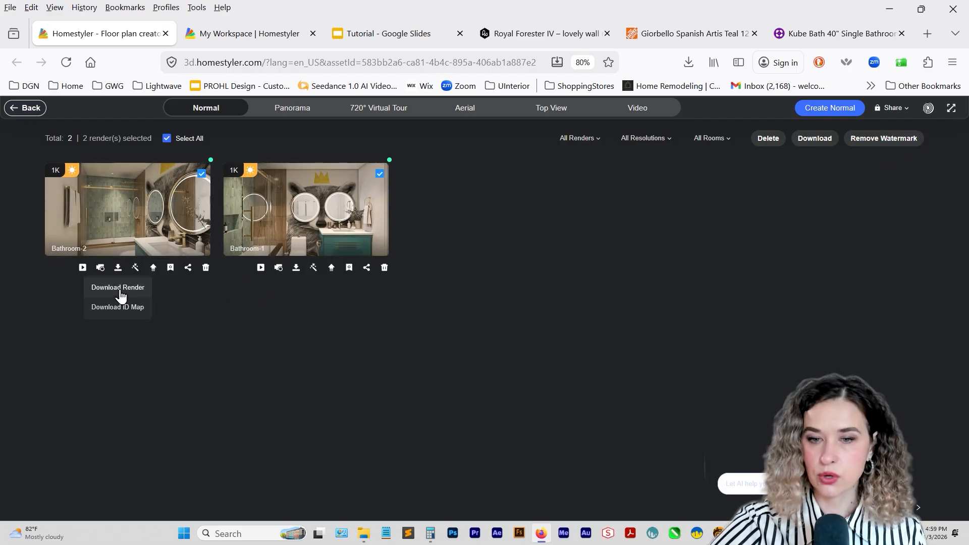
pyautogui.moveTo(296, 267)
pyautogui.click(298, 289)
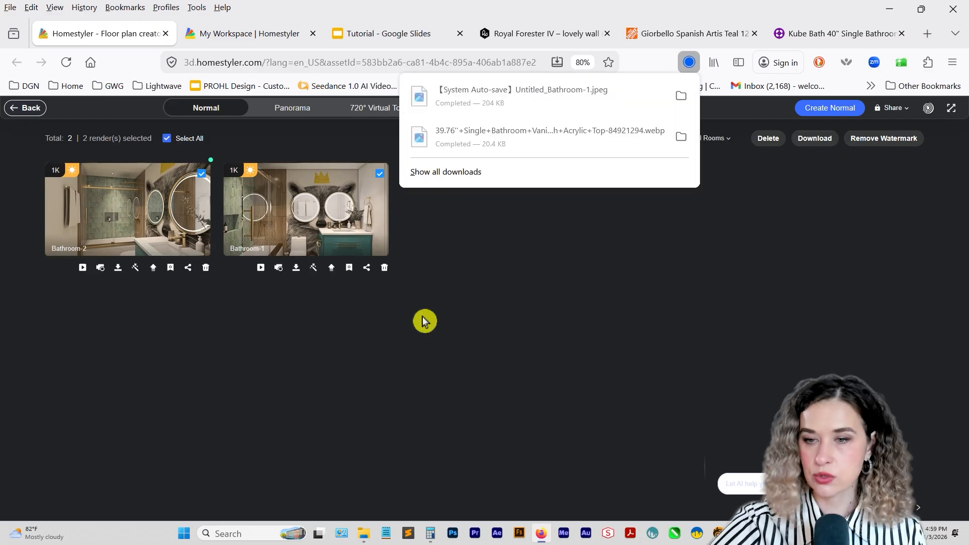
pyautogui.click(465, 259)
pyautogui.click(379, 173)
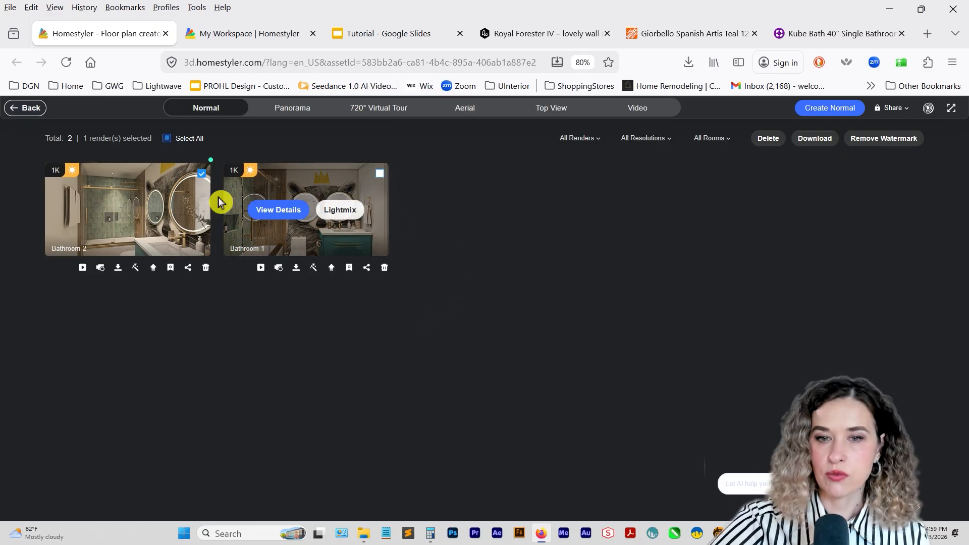
pyautogui.click(25, 108)
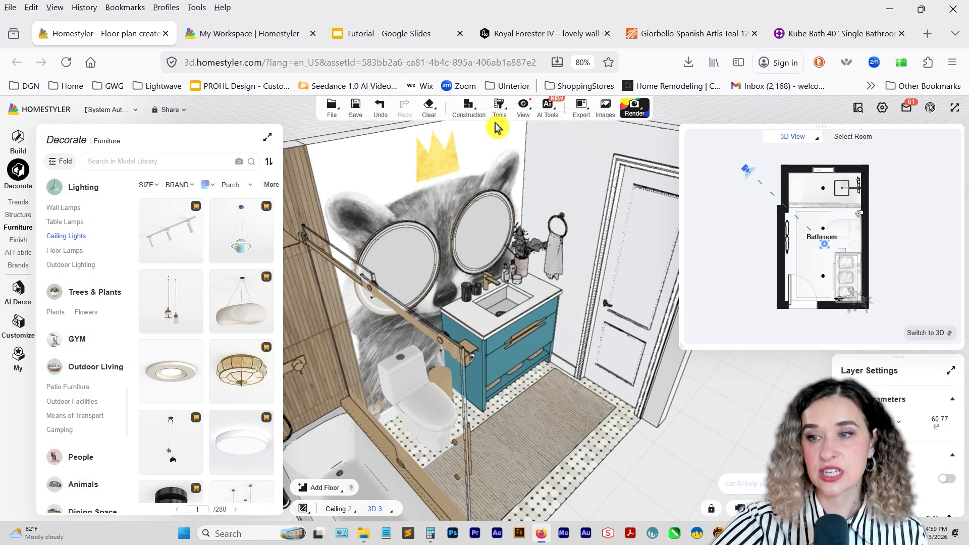
# Restore the Bathroom-2 camera view from its finished render and render it again at 2K (1920x1080).
pyautogui.moveTo(634, 107)
pyautogui.click(638, 134)
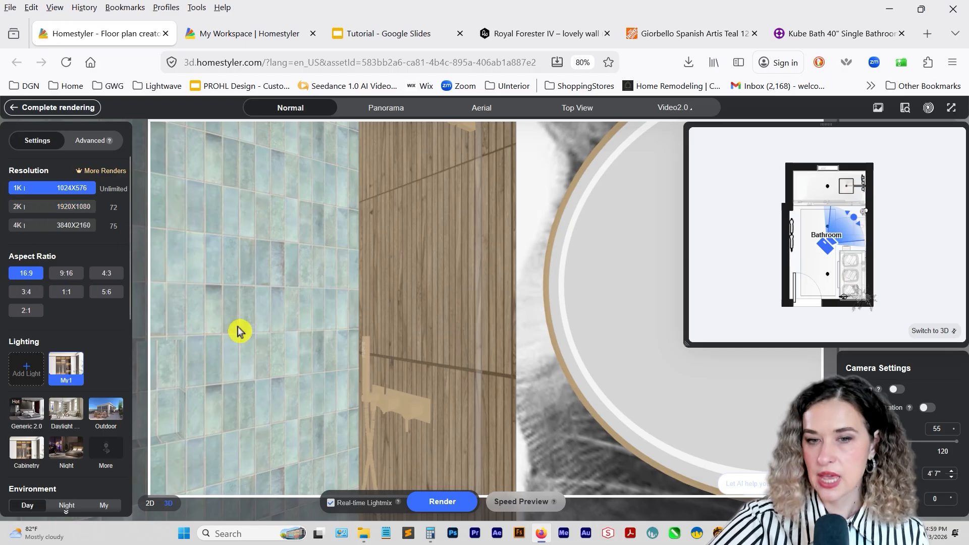
pyautogui.click(878, 109)
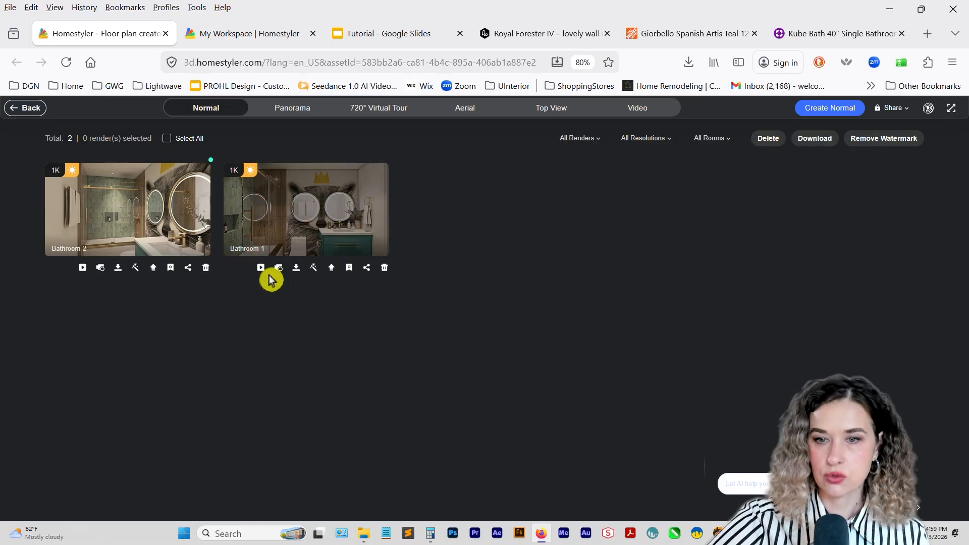
pyautogui.click(101, 268)
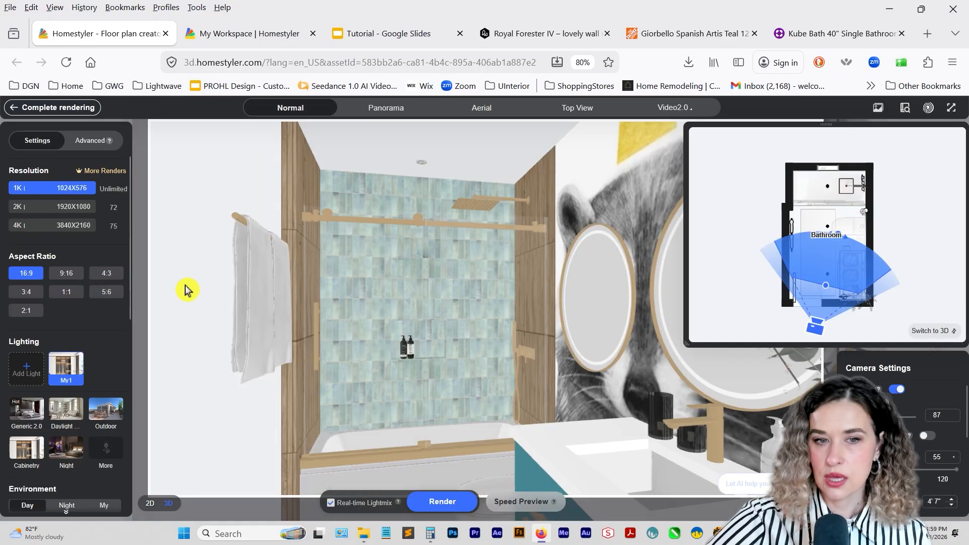
pyautogui.click(78, 212)
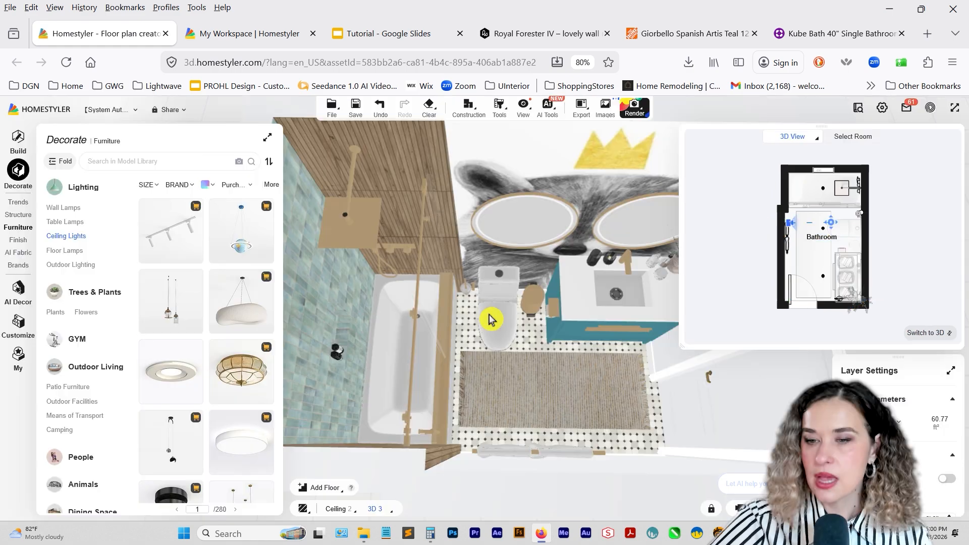
# Change the 3D display style to show the bathroom's materials with outlined edges.
pyautogui.moveTo(491, 319); pyautogui.dragTo(438, 331)
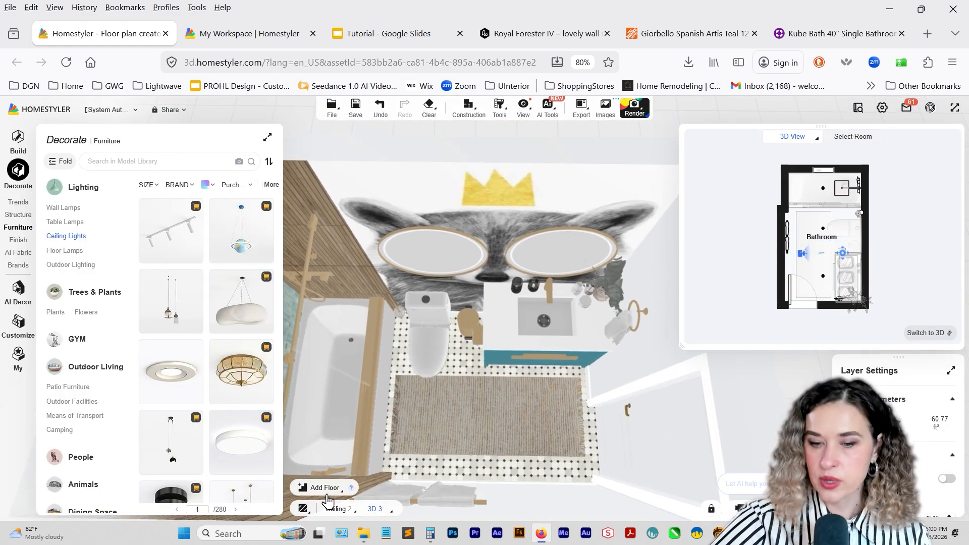
pyautogui.click(306, 510)
pyautogui.click(318, 469)
pyautogui.moveTo(422, 414)
pyautogui.mouseDown()
pyautogui.moveTo(513, 346)
pyautogui.moveTo(492, 393)
pyautogui.moveTo(477, 396)
pyautogui.mouseUp()
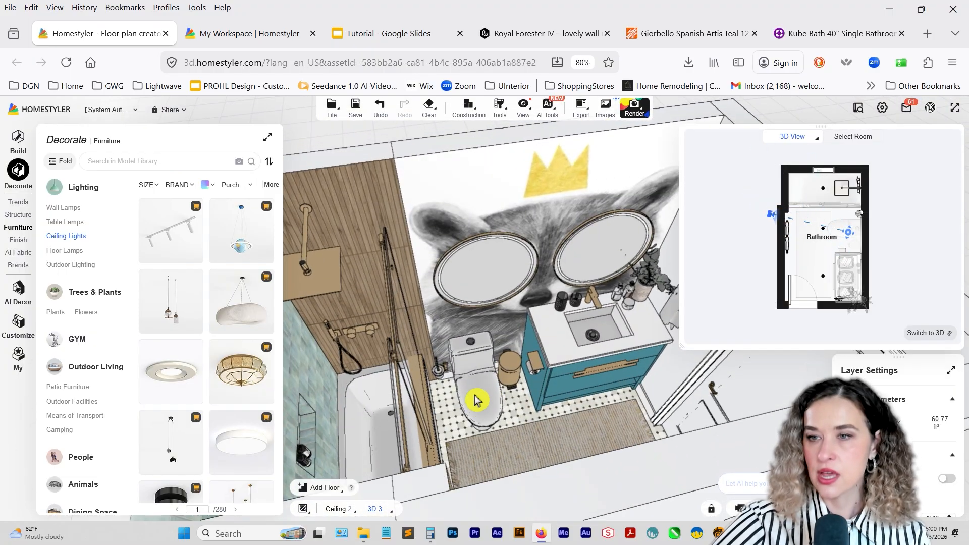
# Generate the project's Bill of Materials, reviewing the products bound to the models and confirming them.
pyautogui.click(582, 107)
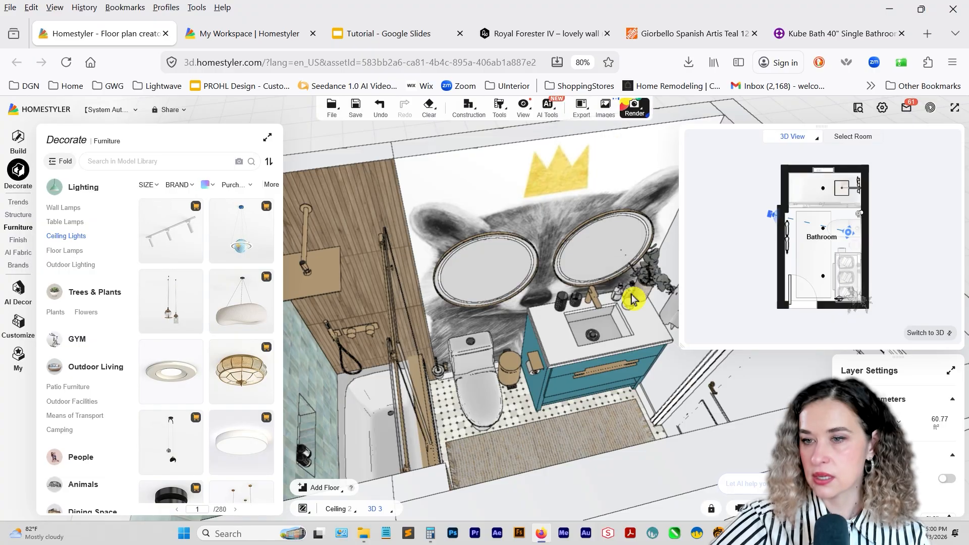
pyautogui.click(581, 107)
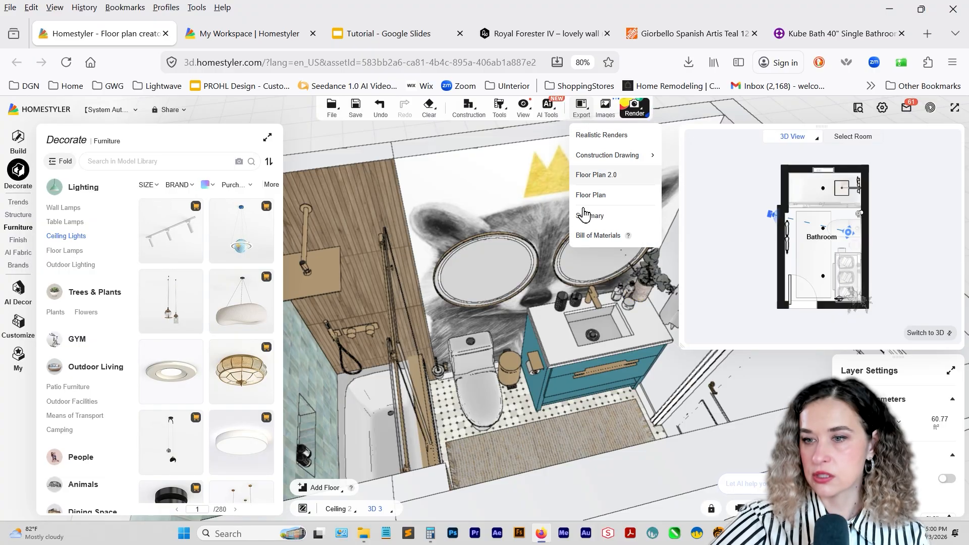
pyautogui.click(589, 234)
pyautogui.click(673, 435)
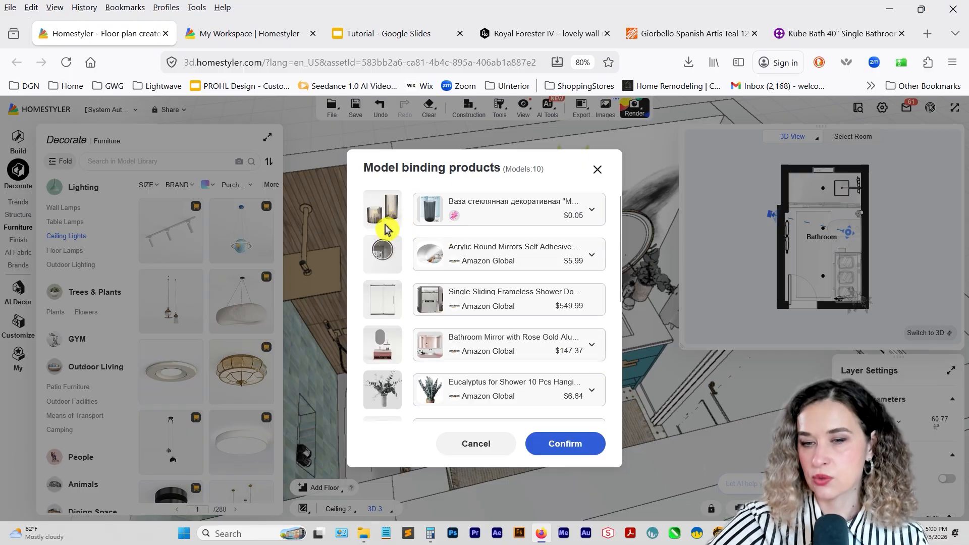
pyautogui.scroll(-5, 387, 250)
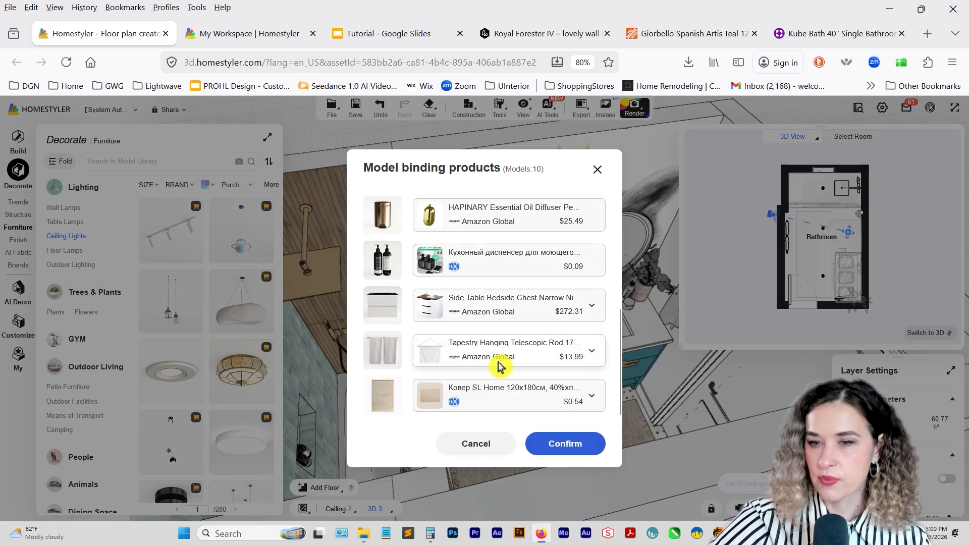
pyautogui.scroll(5, 498, 366)
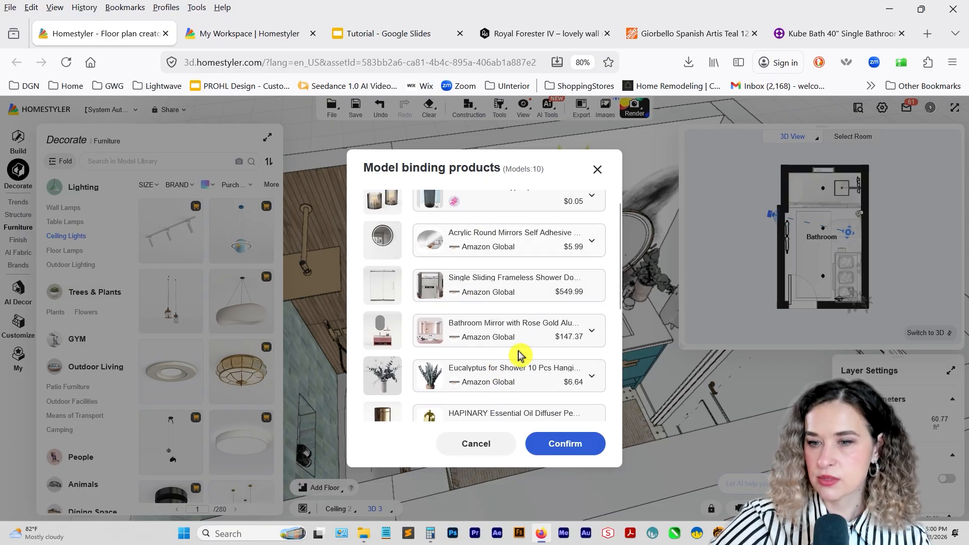
pyautogui.scroll(1, 539, 357)
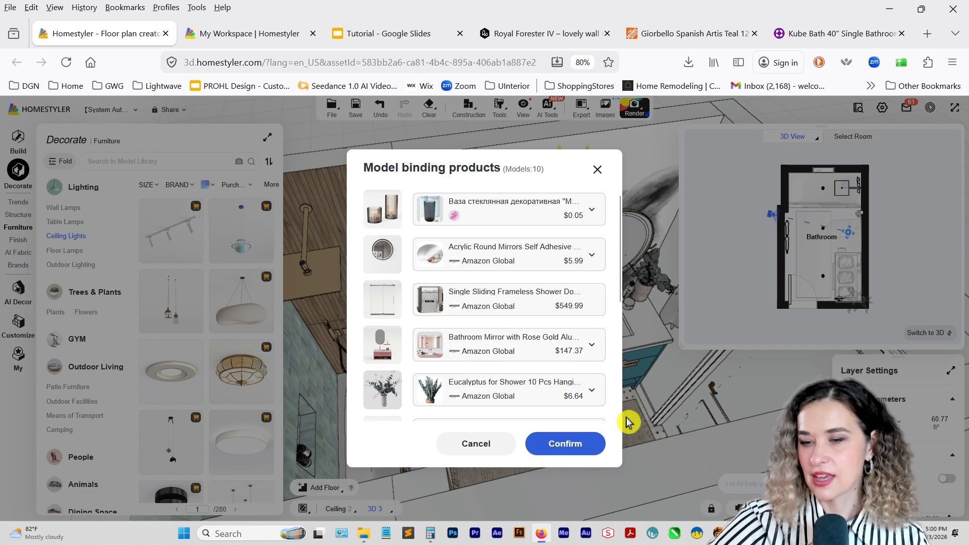
pyautogui.click(580, 444)
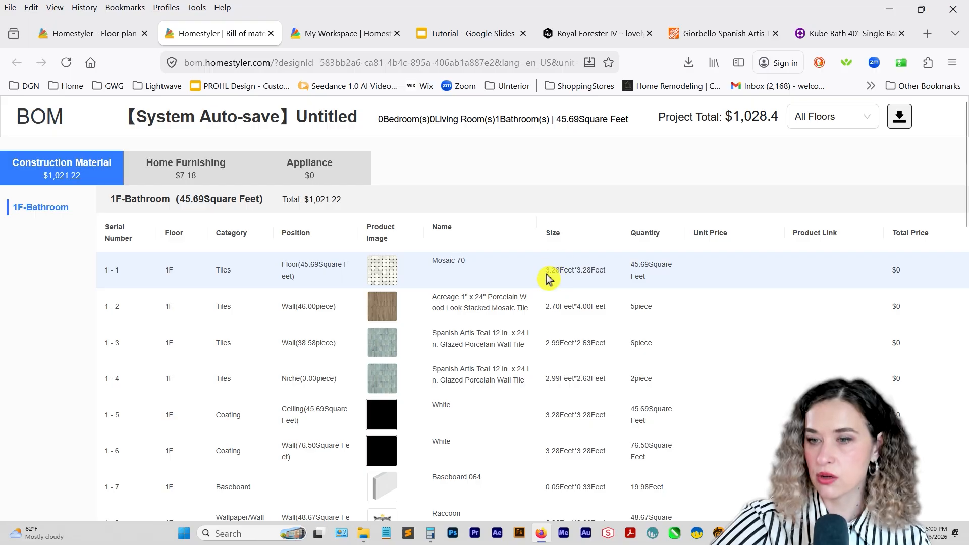
# Review the bathroom's Construction Material list with sizes, quantities and product links, and download the bill of materials.
pyautogui.scroll(-3, 652, 337)
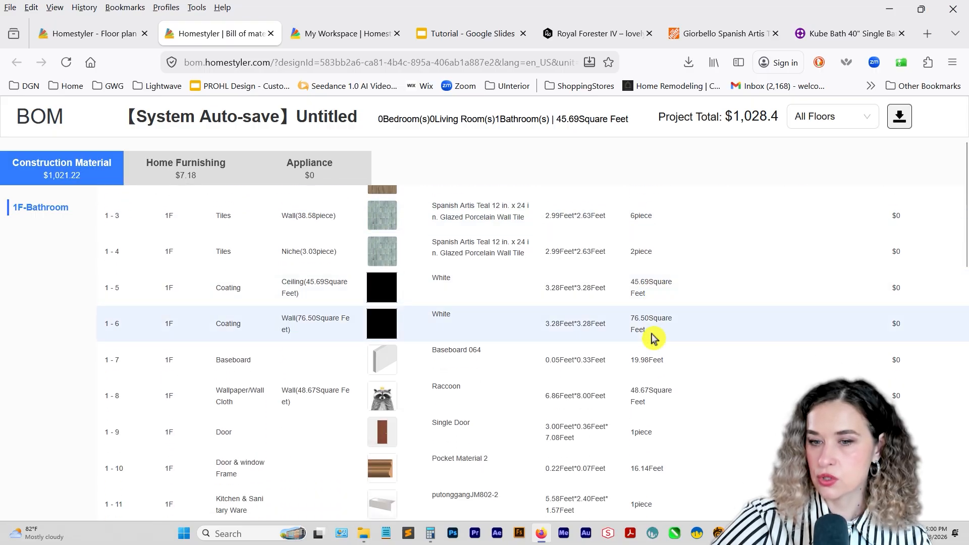
pyautogui.scroll(-2, 652, 337)
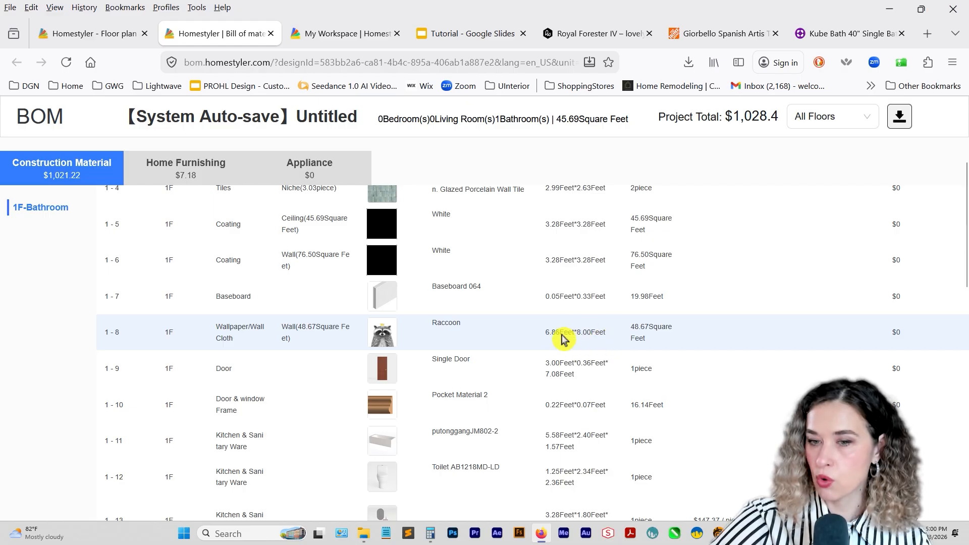
pyautogui.scroll(-5, 553, 349)
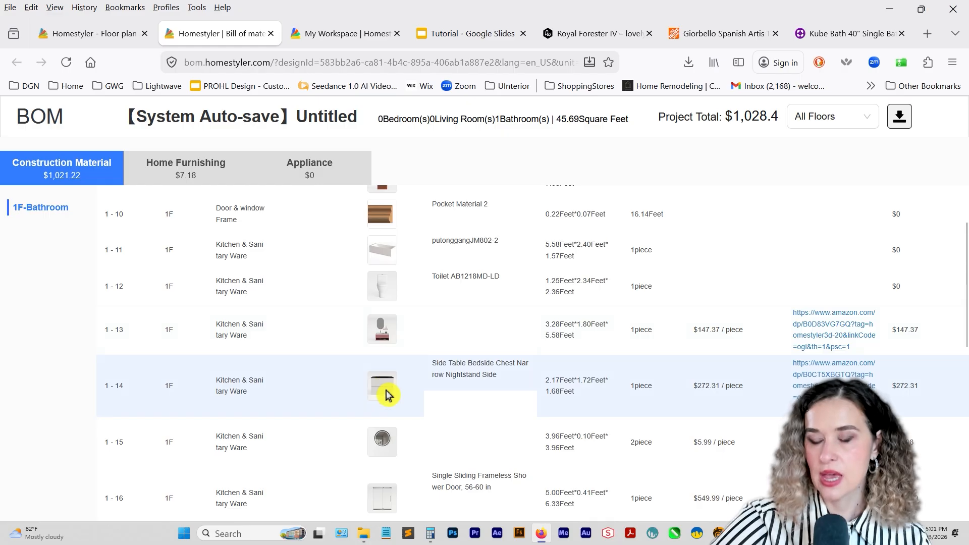
pyautogui.scroll(-10, 384, 391)
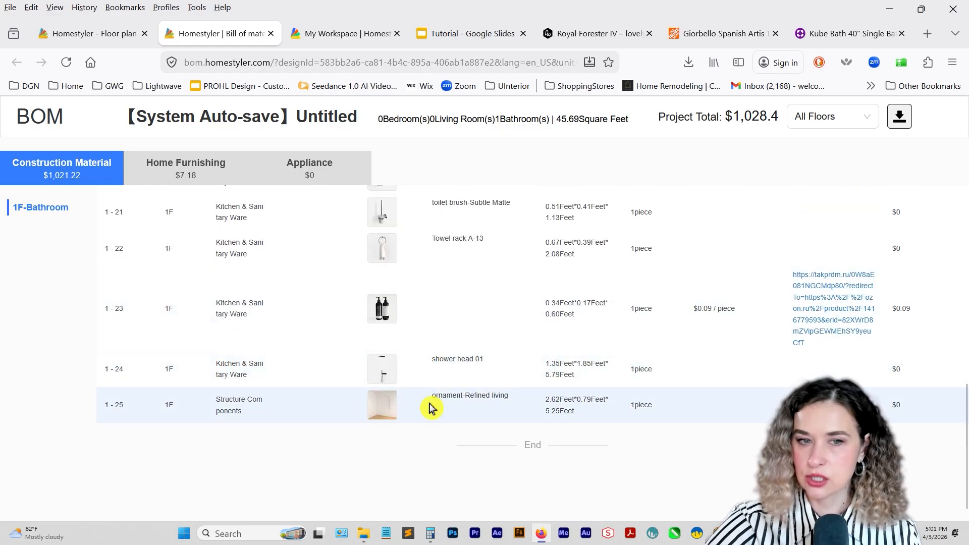
pyautogui.scroll(15, 232, 290)
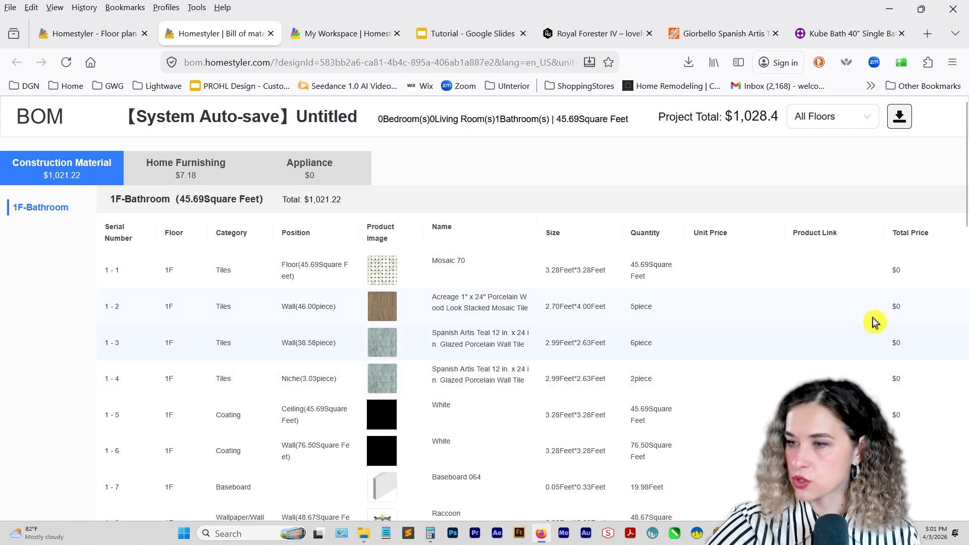
pyautogui.scroll(-5, 897, 303)
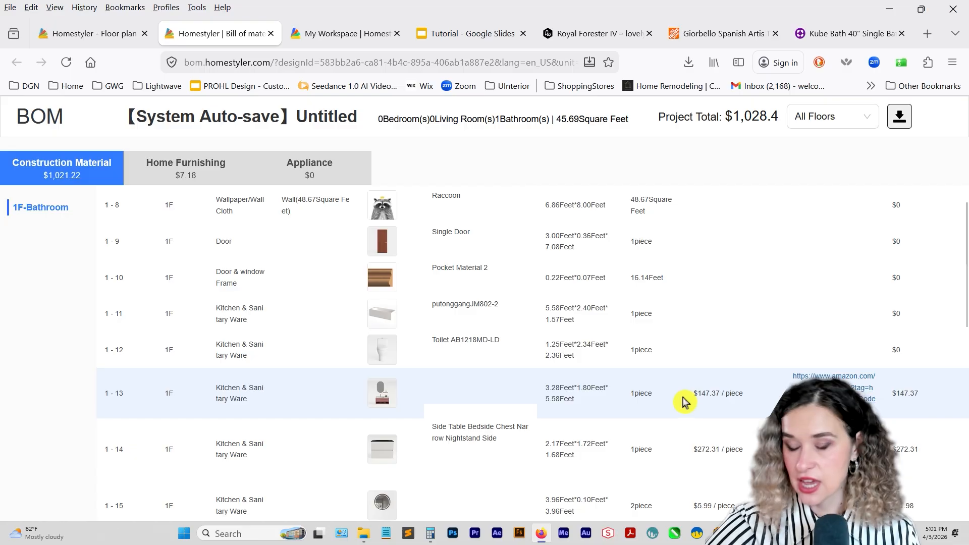
pyautogui.scroll(-2, 900, 314)
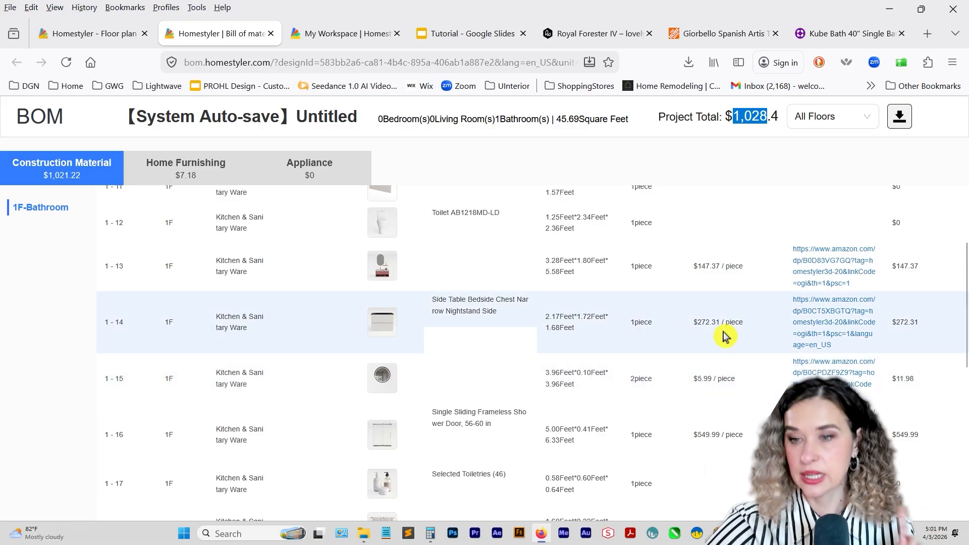
pyautogui.click(896, 121)
pyautogui.click(580, 350)
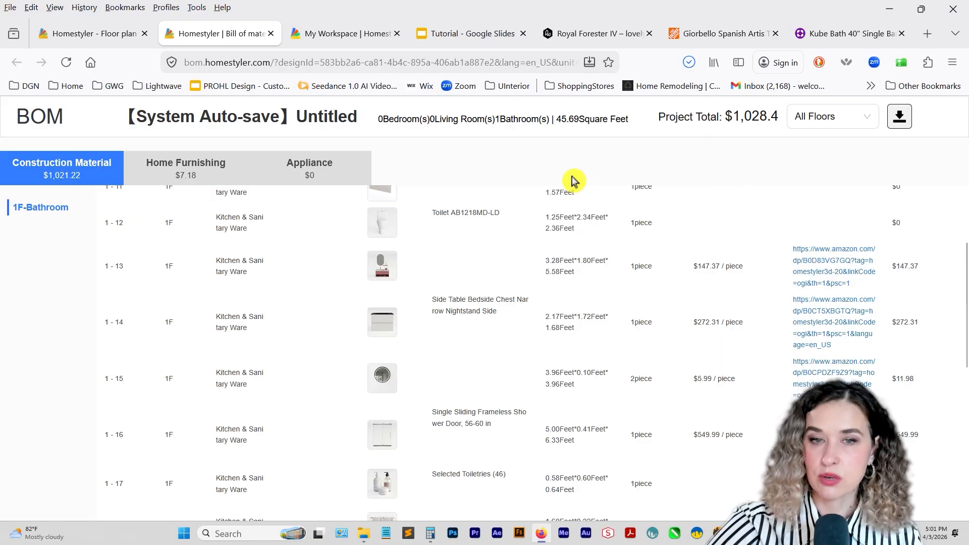
# Return to the floor plan design, close the Model binding products dialog and open the personal Favorites folders.
pyautogui.click(107, 37)
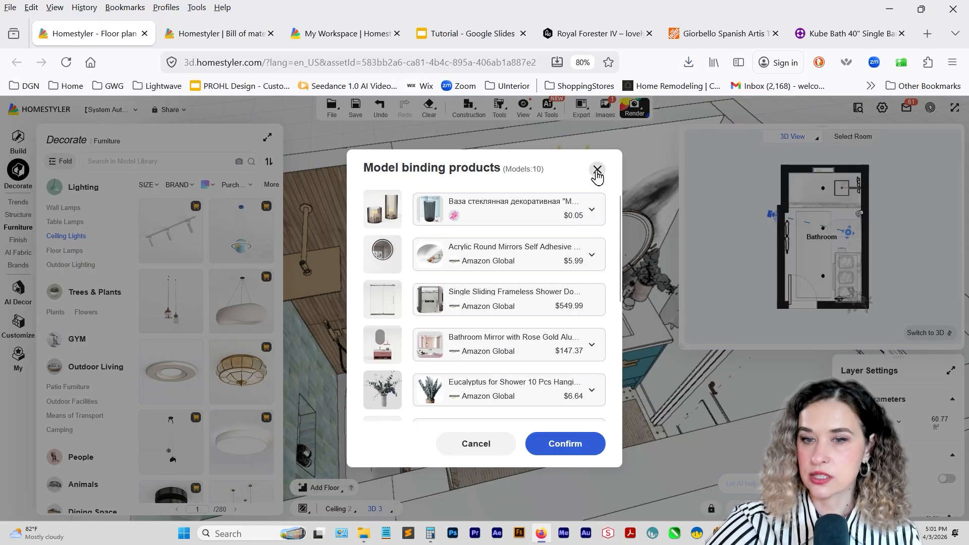
pyautogui.click(597, 169)
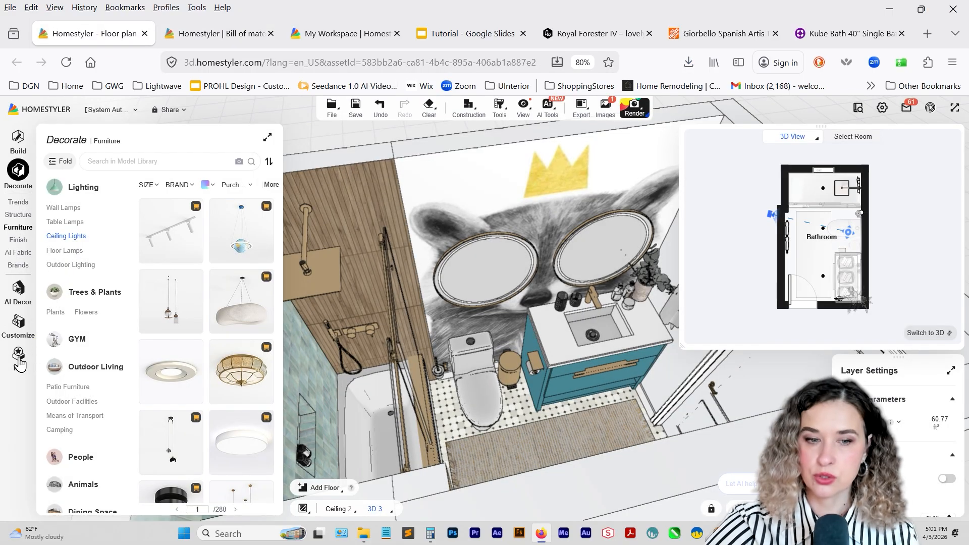
pyautogui.click(19, 362)
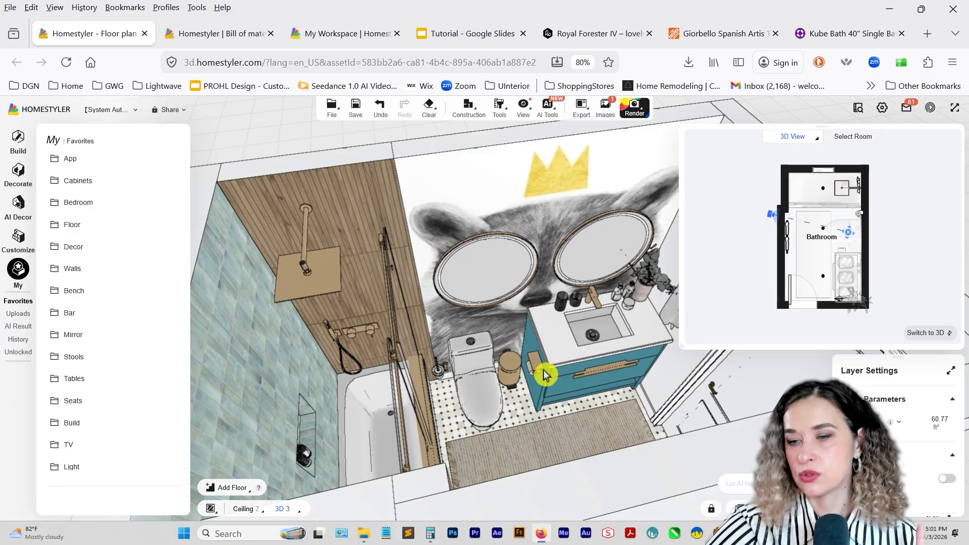
# Open the teal vanity cabinet in the custom furniture editor and hide its countertop.
pyautogui.click(582, 369)
pyautogui.click(639, 393)
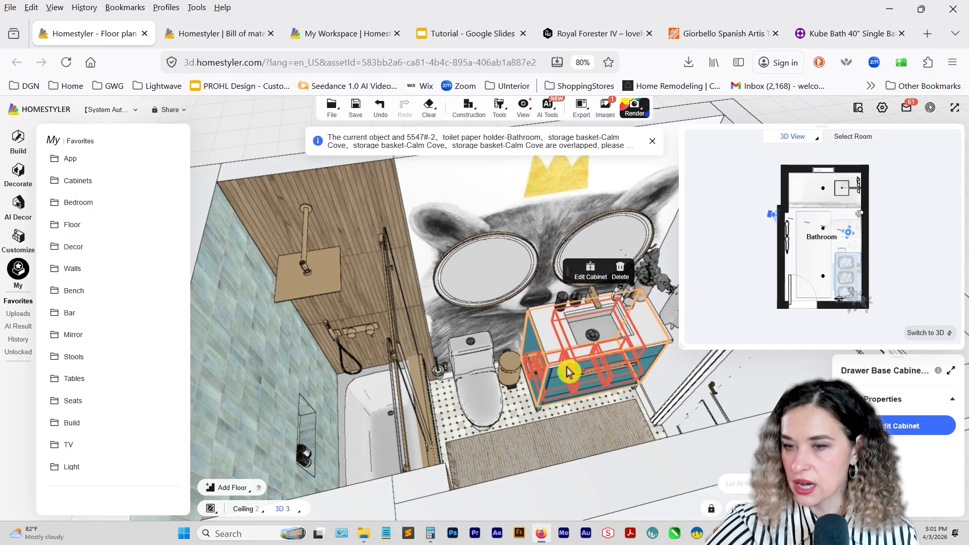
pyautogui.click(589, 272)
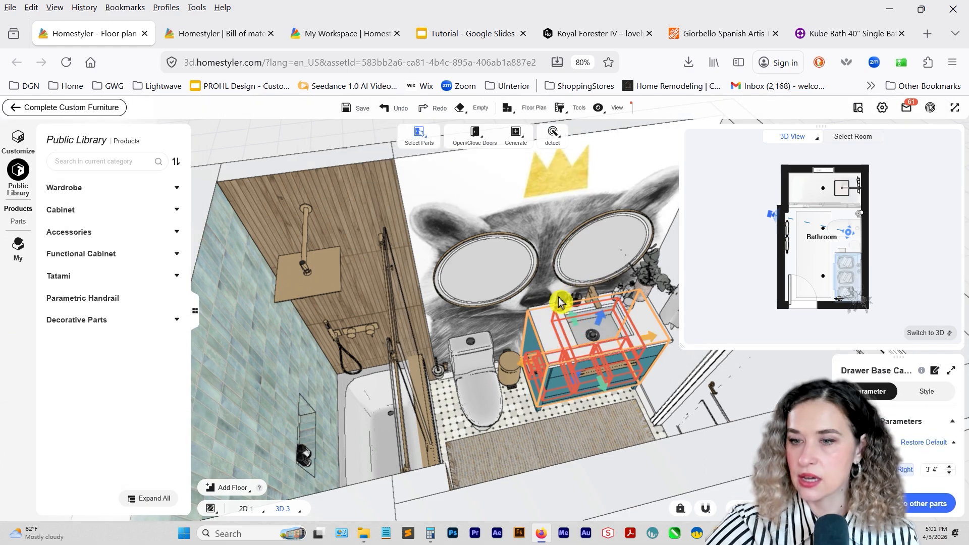
pyautogui.click(565, 338)
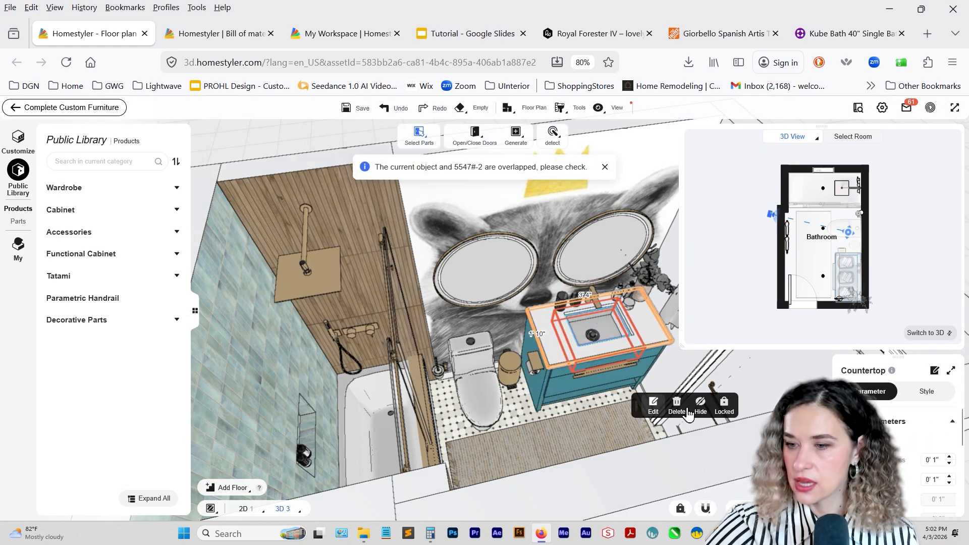
pyautogui.click(616, 389)
pyautogui.click(609, 387)
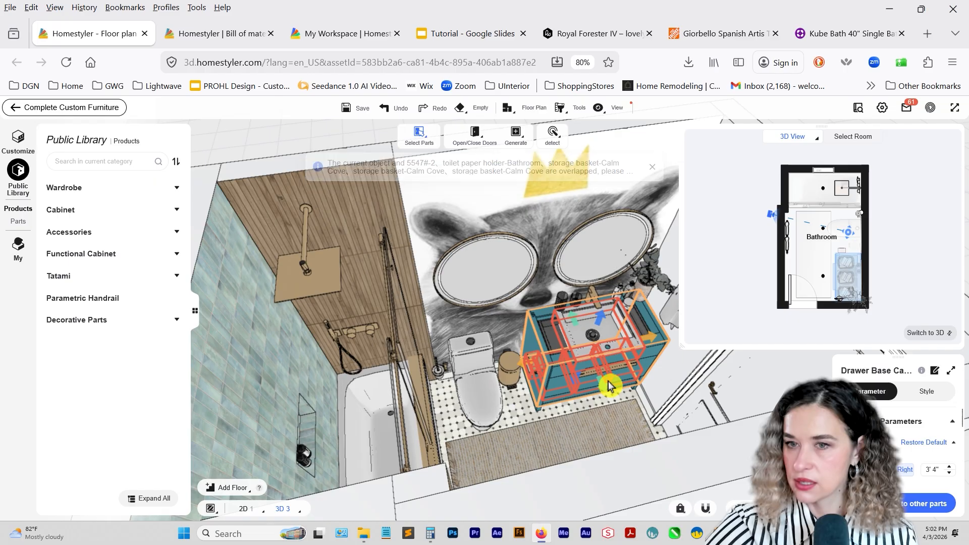
# Change the selection mode to Select by Cabinets and hide the whole drawer base cabinet of the vanity.
pyautogui.click(419, 134)
pyautogui.click(428, 161)
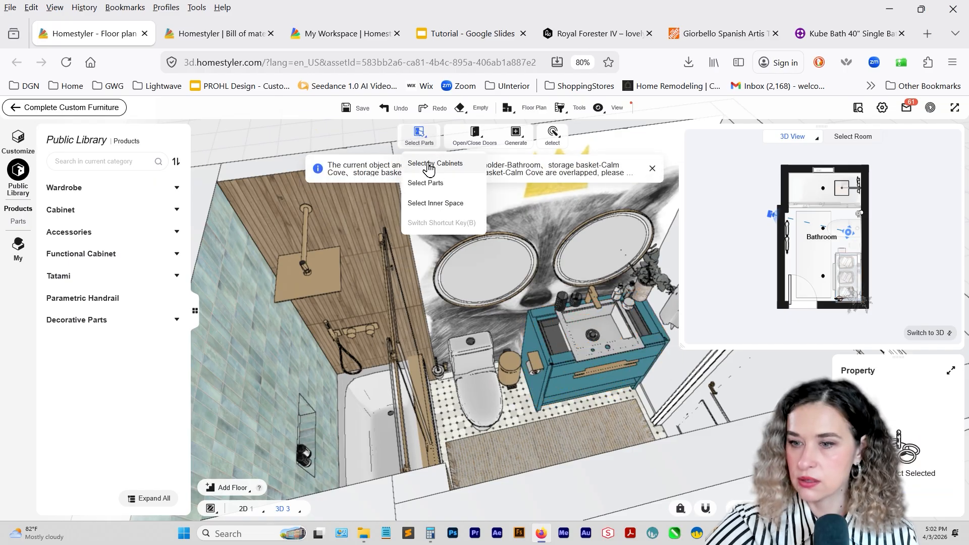
pyautogui.click(568, 360)
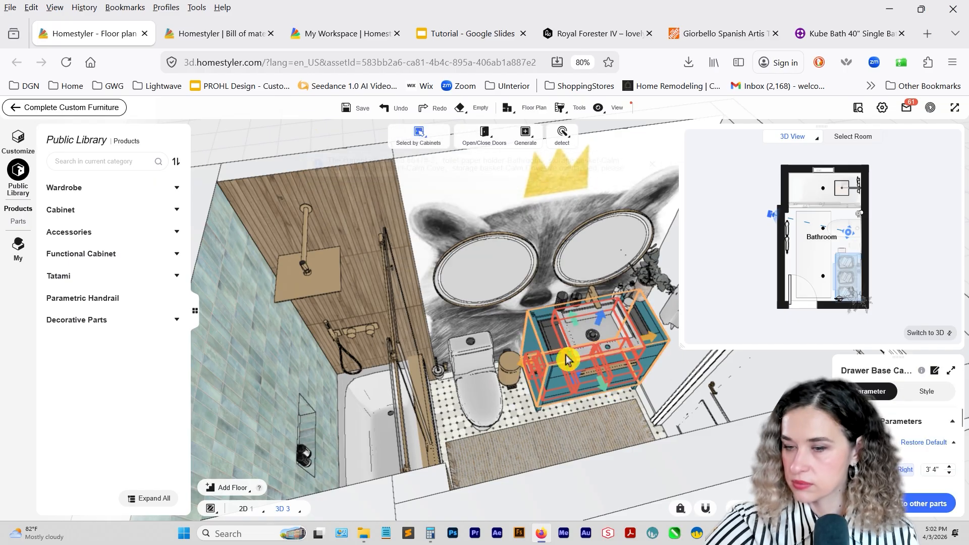
pyautogui.click(523, 278)
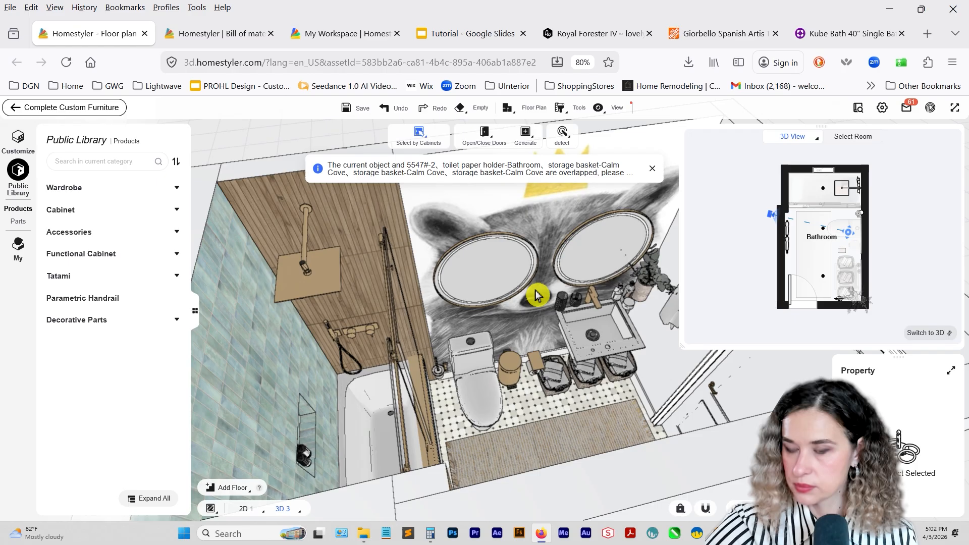
# Hide the vanity's sink and faucet and finish the custom furniture editing.
pyautogui.click(581, 328)
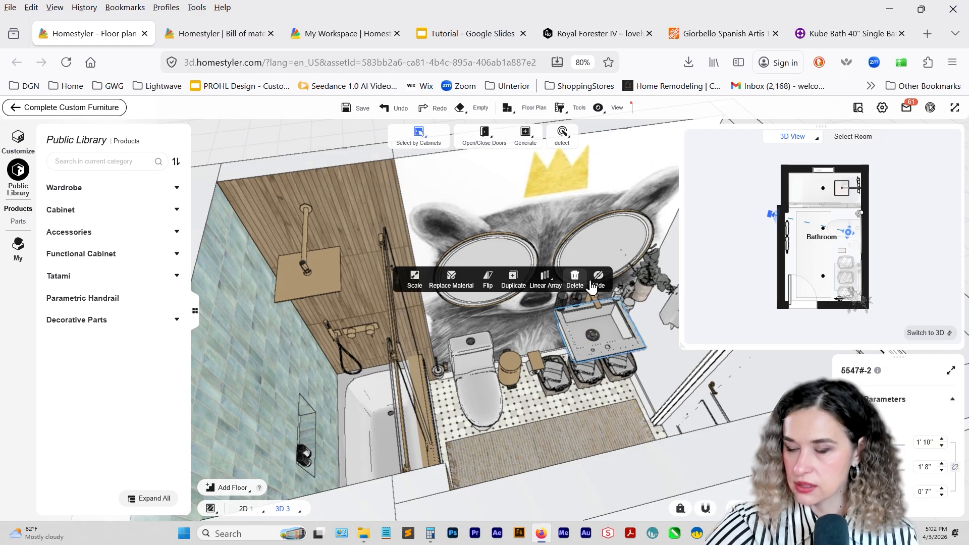
pyautogui.click(586, 278)
pyautogui.click(593, 304)
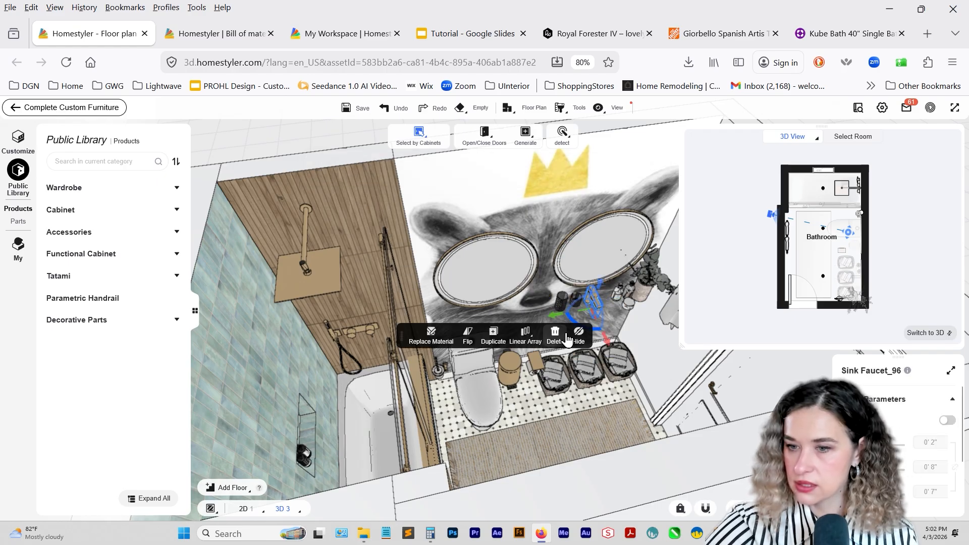
pyautogui.click(579, 335)
pyautogui.click(85, 107)
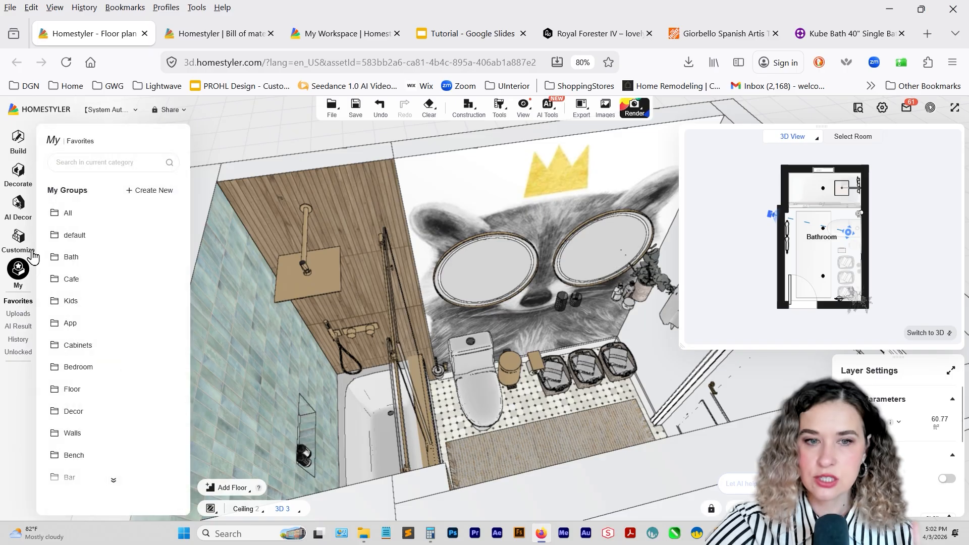
# Place the AI-generated teal vanity model under the mirrors and scale it proportionally to a width of 3' 4".
pyautogui.click(18, 326)
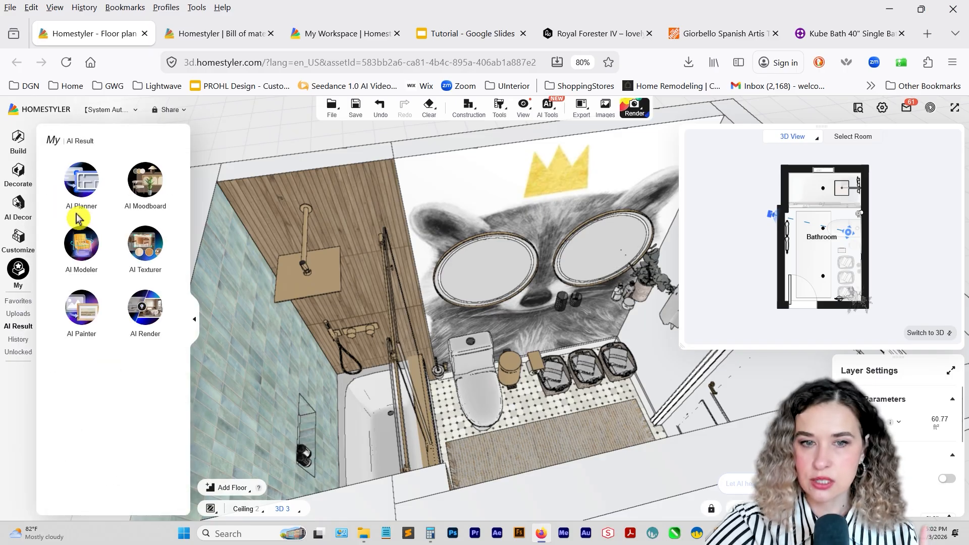
pyautogui.click(86, 255)
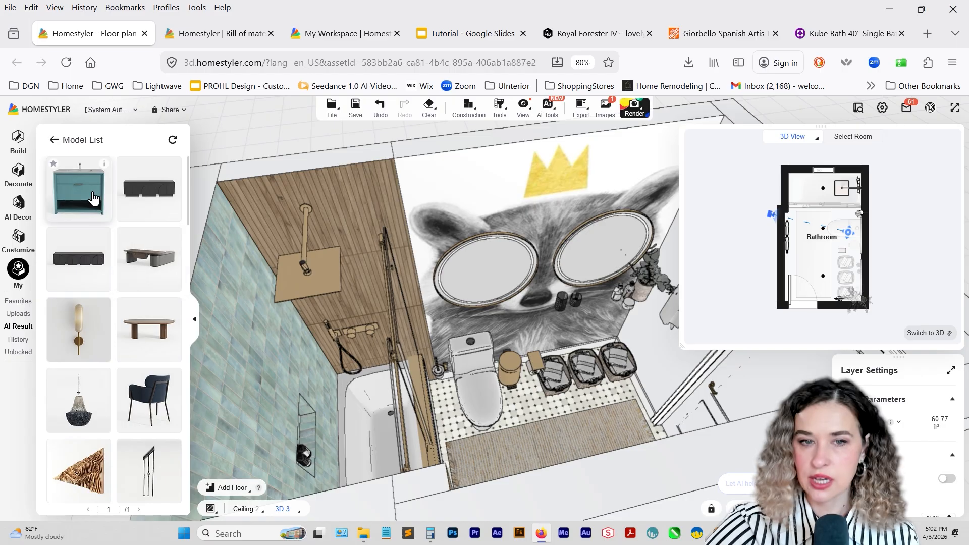
pyautogui.moveTo(86, 218); pyautogui.dragTo(570, 370)
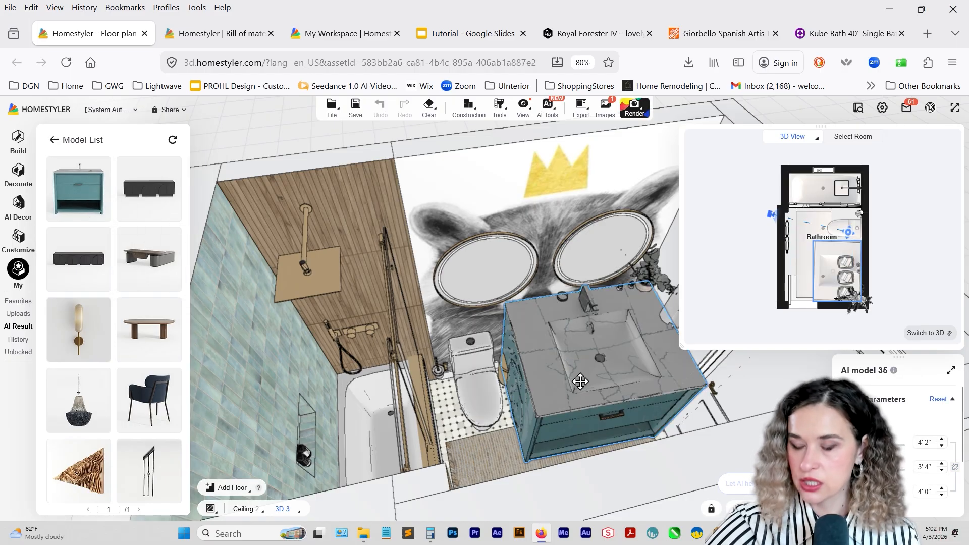
pyautogui.click(593, 372)
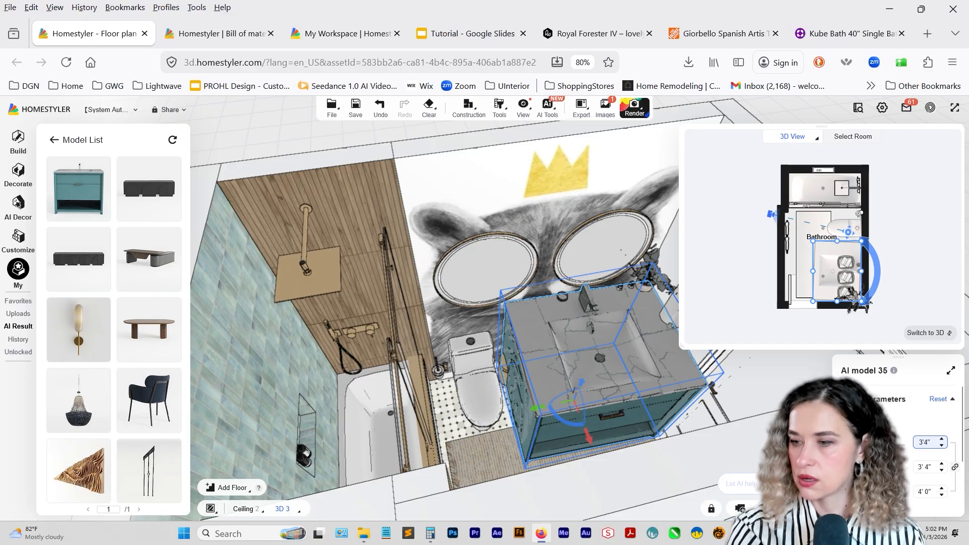
pyautogui.press('Return')
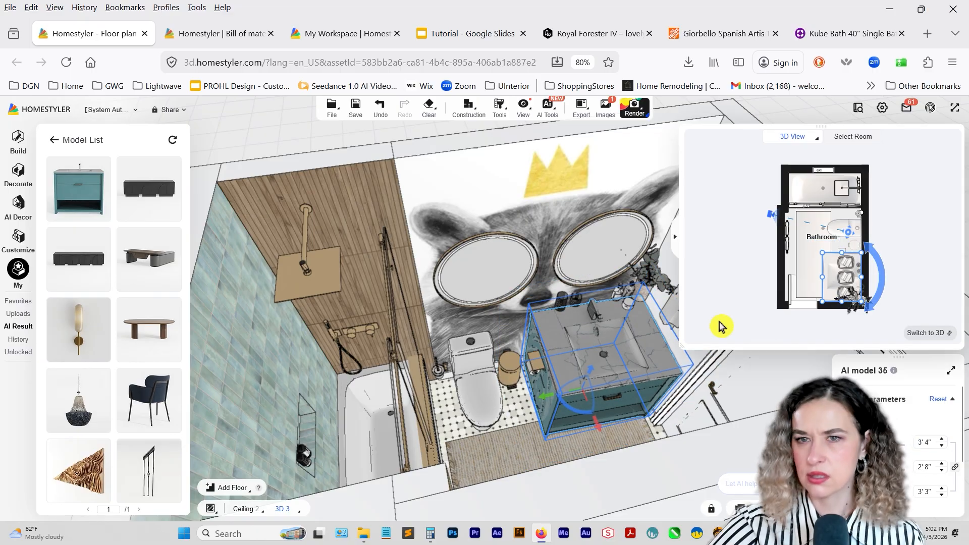
# Using the dimensions on the Wayfair product page, set the AI vanity's depth to 1' 8" and height to 3' 6" with proportions unlocked.
pyautogui.click(806, 37)
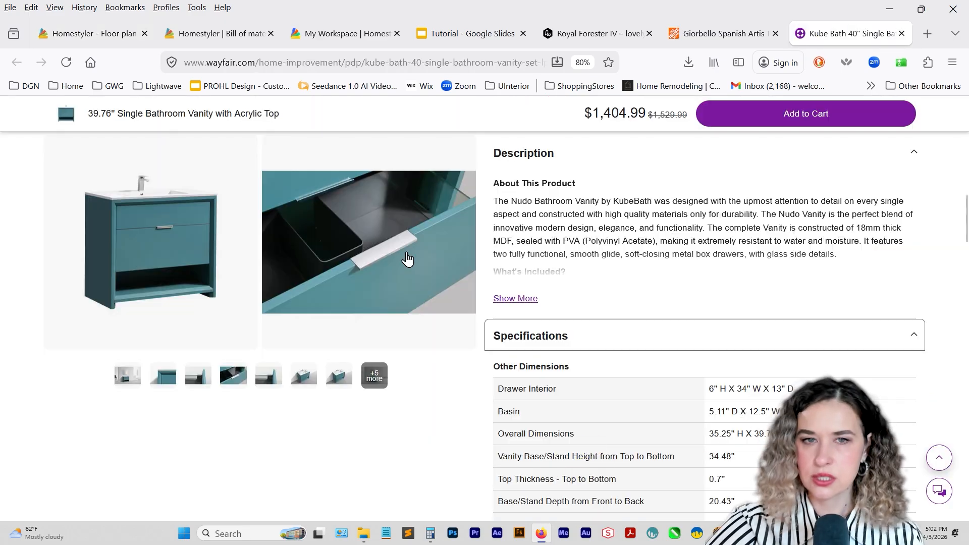
pyautogui.click(186, 44)
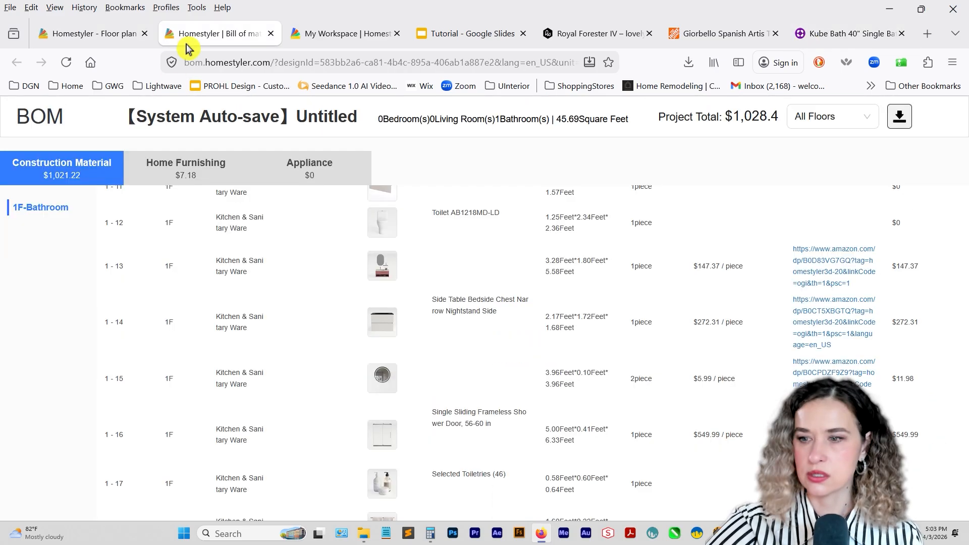
pyautogui.click(135, 34)
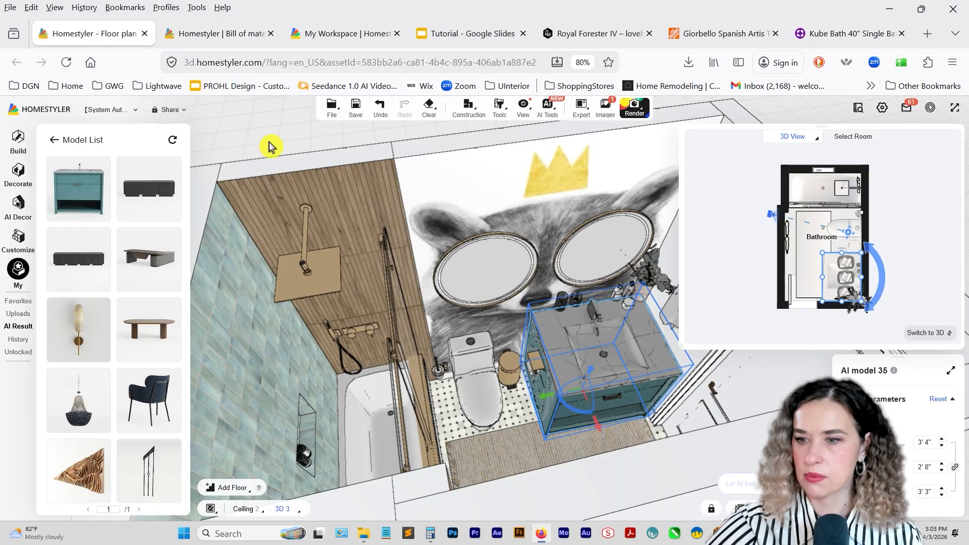
pyautogui.click(938, 471)
pyautogui.click(954, 467)
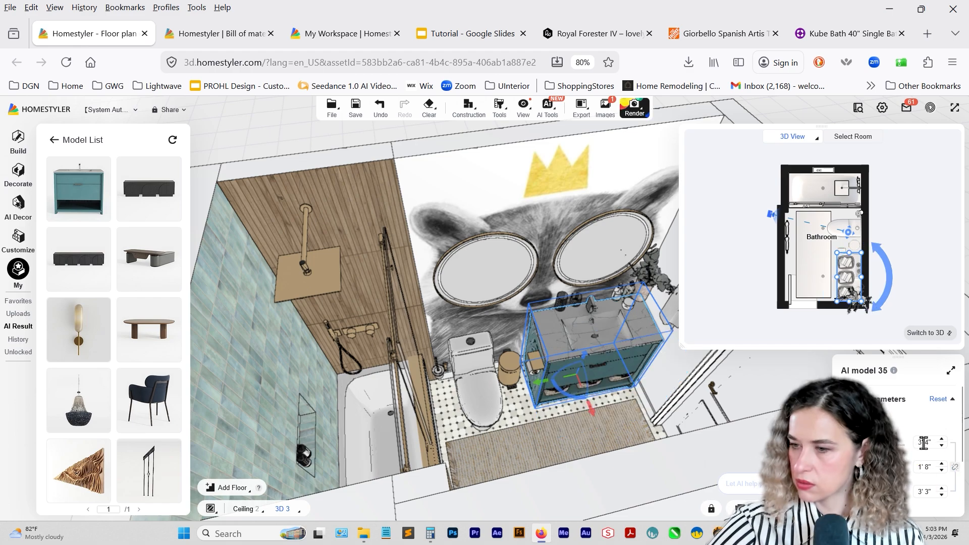
pyautogui.click(942, 489)
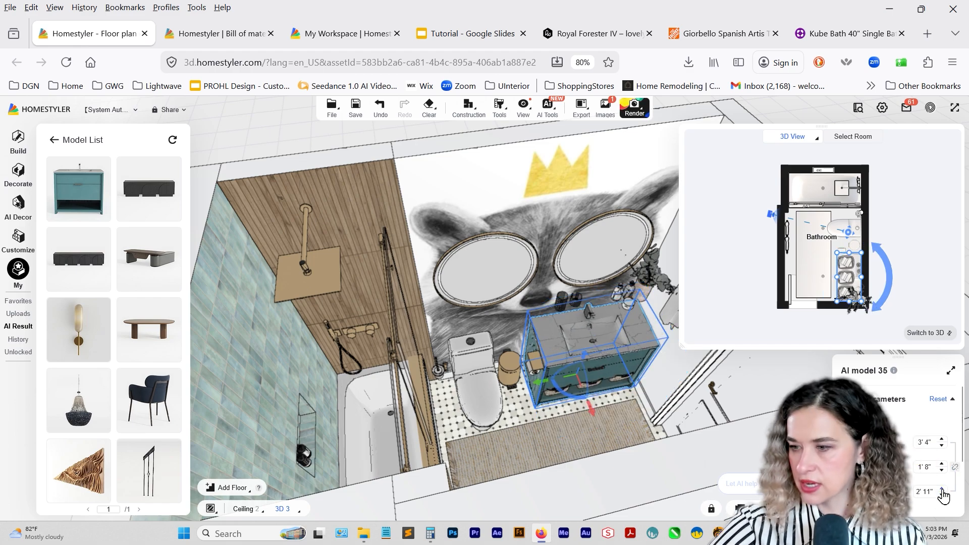
pyautogui.click(942, 489)
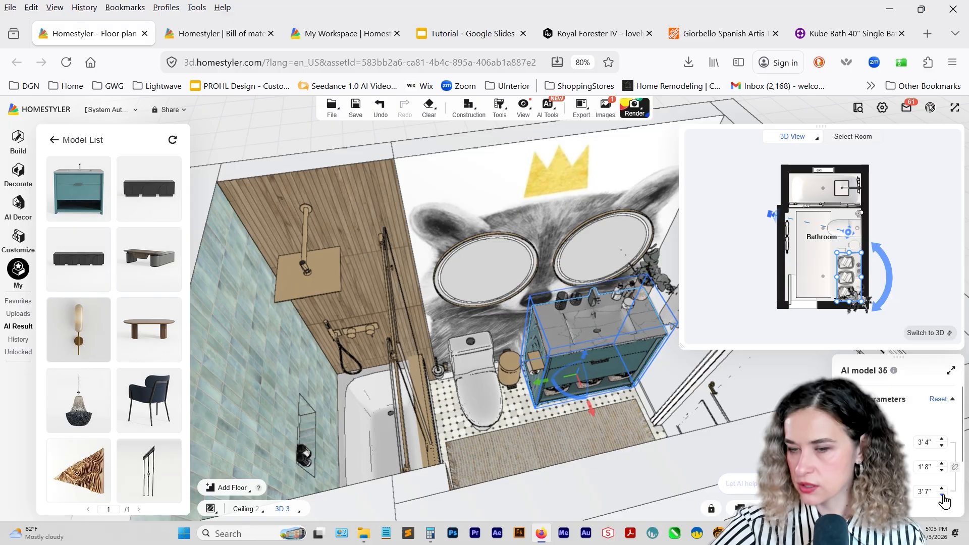
pyautogui.click(942, 495)
# Reuse the camera view of the Bathroom-1 render and render the bathroom with the AI vanity at 2K, 16:9.
pyautogui.moveTo(597, 388); pyautogui.dragTo(493, 404)
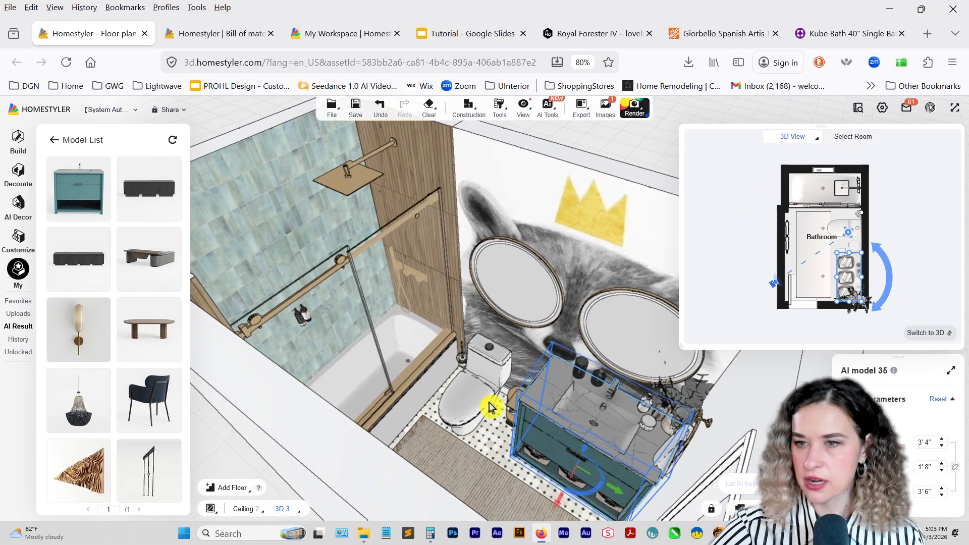
pyautogui.moveTo(634, 109)
pyautogui.click(633, 136)
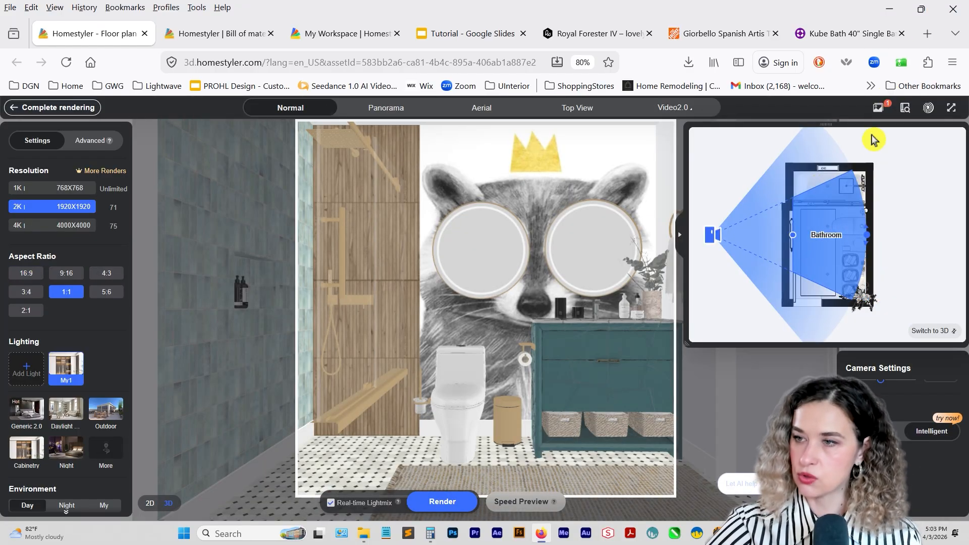
pyautogui.click(877, 111)
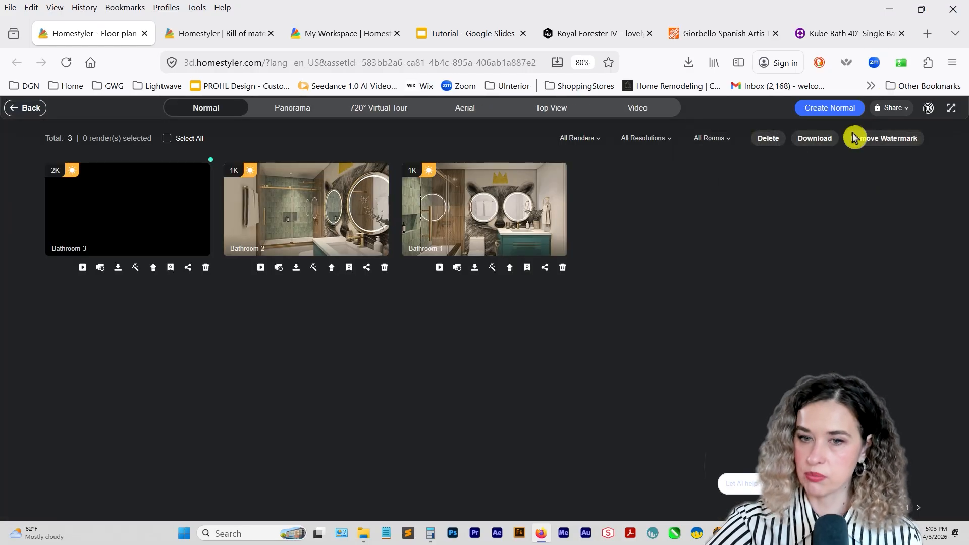
pyautogui.click(456, 269)
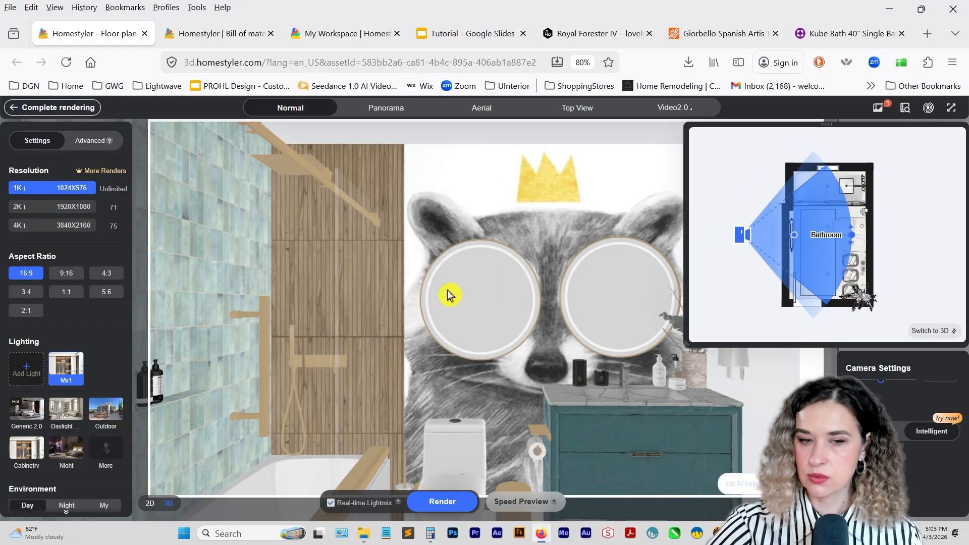
pyautogui.click(439, 502)
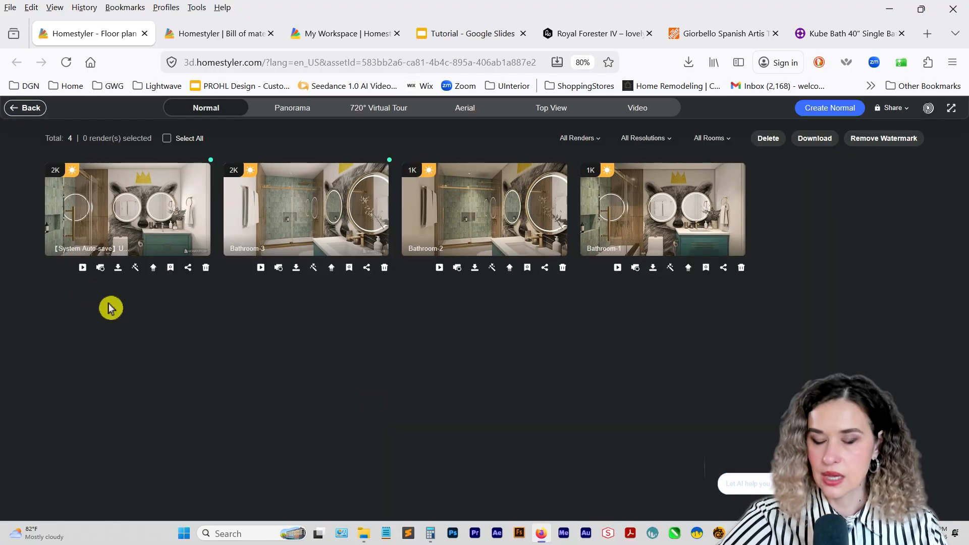
# Open the new 2K render and compare its vanity with the one in the earlier Bathroom-1 render.
pyautogui.moveTo(129, 222)
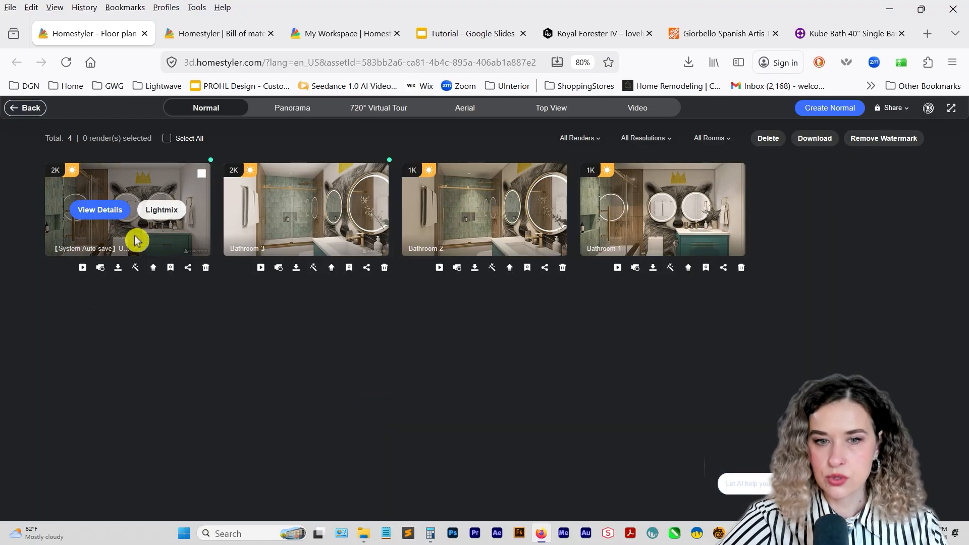
pyautogui.click(101, 212)
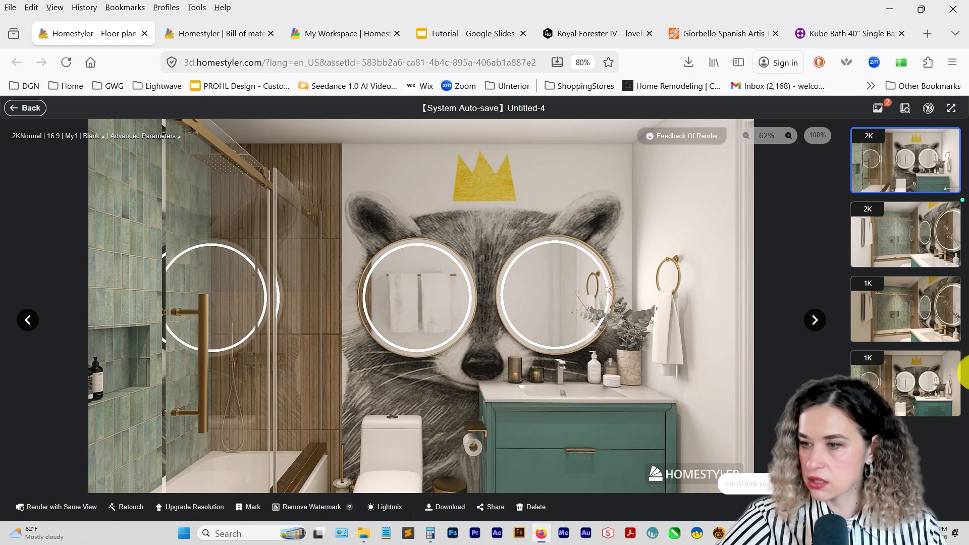
pyautogui.click(933, 385)
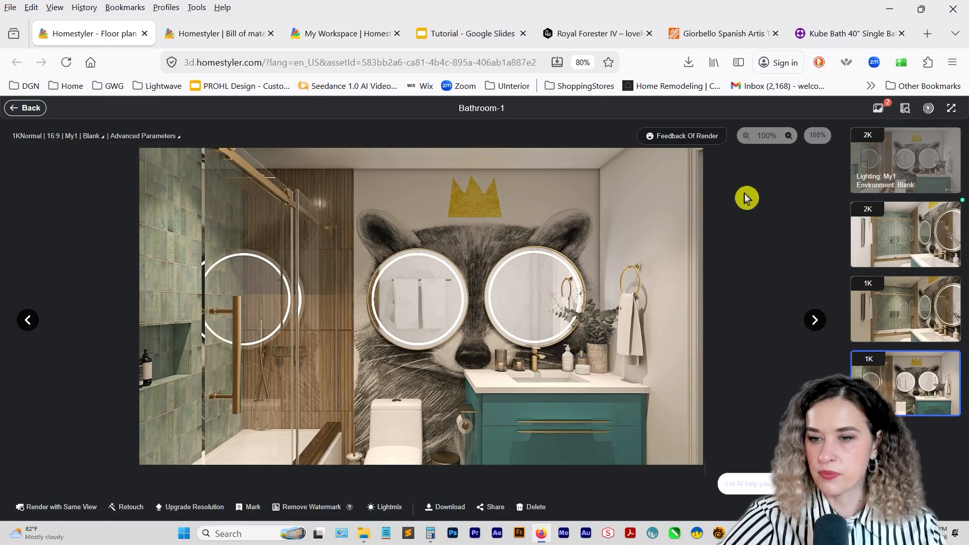
pyautogui.click(901, 160)
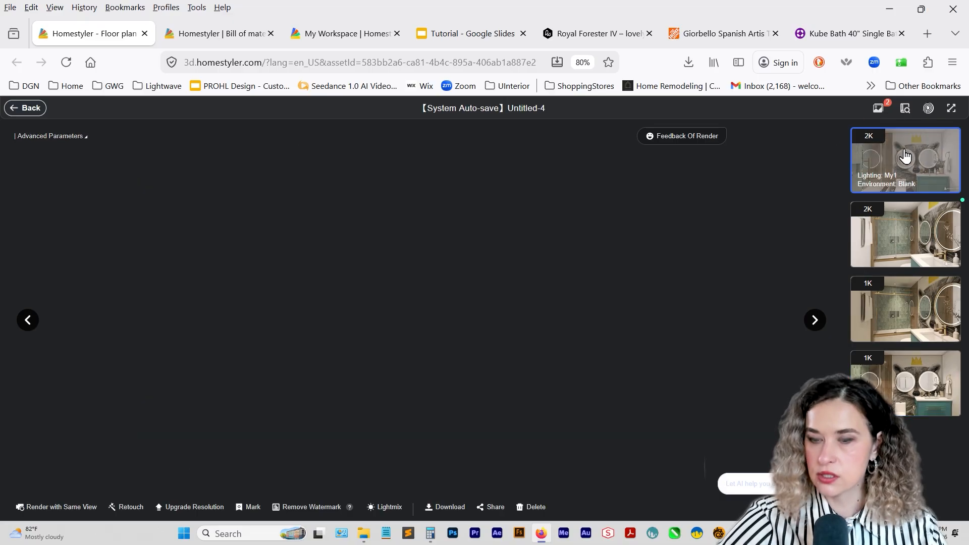